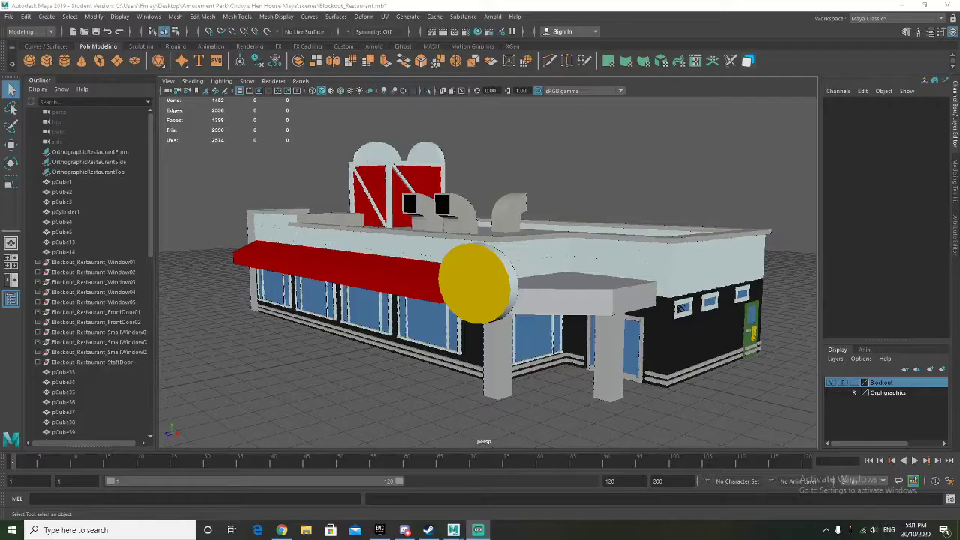
Step: Examine the restaurant blockout from the roof, the bare rear wall and the staff door side
{"action": "left_click_drag", "start_coordinate": [525, 298], "coordinate": [513, 347], "text": "alt"}
{"action": "scroll", "coordinate": [515, 298], "scroll_direction": "down", "scroll_amount": 4}
{"action": "left_click_drag", "start_coordinate": [589, 326], "coordinate": [638, 343], "text": "alt"}
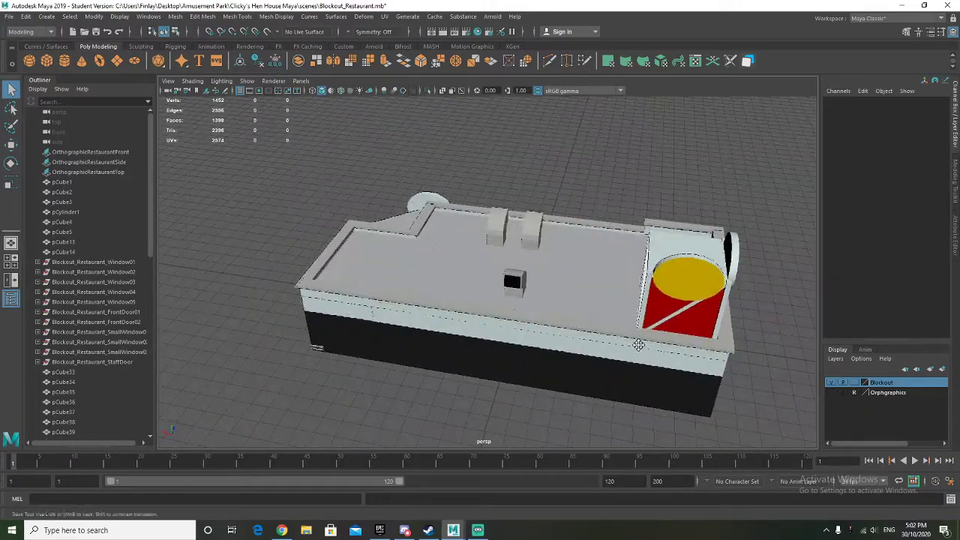
{"action": "middle_click_drag", "start_coordinate": [638, 343], "coordinate": [585, 319], "text": "alt"}
{"action": "left_click_drag", "start_coordinate": [585, 319], "coordinate": [655, 301], "text": "alt"}
{"action": "left_click_drag", "start_coordinate": [512, 308], "coordinate": [461, 341], "text": "alt"}
{"action": "scroll", "coordinate": [515, 330], "scroll_direction": "up", "scroll_amount": 2}
{"action": "scroll", "coordinate": [515, 330], "scroll_direction": "down", "scroll_amount": 2}
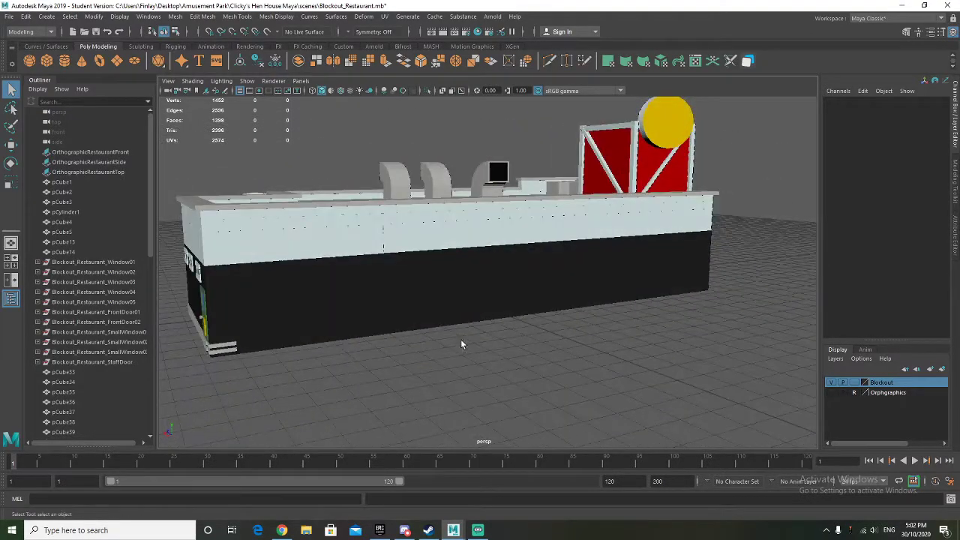
{"action": "middle_click_drag", "start_coordinate": [460, 341], "coordinate": [513, 341], "text": "alt"}
{"action": "left_click_drag", "start_coordinate": [513, 344], "coordinate": [568, 336], "text": "alt"}
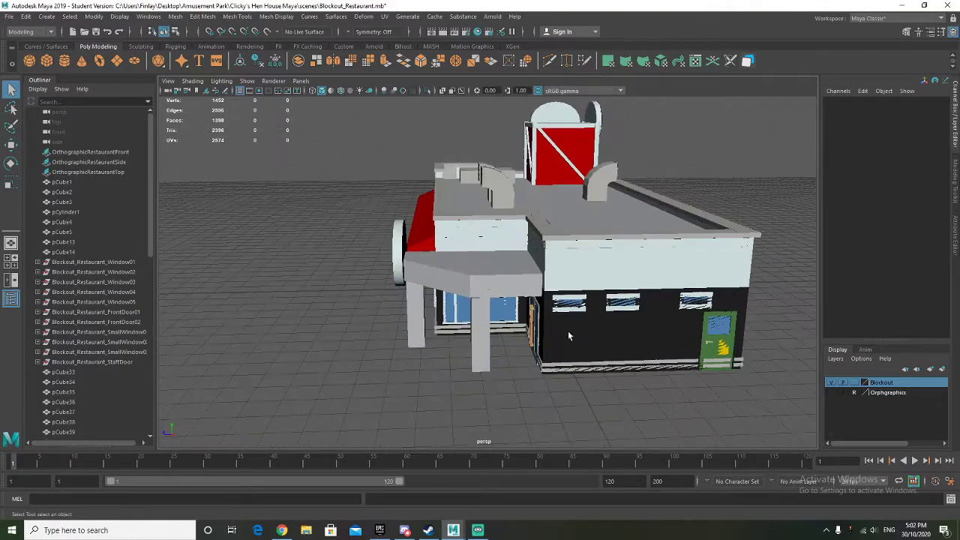
{"action": "left_click_drag", "start_coordinate": [649, 339], "coordinate": [393, 325], "text": "alt"}
Step: Find the small window groups in the scene hierarchy and duplicate Blockout_Restaurant_SmallWindow03, the window nearest the staff door
{"action": "scroll", "coordinate": [99, 326], "scroll_direction": "down", "scroll_amount": 5}
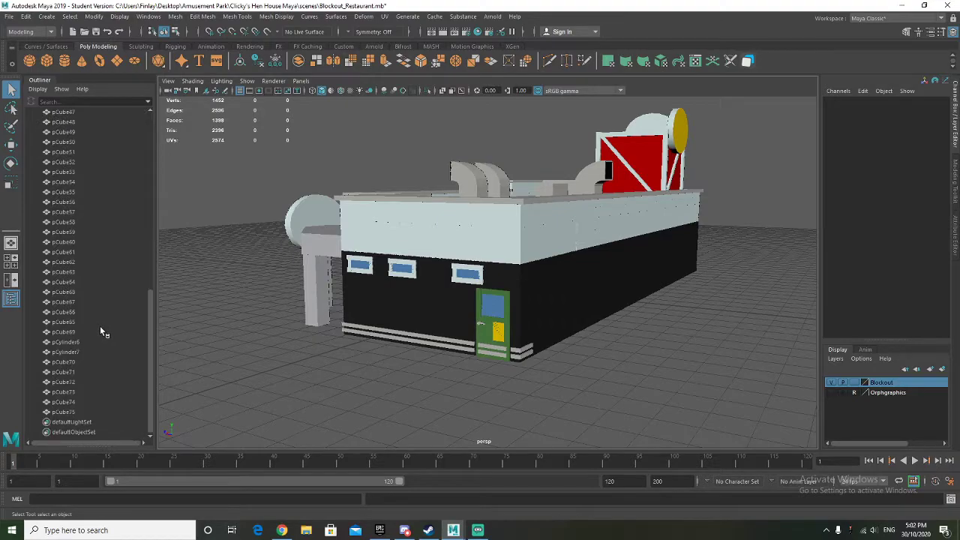
{"action": "scroll", "coordinate": [99, 327], "scroll_direction": "up", "scroll_amount": 1}
{"action": "left_click", "coordinate": [88, 291]}
{"action": "left_click", "coordinate": [76, 340]}
{"action": "scroll", "coordinate": [95, 301], "scroll_direction": "up", "scroll_amount": 10}
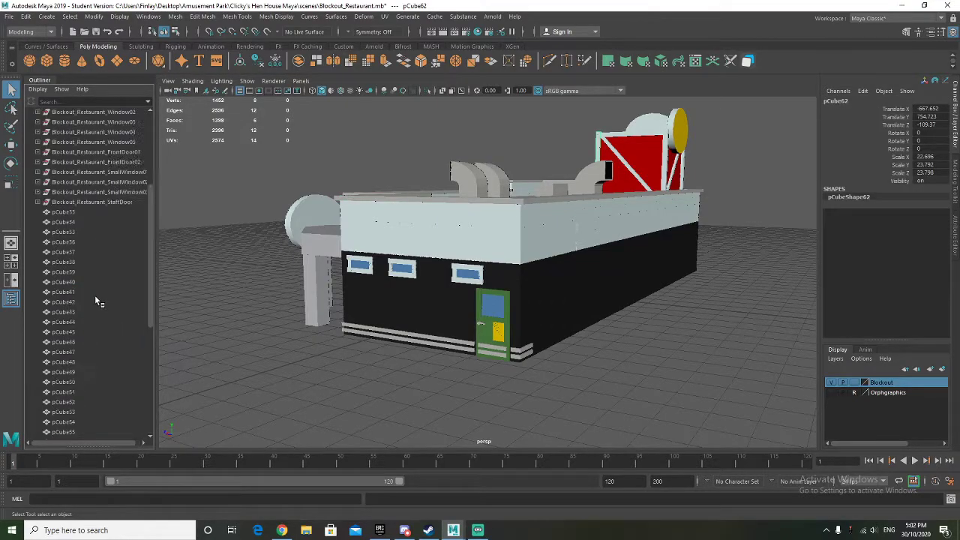
{"action": "left_click", "coordinate": [85, 311]}
{"action": "left_click", "coordinate": [108, 332]}
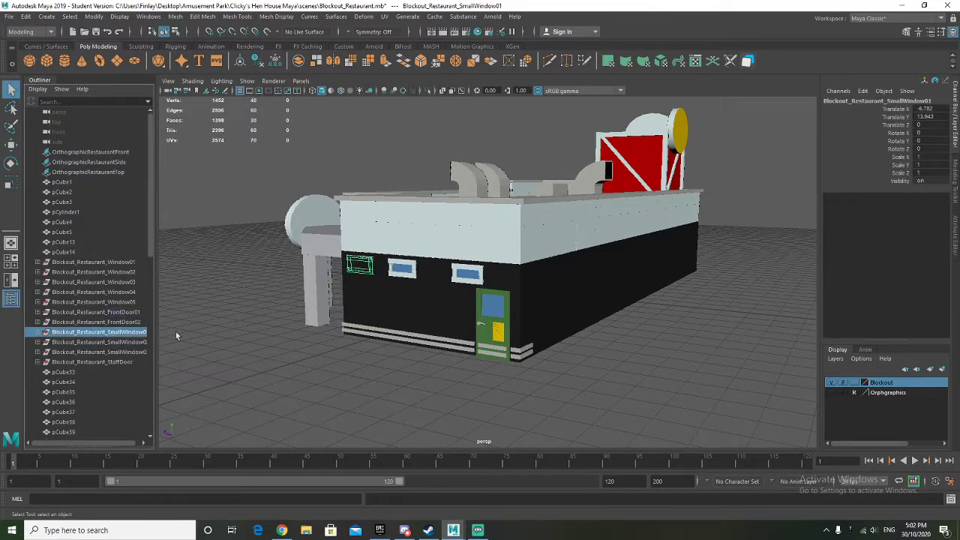
{"action": "left_click_drag", "start_coordinate": [358, 325], "coordinate": [276, 357], "text": "alt"}
{"action": "left_click", "coordinate": [112, 353]}
{"action": "key", "text": "ctrl+d"}
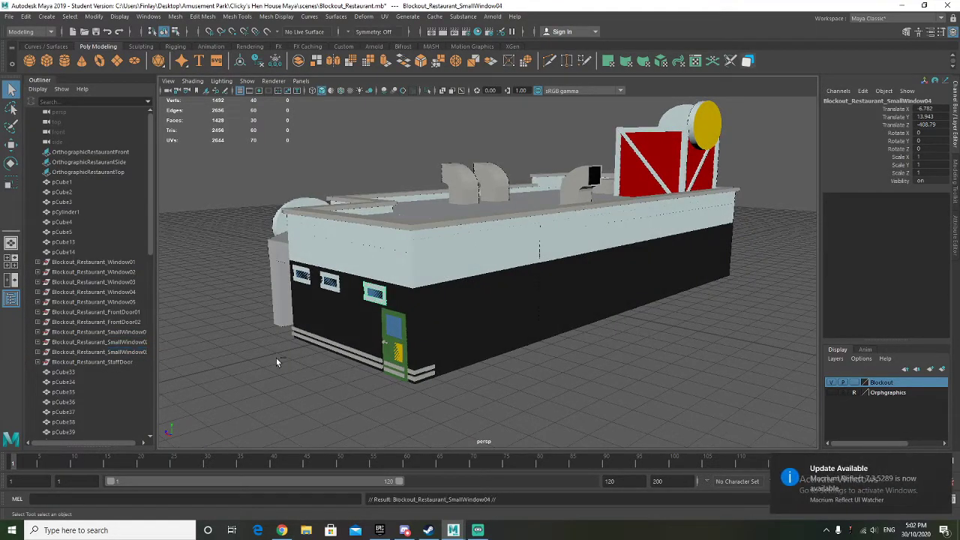
Step: Select the duplicate Blockout_Restaurant_SmallWindow04 and move it along Z to about -679, past the building's rear corner
{"action": "left_click", "coordinate": [942, 464]}
{"action": "left_click", "coordinate": [133, 352]}
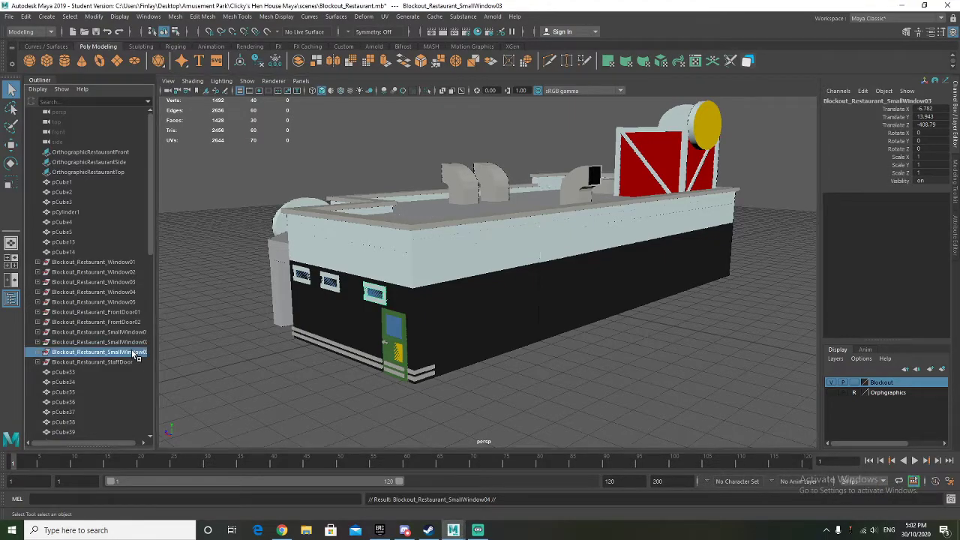
{"action": "scroll", "coordinate": [135, 356], "scroll_direction": "down", "scroll_amount": 5}
{"action": "left_click", "coordinate": [109, 414]}
{"action": "key", "text": "2"}
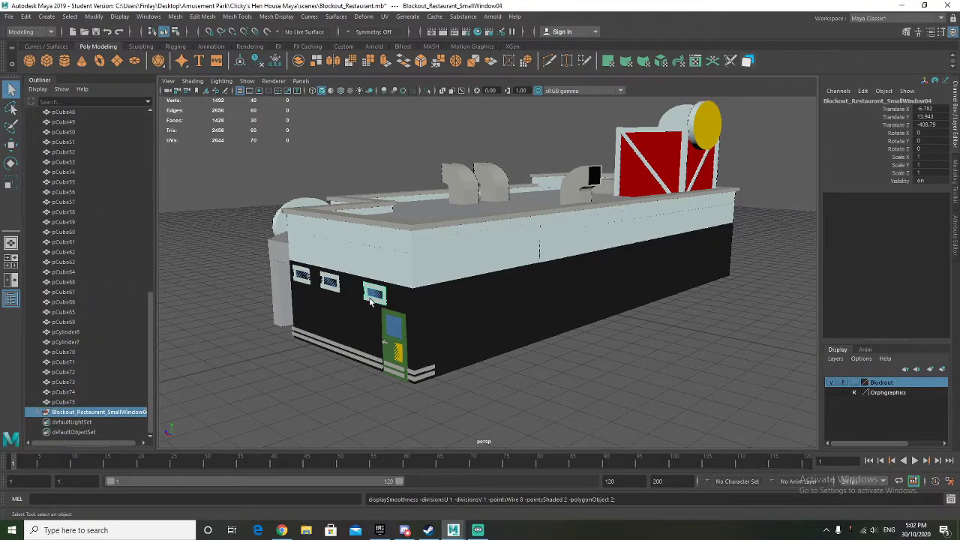
{"action": "key", "text": "w"}
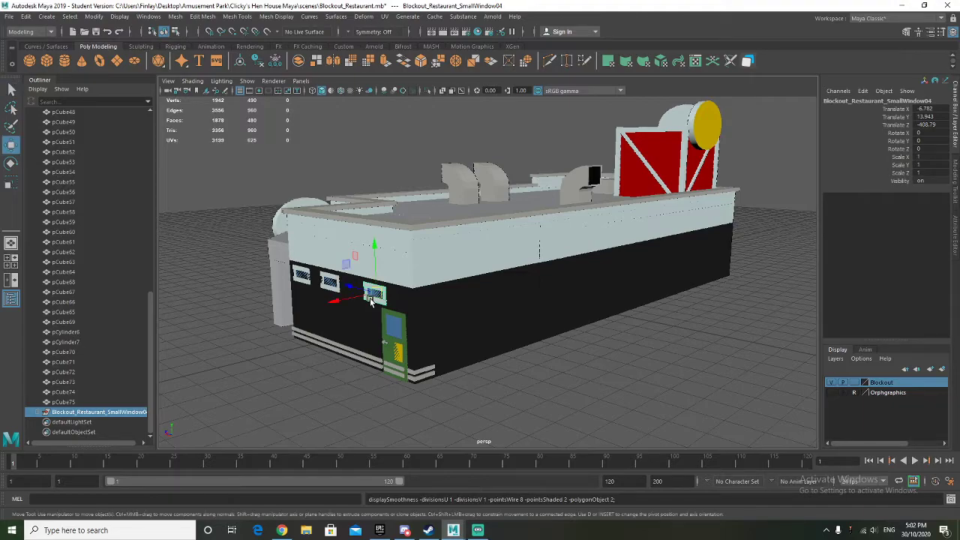
{"action": "left_click_drag", "start_coordinate": [350, 309], "coordinate": [305, 333]}
Step: Rotate the copied small window 90 degrees about Y and turn off its smooth mesh preview, keeping the textured shaded display
{"action": "scroll", "coordinate": [335, 345], "scroll_direction": "up", "scroll_amount": 4}
{"action": "key", "text": "e"}
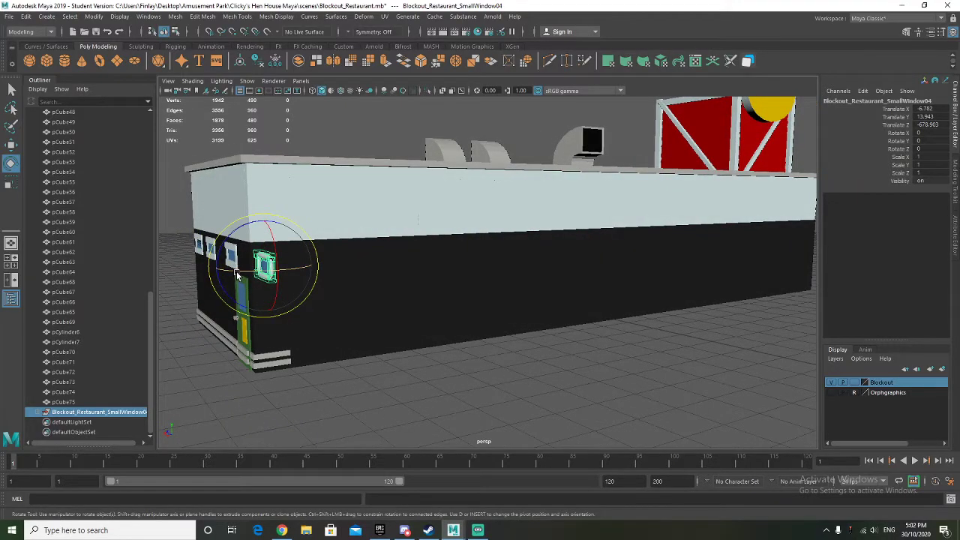
{"action": "left_click_drag", "start_coordinate": [237, 275], "coordinate": [300, 273]}
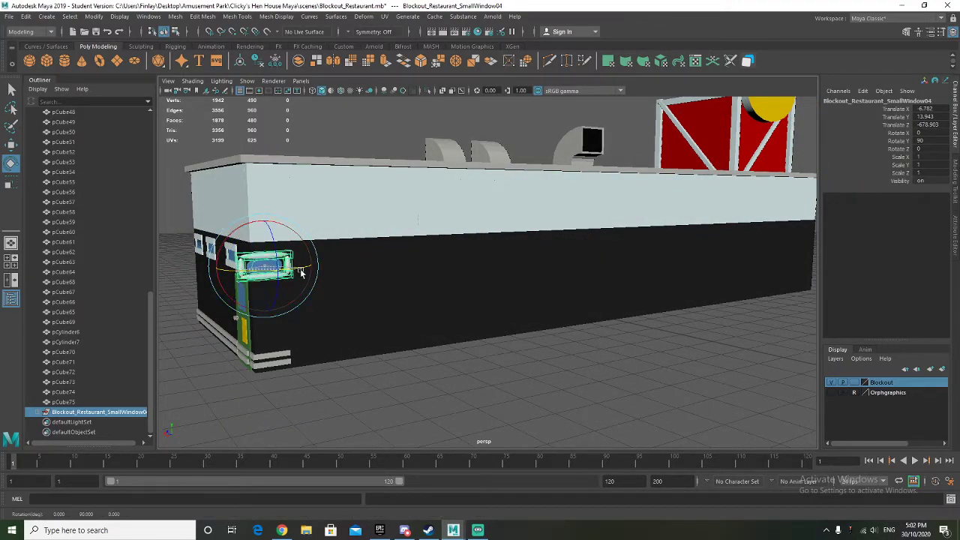
{"action": "mouse_move", "coordinate": [269, 325]}
{"action": "left_mouse_down", "text": "alt"}
{"action": "mouse_move", "coordinate": [322, 335]}
{"action": "mouse_move", "coordinate": [278, 335]}
{"action": "left_mouse_up", "text": "alt"}
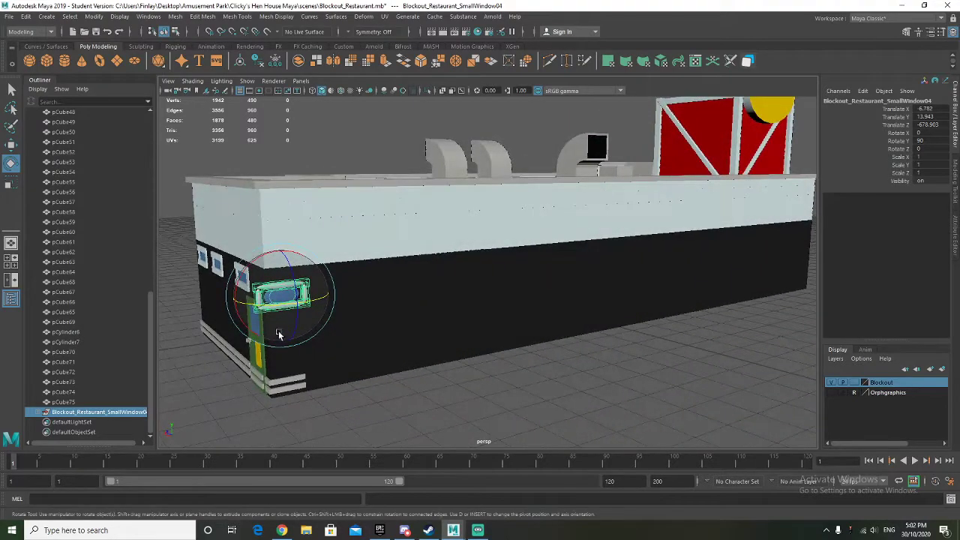
{"action": "key", "text": "4"}
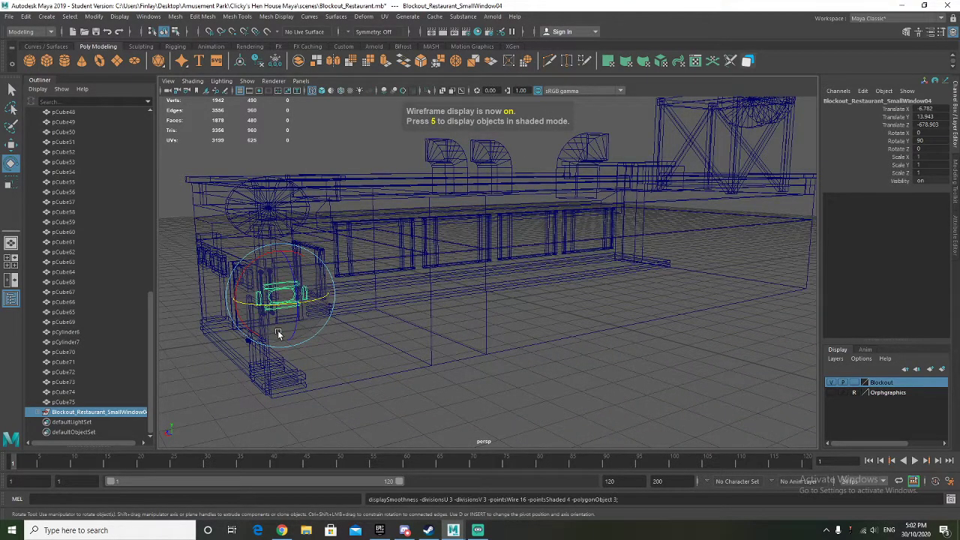
{"action": "key", "text": "1"}
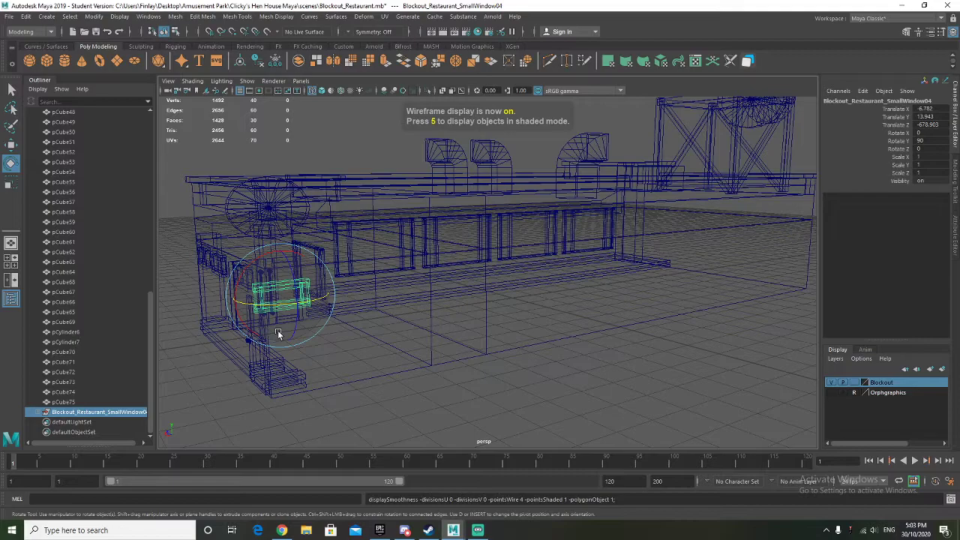
{"action": "key", "text": "6"}
Step: Move the rotated small window onto the long rear wall, at about X -102 and Z -580
{"action": "mouse_move", "coordinate": [368, 352]}
{"action": "left_mouse_down", "text": "alt"}
{"action": "mouse_move", "coordinate": [401, 358]}
{"action": "mouse_move", "coordinate": [328, 358]}
{"action": "mouse_move", "coordinate": [358, 358]}
{"action": "left_mouse_up", "text": "alt"}
{"action": "key", "text": "w"}
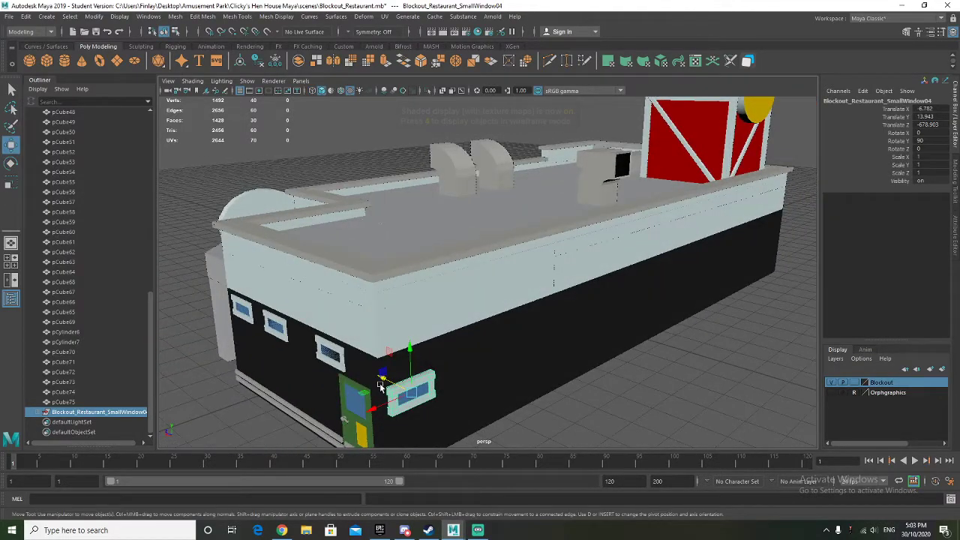
{"action": "left_click_drag", "start_coordinate": [376, 408], "coordinate": [456, 393]}
{"action": "mouse_move", "coordinate": [473, 360]}
{"action": "left_mouse_down"}
{"action": "mouse_move", "coordinate": [432, 352]}
{"action": "mouse_move", "coordinate": [441, 354]}
{"action": "mouse_move", "coordinate": [437, 370]}
{"action": "mouse_move", "coordinate": [453, 358]}
{"action": "mouse_move", "coordinate": [299, 362]}
{"action": "mouse_move", "coordinate": [361, 386]}
{"action": "mouse_move", "coordinate": [463, 377]}
{"action": "mouse_move", "coordinate": [464, 363]}
{"action": "mouse_move", "coordinate": [484, 353]}
{"action": "left_mouse_up"}
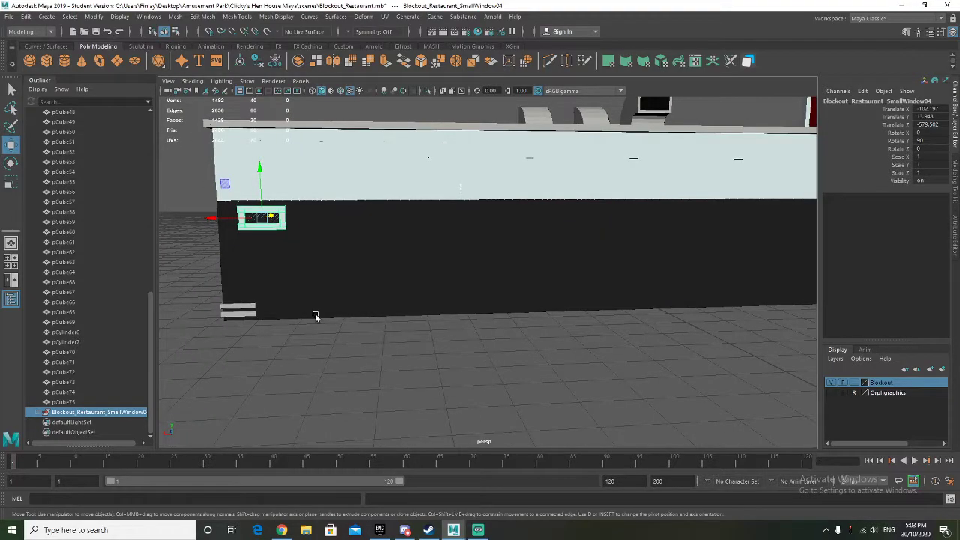
{"action": "scroll", "coordinate": [316, 315], "scroll_direction": "up", "scroll_amount": 2}
{"action": "left_click_drag", "start_coordinate": [316, 315], "coordinate": [272, 306], "text": "alt"}
Step: Duplicate the rear wall window and slide the copy along the wall to about X -422
{"action": "scroll", "coordinate": [327, 320], "scroll_direction": "down", "scroll_amount": 3}
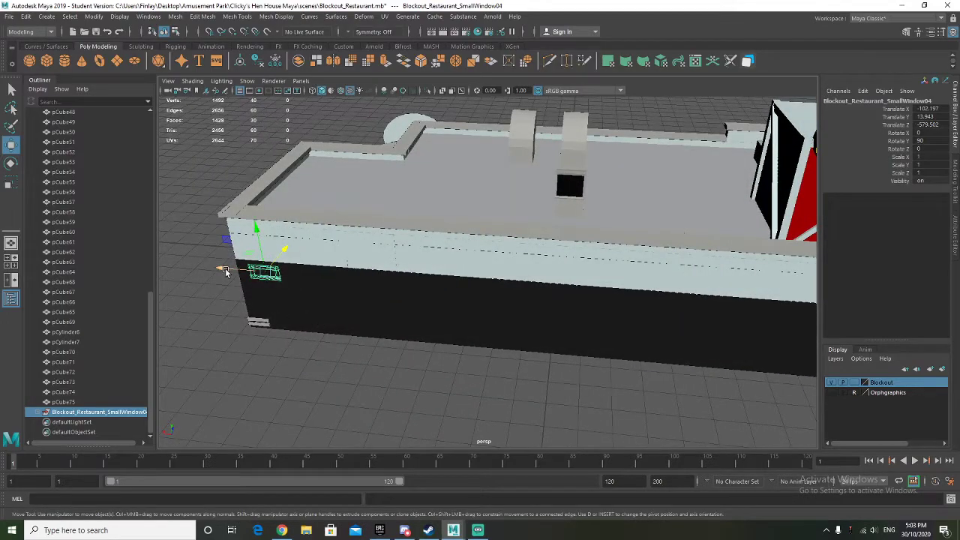
{"action": "key", "text": "ctrl+d"}
{"action": "left_click_drag", "start_coordinate": [225, 271], "coordinate": [318, 287]}
{"action": "left_click_drag", "start_coordinate": [367, 342], "coordinate": [358, 321], "text": "alt"}
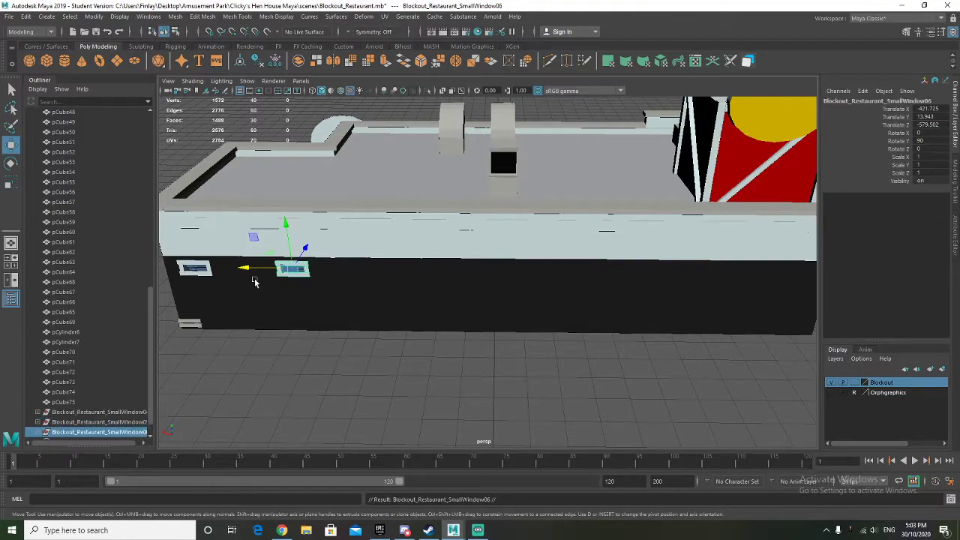
Step: Add two more small window copies along the rear wall, at about X -635 and X -813
{"action": "mouse_move", "coordinate": [247, 267]}
{"action": "left_mouse_down", "text": "shift"}
{"action": "mouse_move", "coordinate": [349, 275]}
{"action": "mouse_move", "coordinate": [309, 275]}
{"action": "left_mouse_up", "text": "shift"}
{"action": "mouse_move", "coordinate": [396, 316]}
{"action": "left_mouse_down", "text": "alt"}
{"action": "mouse_move", "coordinate": [422, 319]}
{"action": "mouse_move", "coordinate": [403, 319]}
{"action": "left_mouse_up", "text": "alt"}
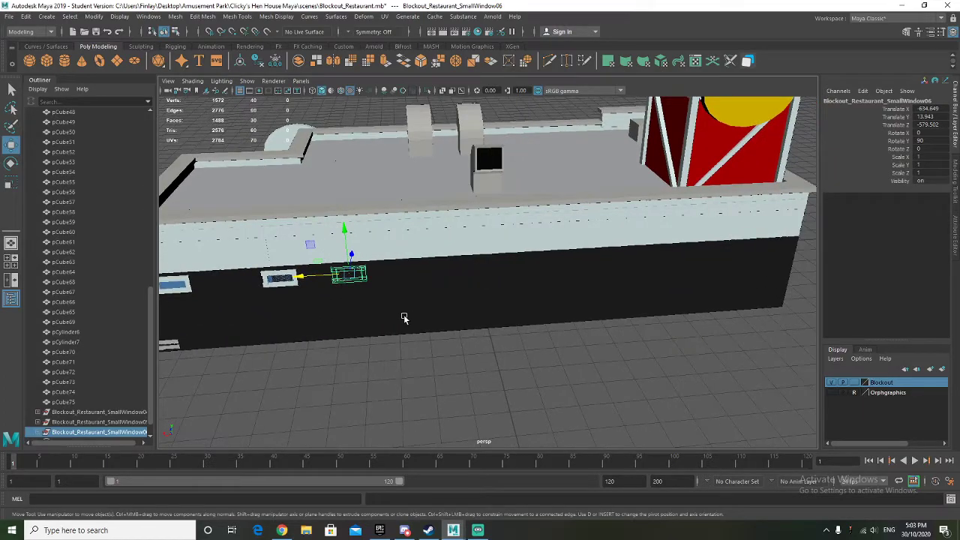
{"action": "left_click_drag", "start_coordinate": [303, 278], "coordinate": [362, 277], "text": "shift"}
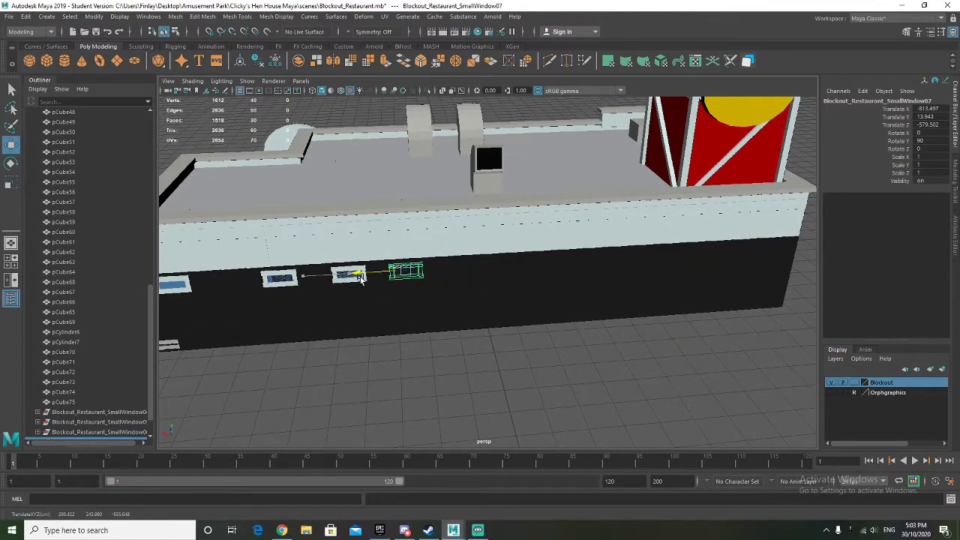
{"action": "left_click", "coordinate": [375, 365]}
Step: Duplicate the Blockout_Restaurant_StaffDoor group and move the copy to the rear wall, at about X -1473 and Z -188
{"action": "left_click_drag", "start_coordinate": [346, 382], "coordinate": [401, 370], "text": "alt"}
{"action": "scroll", "coordinate": [91, 303], "scroll_direction": "up", "scroll_amount": 10}
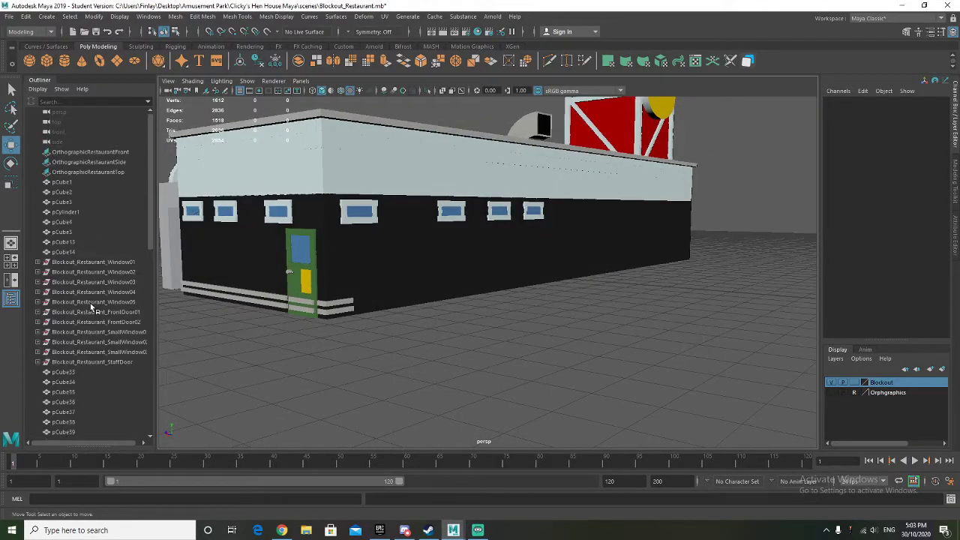
{"action": "left_click", "coordinate": [117, 362]}
{"action": "left_click_drag", "start_coordinate": [306, 310], "coordinate": [270, 324], "text": "alt"}
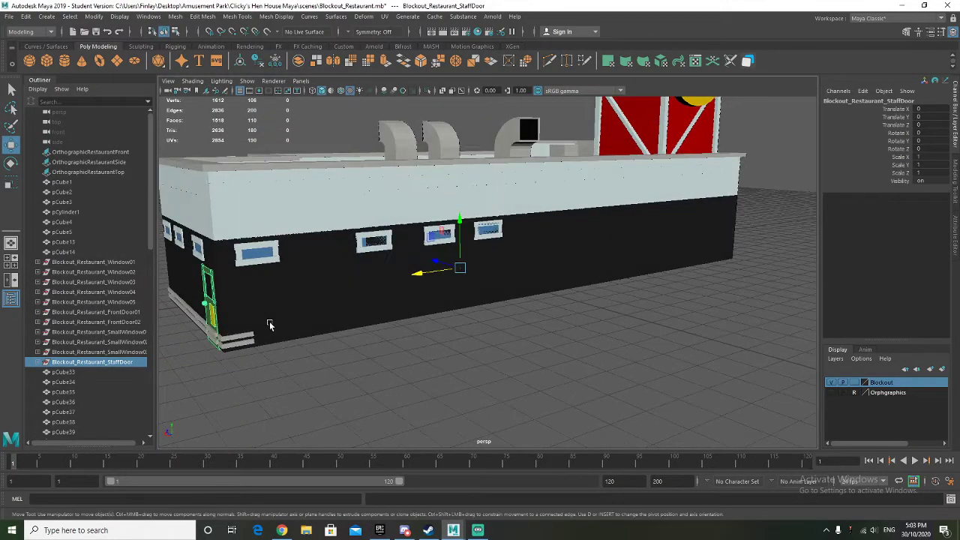
{"action": "key", "text": "ctrl+d"}
{"action": "left_click_drag", "start_coordinate": [418, 278], "coordinate": [678, 239]}
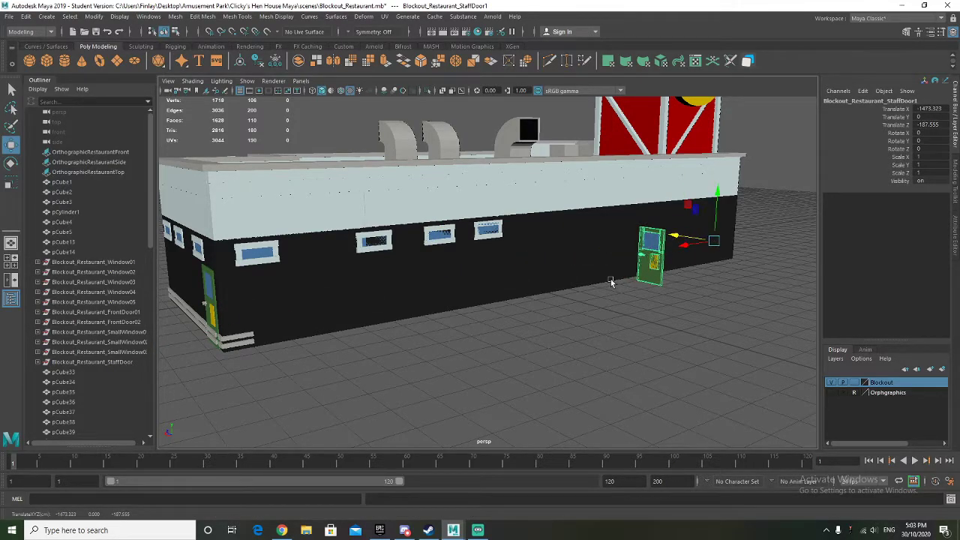
Step: Center the copied staff door's pivot and rotate the door 90 degrees about Y
{"action": "key", "text": "e"}
{"action": "left_click_drag", "start_coordinate": [606, 286], "coordinate": [550, 298], "text": "alt"}
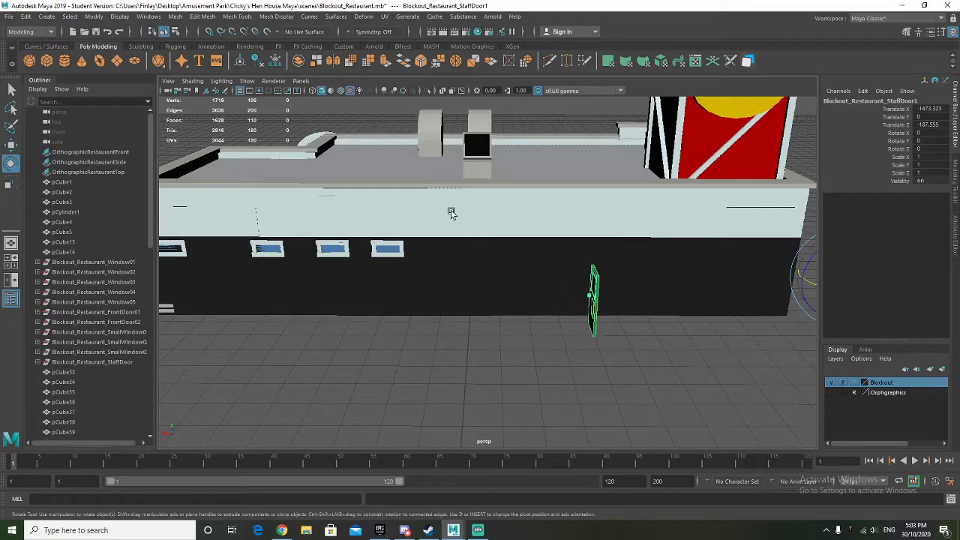
{"action": "left_click", "coordinate": [245, 65]}
{"action": "mouse_move", "coordinate": [436, 267]}
{"action": "left_mouse_down", "text": "alt"}
{"action": "mouse_move", "coordinate": [424, 275]}
{"action": "mouse_move", "coordinate": [360, 266]}
{"action": "mouse_move", "coordinate": [449, 273]}
{"action": "mouse_move", "coordinate": [423, 276]}
{"action": "left_mouse_up", "text": "alt"}
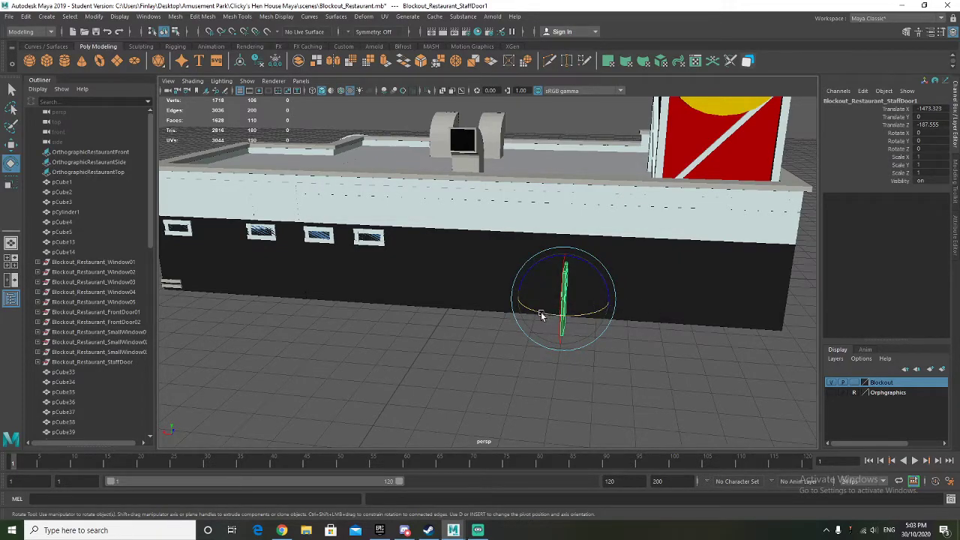
{"action": "left_click_drag", "start_coordinate": [539, 314], "coordinate": [401, 325]}
{"action": "scroll", "coordinate": [594, 324], "scroll_direction": "up", "scroll_amount": 2}
{"action": "key", "text": "f"}
{"action": "scroll", "coordinate": [507, 321], "scroll_direction": "down", "scroll_amount": 3}
Step: Move the copied staff door along Z to about -90 so that it sits against the rear wall
{"action": "key", "text": "w"}
{"action": "left_click_drag", "start_coordinate": [527, 265], "coordinate": [595, 260]}
{"action": "left_click_drag", "start_coordinate": [498, 283], "coordinate": [559, 288], "text": "alt"}
{"action": "scroll", "coordinate": [407, 283], "scroll_direction": "down", "scroll_amount": 5}
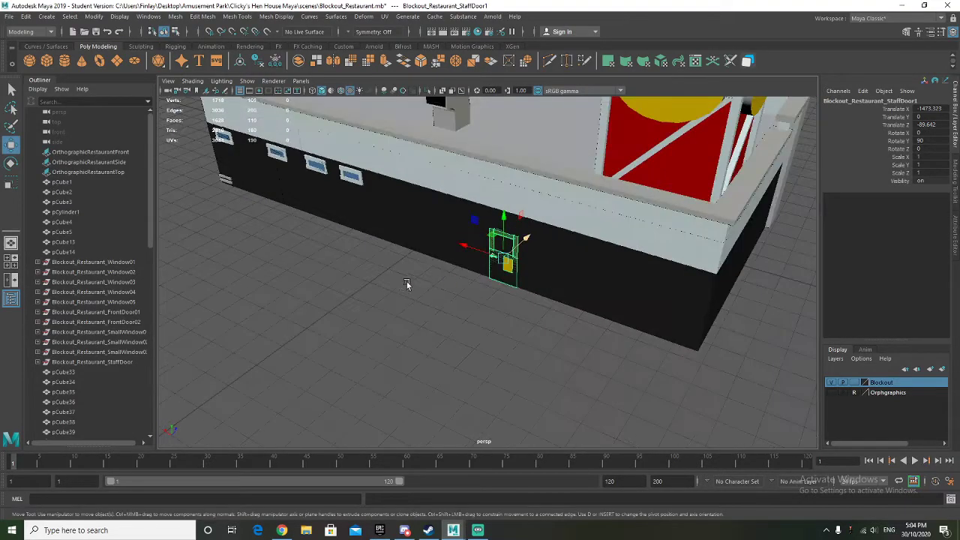
Step: Slide the copied staff door along the rear wall to about X -1012, next to the small windows
{"action": "left_click_drag", "start_coordinate": [407, 283], "coordinate": [232, 274], "text": "alt"}
{"action": "middle_click_drag", "start_coordinate": [262, 286], "coordinate": [422, 272], "text": "alt"}
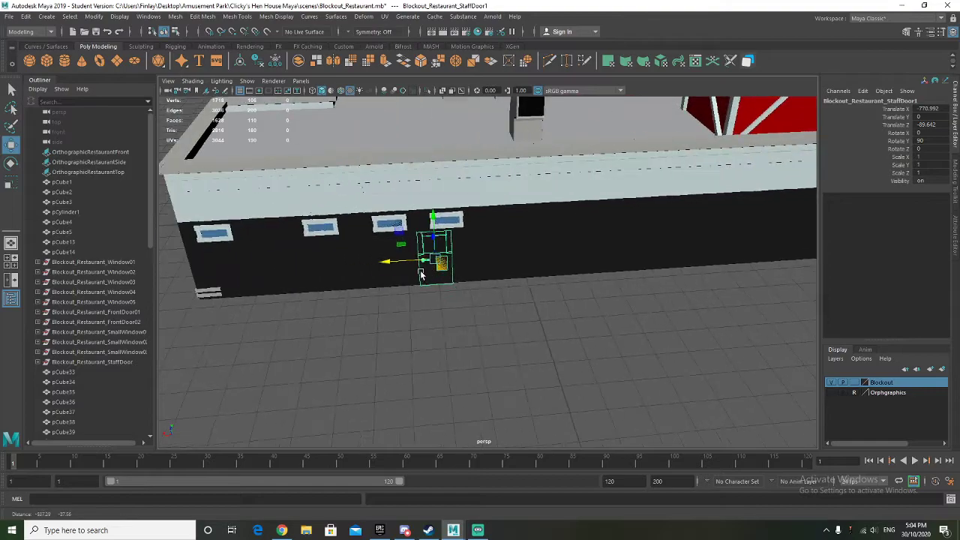
{"action": "left_click_drag", "start_coordinate": [400, 263], "coordinate": [473, 262]}
{"action": "scroll", "coordinate": [510, 292], "scroll_direction": "up", "scroll_amount": 2}
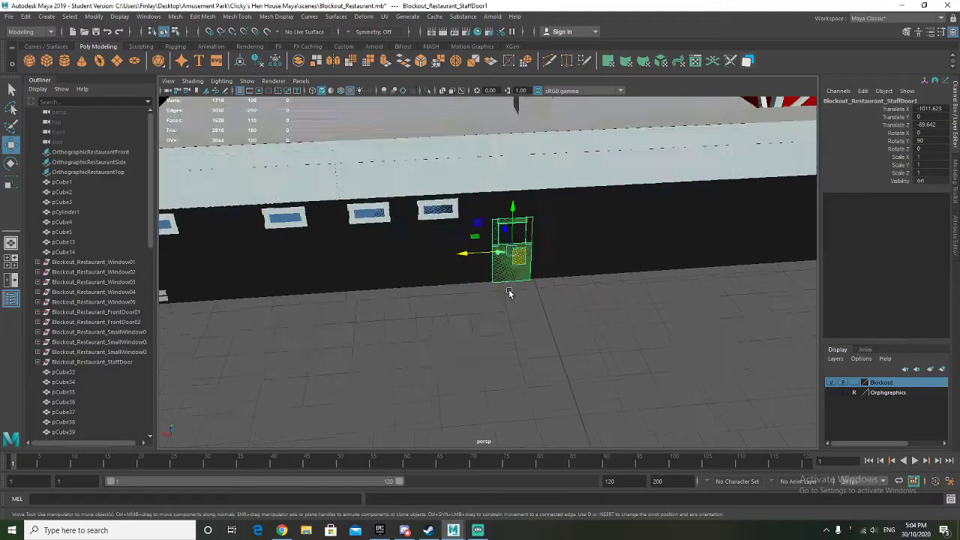
Step: Adjust the copied staff door's depth in the rear wall to about Z -91
{"action": "left_click_drag", "start_coordinate": [509, 298], "coordinate": [443, 318], "text": "alt"}
{"action": "scroll", "coordinate": [497, 279], "scroll_direction": "up", "scroll_amount": 4}
{"action": "scroll", "coordinate": [454, 287], "scroll_direction": "up", "scroll_amount": 3}
{"action": "left_click_drag", "start_coordinate": [597, 324], "coordinate": [593, 324]}
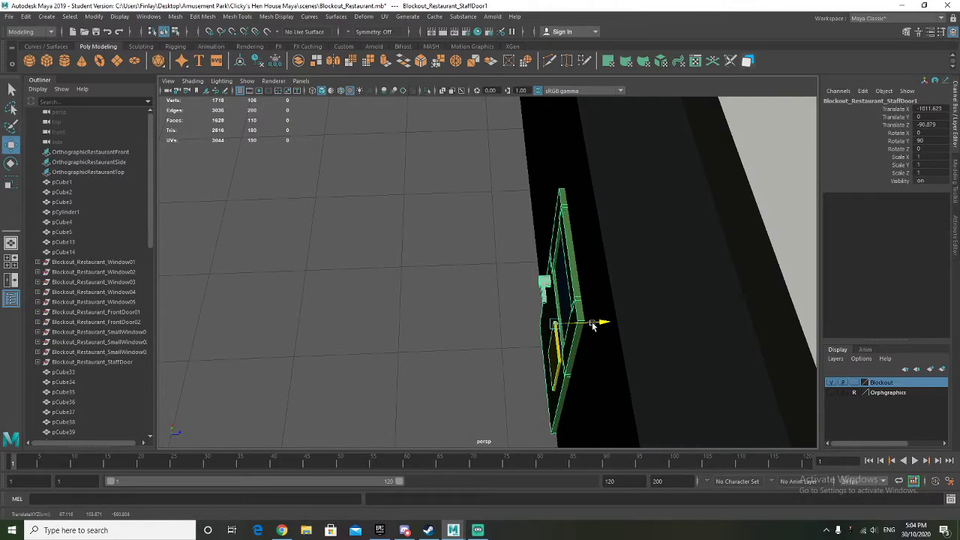
{"action": "left_click_drag", "start_coordinate": [482, 335], "coordinate": [552, 333], "text": "alt"}
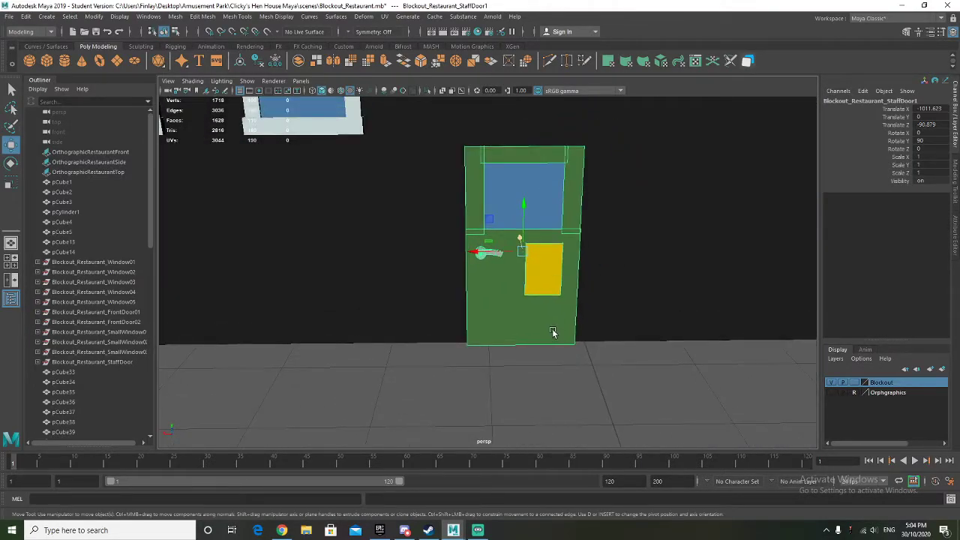
Step: Duplicate the rear staff door and place the copy right beside it, at about X -895
{"action": "key", "text": "ctrl+d"}
{"action": "left_click_drag", "start_coordinate": [484, 253], "coordinate": [364, 255]}
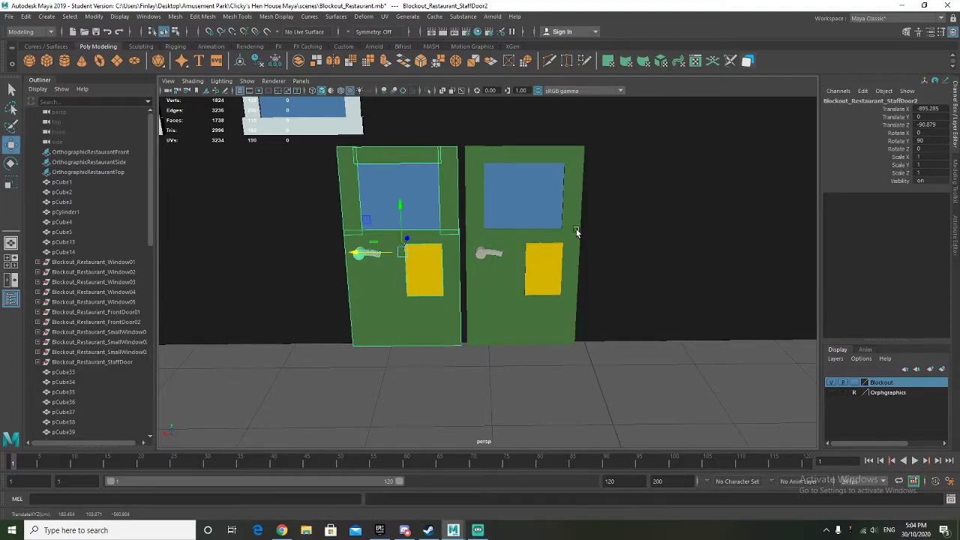
{"action": "mouse_move", "coordinate": [617, 259]}
{"action": "left_mouse_down", "text": "alt"}
{"action": "mouse_move", "coordinate": [559, 283]}
{"action": "mouse_move", "coordinate": [626, 265]}
{"action": "left_mouse_up", "text": "alt"}
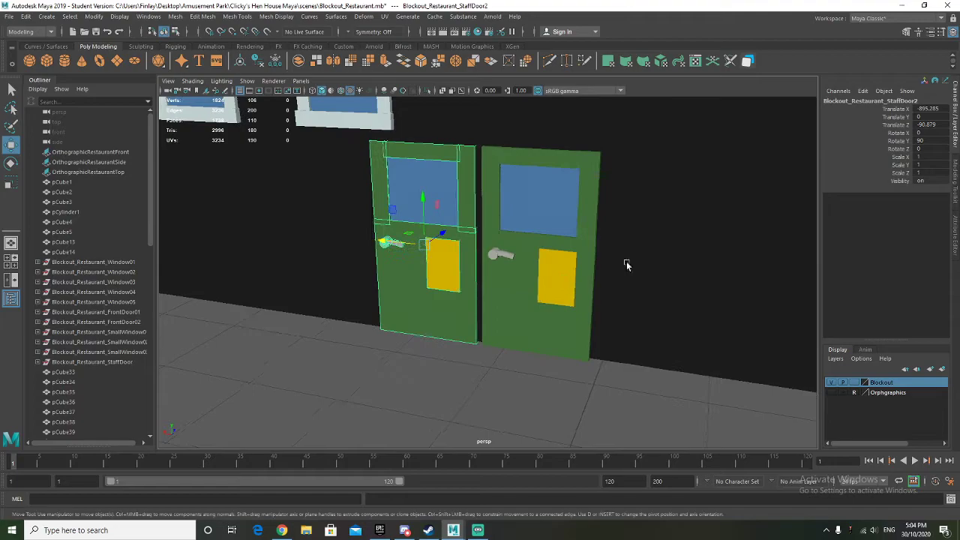
Step: Try mirroring the second rear door with a Scale X of -1, and undo it
{"action": "left_click", "coordinate": [916, 156]}
{"action": "key", "text": "Return"}
{"action": "key", "text": "ctrl+z"}
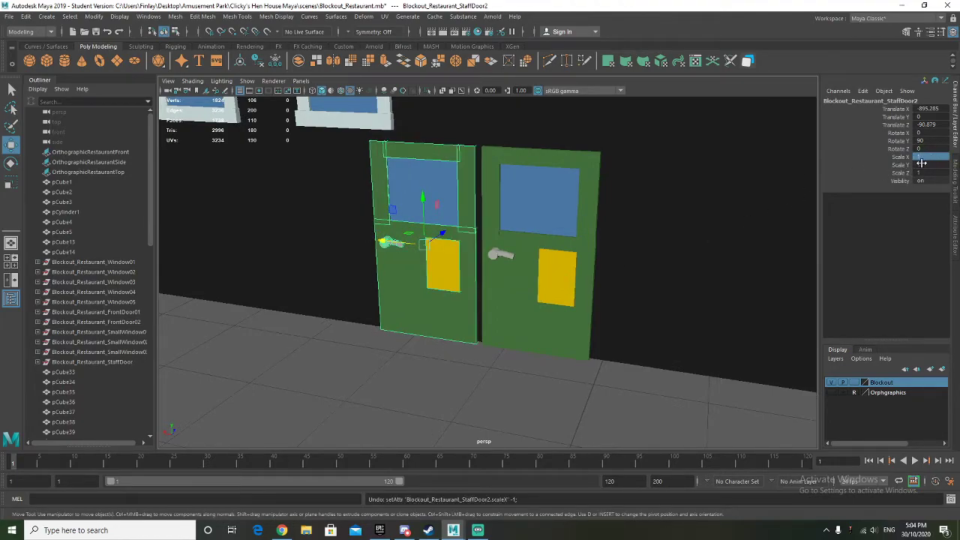
Step: Set the second rear door's Scale Y to -1
{"action": "left_click", "coordinate": [921, 164]}
{"action": "key", "text": "Return"}
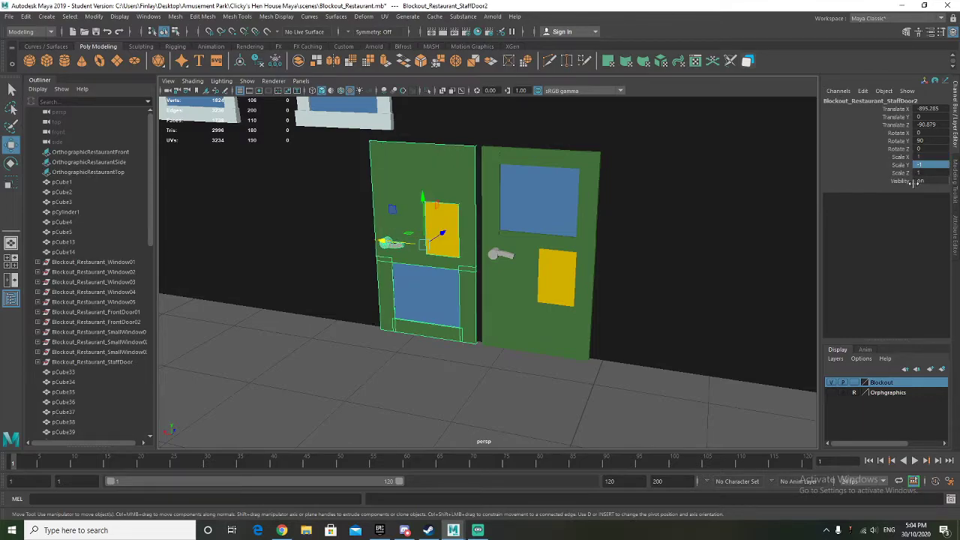
Step: Replace the second rear door's Scale Y mirroring with a Scale Z of -1 and butt it against the first door at about X -902
{"action": "key", "text": "ctrl+z"}
{"action": "left_click", "coordinate": [918, 173]}
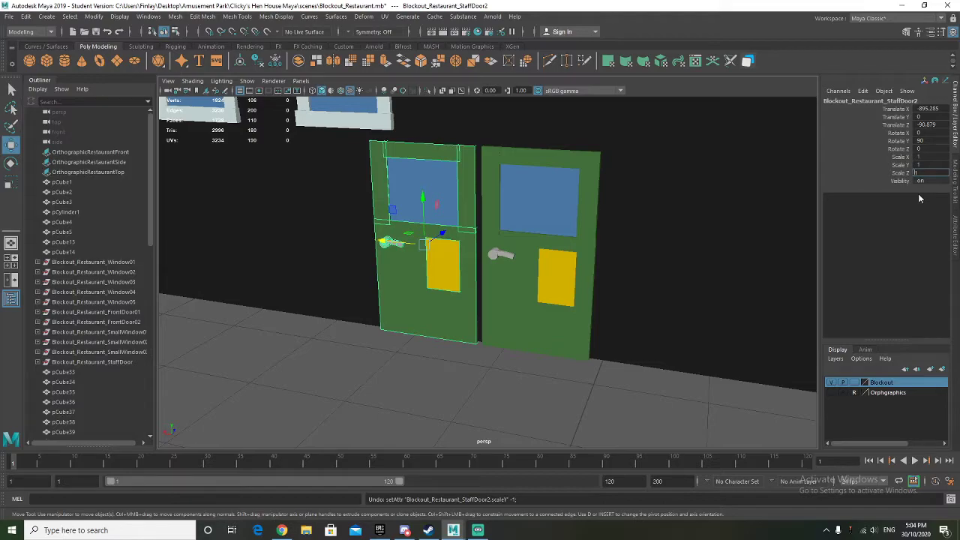
{"action": "type", "text": "-1"}
{"action": "key", "text": "Return"}
{"action": "left_click_drag", "start_coordinate": [586, 253], "coordinate": [636, 283], "text": "alt"}
{"action": "left_click_drag", "start_coordinate": [361, 237], "coordinate": [373, 236]}
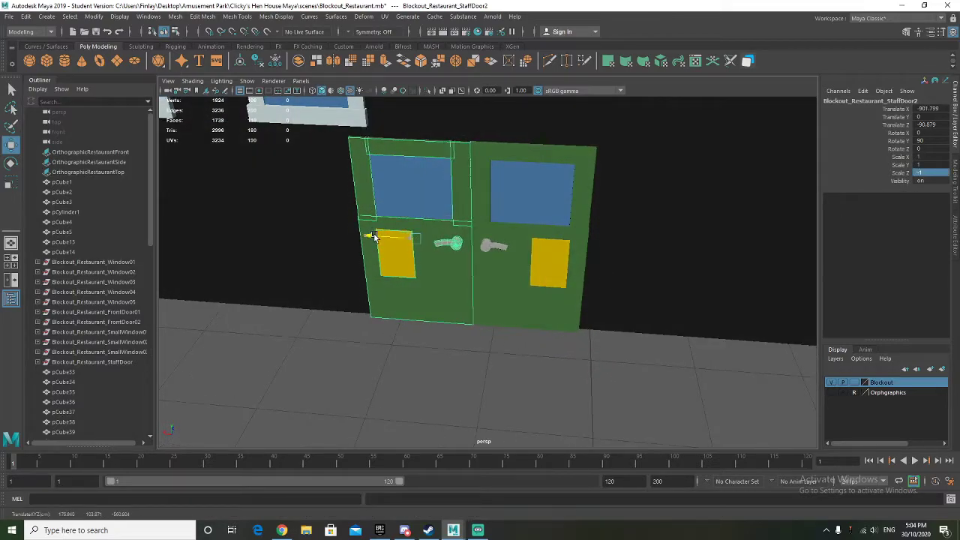
{"action": "left_click", "coordinate": [408, 386]}
Step: Duplicate Blockout_Restaurant_Window05 and move the copy to the bare side wall's end of the building, at about X -334
{"action": "left_click_drag", "start_coordinate": [407, 387], "coordinate": [383, 358], "text": "alt"}
{"action": "scroll", "coordinate": [395, 374], "scroll_direction": "down", "scroll_amount": 5}
{"action": "scroll", "coordinate": [443, 375], "scroll_direction": "down", "scroll_amount": 5}
{"action": "left_click_drag", "start_coordinate": [599, 346], "coordinate": [367, 322], "text": "alt"}
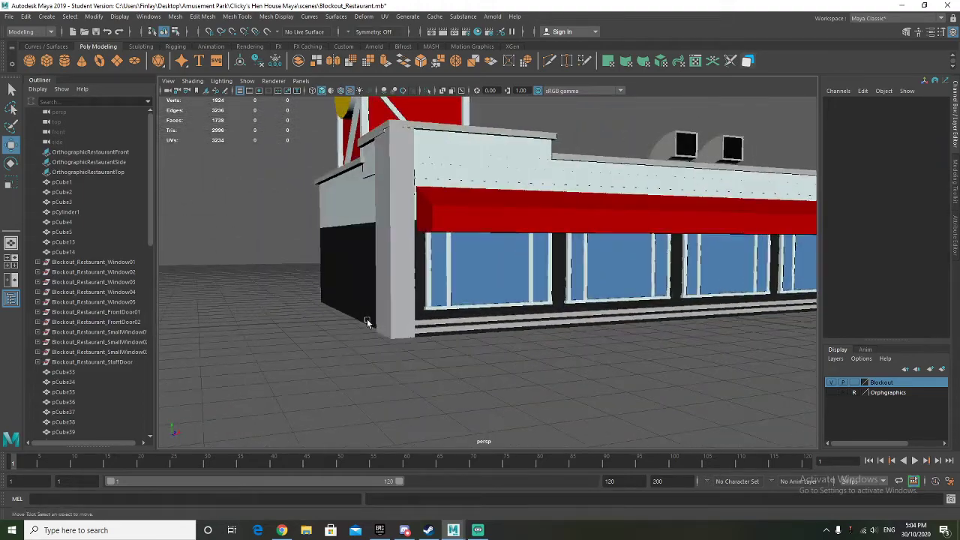
{"action": "left_click", "coordinate": [118, 303]}
{"action": "left_click_drag", "start_coordinate": [321, 278], "coordinate": [341, 282], "text": "alt"}
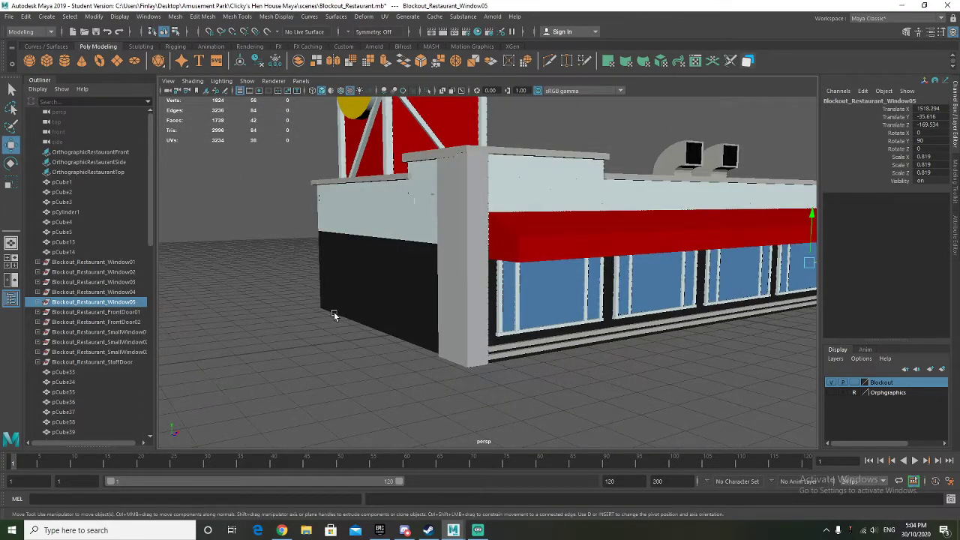
{"action": "left_click_drag", "start_coordinate": [333, 314], "coordinate": [339, 316], "text": "alt"}
{"action": "key", "text": "ctrl+d"}
{"action": "left_click_drag", "start_coordinate": [441, 295], "coordinate": [401, 300], "text": "alt"}
{"action": "scroll", "coordinate": [401, 300], "scroll_direction": "down", "scroll_amount": 5}
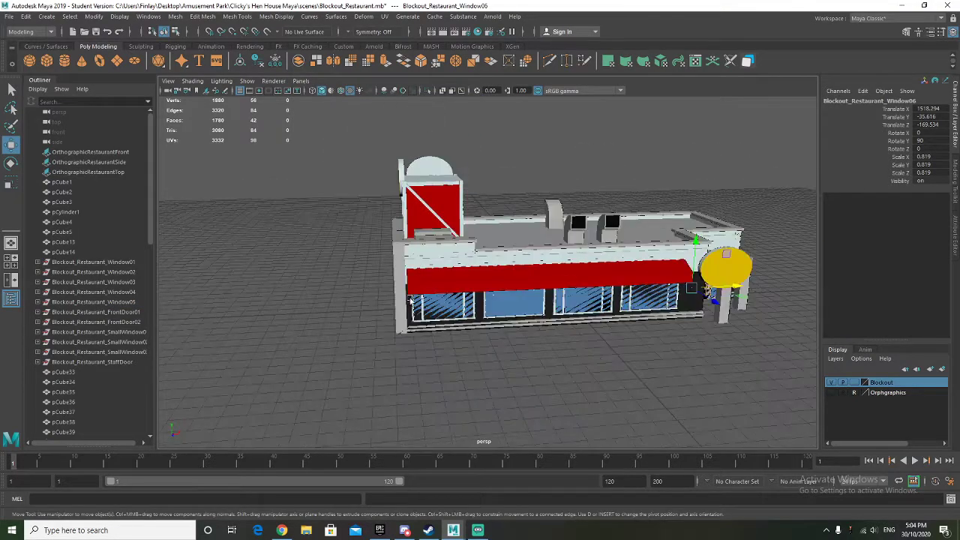
{"action": "left_click_drag", "start_coordinate": [718, 287], "coordinate": [714, 287]}
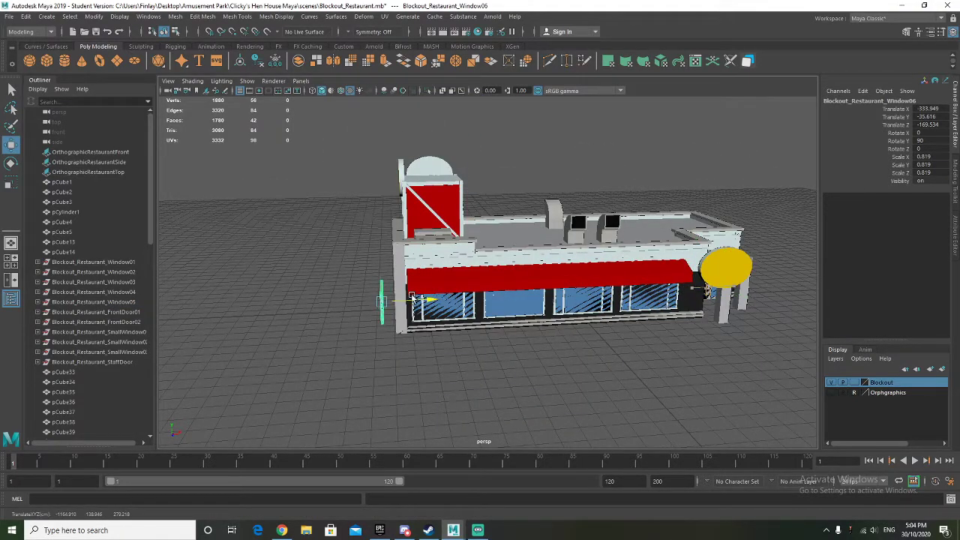
Step: Rotate the copied window to a Rotate Y of -90 so it faces out from the bare side wall
{"action": "left_click_drag", "start_coordinate": [367, 310], "coordinate": [398, 304], "text": "alt"}
{"action": "scroll", "coordinate": [443, 322], "scroll_direction": "up", "scroll_amount": 7}
{"action": "key", "text": "e"}
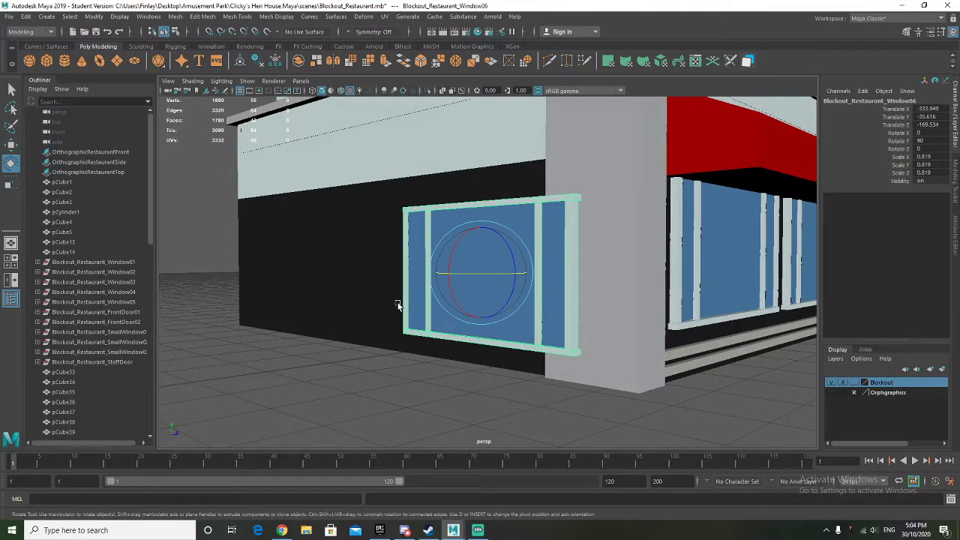
{"action": "left_click_drag", "start_coordinate": [440, 273], "coordinate": [554, 276]}
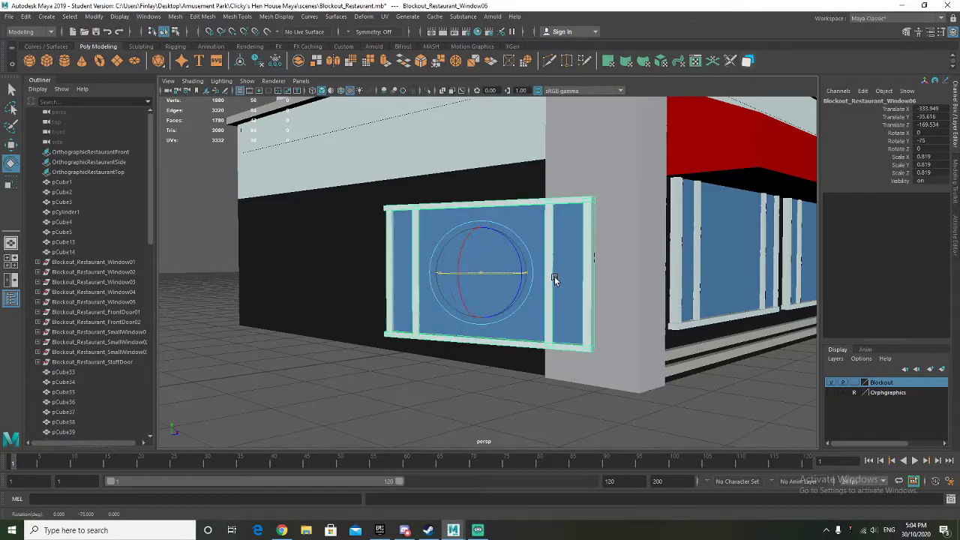
{"action": "left_click_drag", "start_coordinate": [506, 296], "coordinate": [476, 316], "text": "alt"}
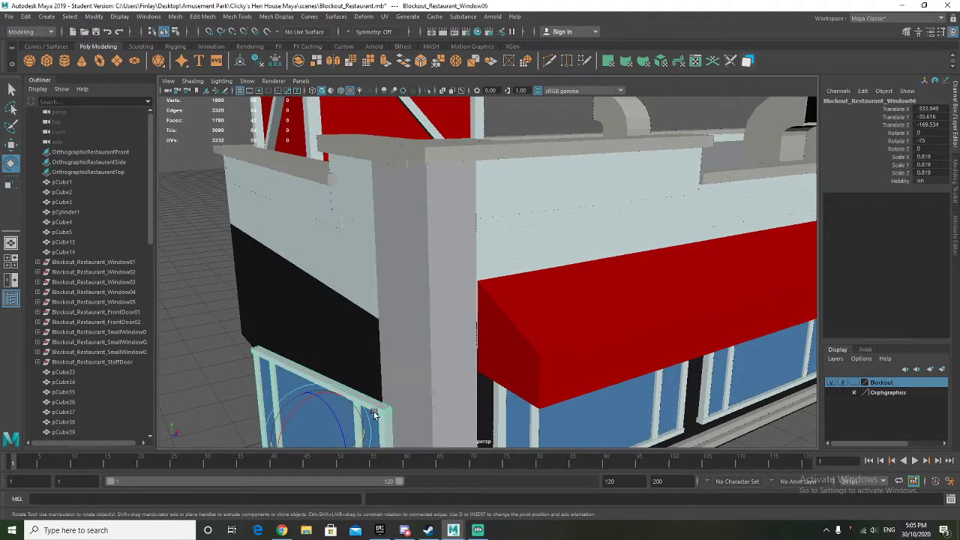
{"action": "left_click_drag", "start_coordinate": [350, 390], "coordinate": [345, 367], "text": "alt"}
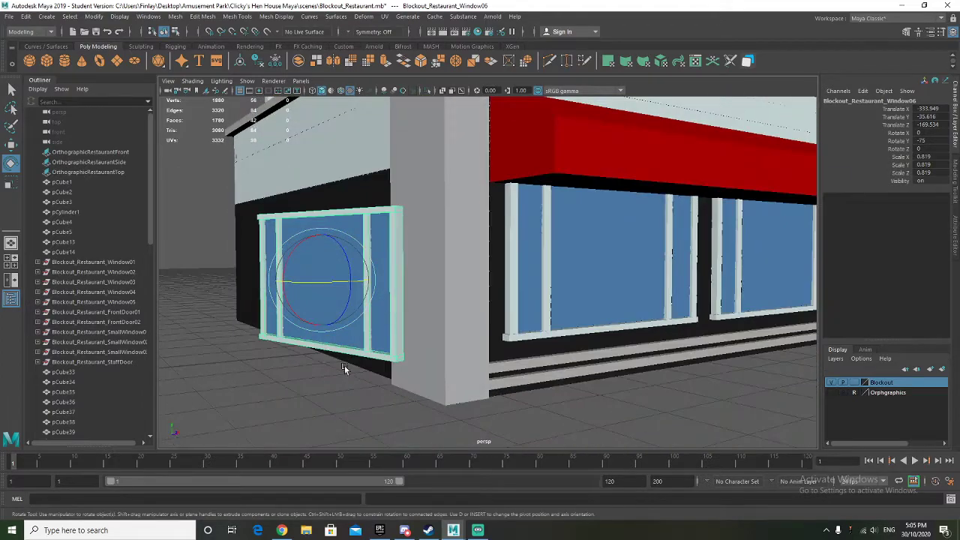
{"action": "mouse_move", "coordinate": [317, 280]}
{"action": "left_mouse_down"}
{"action": "mouse_move", "coordinate": [395, 328]}
{"action": "mouse_move", "coordinate": [327, 255]}
{"action": "mouse_move", "coordinate": [307, 276]}
{"action": "left_mouse_up"}
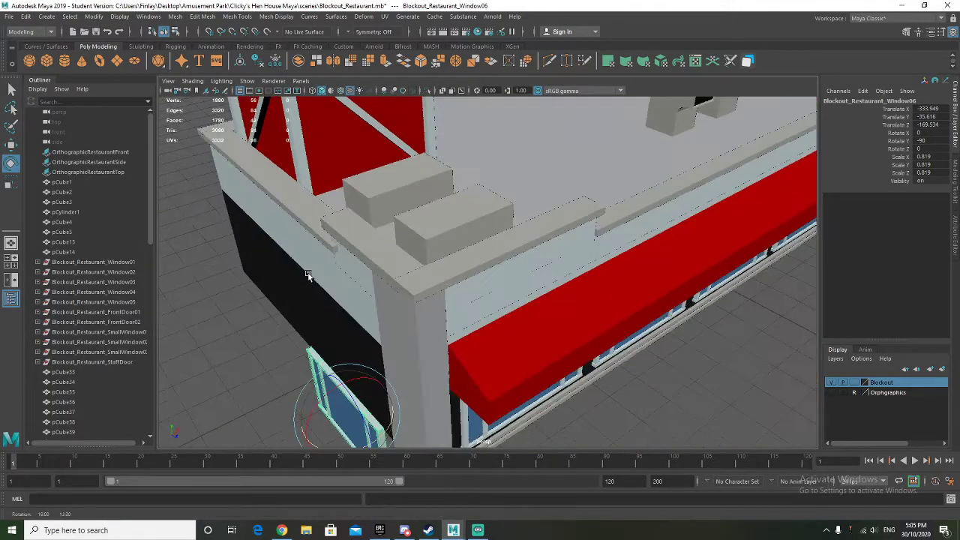
Step: Fit the copied window into the side wall beside the corner pillar, at about X -247 and Z -323
{"action": "key", "text": "w"}
{"action": "left_click_drag", "start_coordinate": [319, 312], "coordinate": [332, 309], "text": "alt"}
{"action": "left_click_drag", "start_coordinate": [398, 391], "coordinate": [438, 381]}
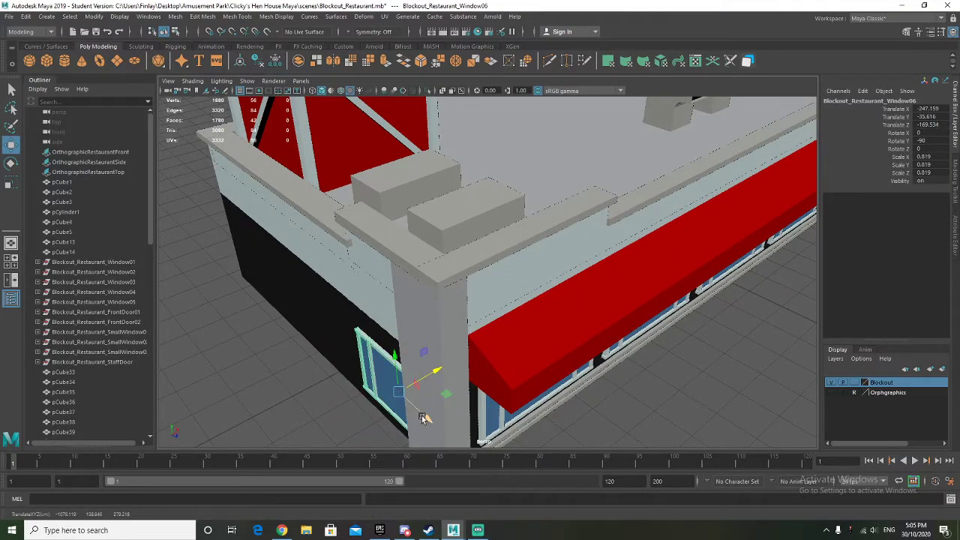
{"action": "left_click_drag", "start_coordinate": [421, 417], "coordinate": [382, 388]}
Step: Duplicate the side-wall window and place the copy farther along the same wall, towards the rear corner
{"action": "left_click_drag", "start_coordinate": [382, 392], "coordinate": [418, 381], "text": "alt"}
{"action": "left_click_drag", "start_coordinate": [576, 305], "coordinate": [545, 333]}
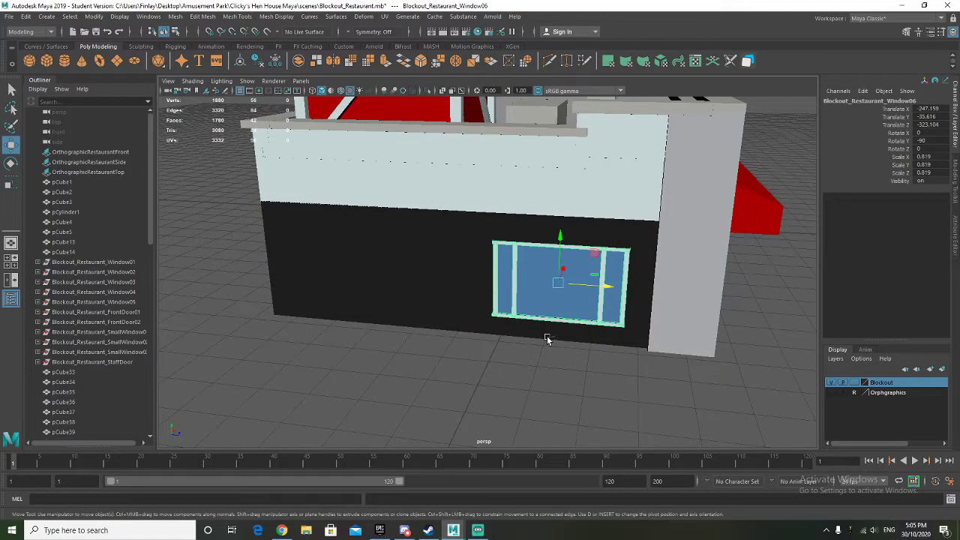
{"action": "left_click_drag", "start_coordinate": [592, 286], "coordinate": [419, 278]}
{"action": "left_click", "coordinate": [430, 351]}
Step: Duplicate the two trim strips along the front base and slide the copies past the corner pillar to about X -1045
{"action": "left_click_drag", "start_coordinate": [480, 363], "coordinate": [433, 332], "text": "alt"}
{"action": "left_click", "coordinate": [465, 264]}
{"action": "left_click", "coordinate": [484, 275], "text": "shift"}
{"action": "key", "text": "ctrl+d"}
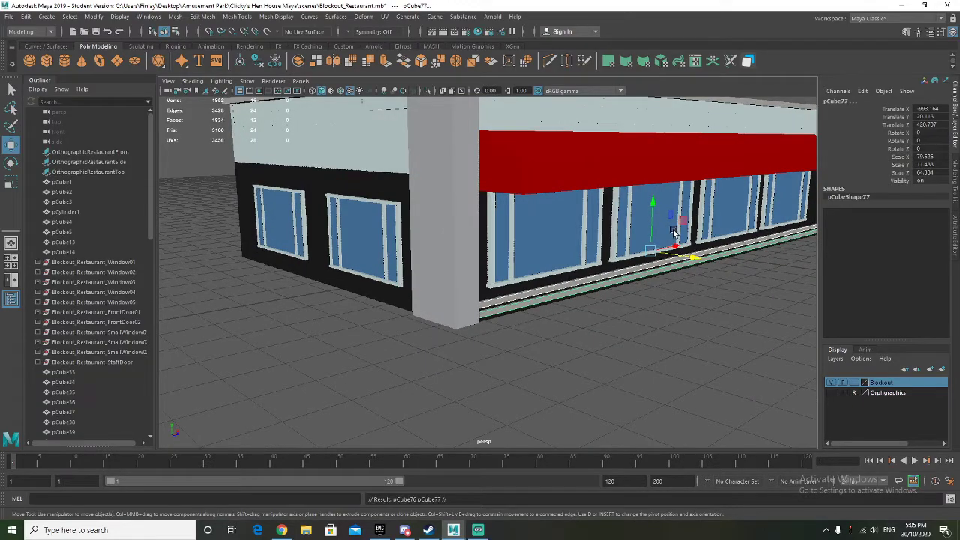
{"action": "left_click_drag", "start_coordinate": [674, 248], "coordinate": [395, 310]}
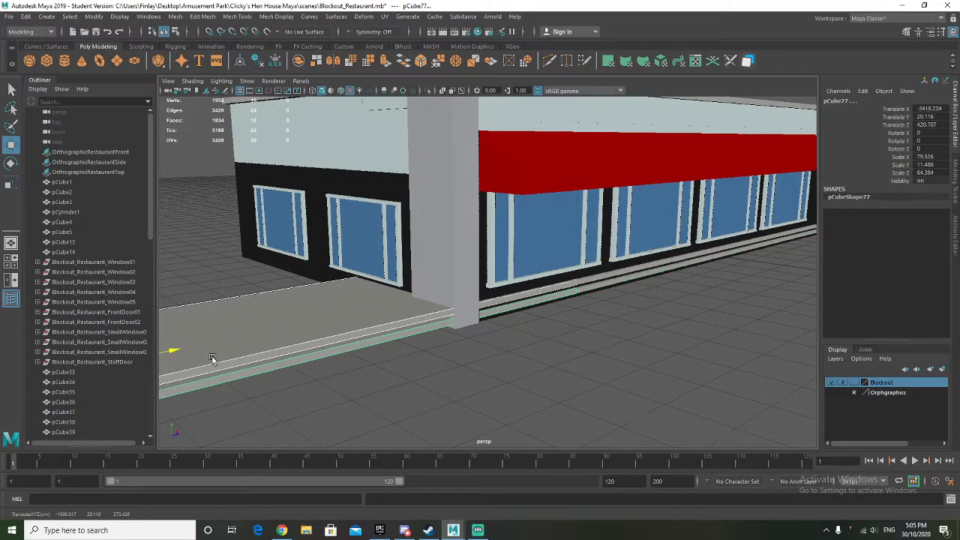
{"action": "left_click_drag", "start_coordinate": [542, 300], "coordinate": [673, 276]}
{"action": "left_click_drag", "start_coordinate": [611, 323], "coordinate": [611, 326], "text": "alt"}
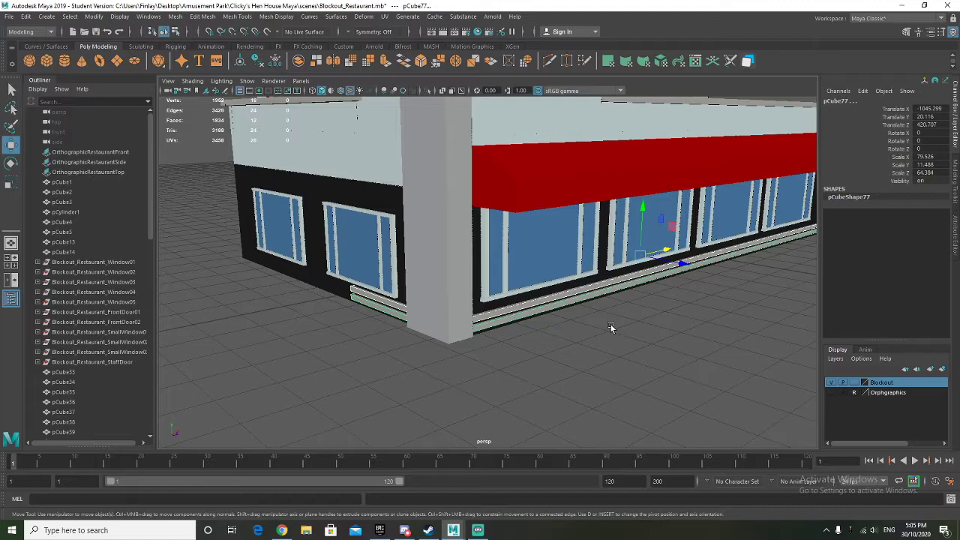
Step: Shrink the copied trim strips to a Scale X of about 5.4 and move them to the corner at about X -1830
{"action": "key", "text": "r"}
{"action": "left_click_drag", "start_coordinate": [664, 252], "coordinate": [646, 258]}
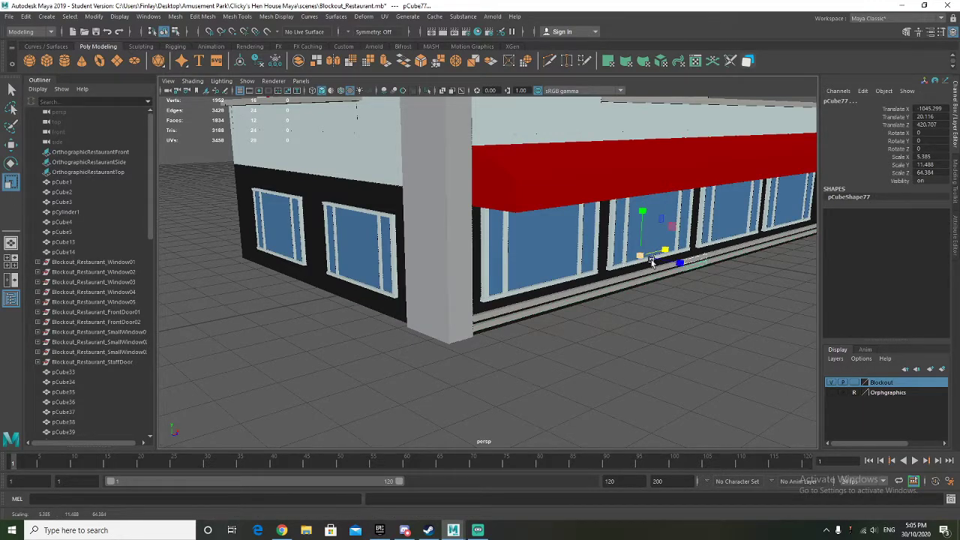
{"action": "key", "text": "w"}
{"action": "left_click_drag", "start_coordinate": [651, 262], "coordinate": [599, 270]}
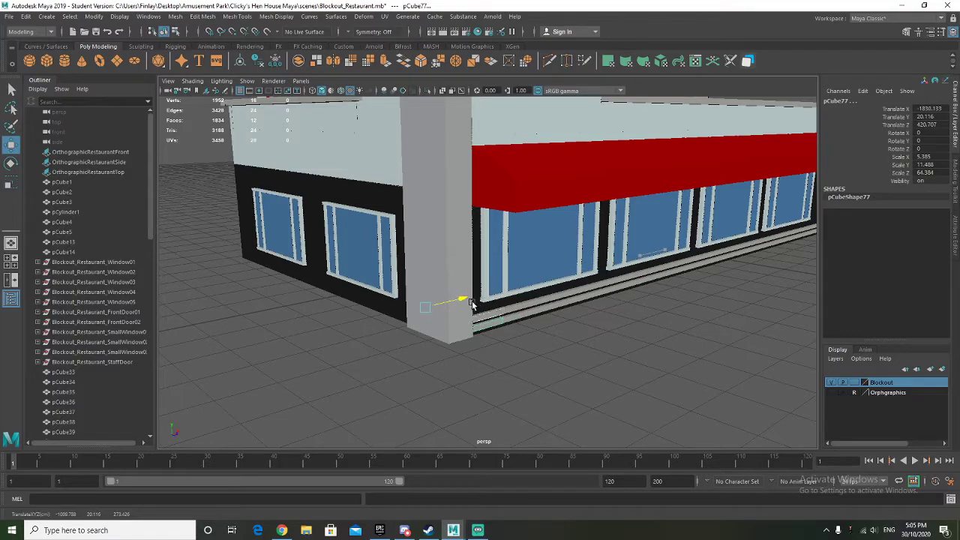
Step: Position the shortened trim strips against the base of the side wall, at about X -1847 and Z 272
{"action": "scroll", "coordinate": [459, 330], "scroll_direction": "up", "scroll_amount": 5}
{"action": "left_click_drag", "start_coordinate": [458, 335], "coordinate": [440, 300], "text": "alt"}
{"action": "left_click_drag", "start_coordinate": [369, 300], "coordinate": [304, 270]}
Step: Center the trim strips under the side windows at about Z 38 and stretch them to a Scale Z of about 162.5
{"action": "left_click_drag", "start_coordinate": [303, 276], "coordinate": [374, 288], "text": "alt"}
{"action": "left_click_drag", "start_coordinate": [561, 273], "coordinate": [567, 296], "text": "alt"}
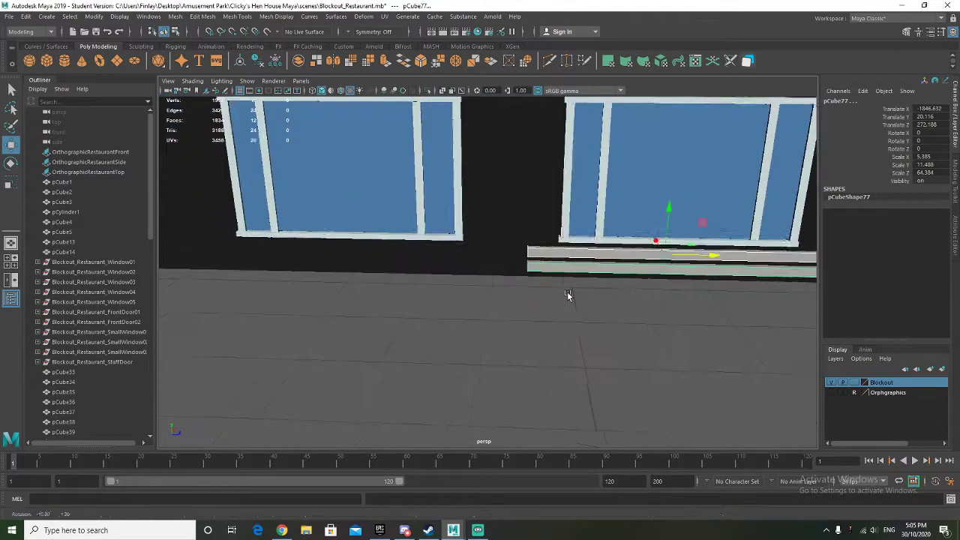
{"action": "scroll", "coordinate": [568, 295], "scroll_direction": "down", "scroll_amount": 5}
{"action": "left_click_drag", "start_coordinate": [630, 264], "coordinate": [542, 264]}
{"action": "key", "text": "r"}
{"action": "key", "text": "w"}
{"action": "key", "text": "r"}
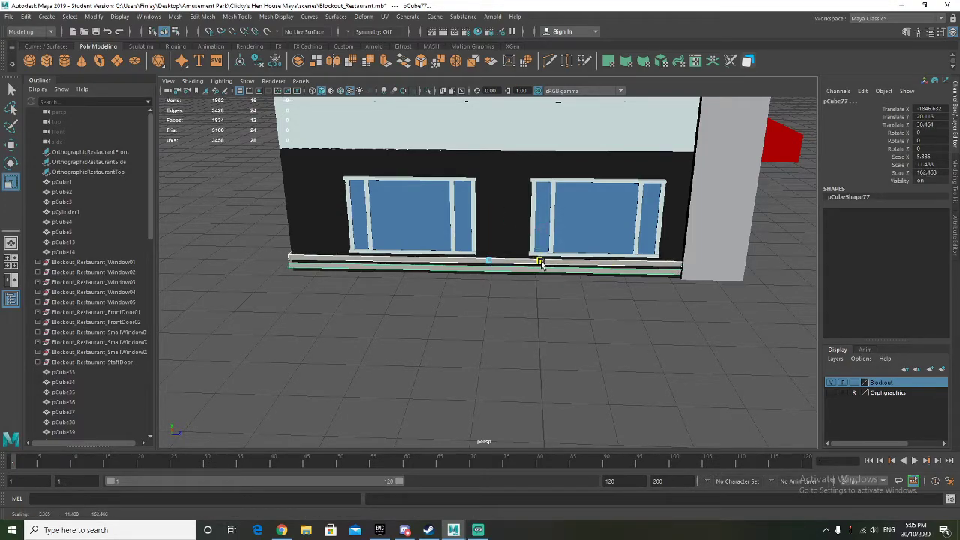
Step: Nudge the side-wall trim strips to about Z 36 so they line up with the rear corner
{"action": "left_click_drag", "start_coordinate": [462, 316], "coordinate": [425, 357], "text": "alt"}
{"action": "scroll", "coordinate": [417, 336], "scroll_direction": "up", "scroll_amount": 3}
{"action": "scroll", "coordinate": [435, 369], "scroll_direction": "up", "scroll_amount": 5}
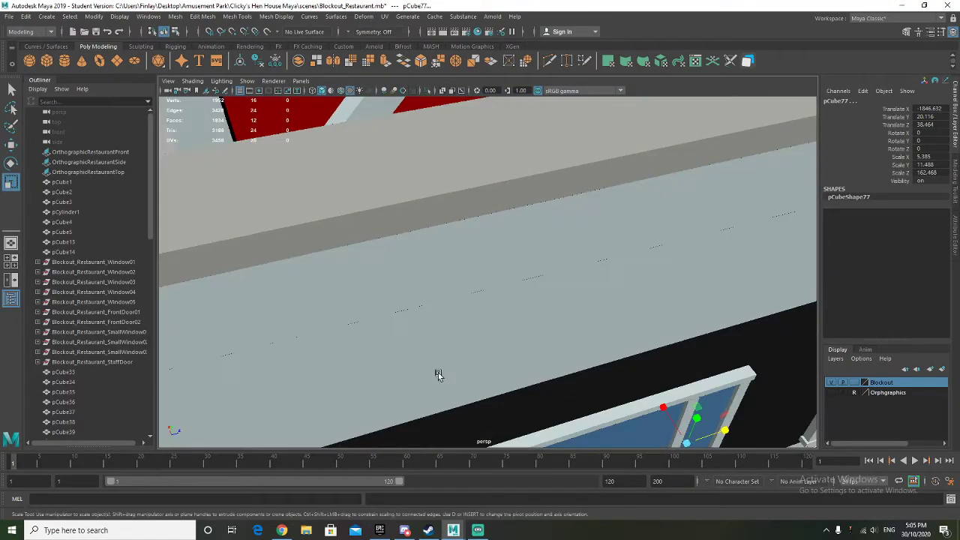
{"action": "middle_click_drag", "start_coordinate": [455, 401], "coordinate": [477, 240], "text": "alt"}
{"action": "left_click_drag", "start_coordinate": [477, 240], "coordinate": [477, 237], "text": "alt"}
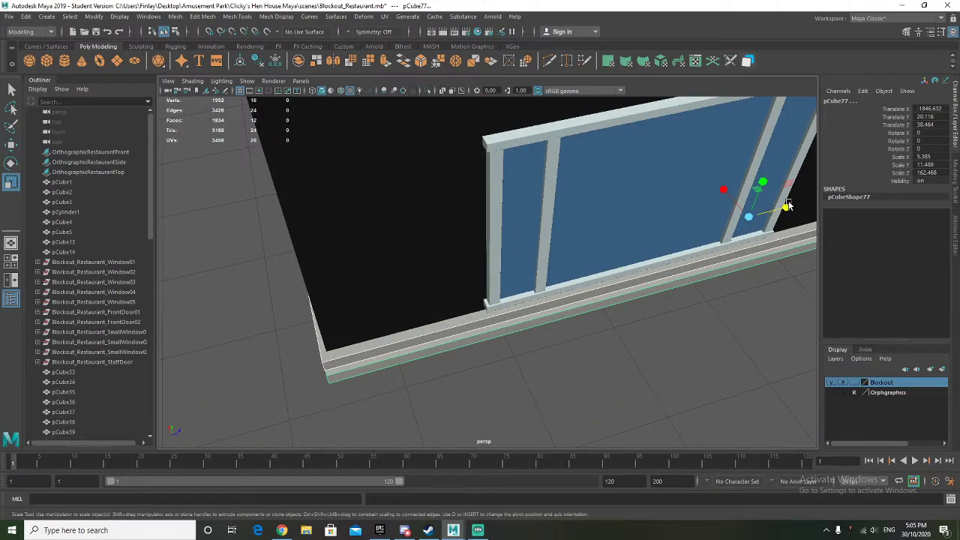
{"action": "key", "text": "w"}
{"action": "left_click_drag", "start_coordinate": [783, 206], "coordinate": [779, 208]}
{"action": "scroll", "coordinate": [747, 260], "scroll_direction": "down", "scroll_amount": 5}
{"action": "left_click_drag", "start_coordinate": [742, 266], "coordinate": [717, 265], "text": "alt"}
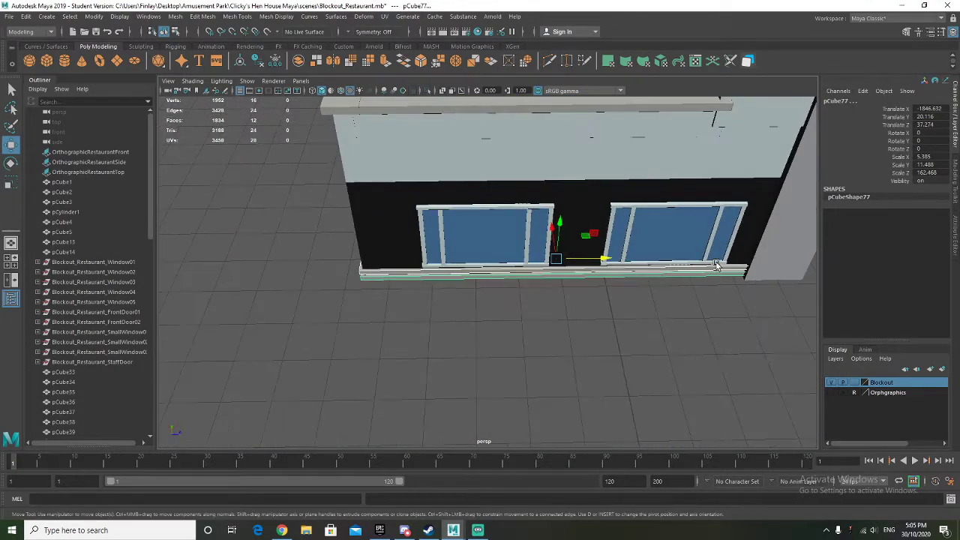
{"action": "left_click_drag", "start_coordinate": [604, 259], "coordinate": [603, 259]}
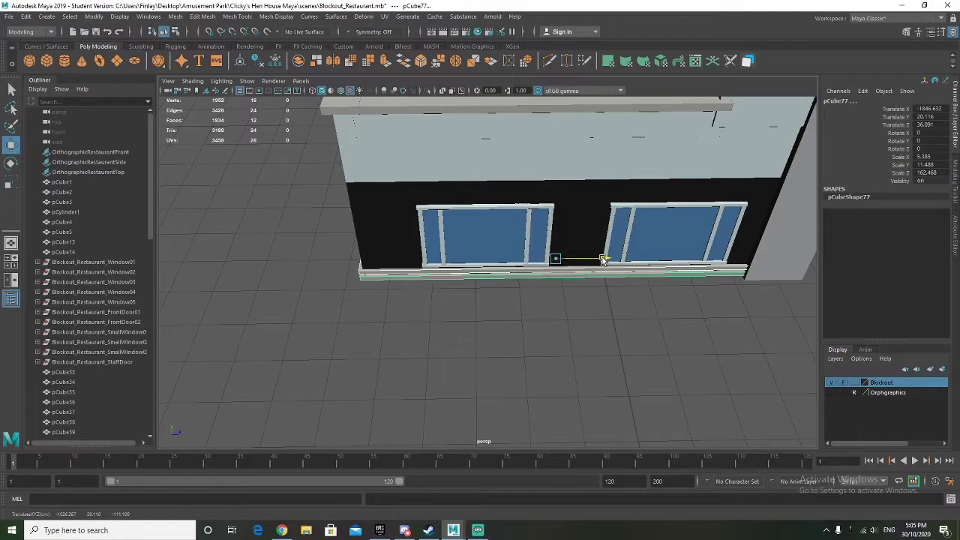
Step: Inspect the trim at the rear corner and reselect both side-wall trim strips
{"action": "left_click_drag", "start_coordinate": [520, 307], "coordinate": [408, 265], "text": "alt"}
{"action": "scroll", "coordinate": [409, 265], "scroll_direction": "up", "scroll_amount": 4}
{"action": "left_click_drag", "start_coordinate": [362, 244], "coordinate": [332, 247], "text": "alt"}
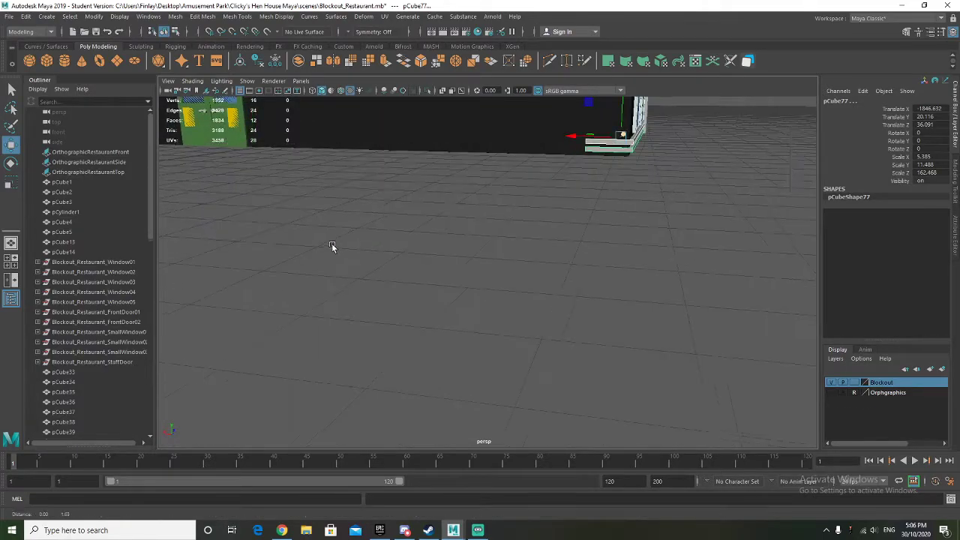
{"action": "middle_click_drag", "start_coordinate": [332, 247], "coordinate": [418, 260], "text": "alt"}
{"action": "left_click_drag", "start_coordinate": [418, 260], "coordinate": [486, 285], "text": "alt"}
{"action": "middle_click_drag", "start_coordinate": [552, 266], "coordinate": [542, 265], "text": "alt"}
{"action": "left_click_drag", "start_coordinate": [541, 266], "coordinate": [501, 280], "text": "alt"}
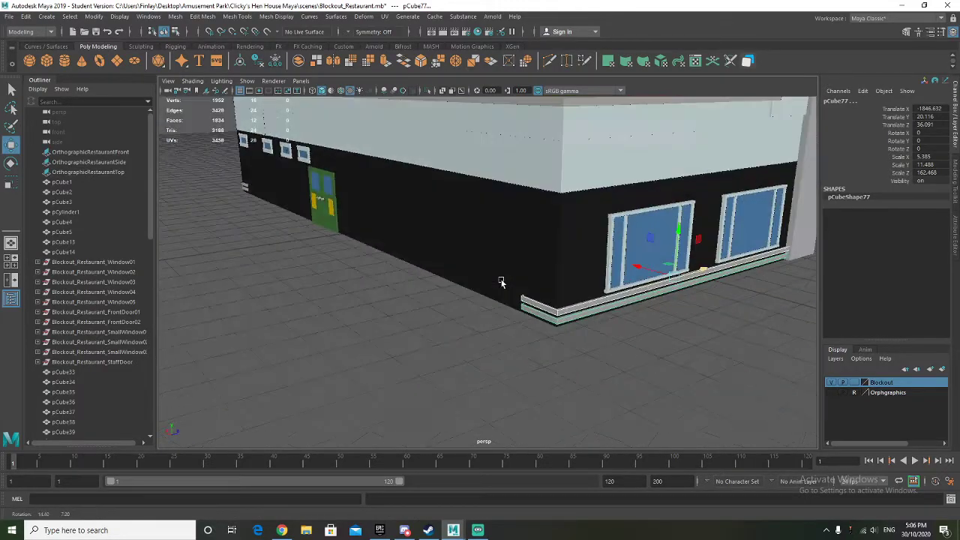
{"action": "left_click", "coordinate": [504, 336]}
{"action": "left_click_drag", "start_coordinate": [413, 324], "coordinate": [531, 338], "text": "alt"}
{"action": "left_click", "coordinate": [677, 316]}
{"action": "left_click", "coordinate": [530, 373], "text": "shift"}
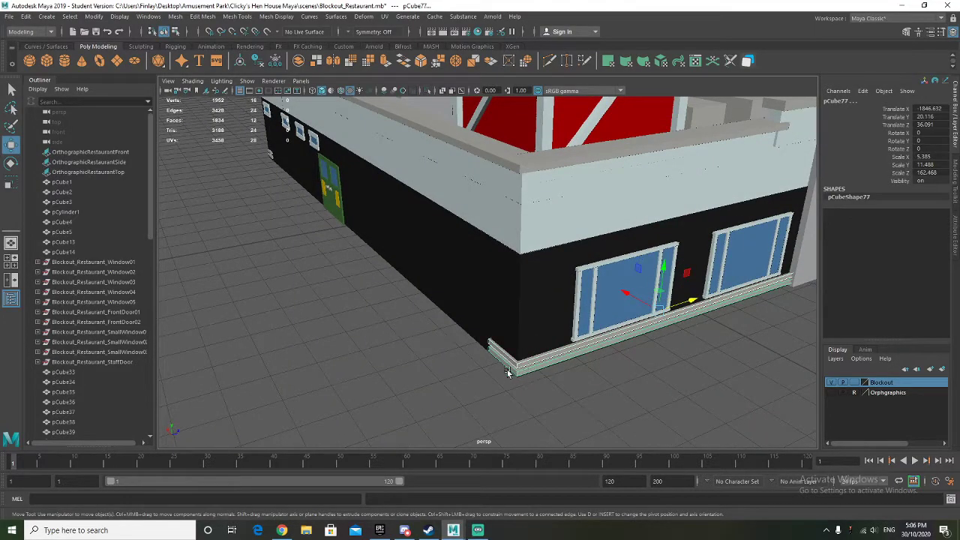
Step: Switch both trim strips to face selection and select their short end faces on the rear wall
{"action": "left_click_drag", "start_coordinate": [508, 372], "coordinate": [527, 378], "text": "alt"}
{"action": "left_click_drag", "start_coordinate": [620, 339], "coordinate": [707, 325], "text": "alt"}
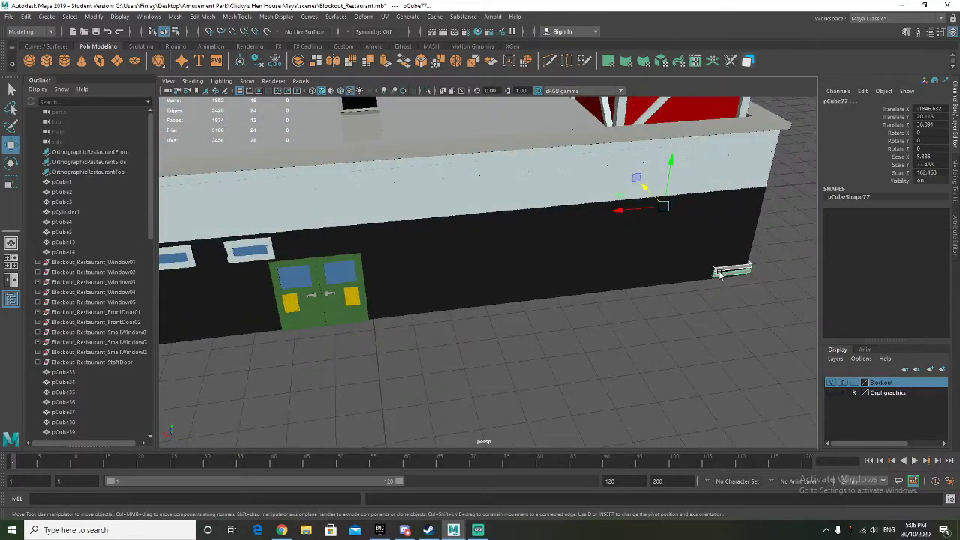
{"action": "key", "text": "f"}
{"action": "left_click_drag", "start_coordinate": [581, 405], "coordinate": [592, 362], "text": "alt"}
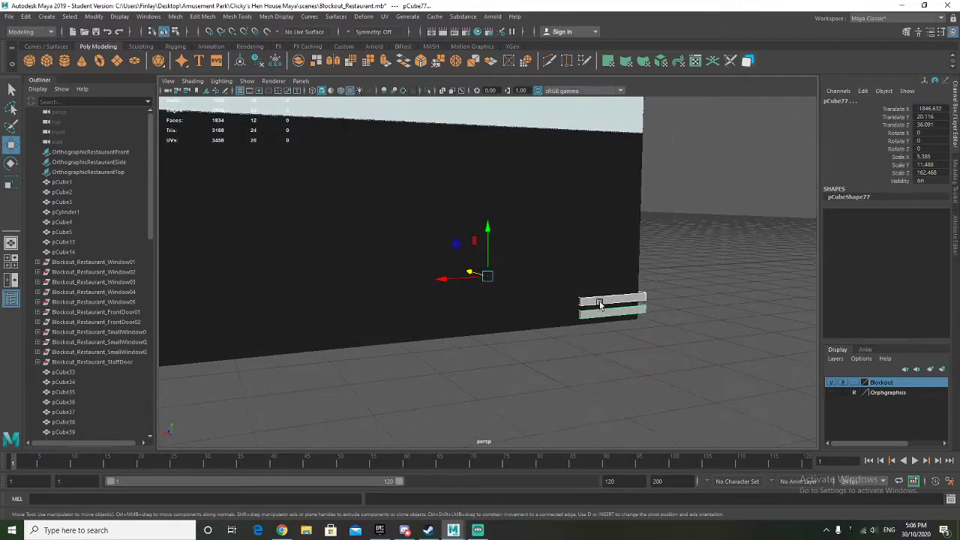
{"action": "key", "text": "ctrl+a"}
{"action": "right_click", "coordinate": [596, 303]}
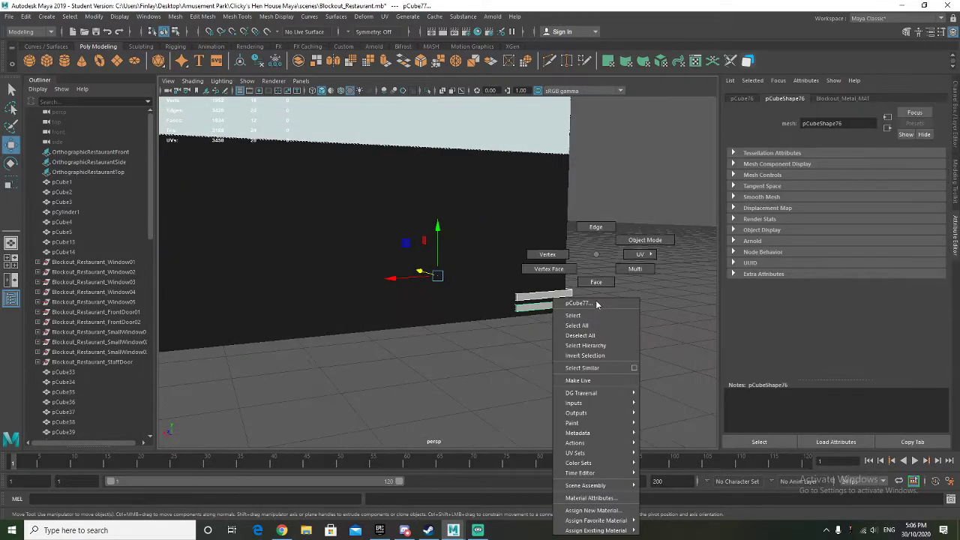
{"action": "right_click_drag", "start_coordinate": [597, 303], "coordinate": [595, 287]}
{"action": "right_click", "coordinate": [535, 300]}
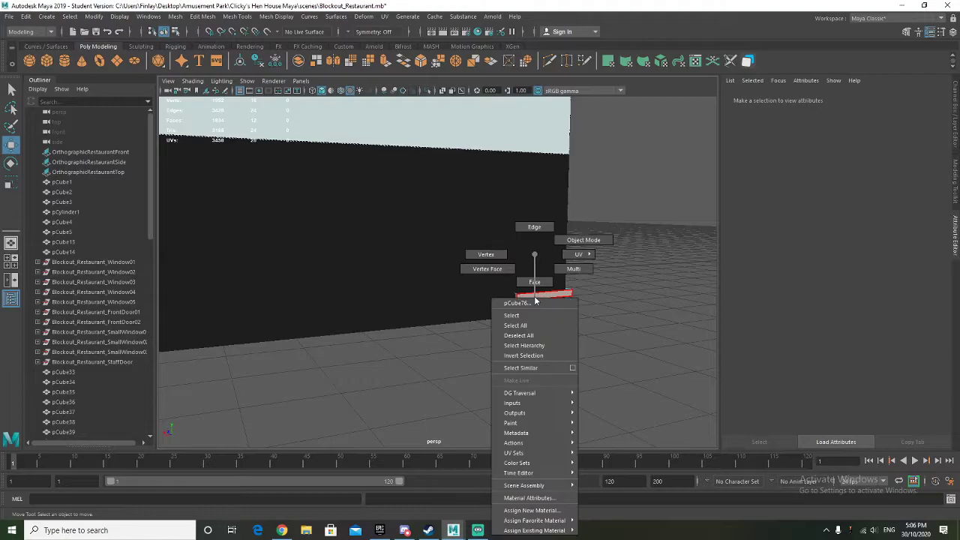
{"action": "right_click_drag", "start_coordinate": [533, 261], "coordinate": [531, 267]}
{"action": "left_click", "coordinate": [512, 298]}
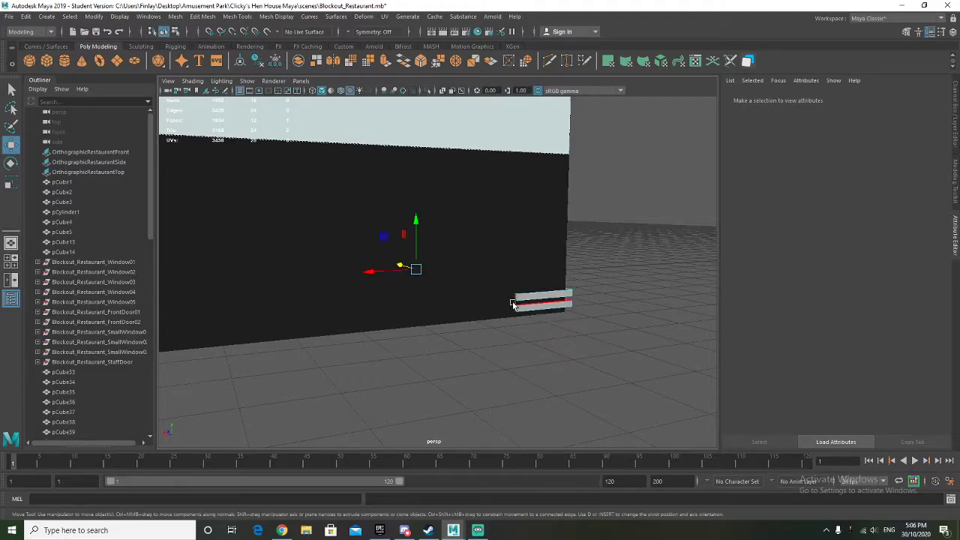
Step: Extend the selected trim end faces along the rear wall, stopping a short distance before the green staff door
{"action": "left_click_drag", "start_coordinate": [381, 280], "coordinate": [183, 300]}
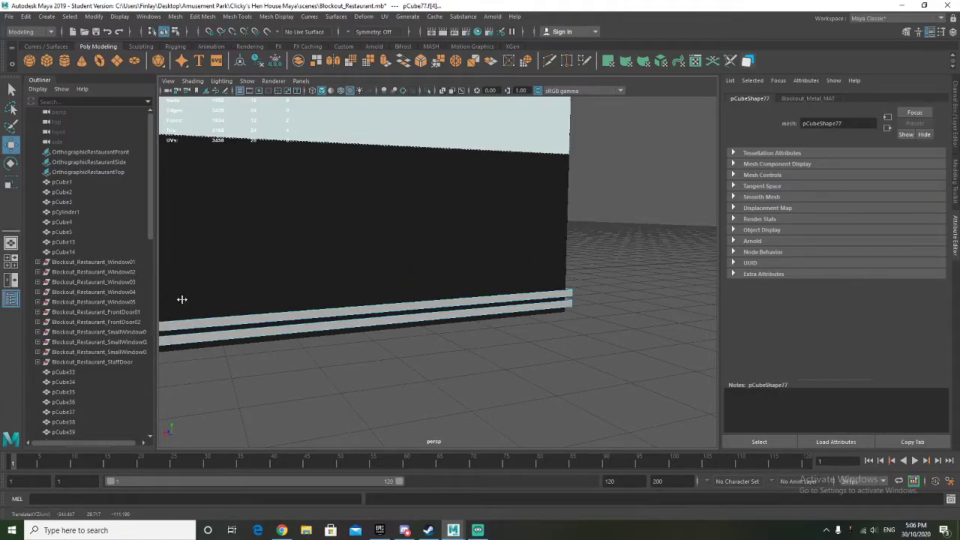
{"action": "scroll", "coordinate": [349, 302], "scroll_direction": "down", "scroll_amount": 3}
{"action": "left_click_drag", "start_coordinate": [350, 302], "coordinate": [460, 341], "text": "alt"}
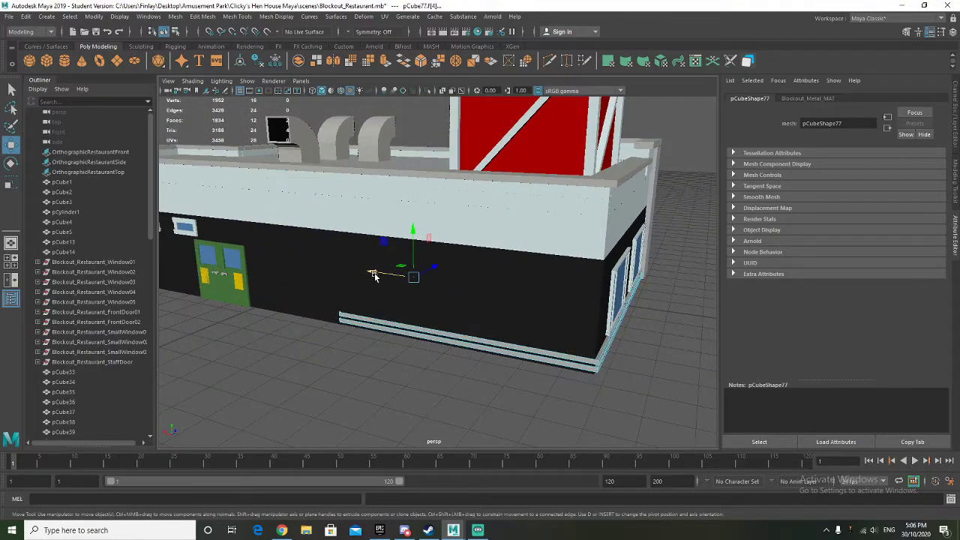
{"action": "left_click_drag", "start_coordinate": [374, 276], "coordinate": [355, 273]}
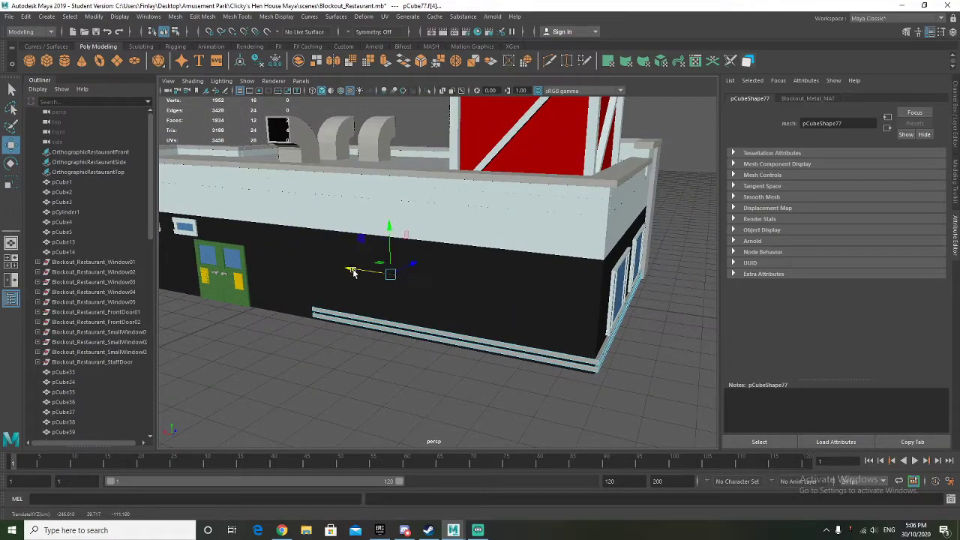
{"action": "left_click", "coordinate": [383, 373]}
{"action": "left_click_drag", "start_coordinate": [383, 372], "coordinate": [311, 372], "text": "alt"}
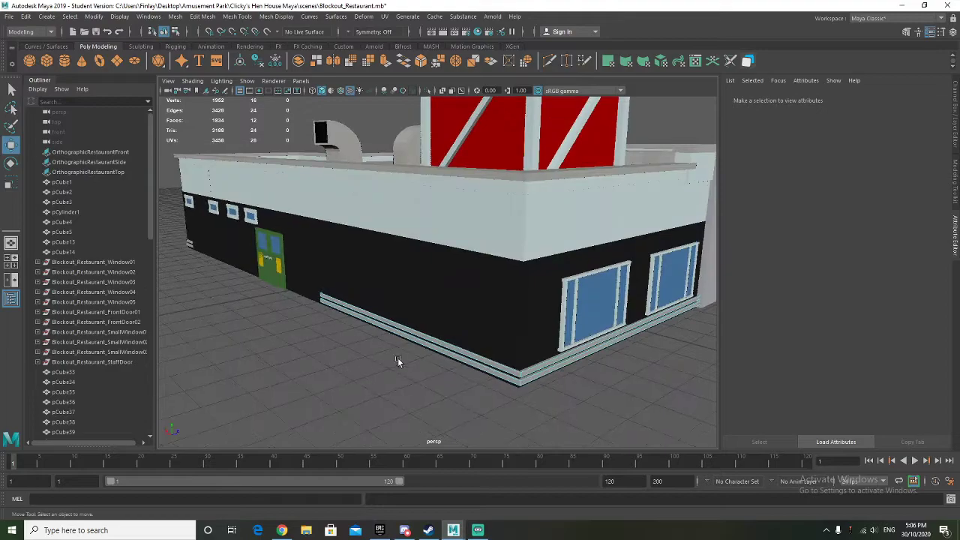
Step: Return both extended trim strips from face selection to object selection
{"action": "right_click_drag", "start_coordinate": [424, 332], "coordinate": [471, 238]}
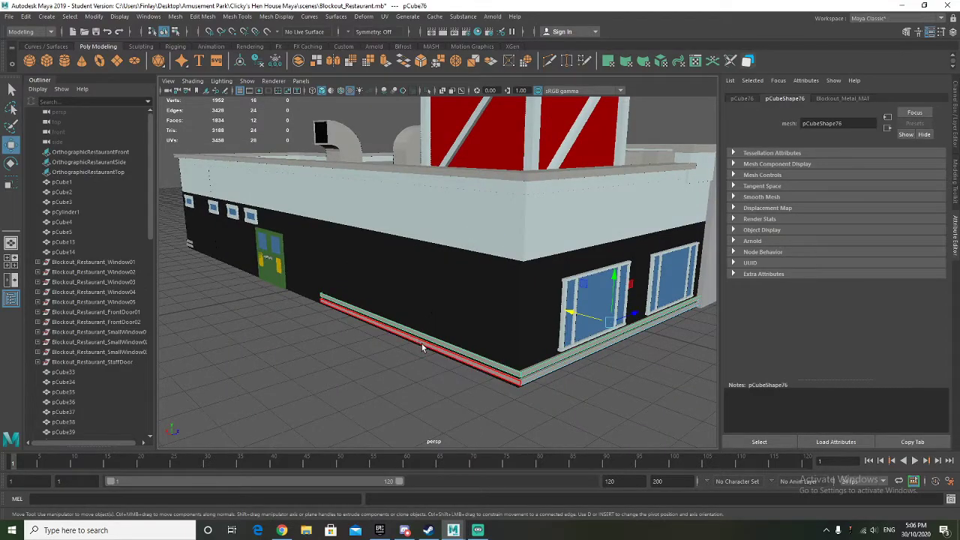
{"action": "key", "text": "q"}
{"action": "right_click_drag", "start_coordinate": [421, 343], "coordinate": [470, 235]}
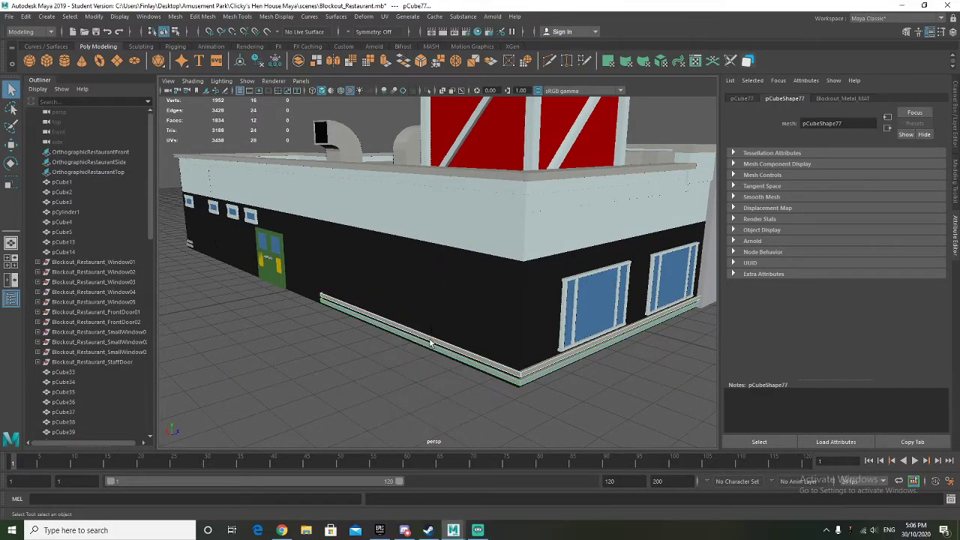
{"action": "left_click", "coordinate": [430, 340]}
{"action": "left_click", "coordinate": [420, 357]}
{"action": "left_click", "coordinate": [423, 342]}
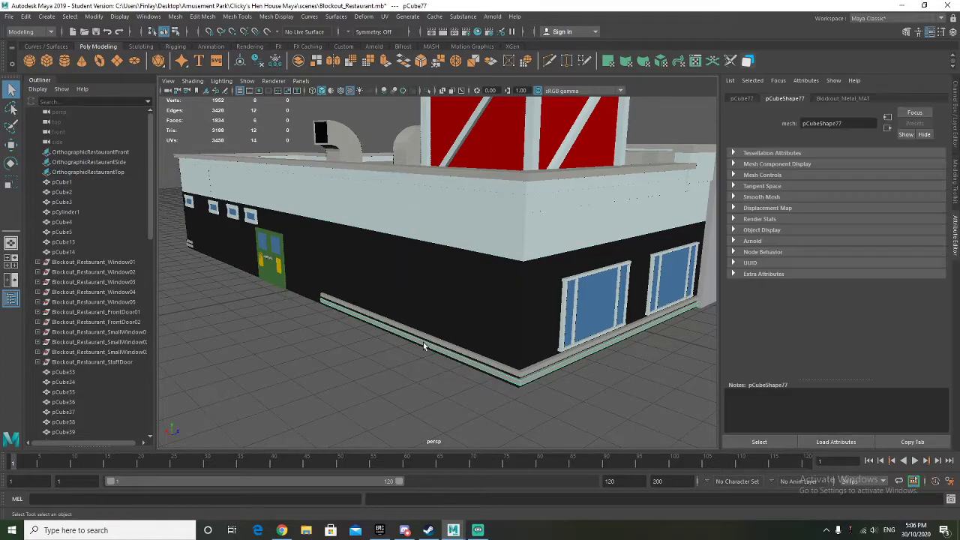
{"action": "left_click", "coordinate": [424, 342], "text": "shift"}
{"action": "left_click_drag", "start_coordinate": [440, 350], "coordinate": [244, 221], "text": "alt"}
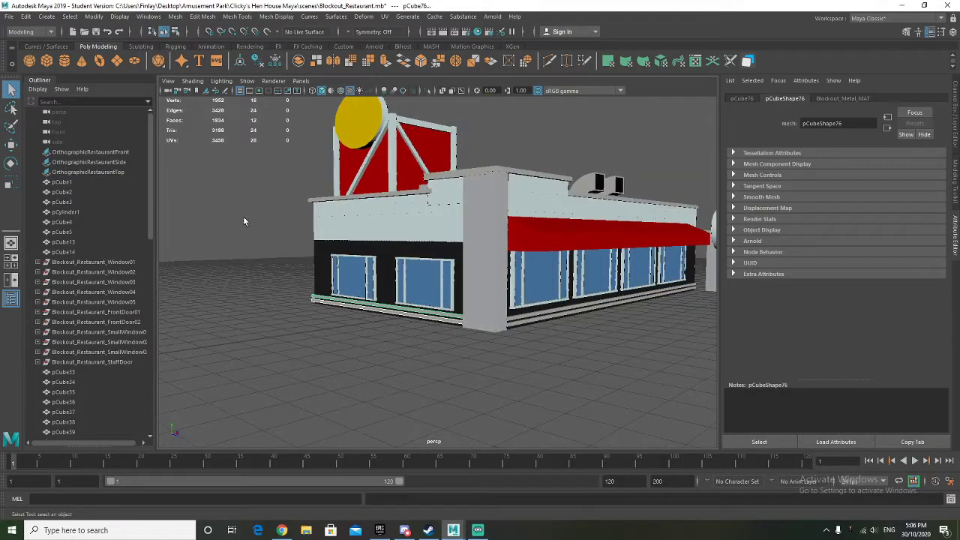
Step: Center the pivots of the two trim strips under the side-wall windows
{"action": "left_click", "coordinate": [363, 311]}
{"action": "right_click_drag", "start_coordinate": [332, 311], "coordinate": [381, 241]}
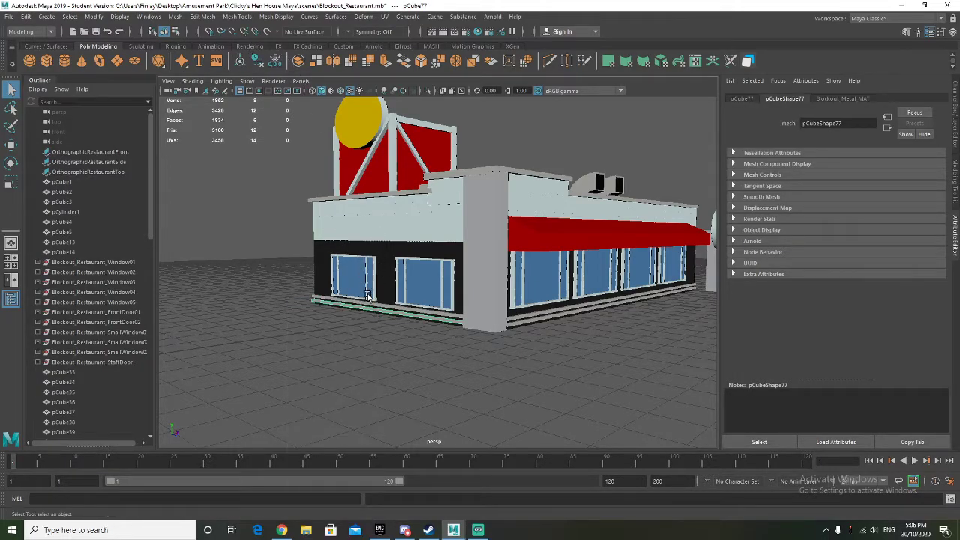
{"action": "key", "text": "w"}
{"action": "left_click", "coordinate": [374, 304]}
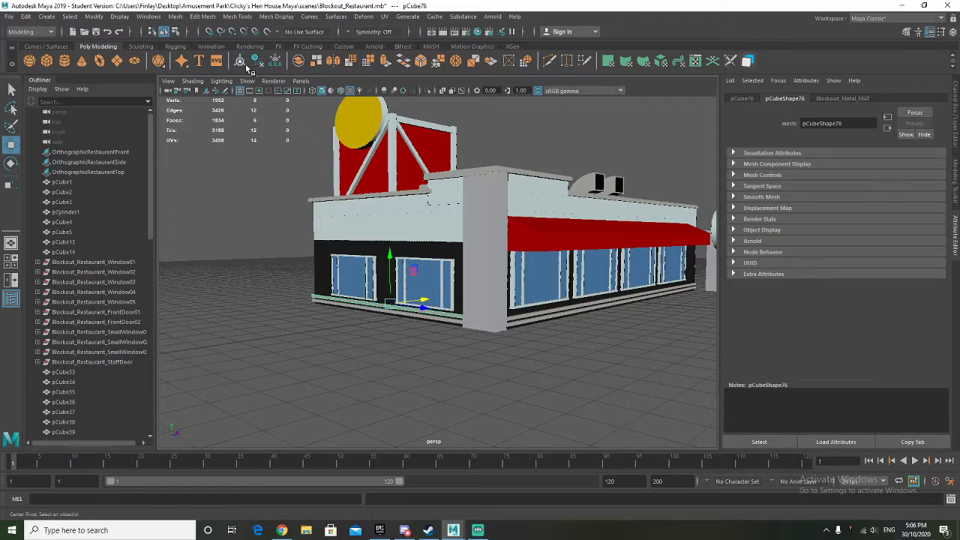
{"action": "left_click_drag", "start_coordinate": [272, 283], "coordinate": [422, 356], "text": "alt"}
{"action": "left_click", "coordinate": [450, 352]}
Step: Duplicate the concrete pillar at the front corner and move the copy to the rear wall, between the staff door and the trim
{"action": "scroll", "coordinate": [368, 330], "scroll_direction": "up", "scroll_amount": 3}
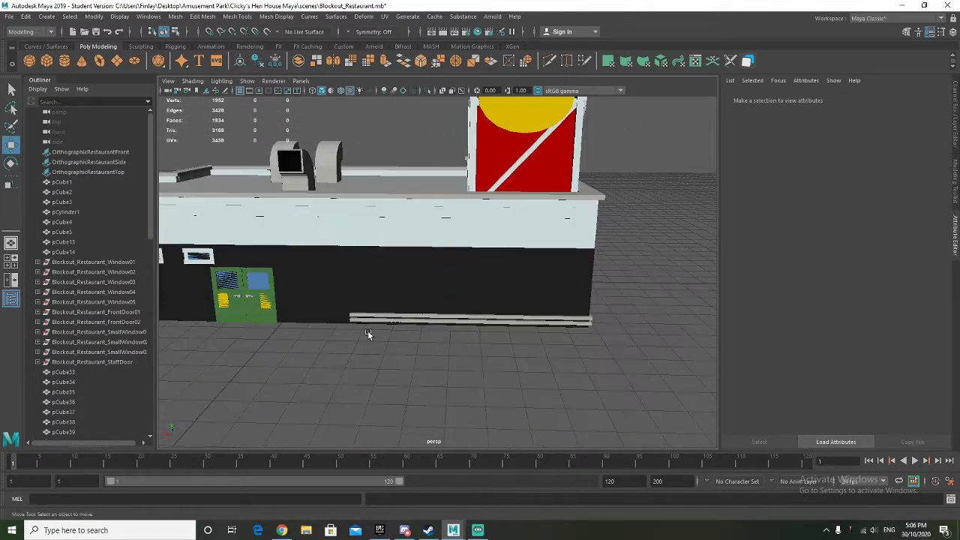
{"action": "left_click_drag", "start_coordinate": [368, 330], "coordinate": [387, 330], "text": "alt"}
{"action": "scroll", "coordinate": [420, 340], "scroll_direction": "up", "scroll_amount": 3}
{"action": "scroll", "coordinate": [388, 331], "scroll_direction": "down", "scroll_amount": 6}
{"action": "left_click", "coordinate": [484, 332]}
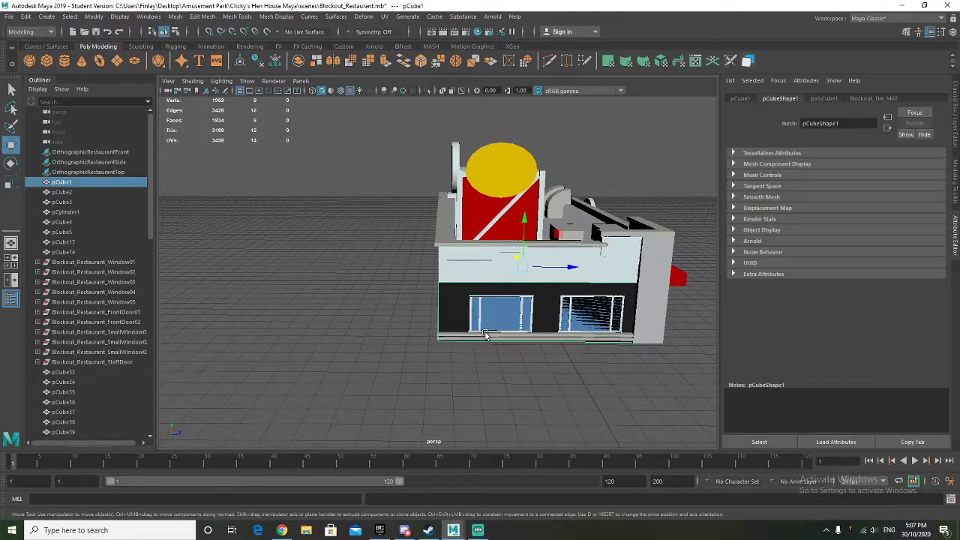
{"action": "left_click", "coordinate": [655, 306]}
{"action": "left_click_drag", "start_coordinate": [644, 347], "coordinate": [359, 304], "text": "alt"}
{"action": "left_click", "coordinate": [365, 292]}
{"action": "left_click", "coordinate": [364, 158]}
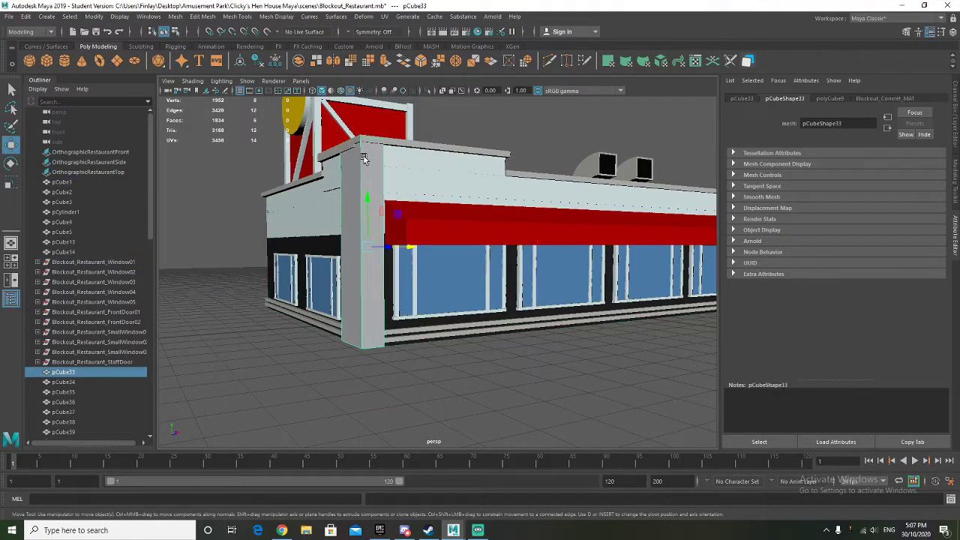
{"action": "left_click_drag", "start_coordinate": [343, 271], "coordinate": [395, 293], "text": "alt"}
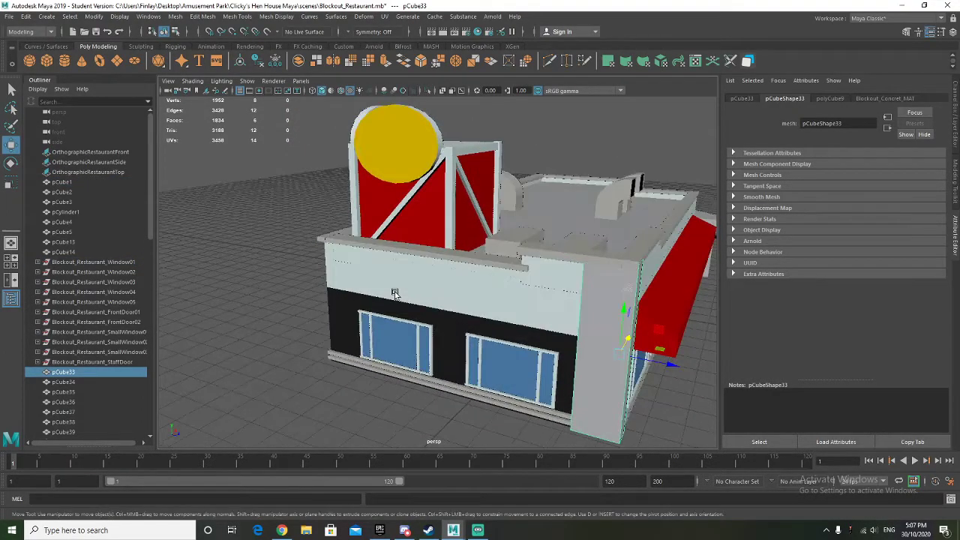
{"action": "key", "text": "ctrl+d"}
{"action": "left_click_drag", "start_coordinate": [665, 366], "coordinate": [364, 308]}
{"action": "left_click_drag", "start_coordinate": [405, 331], "coordinate": [566, 361], "text": "alt"}
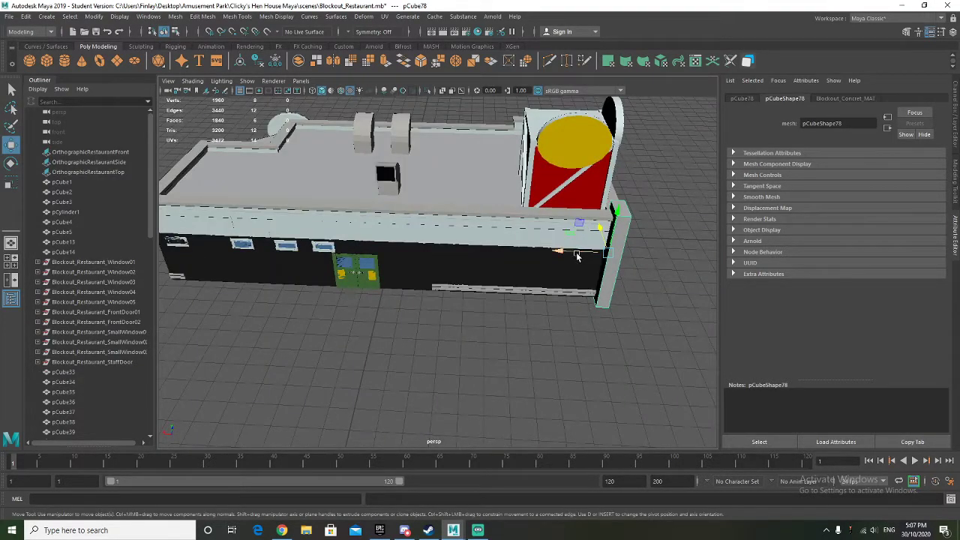
{"action": "left_click_drag", "start_coordinate": [578, 256], "coordinate": [391, 240]}
Step: Rotate the pillar copy -90 degrees in Y and set it against the rear wall at the end of the trim strips
{"action": "key", "text": "e"}
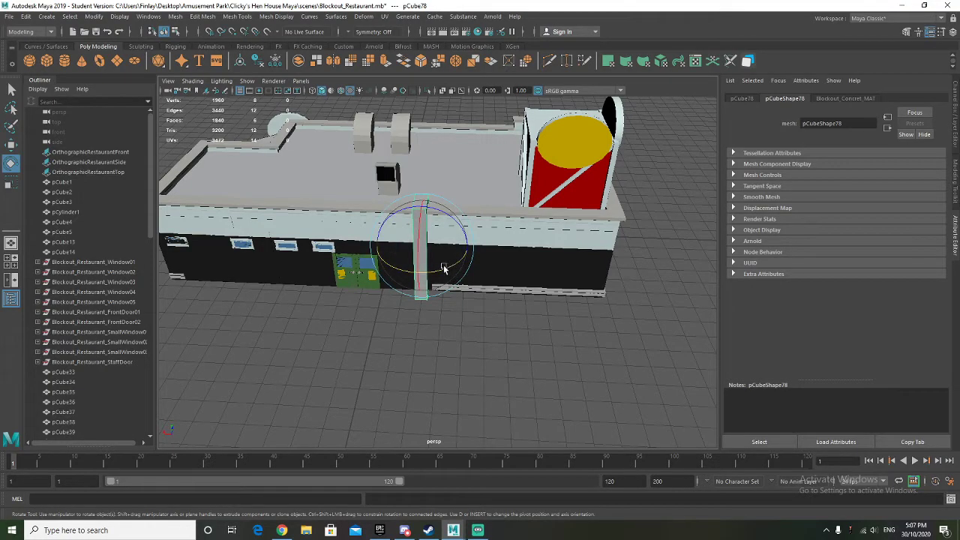
{"action": "left_click_drag", "start_coordinate": [443, 267], "coordinate": [375, 271]}
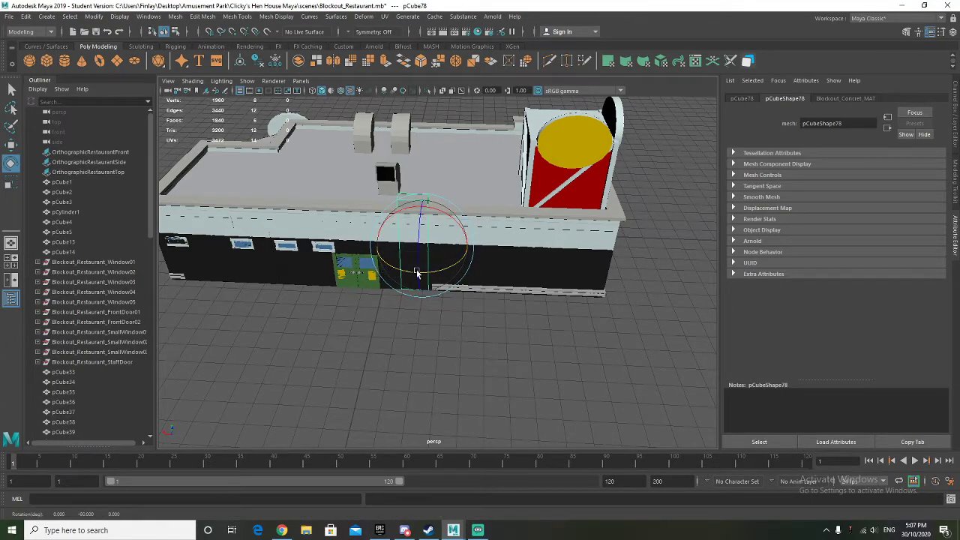
{"action": "key", "text": "w"}
{"action": "left_click_drag", "start_coordinate": [425, 223], "coordinate": [423, 228]}
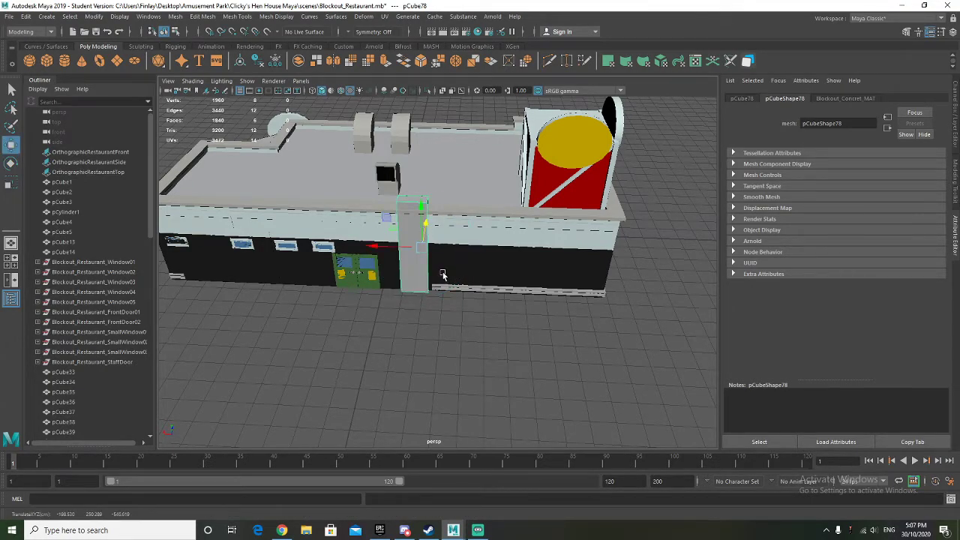
{"action": "left_click_drag", "start_coordinate": [442, 274], "coordinate": [403, 278], "text": "alt"}
{"action": "scroll", "coordinate": [404, 279], "scroll_direction": "up", "scroll_amount": 4}
{"action": "scroll", "coordinate": [403, 279], "scroll_direction": "up", "scroll_amount": 3}
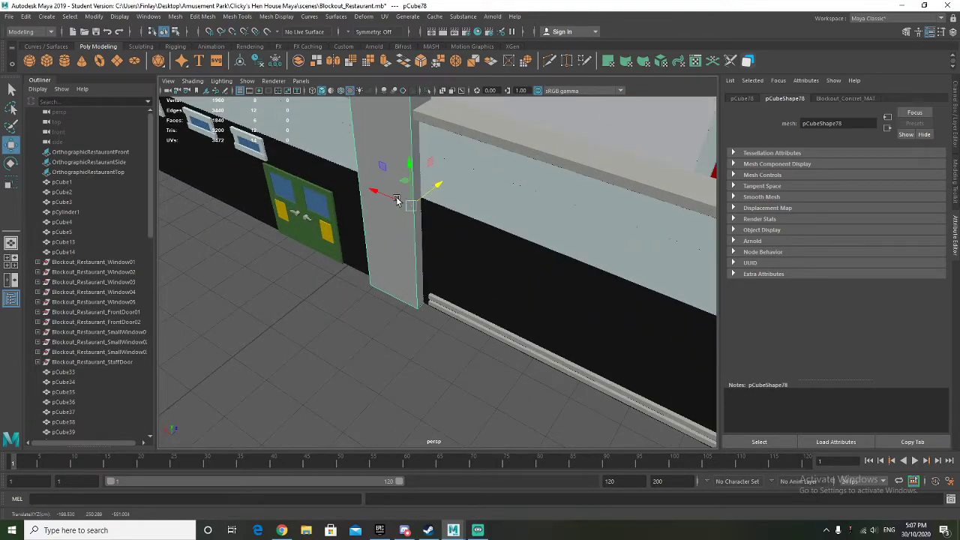
{"action": "left_click_drag", "start_coordinate": [389, 197], "coordinate": [407, 234]}
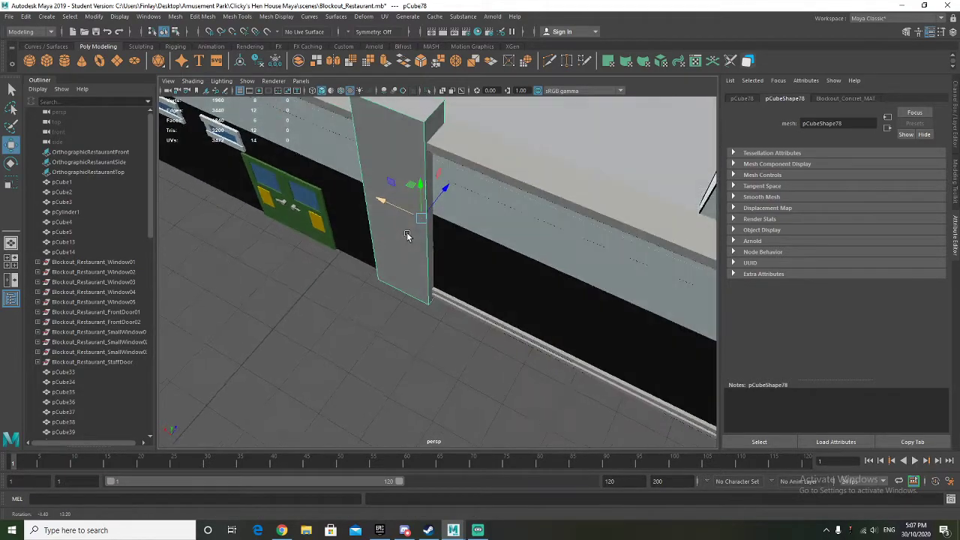
Step: Lower the rear pillar's top face to just below the roof edge and return to object selection
{"action": "scroll", "coordinate": [407, 234], "scroll_direction": "down", "scroll_amount": 2}
{"action": "right_click_drag", "start_coordinate": [410, 146], "coordinate": [410, 184]}
{"action": "left_click", "coordinate": [407, 137]}
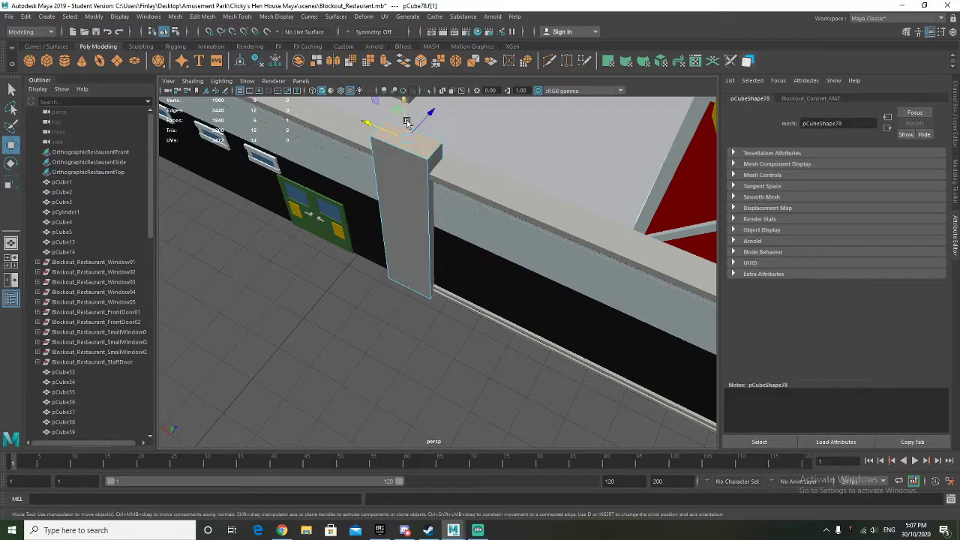
{"action": "left_click_drag", "start_coordinate": [405, 113], "coordinate": [402, 216]}
{"action": "right_click_drag", "start_coordinate": [399, 207], "coordinate": [437, 200]}
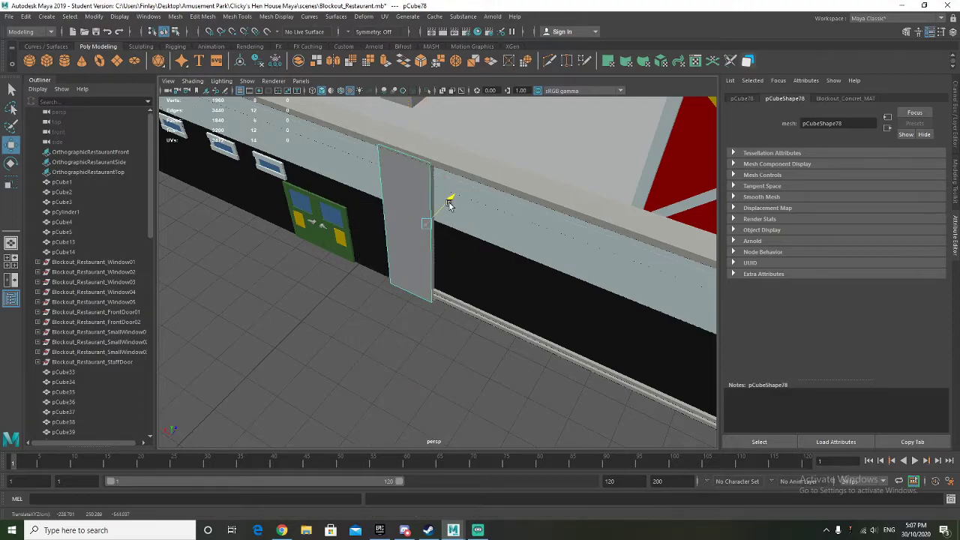
Step: Adjust the rear pillar's depth so it sits close against the wall beneath the roof edge
{"action": "left_click", "coordinate": [401, 341]}
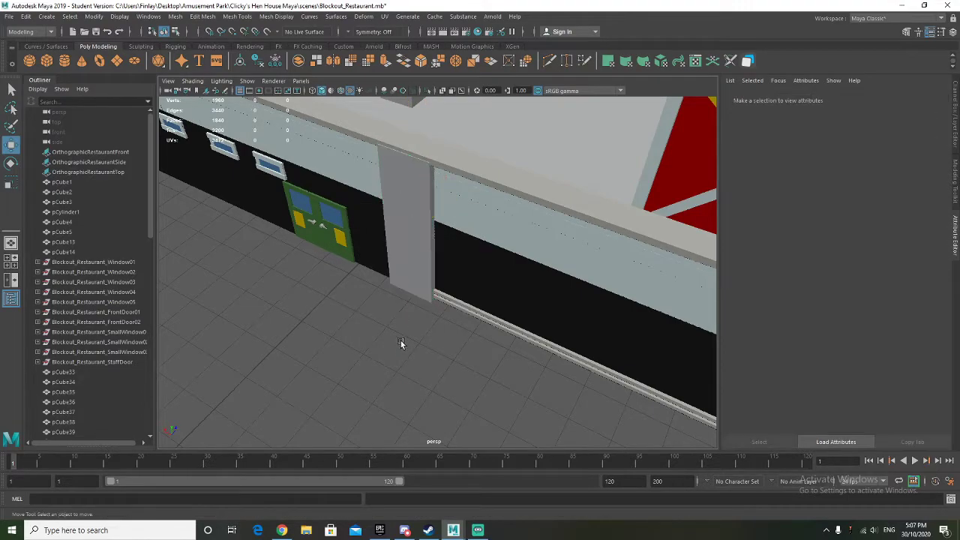
{"action": "left_click_drag", "start_coordinate": [400, 341], "coordinate": [394, 329], "text": "alt"}
{"action": "left_click", "coordinate": [411, 193]}
{"action": "key", "text": "f"}
{"action": "left_click_drag", "start_coordinate": [410, 194], "coordinate": [498, 250], "text": "alt"}
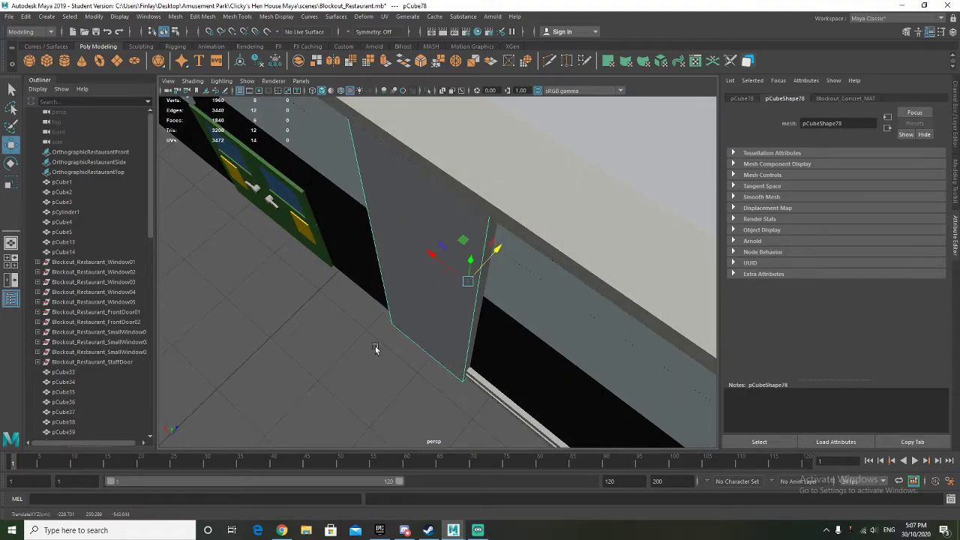
{"action": "left_click", "coordinate": [375, 348]}
Step: Duplicate Blockout_Restaurant_Window07 and move the copy along Z to about -1302, out behind the rear wall
{"action": "left_click_drag", "start_coordinate": [375, 348], "coordinate": [527, 344], "text": "alt"}
{"action": "scroll", "coordinate": [420, 318], "scroll_direction": "down", "scroll_amount": 7}
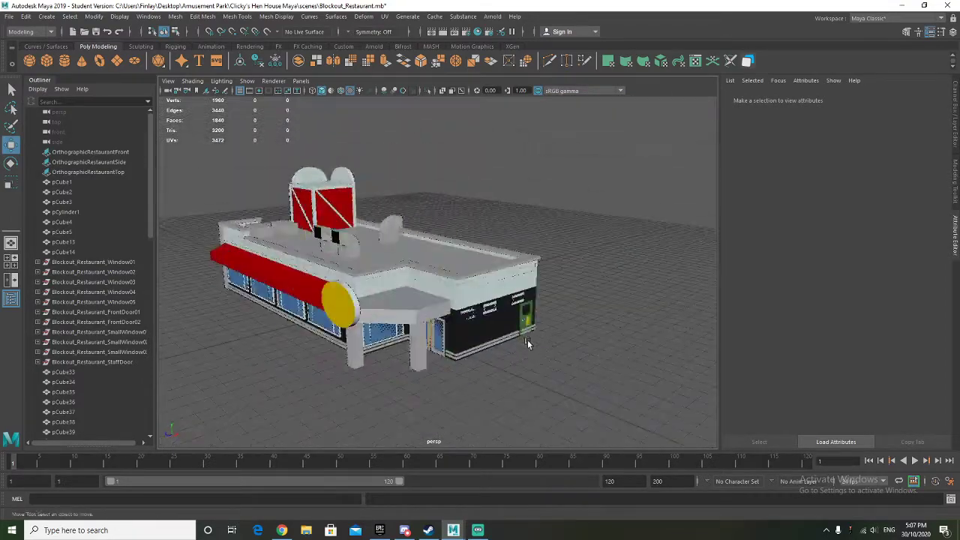
{"action": "left_click_drag", "start_coordinate": [465, 372], "coordinate": [384, 400], "text": "alt"}
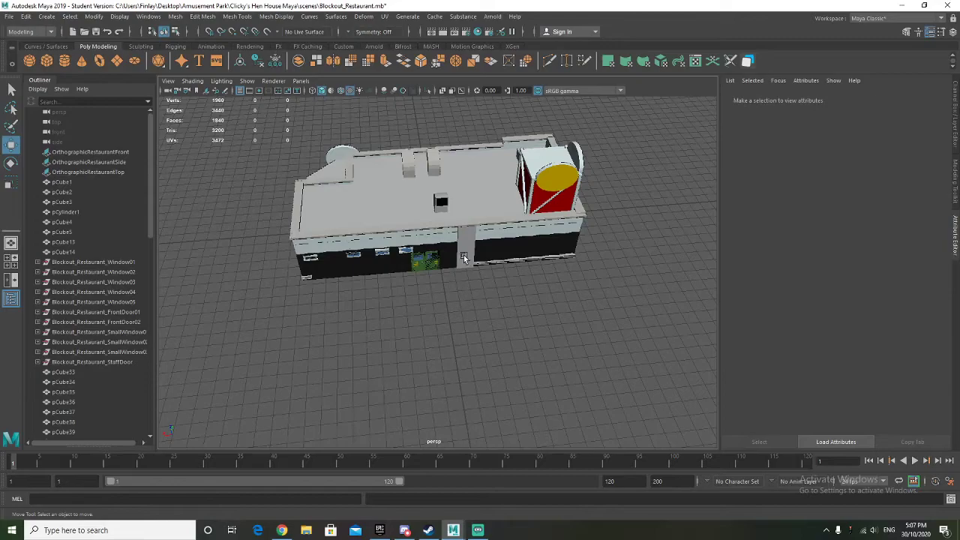
{"action": "left_click_drag", "start_coordinate": [263, 225], "coordinate": [481, 310], "text": "alt"}
{"action": "scroll", "coordinate": [117, 367], "scroll_direction": "down", "scroll_amount": 5}
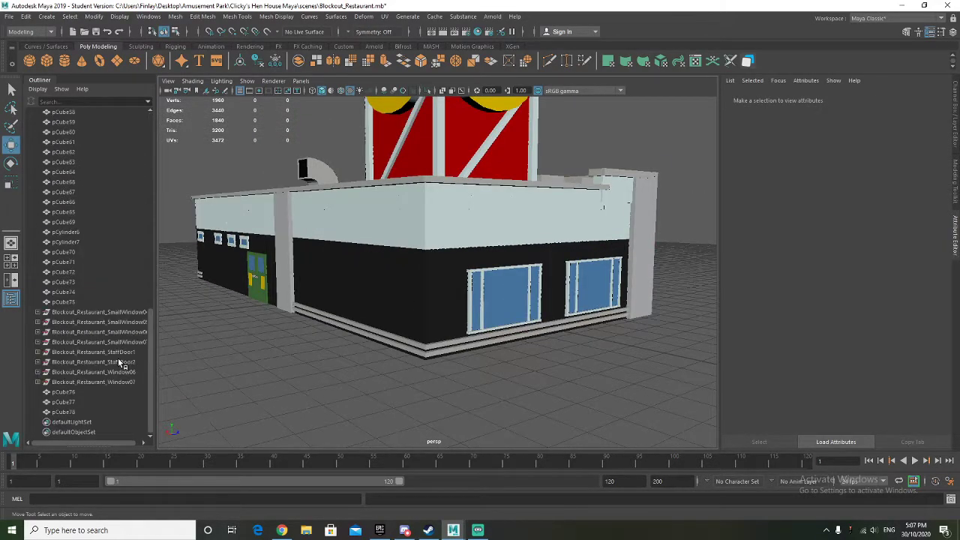
{"action": "left_click", "coordinate": [123, 381]}
{"action": "left_click_drag", "start_coordinate": [386, 343], "coordinate": [408, 345], "text": "alt"}
{"action": "key", "text": "ctrl+d"}
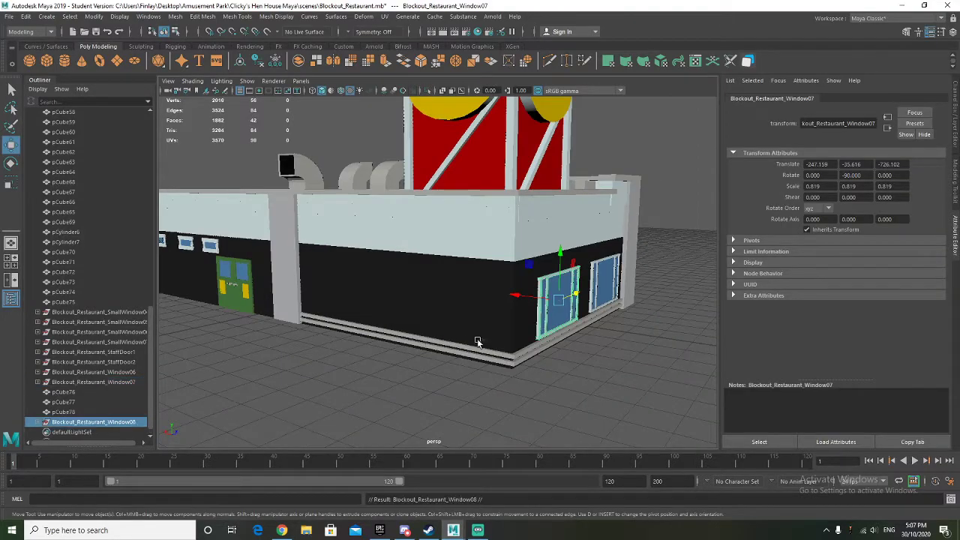
{"action": "left_click_drag", "start_coordinate": [575, 292], "coordinate": [476, 328]}
Step: Rotate the window copy to -180 degrees in Y and place it on the rear wall at about X -49.7, Z -1008.8
{"action": "key", "text": "e"}
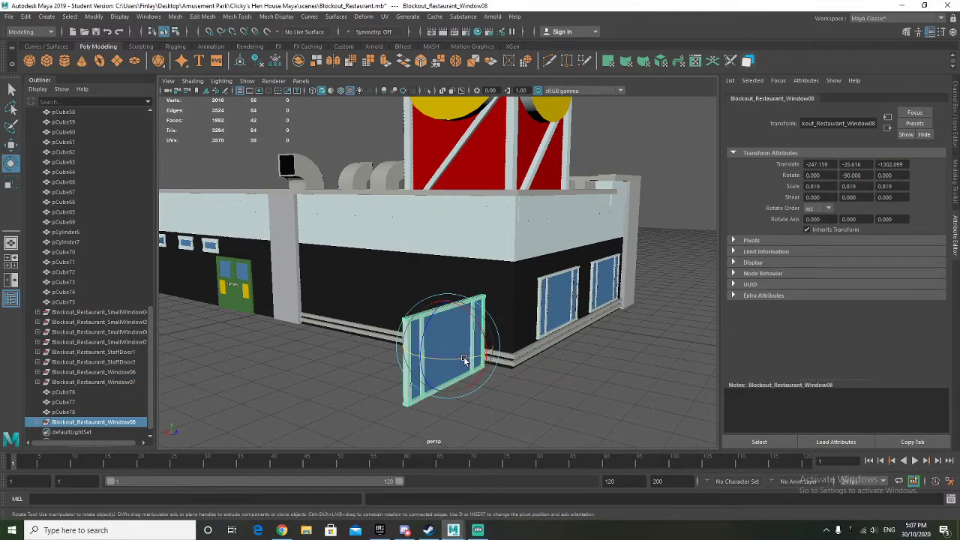
{"action": "left_click_drag", "start_coordinate": [464, 360], "coordinate": [395, 365]}
{"action": "key", "text": "w"}
{"action": "left_click_drag", "start_coordinate": [477, 329], "coordinate": [438, 367], "text": "alt"}
{"action": "left_click_drag", "start_coordinate": [365, 419], "coordinate": [501, 309]}
{"action": "key", "text": "f"}
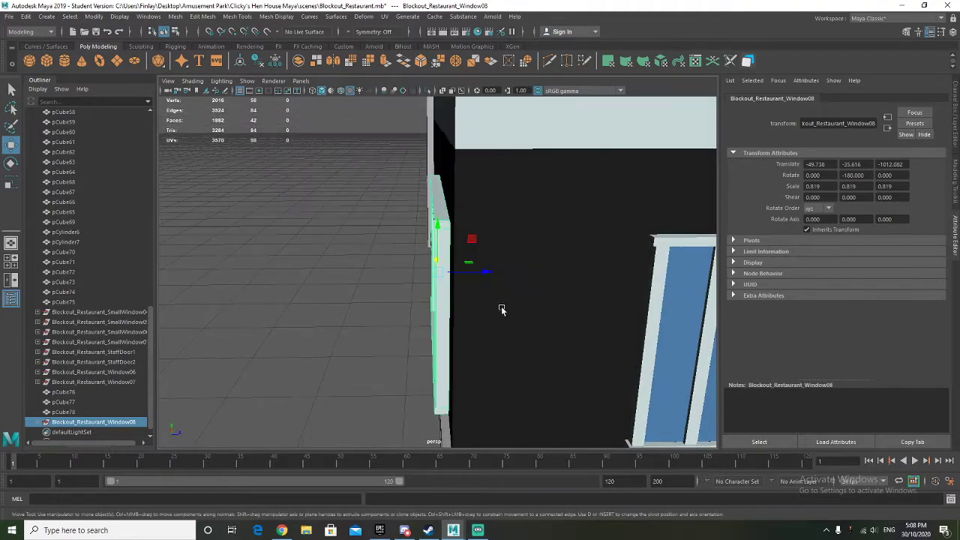
{"action": "left_click_drag", "start_coordinate": [473, 273], "coordinate": [480, 274]}
Step: Duplicate the rear-wall window and slide the copy along the wall toward the concrete pillar
{"action": "left_click_drag", "start_coordinate": [443, 300], "coordinate": [456, 325], "text": "alt"}
{"action": "scroll", "coordinate": [521, 324], "scroll_direction": "down", "scroll_amount": 3}
{"action": "scroll", "coordinate": [455, 326], "scroll_direction": "down", "scroll_amount": 3}
{"action": "middle_click_drag", "start_coordinate": [455, 326], "coordinate": [518, 331], "text": "alt"}
{"action": "key", "text": "ctrl+d"}
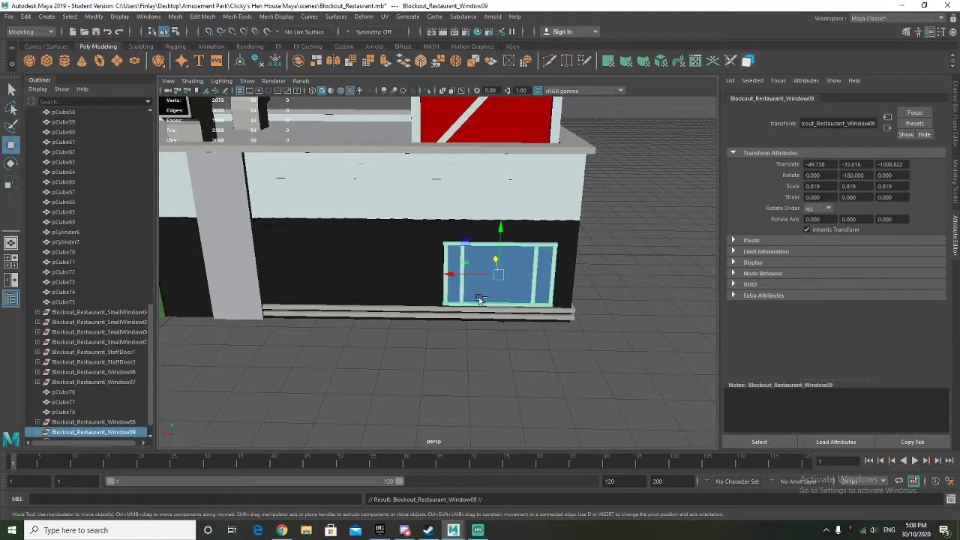
{"action": "left_click_drag", "start_coordinate": [459, 274], "coordinate": [319, 275]}
{"action": "left_click", "coordinate": [529, 381]}
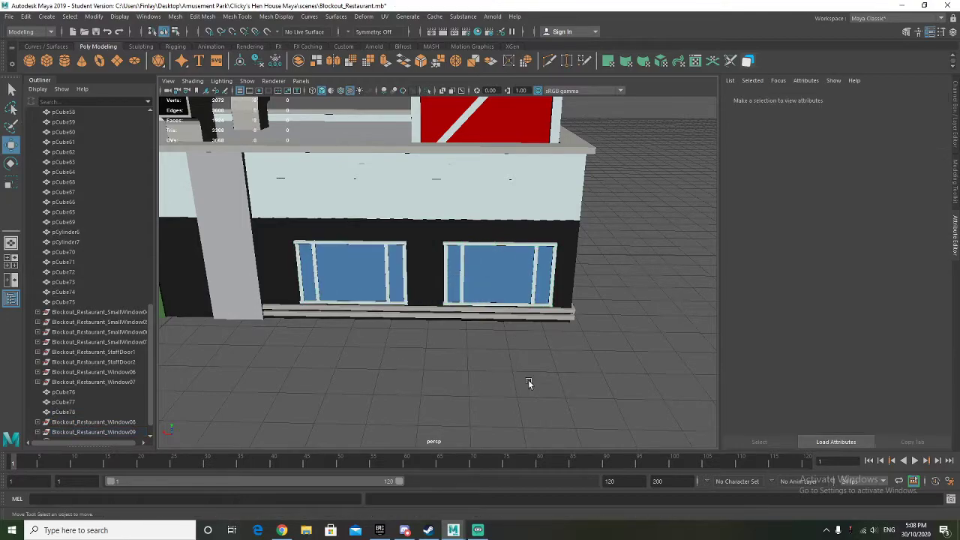
Step: Review the whole restaurant blockout from the front and from above
{"action": "left_click_drag", "start_coordinate": [551, 383], "coordinate": [405, 357], "text": "alt"}
{"action": "scroll", "coordinate": [492, 363], "scroll_direction": "down", "scroll_amount": 2}
{"action": "scroll", "coordinate": [406, 356], "scroll_direction": "down", "scroll_amount": 4}
{"action": "left_click_drag", "start_coordinate": [527, 374], "coordinate": [516, 381], "text": "alt"}
{"action": "middle_click_drag", "start_coordinate": [516, 382], "coordinate": [363, 329], "text": "alt"}
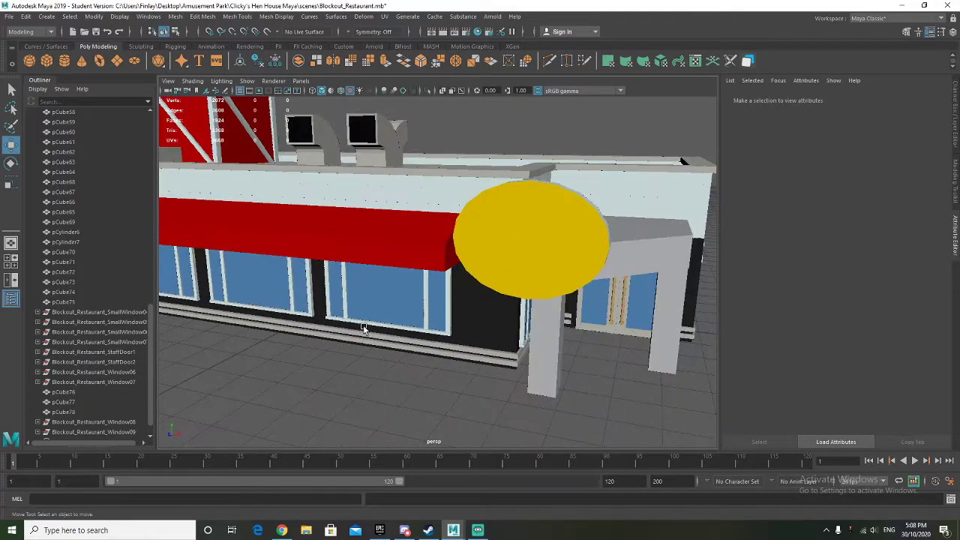
{"action": "left_click_drag", "start_coordinate": [363, 329], "coordinate": [455, 342], "text": "alt"}
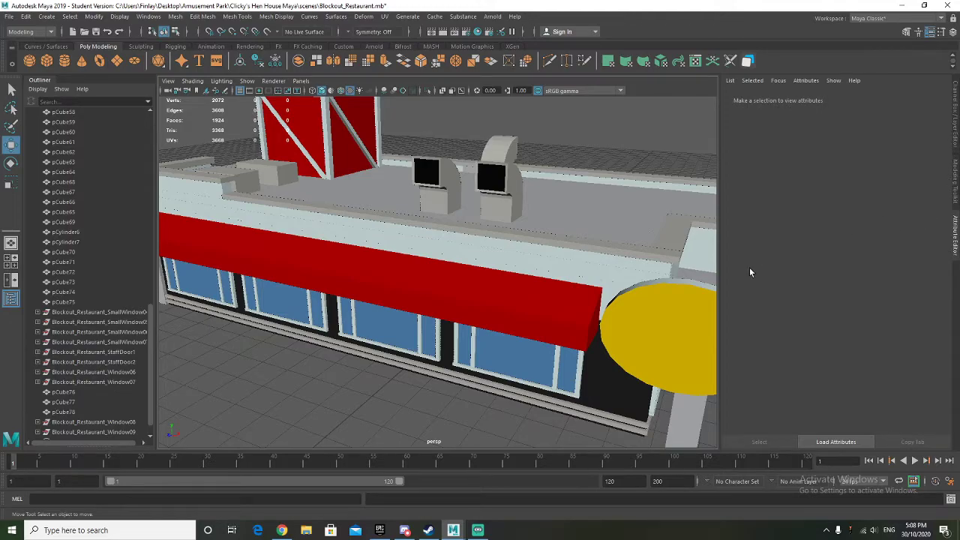
{"action": "scroll", "coordinate": [579, 269], "scroll_direction": "down", "scroll_amount": 5}
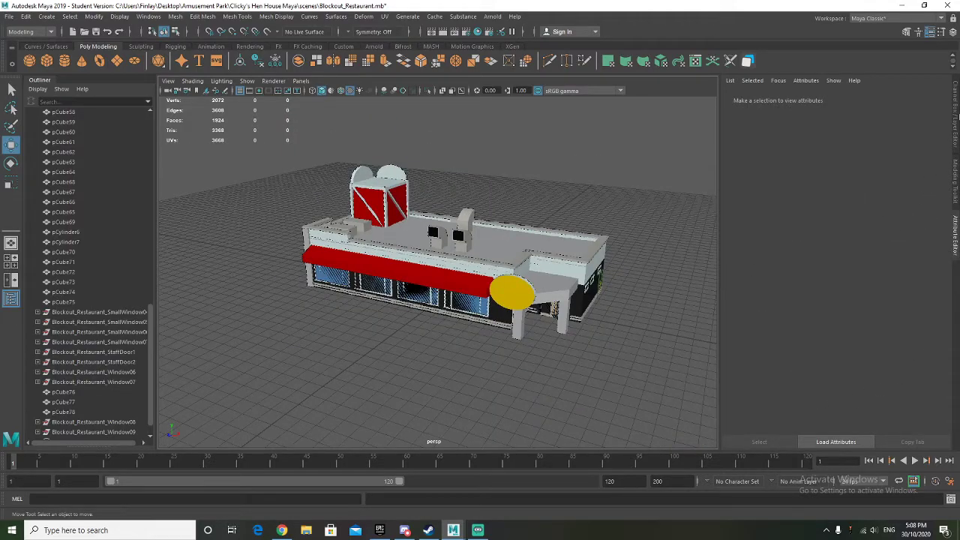
Step: Make the Orphgraphics reference layer visible and select the OrthographicRestaurantFront image plane
{"action": "left_click", "coordinate": [956, 117]}
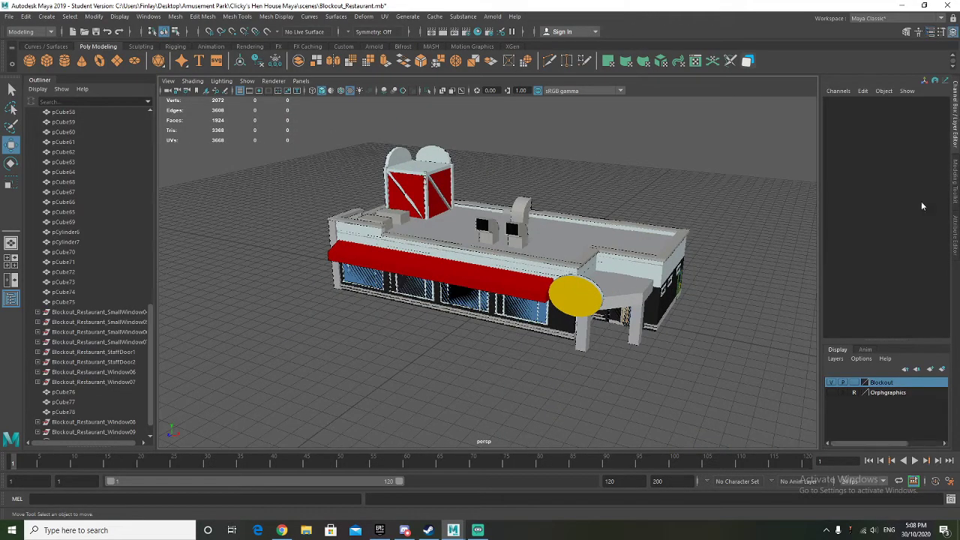
{"action": "left_click", "coordinate": [832, 394]}
{"action": "left_click", "coordinate": [833, 395]}
{"action": "scroll", "coordinate": [334, 312], "scroll_direction": "up", "scroll_amount": 3}
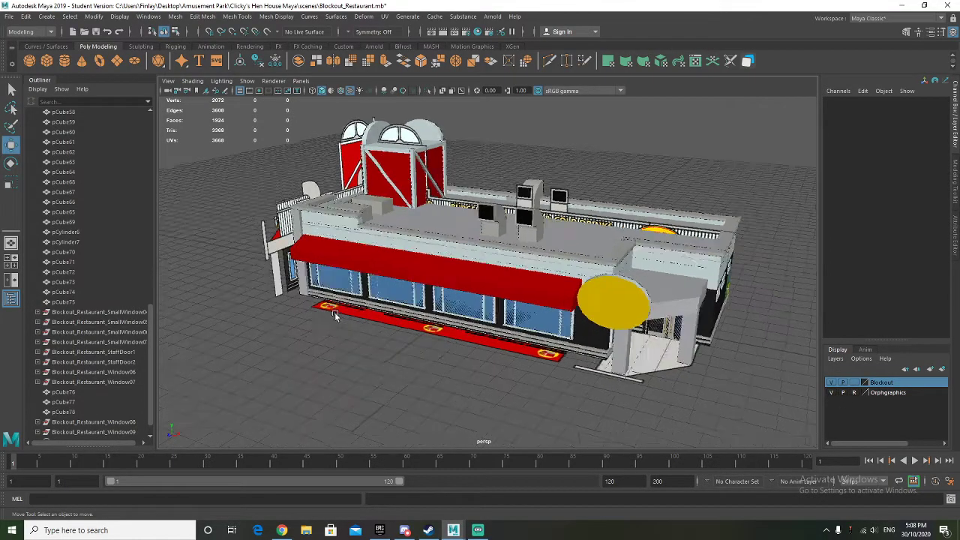
{"action": "left_click_drag", "start_coordinate": [335, 312], "coordinate": [290, 336], "text": "alt"}
{"action": "scroll", "coordinate": [100, 252], "scroll_direction": "up", "scroll_amount": 12}
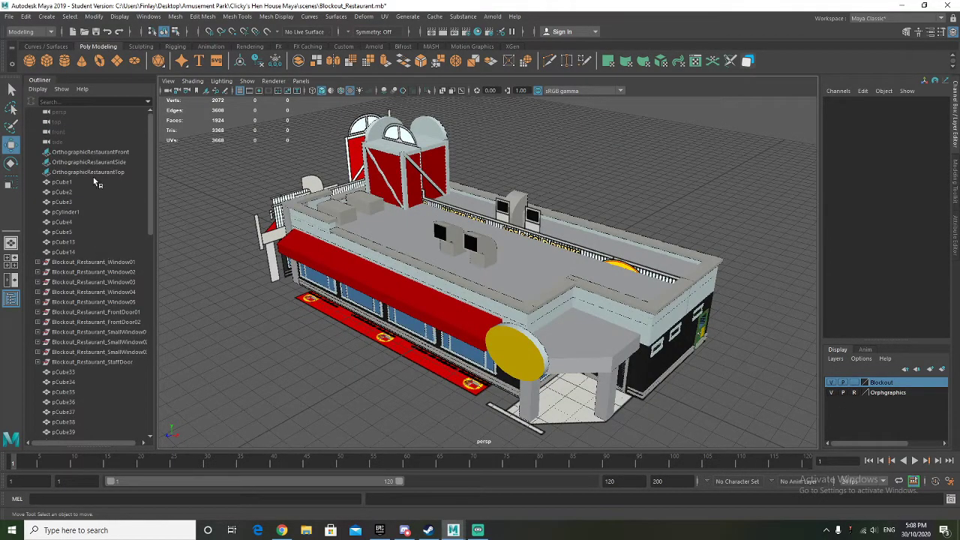
{"action": "left_click", "coordinate": [101, 152]}
{"action": "left_click_drag", "start_coordinate": [287, 268], "coordinate": [322, 262], "text": "alt"}
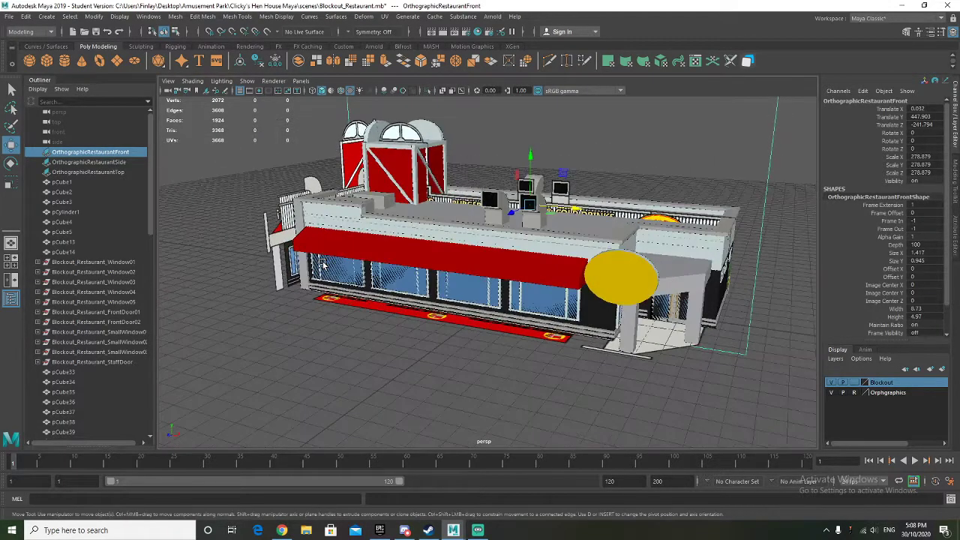
Step: Create a polygon cube and place it at the start of the FAST FOOD lettering, at about X -880, Y 413
{"action": "key", "text": "space"}
{"action": "scroll", "coordinate": [280, 358], "scroll_direction": "up", "scroll_amount": 8}
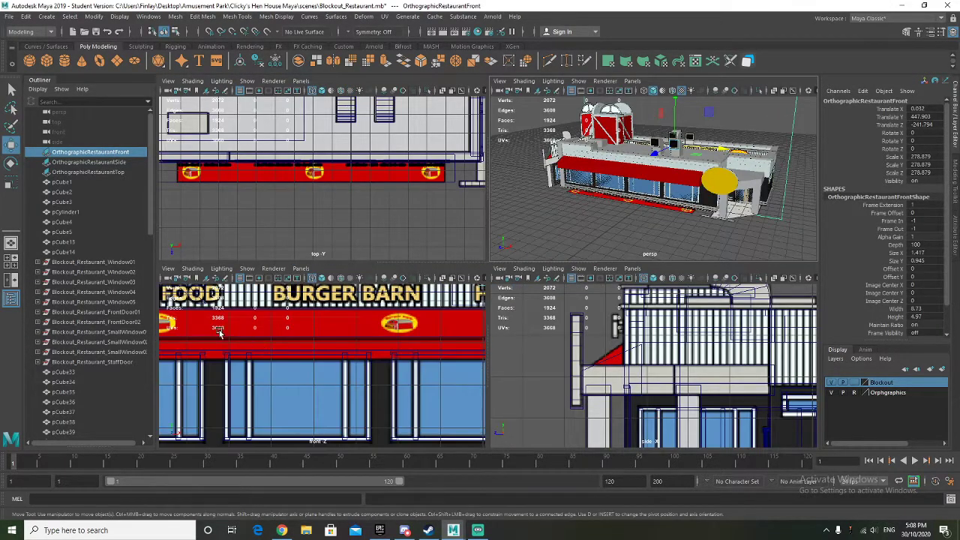
{"action": "scroll", "coordinate": [280, 345], "scroll_direction": "down", "scroll_amount": 5}
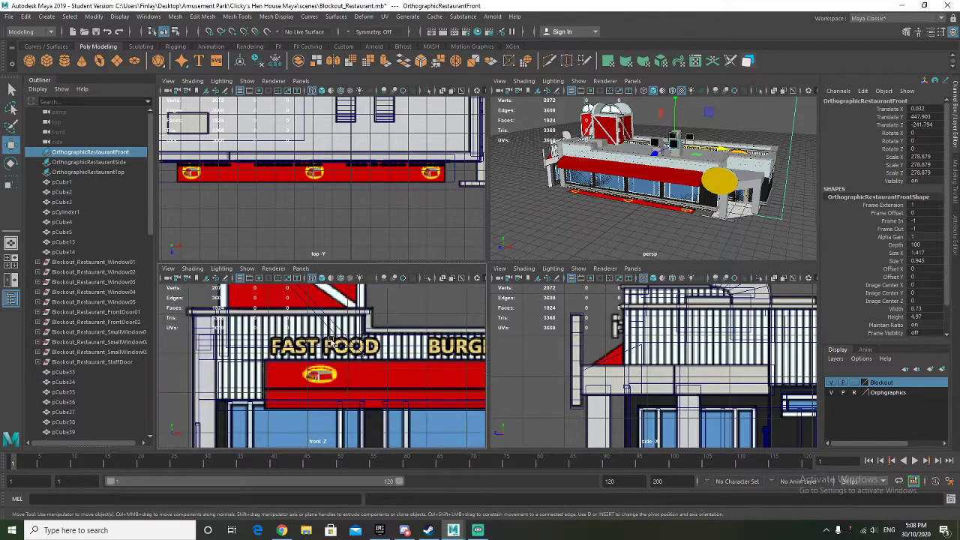
{"action": "middle_click_drag", "start_coordinate": [367, 330], "coordinate": [334, 358], "text": "alt"}
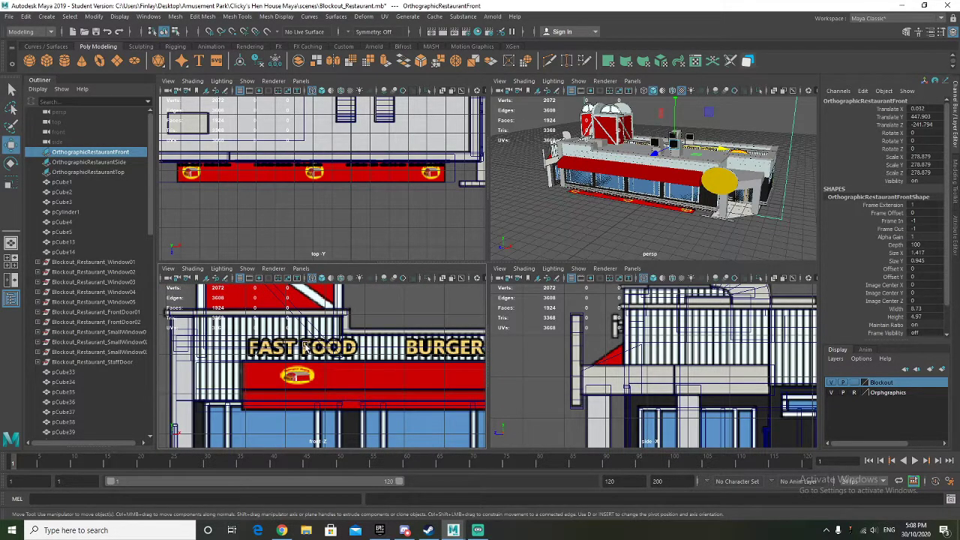
{"action": "middle_click_drag", "start_coordinate": [400, 404], "coordinate": [322, 337], "text": "alt"}
{"action": "scroll", "coordinate": [321, 337], "scroll_direction": "down", "scroll_amount": 3}
{"action": "middle_click_drag", "start_coordinate": [366, 362], "coordinate": [322, 367], "text": "alt"}
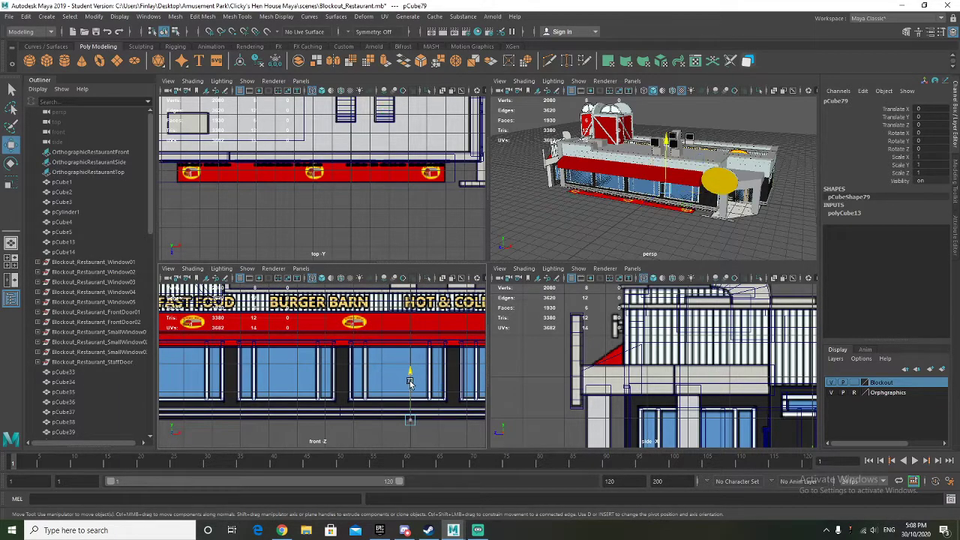
{"action": "left_click_drag", "start_coordinate": [411, 382], "coordinate": [411, 266]}
{"action": "left_click_drag", "start_coordinate": [381, 338], "coordinate": [376, 360], "text": "alt"}
{"action": "middle_click_drag", "start_coordinate": [379, 348], "coordinate": [387, 360], "text": "alt"}
{"action": "left_click_drag", "start_coordinate": [442, 315], "coordinate": [249, 319]}
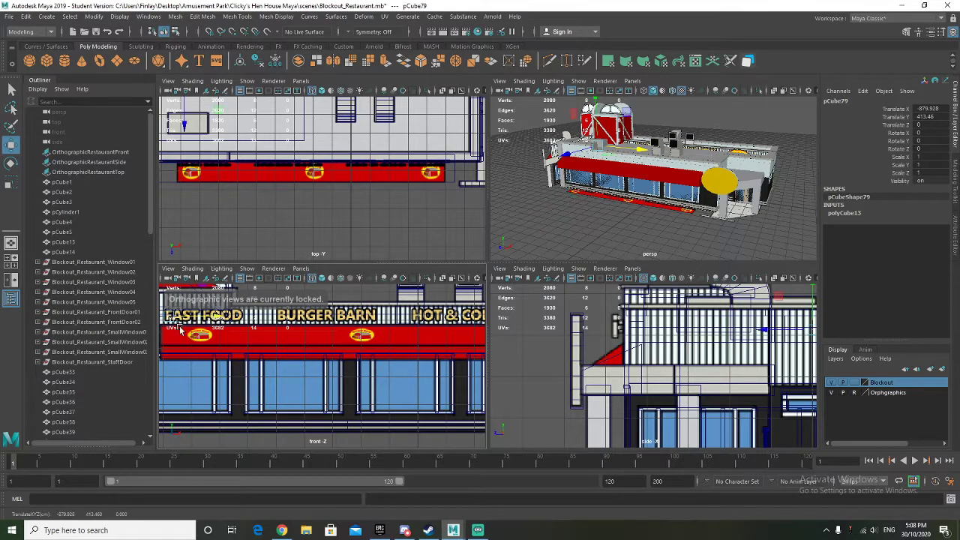
Step: Move the cube forward along Z to about 480, onto the sign lettering in the side reference
{"action": "scroll", "coordinate": [180, 329], "scroll_direction": "up", "scroll_amount": 3}
{"action": "middle_click_drag", "start_coordinate": [180, 331], "coordinate": [233, 348], "text": "alt"}
{"action": "left_click_drag", "start_coordinate": [761, 330], "coordinate": [684, 332]}
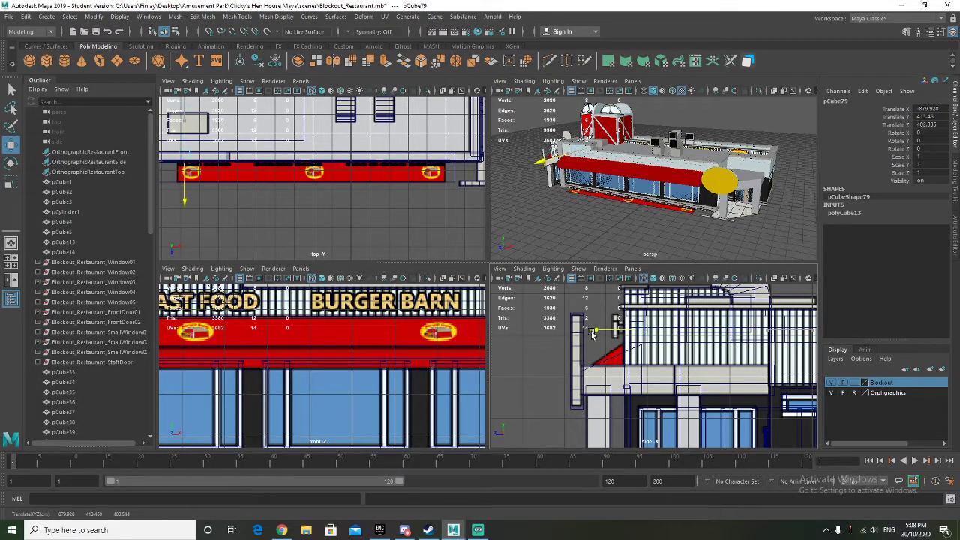
Step: Scale the cube uniformly to about 12.6 and align it with the stem of the F at about X -885.3
{"action": "key", "text": "f"}
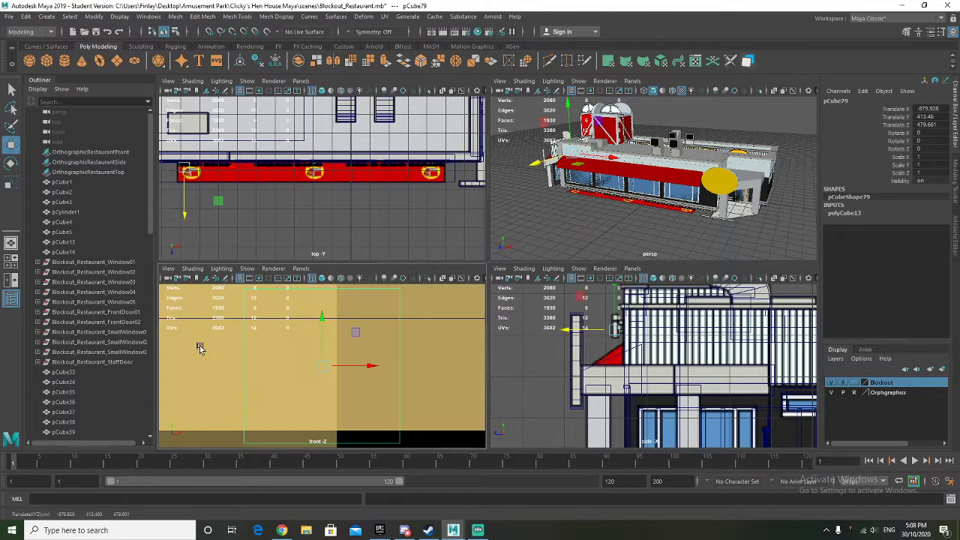
{"action": "scroll", "coordinate": [343, 363], "scroll_direction": "down", "scroll_amount": 10}
{"action": "key", "text": "r"}
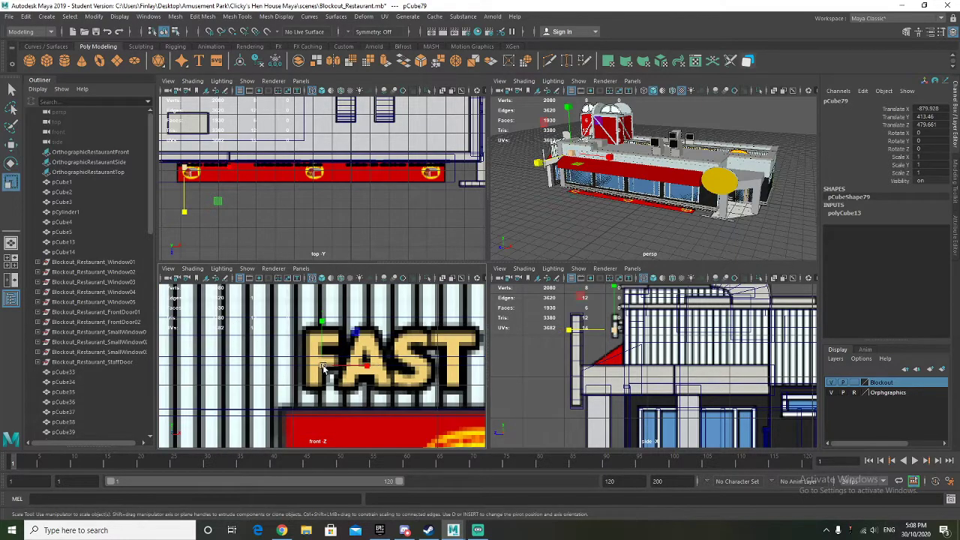
{"action": "left_click_drag", "start_coordinate": [342, 363], "coordinate": [346, 370]}
{"action": "key", "text": "w"}
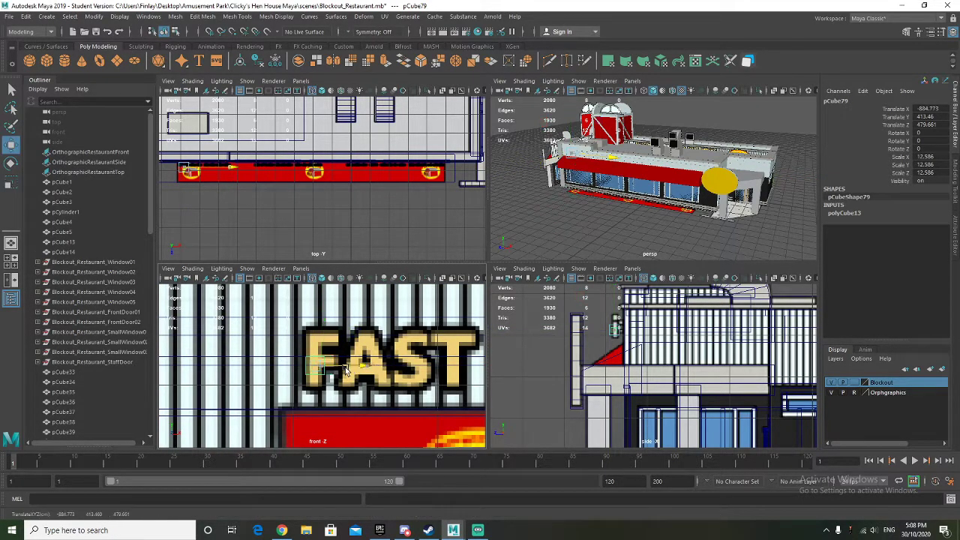
{"action": "scroll", "coordinate": [608, 339], "scroll_direction": "up", "scroll_amount": 8}
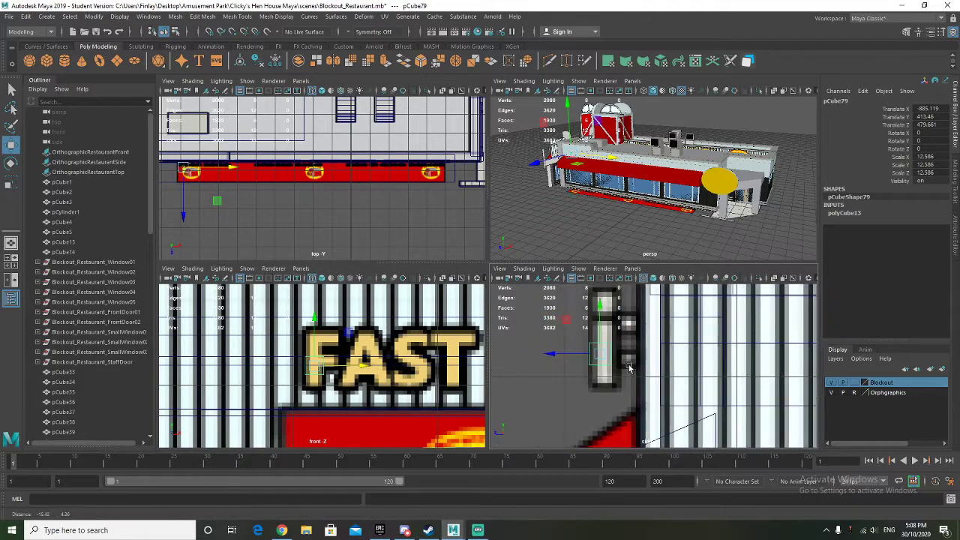
{"action": "scroll", "coordinate": [368, 369], "scroll_direction": "up", "scroll_amount": 3}
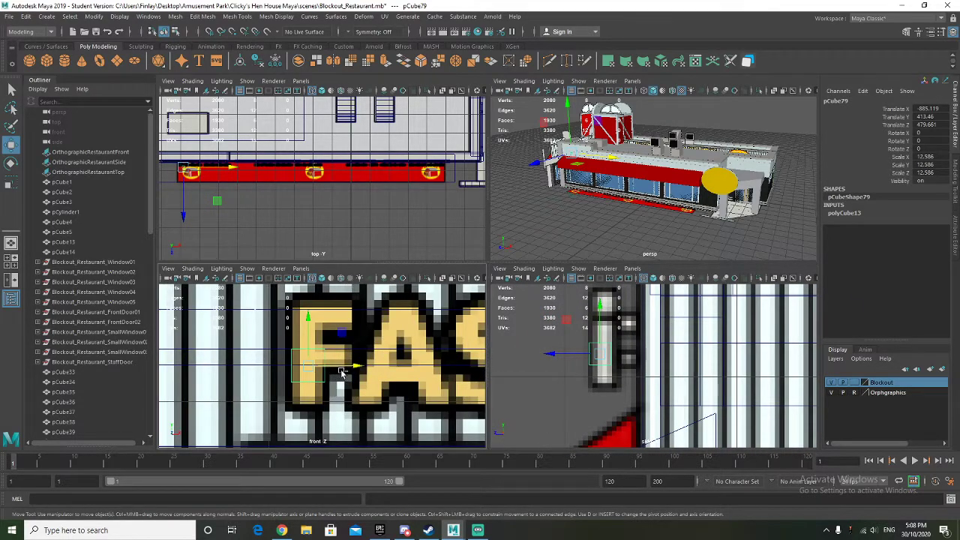
{"action": "left_click", "coordinate": [347, 369]}
{"action": "left_click", "coordinate": [347, 370]}
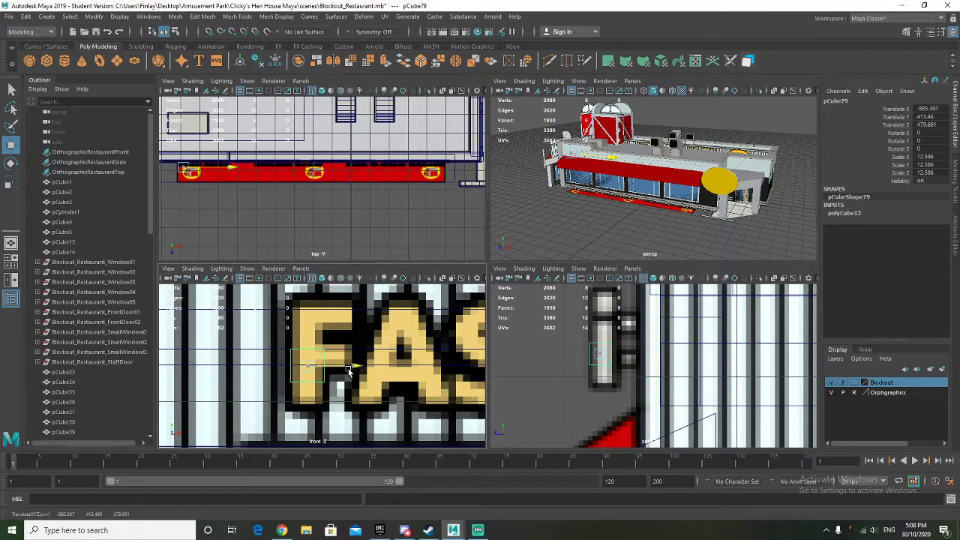
Step: Stretch the cube to a Y scale of about 42.5 and position it at about Y 418.5 to form the F's stem
{"action": "left_click_drag", "start_coordinate": [309, 330], "coordinate": [308, 266]}
{"action": "key", "text": "r"}
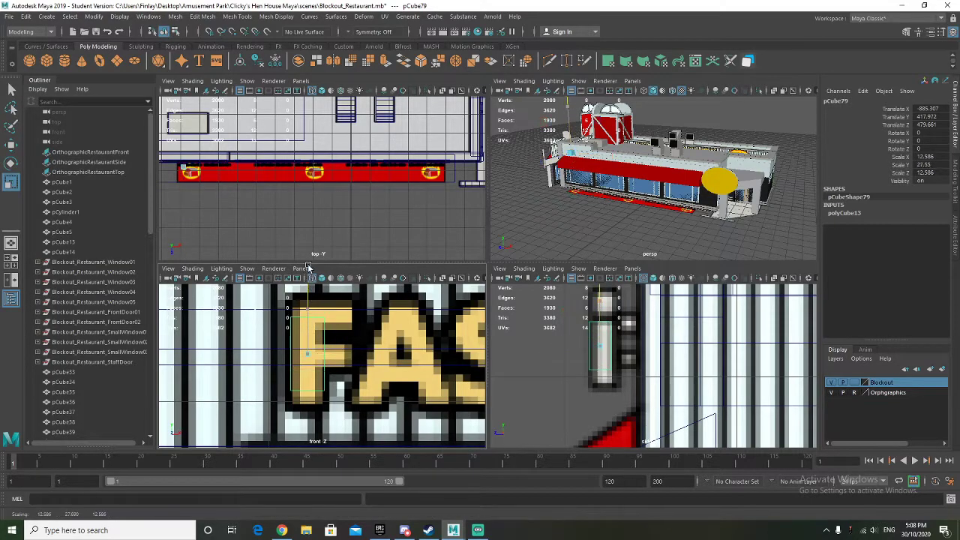
{"action": "key", "text": "w"}
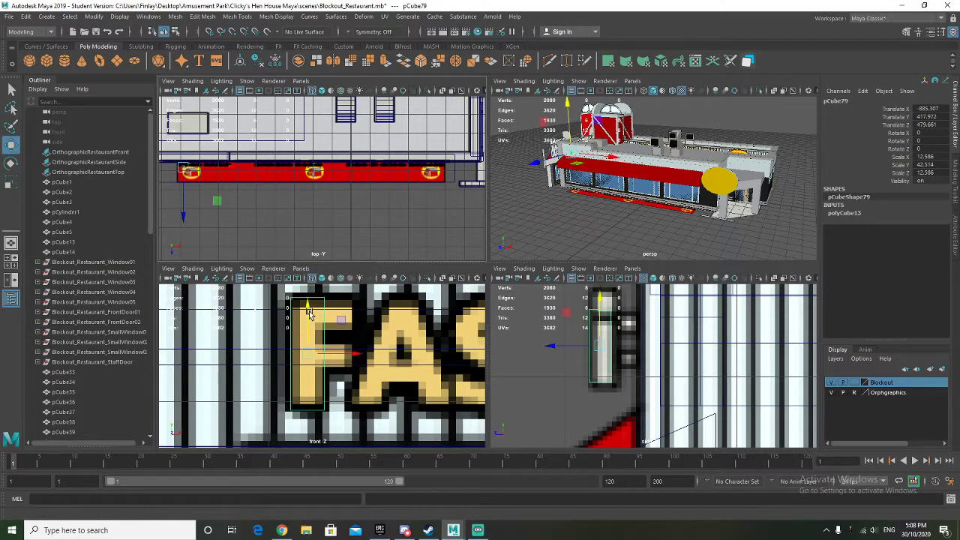
{"action": "left_click_drag", "start_coordinate": [309, 314], "coordinate": [308, 312]}
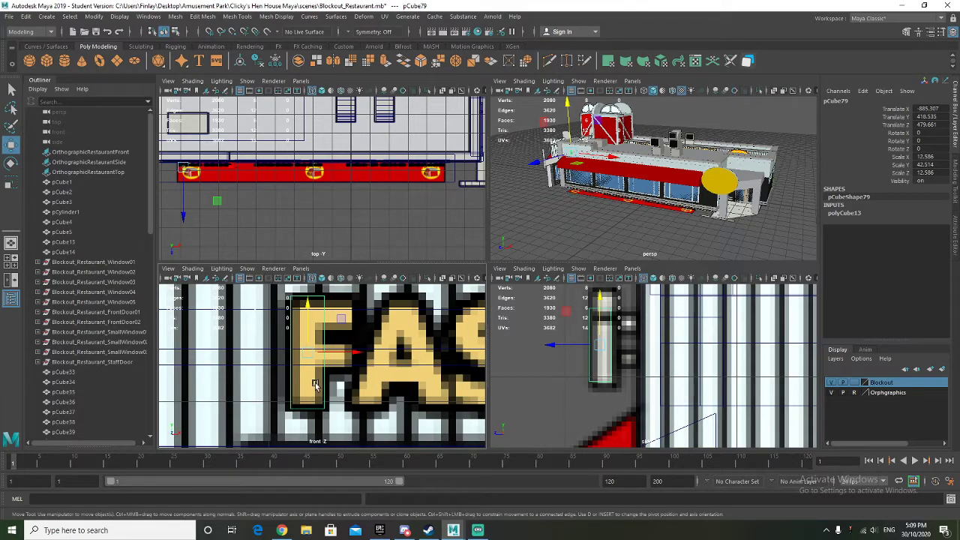
Step: Duplicate the stem, flatten the copy to about 8.5 in Y, and place it as the F's middle bar at about X -875, Y 417.4
{"action": "key", "text": "ctrl+d"}
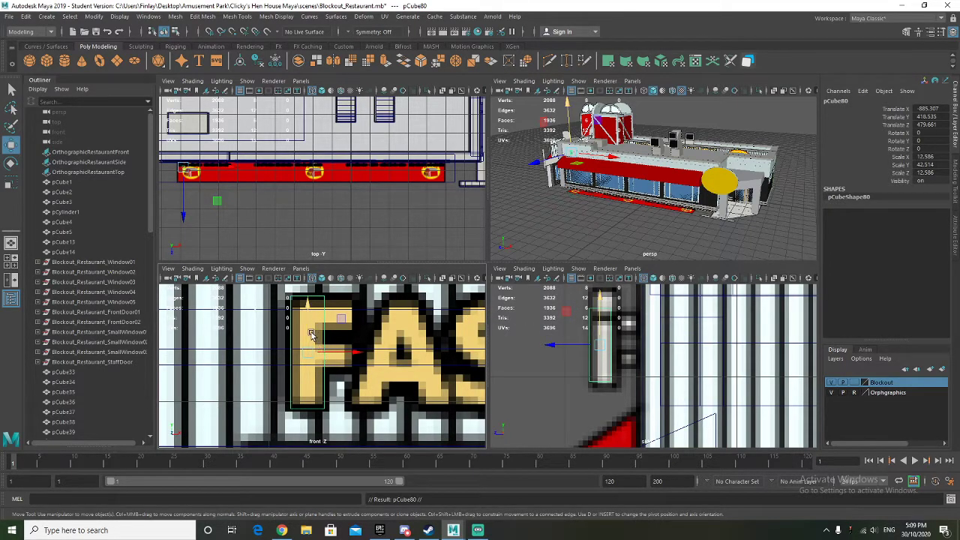
{"action": "key", "text": "r"}
{"action": "left_click_drag", "start_coordinate": [307, 313], "coordinate": [303, 323]}
{"action": "key", "text": "w"}
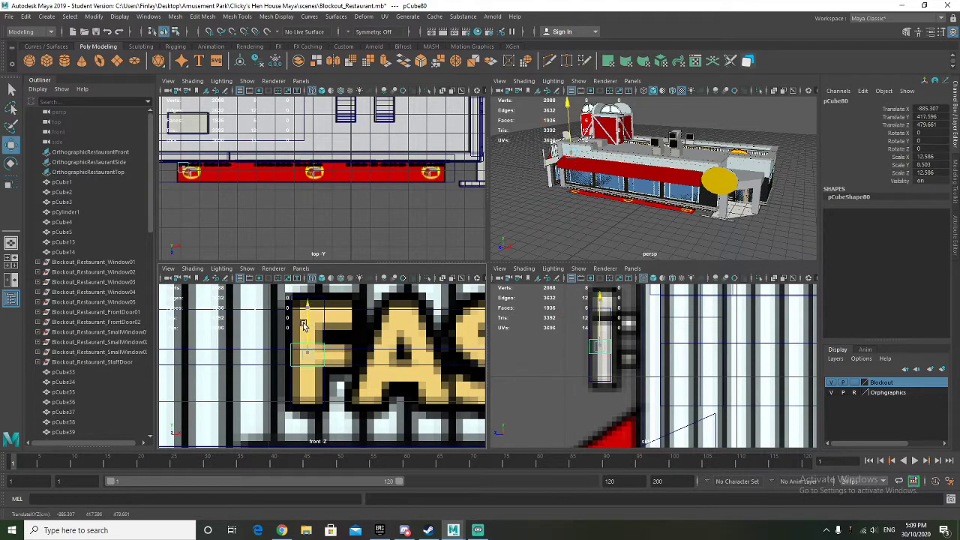
{"action": "left_click_drag", "start_coordinate": [348, 360], "coordinate": [378, 357]}
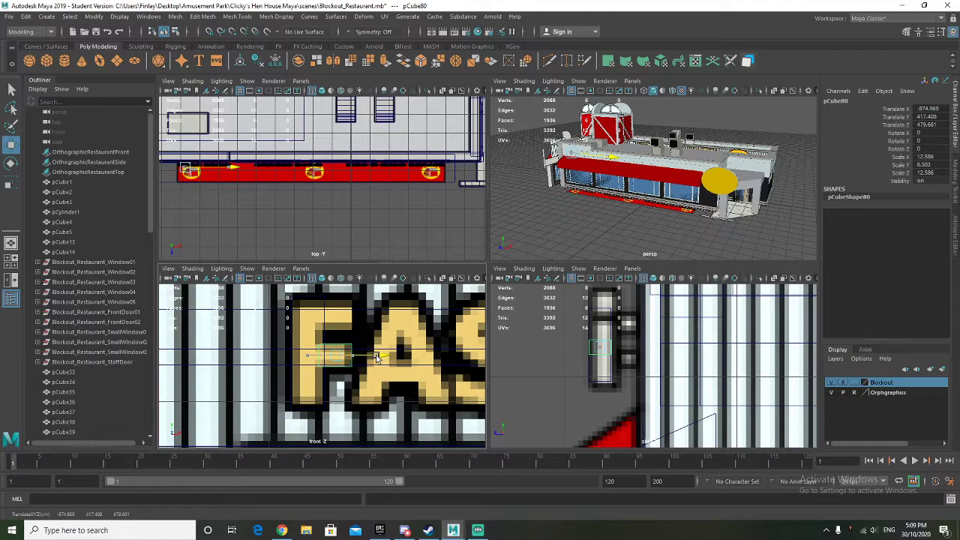
Step: Duplicate the middle bar as the F's top bar, raised to about Y 432.6 and widened to about 17.6 in X at X -873.3
{"action": "key", "text": "ctrl+d"}
{"action": "left_click_drag", "start_coordinate": [335, 312], "coordinate": [338, 284]}
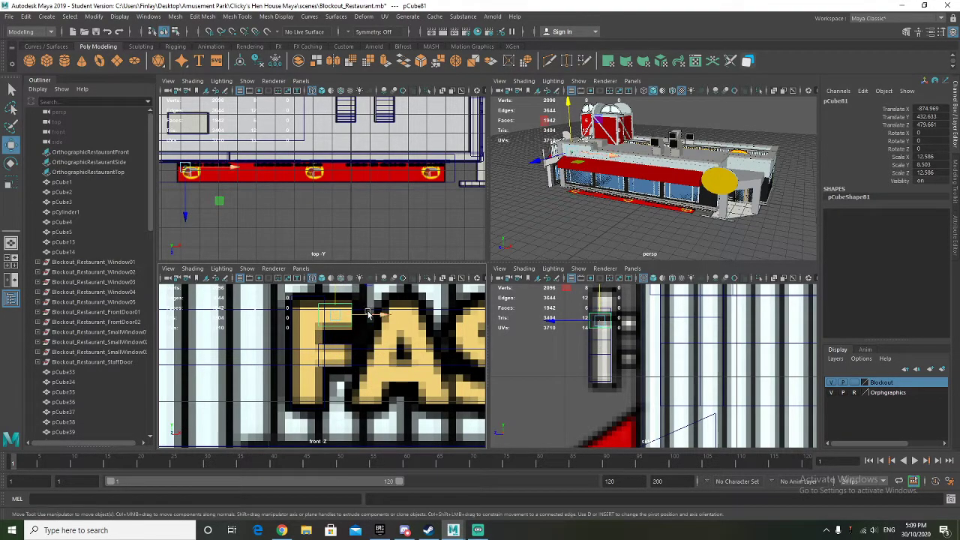
{"action": "key", "text": "r"}
{"action": "left_click_drag", "start_coordinate": [363, 315], "coordinate": [377, 315]}
{"action": "key", "text": "w"}
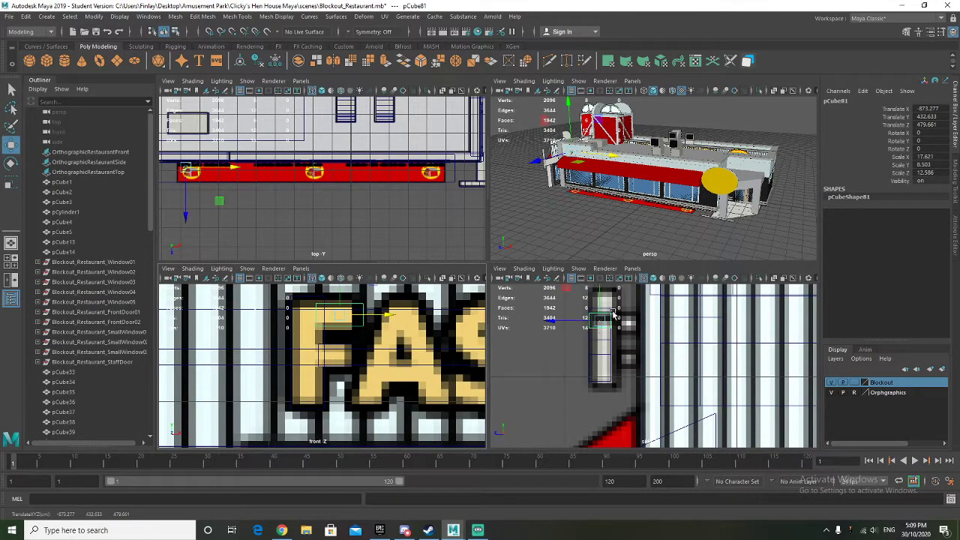
Step: Raise the top bar to about Y 435.5 so it sits flush with the top of the F's stem
{"action": "left_click_drag", "start_coordinate": [536, 214], "coordinate": [572, 229], "text": "alt"}
{"action": "key", "text": "f"}
{"action": "scroll", "coordinate": [544, 219], "scroll_direction": "down", "scroll_amount": 5}
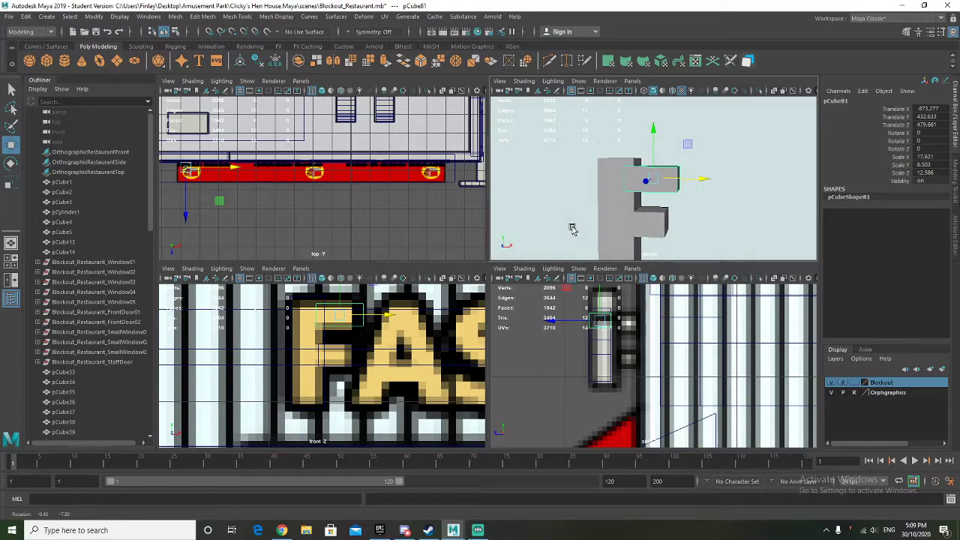
{"action": "left_click_drag", "start_coordinate": [338, 297], "coordinate": [342, 286]}
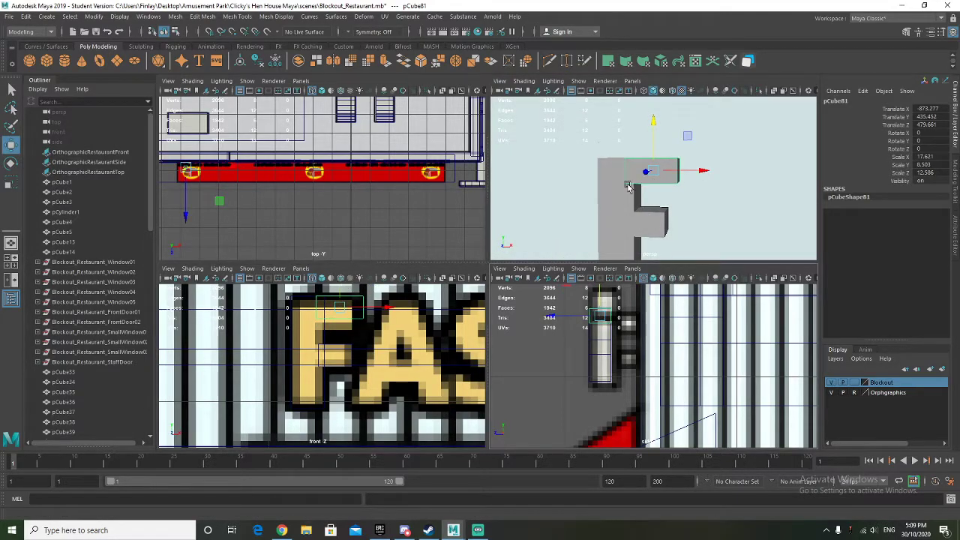
{"action": "key", "text": "f"}
{"action": "left_click_drag", "start_coordinate": [619, 187], "coordinate": [638, 204], "text": "alt"}
{"action": "left_click_drag", "start_coordinate": [652, 142], "coordinate": [658, 141]}
Step: Examine the blocked-out F against the restaurant facade and awning from several angles and in the reference views
{"action": "scroll", "coordinate": [638, 195], "scroll_direction": "down", "scroll_amount": 8}
{"action": "left_click_drag", "start_coordinate": [637, 195], "coordinate": [595, 237], "text": "alt"}
{"action": "scroll", "coordinate": [657, 227], "scroll_direction": "down", "scroll_amount": 7}
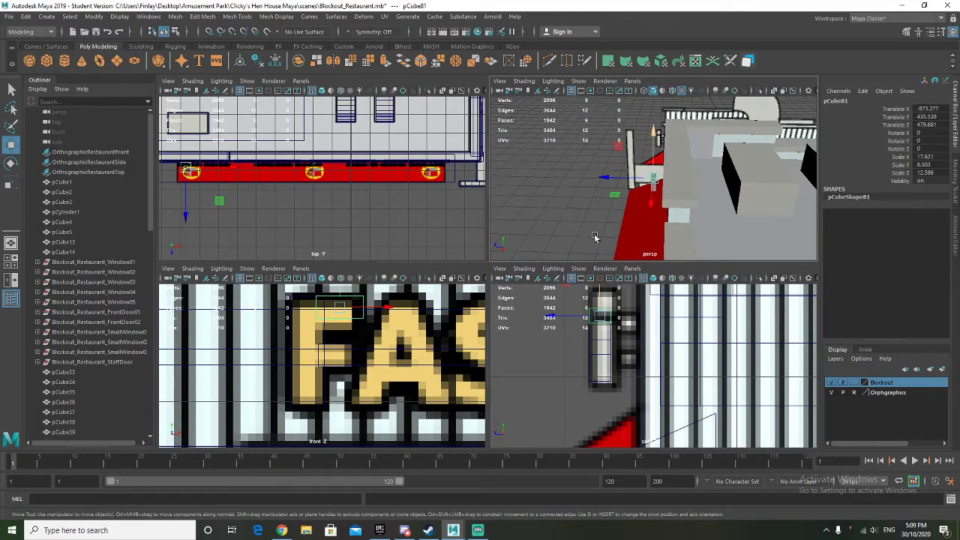
{"action": "scroll", "coordinate": [650, 210], "scroll_direction": "up", "scroll_amount": 7}
{"action": "left_click_drag", "start_coordinate": [662, 203], "coordinate": [685, 215], "text": "alt"}
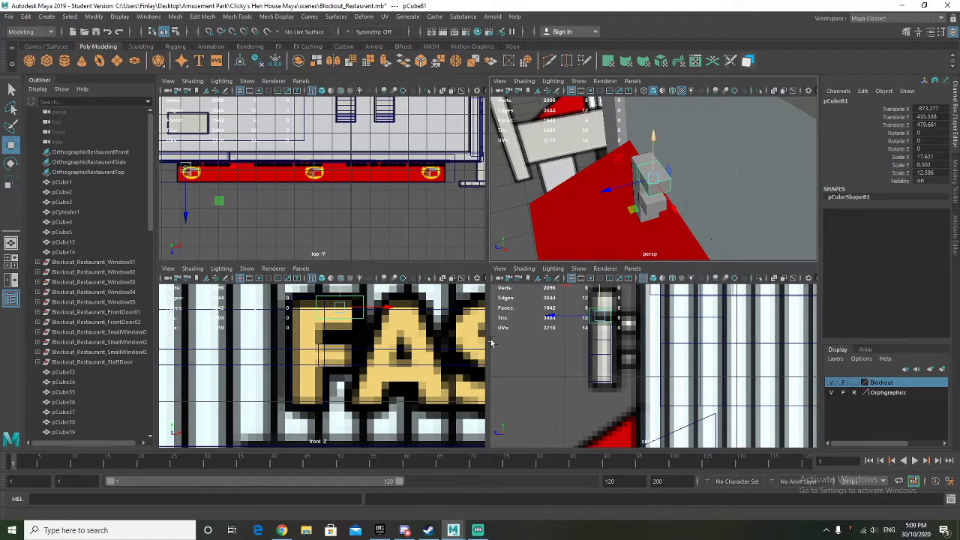
{"action": "left_click_drag", "start_coordinate": [639, 239], "coordinate": [689, 220], "text": "alt"}
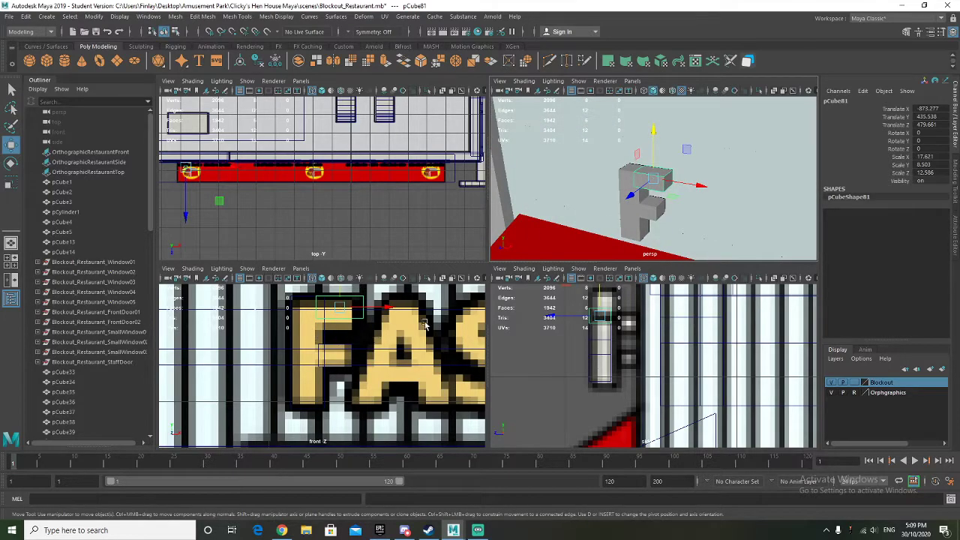
{"action": "left_click_drag", "start_coordinate": [565, 233], "coordinate": [671, 199], "text": "alt"}
{"action": "scroll", "coordinate": [631, 195], "scroll_direction": "down", "scroll_amount": 7}
{"action": "scroll", "coordinate": [654, 338], "scroll_direction": "down", "scroll_amount": 2}
{"action": "scroll", "coordinate": [654, 338], "scroll_direction": "down", "scroll_amount": 2}
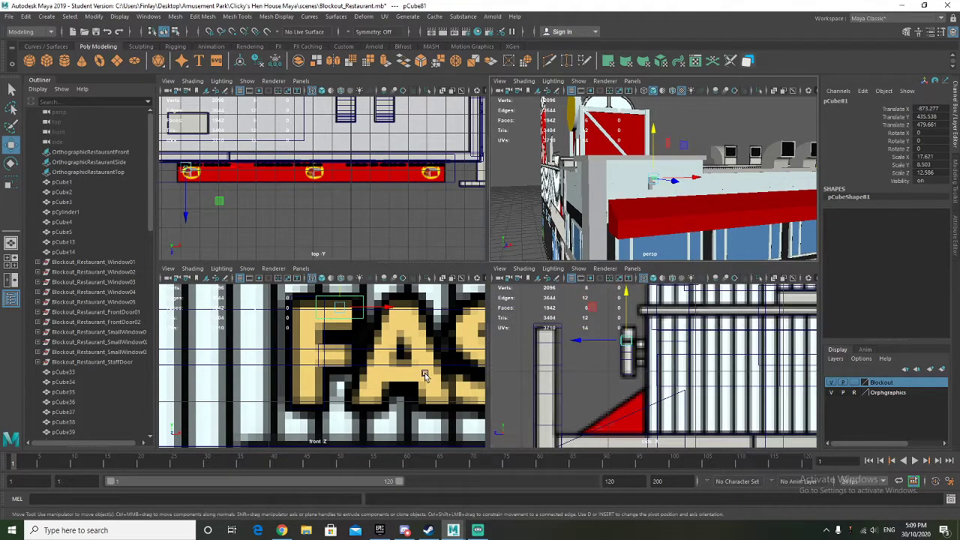
{"action": "left_click_drag", "start_coordinate": [611, 216], "coordinate": [554, 230], "text": "alt"}
{"action": "scroll", "coordinate": [350, 379], "scroll_direction": "down", "scroll_amount": 10}
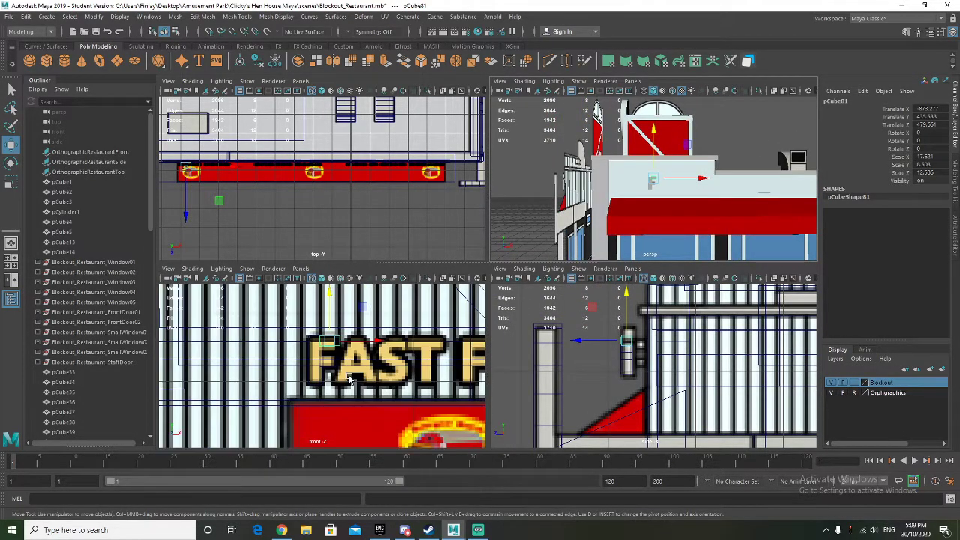
Step: Thicken the F's top bar to about 12.2 in Y, lower it to about Y 433.6, and deselect it
{"action": "scroll", "coordinate": [349, 379], "scroll_direction": "up", "scroll_amount": 5}
{"action": "scroll", "coordinate": [365, 383], "scroll_direction": "up", "scroll_amount": 3}
{"action": "scroll", "coordinate": [365, 383], "scroll_direction": "up", "scroll_amount": 3}
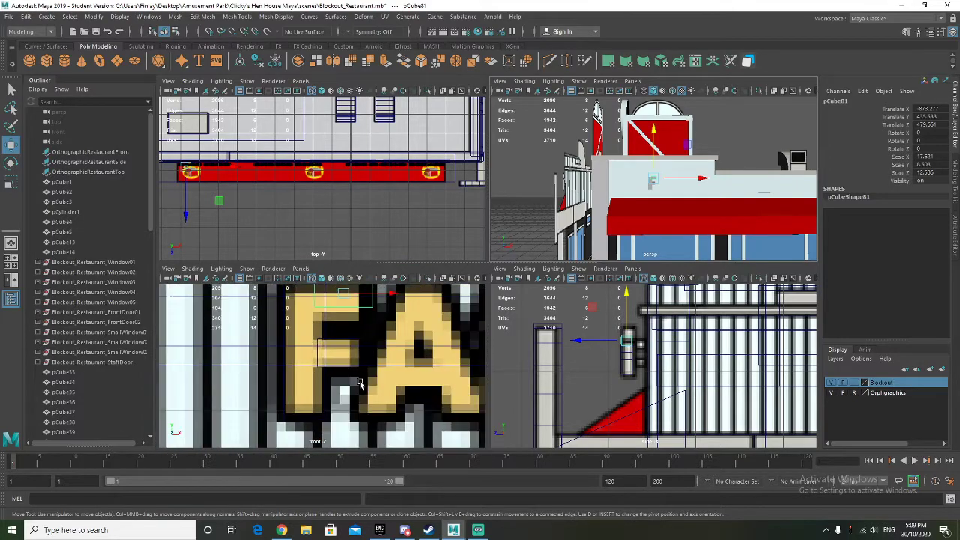
{"action": "key", "text": "r"}
{"action": "mouse_move", "coordinate": [338, 303]}
{"action": "left_mouse_down"}
{"action": "mouse_move", "coordinate": [342, 284]}
{"action": "mouse_move", "coordinate": [342, 295]}
{"action": "left_mouse_up"}
{"action": "key", "text": "w"}
{"action": "key", "text": "r"}
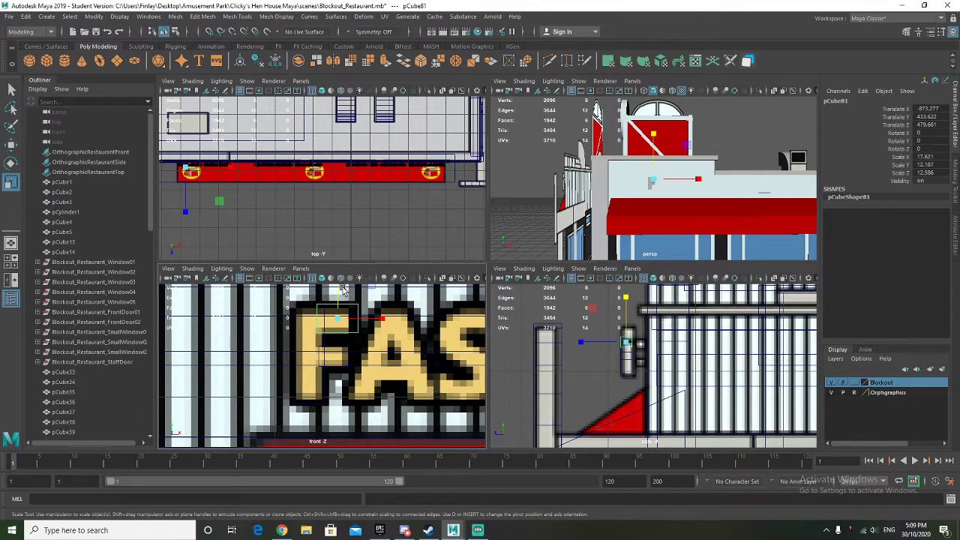
{"action": "left_click", "coordinate": [342, 293]}
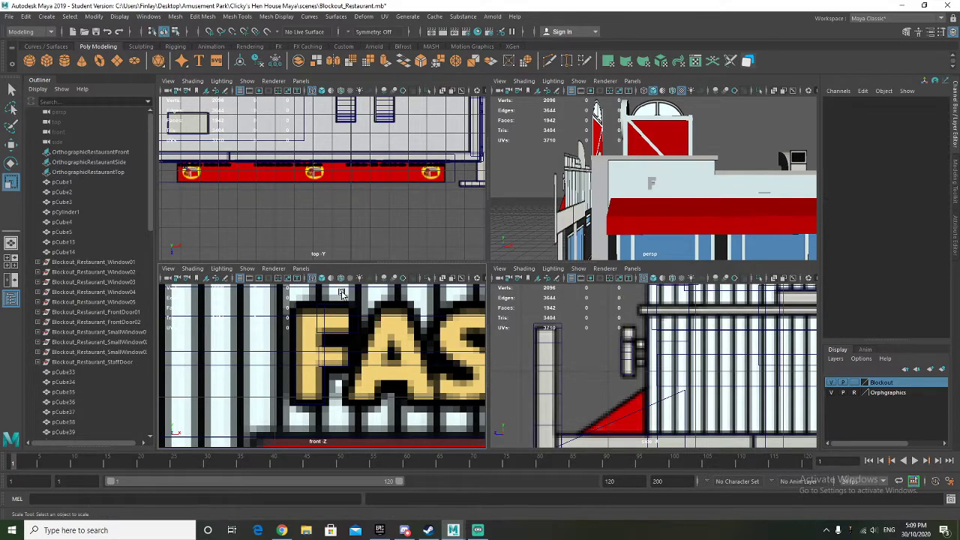
{"action": "scroll", "coordinate": [652, 213], "scroll_direction": "up", "scroll_amount": 8}
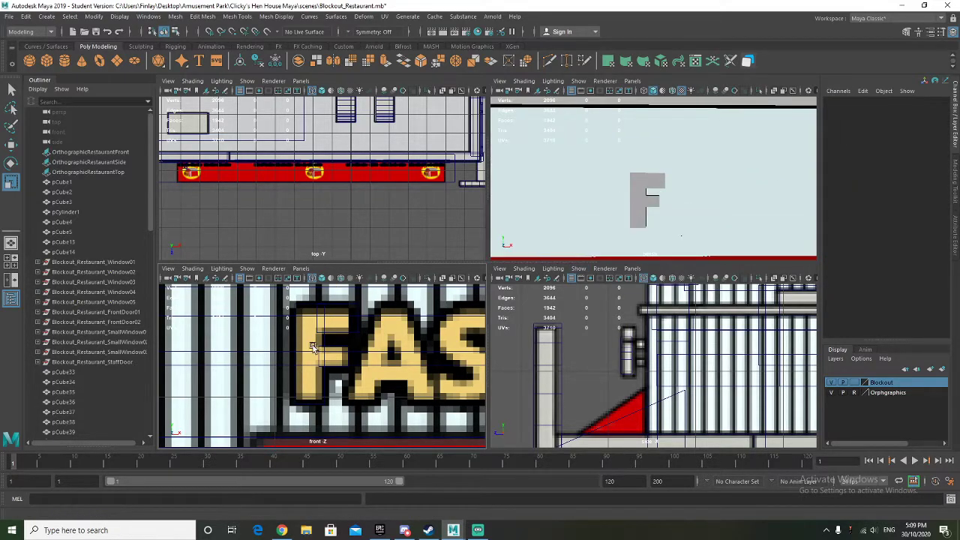
Step: Scale the F's stem up uniformly to about 13.7 in X and Z and 46.4 in Y
{"action": "scroll", "coordinate": [312, 346], "scroll_direction": "up", "scroll_amount": 2}
{"action": "left_click", "coordinate": [340, 347]}
{"action": "key", "text": "w"}
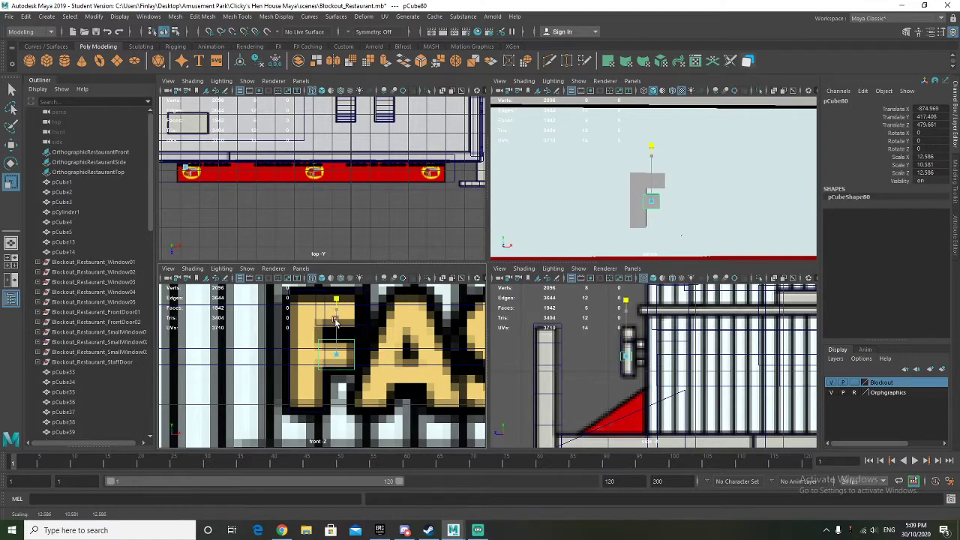
{"action": "left_click", "coordinate": [297, 408]}
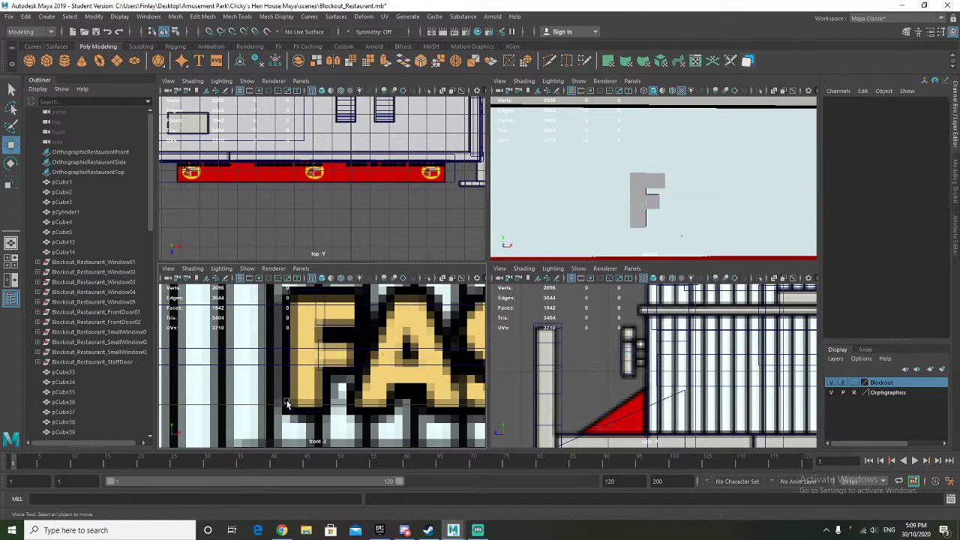
{"action": "left_click", "coordinate": [289, 402]}
{"action": "key", "text": "r"}
{"action": "left_click_drag", "start_coordinate": [307, 351], "coordinate": [311, 350]}
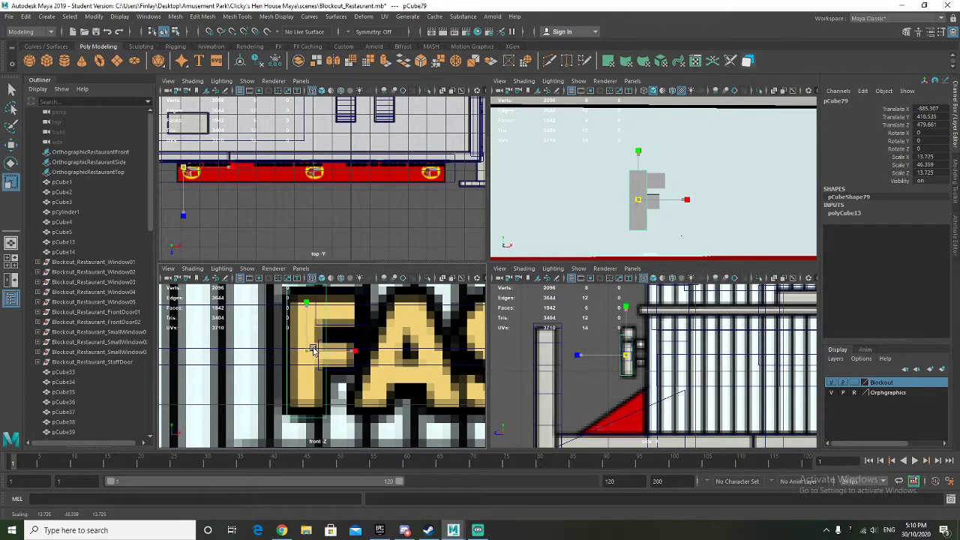
{"action": "left_click_drag", "start_coordinate": [628, 210], "coordinate": [621, 212], "text": "alt"}
{"action": "scroll", "coordinate": [622, 212], "scroll_direction": "up", "scroll_amount": 5}
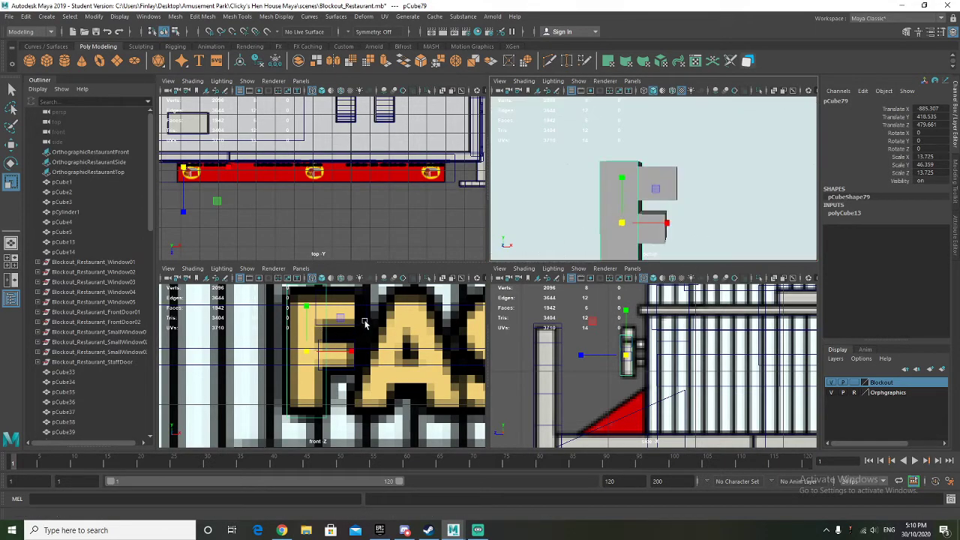
Step: Select the F's top bar and raise it to about Y 435.7, level with the top of the enlarged stem
{"action": "left_click", "coordinate": [364, 322]}
{"action": "middle_click_drag", "start_coordinate": [366, 318], "coordinate": [361, 333], "text": "alt"}
{"action": "key", "text": "w"}
{"action": "left_click", "coordinate": [383, 291]}
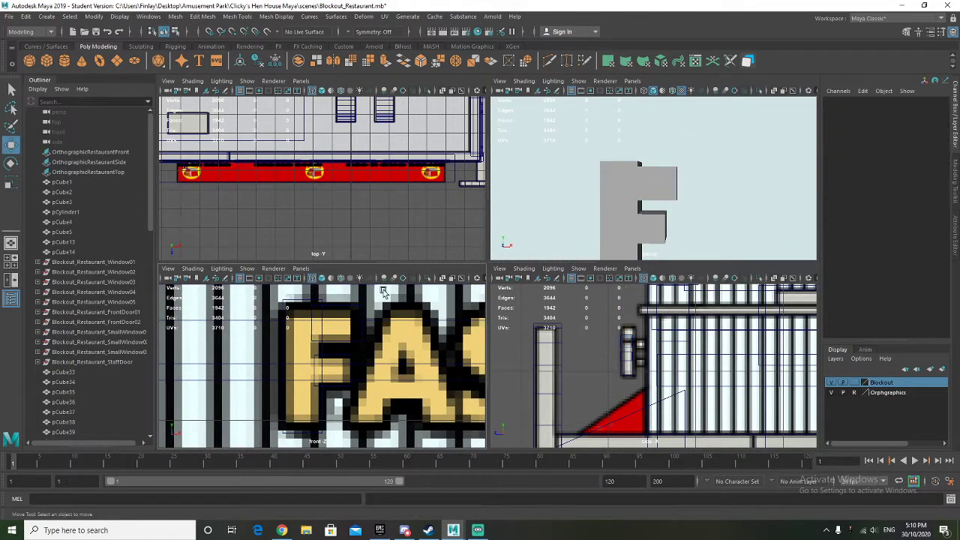
{"action": "left_click", "coordinate": [658, 196]}
{"action": "scroll", "coordinate": [638, 195], "scroll_direction": "up", "scroll_amount": 8}
{"action": "left_click_drag", "start_coordinate": [638, 195], "coordinate": [633, 214], "text": "alt"}
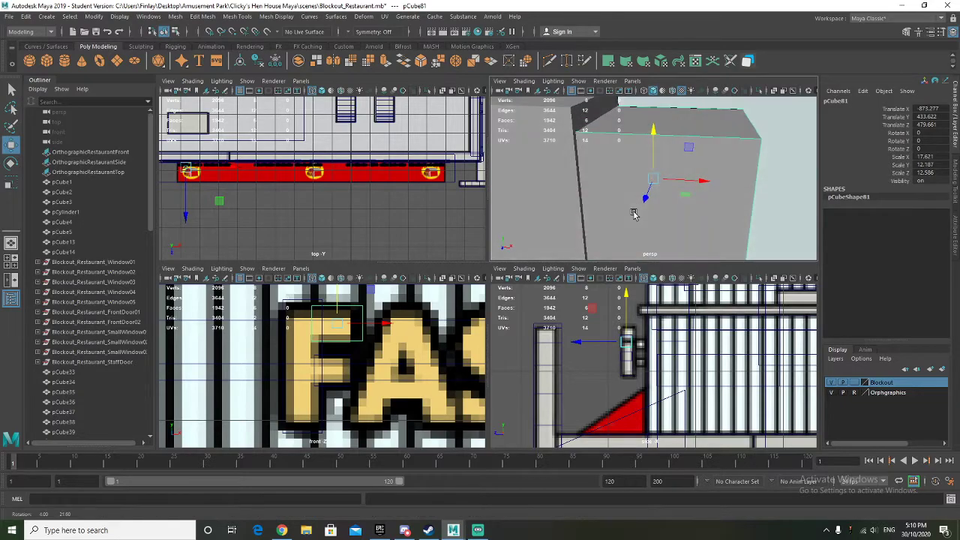
{"action": "left_click_drag", "start_coordinate": [652, 152], "coordinate": [652, 131]}
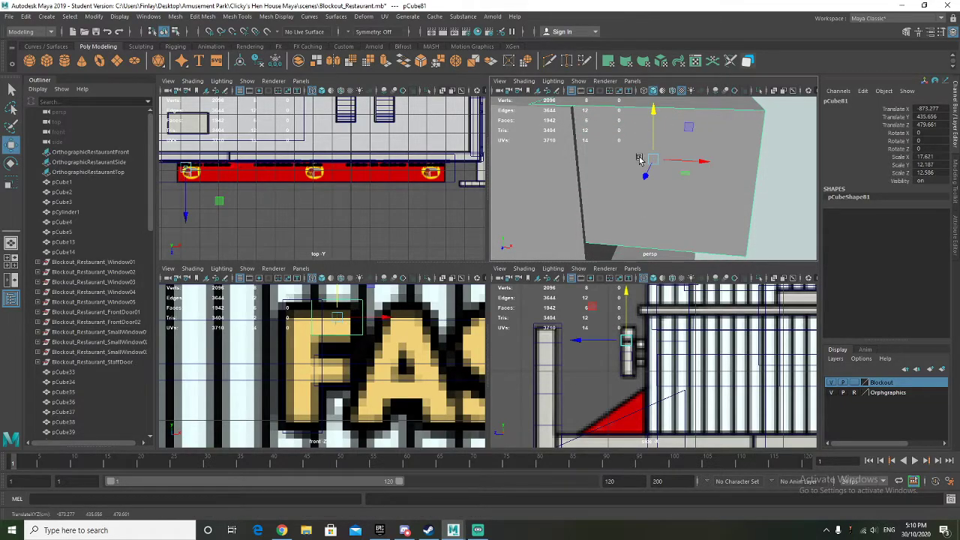
Step: Deepen the top bar to about 13.5 in Z and shift it sideways to about X -871.2
{"action": "left_click_drag", "start_coordinate": [628, 186], "coordinate": [636, 205], "text": "alt"}
{"action": "key", "text": "f"}
{"action": "key", "text": "r"}
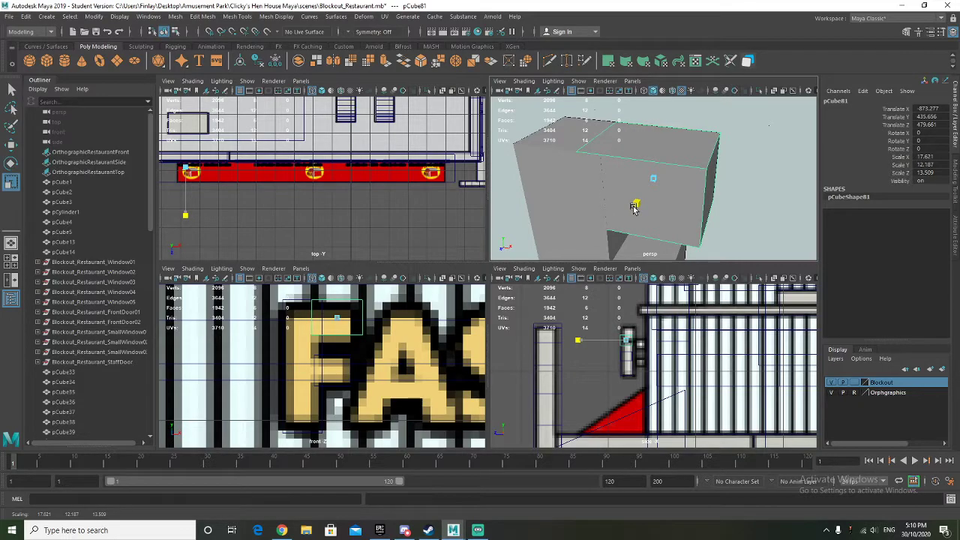
{"action": "key", "text": "w"}
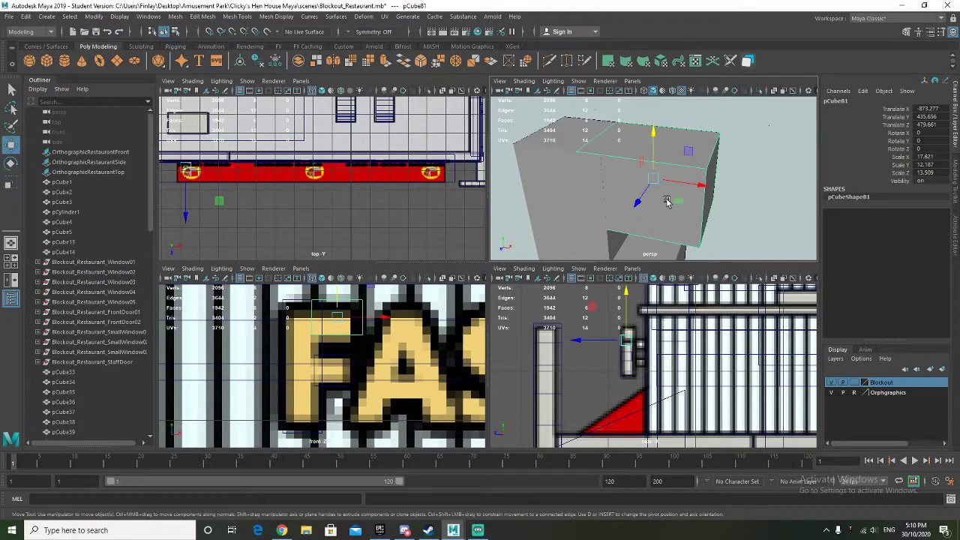
{"action": "left_click_drag", "start_coordinate": [680, 180], "coordinate": [700, 182]}
Step: Resize the F's middle bar to about 13.7 in X and Z and 10 in Y, positioned at about X -873.4, Y 417.2
{"action": "middle_click_drag", "start_coordinate": [684, 217], "coordinate": [687, 118], "text": "alt"}
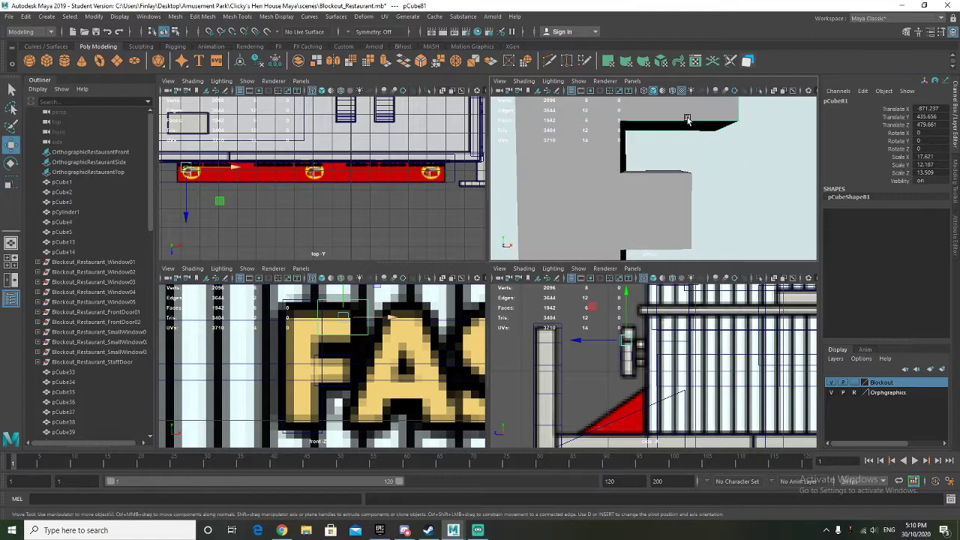
{"action": "left_click", "coordinate": [661, 210]}
{"action": "left_click_drag", "start_coordinate": [662, 217], "coordinate": [605, 234], "text": "alt"}
{"action": "key", "text": "r"}
{"action": "left_click_drag", "start_coordinate": [648, 201], "coordinate": [668, 215]}
{"action": "key", "text": "w"}
{"action": "scroll", "coordinate": [700, 209], "scroll_direction": "down", "scroll_amount": 6}
{"action": "scroll", "coordinate": [675, 210], "scroll_direction": "up", "scroll_amount": 2}
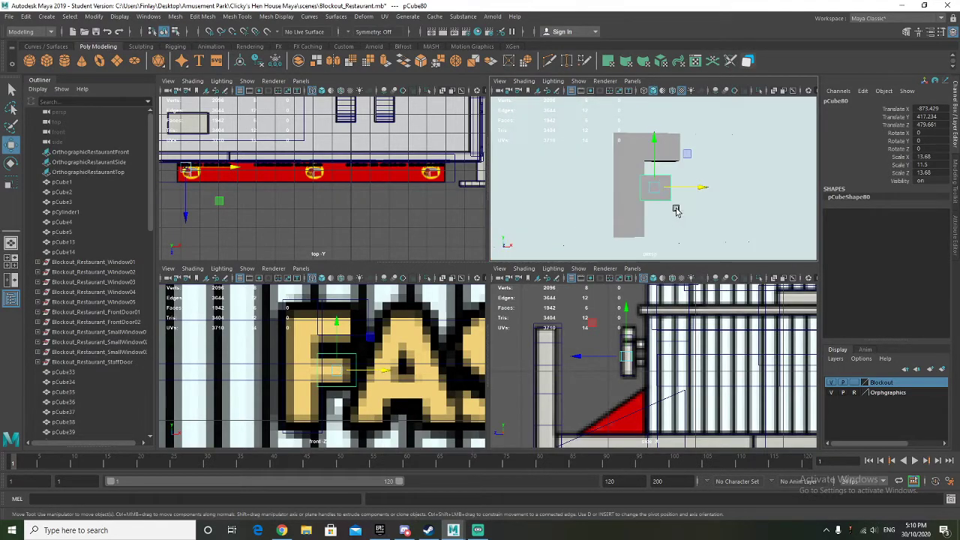
{"action": "key", "text": "r"}
{"action": "left_click_drag", "start_coordinate": [656, 159], "coordinate": [656, 166]}
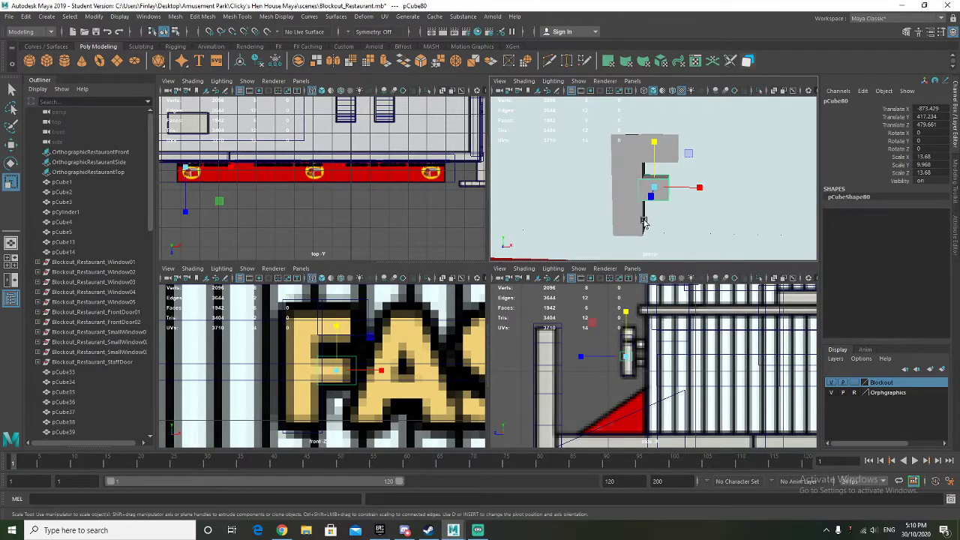
{"action": "left_click_drag", "start_coordinate": [651, 214], "coordinate": [673, 233], "text": "alt"}
Step: Select all three cubes of the F and move them together to about Z 457.4, in front of the facade
{"action": "left_click_drag", "start_coordinate": [603, 315], "coordinate": [620, 346]}
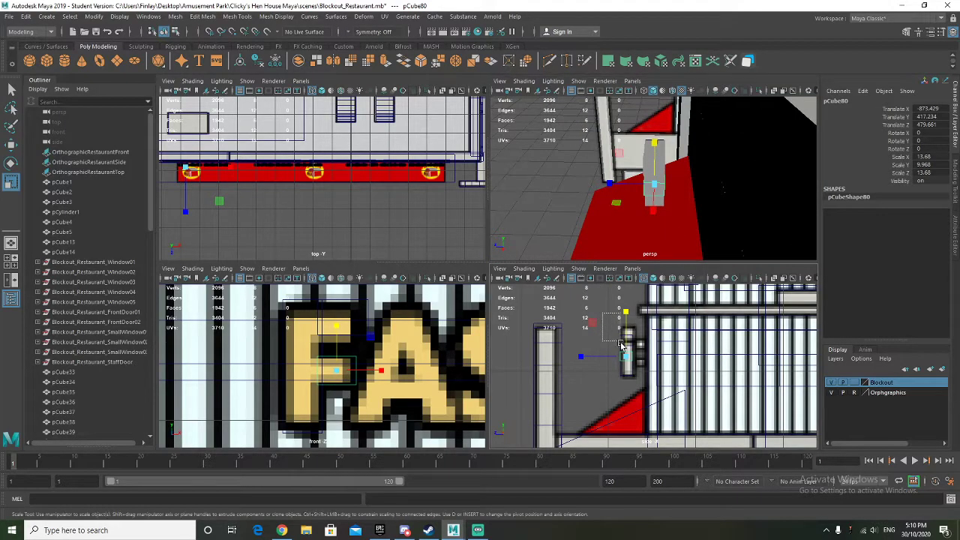
{"action": "left_click_drag", "start_coordinate": [632, 381], "coordinate": [630, 361]}
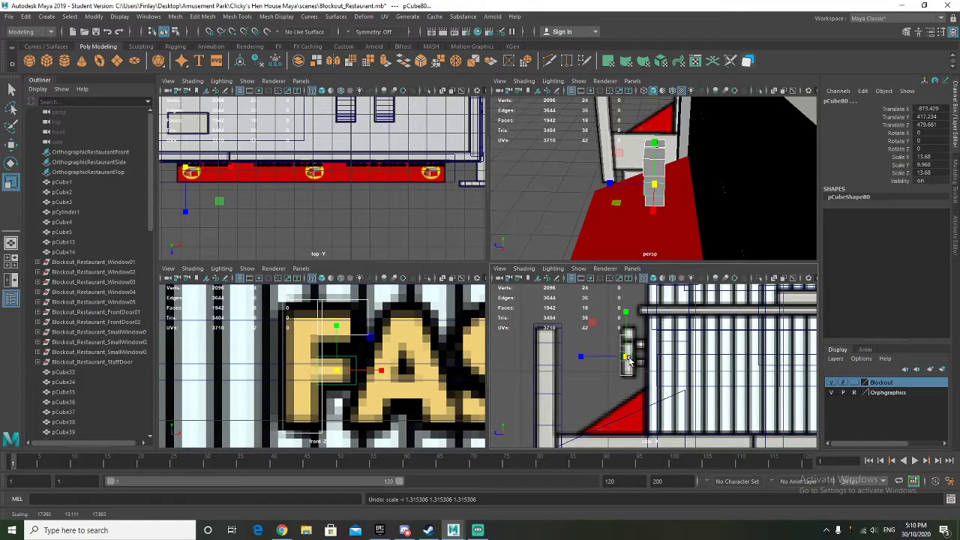
{"action": "scroll", "coordinate": [628, 360], "scroll_direction": "up", "scroll_amount": 2}
{"action": "left_click_drag", "start_coordinate": [695, 141], "coordinate": [713, 205], "text": "alt"}
{"action": "scroll", "coordinate": [764, 143], "scroll_direction": "up", "scroll_amount": 3}
{"action": "key", "text": "w"}
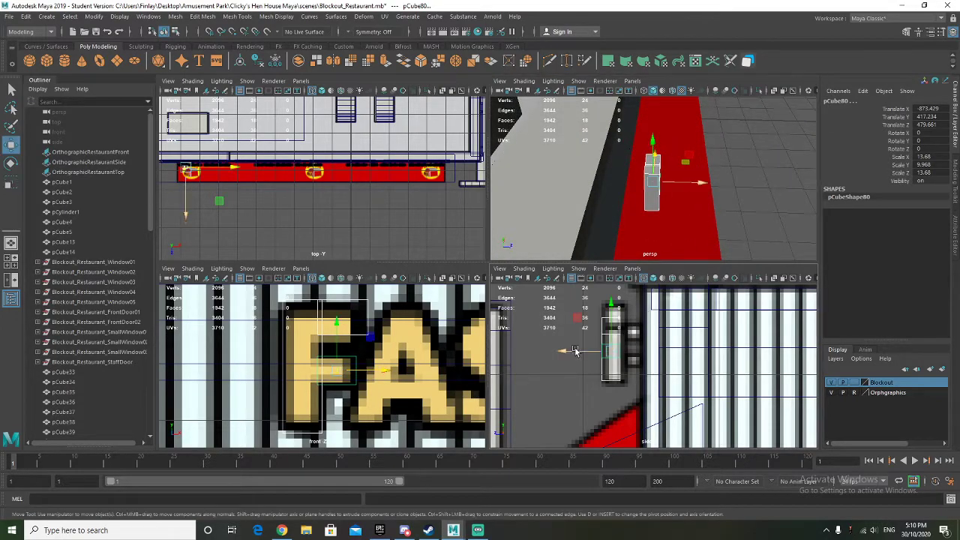
{"action": "left_click_drag", "start_coordinate": [571, 351], "coordinate": [611, 356]}
{"action": "left_click_drag", "start_coordinate": [683, 210], "coordinate": [533, 210], "text": "alt"}
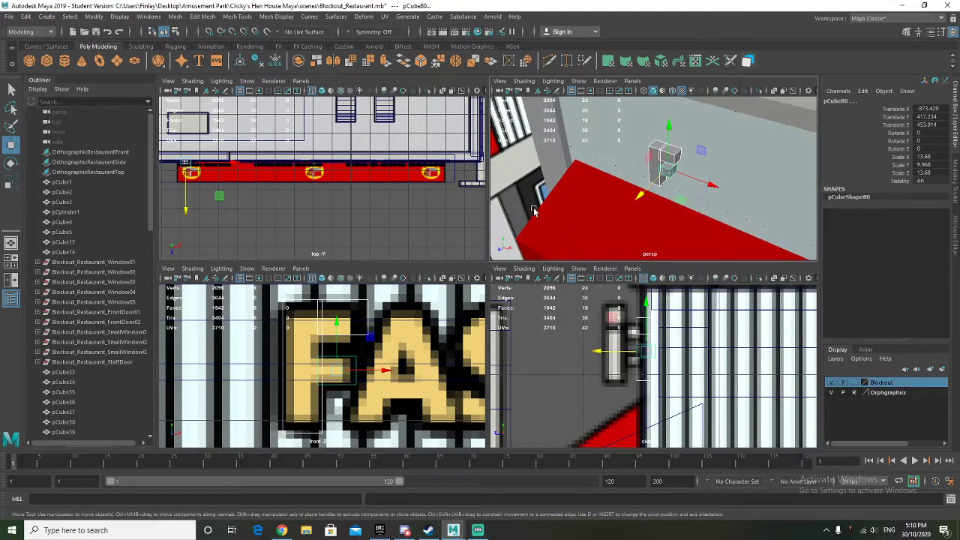
{"action": "scroll", "coordinate": [677, 345], "scroll_direction": "up", "scroll_amount": 4}
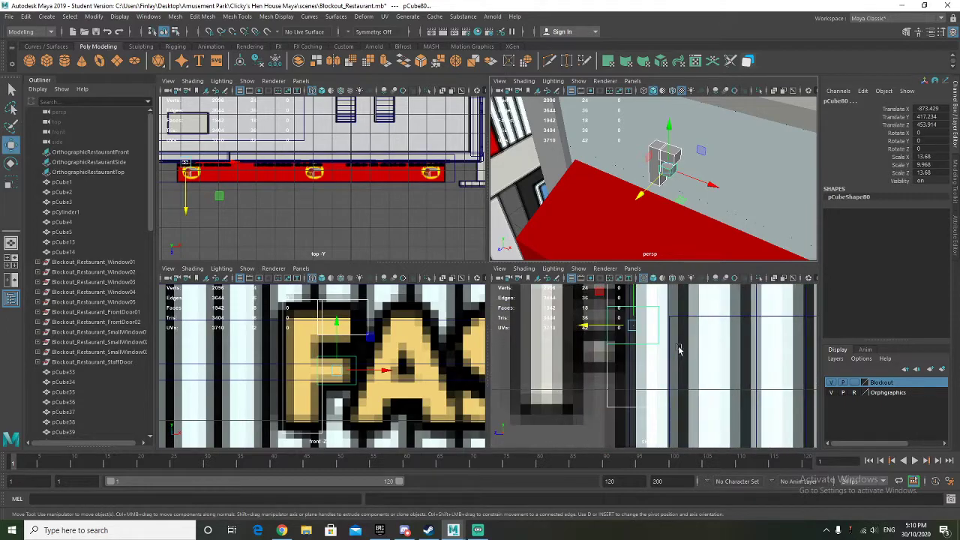
{"action": "left_click_drag", "start_coordinate": [739, 195], "coordinate": [636, 132], "text": "alt"}
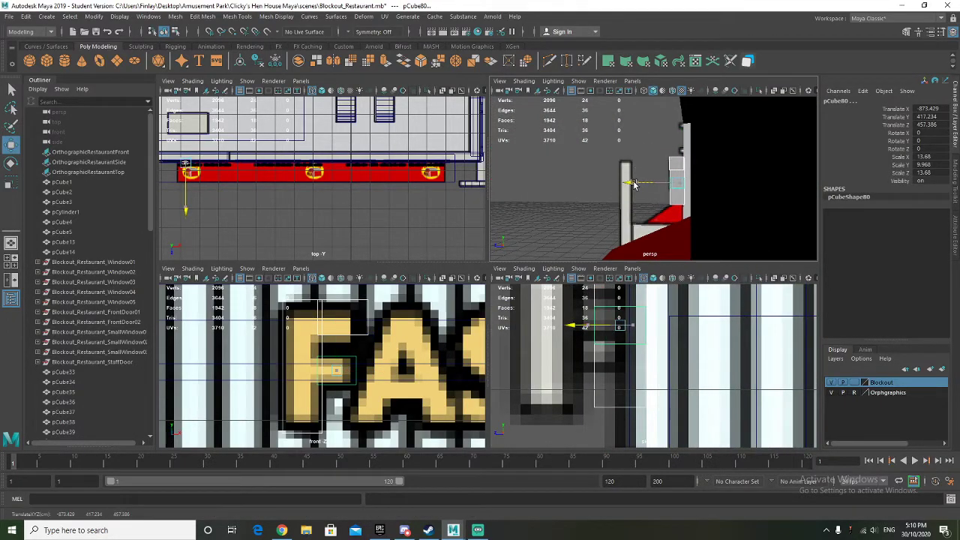
{"action": "left_click_drag", "start_coordinate": [637, 184], "coordinate": [677, 215], "text": "alt"}
{"action": "left_click", "coordinate": [47, 64]}
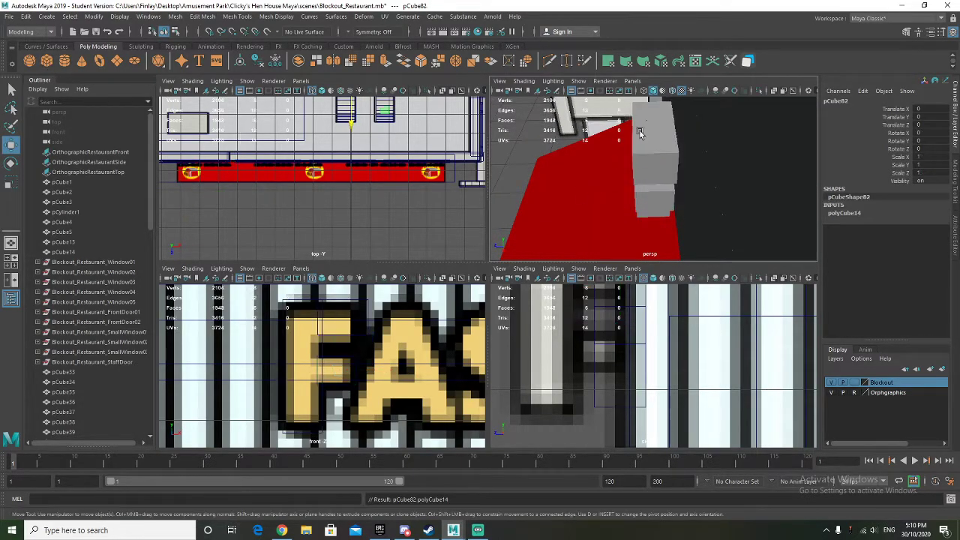
{"action": "left_click_drag", "start_coordinate": [638, 134], "coordinate": [669, 163], "text": "alt"}
{"action": "key", "text": "ctrl+z"}
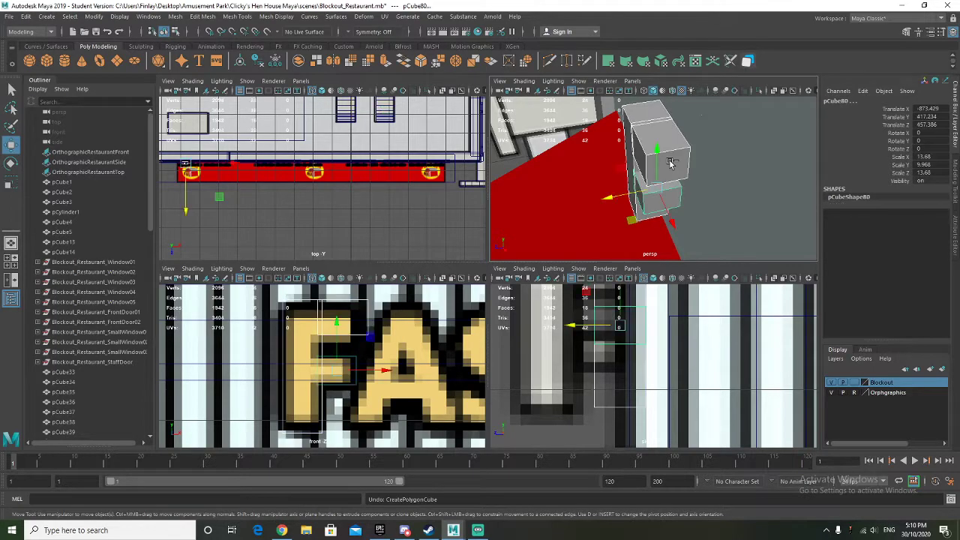
Step: Duplicate the top bar as a rear support, scaled to about 11.6 by 8 by 26.4 and moved to about Z 444.1
{"action": "left_click", "coordinate": [643, 142]}
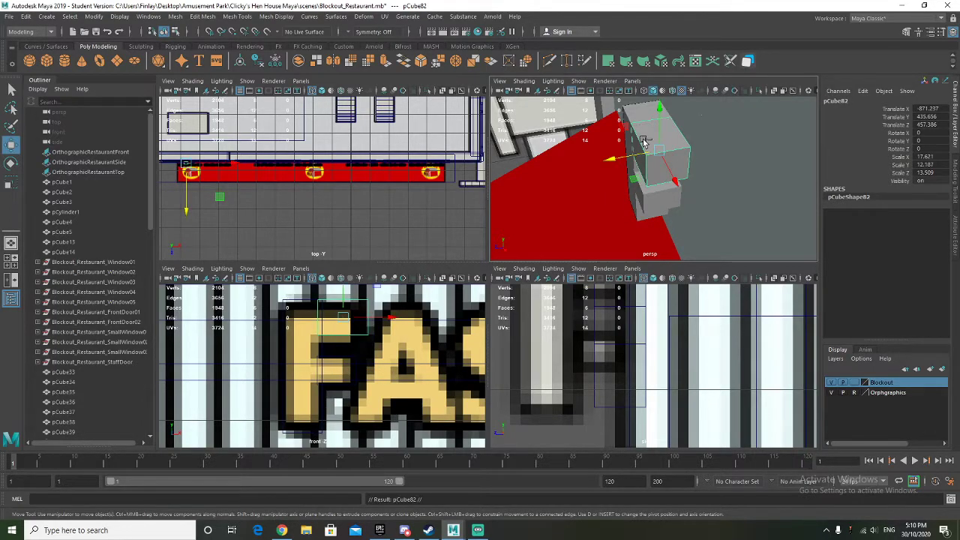
{"action": "key", "text": "r"}
{"action": "left_click_drag", "start_coordinate": [660, 151], "coordinate": [462, 143]}
{"action": "key", "text": "w"}
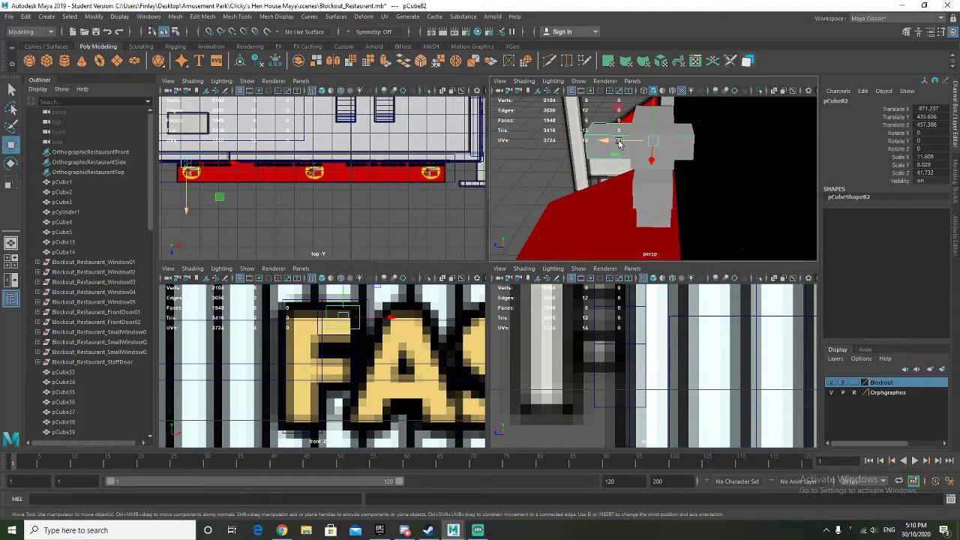
{"action": "left_click_drag", "start_coordinate": [619, 143], "coordinate": [682, 145]}
{"action": "key", "text": "r"}
{"action": "left_click_drag", "start_coordinate": [682, 144], "coordinate": [770, 186], "text": "alt"}
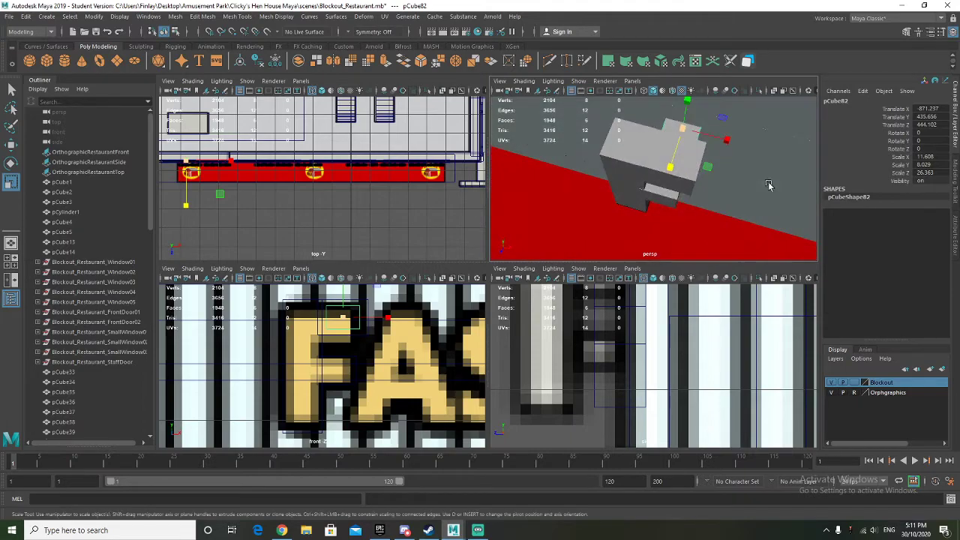
Step: Shift the rear support to about X -878.4 and narrow it to about 7.7 in X
{"action": "key", "text": "w"}
{"action": "left_click_drag", "start_coordinate": [727, 140], "coordinate": [701, 138]}
{"action": "left_click_drag", "start_coordinate": [698, 154], "coordinate": [692, 123], "text": "alt"}
{"action": "key", "text": "r"}
{"action": "left_click_drag", "start_coordinate": [642, 166], "coordinate": [548, 120], "text": "alt"}
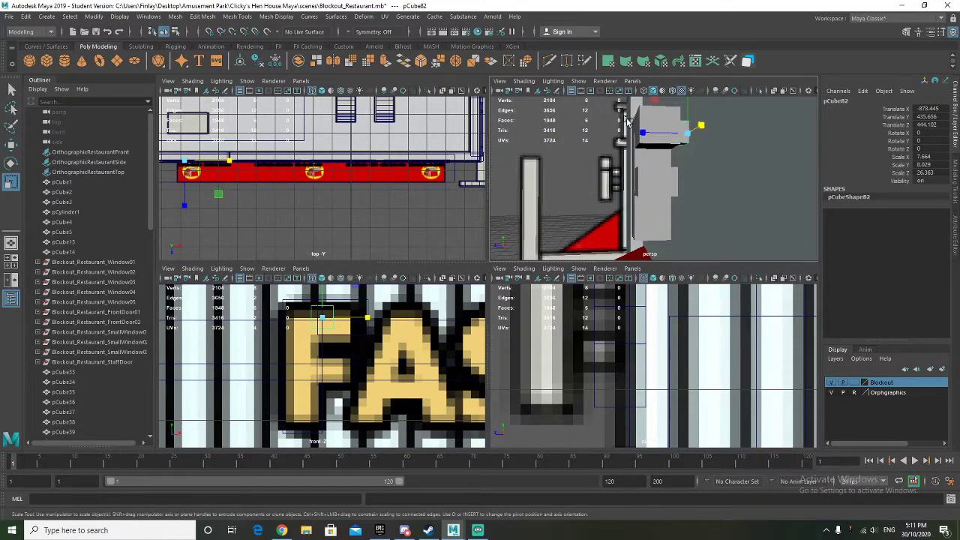
Step: Duplicate the rear support and lower the copy to about Y 416.5, behind the F's middle bar
{"action": "key", "text": "ctrl+d"}
{"action": "key", "text": "w"}
{"action": "left_click_drag", "start_coordinate": [691, 104], "coordinate": [652, 171]}
{"action": "left_click_drag", "start_coordinate": [740, 173], "coordinate": [608, 199], "text": "alt"}
{"action": "key", "text": "f"}
Step: Select the five cubes of the F, including both rear supports, and group them
{"action": "scroll", "coordinate": [79, 337], "scroll_direction": "down", "scroll_amount": 2}
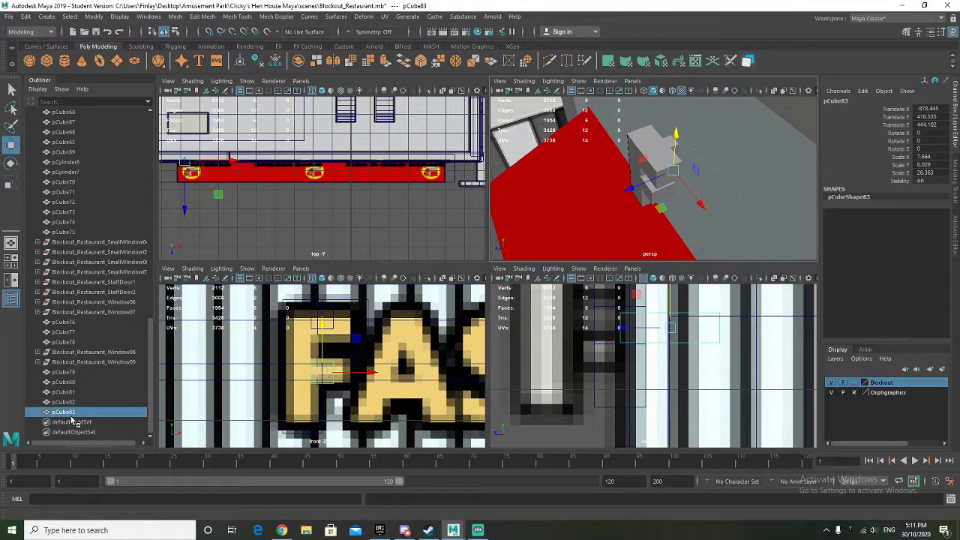
{"action": "left_click", "coordinate": [70, 374], "text": "shift"}
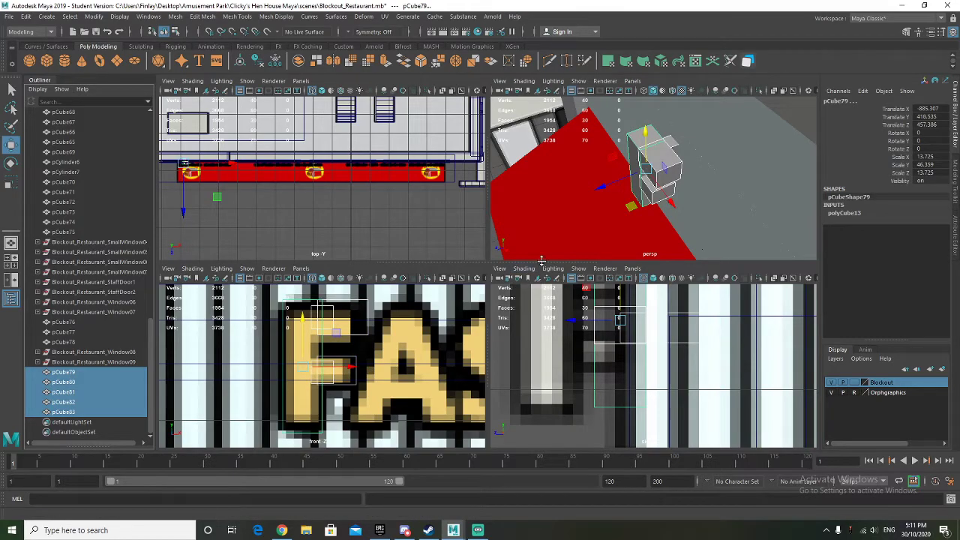
{"action": "key", "text": "ctrl+g"}
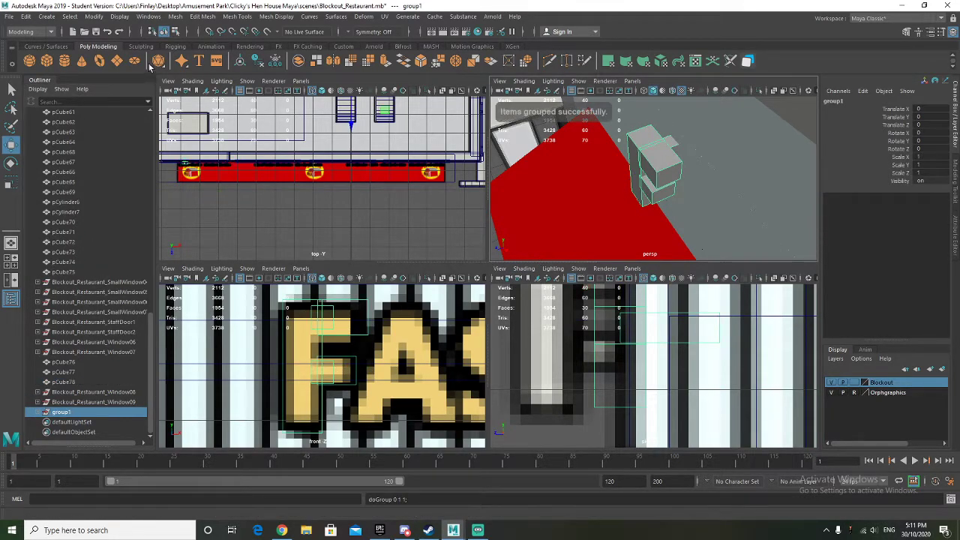
{"action": "scroll", "coordinate": [651, 183], "scroll_direction": "up", "scroll_amount": 3}
{"action": "left_click_drag", "start_coordinate": [653, 183], "coordinate": [639, 182], "text": "alt"}
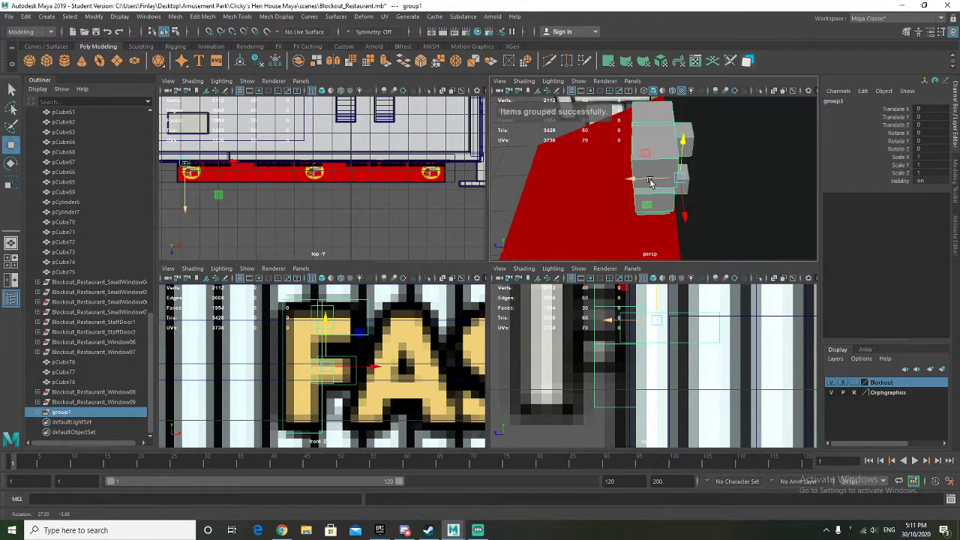
{"action": "left_click_drag", "start_coordinate": [684, 139], "coordinate": [688, 130]}
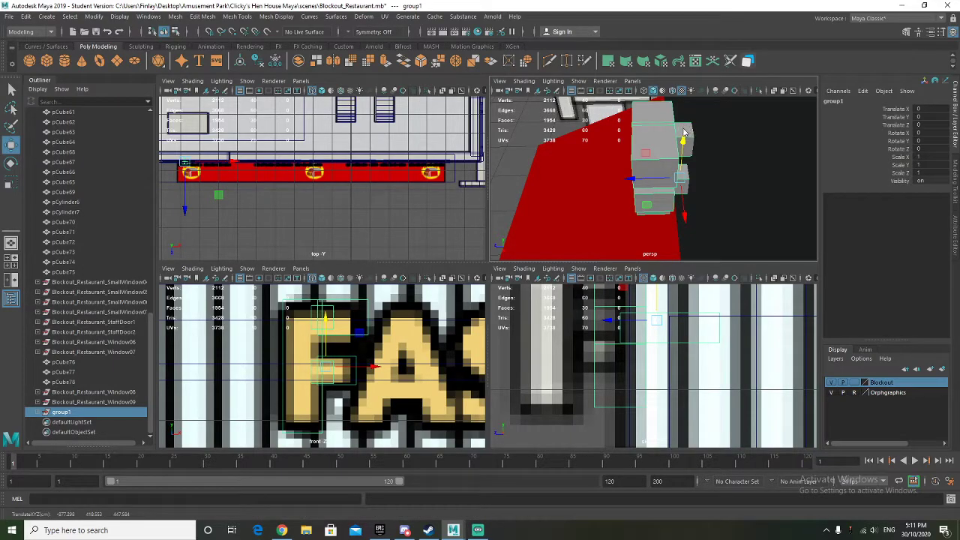
Step: Expand the new group and select the two rear support cubes inside it
{"action": "left_click", "coordinate": [39, 411]}
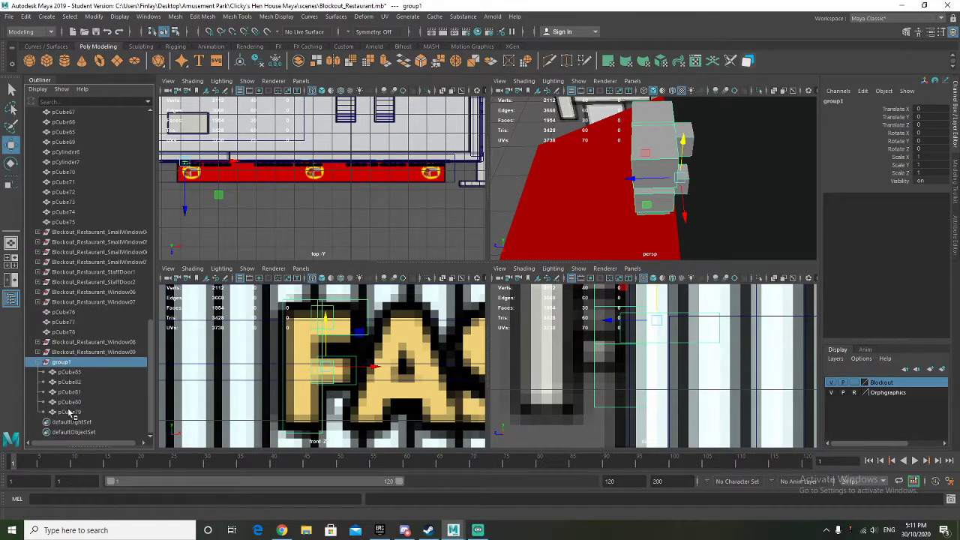
{"action": "left_click", "coordinate": [70, 411]}
{"action": "left_click", "coordinate": [75, 405], "text": "ctrl"}
{"action": "left_click", "coordinate": [69, 375]}
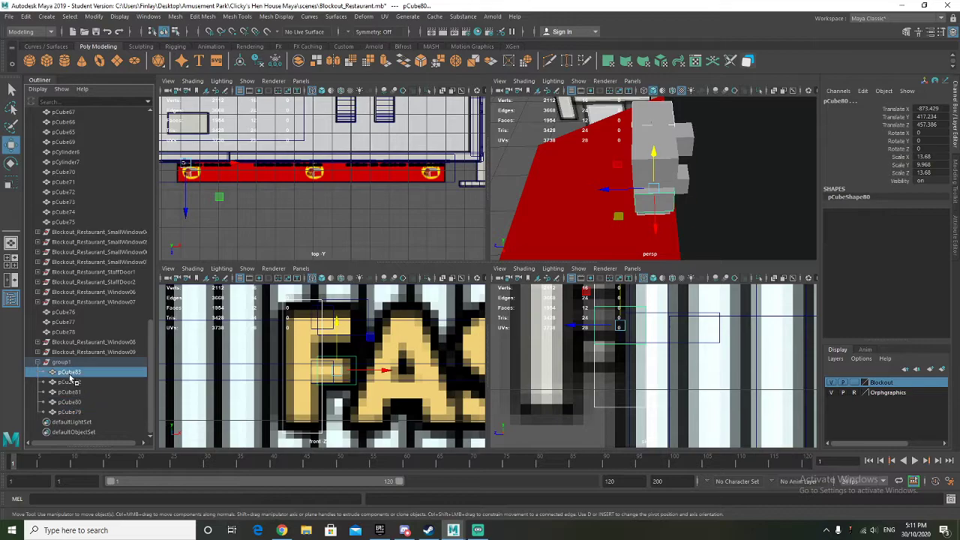
{"action": "left_click", "coordinate": [72, 384]}
{"action": "left_click", "coordinate": [74, 373], "text": "shift"}
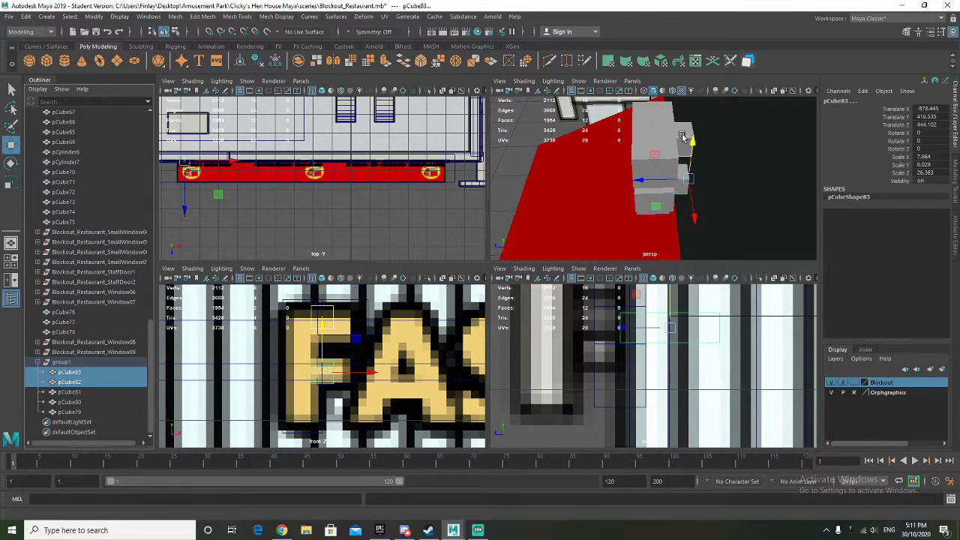
{"action": "right_click_drag", "start_coordinate": [682, 135], "coordinate": [770, 420]}
Step: Select the three front cubes of the F: the vertical stem, the top bar and the middle bar
{"action": "left_click_drag", "start_coordinate": [620, 192], "coordinate": [643, 191], "text": "alt"}
{"action": "left_click", "coordinate": [649, 126]}
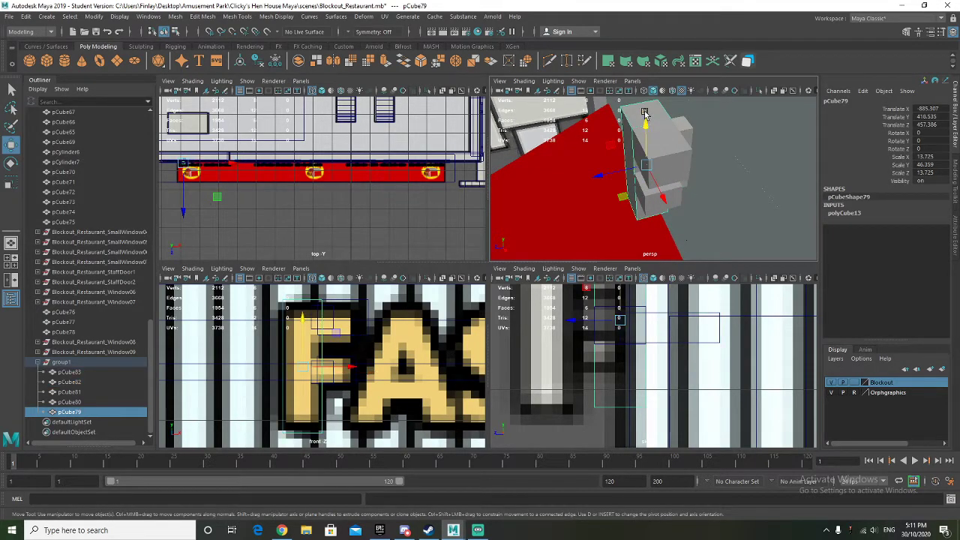
{"action": "left_click", "coordinate": [504, 155]}
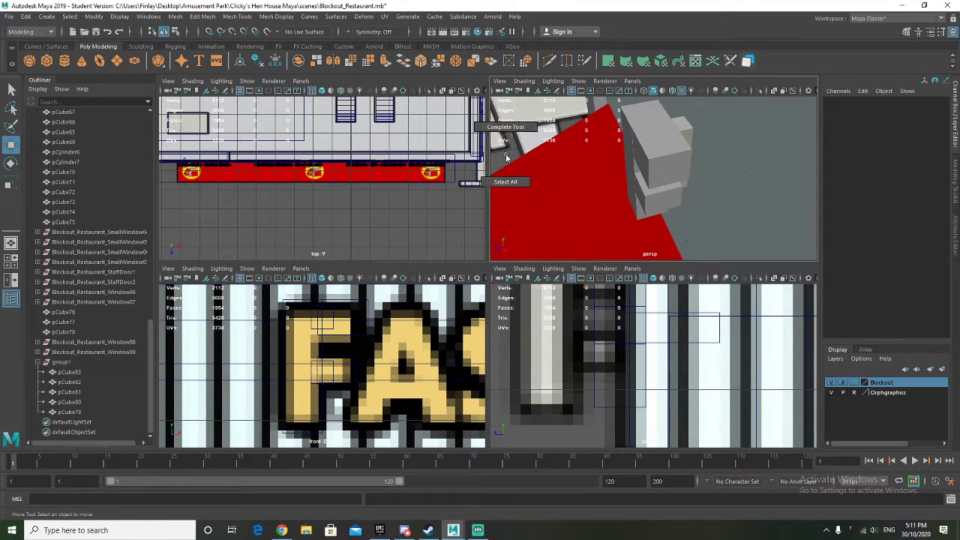
{"action": "left_click", "coordinate": [644, 121]}
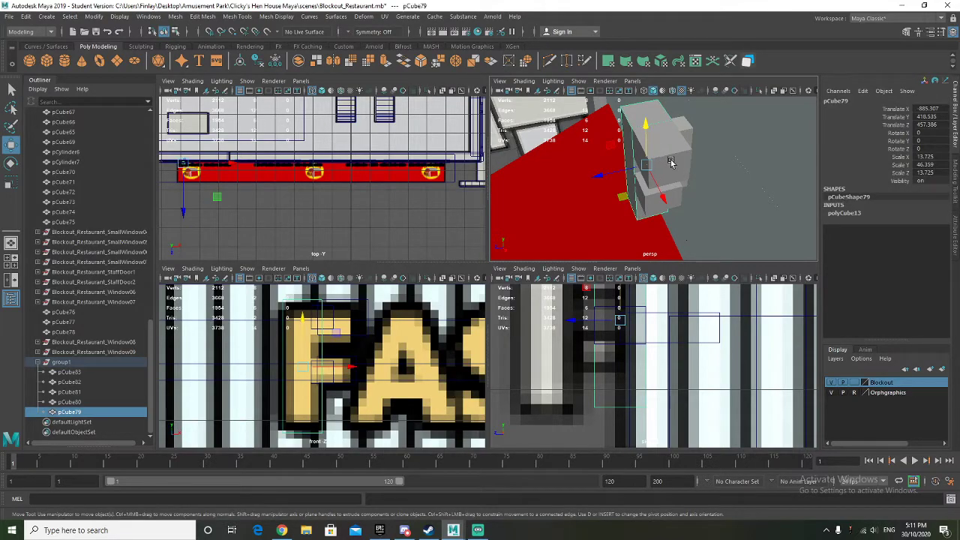
{"action": "left_click", "coordinate": [669, 158], "text": "shift"}
{"action": "left_click", "coordinate": [662, 204], "text": "shift"}
{"action": "key", "text": "q"}
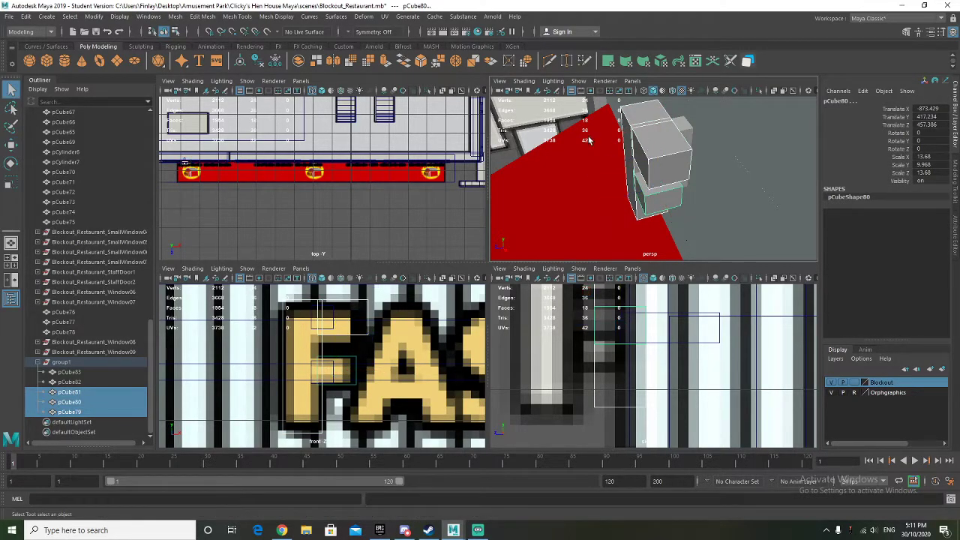
Step: Assign the existing Blockout_Metal_MAT material to every face of the F's three front cubes except their front-facing faces
{"action": "right_click_drag", "start_coordinate": [578, 127], "coordinate": [578, 153]}
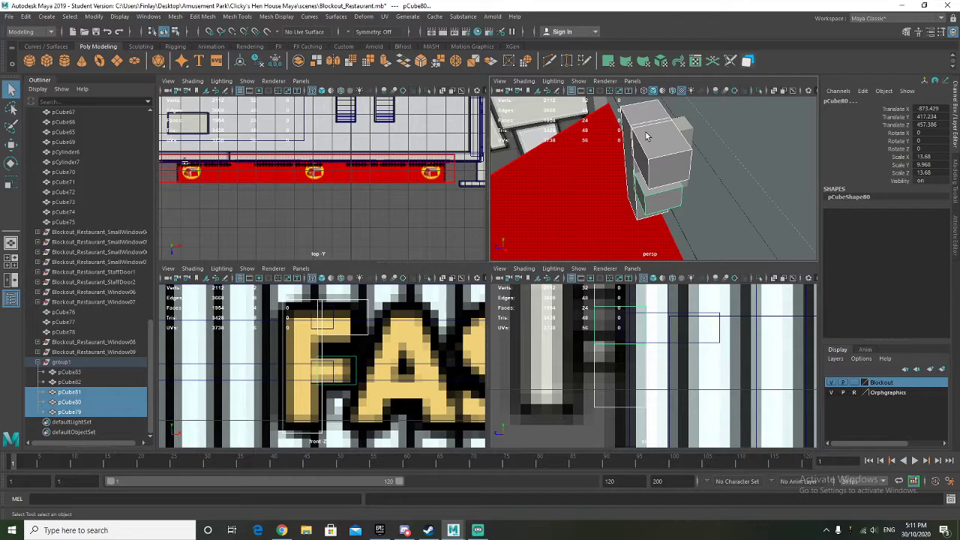
{"action": "right_click_drag", "start_coordinate": [646, 136], "coordinate": [659, 213]}
{"action": "left_click_drag", "start_coordinate": [671, 212], "coordinate": [655, 185], "text": "alt"}
{"action": "scroll", "coordinate": [699, 190], "scroll_direction": "down", "scroll_amount": 2}
{"action": "left_click_drag", "start_coordinate": [608, 128], "coordinate": [686, 218]}
{"action": "left_click", "coordinate": [643, 161], "text": "ctrl"}
{"action": "left_click", "coordinate": [662, 151], "text": "ctrl"}
{"action": "left_click", "coordinate": [660, 195], "text": "ctrl"}
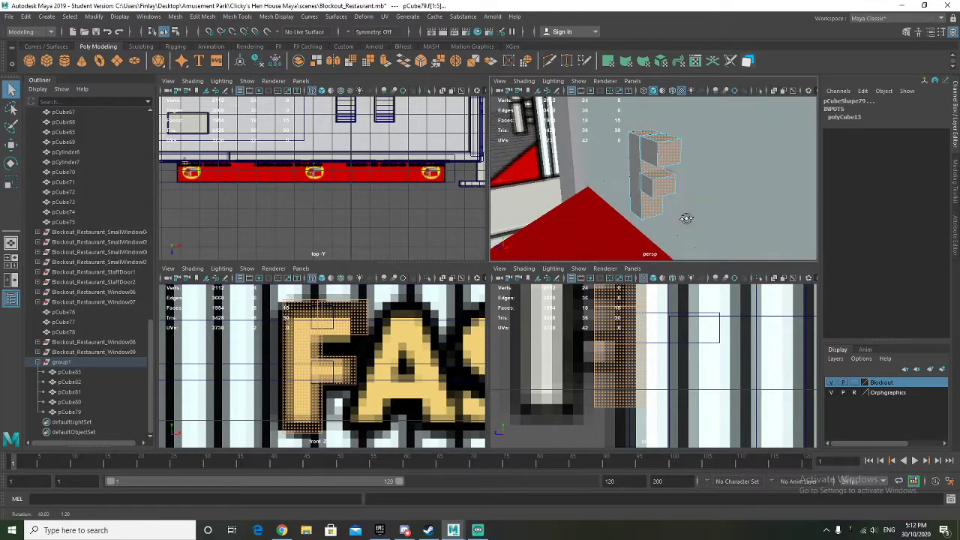
{"action": "right_click", "coordinate": [656, 146]}
{"action": "right_click_drag", "start_coordinate": [665, 145], "coordinate": [687, 424]}
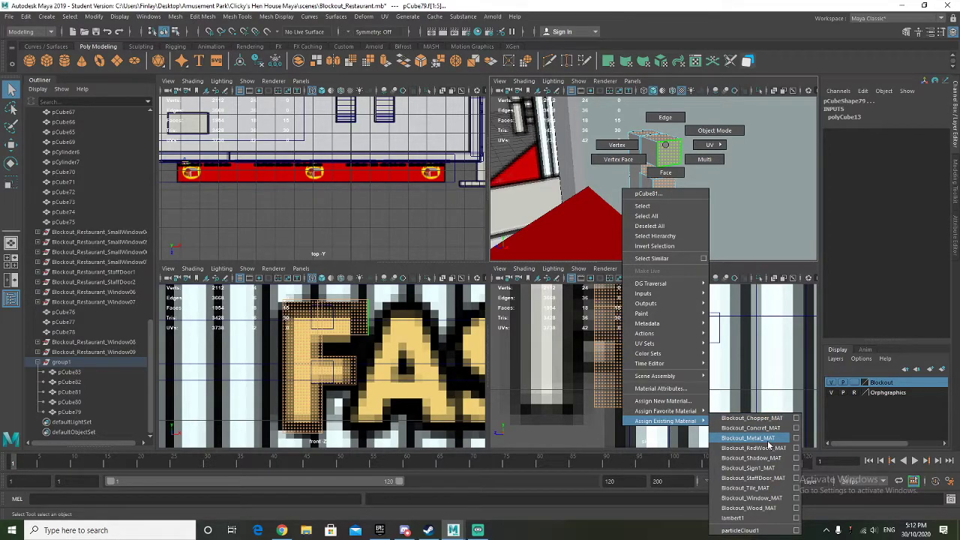
{"action": "right_click_drag", "start_coordinate": [767, 443], "coordinate": [765, 440]}
Step: Select the front faces of the F's stem, top bar and middle bar and assign them a new Lambert material
{"action": "left_click_drag", "start_coordinate": [690, 204], "coordinate": [745, 184], "text": "alt"}
{"action": "left_click", "coordinate": [669, 151]}
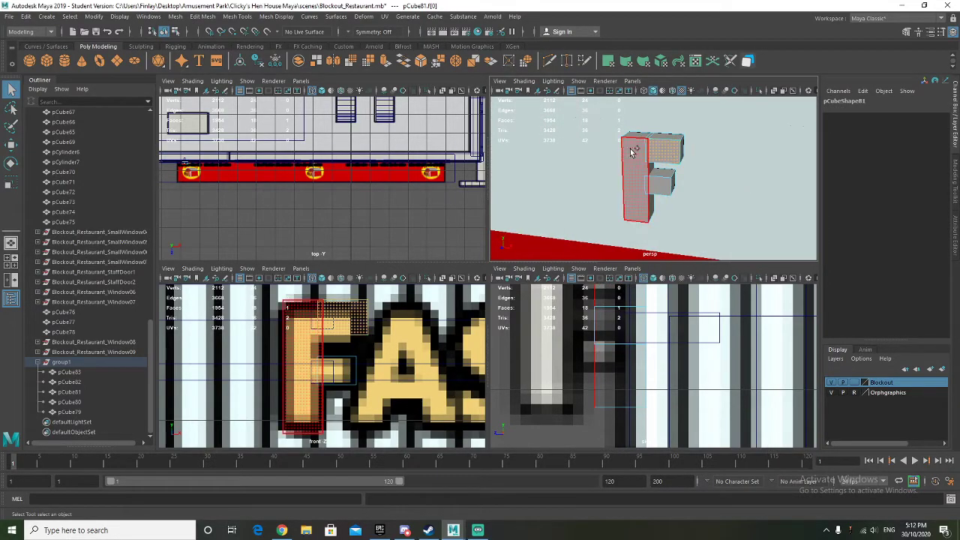
{"action": "left_click", "coordinate": [631, 149], "text": "shift"}
{"action": "left_click", "coordinate": [654, 183], "text": "shift"}
{"action": "right_click_drag", "start_coordinate": [635, 168], "coordinate": [645, 348]}
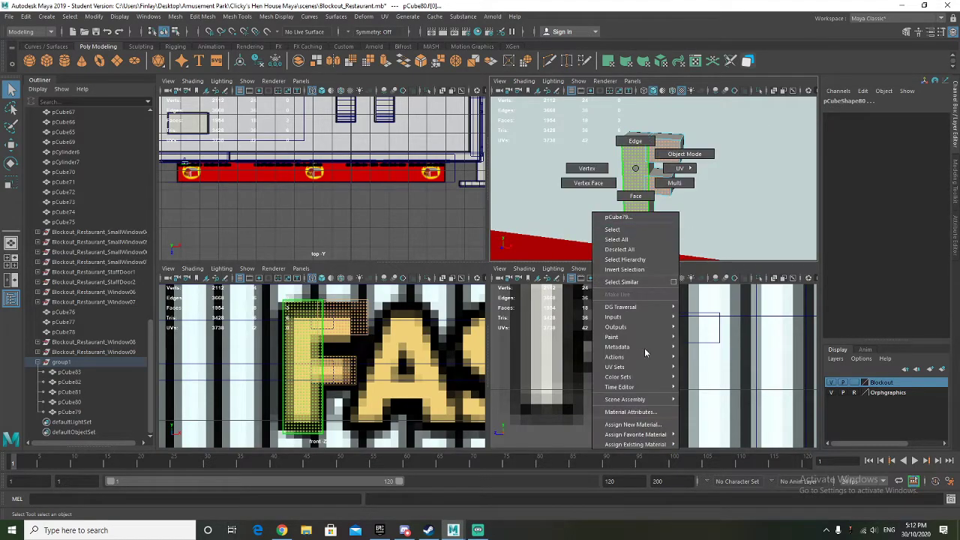
{"action": "left_click", "coordinate": [632, 424]}
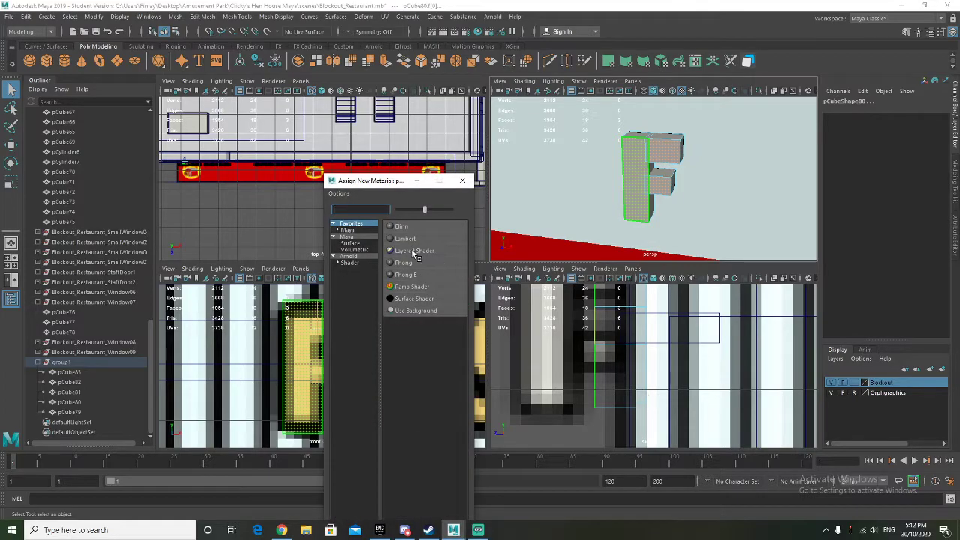
{"action": "left_click", "coordinate": [405, 238]}
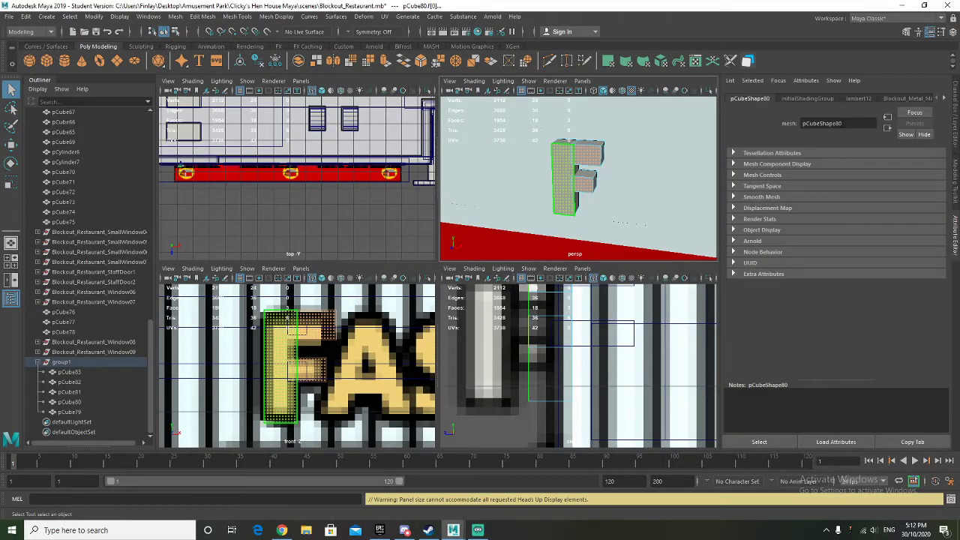
Step: Rename the new Lambert material to Blockout_Sign2_MAT
{"action": "left_click", "coordinate": [858, 99]}
{"action": "double_click", "coordinate": [846, 123]}
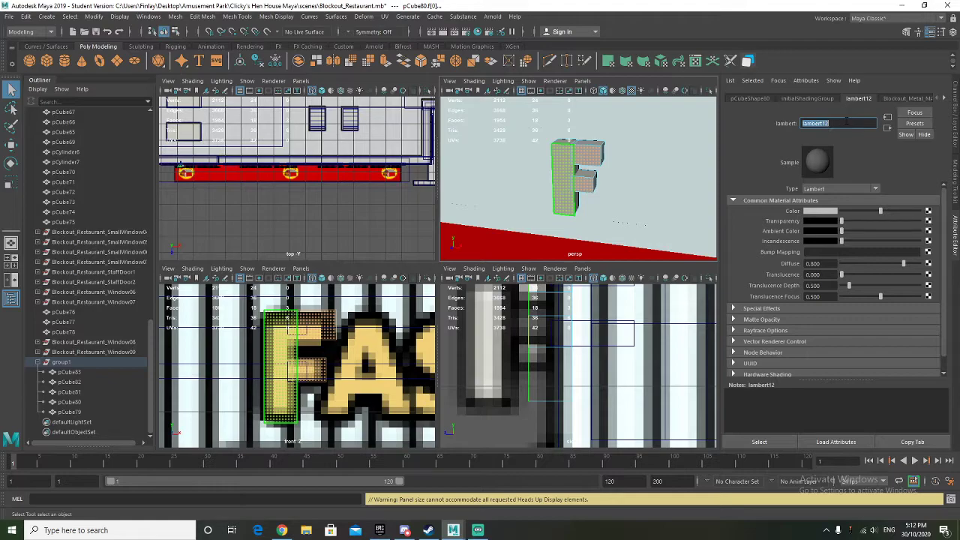
{"action": "mouse_move", "coordinate": [564, 162]}
{"action": "right_mouse_down"}
{"action": "mouse_move", "coordinate": [583, 444]}
{"action": "mouse_move", "coordinate": [432, 387]}
{"action": "mouse_move", "coordinate": [548, 163]}
{"action": "mouse_move", "coordinate": [566, 162]}
{"action": "right_mouse_up"}
{"action": "left_click", "coordinate": [843, 124]}
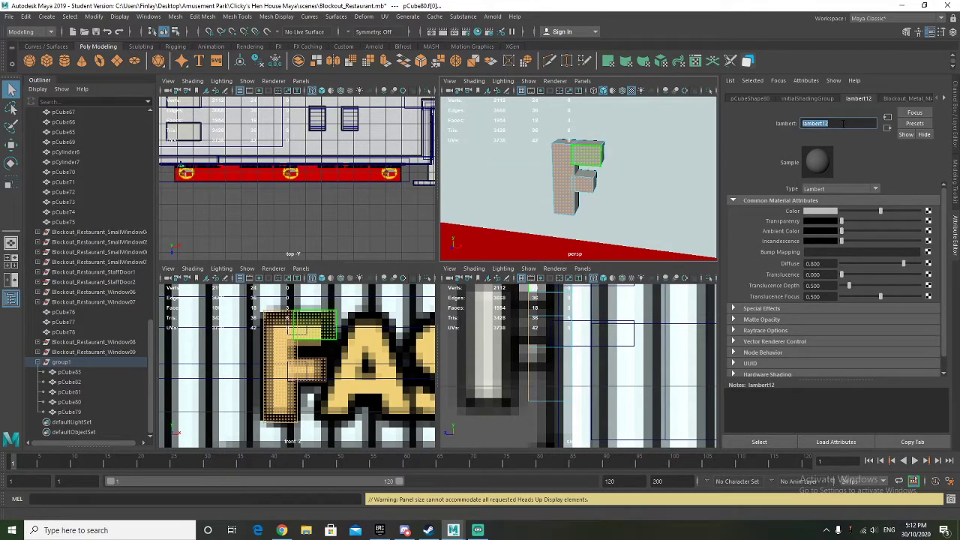
{"action": "type", "text": "Blockout_Sign2_MAT"}
{"action": "key", "text": "Return"}
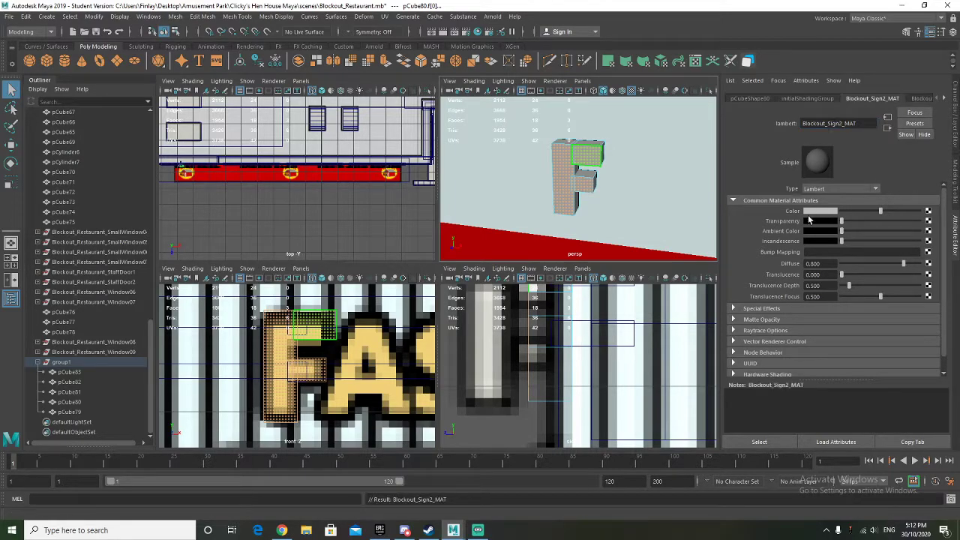
Step: Set the sign material's colour by sampling the yellow of the A in the front reference, and return the F to object mode
{"action": "left_click", "coordinate": [819, 211]}
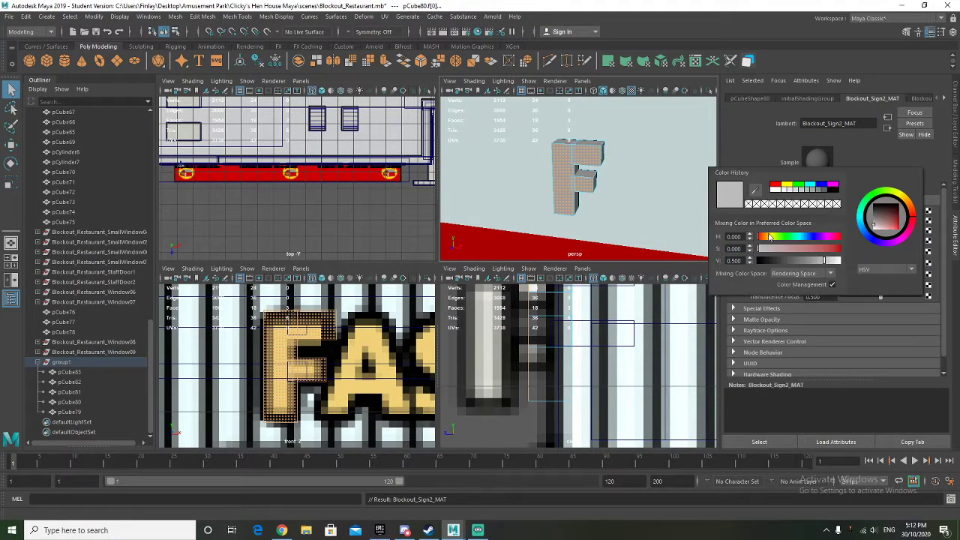
{"action": "left_click", "coordinate": [755, 190]}
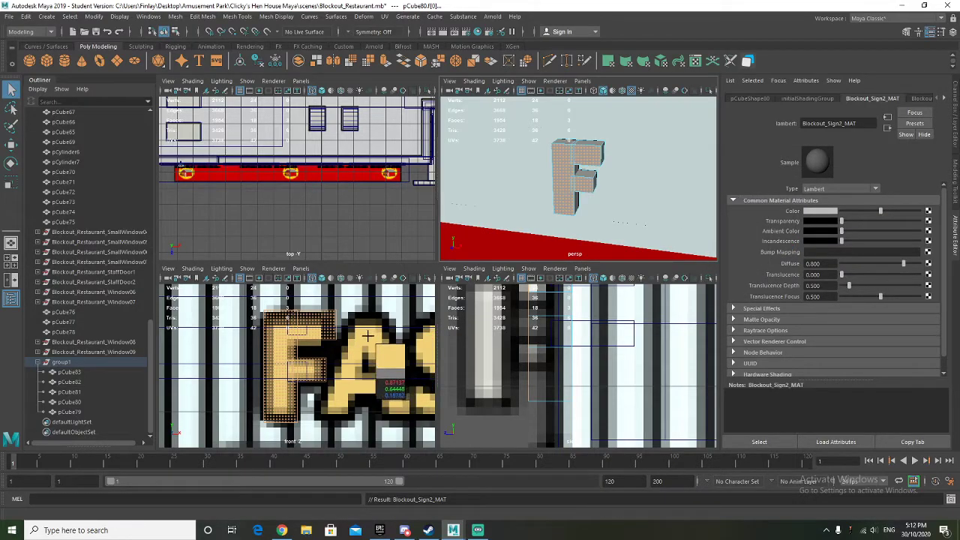
{"action": "left_click", "coordinate": [367, 335]}
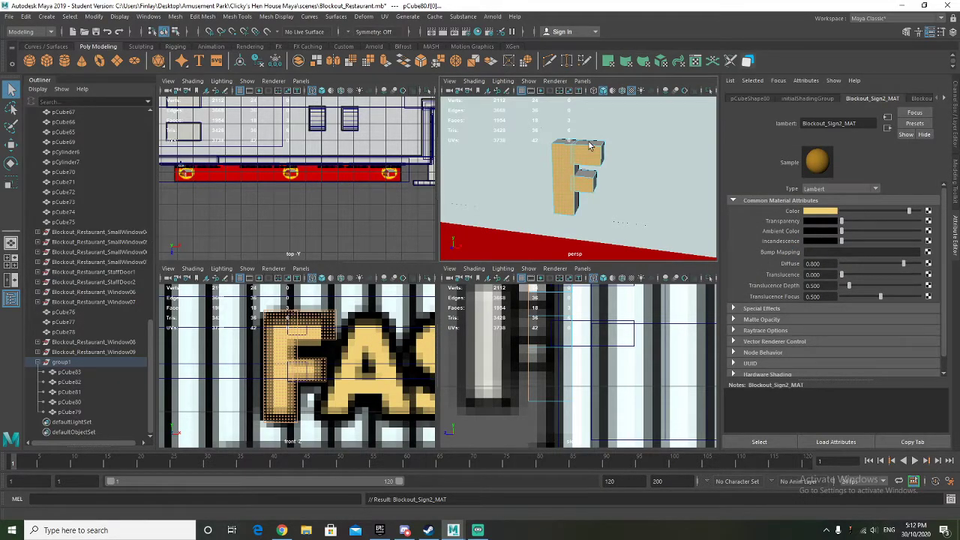
{"action": "right_click_drag", "start_coordinate": [567, 171], "coordinate": [597, 155]}
{"action": "left_click", "coordinate": [643, 163]}
{"action": "scroll", "coordinate": [608, 188], "scroll_direction": "down", "scroll_amount": 5}
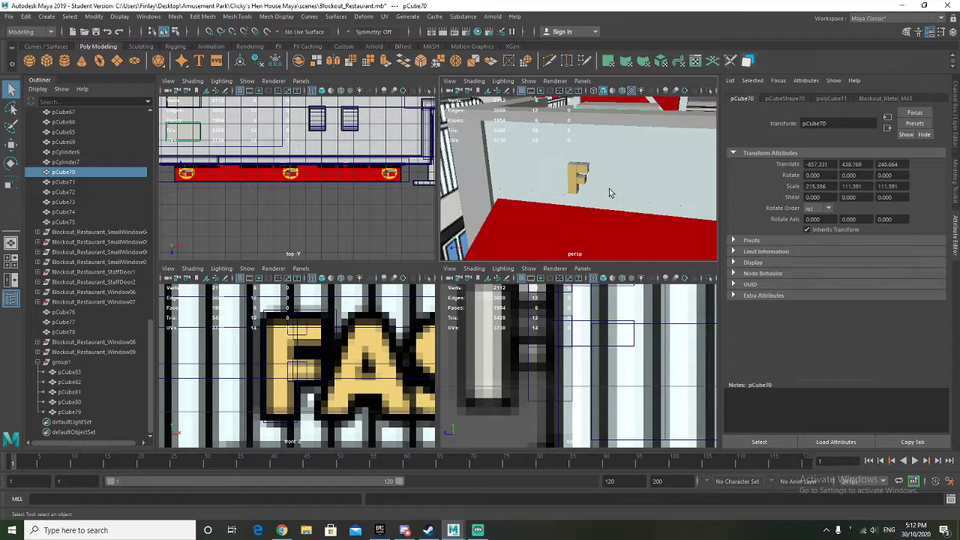
Step: Select the F's top and middle bars and nudge them along Z to about 457.47
{"action": "left_click_drag", "start_coordinate": [608, 194], "coordinate": [566, 220], "text": "alt"}
{"action": "scroll", "coordinate": [583, 195], "scroll_direction": "up", "scroll_amount": 8}
{"action": "left_click", "coordinate": [603, 211]}
{"action": "left_click", "coordinate": [591, 211], "text": "shift"}
{"action": "key", "text": "w"}
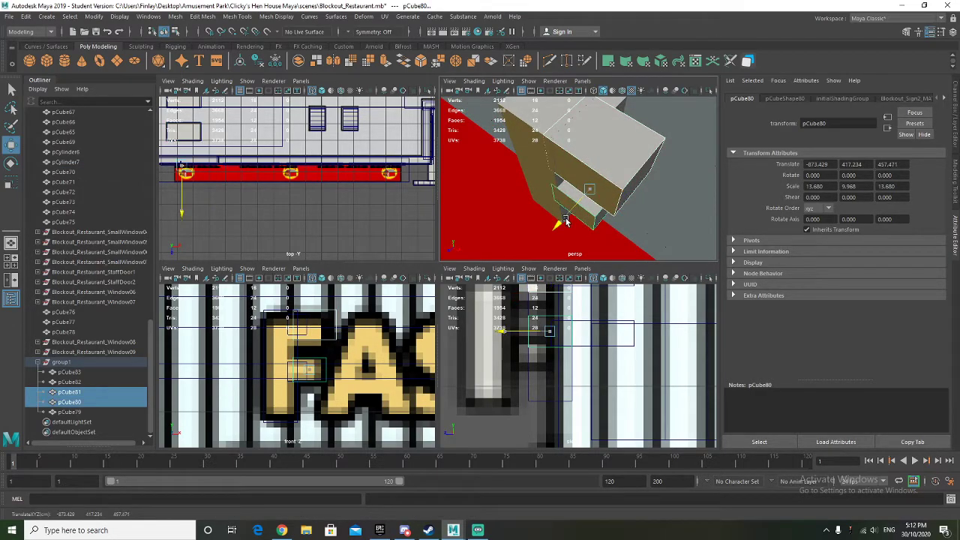
Step: Select only the F's middle bar and fine-tune its depth to about Z 457.42
{"action": "left_click", "coordinate": [503, 200]}
{"action": "scroll", "coordinate": [569, 201], "scroll_direction": "up", "scroll_amount": 3}
{"action": "left_click", "coordinate": [569, 210]}
{"action": "key", "text": "f"}
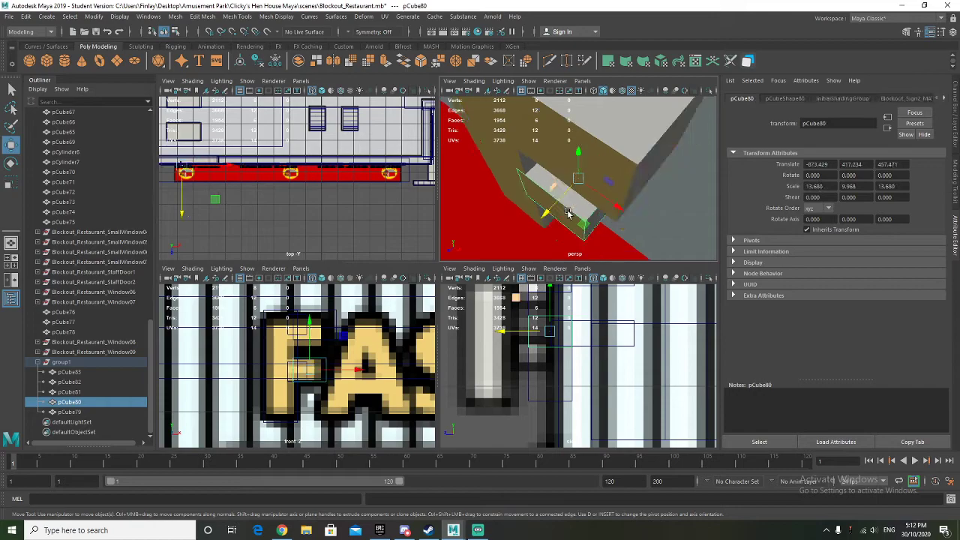
{"action": "scroll", "coordinate": [562, 215], "scroll_direction": "up", "scroll_amount": 5}
{"action": "mouse_move", "coordinate": [562, 217]}
{"action": "left_mouse_down", "text": "alt"}
{"action": "mouse_move", "coordinate": [615, 212]}
{"action": "mouse_move", "coordinate": [579, 217]}
{"action": "left_mouse_up", "text": "alt"}
{"action": "scroll", "coordinate": [569, 205], "scroll_direction": "down", "scroll_amount": 3}
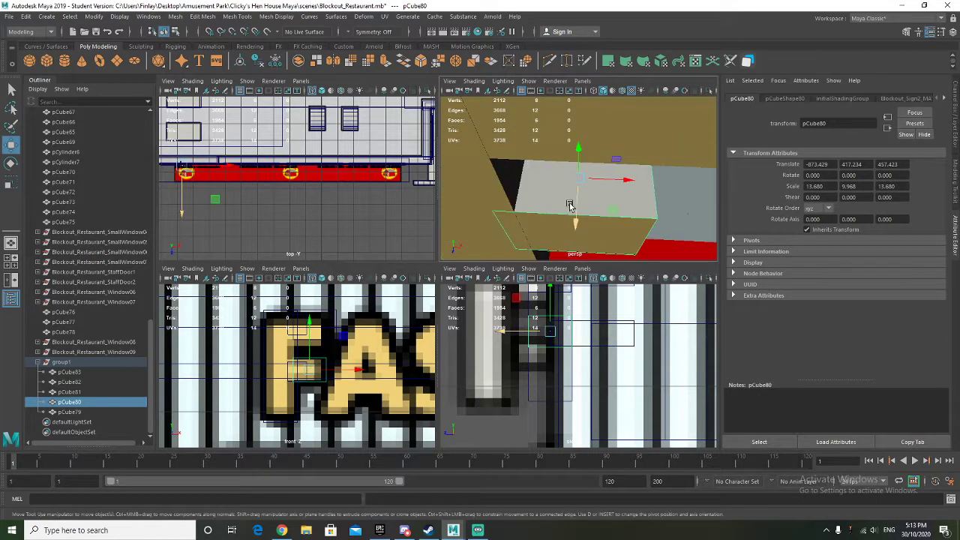
Step: Nudge the F's top bar slightly along Z to refine its depth against the stem, and clear the selection
{"action": "left_click", "coordinate": [532, 129]}
{"action": "key", "text": "f"}
{"action": "scroll", "coordinate": [566, 177], "scroll_direction": "up", "scroll_amount": 4}
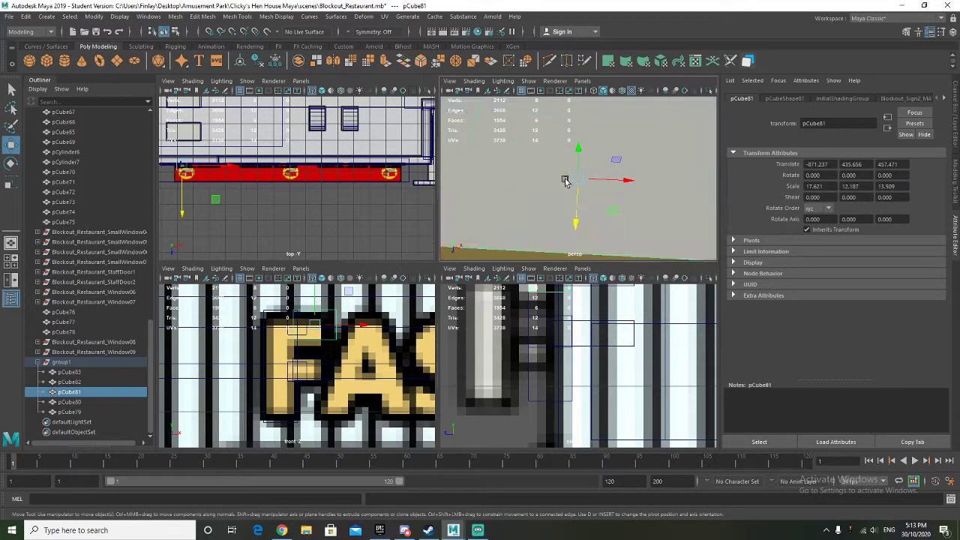
{"action": "scroll", "coordinate": [566, 181], "scroll_direction": "down", "scroll_amount": 2}
{"action": "left_click_drag", "start_coordinate": [577, 200], "coordinate": [598, 196]}
{"action": "scroll", "coordinate": [576, 209], "scroll_direction": "down", "scroll_amount": 5}
{"action": "scroll", "coordinate": [580, 184], "scroll_direction": "down", "scroll_amount": 10}
{"action": "left_click", "coordinate": [662, 108]}
{"action": "scroll", "coordinate": [321, 396], "scroll_direction": "down", "scroll_amount": 3}
{"action": "scroll", "coordinate": [321, 397], "scroll_direction": "down", "scroll_amount": 1}
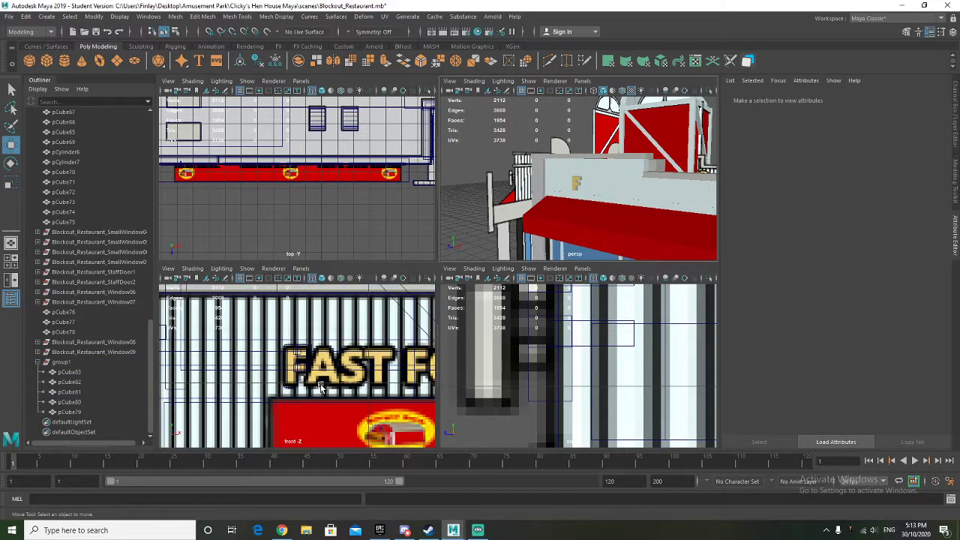
Step: Collapse the F's group and rename it Blockout_Restaurant_SignF01
{"action": "left_click", "coordinate": [37, 363]}
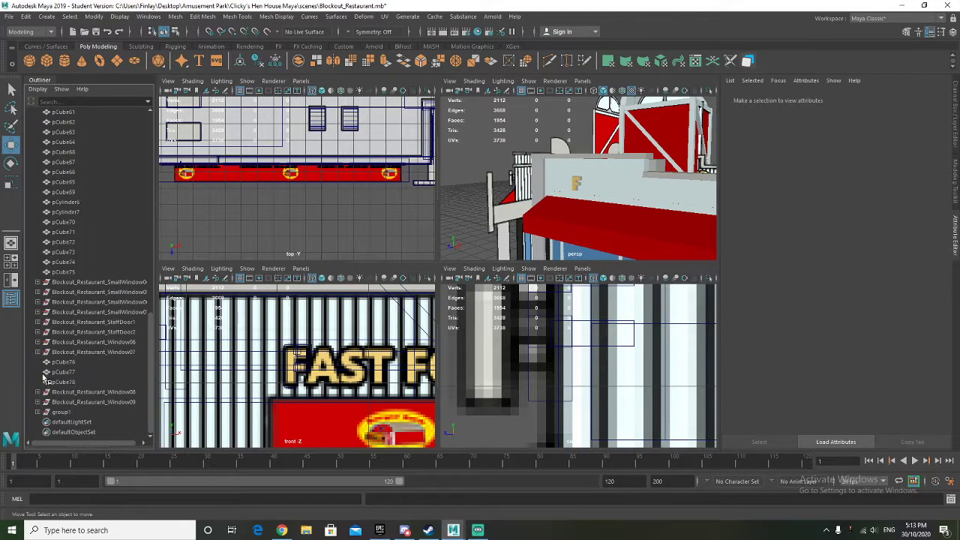
{"action": "left_click", "coordinate": [61, 412]}
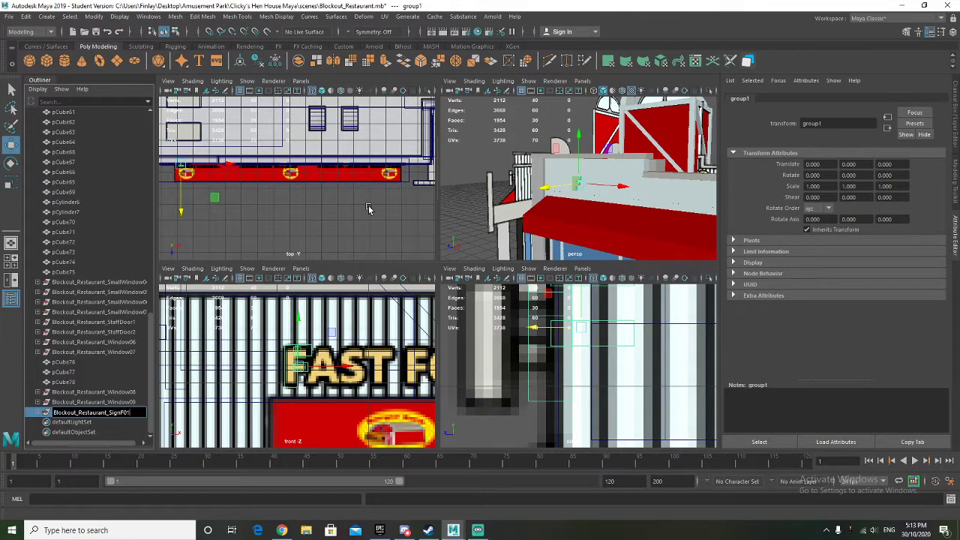
{"action": "key", "text": "Return"}
Step: Duplicate the F group and move the copy about 130.5 units along X onto the F of FOOD
{"action": "scroll", "coordinate": [338, 399], "scroll_direction": "down", "scroll_amount": 2}
{"action": "scroll", "coordinate": [364, 390], "scroll_direction": "up", "scroll_amount": 4}
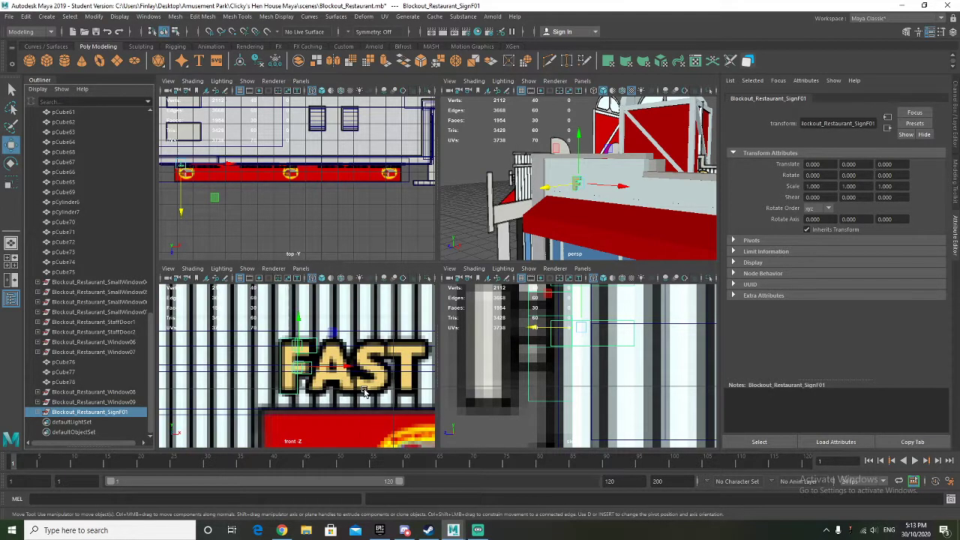
{"action": "middle_click_drag", "start_coordinate": [356, 391], "coordinate": [275, 388], "text": "alt"}
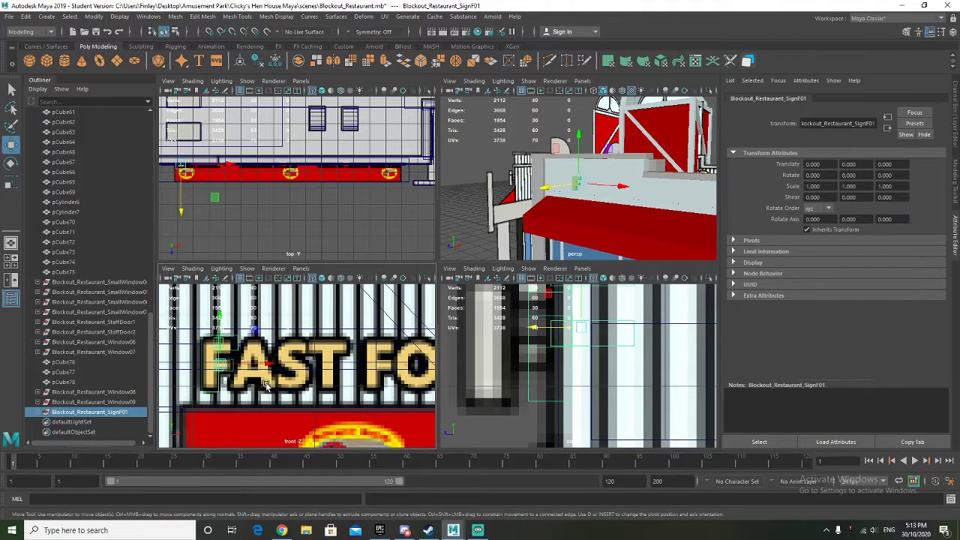
{"action": "key", "text": "ctrl+d"}
{"action": "left_click_drag", "start_coordinate": [266, 363], "coordinate": [425, 364]}
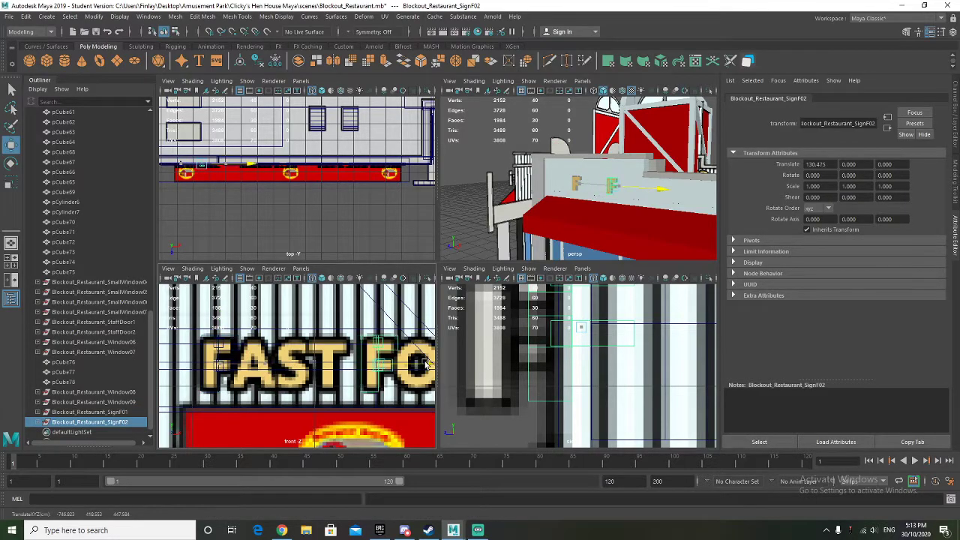
{"action": "middle_click_drag", "start_coordinate": [404, 375], "coordinate": [297, 365], "text": "alt"}
{"action": "scroll", "coordinate": [323, 369], "scroll_direction": "down", "scroll_amount": 5}
{"action": "key", "text": "ctrl+d"}
{"action": "left_click_drag", "start_coordinate": [279, 366], "coordinate": [391, 366]}
{"action": "middle_click_drag", "start_coordinate": [391, 366], "coordinate": [273, 365], "text": "alt"}
{"action": "scroll", "coordinate": [273, 365], "scroll_direction": "down", "scroll_amount": 5}
{"action": "middle_click_drag", "start_coordinate": [431, 369], "coordinate": [472, 377], "text": "alt"}
{"action": "scroll", "coordinate": [279, 384], "scroll_direction": "up", "scroll_amount": 4}
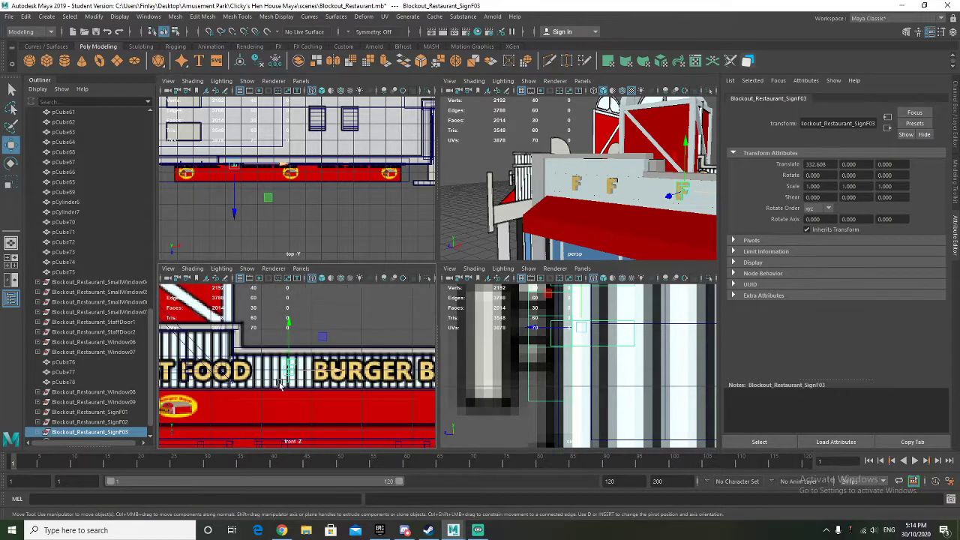
{"action": "key", "text": "Delete"}
{"action": "scroll", "coordinate": [273, 381], "scroll_direction": "up", "scroll_amount": 3}
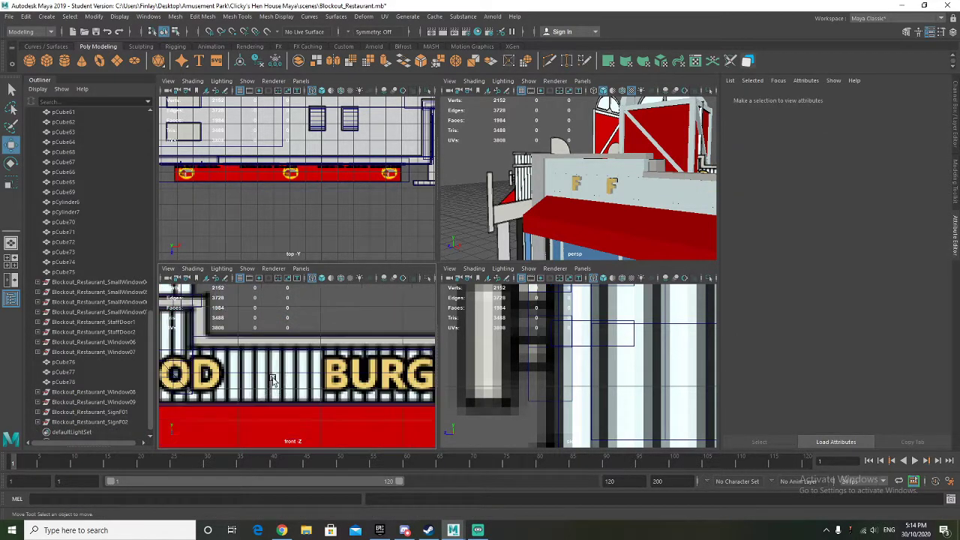
{"action": "middle_click_drag", "start_coordinate": [246, 375], "coordinate": [384, 370], "text": "alt"}
{"action": "middle_click_drag", "start_coordinate": [281, 374], "coordinate": [312, 366], "text": "alt"}
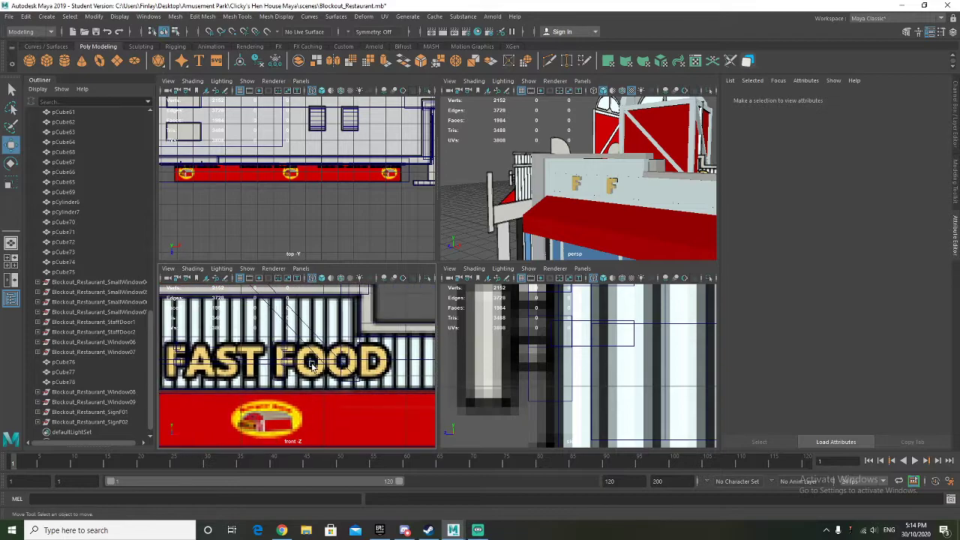
{"action": "scroll", "coordinate": [250, 372], "scroll_direction": "up", "scroll_amount": 2}
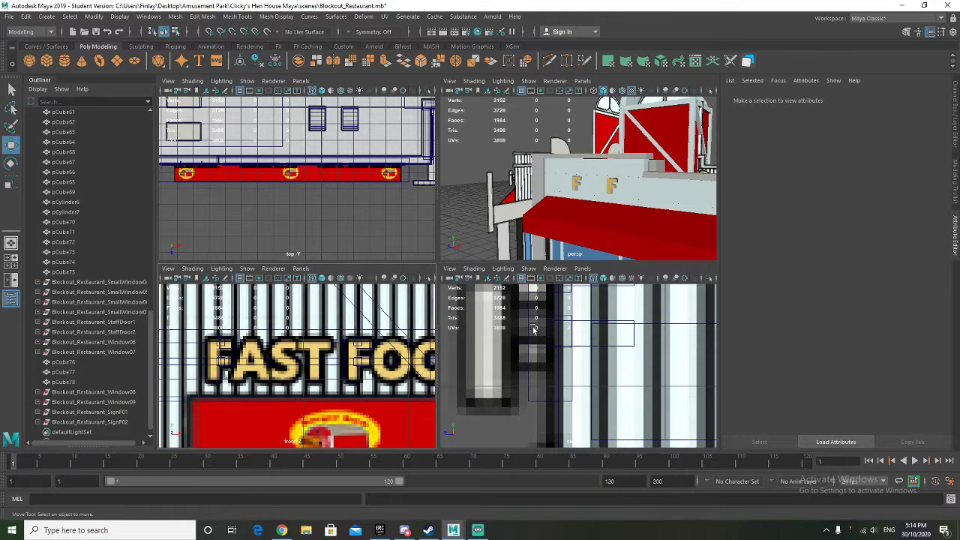
{"action": "scroll", "coordinate": [524, 352], "scroll_direction": "down", "scroll_amount": 4}
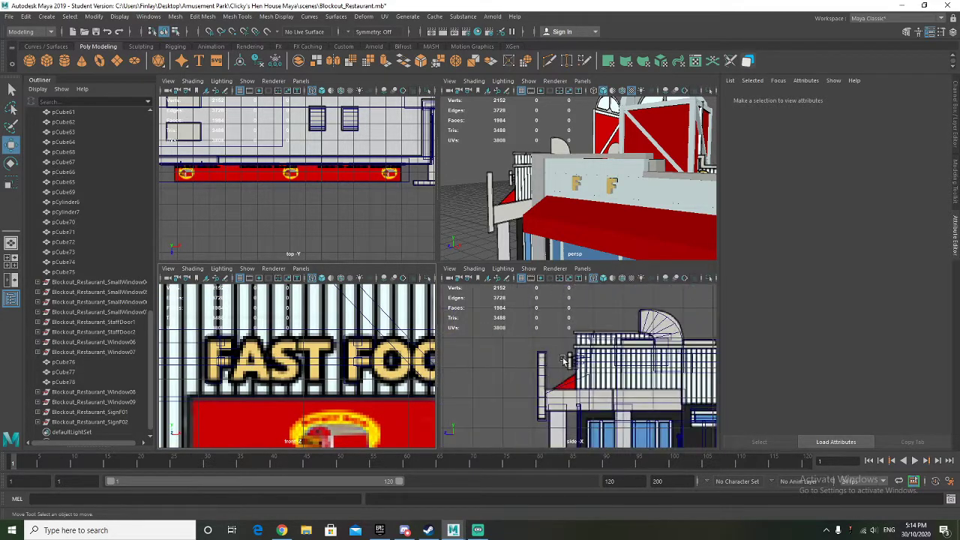
{"action": "middle_click_drag", "start_coordinate": [575, 365], "coordinate": [488, 329], "text": "alt"}
{"action": "left_click", "coordinate": [49, 63]}
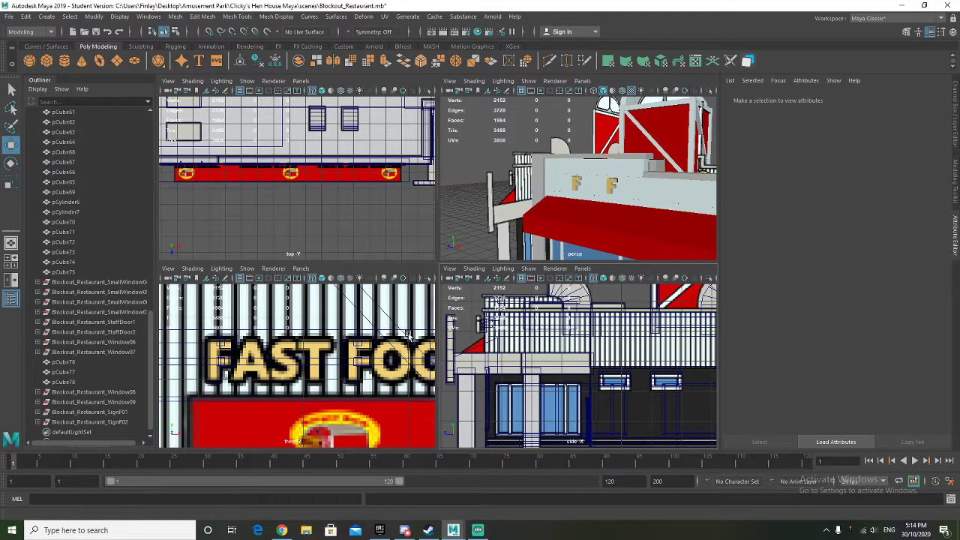
{"action": "middle_click_drag", "start_coordinate": [572, 394], "coordinate": [582, 362], "text": "alt"}
{"action": "left_click_drag", "start_coordinate": [597, 385], "coordinate": [444, 257]}
{"action": "scroll", "coordinate": [533, 357], "scroll_direction": "up", "scroll_amount": 3}
{"action": "middle_click_drag", "start_coordinate": [494, 308], "coordinate": [586, 392], "text": "alt"}
{"action": "scroll", "coordinate": [533, 357], "scroll_direction": "up", "scroll_amount": 3}
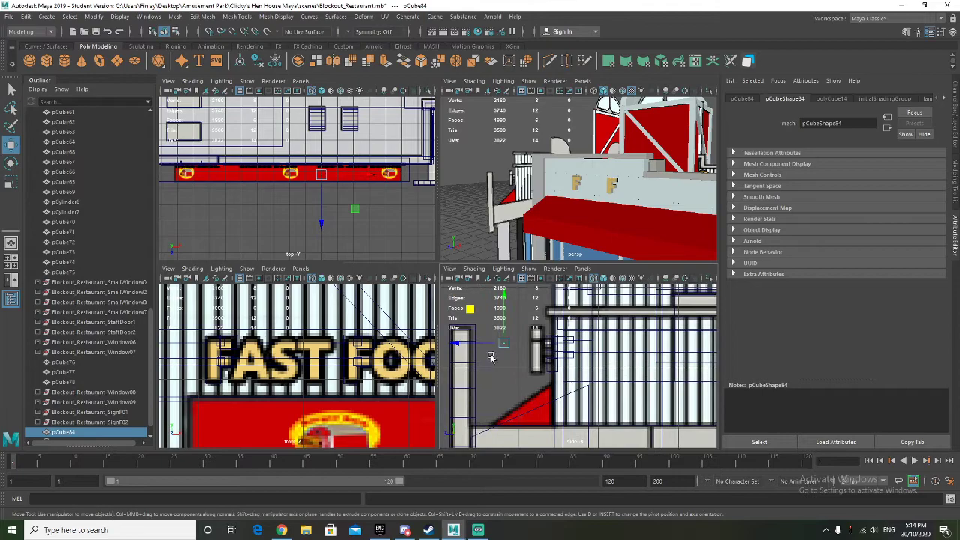
{"action": "left_click_drag", "start_coordinate": [472, 309], "coordinate": [518, 315]}
{"action": "scroll", "coordinate": [565, 380], "scroll_direction": "up", "scroll_amount": 3}
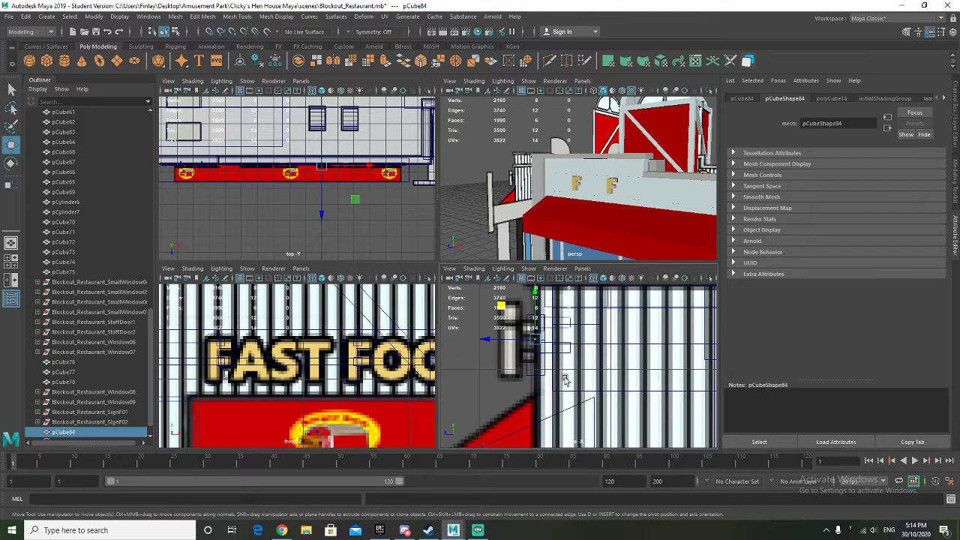
{"action": "key", "text": "Delete"}
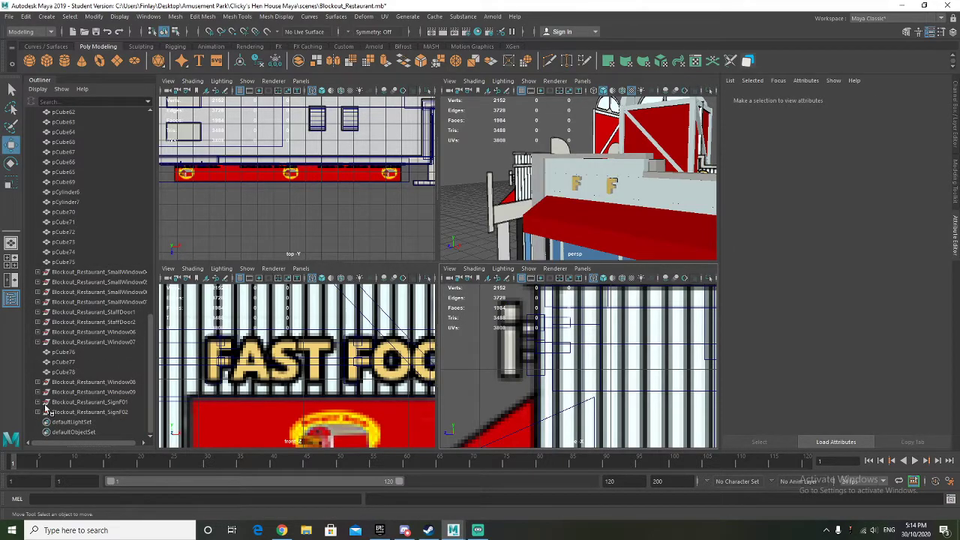
Step: Duplicate the stem cube of Blockout_Restaurant_SignF01, take the copy out of the group, and move it along X onto the A of FAST
{"action": "left_click", "coordinate": [38, 402]}
{"action": "left_click", "coordinate": [69, 402]}
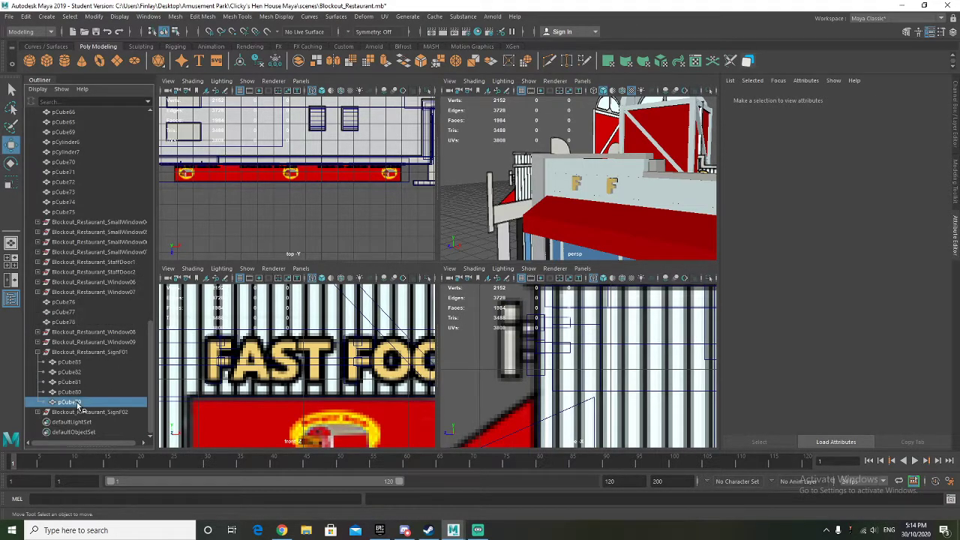
{"action": "key", "text": "ctrl+d"}
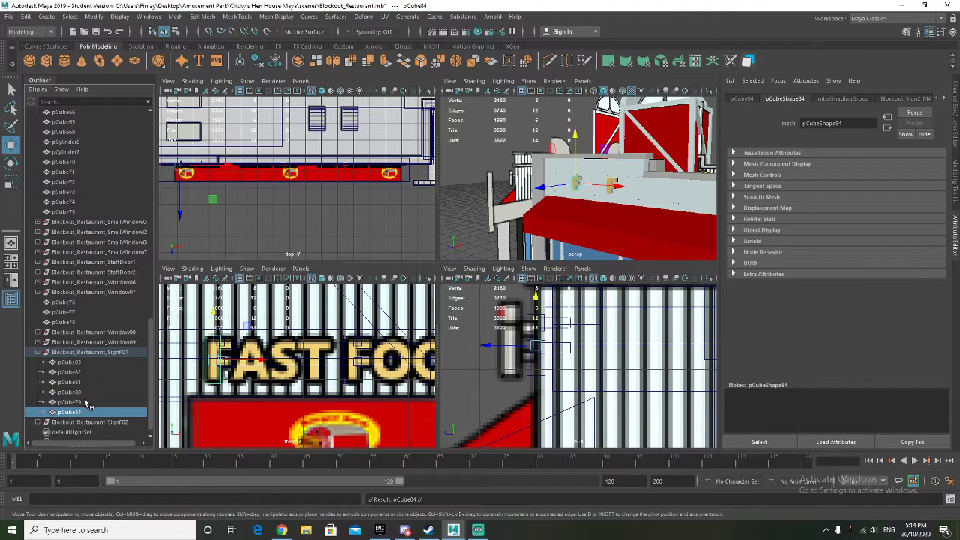
{"action": "middle_click_drag", "start_coordinate": [89, 431], "coordinate": [89, 430]}
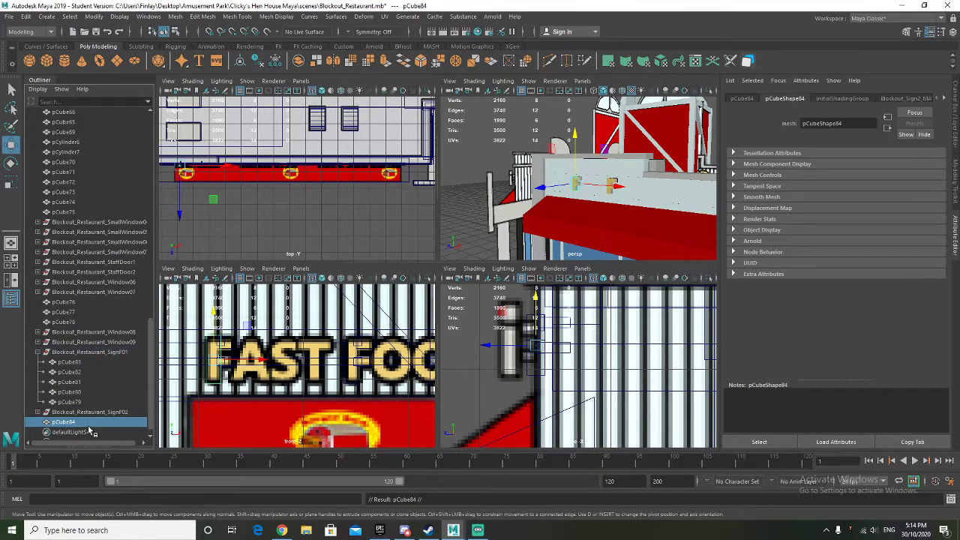
{"action": "left_click", "coordinate": [38, 352]}
{"action": "left_click_drag", "start_coordinate": [241, 360], "coordinate": [283, 359]}
{"action": "scroll", "coordinate": [279, 361], "scroll_direction": "up", "scroll_amount": 5}
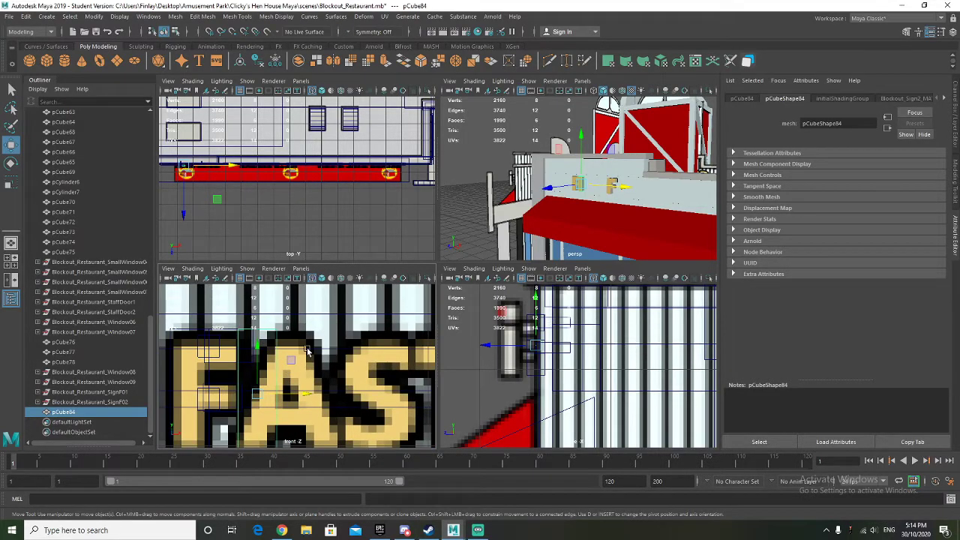
Step: Shift the copied stem's top vertices along X so it slants like the left leg of the A in the reference
{"action": "right_click", "coordinate": [265, 334]}
{"action": "right_click_drag", "start_coordinate": [326, 241], "coordinate": [225, 257]}
{"action": "left_click_drag", "start_coordinate": [226, 312], "coordinate": [338, 336]}
{"action": "middle_click_drag", "start_coordinate": [362, 391], "coordinate": [375, 349], "text": "alt"}
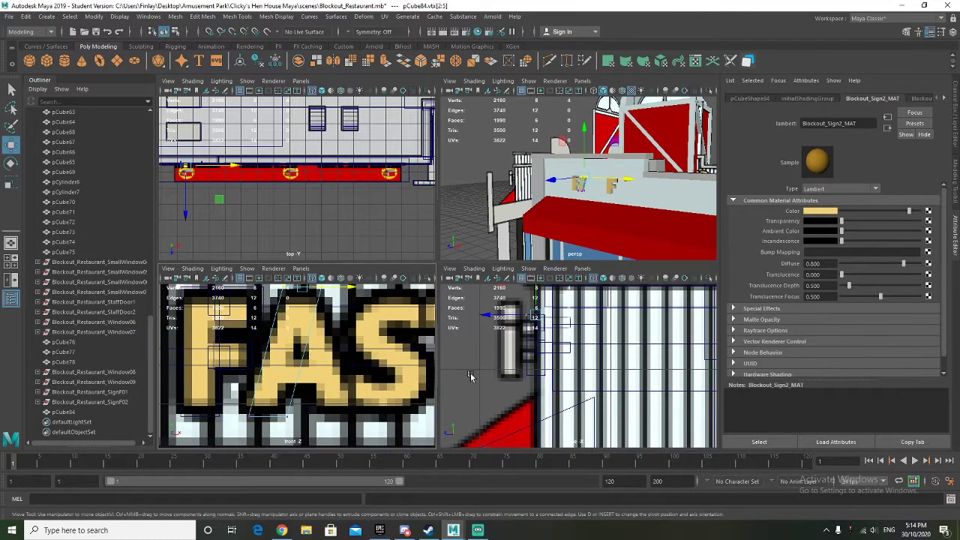
{"action": "scroll", "coordinate": [549, 237], "scroll_direction": "up", "scroll_amount": 5}
{"action": "left_click_drag", "start_coordinate": [553, 236], "coordinate": [622, 220], "text": "alt"}
{"action": "scroll", "coordinate": [606, 222], "scroll_direction": "up", "scroll_amount": 3}
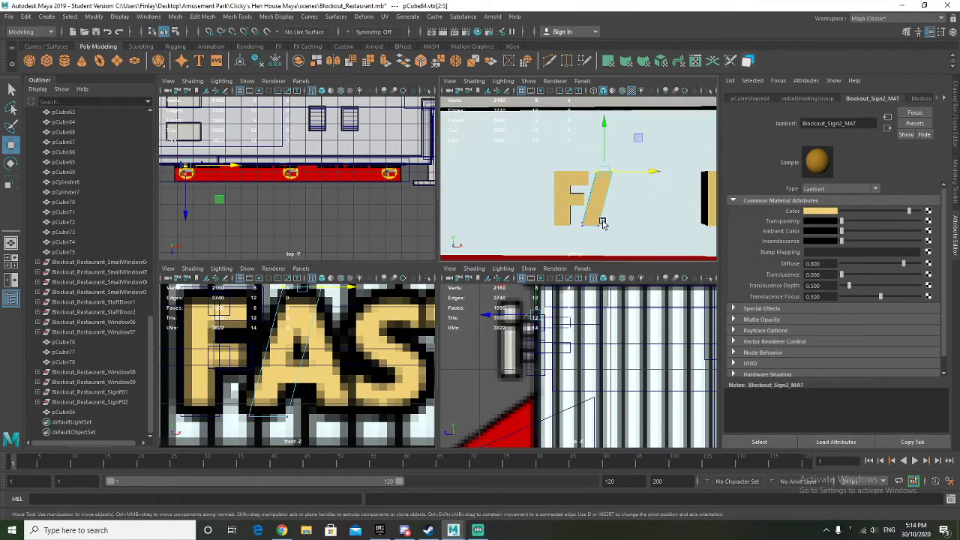
Step: Return to object mode, centre the slanted leg's pivot, and duplicate the leg, moving the copy along X to about -837.119
{"action": "right_click_drag", "start_coordinate": [297, 322], "coordinate": [349, 237]}
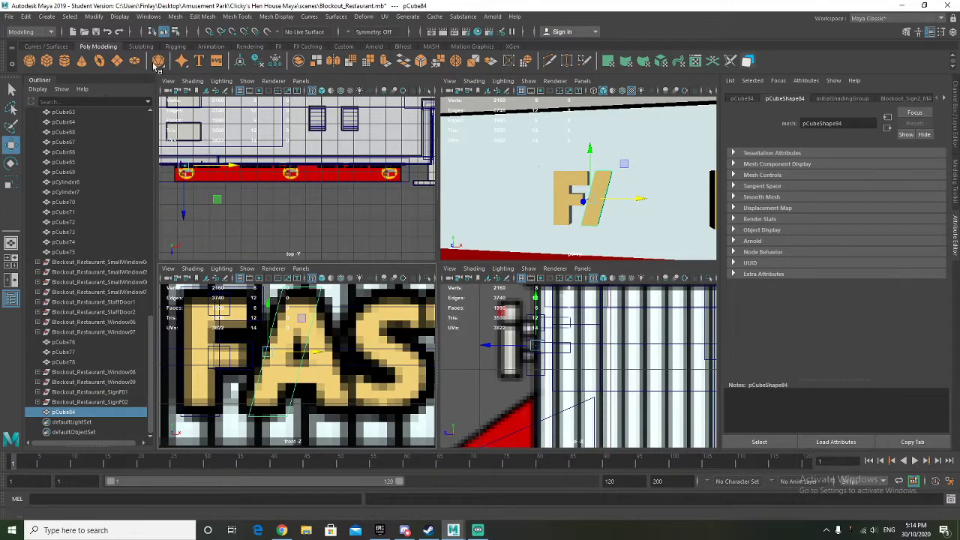
{"action": "left_click", "coordinate": [240, 62]}
{"action": "key", "text": "ctrl+d"}
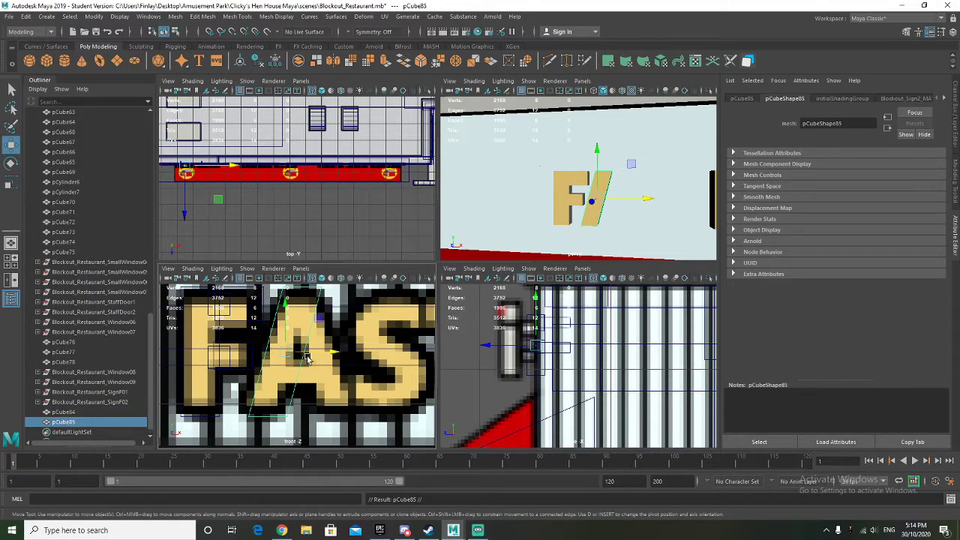
{"action": "left_click_drag", "start_coordinate": [307, 359], "coordinate": [391, 354]}
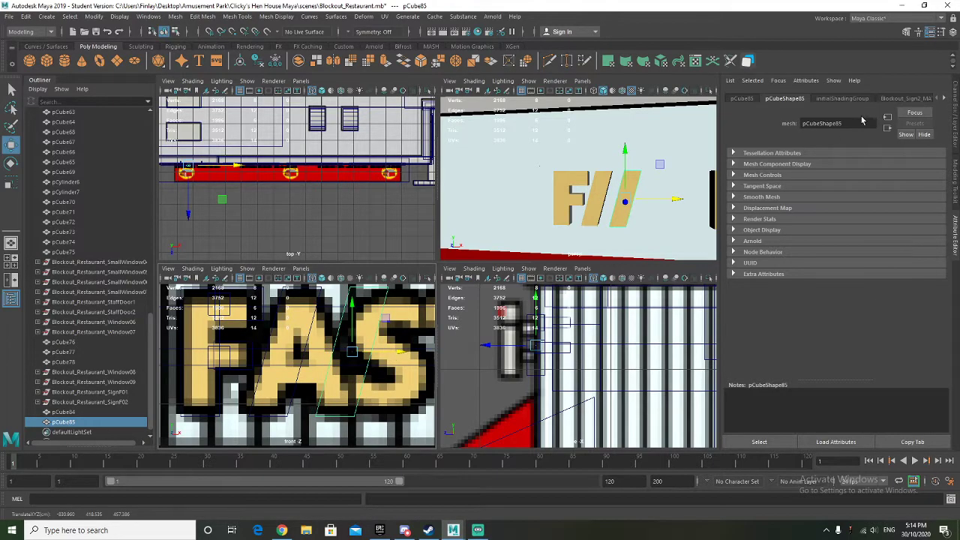
Step: Mirror the copied leg with a Scale X of -13.725 and move it to about X -848.755 as the A's right leg
{"action": "left_click", "coordinate": [954, 128]}
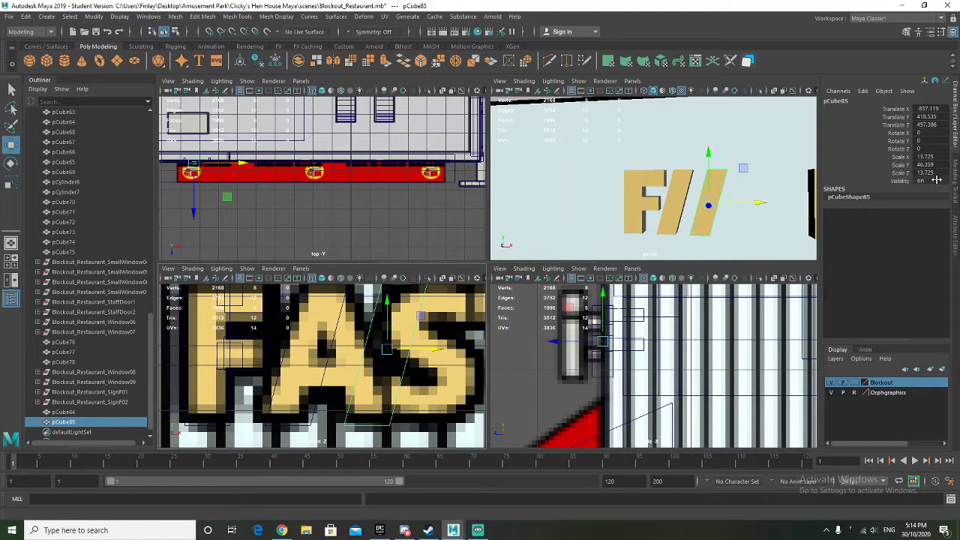
{"action": "left_click", "coordinate": [920, 157]}
{"action": "key", "text": "Return"}
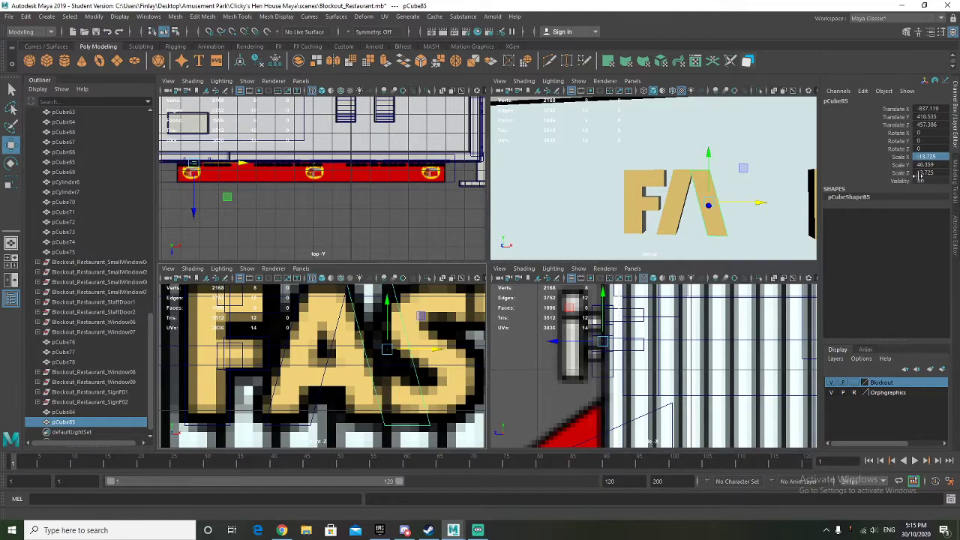
{"action": "middle_click_drag", "start_coordinate": [435, 318], "coordinate": [435, 336], "text": "alt"}
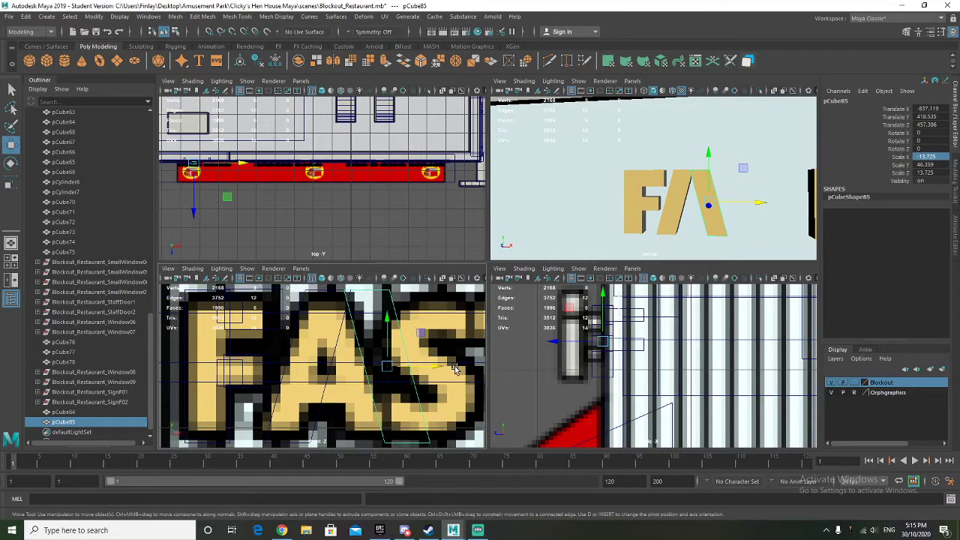
{"action": "left_click_drag", "start_coordinate": [437, 367], "coordinate": [398, 369]}
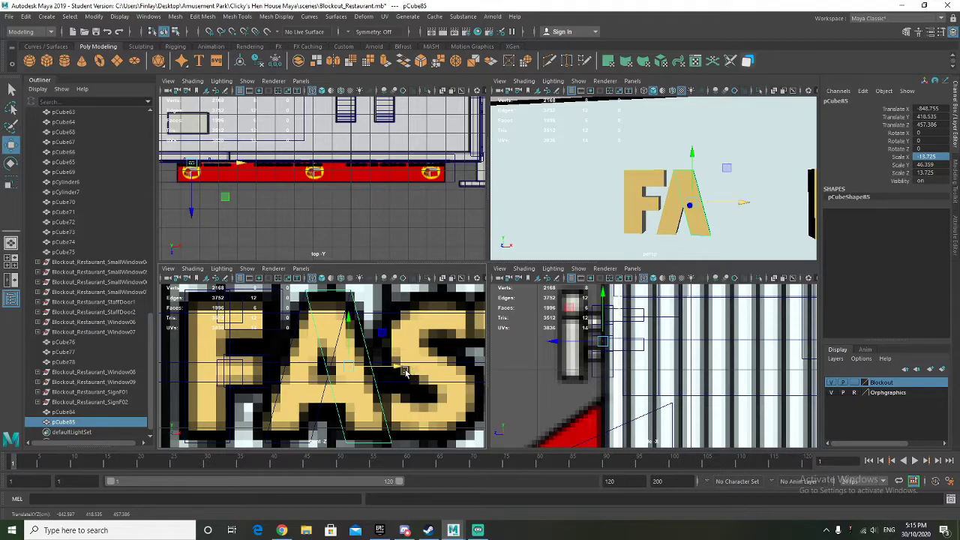
{"action": "left_click_drag", "start_coordinate": [711, 227], "coordinate": [706, 221], "text": "alt"}
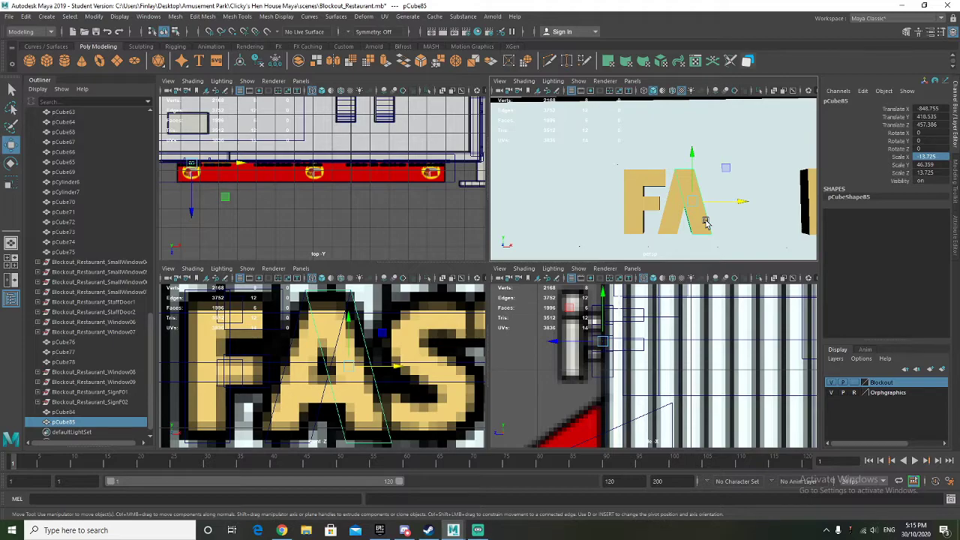
{"action": "left_click", "coordinate": [335, 358], "text": "shift"}
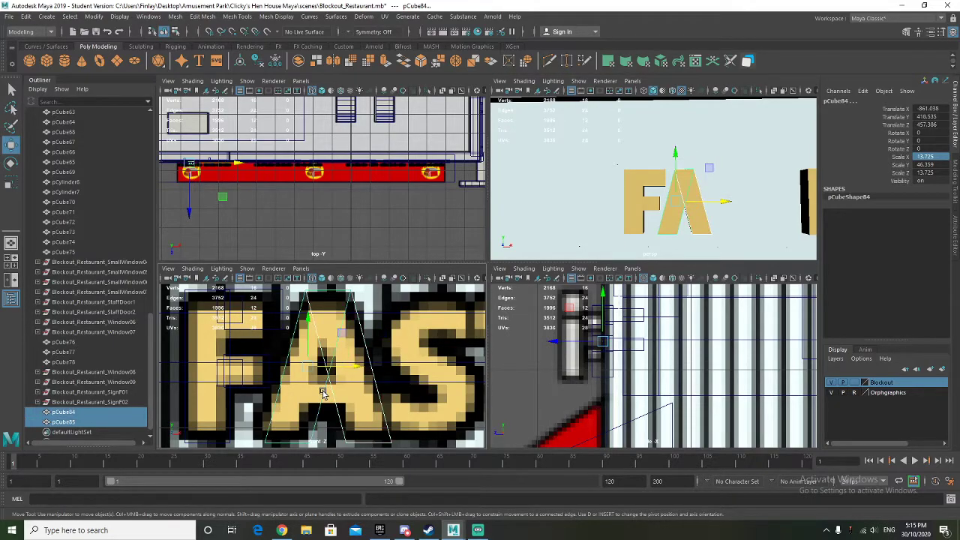
{"action": "key", "text": "r"}
{"action": "mouse_move", "coordinate": [347, 367]}
{"action": "left_mouse_down"}
{"action": "mouse_move", "coordinate": [355, 367]}
{"action": "mouse_move", "coordinate": [330, 368]}
{"action": "left_mouse_up"}
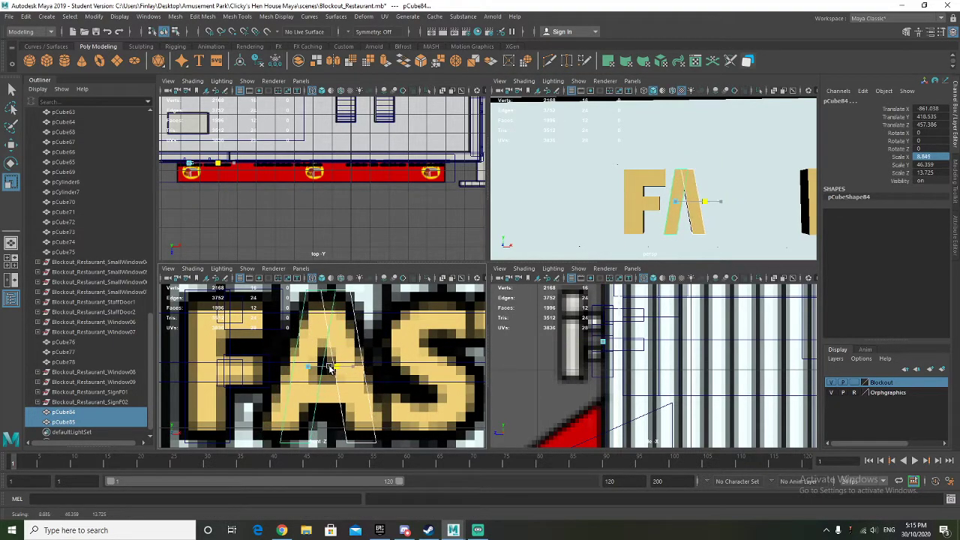
{"action": "key", "text": "ctrl+z"}
{"action": "key", "text": "ctrl+z"}
{"action": "key", "text": "ctrl+z"}
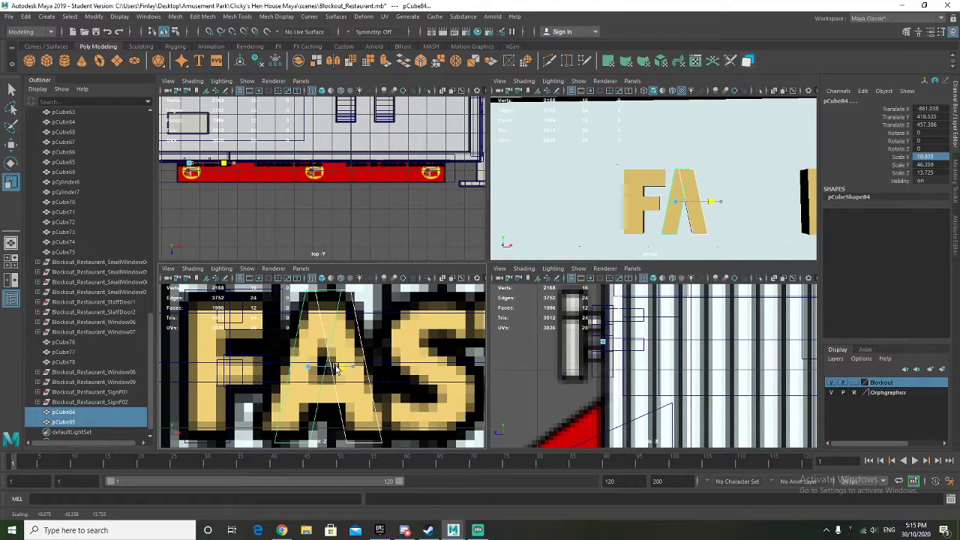
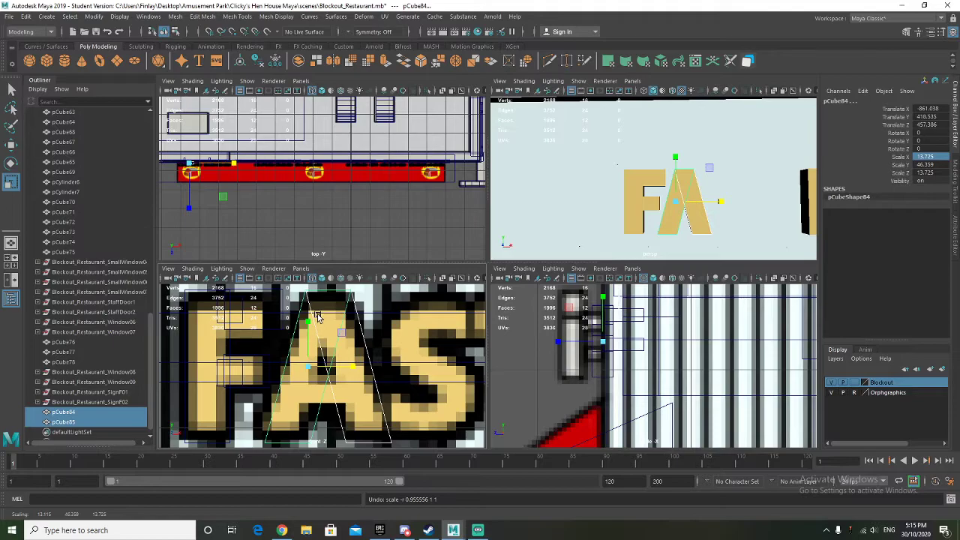
{"action": "left_click", "coordinate": [338, 228]}
{"action": "right_click", "coordinate": [327, 303]}
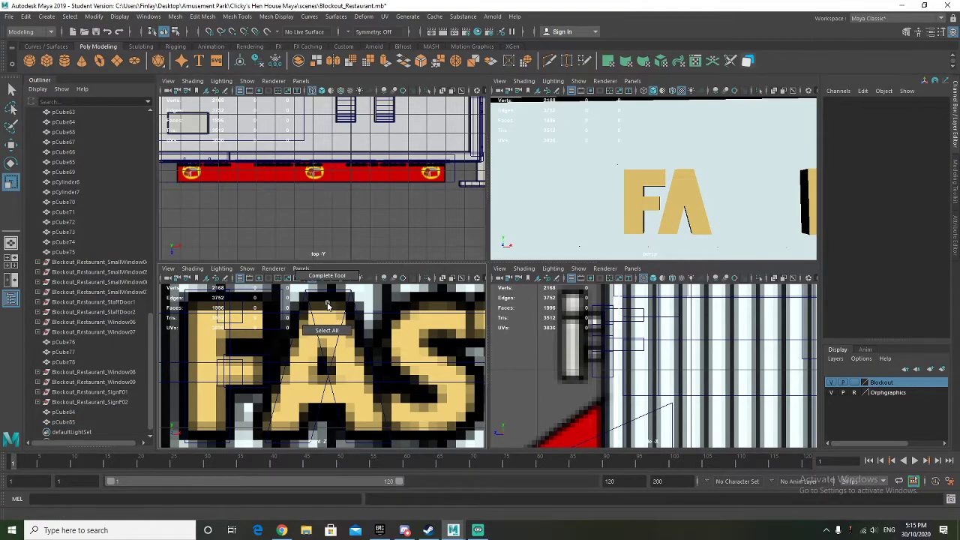
Step: Duplicate the first F's middle bar and take the copy out of the Blockout_Restaurant_SignF01 group
{"action": "left_click", "coordinate": [246, 354]}
{"action": "key", "text": "ctrl+d"}
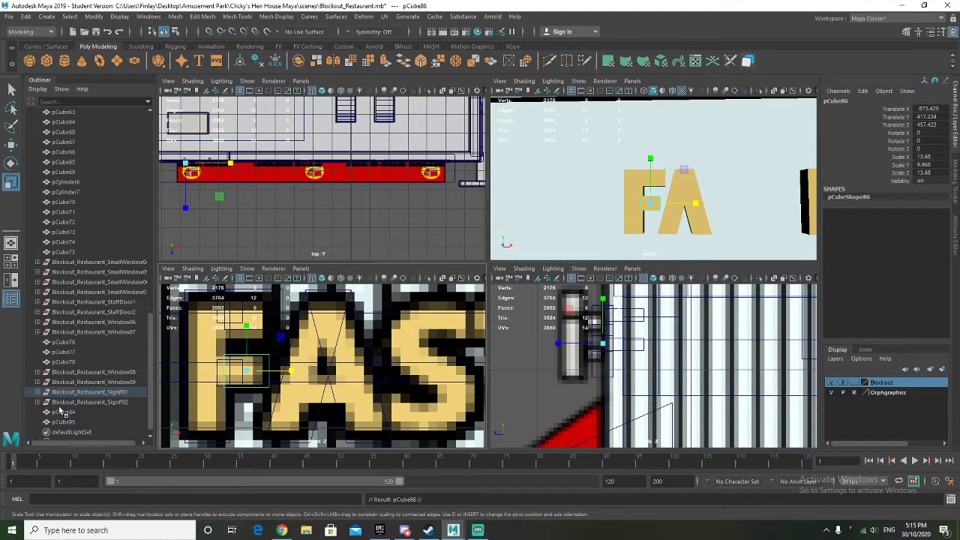
{"action": "left_click", "coordinate": [37, 392]}
{"action": "scroll", "coordinate": [57, 391], "scroll_direction": "down", "scroll_amount": 3}
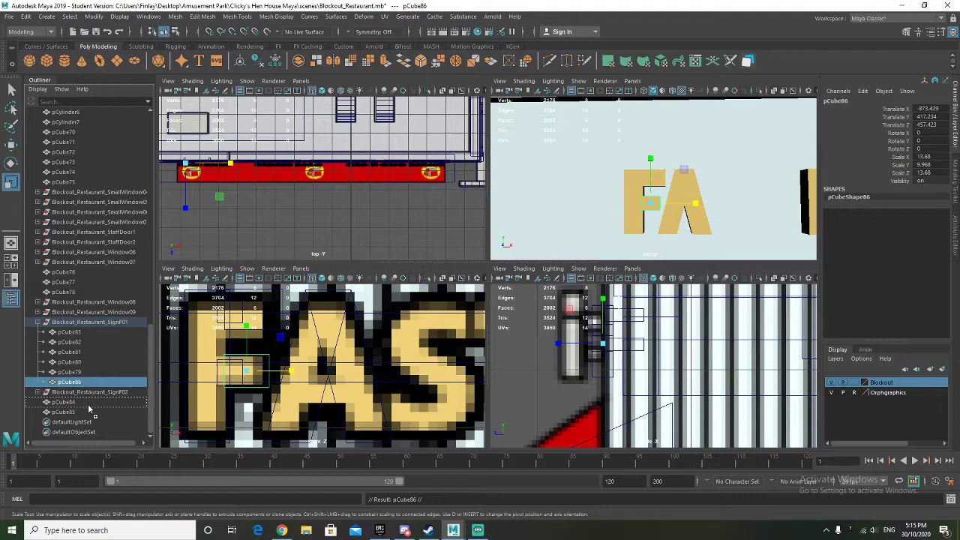
{"action": "left_click_drag", "start_coordinate": [89, 409], "coordinate": [89, 411]}
{"action": "left_click", "coordinate": [38, 322]}
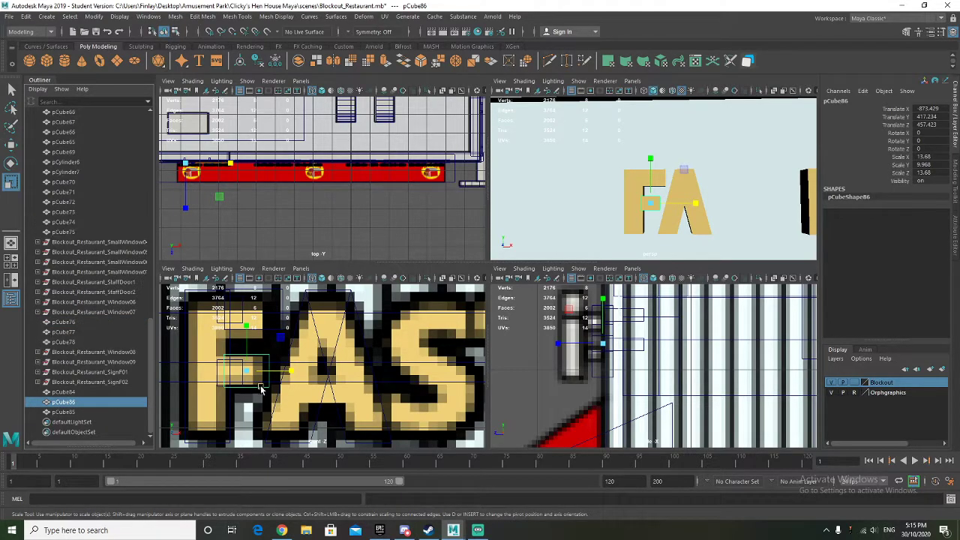
Step: Move the copied bar between the A's legs as its crossbar, at about X -848.644 and Y 405.144
{"action": "key", "text": "w"}
{"action": "left_click_drag", "start_coordinate": [284, 374], "coordinate": [367, 375]}
{"action": "left_click_drag", "start_coordinate": [329, 323], "coordinate": [332, 365]}
{"action": "mouse_move", "coordinate": [721, 214]}
{"action": "left_mouse_down", "text": "alt"}
{"action": "mouse_move", "coordinate": [704, 209]}
{"action": "mouse_move", "coordinate": [723, 224]}
{"action": "mouse_move", "coordinate": [711, 224]}
{"action": "mouse_move", "coordinate": [715, 217]}
{"action": "left_mouse_up", "text": "alt"}
{"action": "scroll", "coordinate": [712, 225], "scroll_direction": "up", "scroll_amount": 5}
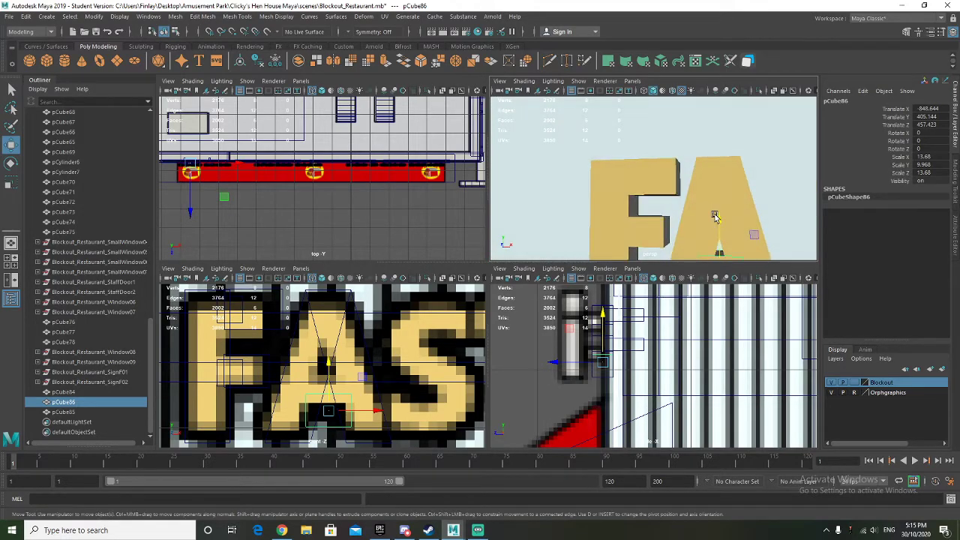
Step: Select both legs of the A and narrow them along X to a scale of about 9.618, keeping the right leg mirrored
{"action": "middle_click_drag", "start_coordinate": [715, 216], "coordinate": [653, 175], "text": "alt"}
{"action": "left_click_drag", "start_coordinate": [653, 175], "coordinate": [698, 194], "text": "alt"}
{"action": "left_click", "coordinate": [647, 171]}
{"action": "left_click", "coordinate": [692, 227], "text": "shift"}
{"action": "key", "text": "r"}
{"action": "left_click_drag", "start_coordinate": [686, 228], "coordinate": [683, 225], "text": "alt"}
{"action": "scroll", "coordinate": [678, 221], "scroll_direction": "down", "scroll_amount": 5}
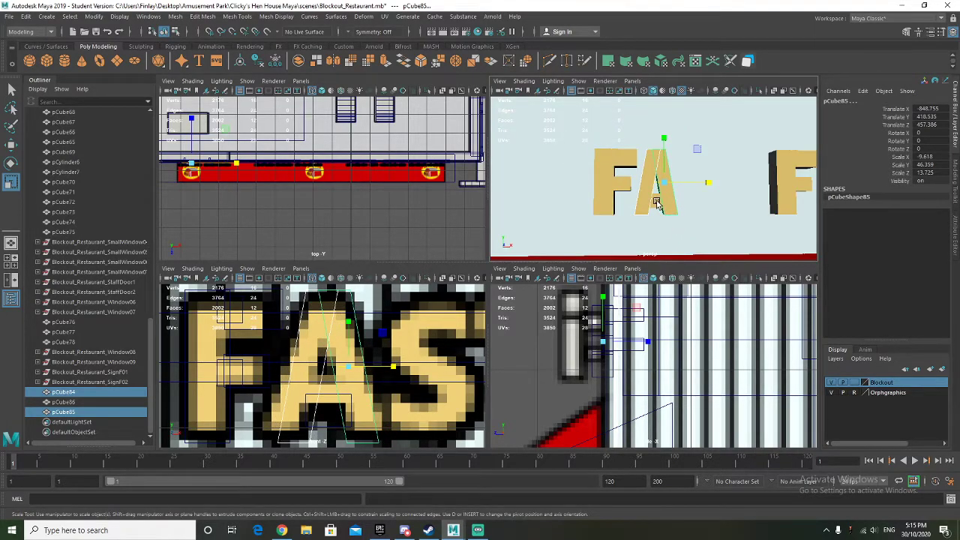
Step: Raise the A's crossbar slightly along Y to match the reference letter
{"action": "left_click", "coordinate": [656, 203]}
{"action": "key", "text": "w"}
{"action": "left_click_drag", "start_coordinate": [657, 167], "coordinate": [657, 158]}
{"action": "left_click_drag", "start_coordinate": [675, 198], "coordinate": [708, 227], "text": "alt"}
{"action": "left_click", "coordinate": [710, 225]}
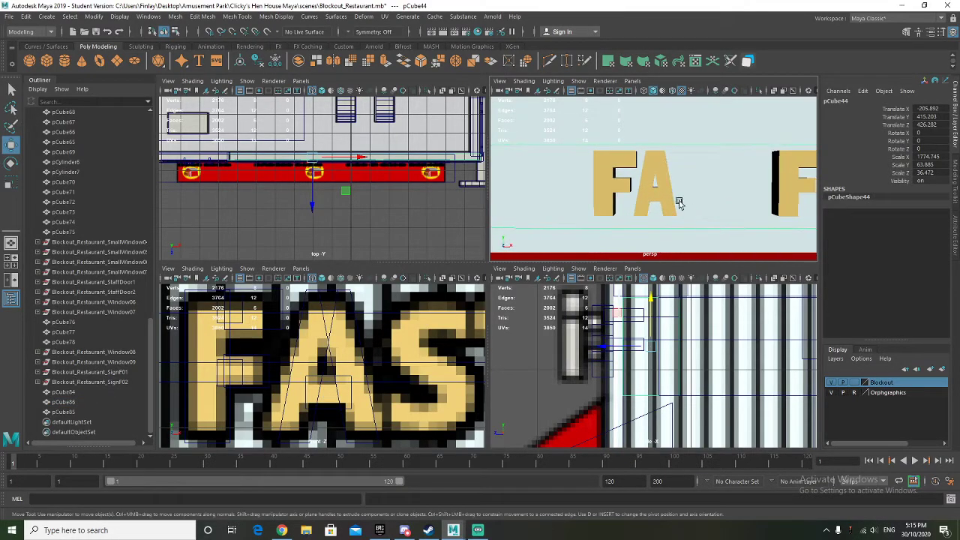
Step: Group the A's two legs and crossbar together
{"action": "left_click", "coordinate": [93, 413]}
{"action": "left_click", "coordinate": [79, 393], "text": "shift"}
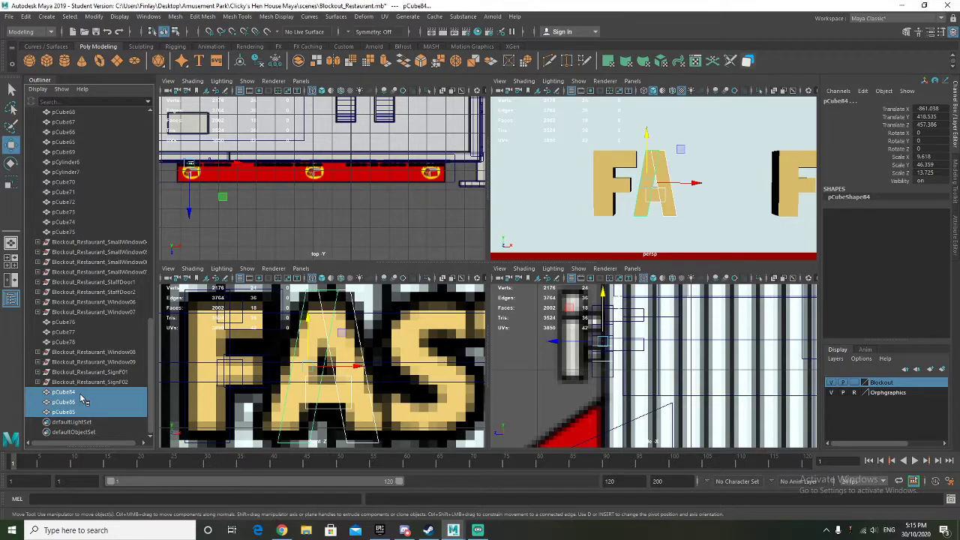
{"action": "key", "text": "ctrl+g"}
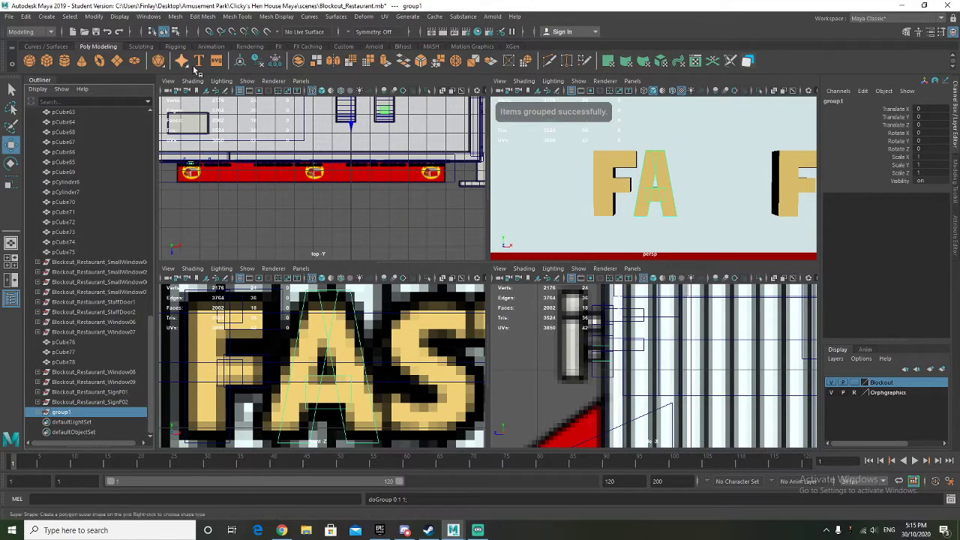
Step: Widen the grouped letter A along X to a scale of 1.255 to match the reference letter
{"action": "key", "text": "r"}
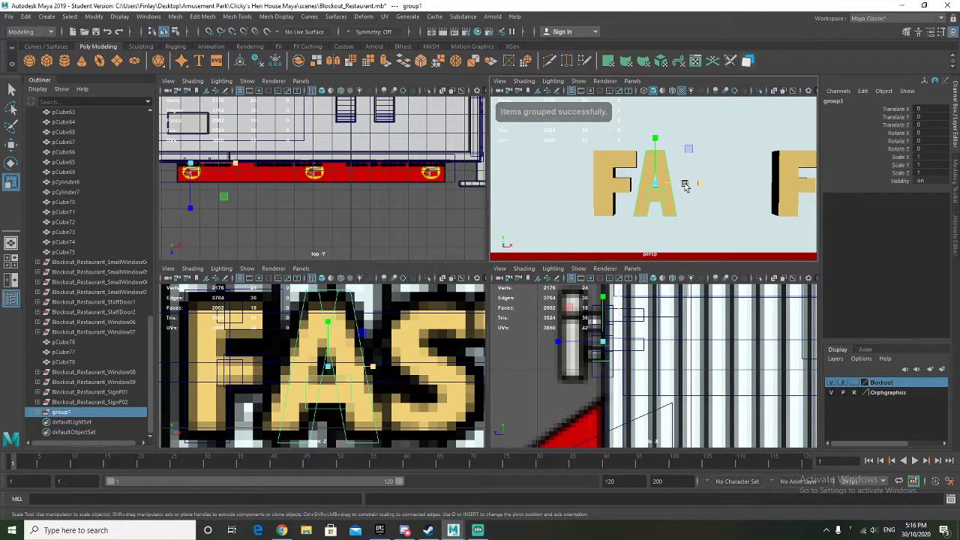
{"action": "left_click_drag", "start_coordinate": [684, 186], "coordinate": [696, 186]}
{"action": "left_click", "coordinate": [715, 225]}
{"action": "mouse_move", "coordinate": [700, 225]}
{"action": "left_mouse_down", "text": "alt"}
{"action": "mouse_move", "coordinate": [682, 211]}
{"action": "mouse_move", "coordinate": [686, 224]}
{"action": "left_mouse_up", "text": "alt"}
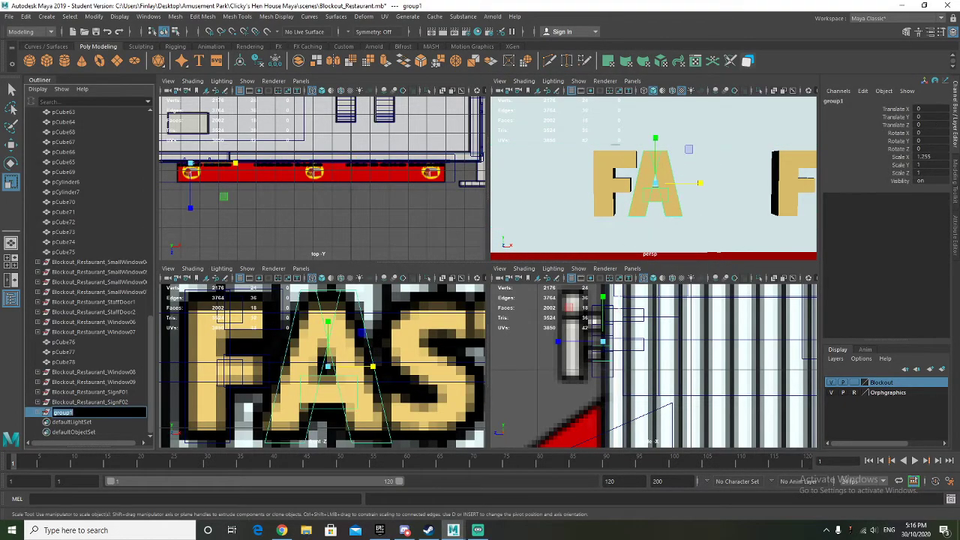
Step: Rename the letter A's group Blockout_Restaurant_SignA01, based on the F sign group's name
{"action": "double_click", "coordinate": [82, 402]}
{"action": "key", "text": "ctrl+c"}
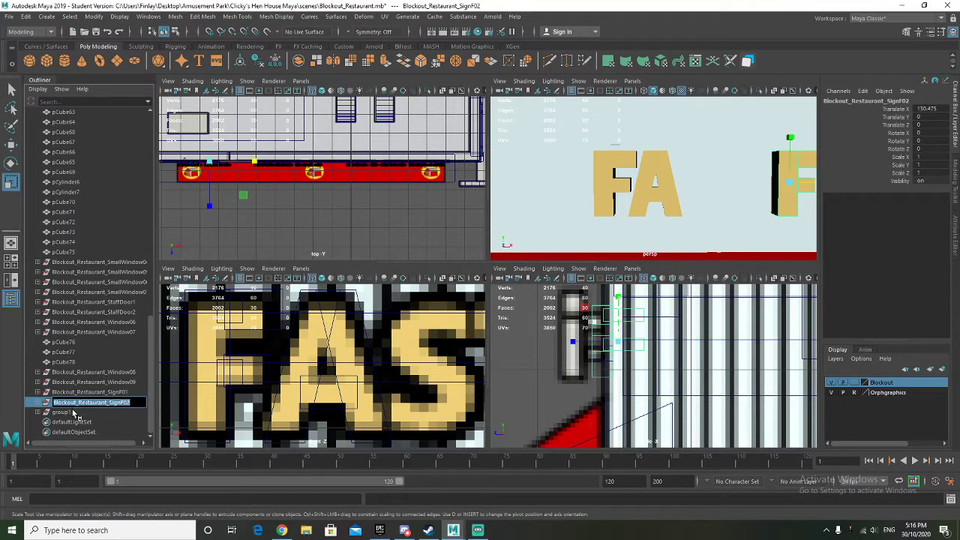
{"action": "double_click", "coordinate": [74, 411]}
{"action": "key", "text": "ctrl+v"}
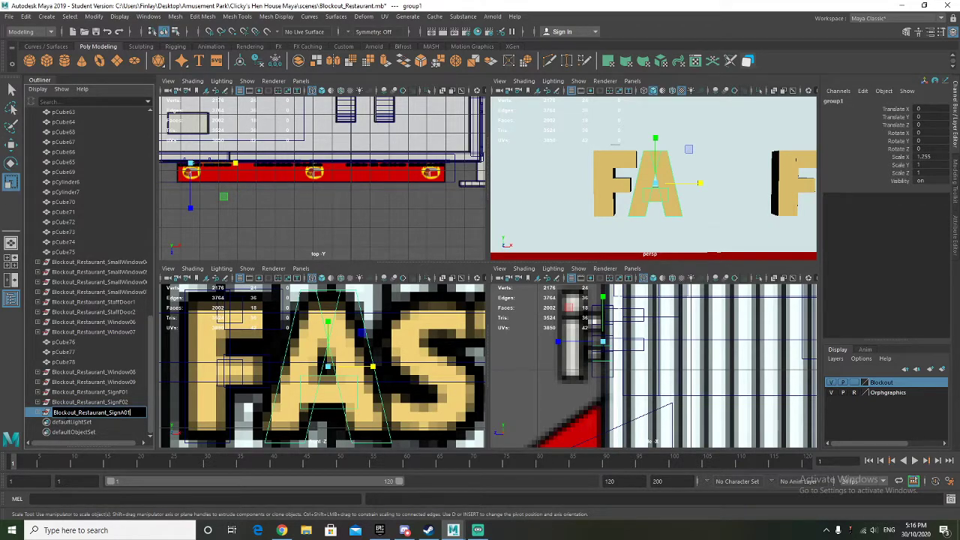
{"action": "key", "text": "Return"}
Step: Examine the sign lettering along the front reference for other places where the letter A can be reused
{"action": "scroll", "coordinate": [306, 360], "scroll_direction": "down", "scroll_amount": 5}
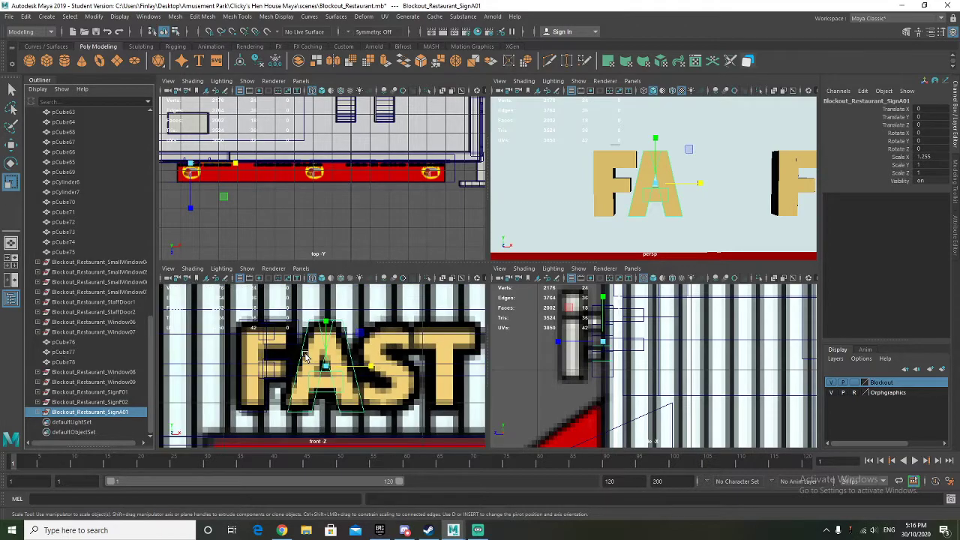
{"action": "scroll", "coordinate": [622, 215], "scroll_direction": "down", "scroll_amount": 2}
{"action": "scroll", "coordinate": [409, 373], "scroll_direction": "down", "scroll_amount": 3}
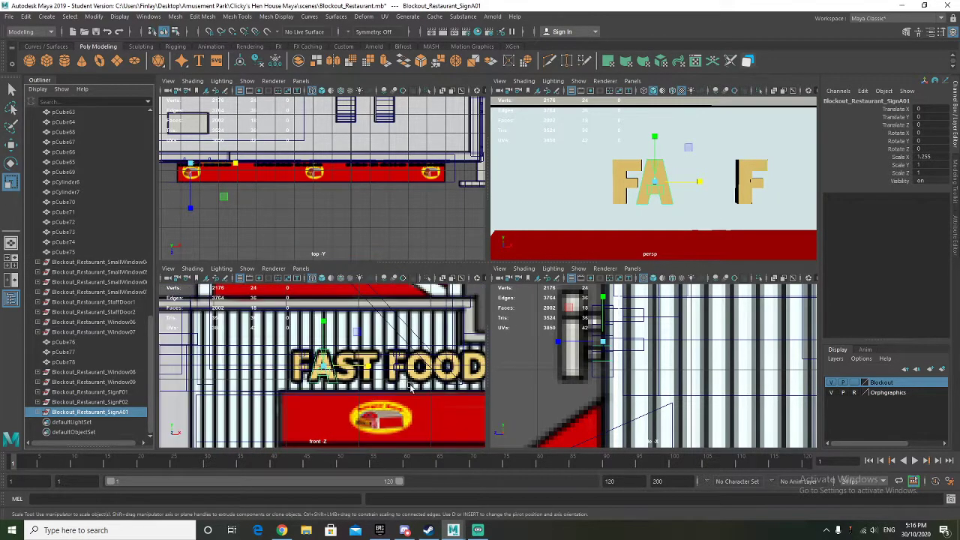
{"action": "mouse_move", "coordinate": [411, 383]}
{"action": "middle_mouse_down", "text": "alt"}
{"action": "mouse_move", "coordinate": [247, 378]}
{"action": "mouse_move", "coordinate": [285, 366]}
{"action": "middle_mouse_up", "text": "alt"}
{"action": "middle_click_drag", "start_coordinate": [407, 366], "coordinate": [238, 364], "text": "alt"}
{"action": "middle_click_drag", "start_coordinate": [353, 367], "coordinate": [232, 361], "text": "alt"}
{"action": "mouse_move", "coordinate": [387, 358]}
{"action": "middle_mouse_down", "text": "alt"}
{"action": "mouse_move", "coordinate": [231, 365]}
{"action": "mouse_move", "coordinate": [337, 364]}
{"action": "middle_mouse_up", "text": "alt"}
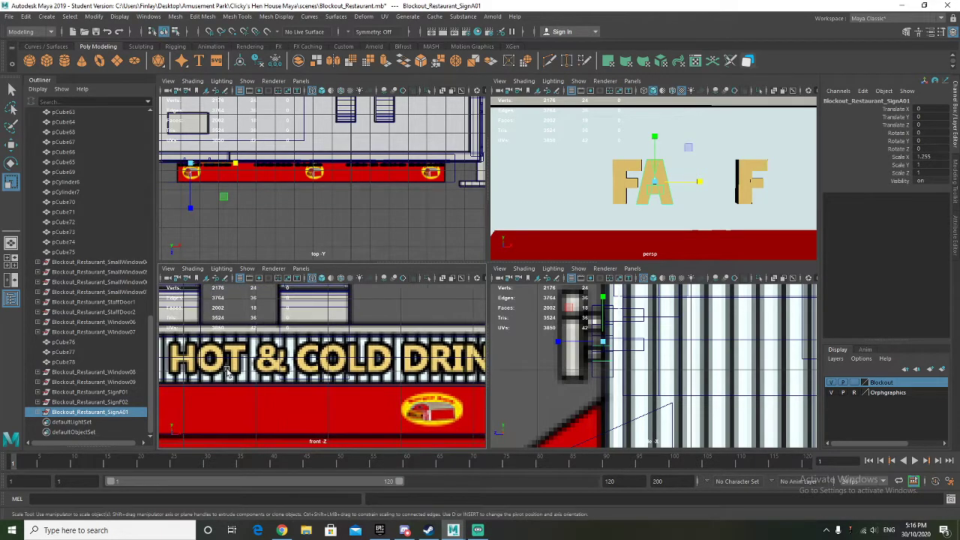
{"action": "mouse_move", "coordinate": [182, 365]}
{"action": "middle_mouse_down", "text": "alt"}
{"action": "mouse_move", "coordinate": [373, 350]}
{"action": "mouse_move", "coordinate": [269, 353]}
{"action": "mouse_move", "coordinate": [352, 354]}
{"action": "middle_mouse_up", "text": "alt"}
{"action": "middle_click_drag", "start_coordinate": [187, 350], "coordinate": [290, 367], "text": "alt"}
{"action": "scroll", "coordinate": [334, 363], "scroll_direction": "down", "scroll_amount": 2}
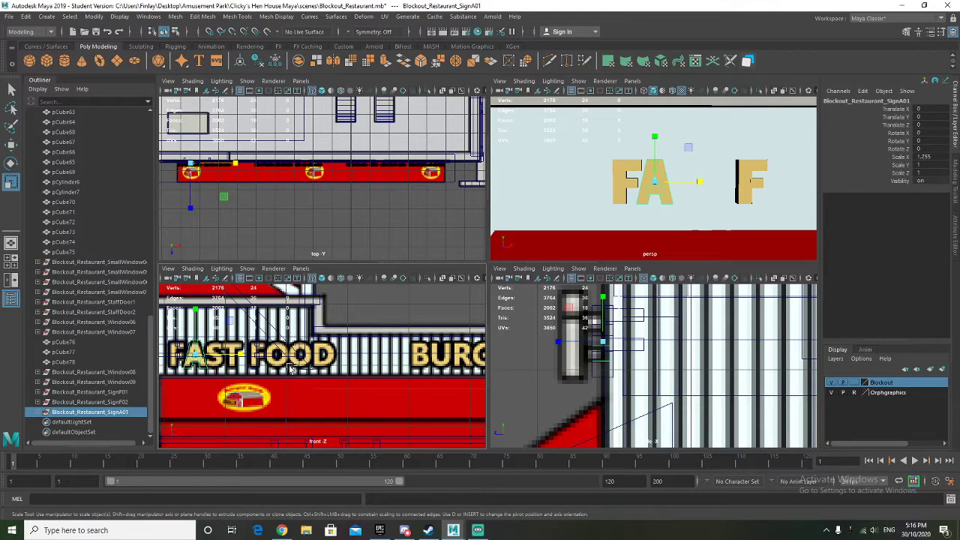
Step: Duplicate the letter A and move the copy along X onto the A of BARN, at about Translate X 610.627
{"action": "key", "text": "ctrl+d"}
{"action": "key", "text": "w"}
{"action": "left_click_drag", "start_coordinate": [235, 353], "coordinate": [416, 354]}
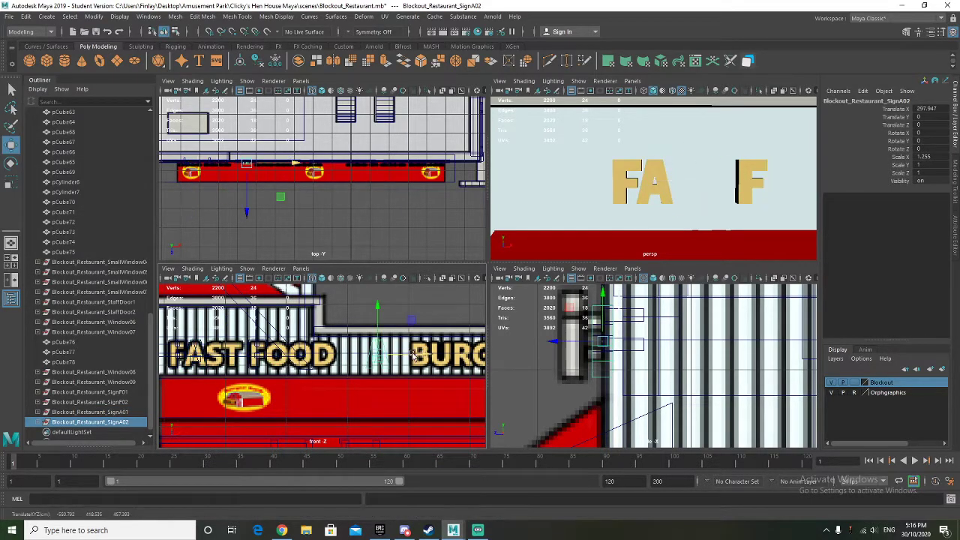
{"action": "middle_click_drag", "start_coordinate": [352, 357], "coordinate": [165, 353], "text": "alt"}
{"action": "left_click_drag", "start_coordinate": [237, 352], "coordinate": [427, 353]}
{"action": "scroll", "coordinate": [422, 356], "scroll_direction": "up", "scroll_amount": 3}
{"action": "middle_click_drag", "start_coordinate": [414, 361], "coordinate": [329, 361], "text": "alt"}
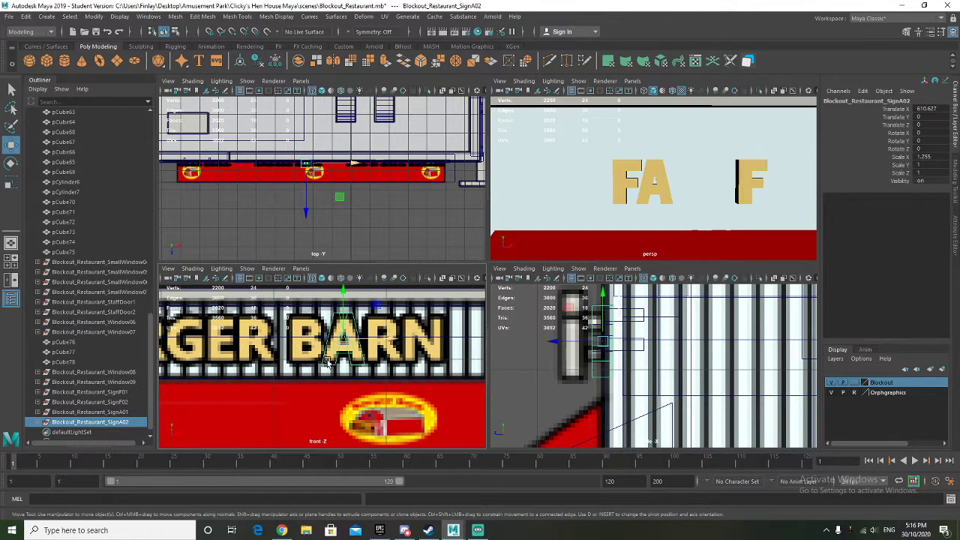
Step: Check the remaining sign lettering, and delete the letter A copy placed over BARN
{"action": "scroll", "coordinate": [399, 363], "scroll_direction": "down", "scroll_amount": 2}
{"action": "middle_click_drag", "start_coordinate": [399, 363], "coordinate": [169, 364], "text": "alt"}
{"action": "middle_click_drag", "start_coordinate": [466, 363], "coordinate": [283, 365], "text": "alt"}
{"action": "middle_click_drag", "start_coordinate": [375, 365], "coordinate": [444, 377], "text": "alt"}
{"action": "middle_click_drag", "start_coordinate": [278, 377], "coordinate": [502, 385], "text": "alt"}
{"action": "middle_click_drag", "start_coordinate": [188, 375], "coordinate": [491, 373], "text": "alt"}
{"action": "middle_click_drag", "start_coordinate": [182, 360], "coordinate": [349, 357], "text": "alt"}
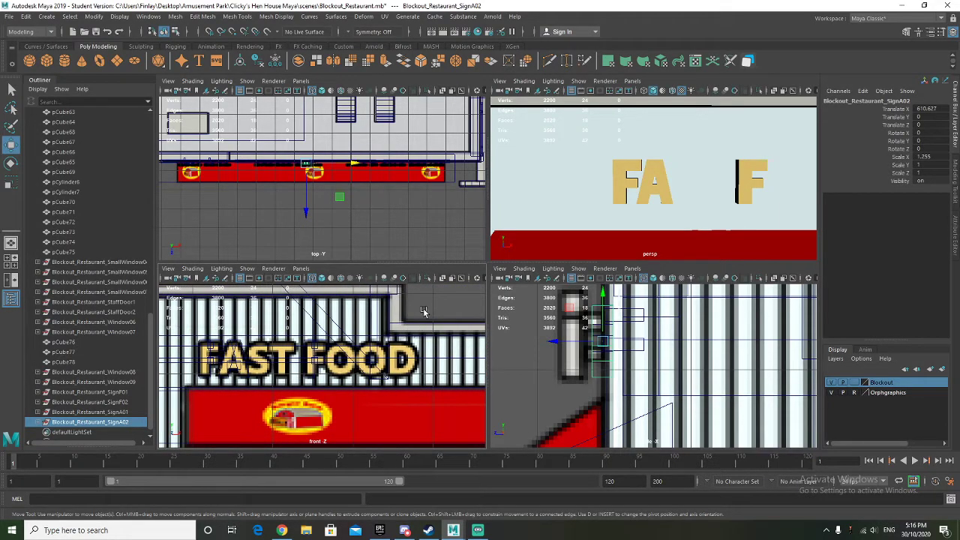
{"action": "left_click_drag", "start_coordinate": [659, 175], "coordinate": [606, 199], "text": "alt"}
{"action": "key", "text": "Delete"}
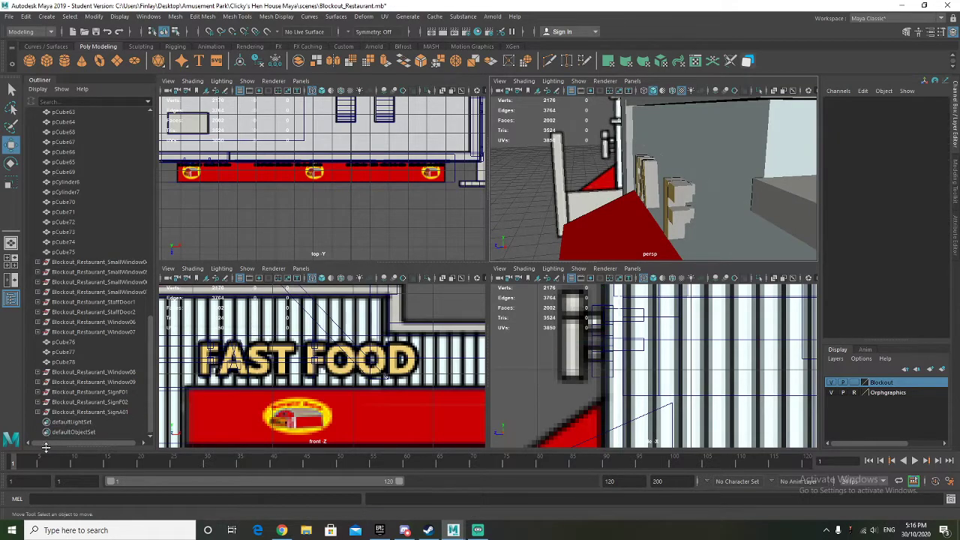
Step: Duplicate the upper gap cube of the first F and reparent the copy into the Blockout_Restaurant_SignA01 group
{"action": "left_click", "coordinate": [86, 412]}
{"action": "left_click", "coordinate": [38, 412]}
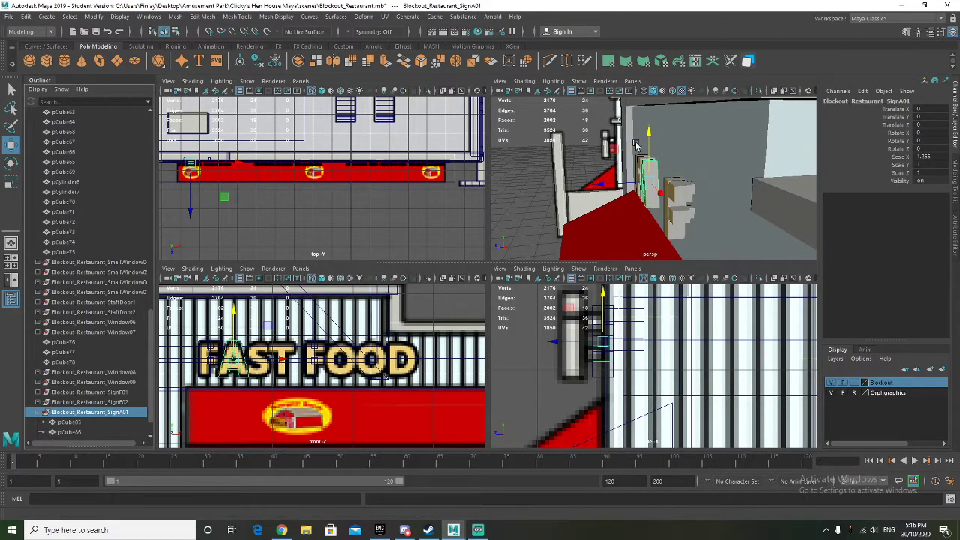
{"action": "scroll", "coordinate": [637, 146], "scroll_direction": "up", "scroll_amount": 3}
{"action": "mouse_move", "coordinate": [642, 144]}
{"action": "left_mouse_down", "text": "alt"}
{"action": "mouse_move", "coordinate": [634, 182]}
{"action": "mouse_move", "coordinate": [652, 158]}
{"action": "left_mouse_up", "text": "alt"}
{"action": "left_click", "coordinate": [663, 133]}
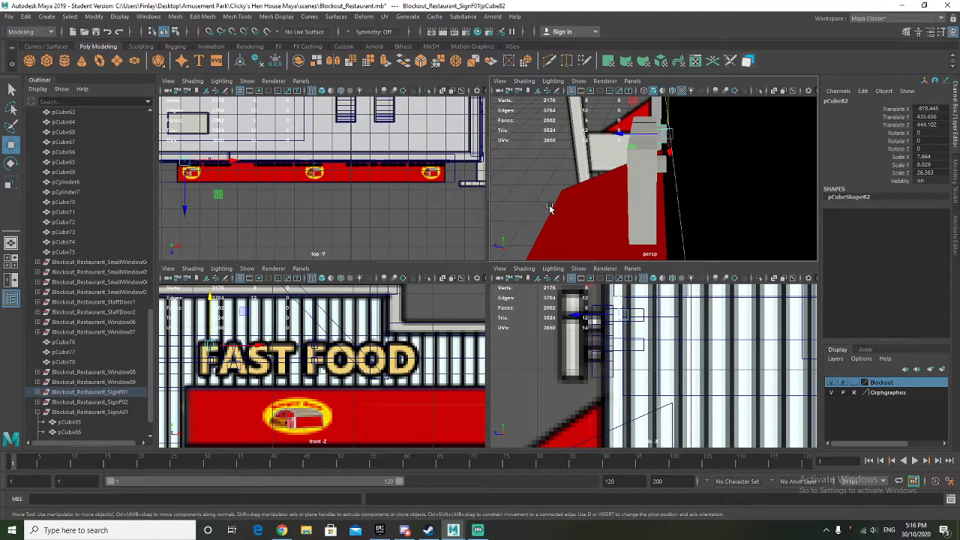
{"action": "key", "text": "ctrl+d"}
{"action": "left_click", "coordinate": [37, 391]}
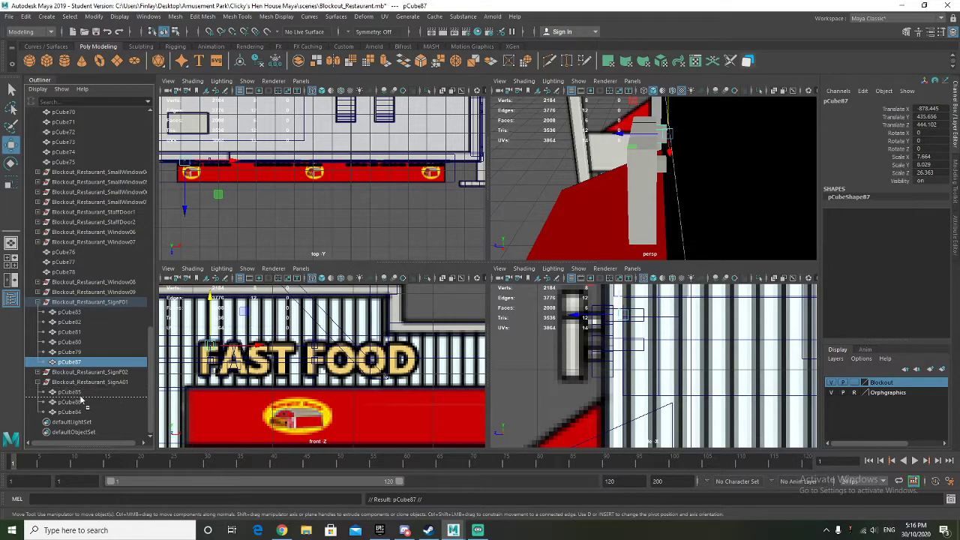
{"action": "middle_click_drag", "start_coordinate": [81, 400], "coordinate": [81, 396]}
{"action": "left_click", "coordinate": [39, 303]}
Step: Position the copied gap cube inside the letter A, and place a duplicate of it lower between the legs
{"action": "left_click_drag", "start_coordinate": [602, 164], "coordinate": [703, 175], "text": "alt"}
{"action": "left_click_drag", "start_coordinate": [703, 176], "coordinate": [616, 159], "text": "alt"}
{"action": "key", "text": "ctrl+d"}
{"action": "left_click_drag", "start_coordinate": [672, 113], "coordinate": [765, 155]}
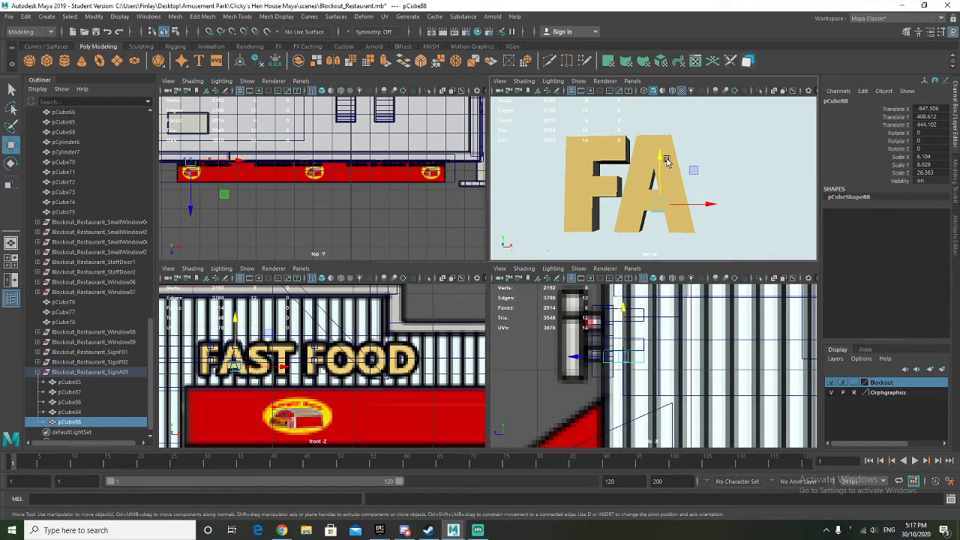
{"action": "left_click_drag", "start_coordinate": [665, 158], "coordinate": [663, 185]}
{"action": "scroll", "coordinate": [679, 188], "scroll_direction": "down", "scroll_amount": 5}
Step: Duplicate the completed letter A group and move the copy onto the A of BARN, at Translate X 611.558
{"action": "left_click", "coordinate": [86, 373]}
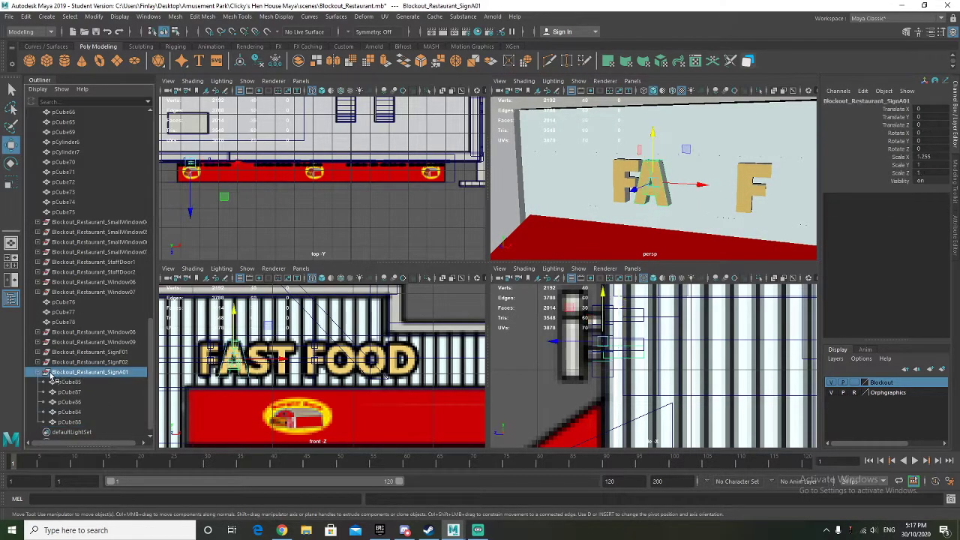
{"action": "key", "text": "ctrl+d"}
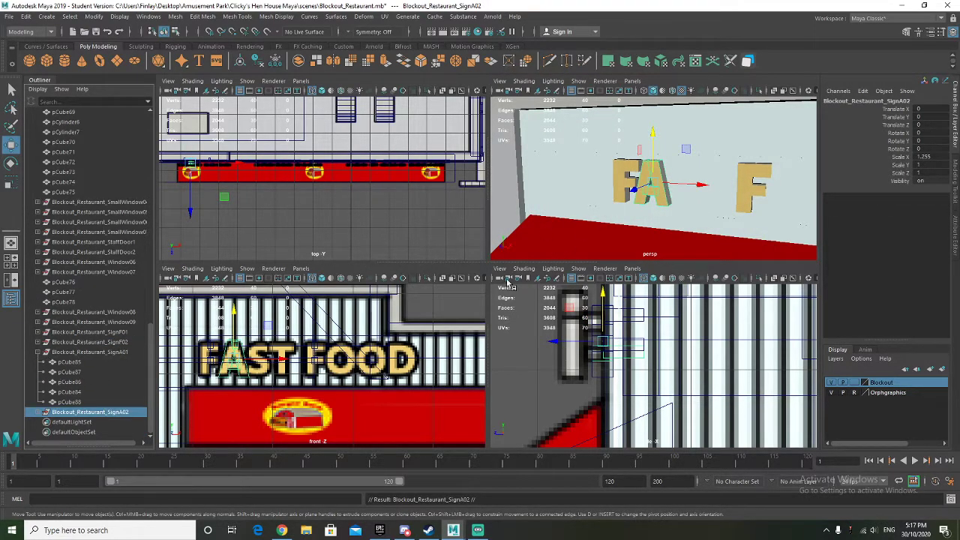
{"action": "left_click_drag", "start_coordinate": [268, 359], "coordinate": [430, 359]}
{"action": "key", "text": "ctrl+z"}
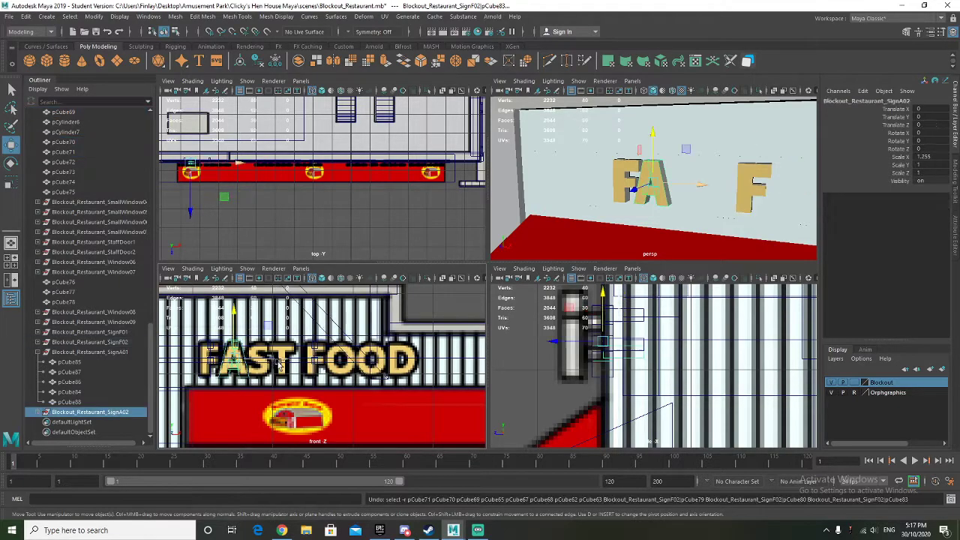
{"action": "left_click_drag", "start_coordinate": [279, 365], "coordinate": [480, 364]}
{"action": "middle_click_drag", "start_coordinate": [394, 363], "coordinate": [133, 361], "text": "alt"}
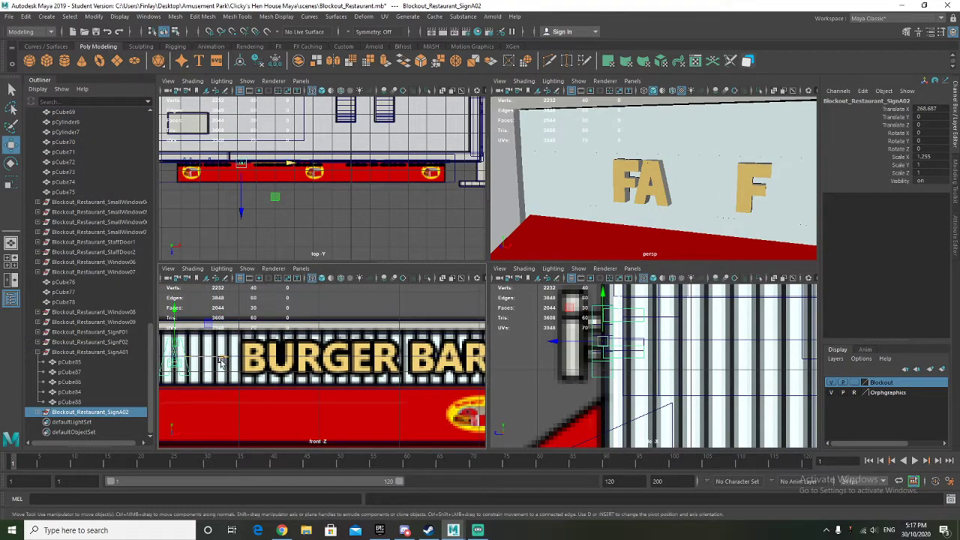
{"action": "left_click_drag", "start_coordinate": [219, 362], "coordinate": [435, 362]}
{"action": "middle_click_drag", "start_coordinate": [409, 359], "coordinate": [318, 366], "text": "alt"}
{"action": "left_click_drag", "start_coordinate": [337, 365], "coordinate": [391, 364]}
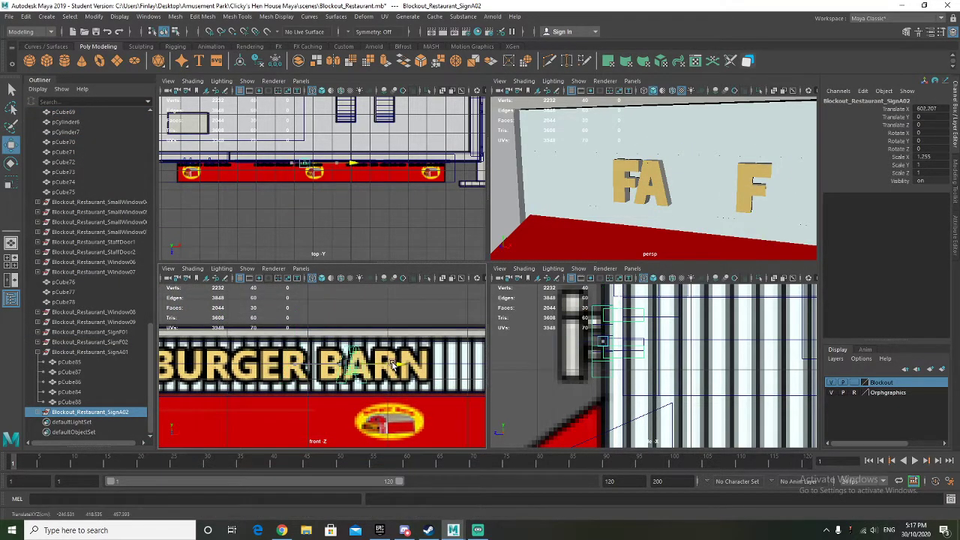
{"action": "middle_click_drag", "start_coordinate": [390, 363], "coordinate": [401, 365]}
{"action": "left_click_drag", "start_coordinate": [399, 365], "coordinate": [399, 365]}
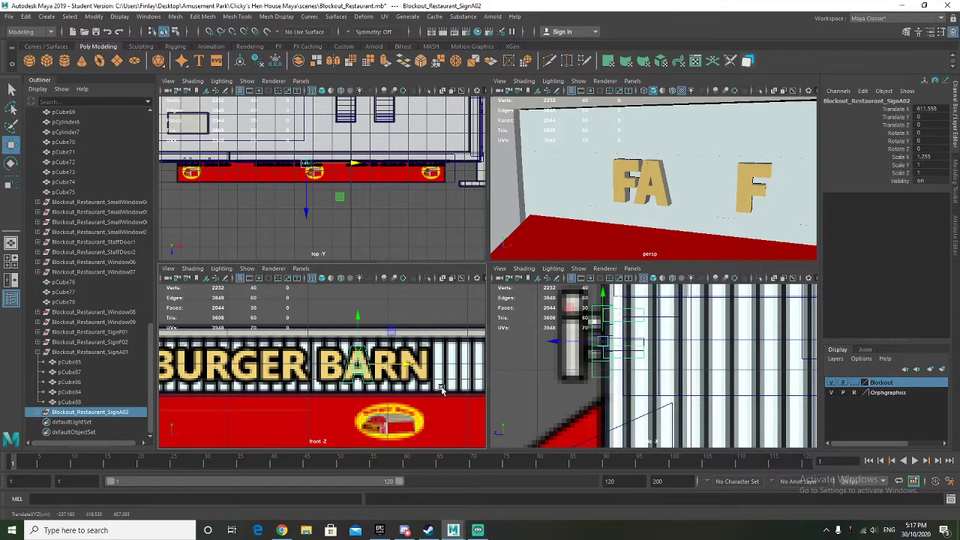
Step: Duplicate the first F's stem and two gap cubes, and move the copies out of the Blockout_Restaurant_SignF01 group
{"action": "middle_click_drag", "start_coordinate": [441, 388], "coordinate": [272, 374], "text": "alt"}
{"action": "middle_click_drag", "start_coordinate": [422, 375], "coordinate": [248, 375], "text": "alt"}
{"action": "middle_click_drag", "start_coordinate": [378, 368], "coordinate": [435, 368], "text": "alt"}
{"action": "middle_click_drag", "start_coordinate": [247, 367], "coordinate": [435, 364], "text": "alt"}
{"action": "middle_click_drag", "start_coordinate": [300, 362], "coordinate": [356, 362], "text": "alt"}
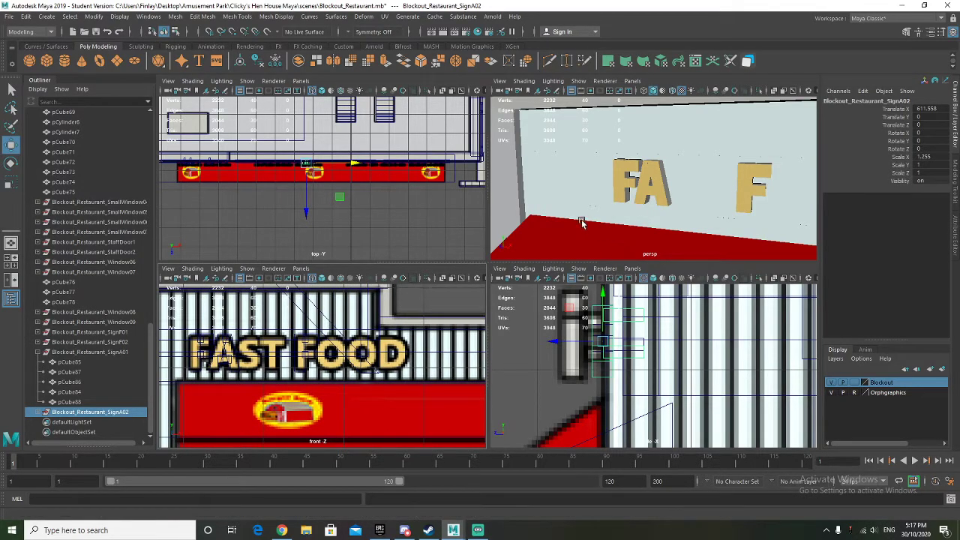
{"action": "left_click", "coordinate": [38, 353]}
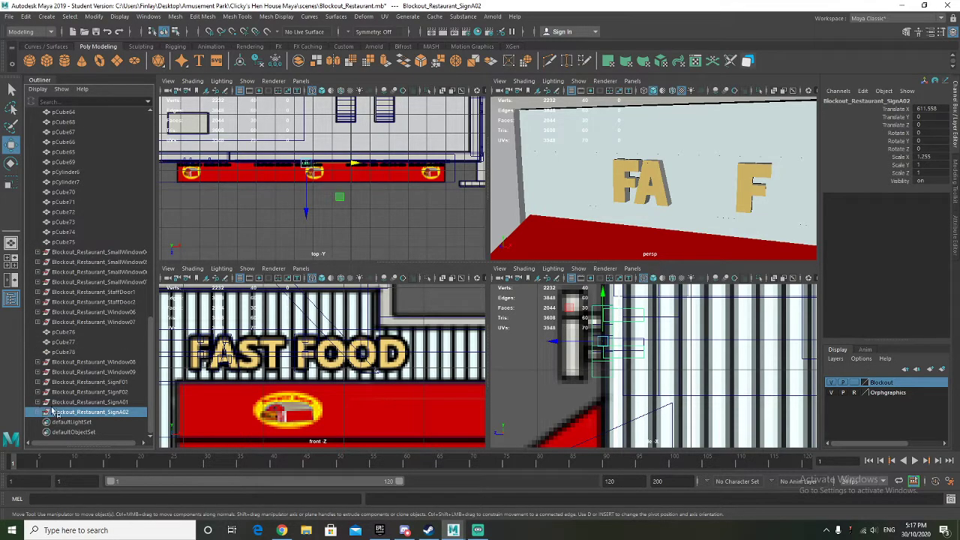
{"action": "scroll", "coordinate": [201, 350], "scroll_direction": "up", "scroll_amount": 2}
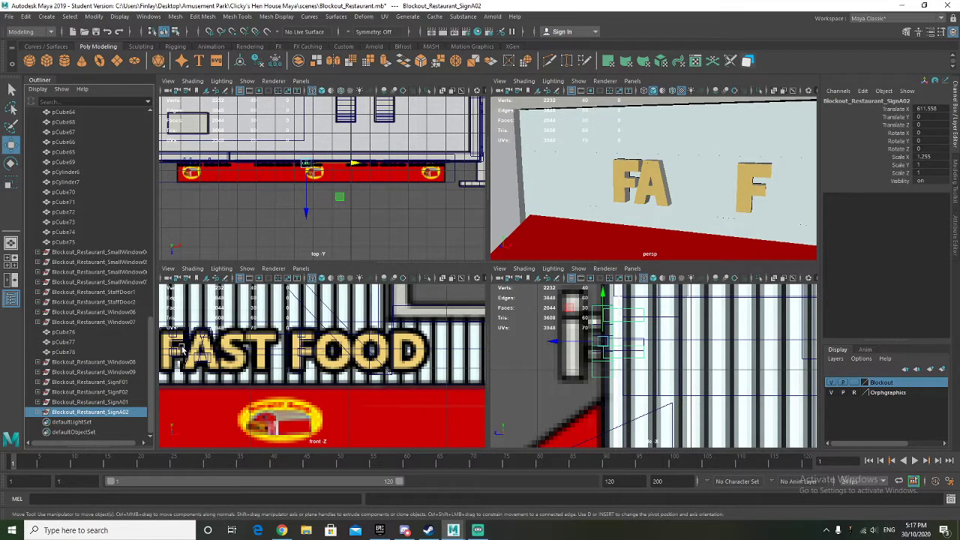
{"action": "scroll", "coordinate": [183, 349], "scroll_direction": "up", "scroll_amount": 3}
{"action": "left_click", "coordinate": [287, 332]}
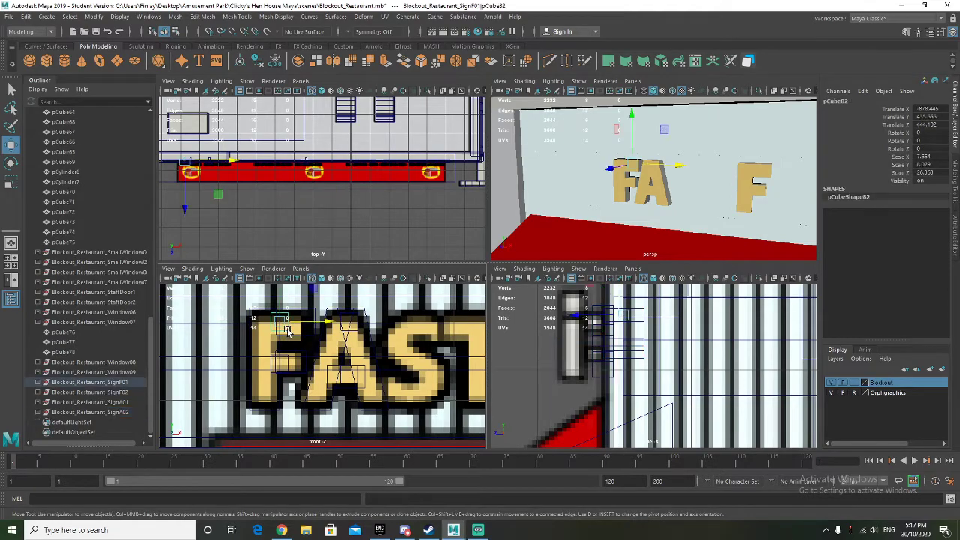
{"action": "left_click", "coordinate": [252, 345]}
{"action": "key", "text": "ctrl+d"}
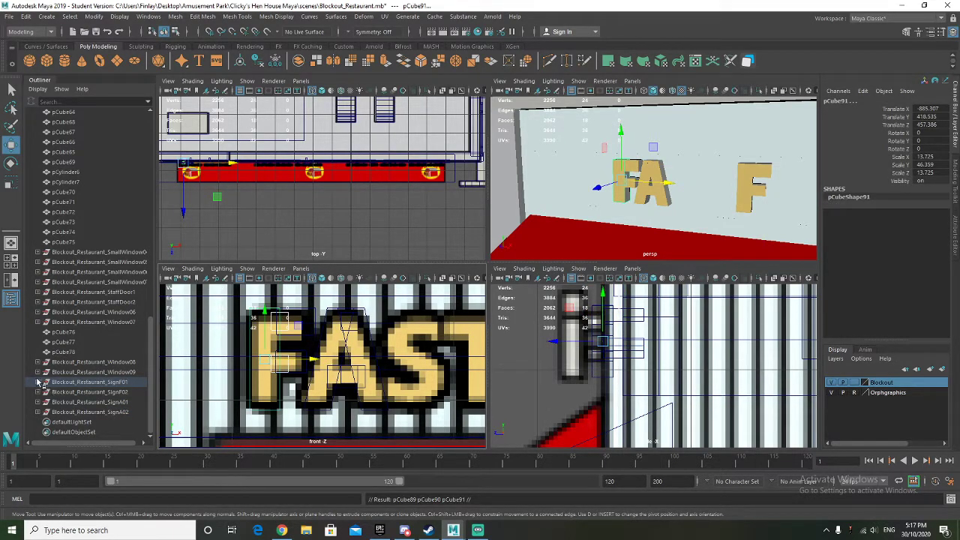
{"action": "left_click", "coordinate": [39, 382]}
{"action": "middle_click_drag", "start_coordinate": [85, 362], "coordinate": [99, 419]}
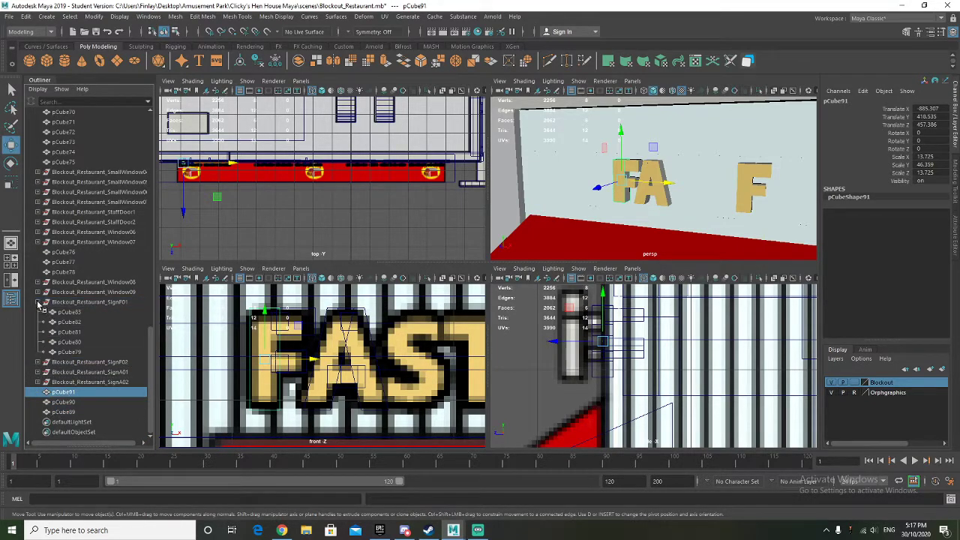
{"action": "left_click", "coordinate": [38, 303]}
Step: Delete the duplicated lower gap cube, pCube90, keeping the stem copy and the upper gap cube copy
{"action": "left_click", "coordinate": [79, 402]}
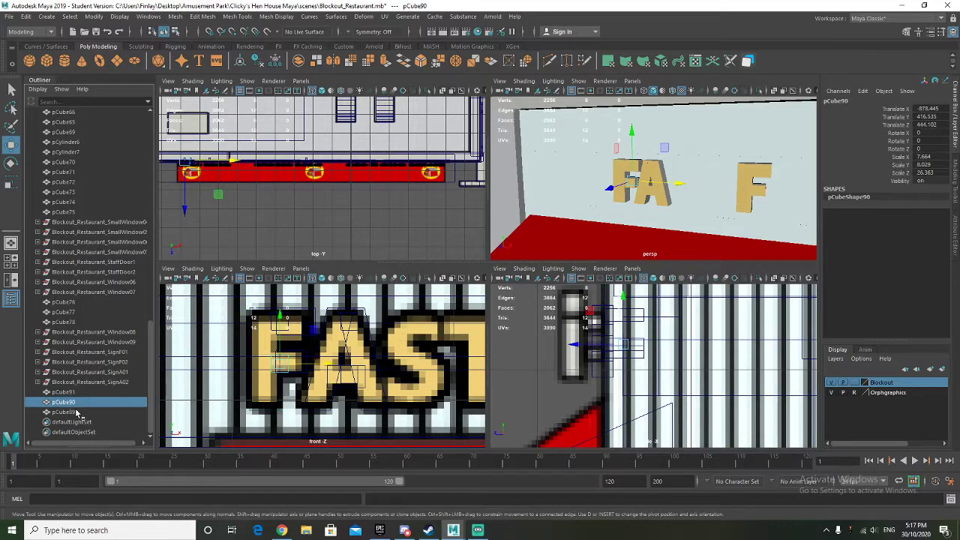
{"action": "left_click", "coordinate": [75, 413]}
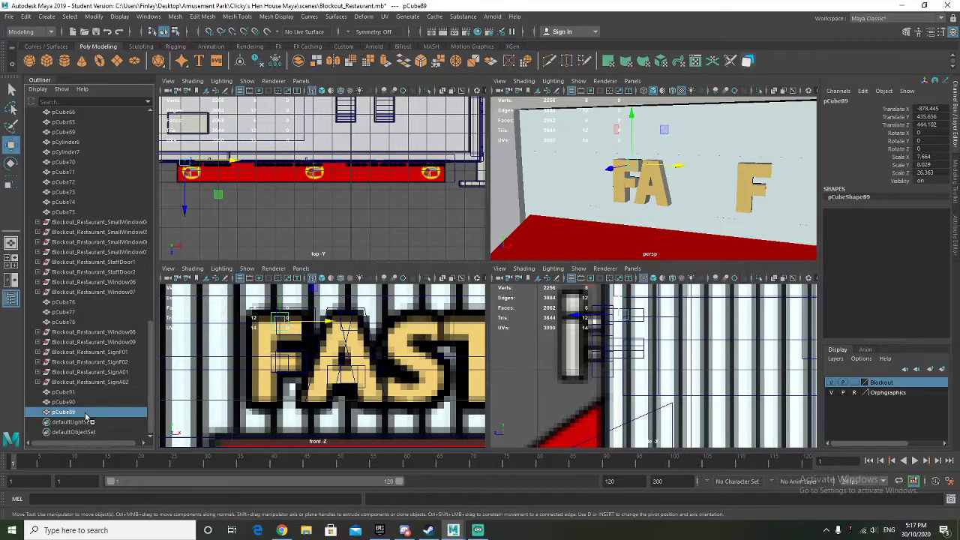
{"action": "left_click", "coordinate": [80, 403]}
{"action": "key", "text": "Delete"}
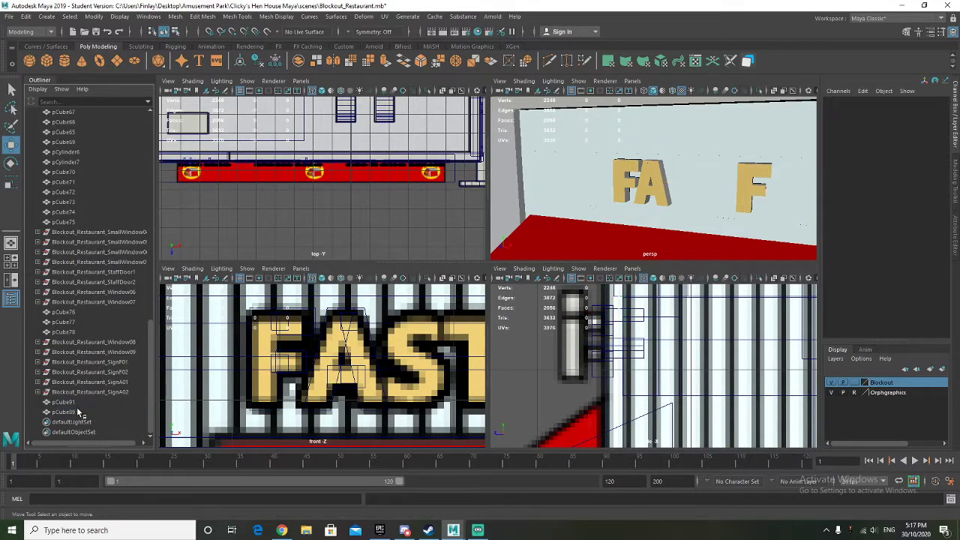
Step: Move the copied F stem along X onto the reference S of FAST, at about Translate X -817.764
{"action": "left_click", "coordinate": [78, 411]}
{"action": "left_click", "coordinate": [76, 404]}
{"action": "scroll", "coordinate": [374, 355], "scroll_direction": "down", "scroll_amount": 1}
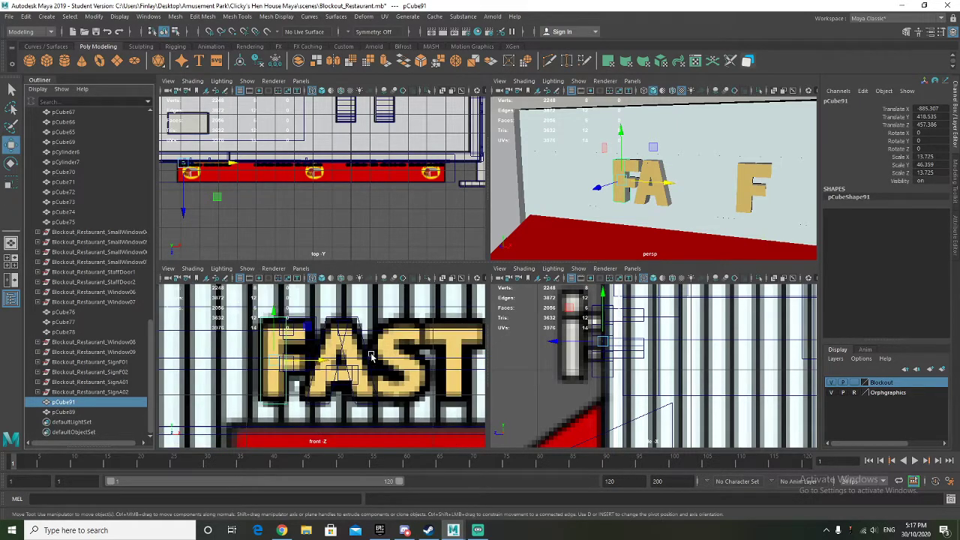
{"action": "middle_click_drag", "start_coordinate": [375, 356], "coordinate": [301, 353], "text": "alt"}
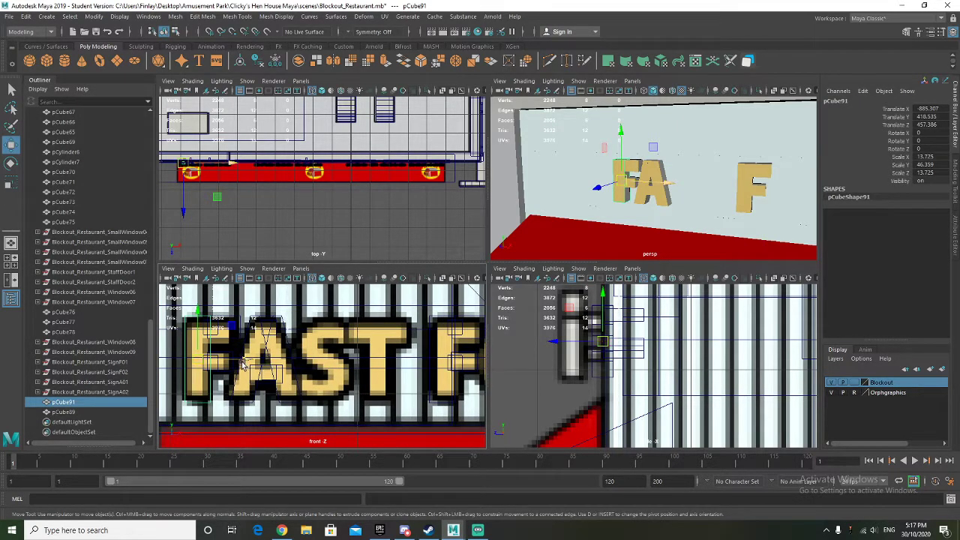
{"action": "left_click_drag", "start_coordinate": [242, 365], "coordinate": [368, 361]}
Step: Reshape the stem copy into the S's top bar, with Scale X 22.417, Scale Y 12.878 and Translate Y 433.753
{"action": "key", "text": "r"}
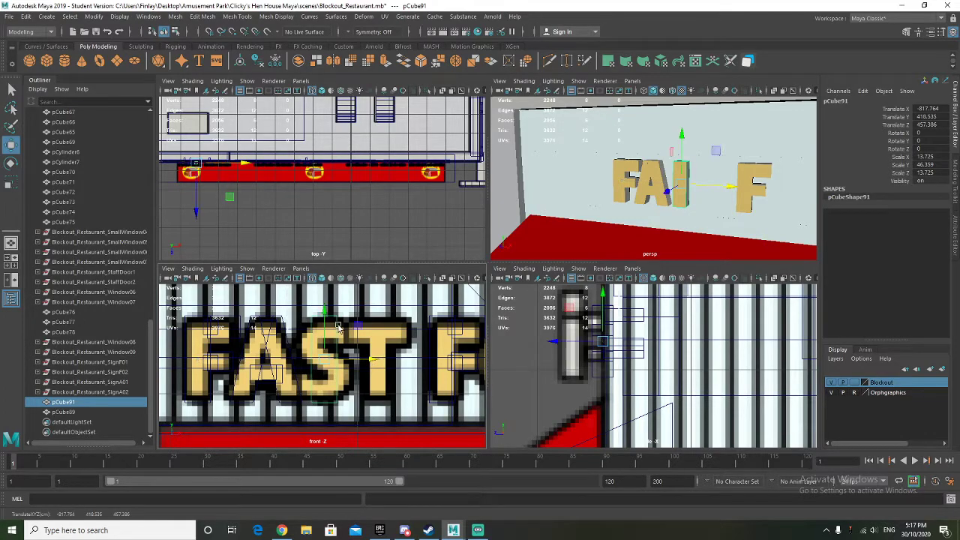
{"action": "left_click_drag", "start_coordinate": [324, 313], "coordinate": [382, 328]}
{"action": "key", "text": "w"}
{"action": "key", "text": "r"}
{"action": "scroll", "coordinate": [321, 346], "scroll_direction": "up", "scroll_amount": 2}
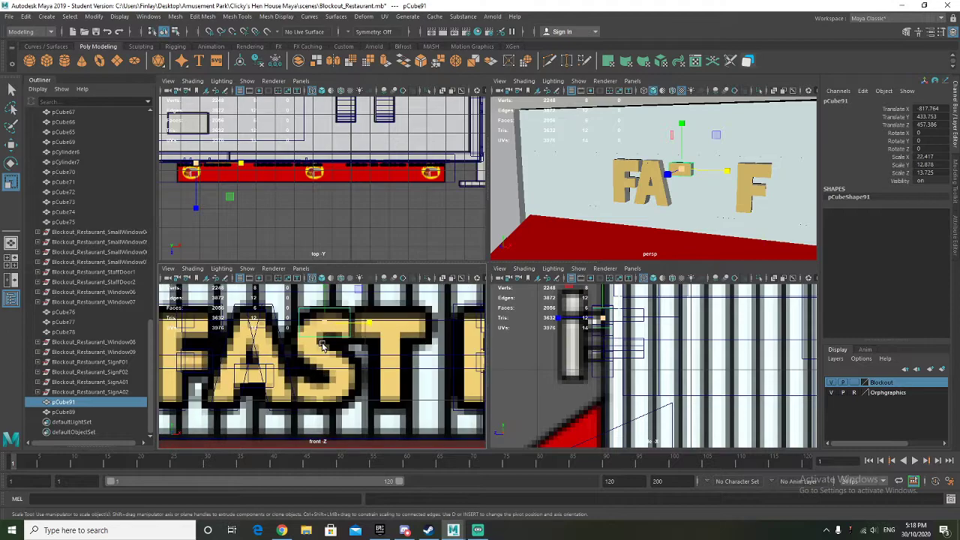
Step: Duplicate the S's top bar twice, placing the copies as its middle bar at Translate Y 417.934 and bottom bar at Translate Y 402.115
{"action": "scroll", "coordinate": [324, 353], "scroll_direction": "up", "scroll_amount": 3}
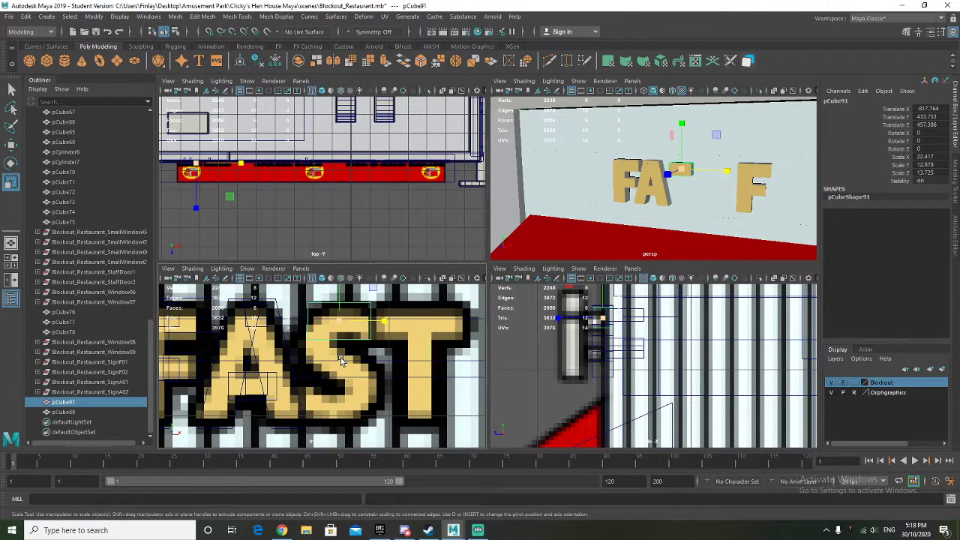
{"action": "key", "text": "ctrl+d"}
{"action": "key", "text": "w"}
{"action": "left_click_drag", "start_coordinate": [340, 291], "coordinate": [341, 364]}
{"action": "key", "text": "ctrl+d"}
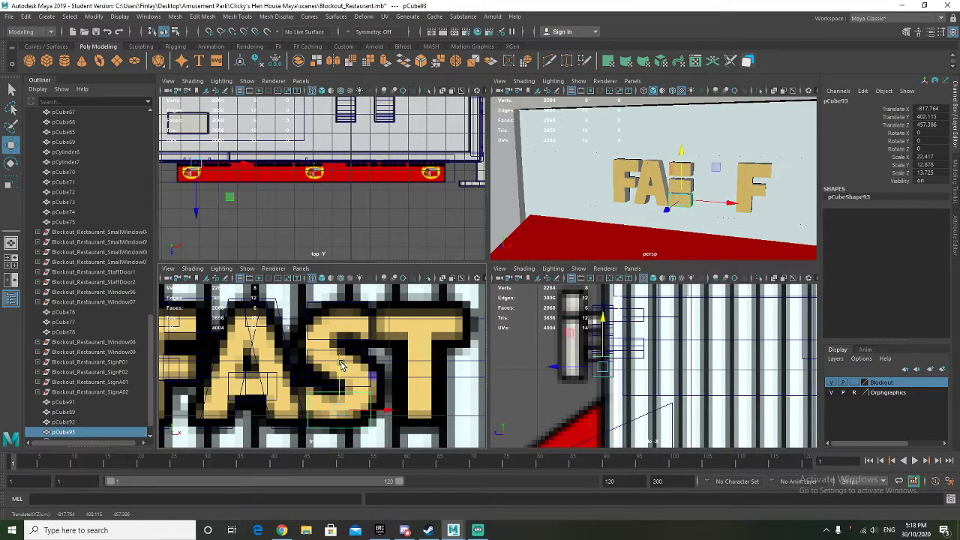
{"action": "left_click", "coordinate": [346, 353]}
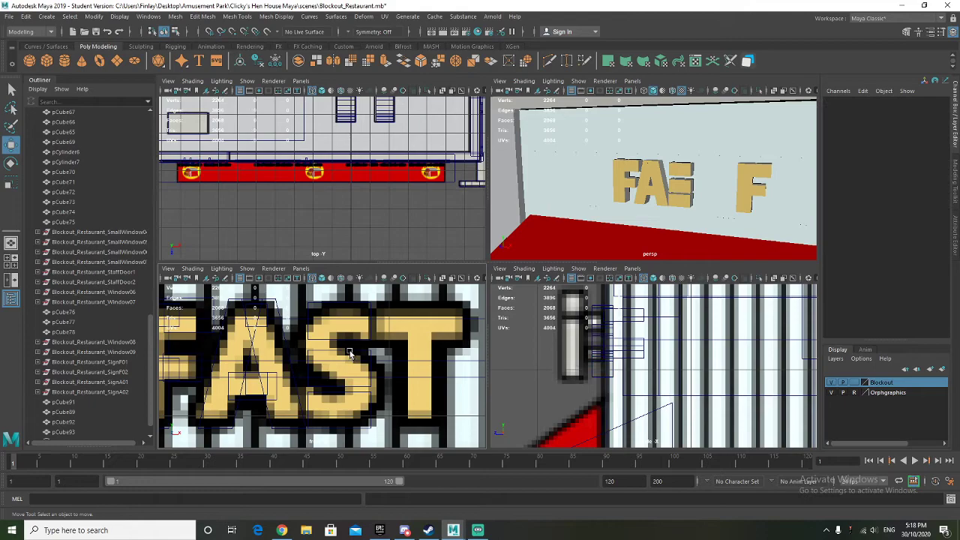
{"action": "left_click", "coordinate": [347, 350]}
{"action": "left_click_drag", "start_coordinate": [342, 319], "coordinate": [343, 316]}
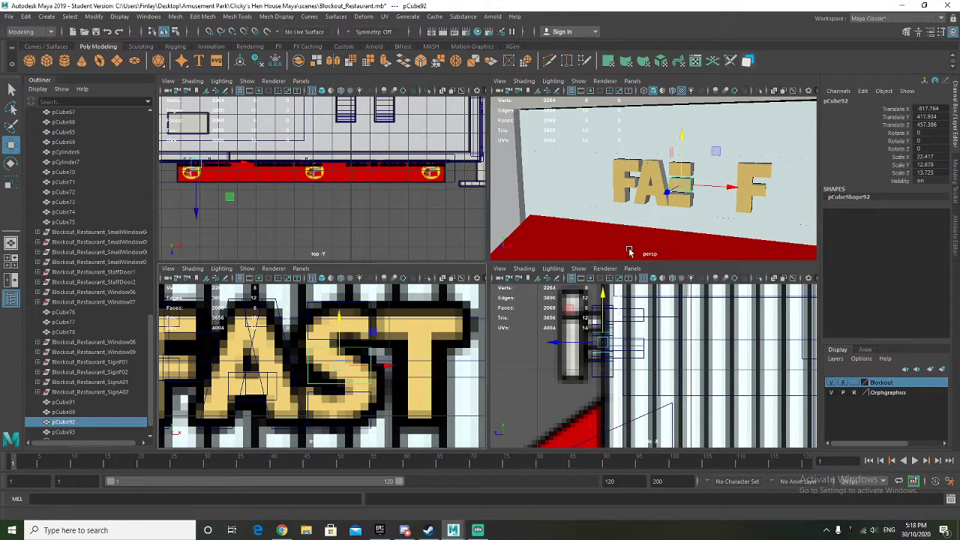
{"action": "scroll", "coordinate": [656, 240], "scroll_direction": "up", "scroll_amount": 3}
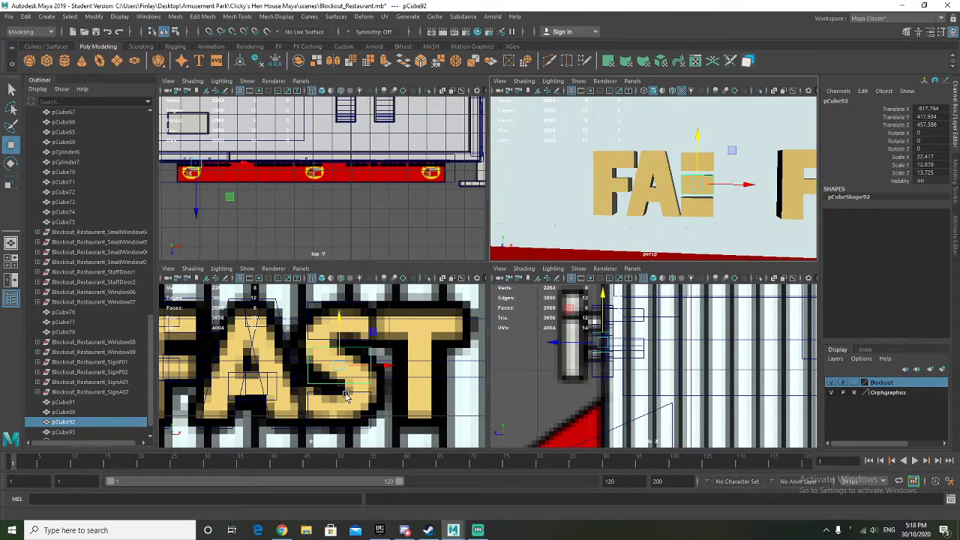
Step: Duplicate the bottom bar and shape the copy into the S's lower-right connector, with Translate X -808.521, Y 410.113 and Scale X 12.205, Y 21.033
{"action": "left_click", "coordinate": [346, 395]}
{"action": "key", "text": "ctrl+d"}
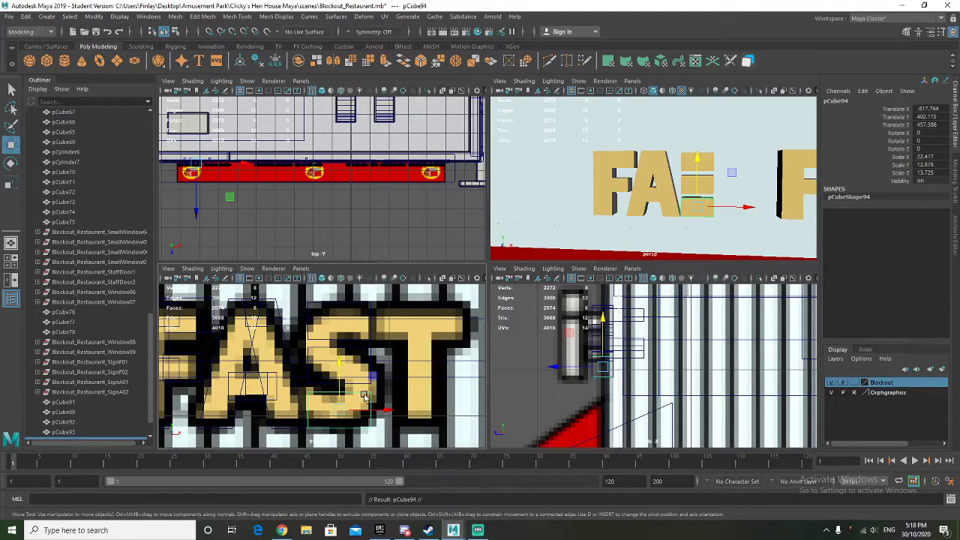
{"action": "left_click_drag", "start_coordinate": [337, 372], "coordinate": [338, 349]}
{"action": "key", "text": "r"}
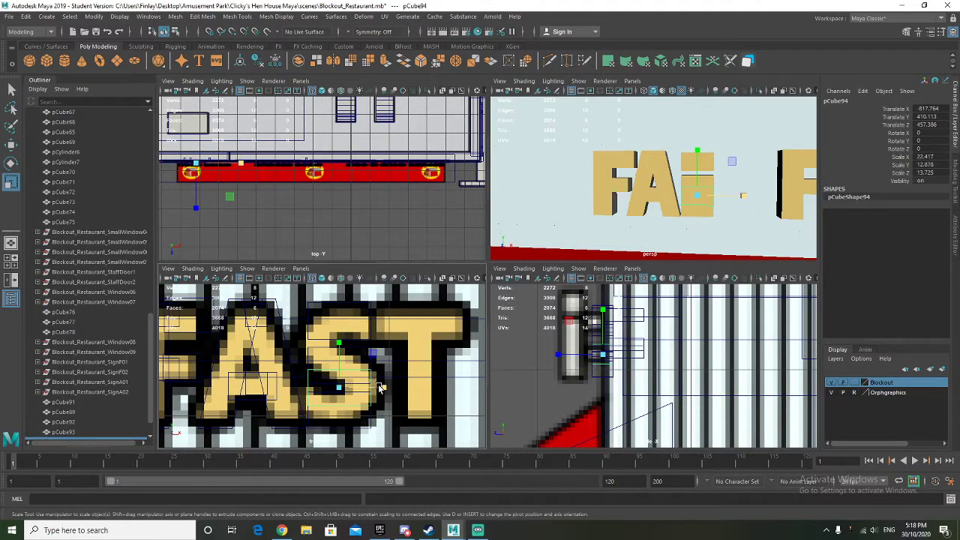
{"action": "left_click_drag", "start_coordinate": [382, 389], "coordinate": [403, 389]}
{"action": "key", "text": "w"}
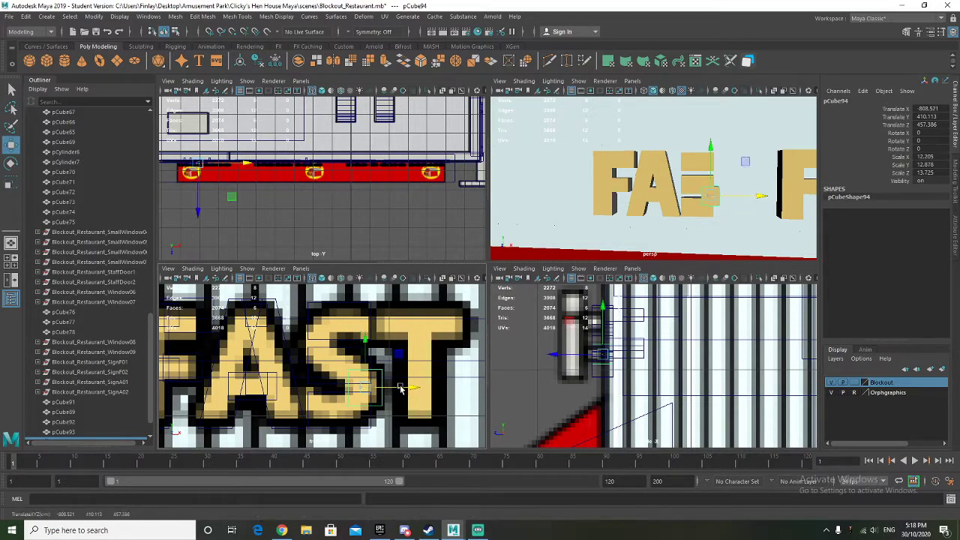
{"action": "key", "text": "r"}
{"action": "left_click_drag", "start_coordinate": [364, 346], "coordinate": [364, 328]}
Step: Duplicate the lower-right connector and move the copy to the S's upper-left side, at about Translate X -825.762 and Translate Y 427
{"action": "key", "text": "ctrl+d"}
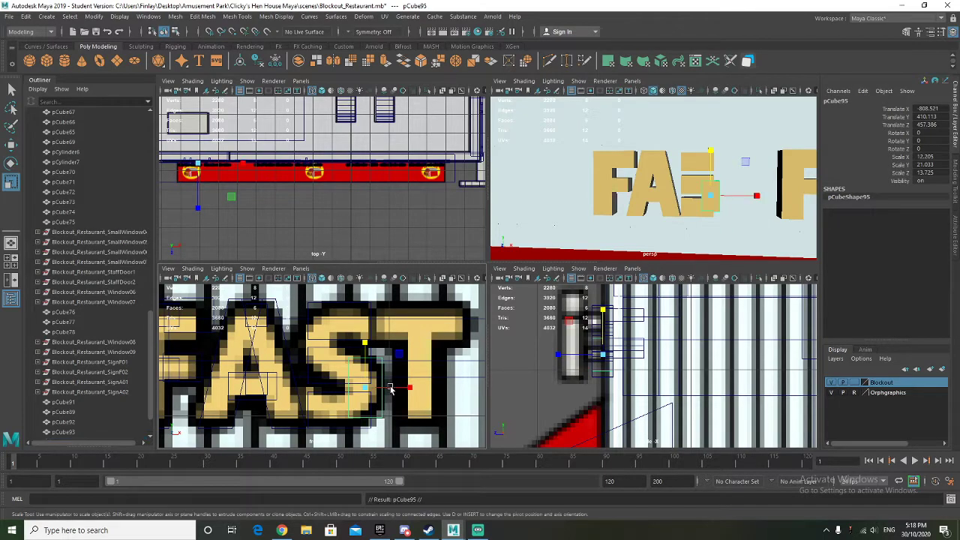
{"action": "key", "text": "w"}
{"action": "left_click_drag", "start_coordinate": [398, 357], "coordinate": [348, 308]}
{"action": "left_click_drag", "start_coordinate": [659, 209], "coordinate": [585, 203], "text": "alt"}
{"action": "scroll", "coordinate": [651, 208], "scroll_direction": "down", "scroll_amount": 3}
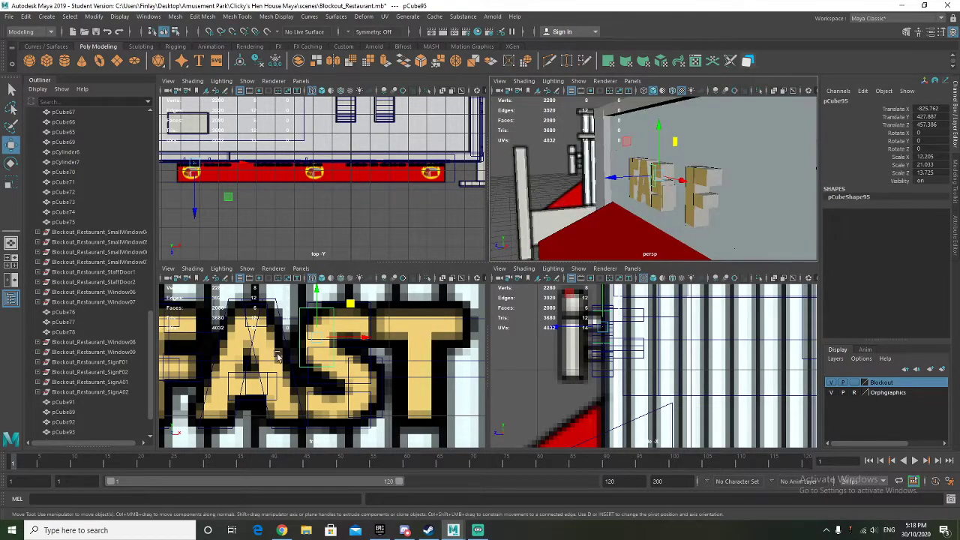
Step: Check which loose cubes form the S by selecting the ones from pCube91 to pCube95 and pCube89 individually
{"action": "scroll", "coordinate": [89, 394], "scroll_direction": "down", "scroll_amount": 2}
{"action": "left_click", "coordinate": [64, 362]}
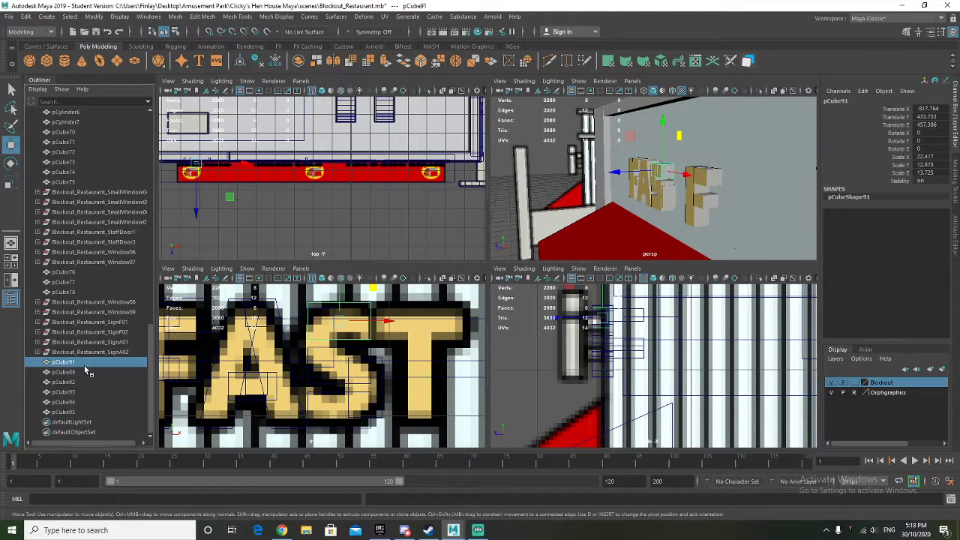
{"action": "left_click", "coordinate": [71, 410]}
{"action": "left_click", "coordinate": [72, 401]}
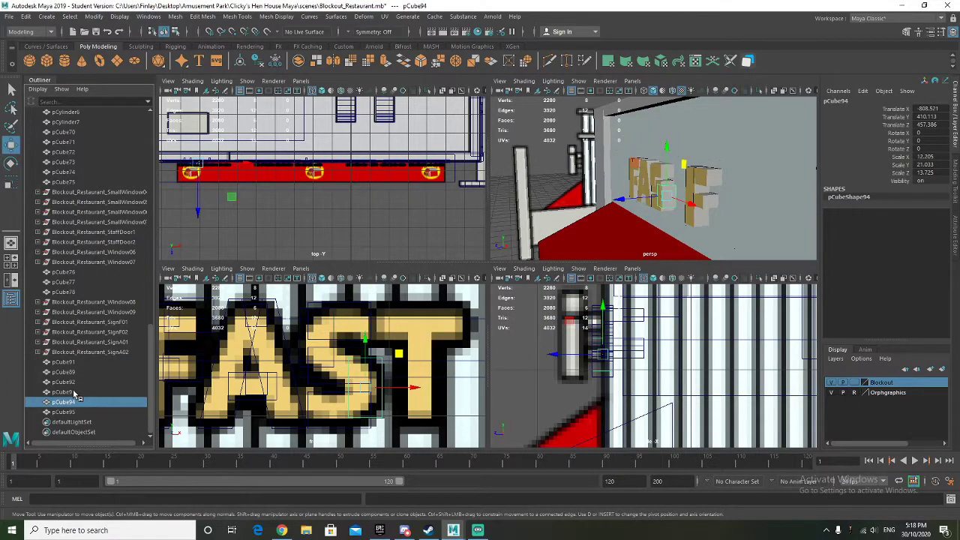
{"action": "left_click", "coordinate": [72, 390]}
{"action": "left_click", "coordinate": [72, 382]}
{"action": "left_click", "coordinate": [72, 374]}
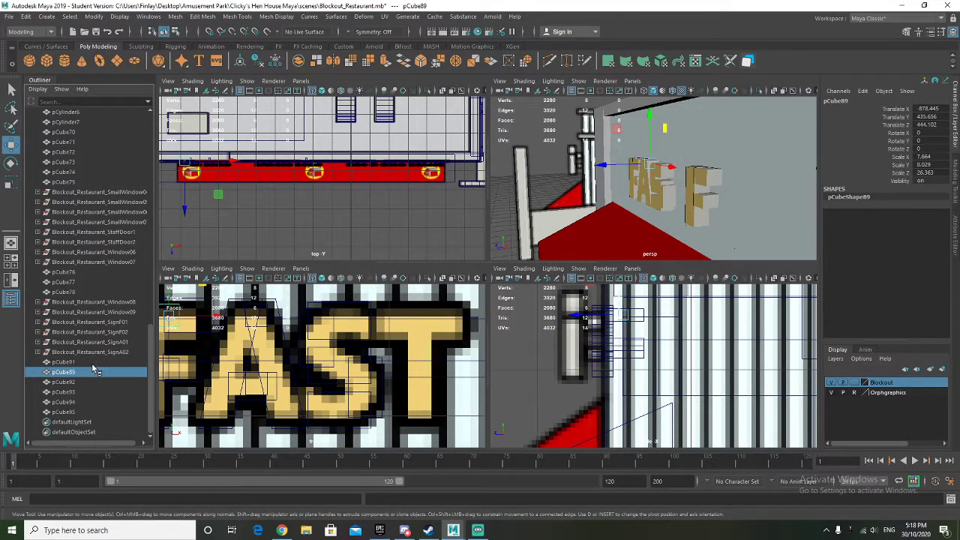
Step: Try moving the leftover gap cube pCube89 along X onto the S's top bar, undo the move, and reselect the cube
{"action": "left_click_drag", "start_coordinate": [208, 318], "coordinate": [383, 320]}
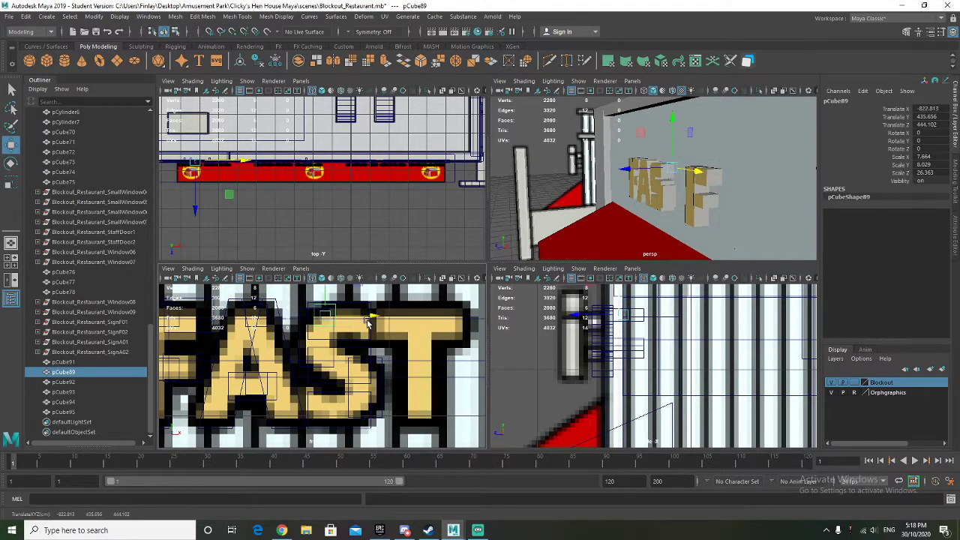
{"action": "key", "text": "ctrl+z"}
{"action": "middle_click_drag", "start_coordinate": [236, 359], "coordinate": [298, 365], "text": "alt"}
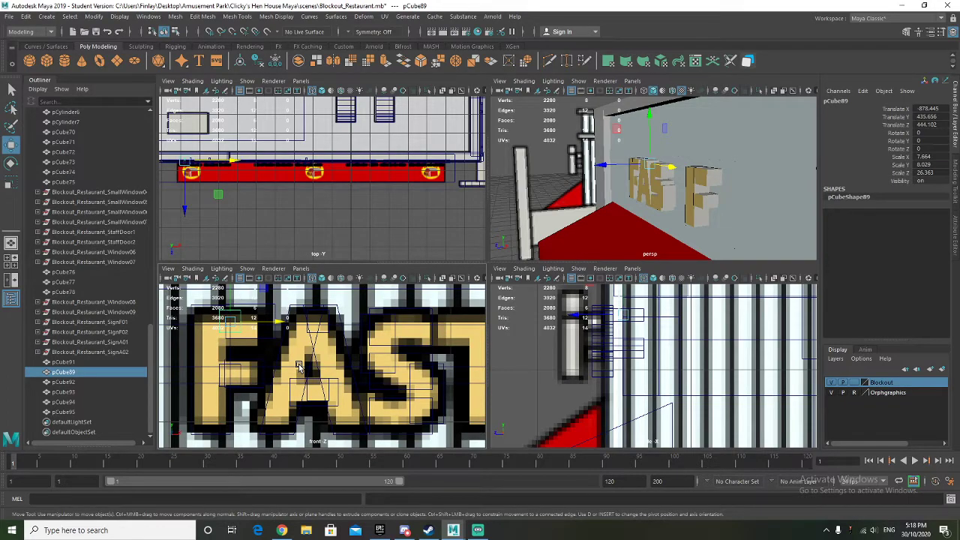
{"action": "left_click", "coordinate": [73, 365]}
{"action": "left_click", "coordinate": [78, 374]}
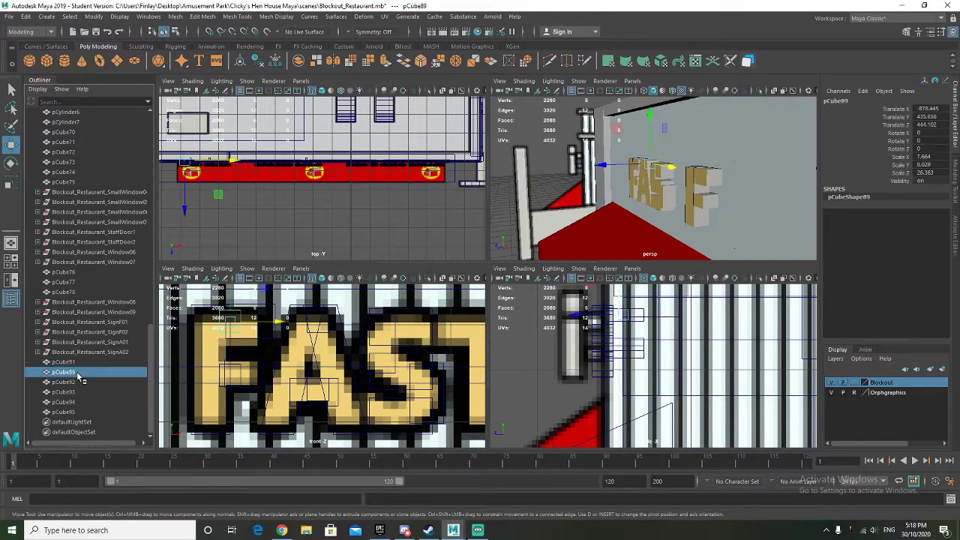
Step: Move pCube89 above pCube91 in the Outliner and check which sign pieces pCube89 and pCube91 to pCube95 are
{"action": "middle_click_drag", "start_coordinate": [73, 360], "coordinate": [73, 359]}
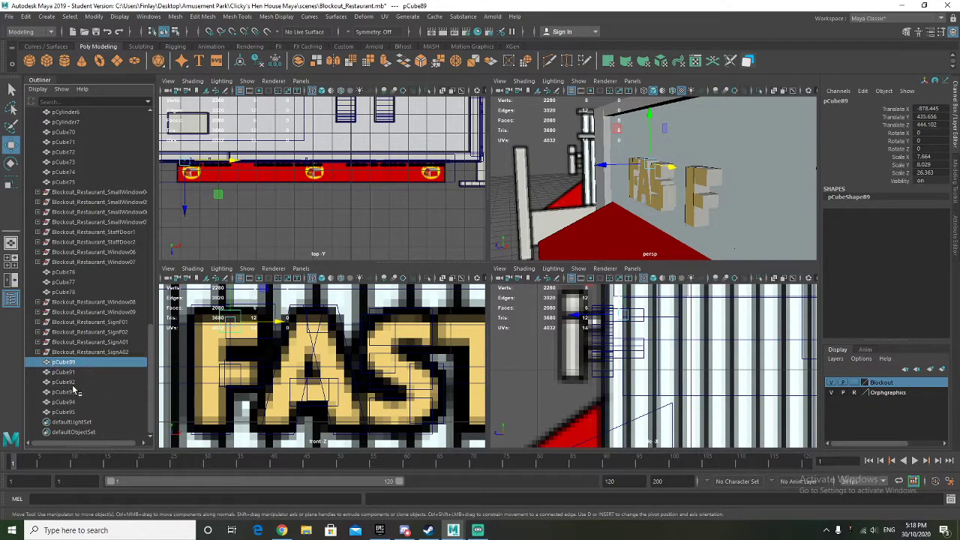
{"action": "left_click_drag", "start_coordinate": [72, 385], "coordinate": [74, 389]}
{"action": "left_click", "coordinate": [75, 394]}
{"action": "middle_click_drag", "start_coordinate": [75, 394], "coordinate": [75, 404]}
{"action": "left_click", "coordinate": [76, 405]}
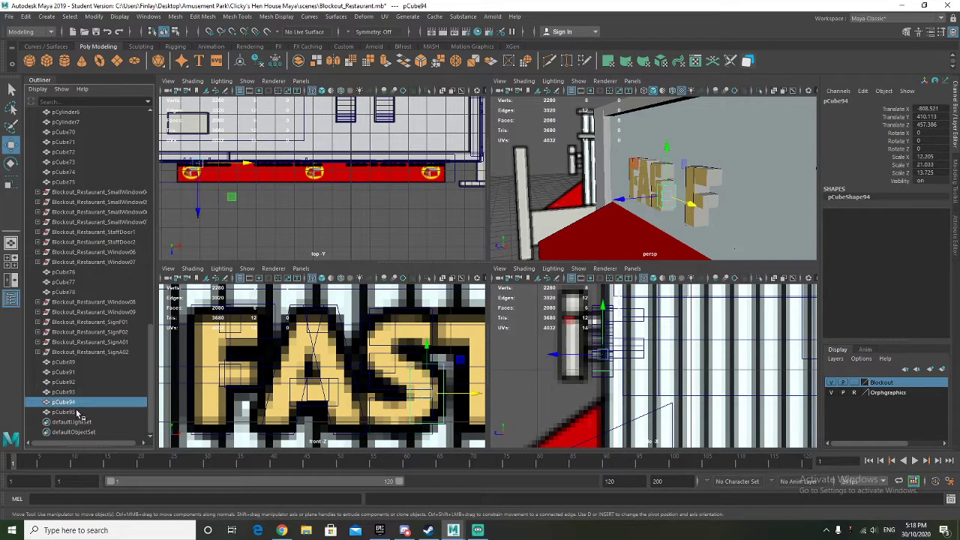
{"action": "left_click", "coordinate": [77, 411]}
{"action": "left_click", "coordinate": [75, 403]}
{"action": "left_click", "coordinate": [73, 393]}
{"action": "left_click", "coordinate": [73, 384]}
{"action": "left_click", "coordinate": [75, 375]}
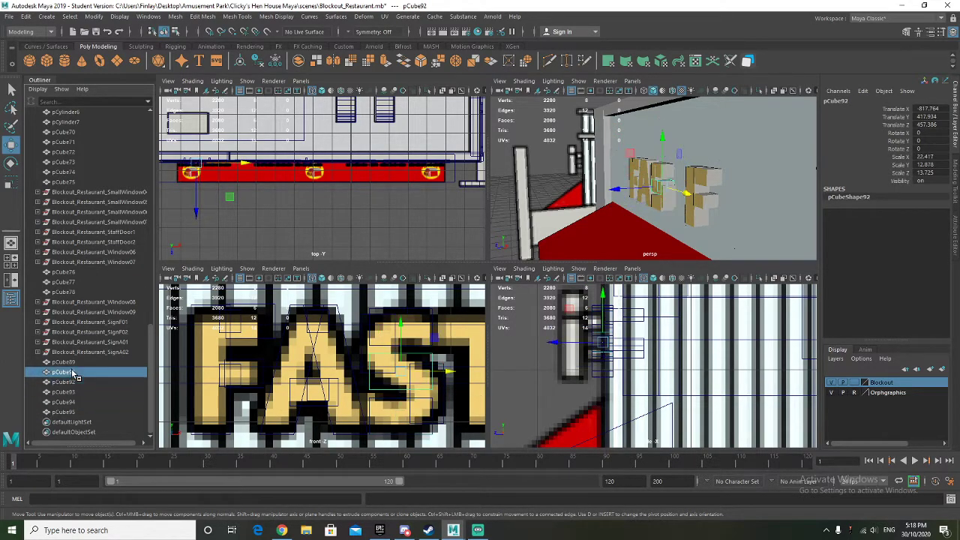
{"action": "left_click", "coordinate": [72, 363]}
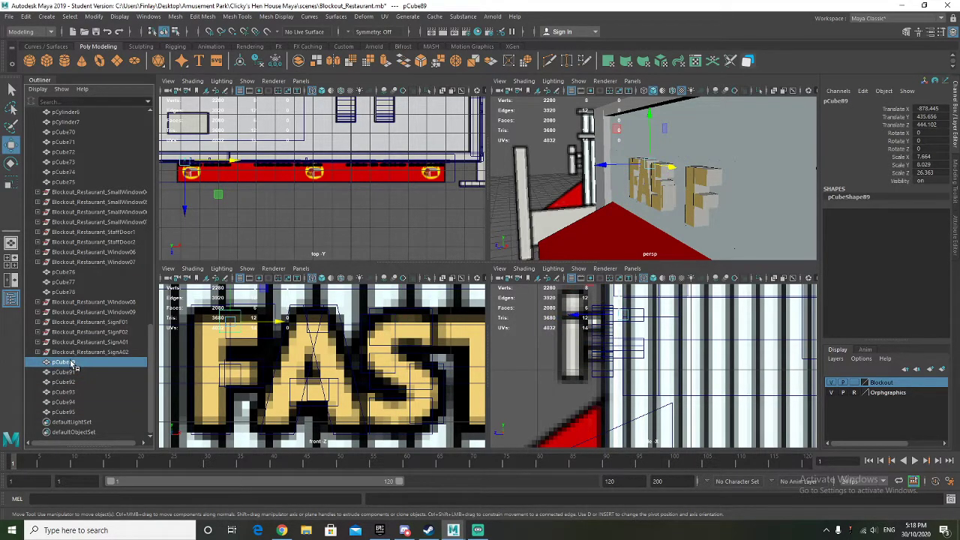
Step: Duplicate the vertical bar of the F in FAST and move the copy out of the Blockout_Restaurant_SignF01 group
{"action": "left_click", "coordinate": [226, 356]}
{"action": "left_click", "coordinate": [229, 356]}
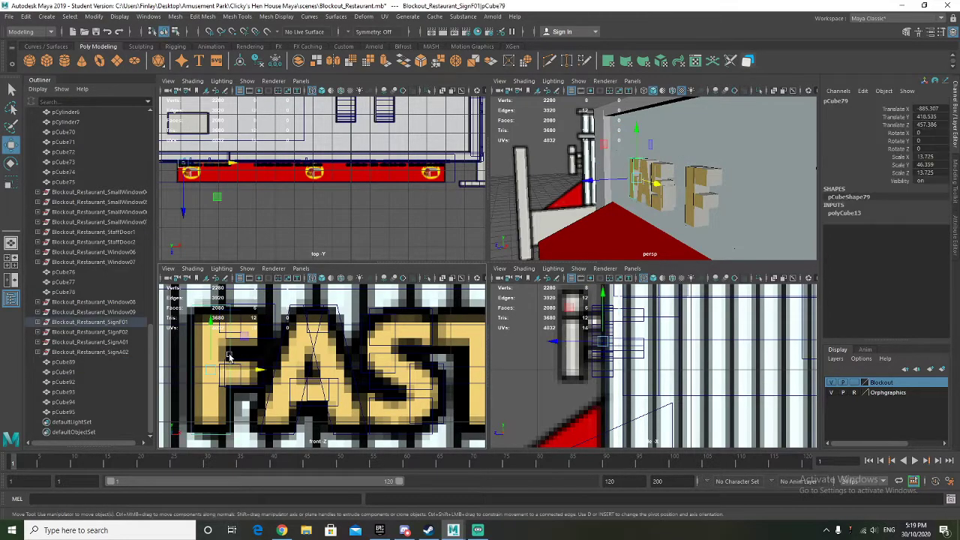
{"action": "left_click", "coordinate": [38, 321]}
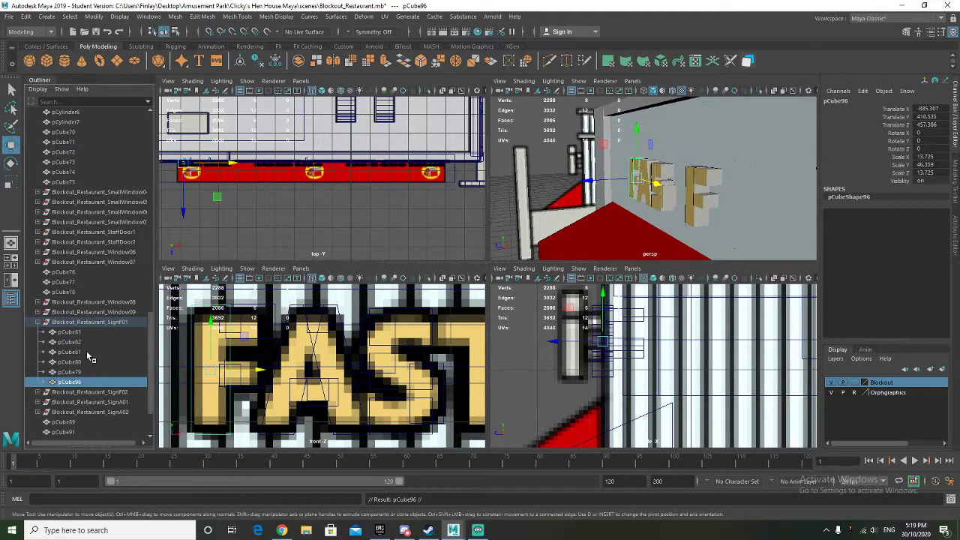
{"action": "middle_click_drag", "start_coordinate": [82, 415], "coordinate": [83, 419]}
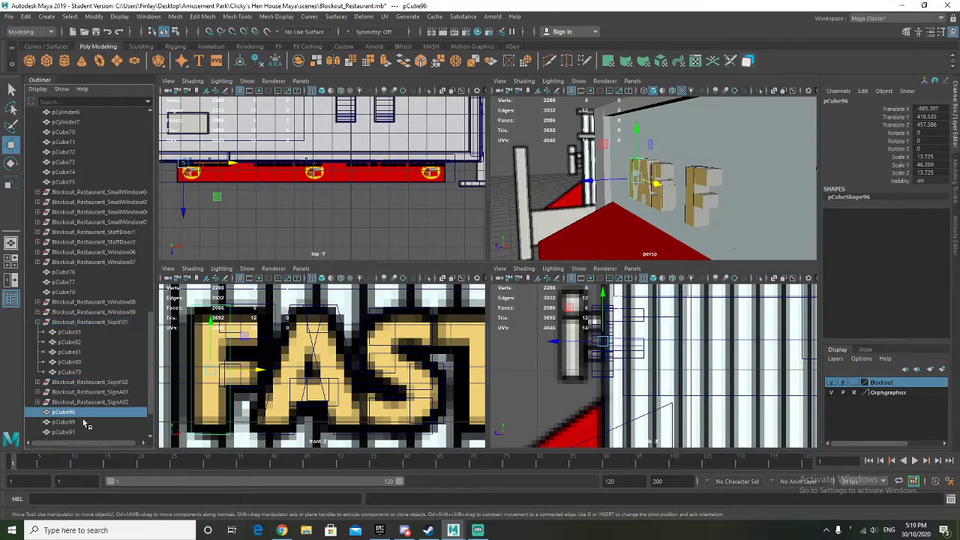
{"action": "left_click", "coordinate": [38, 322]}
Step: Duplicate small block pCube89 onto the S's upper part at Translate X -817.48, and copy it down to Translate Y 402.952
{"action": "left_click", "coordinate": [75, 373]}
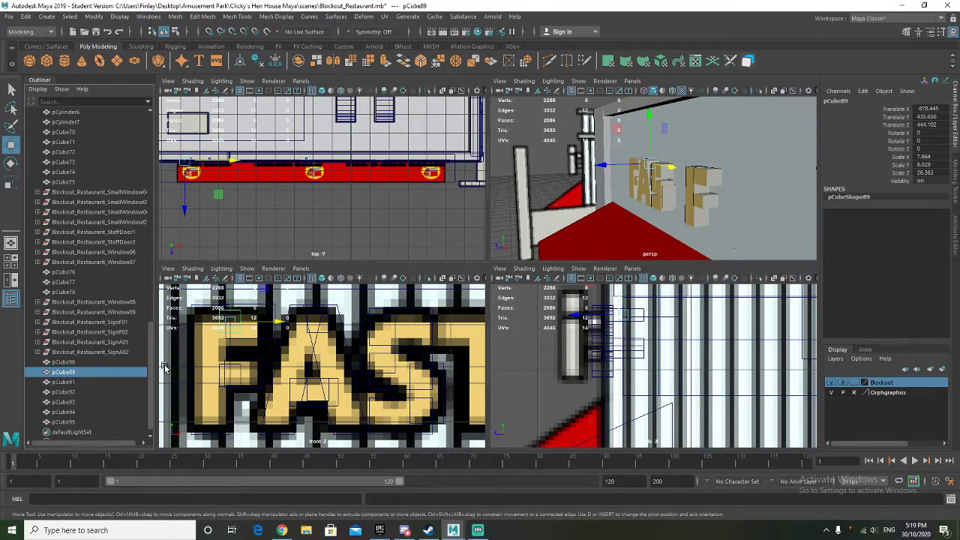
{"action": "key", "text": "ctrl+d"}
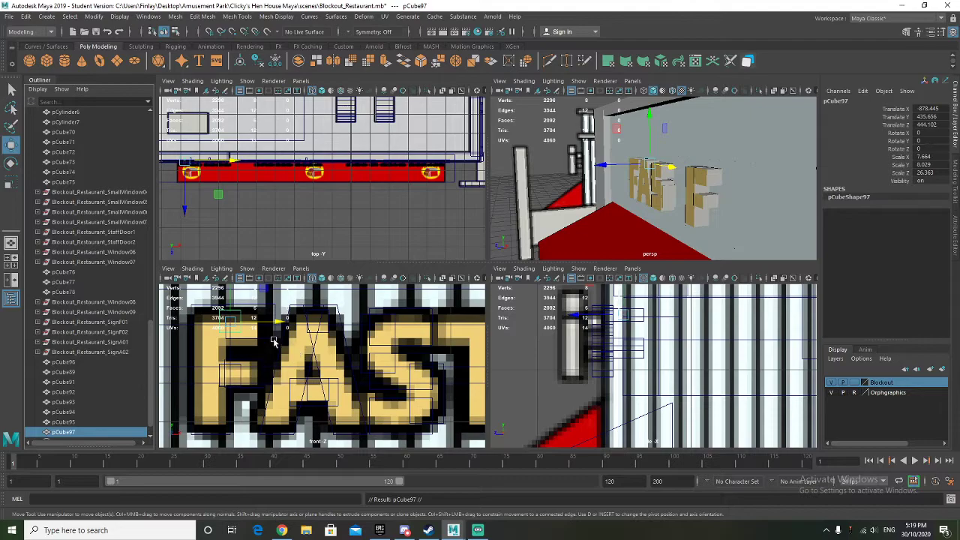
{"action": "left_click_drag", "start_coordinate": [270, 324], "coordinate": [441, 324]}
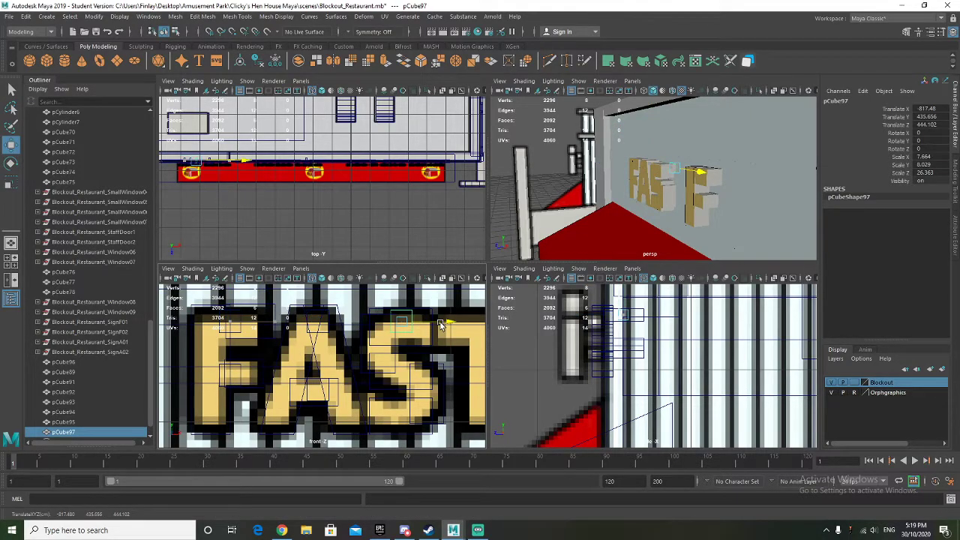
{"action": "left_click_drag", "start_coordinate": [667, 256], "coordinate": [746, 247], "text": "alt"}
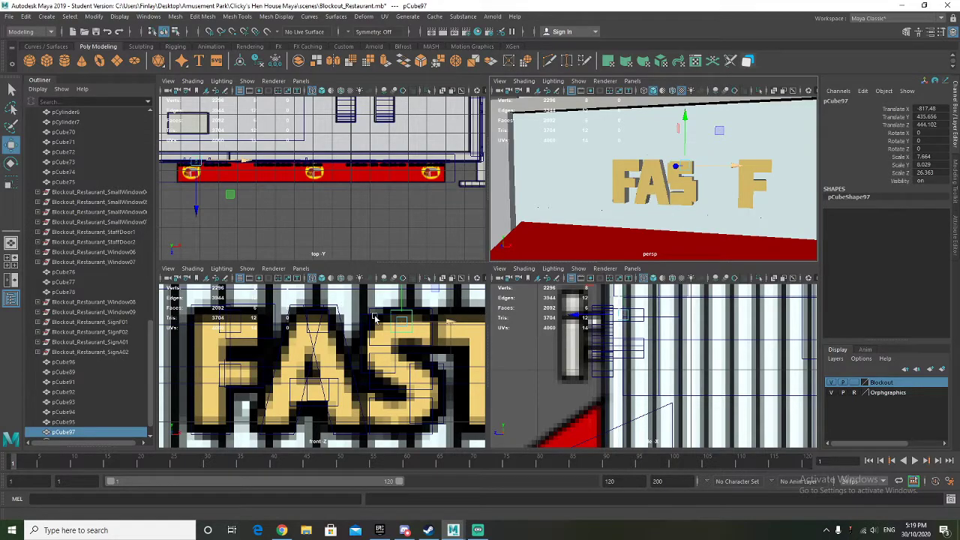
{"action": "key", "text": "ctrl+d"}
{"action": "left_click_drag", "start_coordinate": [406, 297], "coordinate": [405, 388]}
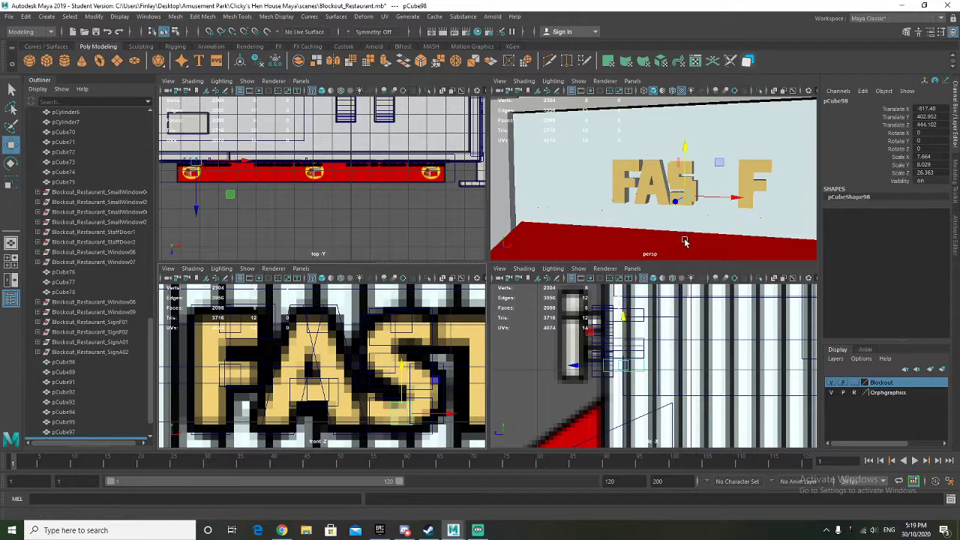
{"action": "left_click_drag", "start_coordinate": [685, 229], "coordinate": [715, 242], "text": "alt"}
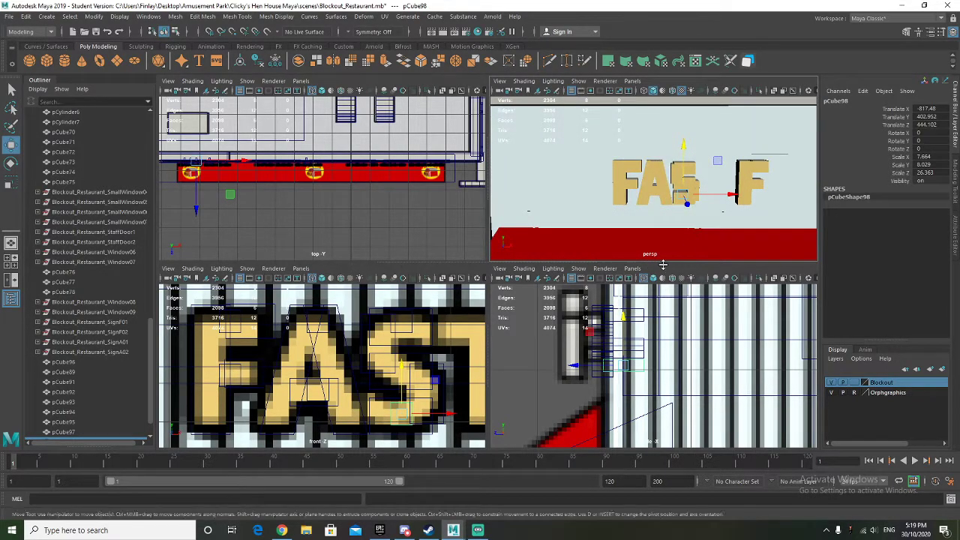
Step: Move spare pieces pCube96 and pCube89 together along X to just before the FAST lettering, with pCube96 at Translate X -923.183
{"action": "left_click", "coordinate": [58, 365]}
{"action": "left_click", "coordinate": [63, 374]}
{"action": "scroll", "coordinate": [69, 376], "scroll_direction": "down", "scroll_amount": 1}
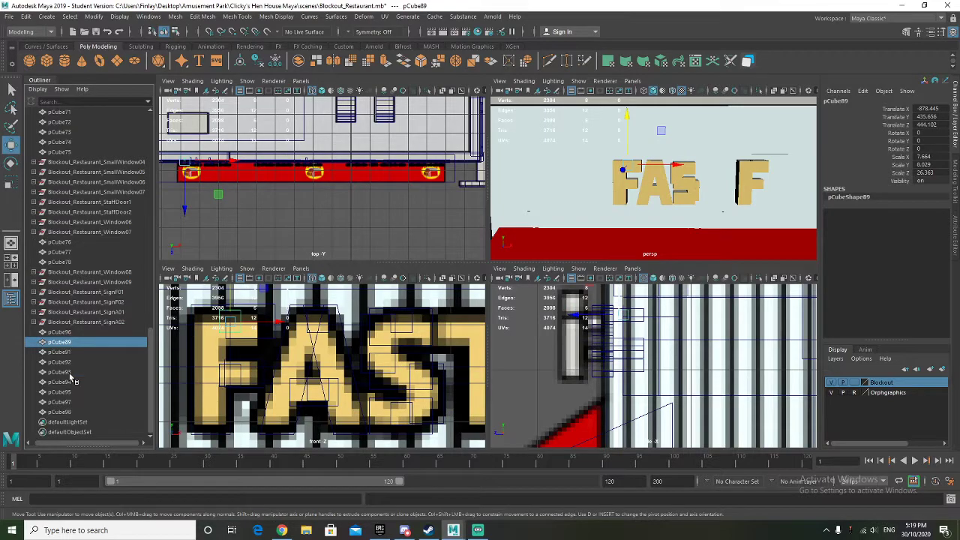
{"action": "left_click", "coordinate": [72, 335], "text": "ctrl"}
{"action": "scroll", "coordinate": [275, 334], "scroll_direction": "down", "scroll_amount": 2}
{"action": "left_click_drag", "start_coordinate": [291, 369], "coordinate": [215, 370]}
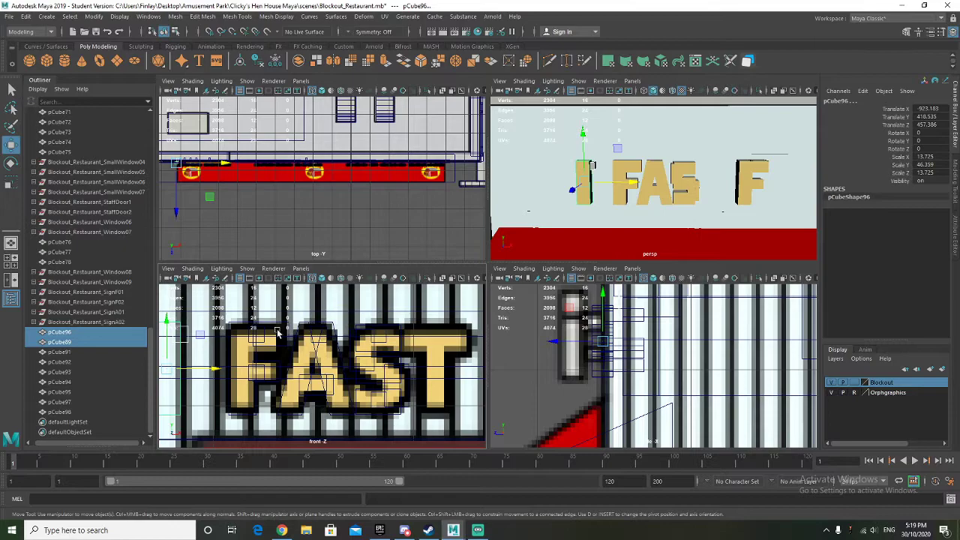
Step: Group pCube91 through pCube98 and name the group Blockout_Restaurant_SignS01
{"action": "left_click", "coordinate": [60, 352]}
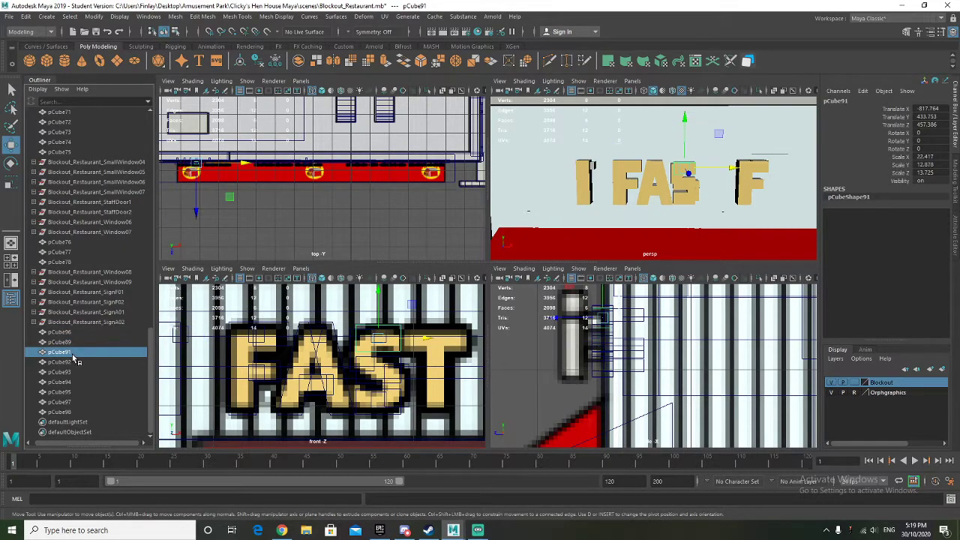
{"action": "left_click", "coordinate": [78, 413], "text": "shift"}
{"action": "key", "text": "ctrl+g"}
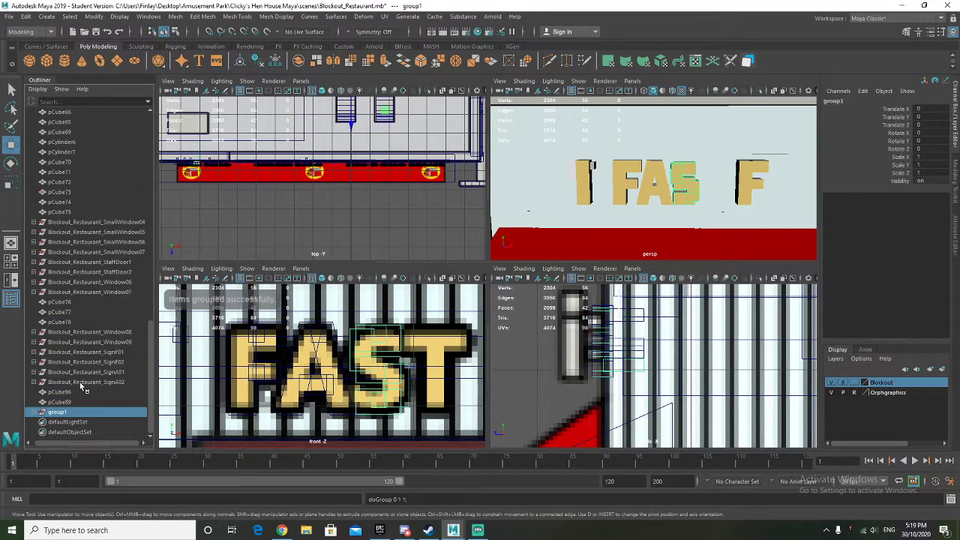
{"action": "double_click", "coordinate": [91, 383]}
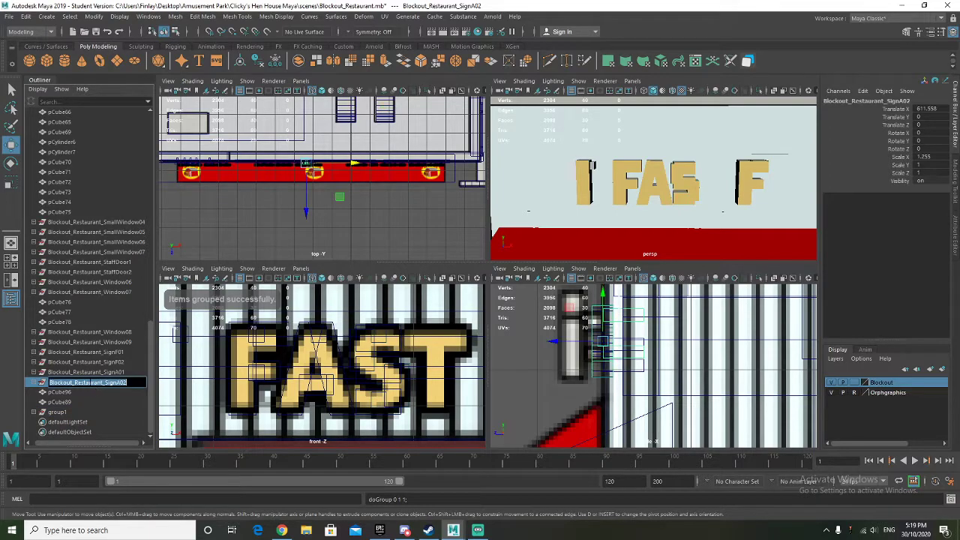
{"action": "key", "text": "ctrl+c"}
{"action": "double_click", "coordinate": [66, 413]}
{"action": "key", "text": "ctrl+v"}
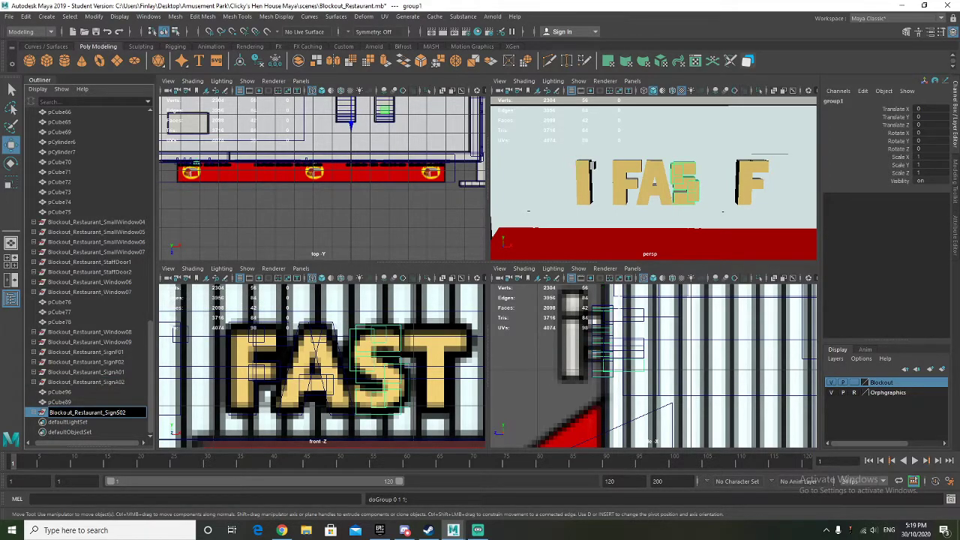
{"action": "type", "text": "S01"}
{"action": "key", "text": "Return"}
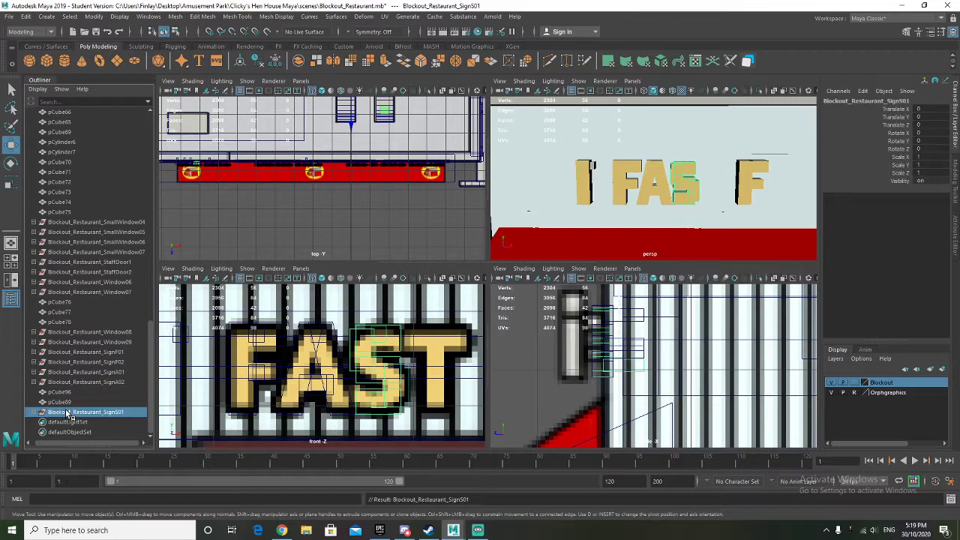
Step: Duplicate the Blockout_Restaurant_SignS01 group and centre the pivots of both S groups
{"action": "scroll", "coordinate": [409, 317], "scroll_direction": "down", "scroll_amount": 3}
{"action": "scroll", "coordinate": [409, 318], "scroll_direction": "down", "scroll_amount": 2}
{"action": "middle_click_drag", "start_coordinate": [409, 319], "coordinate": [357, 322], "text": "alt"}
{"action": "scroll", "coordinate": [375, 353], "scroll_direction": "down", "scroll_amount": 2}
{"action": "middle_click_drag", "start_coordinate": [389, 375], "coordinate": [266, 355], "text": "alt"}
{"action": "scroll", "coordinate": [338, 372], "scroll_direction": "down", "scroll_amount": 1}
{"action": "middle_click_drag", "start_coordinate": [431, 360], "coordinate": [299, 357], "text": "alt"}
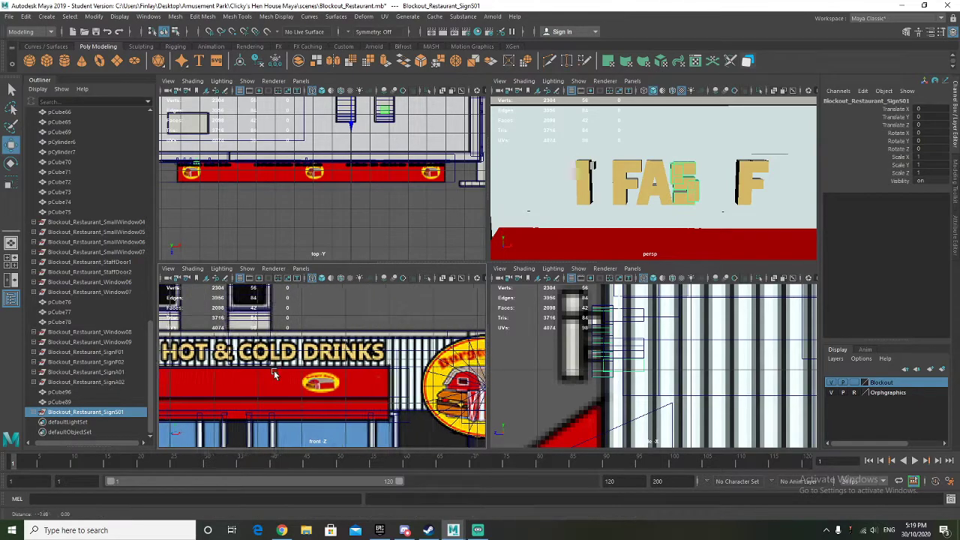
{"action": "middle_click_drag", "start_coordinate": [167, 373], "coordinate": [278, 373], "text": "alt"}
{"action": "left_click_drag", "start_coordinate": [278, 374], "coordinate": [278, 374]}
{"action": "middle_click_drag", "start_coordinate": [278, 374], "coordinate": [424, 367], "text": "alt"}
{"action": "middle_click_drag", "start_coordinate": [262, 366], "coordinate": [459, 364], "text": "alt"}
{"action": "scroll", "coordinate": [314, 357], "scroll_direction": "up", "scroll_amount": 3}
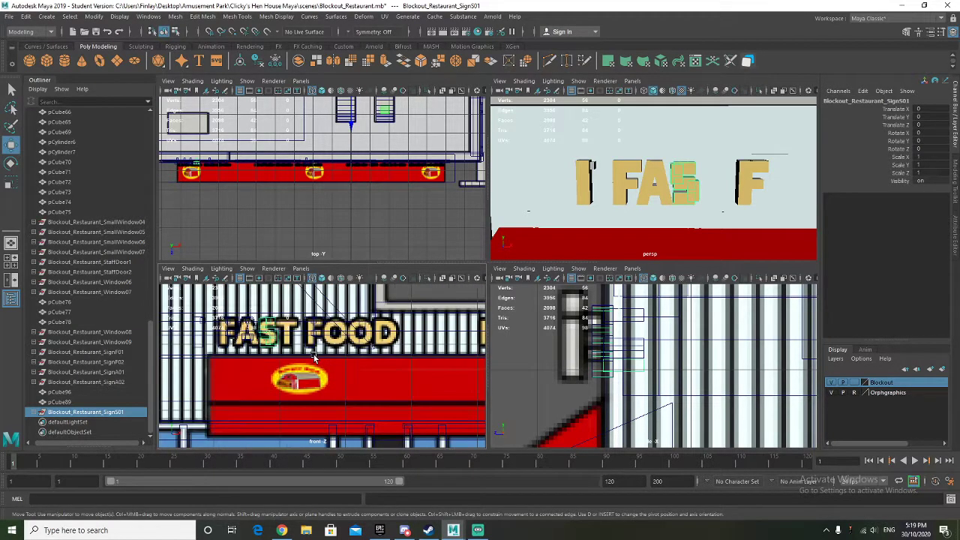
{"action": "key", "text": "ctrl+d"}
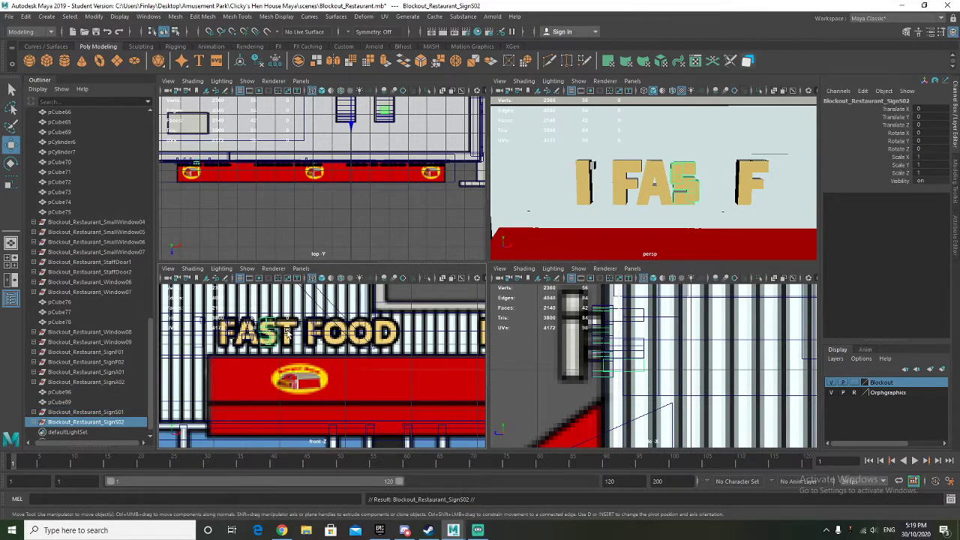
{"action": "scroll", "coordinate": [288, 333], "scroll_direction": "down", "scroll_amount": 5}
{"action": "left_click", "coordinate": [239, 61]}
{"action": "middle_click_drag", "start_coordinate": [223, 380], "coordinate": [187, 380], "text": "alt"}
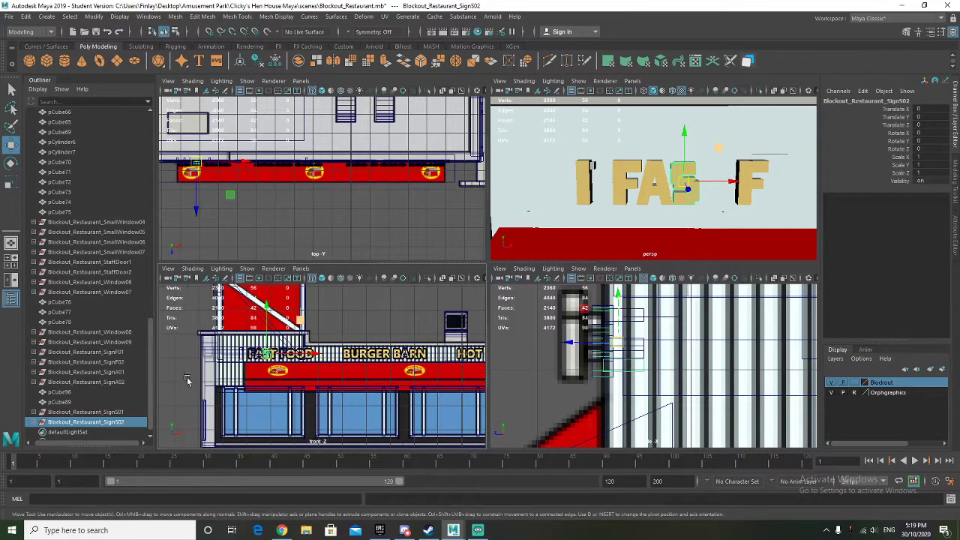
{"action": "left_click", "coordinate": [124, 412]}
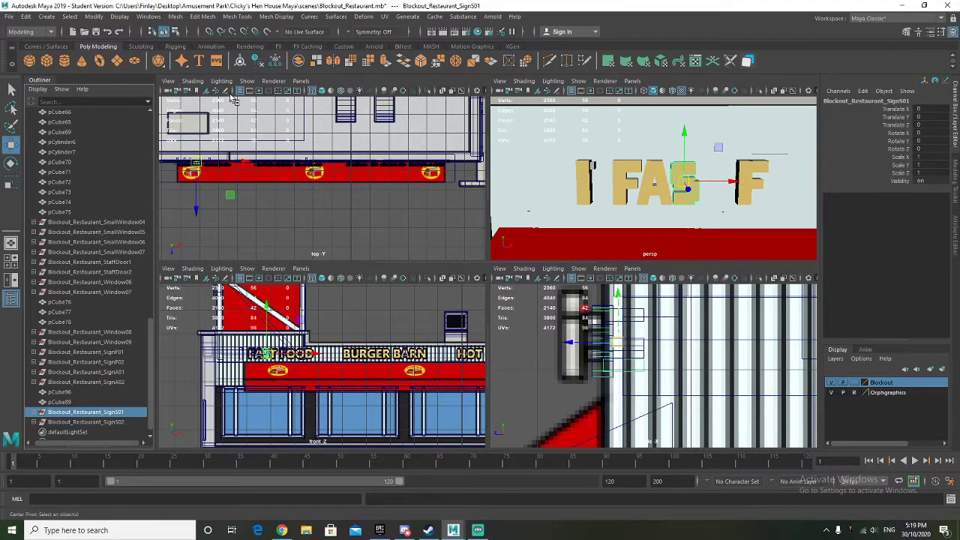
Step: Move the duplicated S group onto the final S of HOT & COLD DRINKS, at Translate X 1293.986
{"action": "left_click", "coordinate": [109, 421]}
{"action": "left_click_drag", "start_coordinate": [318, 355], "coordinate": [473, 357]}
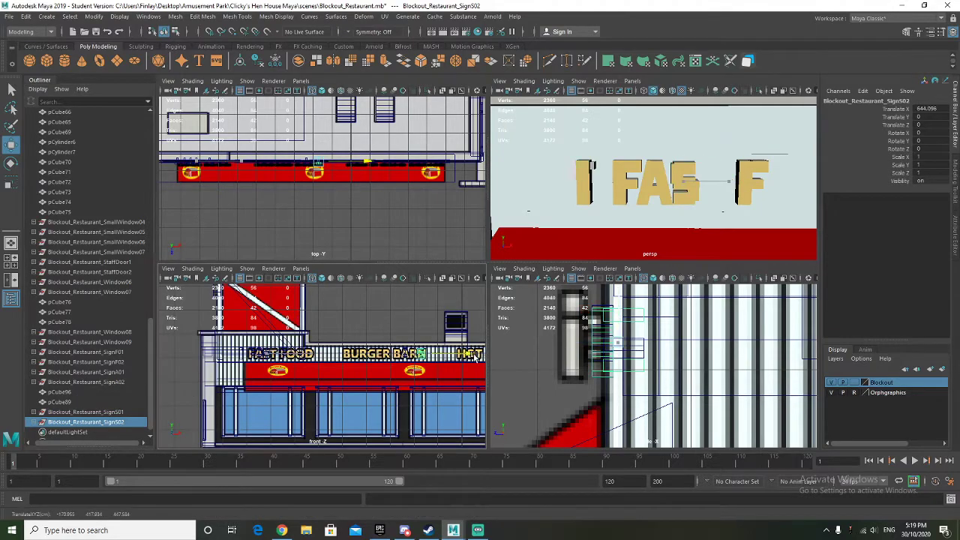
{"action": "middle_click_drag", "start_coordinate": [461, 359], "coordinate": [311, 359], "text": "alt"}
{"action": "left_click_drag", "start_coordinate": [313, 358], "coordinate": [462, 360]}
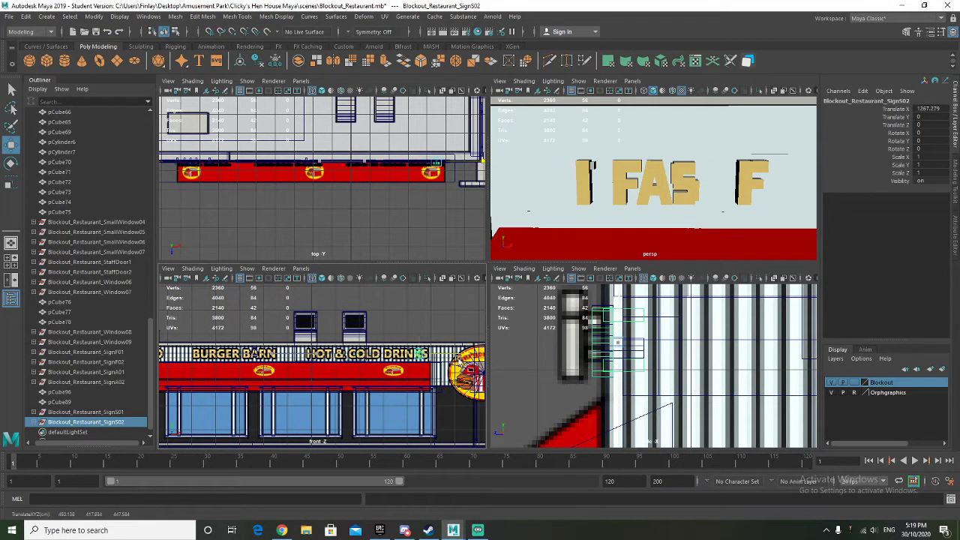
{"action": "scroll", "coordinate": [449, 364], "scroll_direction": "up", "scroll_amount": 10}
{"action": "middle_click_drag", "start_coordinate": [445, 367], "coordinate": [218, 377], "text": "alt"}
{"action": "middle_click_drag", "start_coordinate": [447, 343], "coordinate": [335, 336], "text": "alt"}
{"action": "left_click_drag", "start_coordinate": [323, 342], "coordinate": [356, 343]}
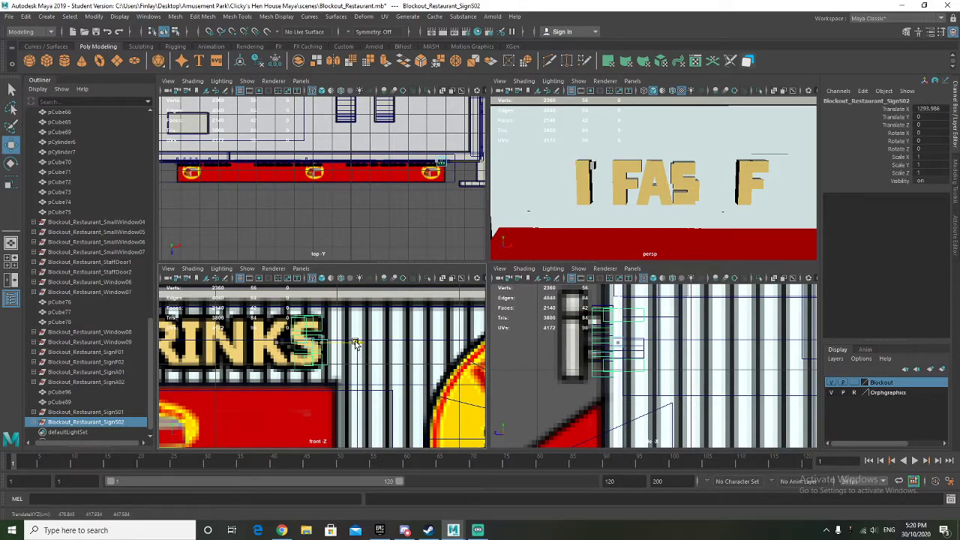
Step: Duplicate the spare vertical bar pCube96 and place the copy as the stem of the T in FAST, at Translate X -788.909
{"action": "middle_click_drag", "start_coordinate": [279, 351], "coordinate": [480, 355], "text": "alt"}
{"action": "middle_click_drag", "start_coordinate": [240, 360], "coordinate": [555, 366], "text": "alt"}
{"action": "middle_click_drag", "start_coordinate": [187, 371], "coordinate": [509, 370], "text": "alt"}
{"action": "middle_click_drag", "start_coordinate": [253, 366], "coordinate": [585, 364], "text": "alt"}
{"action": "middle_click_drag", "start_coordinate": [330, 366], "coordinate": [593, 364], "text": "alt"}
{"action": "middle_click_drag", "start_coordinate": [240, 372], "coordinate": [420, 374], "text": "alt"}
{"action": "scroll", "coordinate": [254, 356], "scroll_direction": "down", "scroll_amount": 2}
{"action": "scroll", "coordinate": [252, 356], "scroll_direction": "up", "scroll_amount": 1}
{"action": "middle_click_drag", "start_coordinate": [252, 356], "coordinate": [228, 354], "text": "alt"}
{"action": "left_click", "coordinate": [288, 352]}
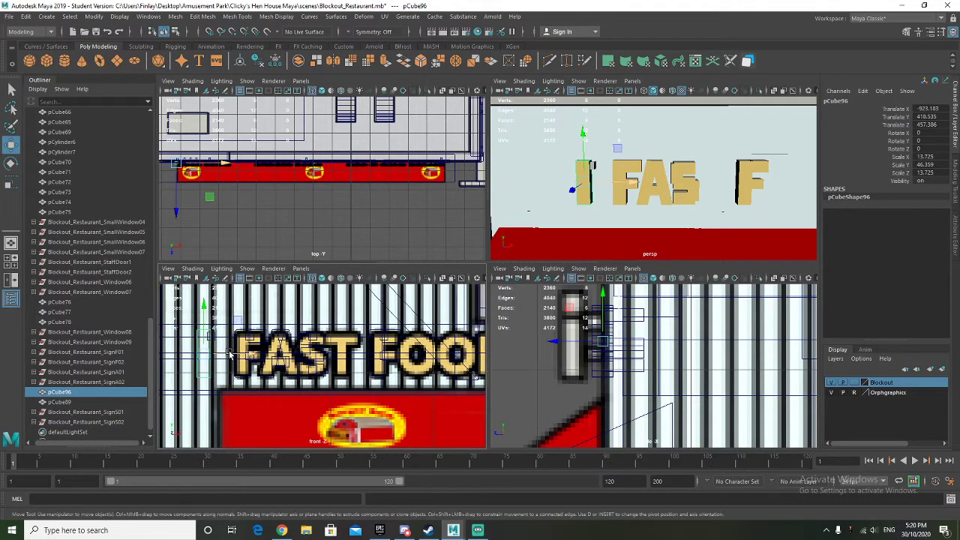
{"action": "key", "text": "ctrl+d"}
{"action": "left_click_drag", "start_coordinate": [241, 356], "coordinate": [355, 362]}
{"action": "scroll", "coordinate": [354, 361], "scroll_direction": "up", "scroll_amount": 2}
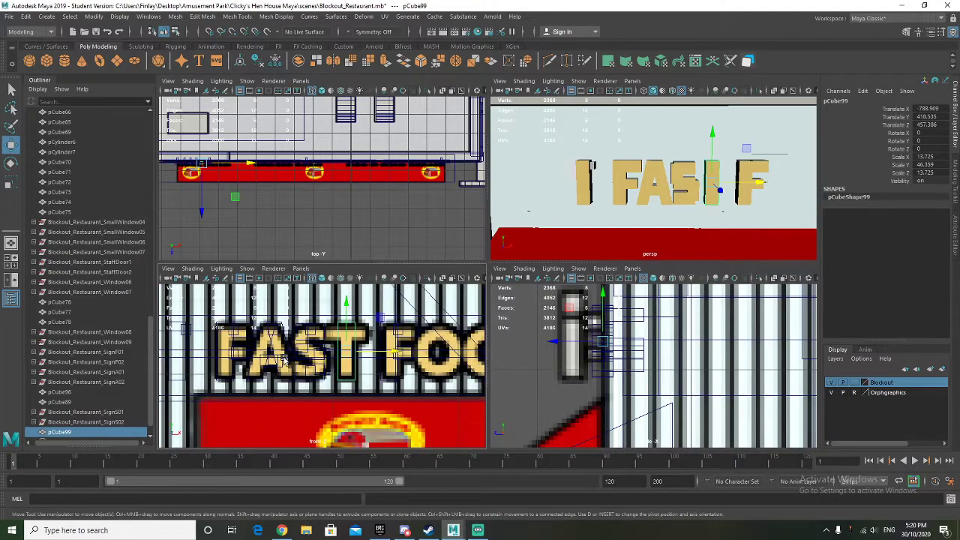
Step: Duplicate the T's stem, shorten the copy to Scale Y 14.062 and raise it to the T's top at Translate Y 434.277
{"action": "middle_click_drag", "start_coordinate": [301, 358], "coordinate": [334, 360], "text": "alt"}
{"action": "key", "text": "ctrl+d"}
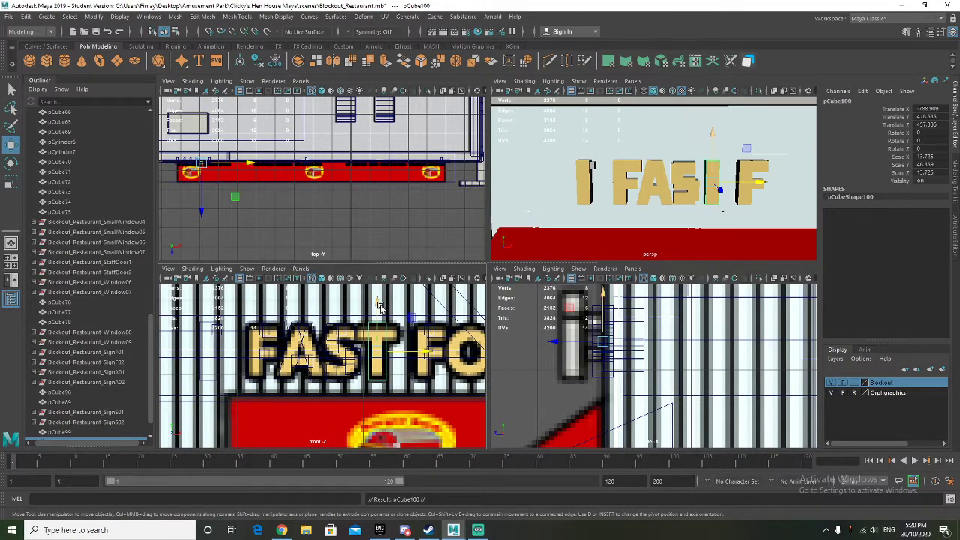
{"action": "key", "text": "r"}
{"action": "left_click_drag", "start_coordinate": [379, 307], "coordinate": [379, 339]}
{"action": "scroll", "coordinate": [380, 359], "scroll_direction": "up", "scroll_amount": 4}
{"action": "middle_click_drag", "start_coordinate": [377, 355], "coordinate": [300, 394], "text": "alt"}
{"action": "key", "text": "w"}
{"action": "left_click_drag", "start_coordinate": [348, 337], "coordinate": [350, 303]}
{"action": "key", "text": "r"}
{"action": "key", "text": "w"}
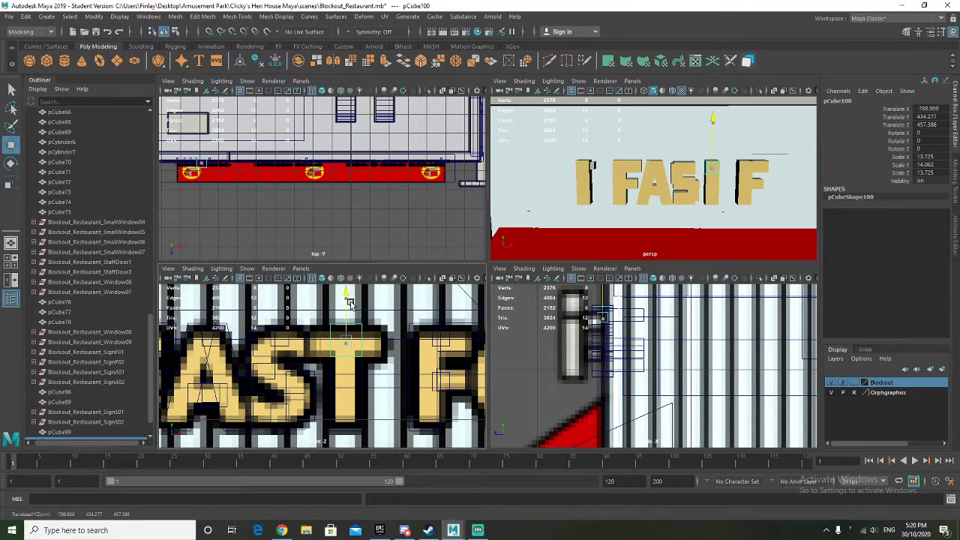
Step: Widen the T's crossbar to Scale X 32.177 and raise it slightly to Translate Y 434.718
{"action": "key", "text": "r"}
{"action": "left_click_drag", "start_coordinate": [396, 341], "coordinate": [435, 342]}
{"action": "scroll", "coordinate": [704, 210], "scroll_direction": "up", "scroll_amount": 3}
{"action": "left_click_drag", "start_coordinate": [728, 204], "coordinate": [685, 193], "text": "alt"}
{"action": "key", "text": "f"}
{"action": "key", "text": "w"}
{"action": "left_click_drag", "start_coordinate": [655, 141], "coordinate": [658, 135]}
{"action": "scroll", "coordinate": [643, 150], "scroll_direction": "down", "scroll_amount": 5}
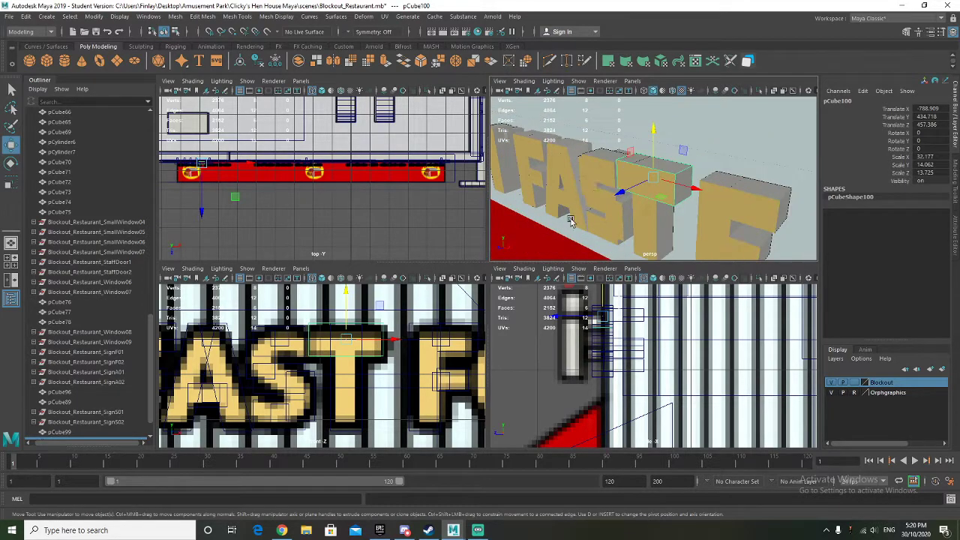
{"action": "left_click_drag", "start_coordinate": [570, 221], "coordinate": [593, 212], "text": "alt"}
Step: Duplicate the spare small connector block twice behind the T of FAST, at Translate X -788.725, with the lower copy at Translate Y 405.146
{"action": "scroll", "coordinate": [263, 351], "scroll_direction": "down", "scroll_amount": 5}
{"action": "middle_click_drag", "start_coordinate": [238, 359], "coordinate": [258, 360], "text": "alt"}
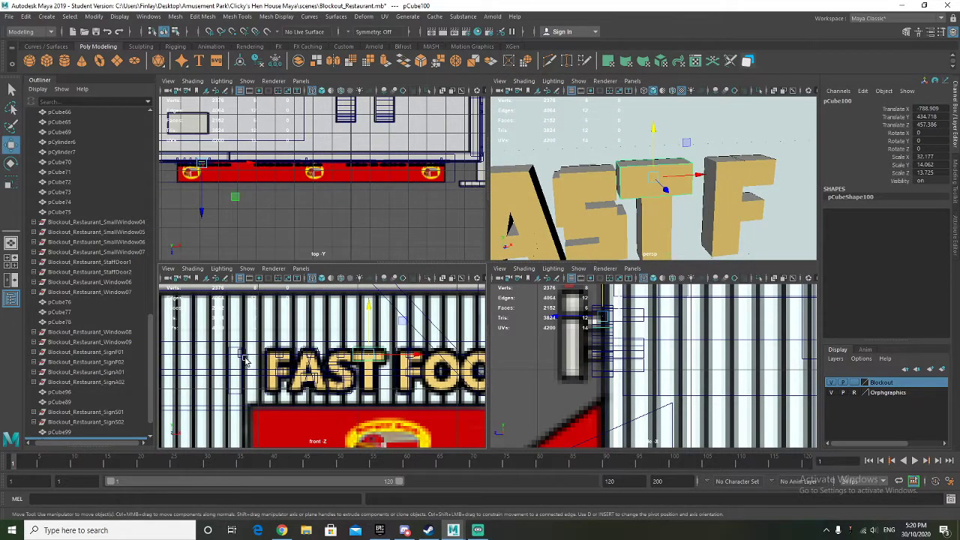
{"action": "left_click", "coordinate": [244, 359]}
{"action": "middle_click_drag", "start_coordinate": [336, 366], "coordinate": [259, 366], "text": "alt"}
{"action": "key", "text": "ctrl+d"}
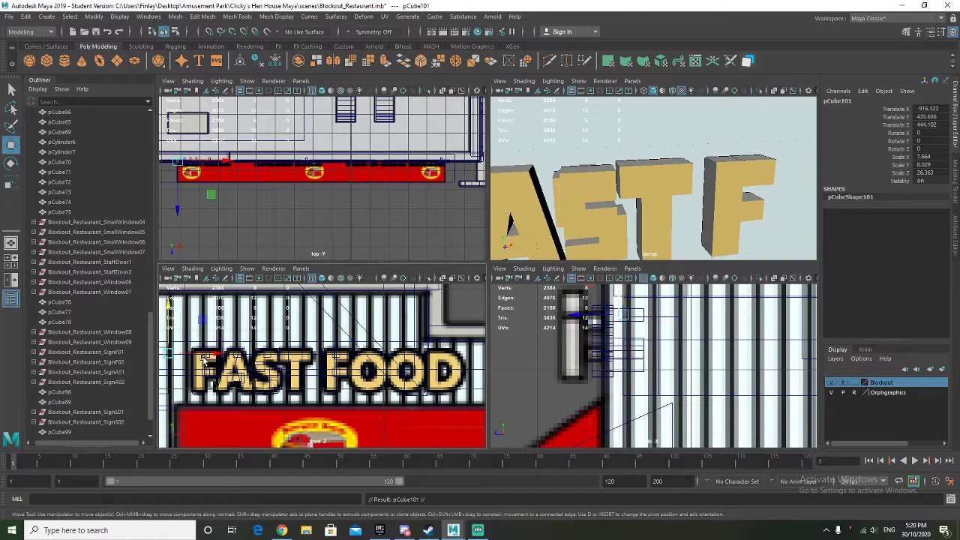
{"action": "left_click_drag", "start_coordinate": [210, 353], "coordinate": [335, 353]}
{"action": "scroll", "coordinate": [295, 368], "scroll_direction": "up", "scroll_amount": 8}
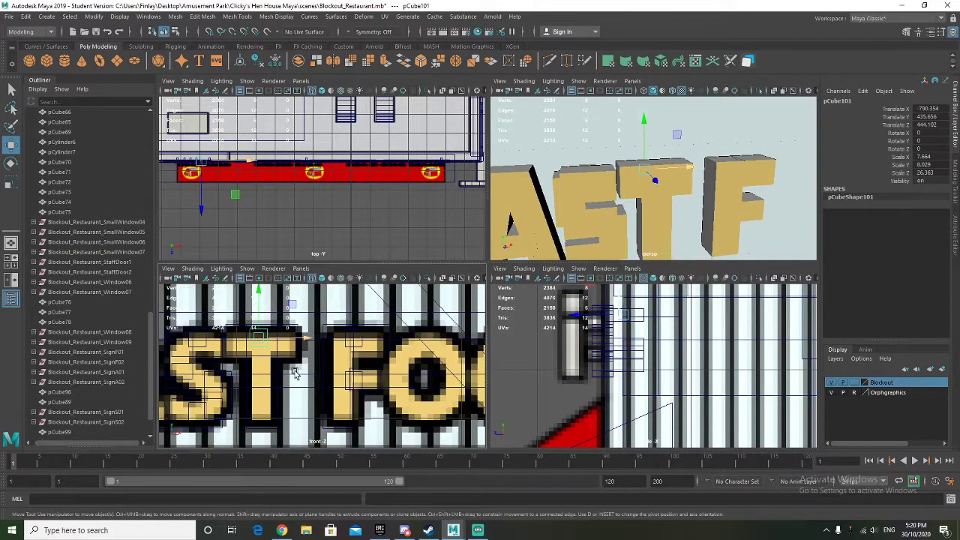
{"action": "middle_click_drag", "start_coordinate": [295, 367], "coordinate": [344, 367], "text": "alt"}
{"action": "left_click_drag", "start_coordinate": [328, 325], "coordinate": [333, 326]}
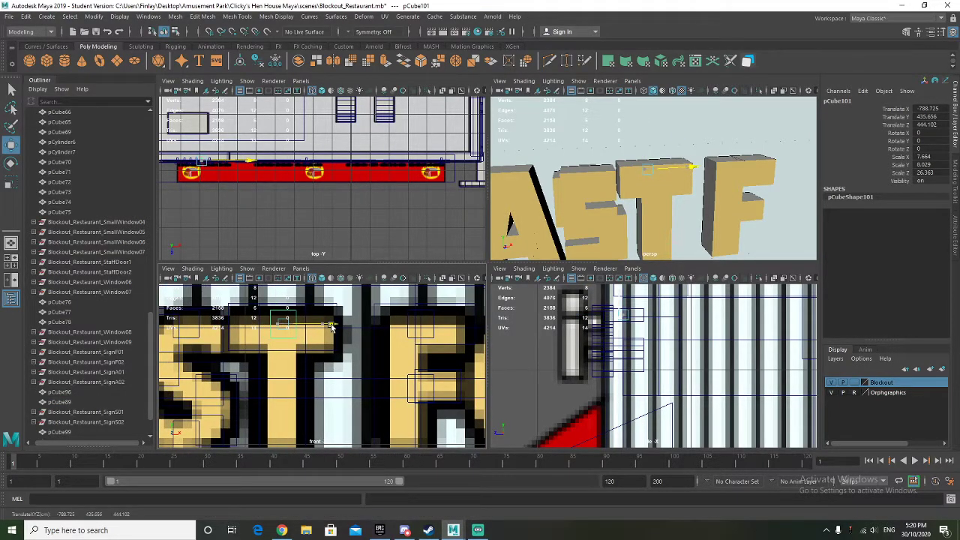
{"action": "key", "text": "ctrl+d"}
{"action": "left_click_drag", "start_coordinate": [284, 295], "coordinate": [289, 344]}
Step: Group the four T pieces, pCube99 to pCube102, and name the group Blockout_Restaurant_SignT01
{"action": "scroll", "coordinate": [105, 378], "scroll_direction": "down", "scroll_amount": 3}
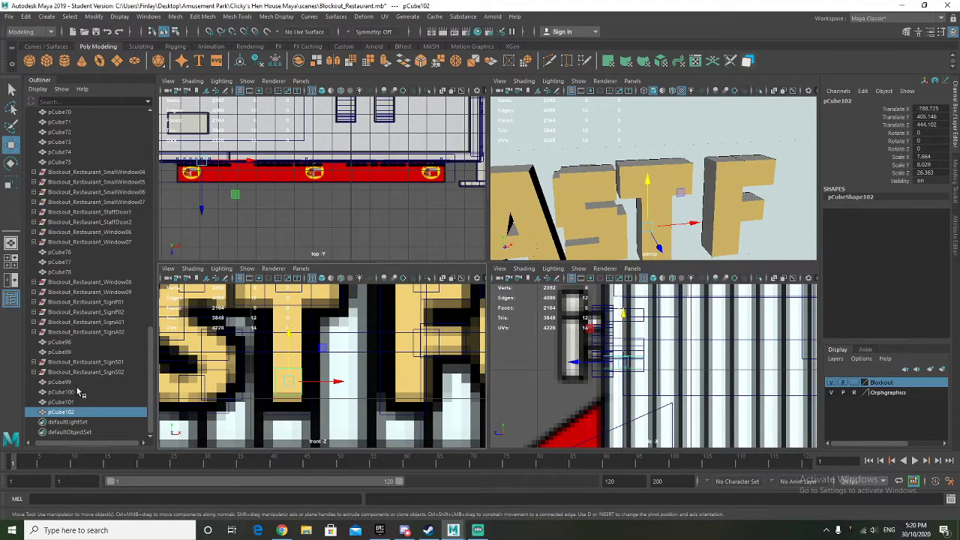
{"action": "left_click", "coordinate": [74, 383], "text": "shift"}
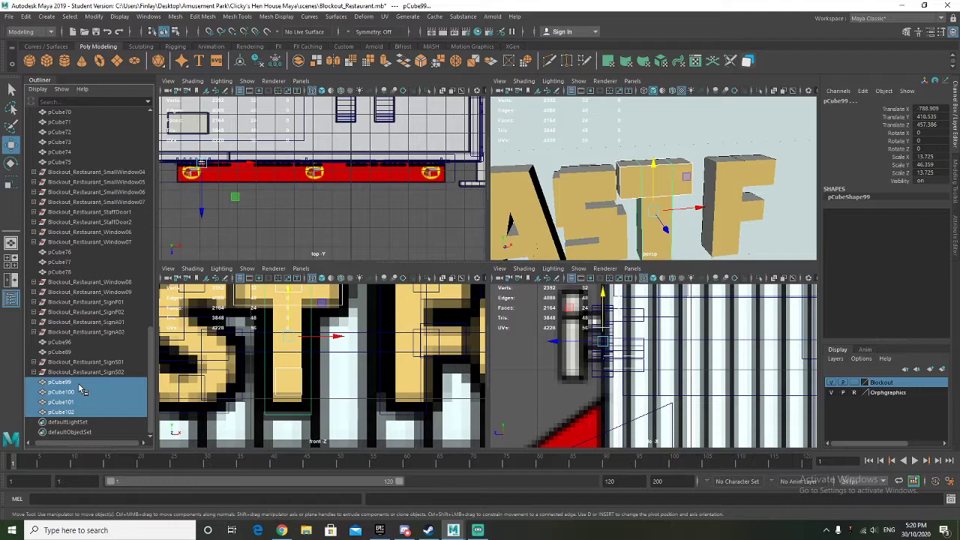
{"action": "key", "text": "ctrl+g"}
{"action": "double_click", "coordinate": [73, 412]}
{"action": "type", "text": "Blockout_Restaurant_SignA02"}
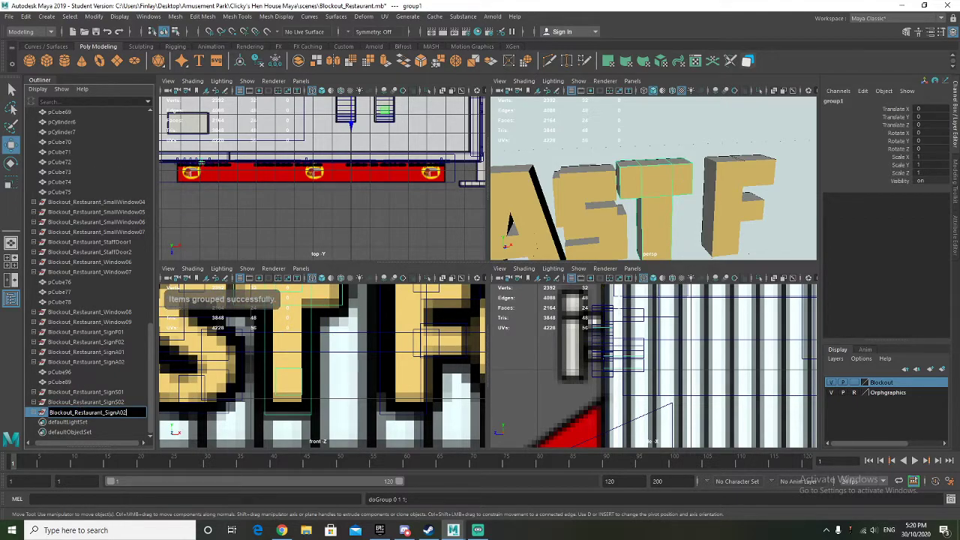
{"action": "key", "text": "Return"}
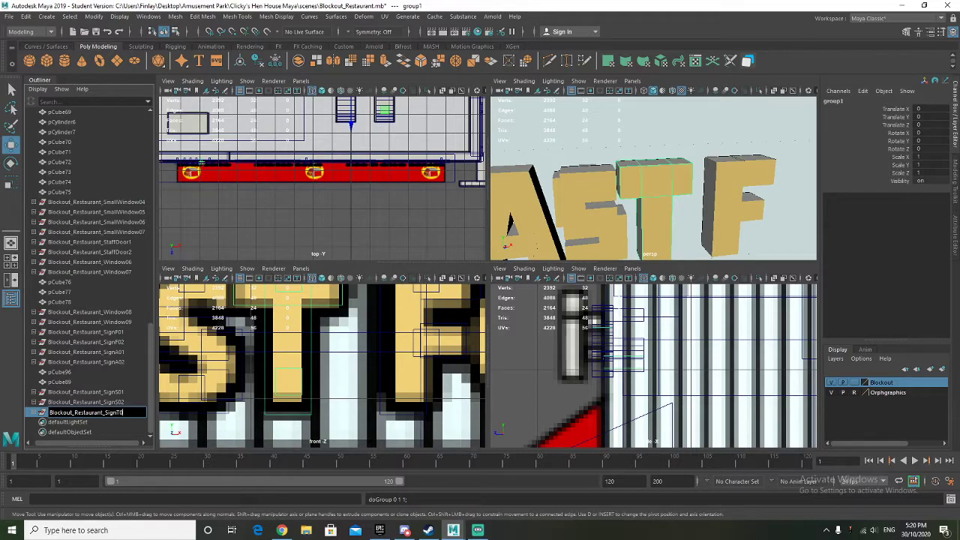
{"action": "type", "text": "1"}
{"action": "key", "text": "Return"}
Step: Duplicate the T group and move the copy onto the T of HOT & COLD DRINKS, at Translate X 860.91
{"action": "scroll", "coordinate": [354, 398], "scroll_direction": "down", "scroll_amount": 5}
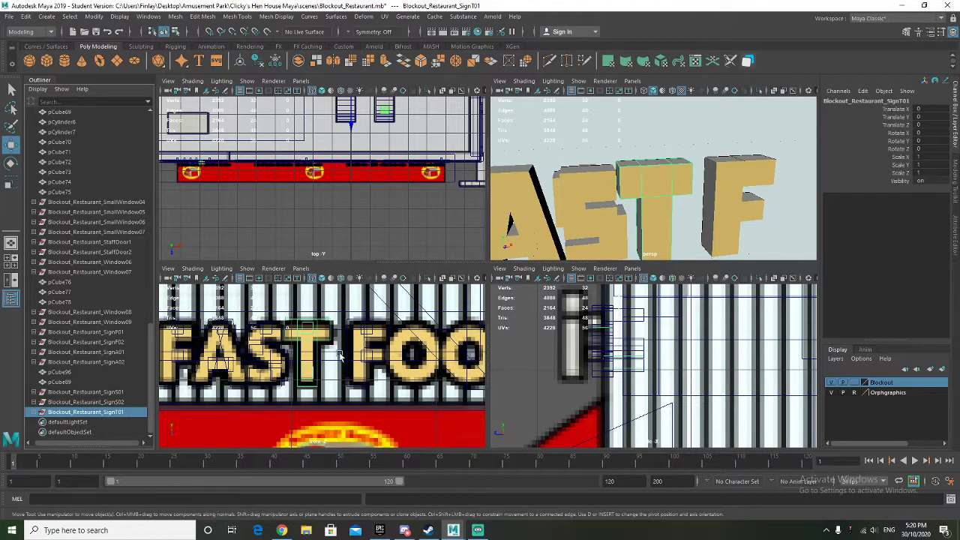
{"action": "scroll", "coordinate": [631, 182], "scroll_direction": "down", "scroll_amount": 2}
{"action": "scroll", "coordinate": [338, 347], "scroll_direction": "down", "scroll_amount": 5}
{"action": "scroll", "coordinate": [337, 347], "scroll_direction": "down", "scroll_amount": 4}
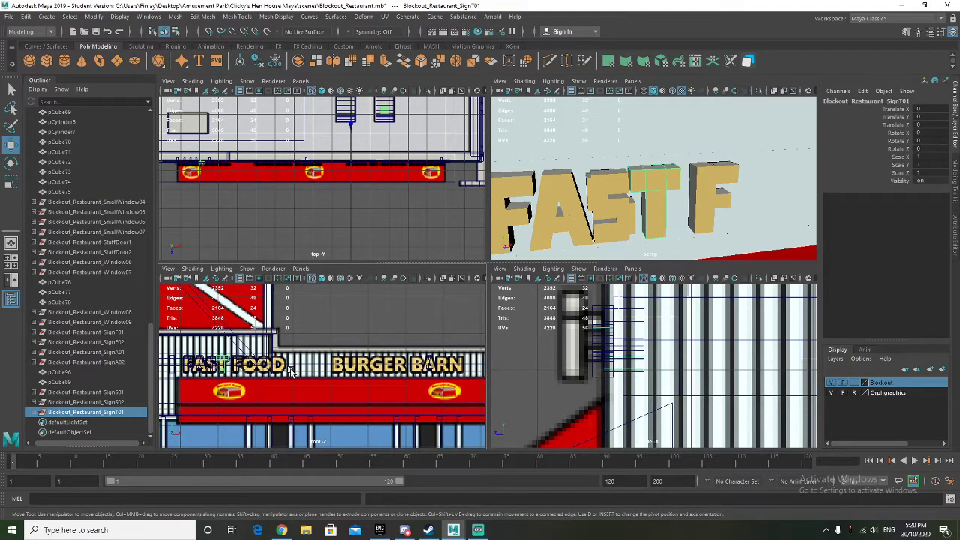
{"action": "key", "text": "ctrl+d"}
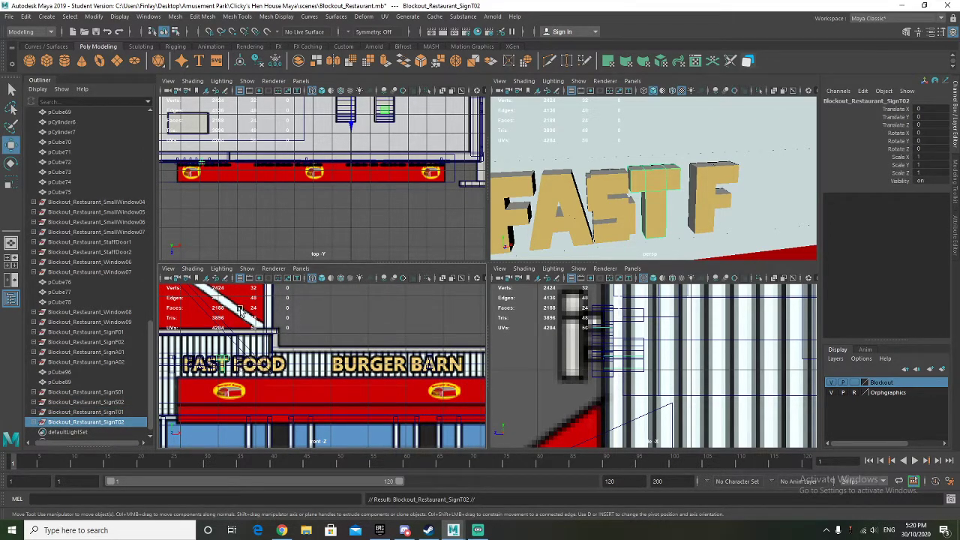
{"action": "left_click", "coordinate": [88, 412]}
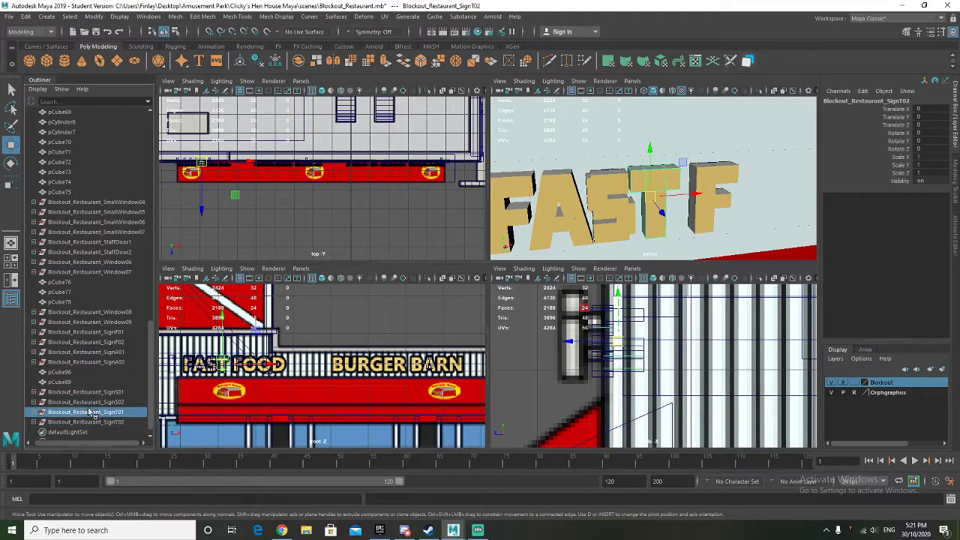
{"action": "left_click", "coordinate": [106, 422]}
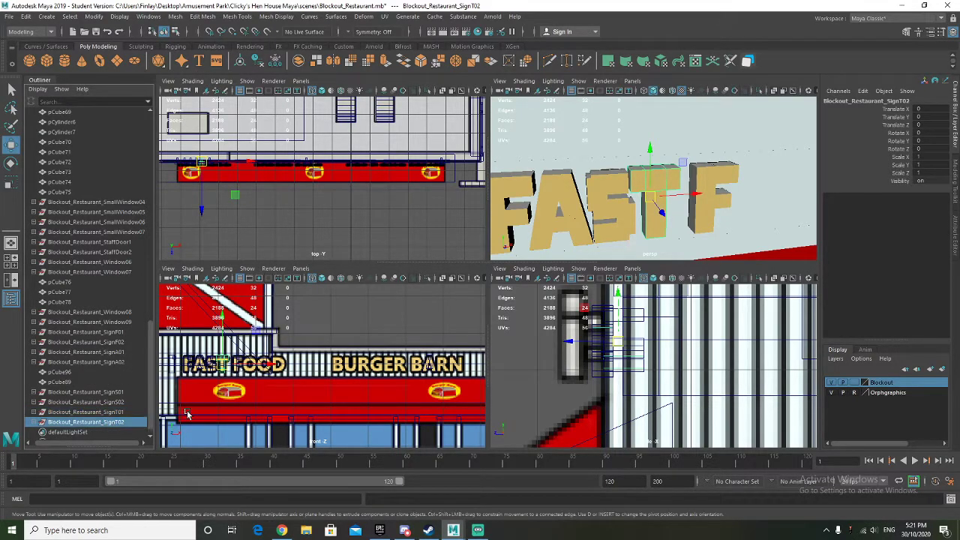
{"action": "left_click_drag", "start_coordinate": [265, 364], "coordinate": [454, 363]}
{"action": "middle_click_drag", "start_coordinate": [454, 364], "coordinate": [226, 361], "text": "alt"}
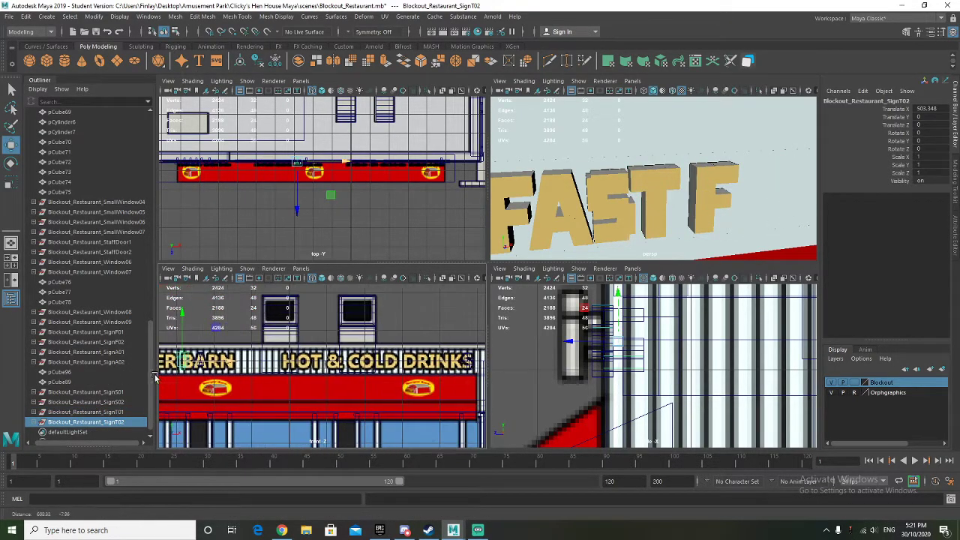
{"action": "left_click_drag", "start_coordinate": [227, 363], "coordinate": [335, 351]}
{"action": "scroll", "coordinate": [320, 381], "scroll_direction": "up", "scroll_amount": 7}
{"action": "scroll", "coordinate": [330, 356], "scroll_direction": "down", "scroll_amount": 7}
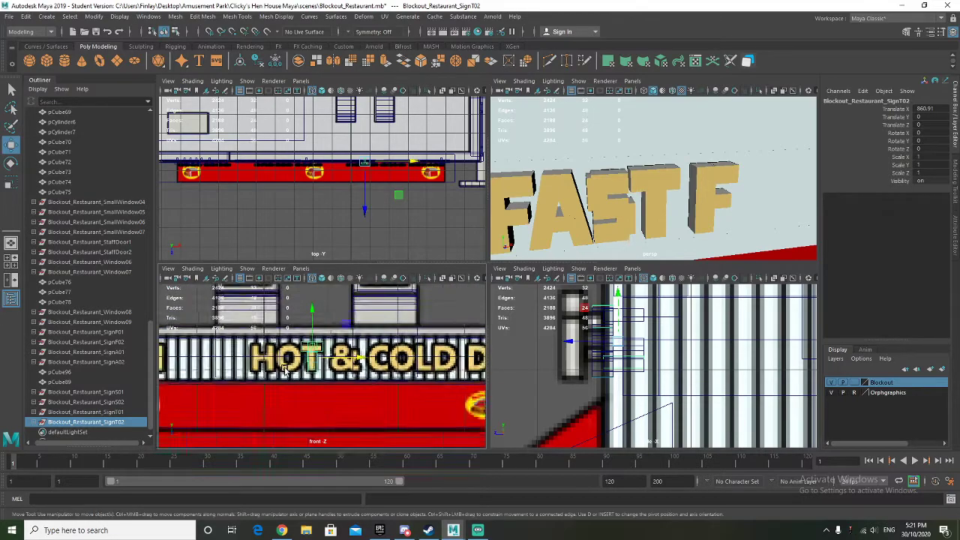
Step: Examine the lettering along the front-view reference, from HOT & COLD DRINKS back to FAST FOOD, for the next letter to build
{"action": "middle_click_drag", "start_coordinate": [171, 370], "coordinate": [473, 384], "text": "alt"}
{"action": "middle_click_drag", "start_coordinate": [227, 377], "coordinate": [337, 383], "text": "alt"}
{"action": "scroll", "coordinate": [362, 372], "scroll_direction": "up", "scroll_amount": 4}
{"action": "middle_click_drag", "start_coordinate": [262, 388], "coordinate": [480, 377], "text": "alt"}
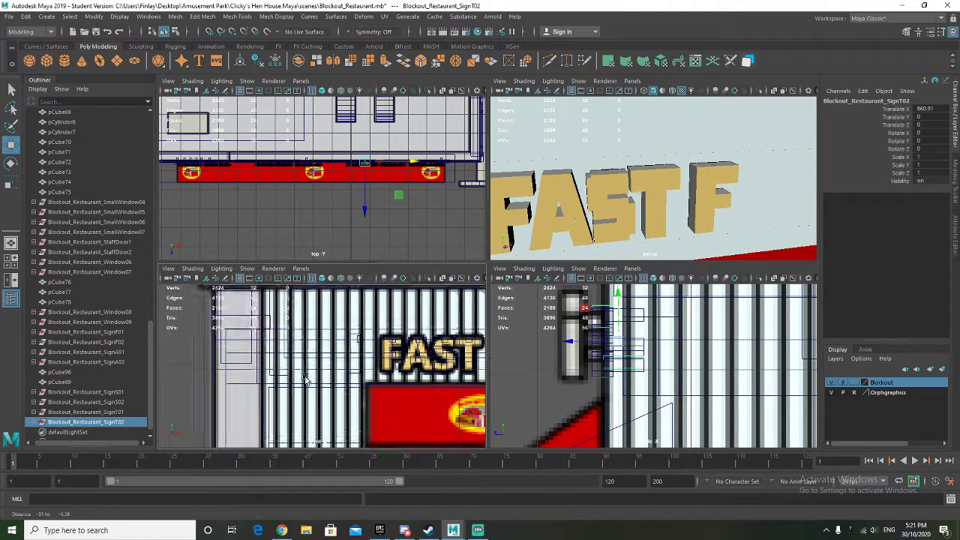
{"action": "middle_click_drag", "start_coordinate": [302, 376], "coordinate": [267, 353], "text": "alt"}
{"action": "middle_click_drag", "start_coordinate": [368, 363], "coordinate": [290, 387], "text": "alt"}
{"action": "middle_click_drag", "start_coordinate": [440, 368], "coordinate": [333, 375], "text": "alt"}
{"action": "scroll", "coordinate": [333, 374], "scroll_direction": "up", "scroll_amount": 6}
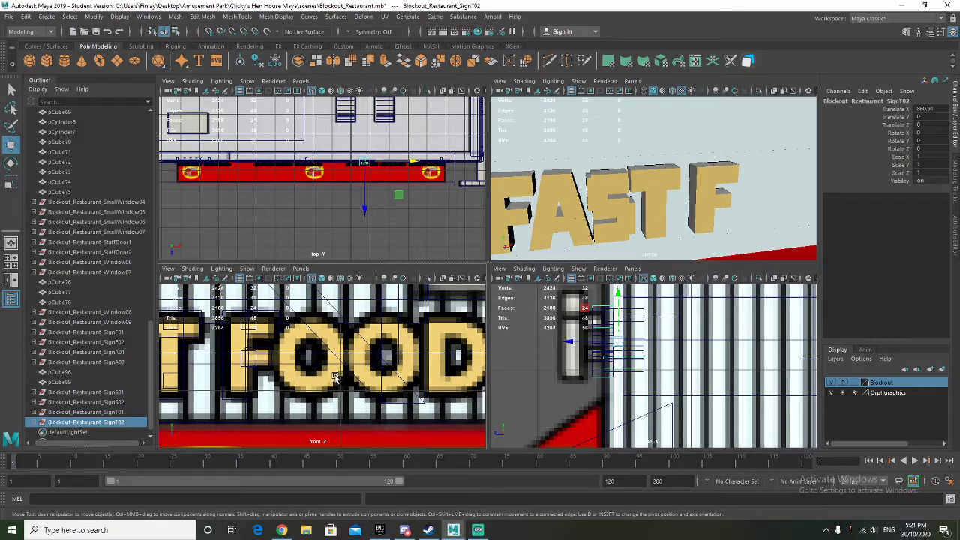
Step: Create a polygon cylinder and move it to the Os of FOOD, at Translate X -702.082 and Translate Y 412.473
{"action": "left_click", "coordinate": [65, 61]}
{"action": "scroll", "coordinate": [345, 369], "scroll_direction": "down", "scroll_amount": 12}
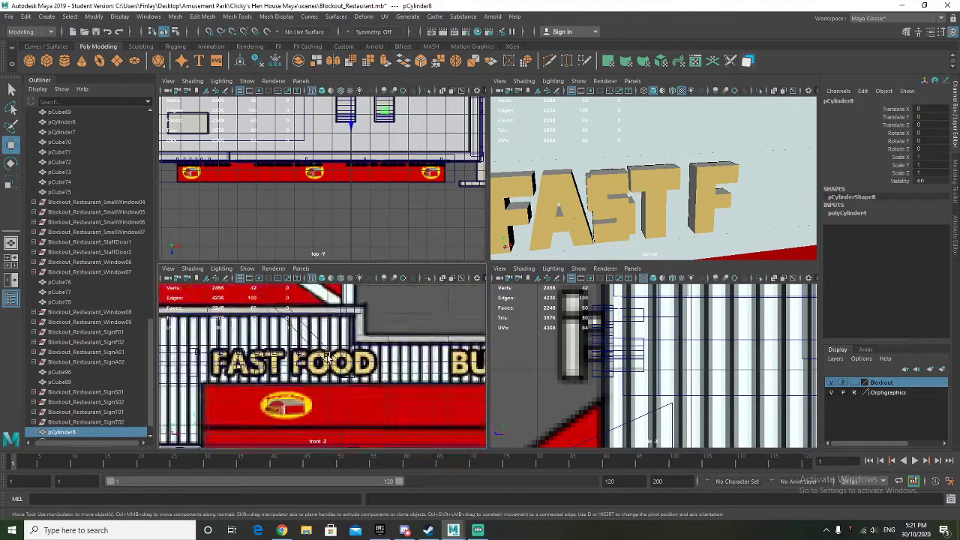
{"action": "middle_click_drag", "start_coordinate": [347, 370], "coordinate": [327, 356], "text": "alt"}
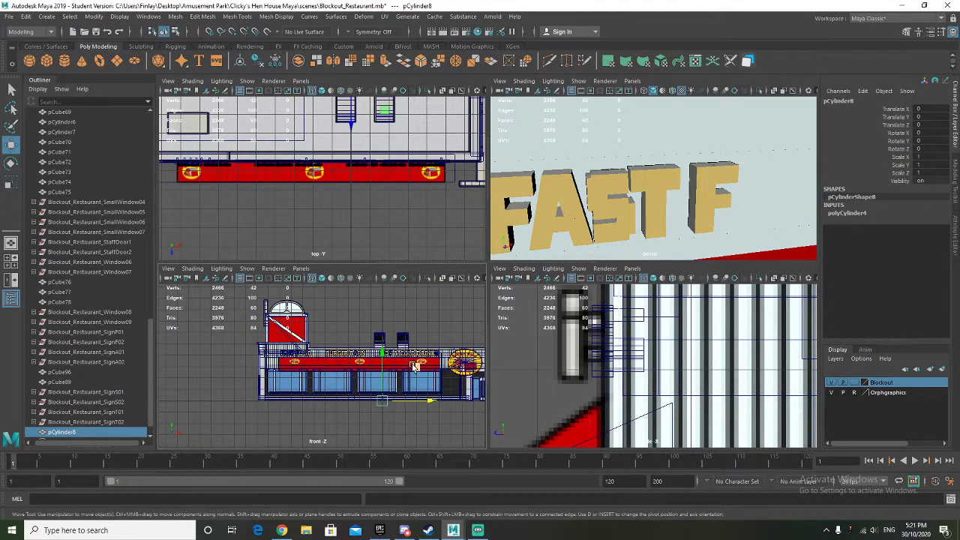
{"action": "left_click_drag", "start_coordinate": [413, 365], "coordinate": [335, 322]}
{"action": "scroll", "coordinate": [317, 328], "scroll_direction": "up", "scroll_amount": 10}
{"action": "middle_click_drag", "start_coordinate": [275, 328], "coordinate": [330, 365], "text": "alt"}
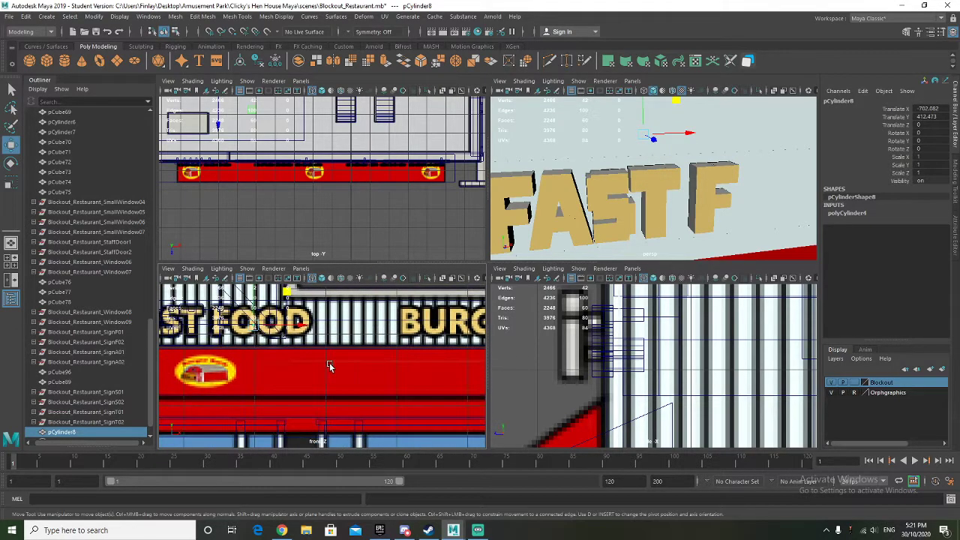
{"action": "scroll", "coordinate": [328, 365], "scroll_direction": "up", "scroll_amount": 10}
Step: Rotate the cylinder to Rotate X -90 and centre it on FOOD's first O, at Translate X -716.843 and Translate Y 418.249
{"action": "key", "text": "e"}
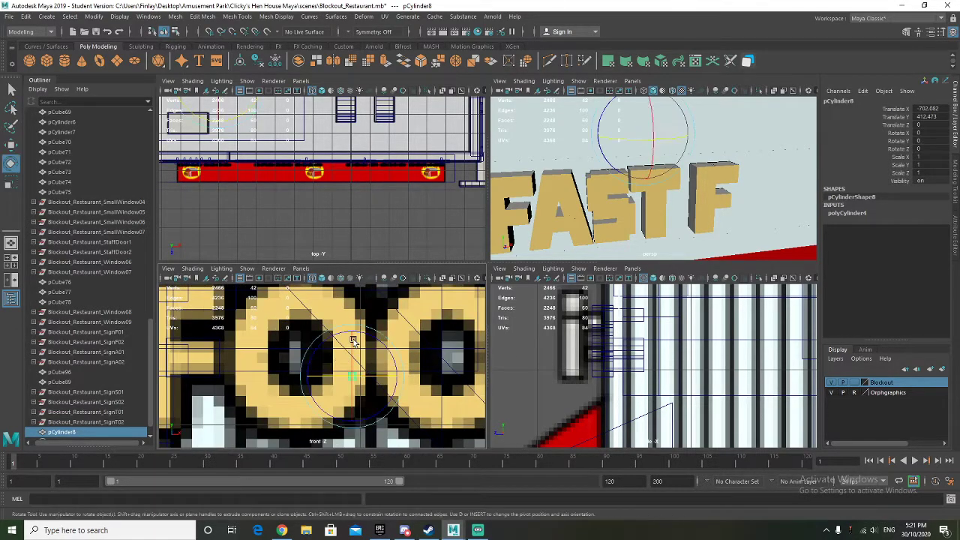
{"action": "left_click_drag", "start_coordinate": [352, 371], "coordinate": [358, 310]}
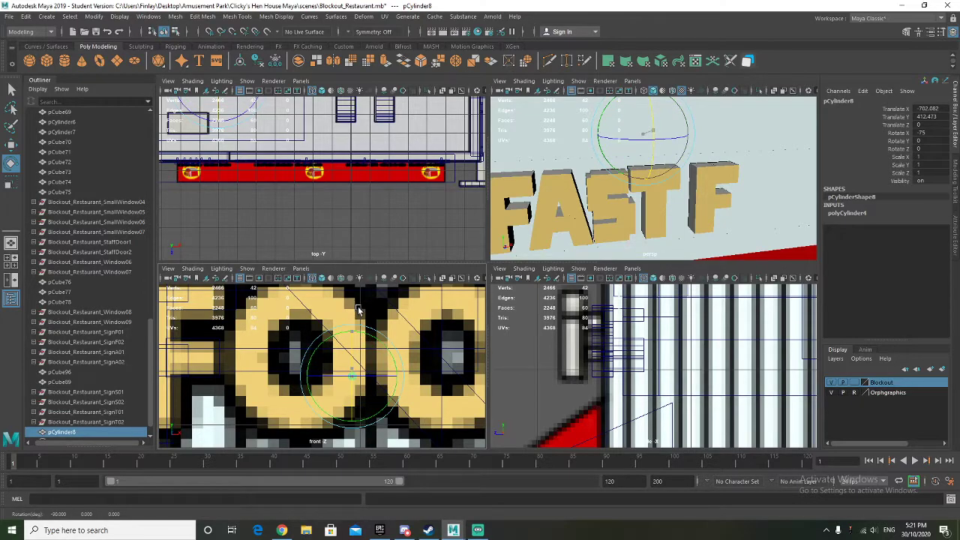
{"action": "key", "text": "w"}
{"action": "left_click_drag", "start_coordinate": [384, 345], "coordinate": [328, 323]}
Step: Bring the cylinder forward to the depth of the sign letters, at Translate Z 460.102
{"action": "scroll", "coordinate": [632, 359], "scroll_direction": "down", "scroll_amount": 8}
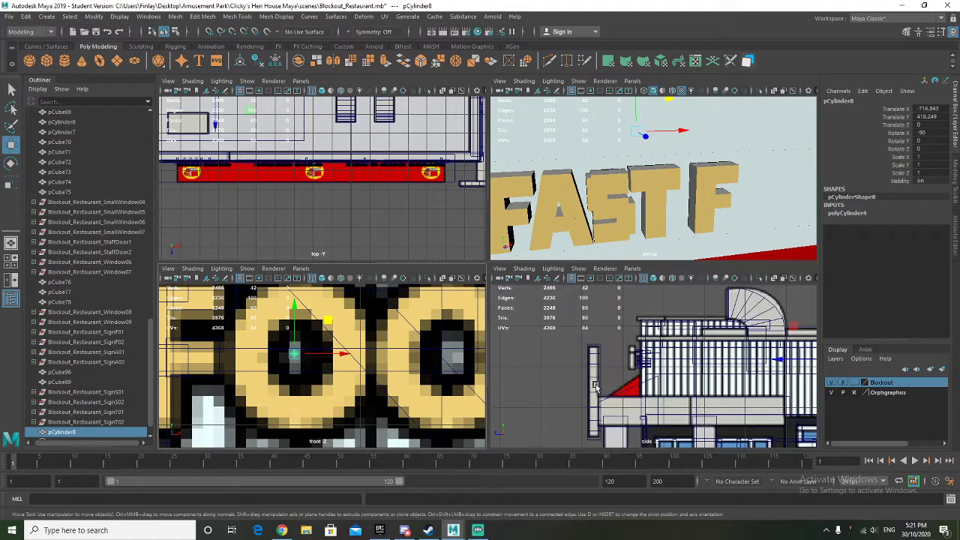
{"action": "middle_click_drag", "start_coordinate": [600, 335], "coordinate": [504, 330]}
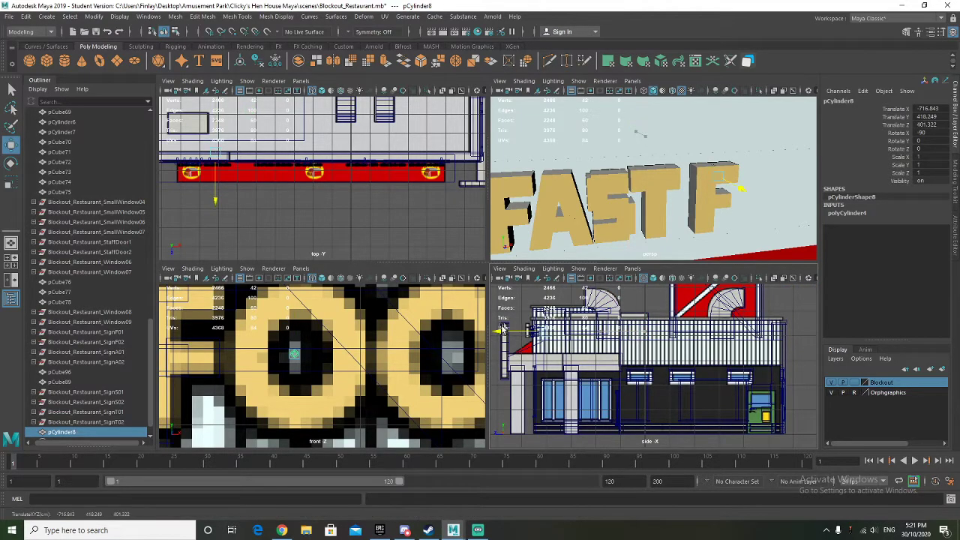
{"action": "left_click_drag", "start_coordinate": [490, 328], "coordinate": [487, 328]}
{"action": "scroll", "coordinate": [490, 336], "scroll_direction": "up", "scroll_amount": 8}
Step: Fit the cylinder to the first O's outline with Scale X 17.647 and Scale Z 20.856, centred at Translate X -715.559
{"action": "key", "text": "r"}
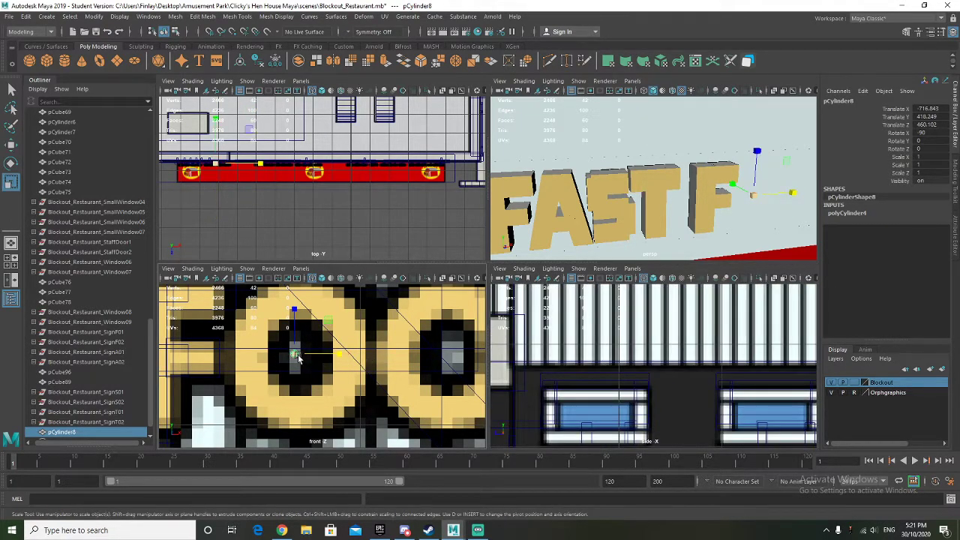
{"action": "left_click_drag", "start_coordinate": [294, 353], "coordinate": [398, 338]}
{"action": "middle_click_drag", "start_coordinate": [341, 352], "coordinate": [359, 361], "text": "alt"}
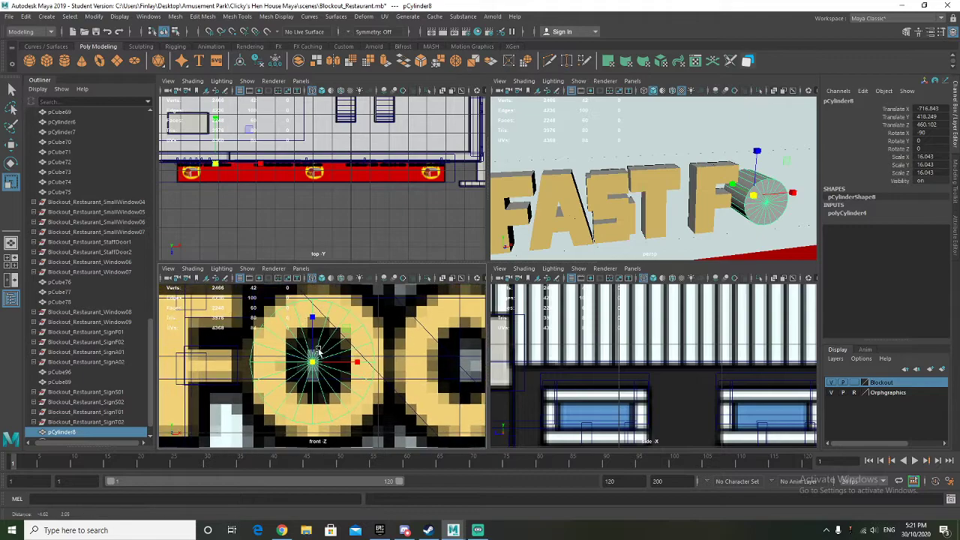
{"action": "key", "text": "w"}
{"action": "left_click_drag", "start_coordinate": [359, 361], "coordinate": [365, 361]}
{"action": "key", "text": "r"}
{"action": "left_click_drag", "start_coordinate": [317, 317], "coordinate": [319, 303]}
{"action": "middle_click_drag", "start_coordinate": [357, 356], "coordinate": [364, 362]}
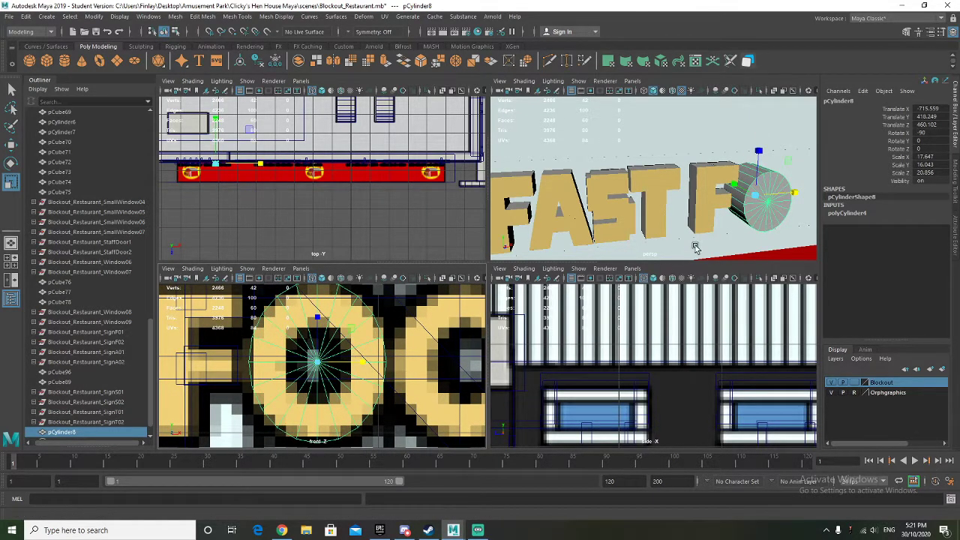
Step: Flatten the O cylinder's depth to Scale Y 4.635 against the other letters in the side view
{"action": "left_click_drag", "start_coordinate": [695, 246], "coordinate": [679, 191], "text": "alt"}
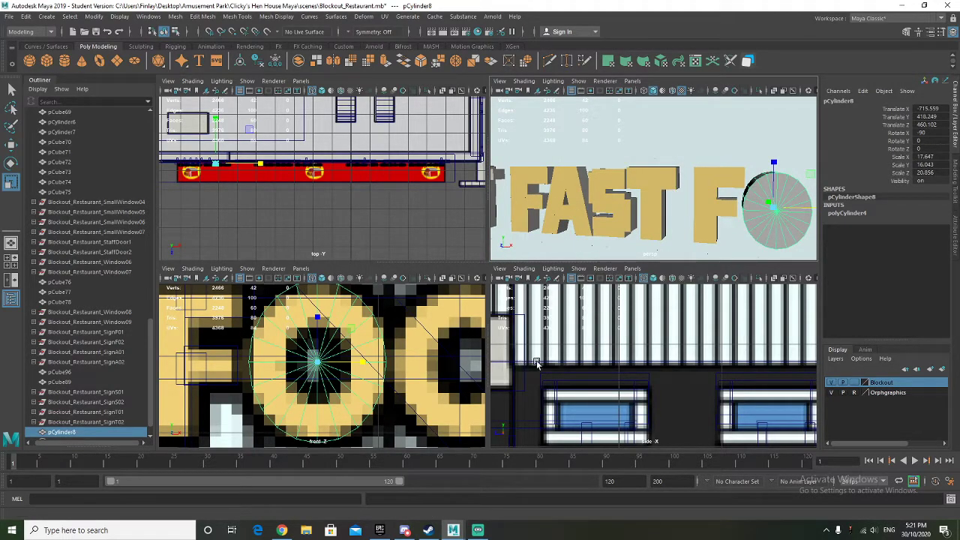
{"action": "middle_click_drag", "start_coordinate": [536, 362], "coordinate": [869, 366], "text": "alt"}
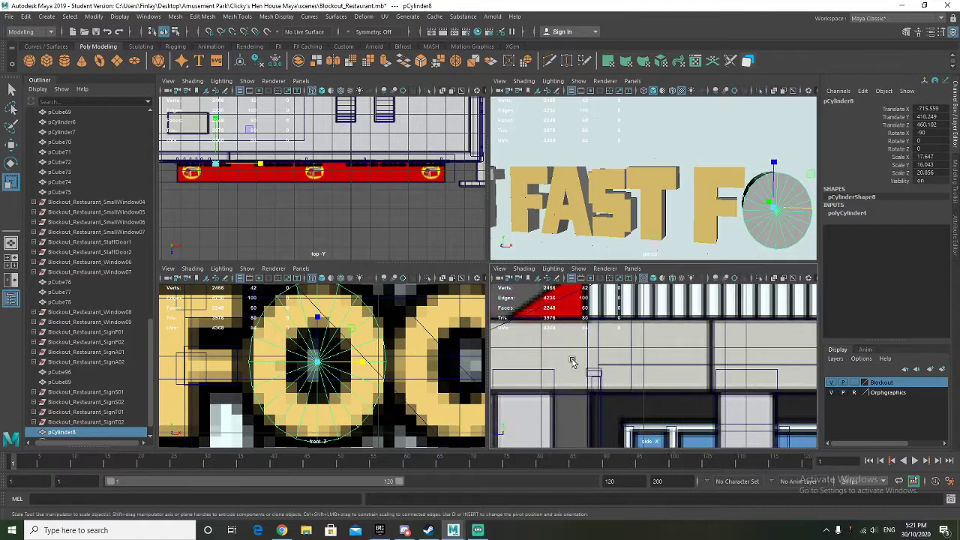
{"action": "middle_click_drag", "start_coordinate": [572, 361], "coordinate": [747, 380], "text": "alt"}
{"action": "left_click_drag", "start_coordinate": [732, 209], "coordinate": [637, 218], "text": "alt"}
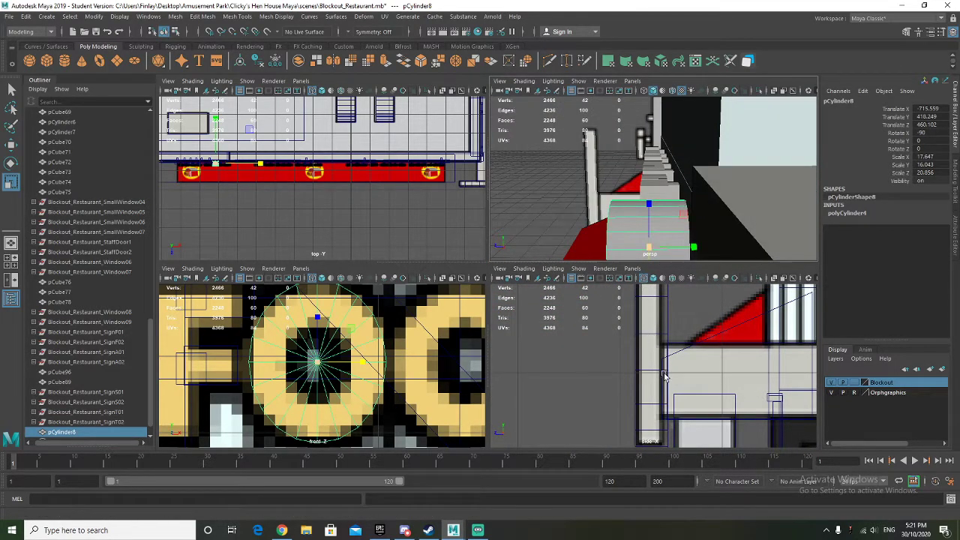
{"action": "mouse_move", "coordinate": [680, 374]}
{"action": "middle_mouse_down", "text": "alt"}
{"action": "mouse_move", "coordinate": [638, 352]}
{"action": "mouse_move", "coordinate": [562, 343]}
{"action": "middle_mouse_up", "text": "alt"}
{"action": "mouse_move", "coordinate": [646, 372]}
{"action": "middle_mouse_down", "text": "alt"}
{"action": "mouse_move", "coordinate": [610, 370]}
{"action": "mouse_move", "coordinate": [584, 418]}
{"action": "middle_mouse_up", "text": "alt"}
{"action": "middle_click_drag", "start_coordinate": [611, 296], "coordinate": [611, 383], "text": "alt"}
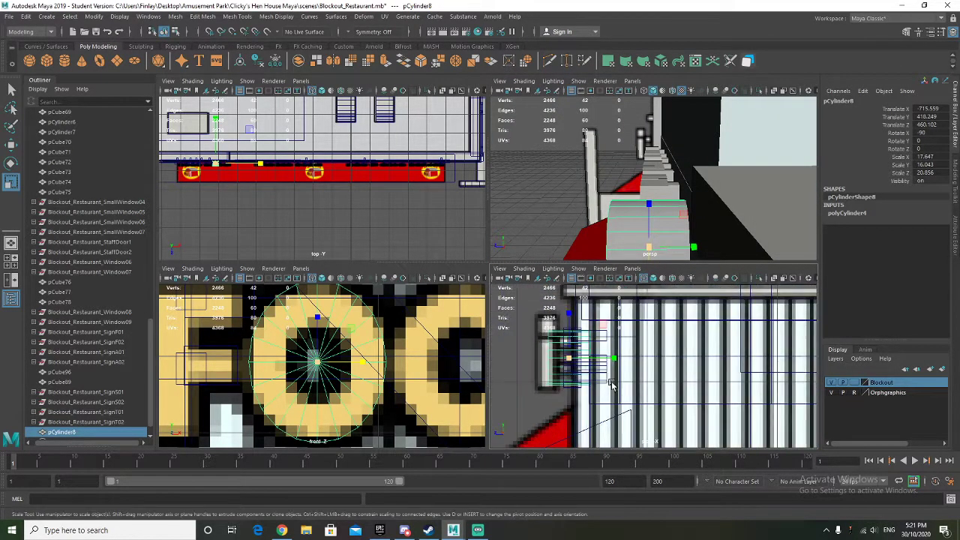
{"action": "right_click_drag", "start_coordinate": [611, 384], "coordinate": [569, 373], "text": "alt"}
{"action": "left_click_drag", "start_coordinate": [625, 362], "coordinate": [593, 363]}
Step: Shift the flattened O cylinder in line with the other letters, at Translate Z 458.053
{"action": "right_click_drag", "start_coordinate": [554, 365], "coordinate": [578, 367], "text": "alt"}
{"action": "middle_click_drag", "start_coordinate": [567, 365], "coordinate": [578, 370], "text": "alt"}
{"action": "key", "text": "w"}
{"action": "left_click", "coordinate": [602, 365]}
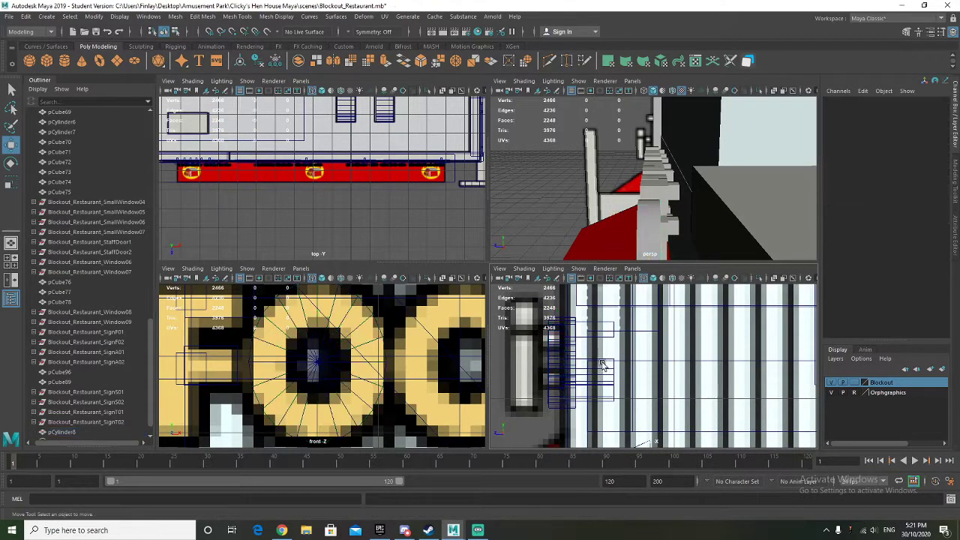
{"action": "left_click", "coordinate": [539, 366]}
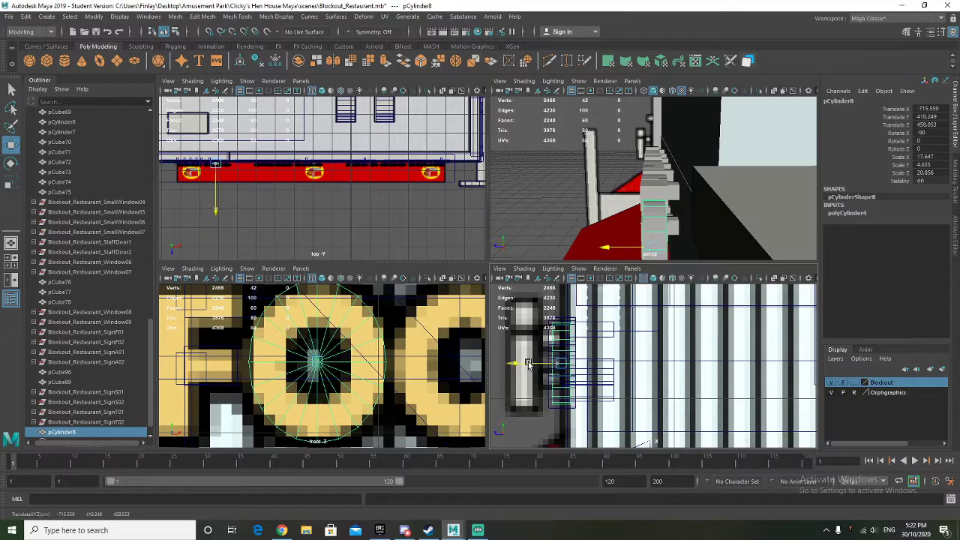
Step: Match the O cylinder's depth to the neighbouring letters with Scale Y 6.686 and Translate Z 457.54
{"action": "key", "text": "r"}
{"action": "left_click_drag", "start_coordinate": [606, 363], "coordinate": [622, 365]}
{"action": "key", "text": "w"}
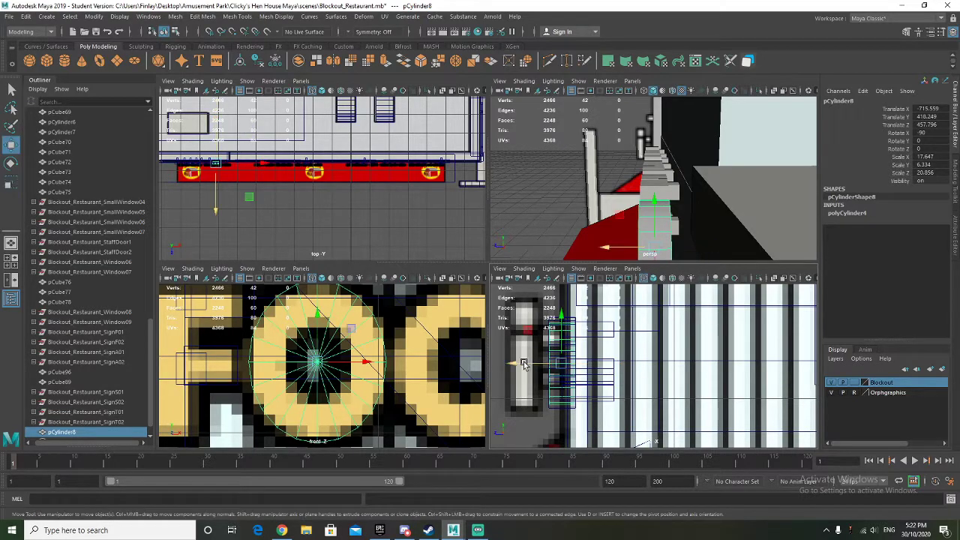
{"action": "left_click_drag", "start_coordinate": [525, 364], "coordinate": [526, 364]}
{"action": "key", "text": "r"}
{"action": "left_click_drag", "start_coordinate": [603, 365], "coordinate": [607, 365]}
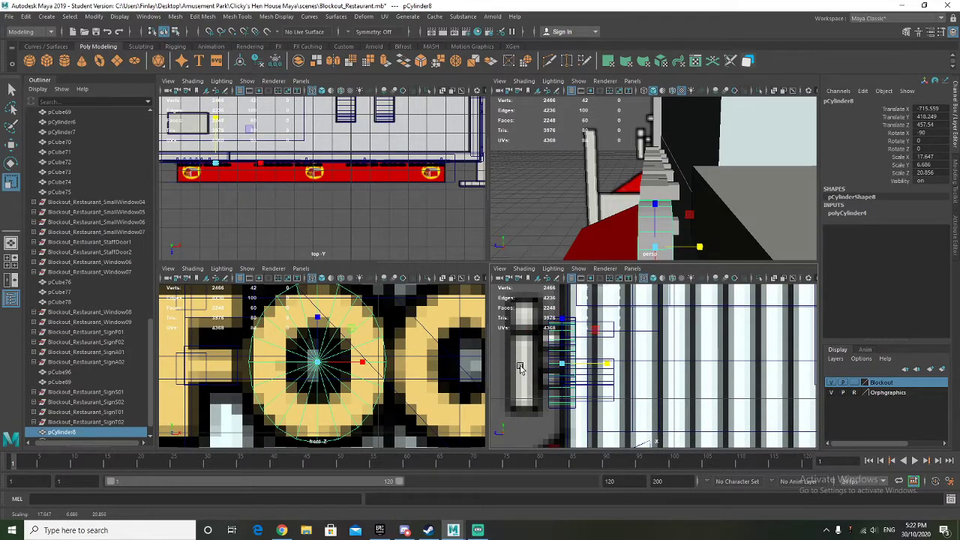
Step: Move the O cylinder to Translate Z 457.284 and stretch its height to Scale Z 23.405 over the reference O
{"action": "key", "text": "w"}
{"action": "left_click_drag", "start_coordinate": [522, 365], "coordinate": [524, 366]}
{"action": "key", "text": "w"}
{"action": "left_click_drag", "start_coordinate": [588, 217], "coordinate": [690, 212], "text": "alt"}
{"action": "middle_click_drag", "start_coordinate": [369, 363], "coordinate": [393, 360], "text": "alt"}
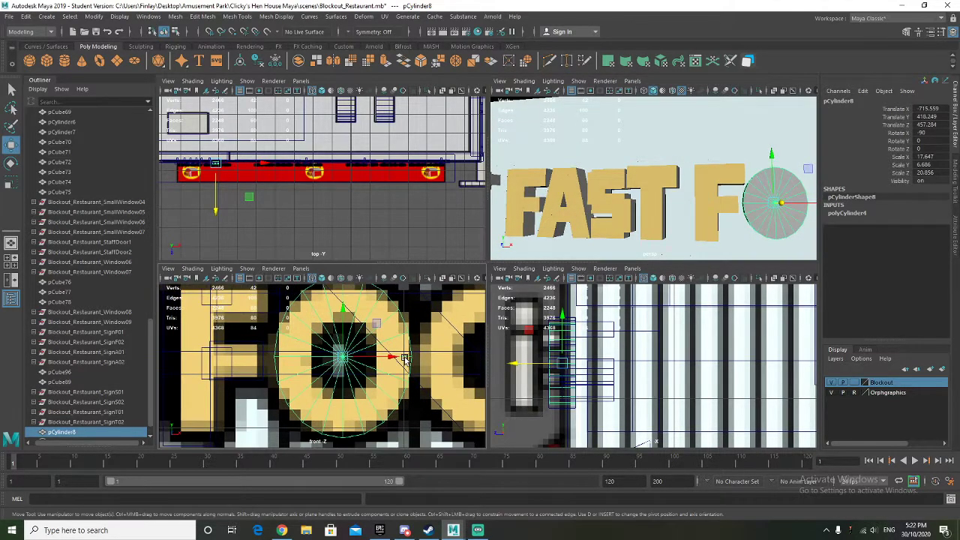
{"action": "key", "text": "r"}
{"action": "left_click_drag", "start_coordinate": [345, 318], "coordinate": [351, 312]}
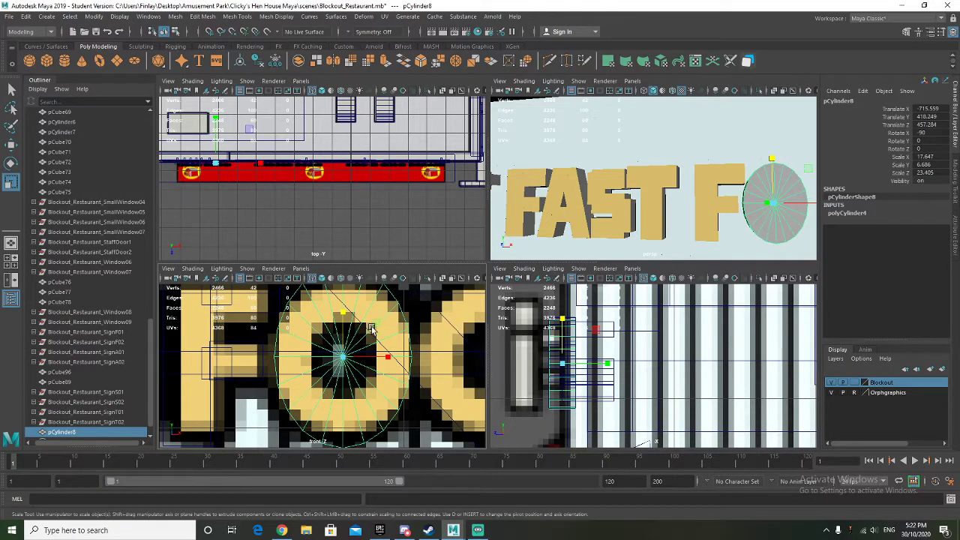
{"action": "scroll", "coordinate": [358, 352], "scroll_direction": "down", "scroll_amount": 2}
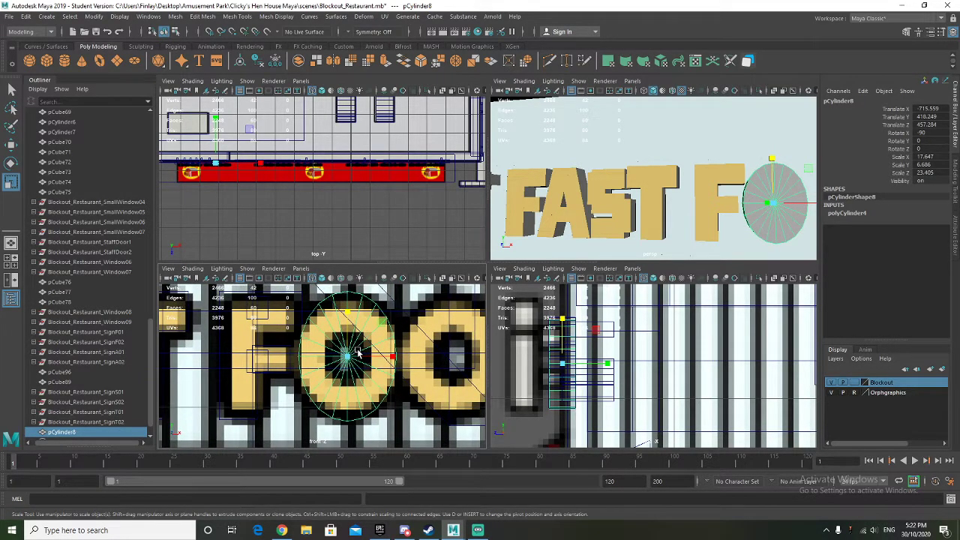
Step: Set the O cylinder's Subdivisions Caps to 2
{"action": "left_click", "coordinate": [955, 235]}
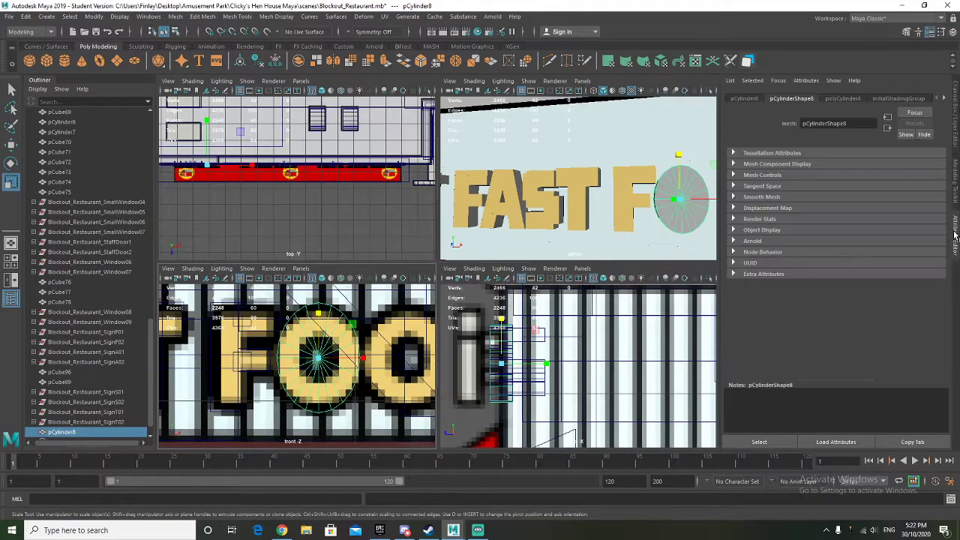
{"action": "left_click", "coordinate": [841, 98]}
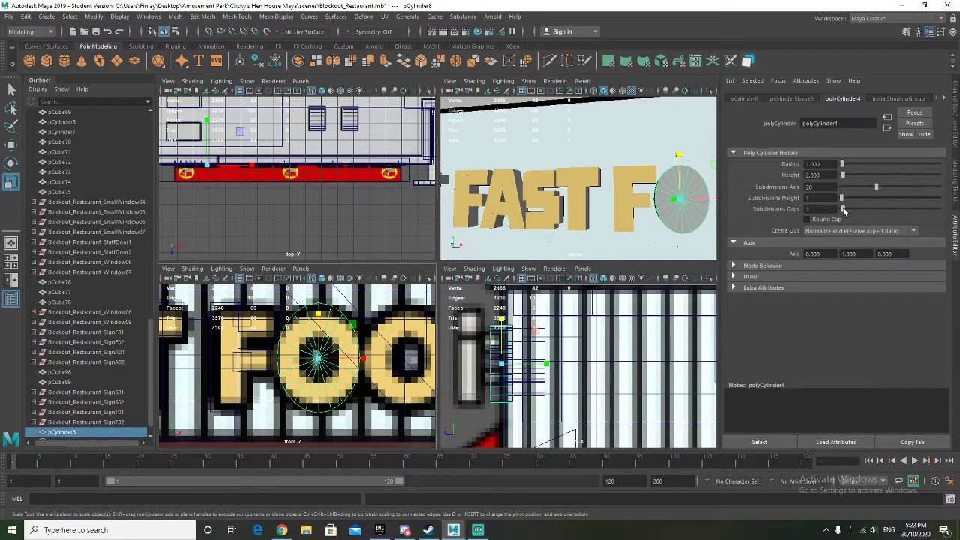
{"action": "scroll", "coordinate": [346, 355], "scroll_direction": "up", "scroll_amount": 3}
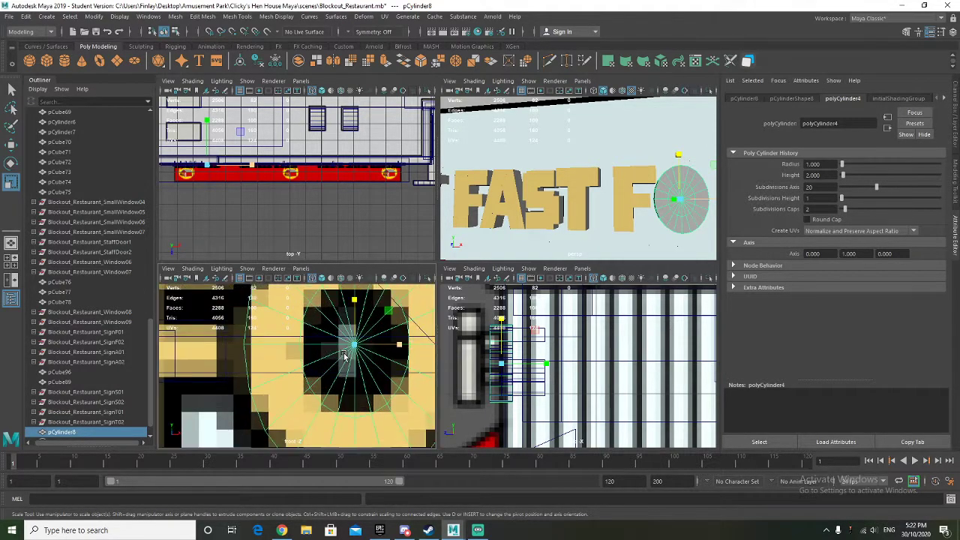
Step: Delete the inner cap faces on both ends of the cylinder to open the centre of the O
{"action": "right_click_drag", "start_coordinate": [362, 345], "coordinate": [354, 288]}
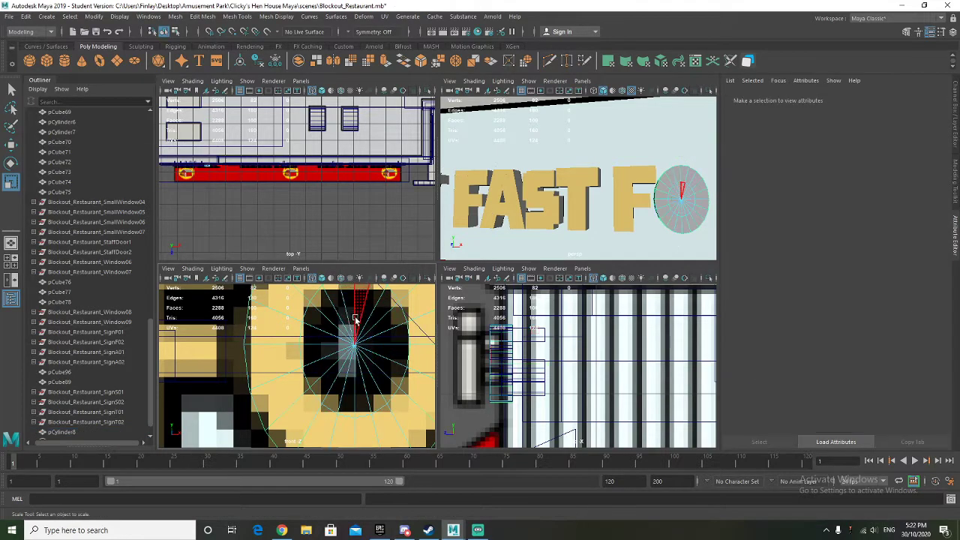
{"action": "left_click_drag", "start_coordinate": [361, 353], "coordinate": [360, 352]}
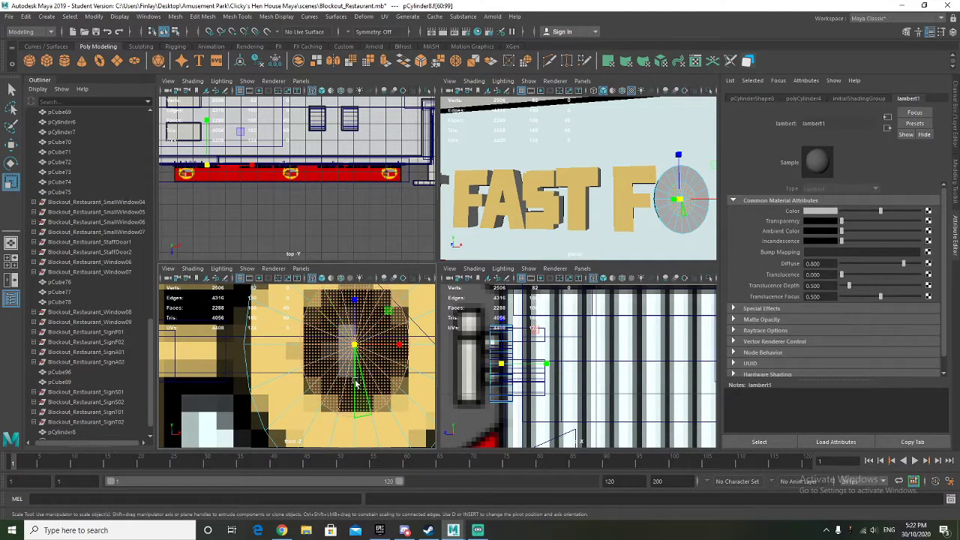
{"action": "key", "text": "Delete"}
{"action": "left_click_drag", "start_coordinate": [629, 211], "coordinate": [608, 207], "text": "alt"}
Step: Bridge the front and back inner edge loops of the O to close the hole's inside wall
{"action": "right_click_drag", "start_coordinate": [306, 314], "coordinate": [306, 230]}
{"action": "key", "text": "q"}
{"action": "middle_click_drag", "start_coordinate": [663, 207], "coordinate": [598, 210], "text": "alt"}
{"action": "scroll", "coordinate": [598, 211], "scroll_direction": "up", "scroll_amount": 4}
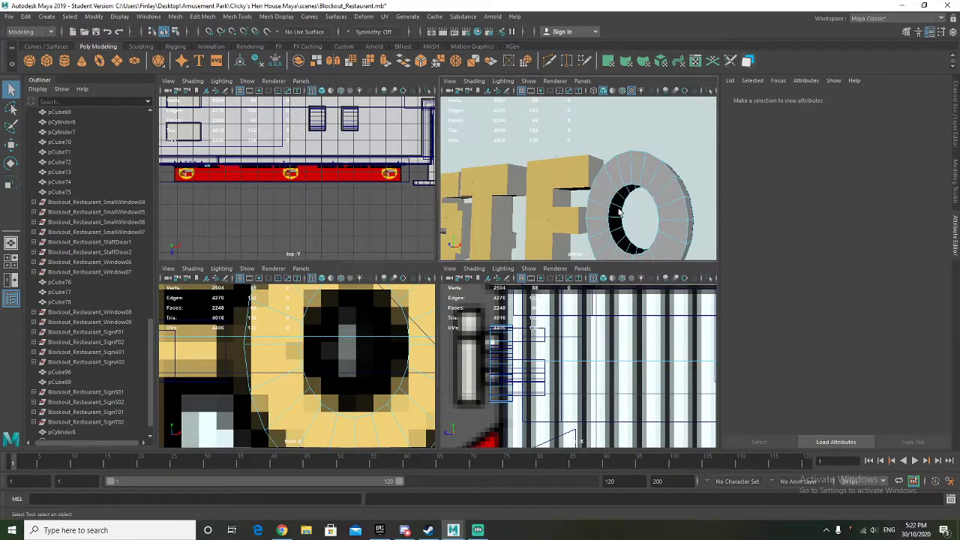
{"action": "double_click", "coordinate": [614, 199]}
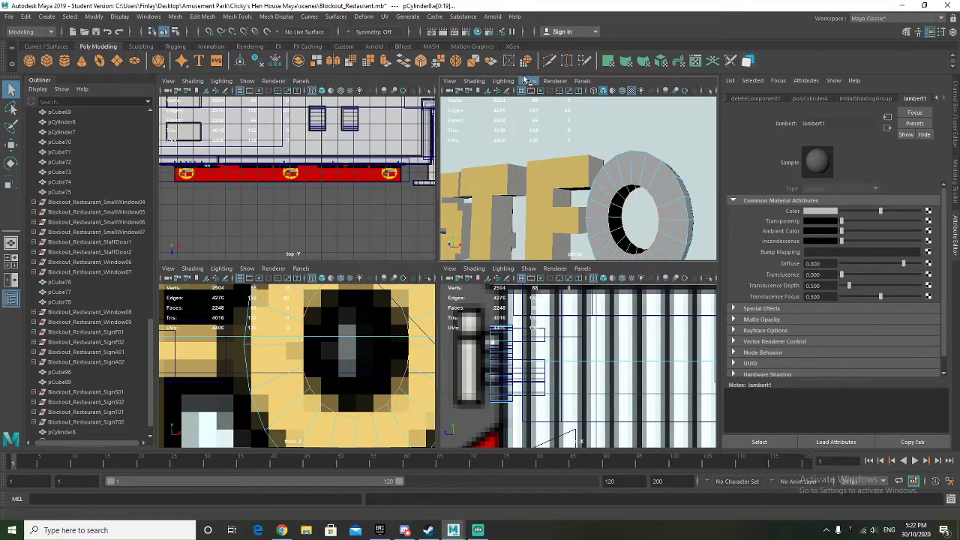
{"action": "left_click", "coordinate": [407, 60]}
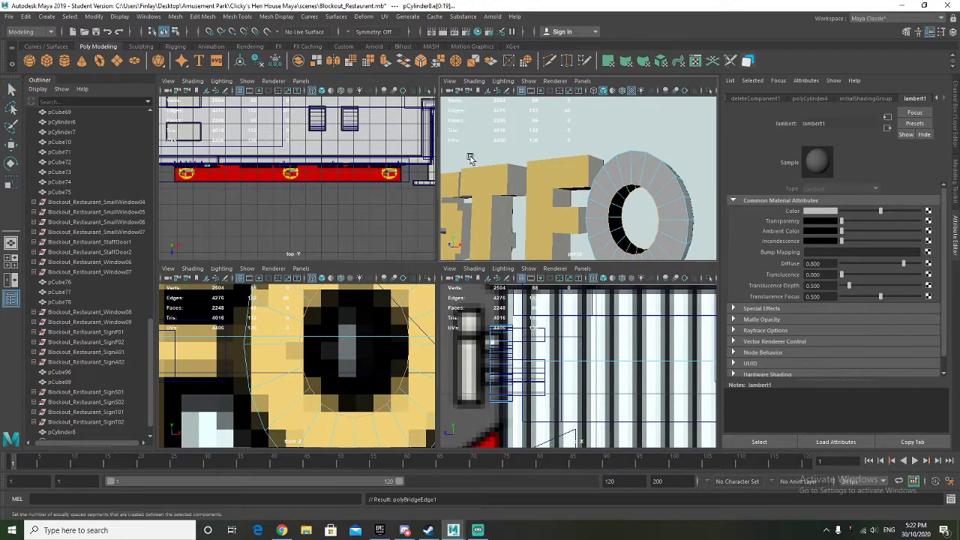
{"action": "left_click", "coordinate": [403, 61]}
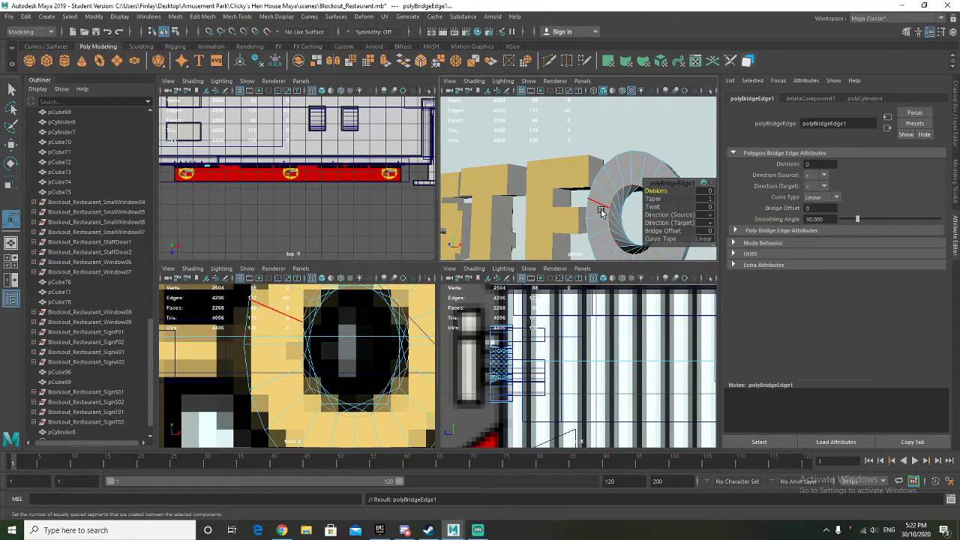
Step: Straighten the bridged inner wall with Taper 0, Twist about -12.6 and Bridge Offset 5, and return to object mode
{"action": "scroll", "coordinate": [604, 211], "scroll_direction": "up", "scroll_amount": 5}
{"action": "middle_click_drag", "start_coordinate": [604, 211], "coordinate": [482, 158], "text": "alt"}
{"action": "scroll", "coordinate": [482, 157], "scroll_direction": "down", "scroll_amount": 5}
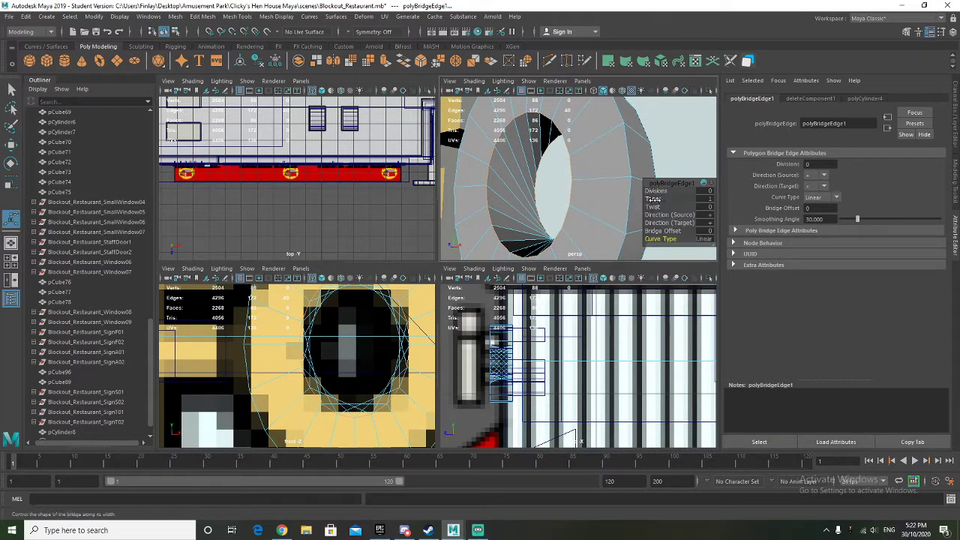
{"action": "left_click_drag", "start_coordinate": [655, 207], "coordinate": [658, 206]}
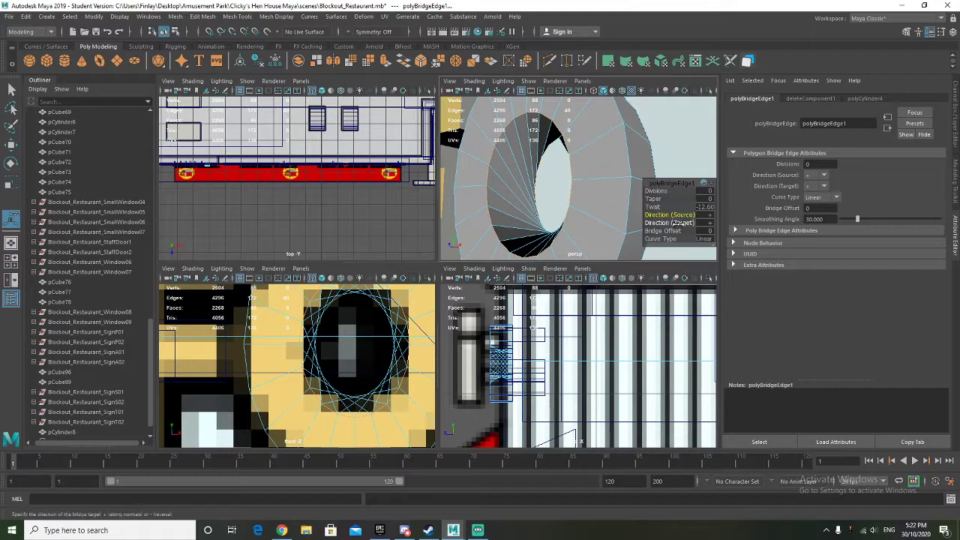
{"action": "left_click_drag", "start_coordinate": [672, 231], "coordinate": [687, 231]}
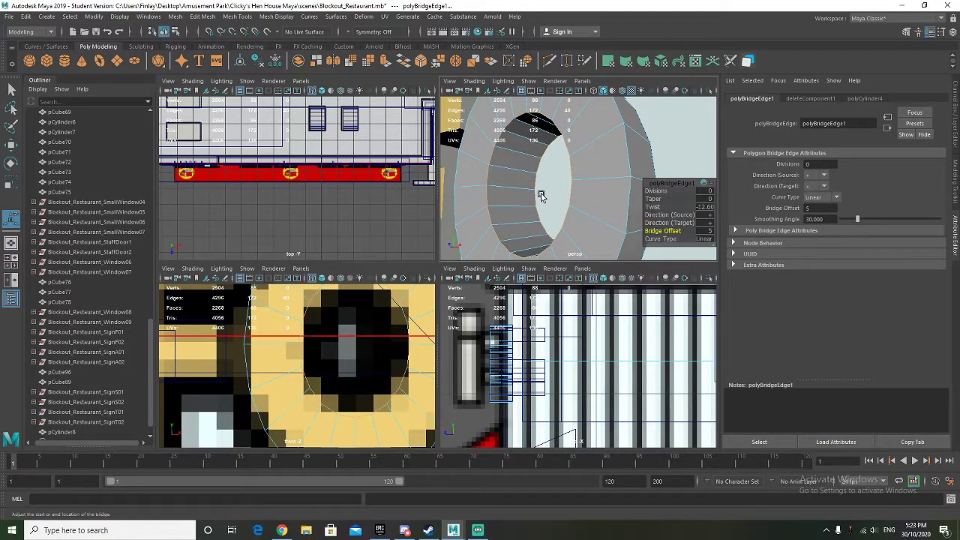
{"action": "left_click_drag", "start_coordinate": [540, 197], "coordinate": [580, 197], "text": "alt"}
{"action": "middle_click_drag", "start_coordinate": [580, 197], "coordinate": [520, 197], "text": "alt"}
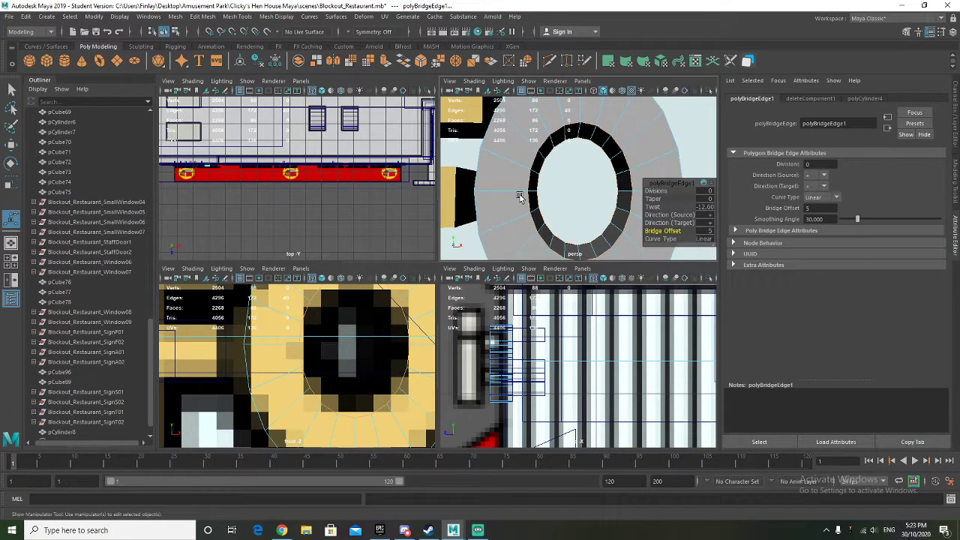
{"action": "right_click_drag", "start_coordinate": [608, 117], "coordinate": [635, 103]}
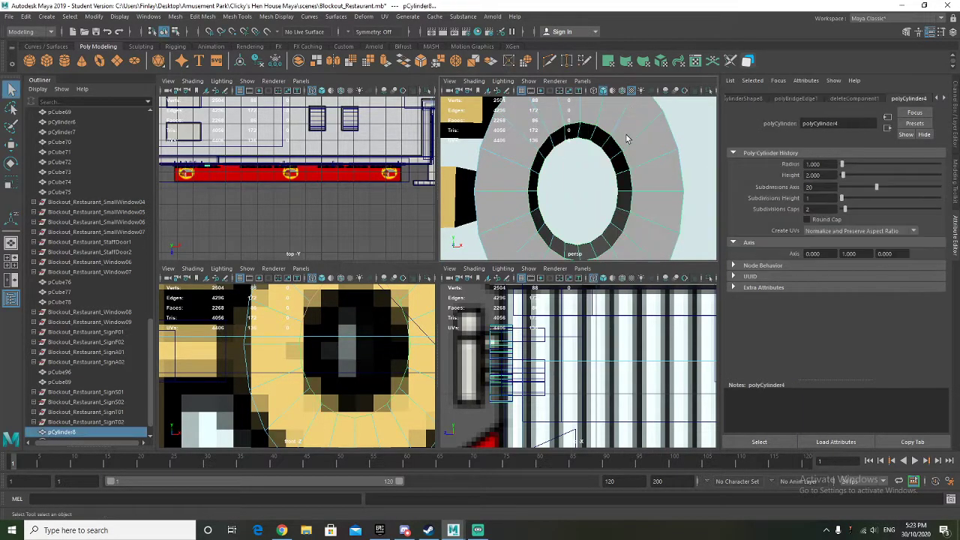
{"action": "left_click_drag", "start_coordinate": [634, 167], "coordinate": [598, 176], "text": "alt"}
{"action": "scroll", "coordinate": [609, 174], "scroll_direction": "down", "scroll_amount": 5}
{"action": "left_click", "coordinate": [575, 180]}
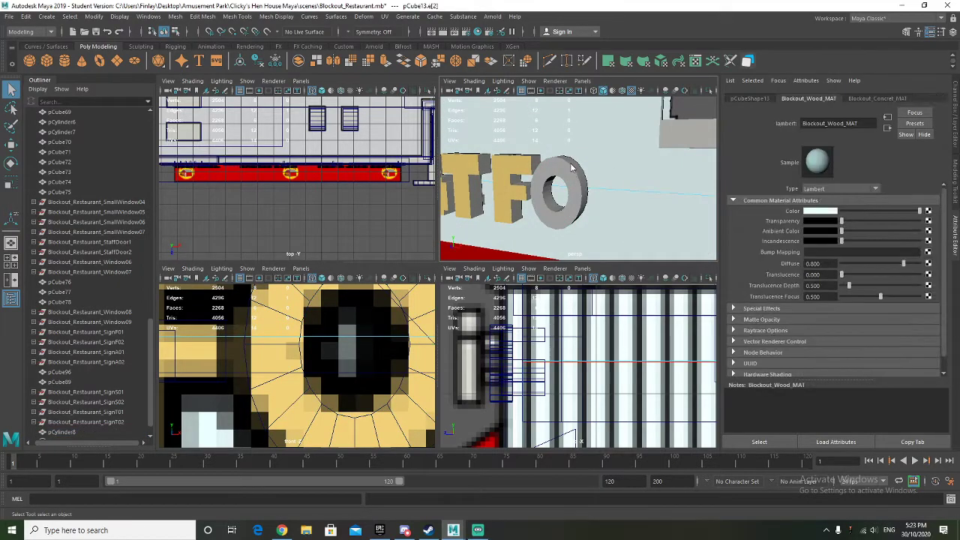
{"action": "left_click", "coordinate": [557, 175]}
{"action": "right_click_drag", "start_coordinate": [557, 170], "coordinate": [599, 155]}
{"action": "left_click", "coordinate": [559, 171]}
{"action": "left_click", "coordinate": [625, 193]}
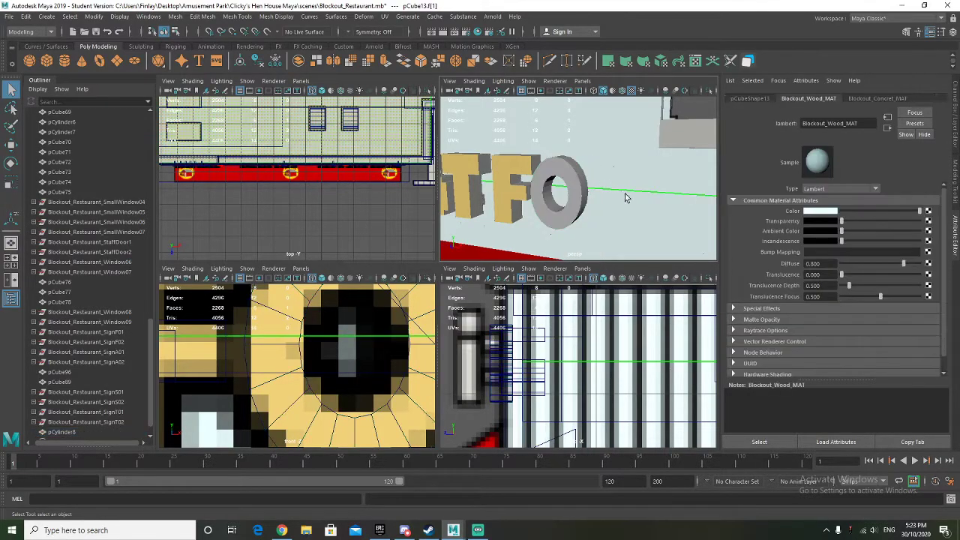
{"action": "scroll", "coordinate": [577, 168], "scroll_direction": "down", "scroll_amount": 5}
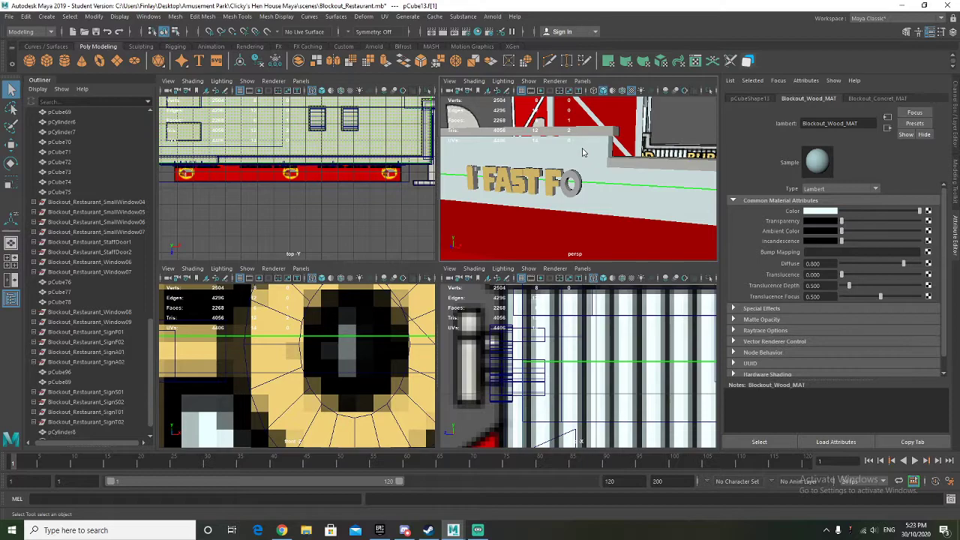
Step: Select all faces of the O except its front ring and assign the existing Blockout_Metal_MAT material
{"action": "right_click_drag", "start_coordinate": [582, 151], "coordinate": [623, 180]}
{"action": "left_click", "coordinate": [578, 183]}
{"action": "scroll", "coordinate": [578, 182], "scroll_direction": "up", "scroll_amount": 5}
{"action": "key", "text": "f"}
{"action": "left_click_drag", "start_coordinate": [610, 205], "coordinate": [531, 193], "text": "alt"}
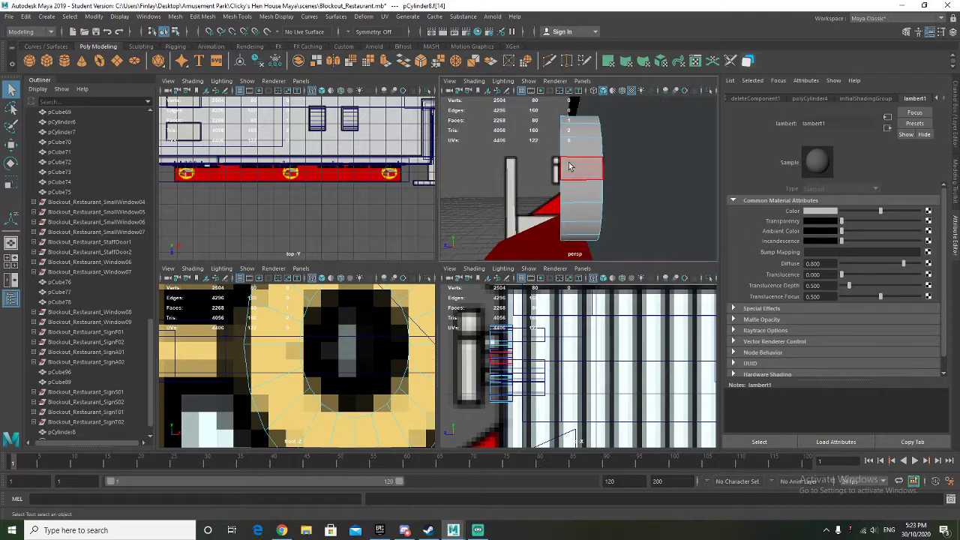
{"action": "left_click", "coordinate": [576, 144]}
{"action": "left_click_drag", "start_coordinate": [603, 122], "coordinate": [628, 255], "text": "alt"}
{"action": "left_click_drag", "start_coordinate": [559, 229], "coordinate": [622, 228], "text": "alt"}
{"action": "right_click_drag", "start_coordinate": [600, 124], "coordinate": [697, 425]}
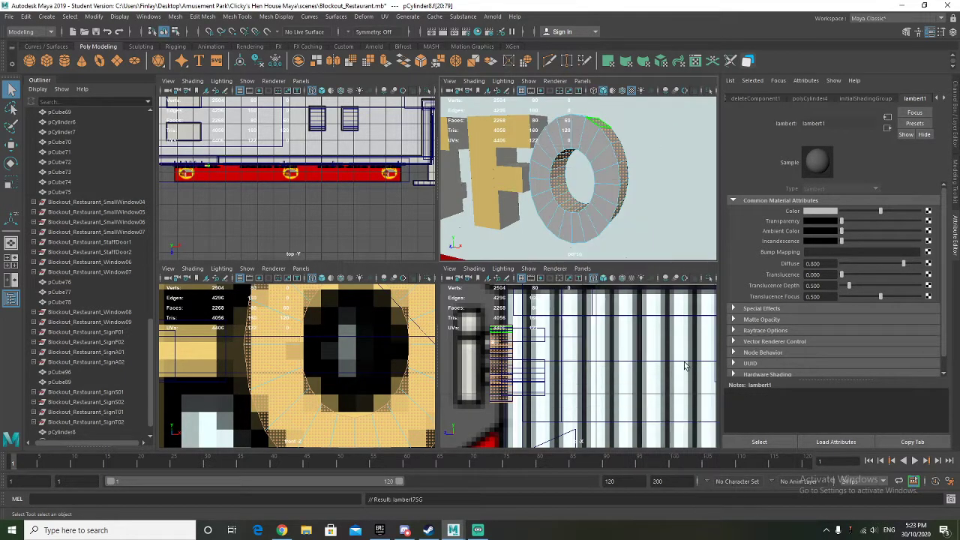
Step: Assign the existing Blockout_Sign2_MAT material to the O's front ring of faces and return to object mode
{"action": "left_click", "coordinate": [564, 138]}
{"action": "double_click", "coordinate": [575, 138], "text": "shift"}
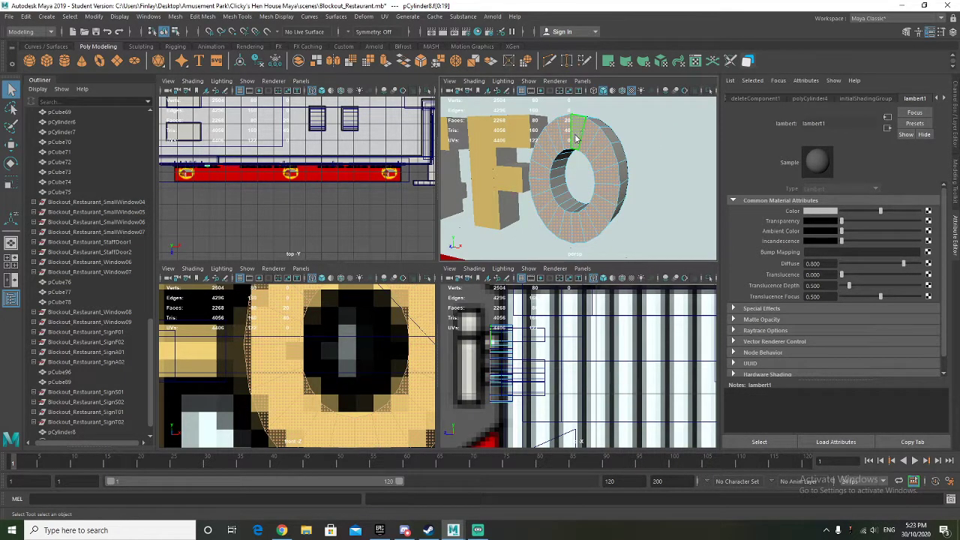
{"action": "right_click_drag", "start_coordinate": [576, 139], "coordinate": [586, 414]}
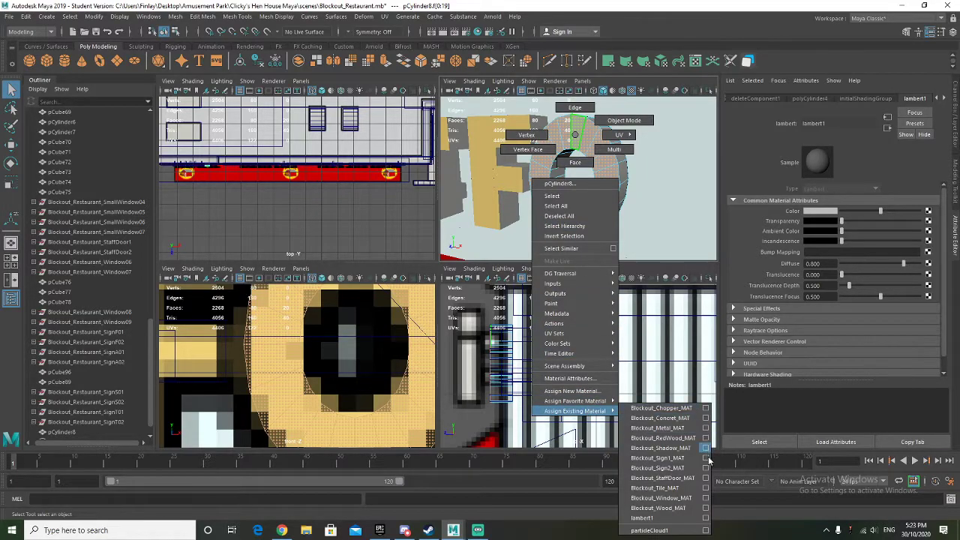
{"action": "mouse_move", "coordinate": [708, 459]}
{"action": "right_mouse_down"}
{"action": "mouse_move", "coordinate": [701, 477]}
{"action": "mouse_move", "coordinate": [701, 467]}
{"action": "right_mouse_up"}
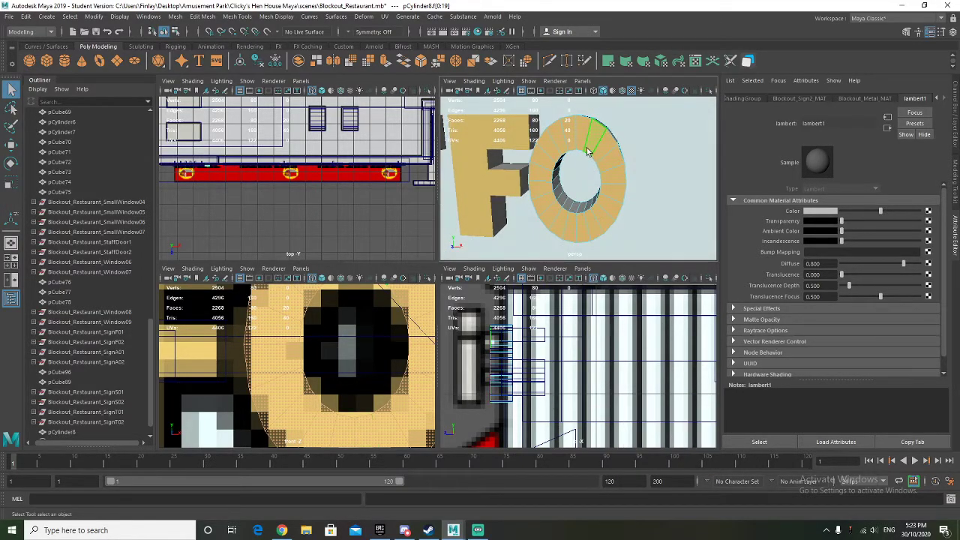
{"action": "right_click_drag", "start_coordinate": [586, 138], "coordinate": [628, 123]}
Step: Duplicate the metal connector block pCube89 and move the copy sideways to the first O of FOOD
{"action": "scroll", "coordinate": [618, 142], "scroll_direction": "down", "scroll_amount": 6}
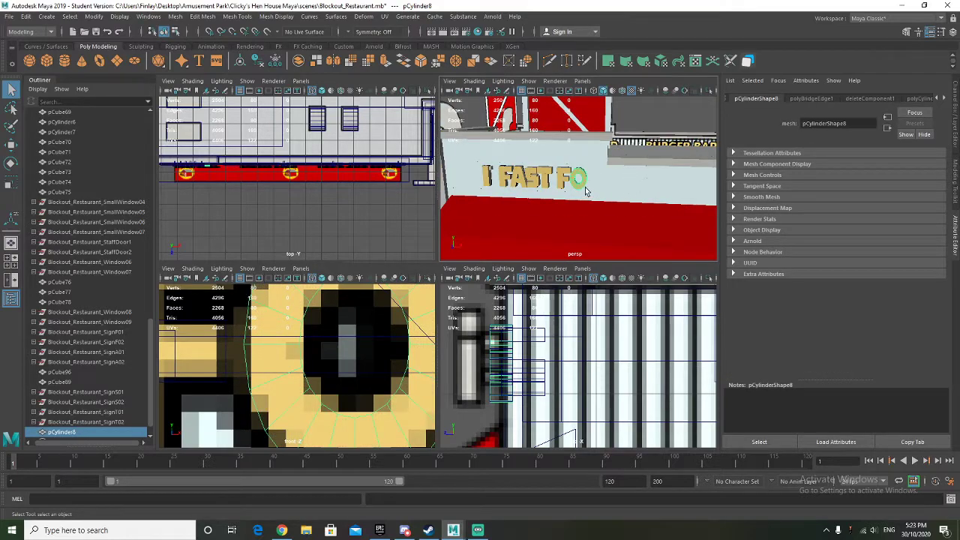
{"action": "left_click", "coordinate": [662, 118]}
{"action": "scroll", "coordinate": [107, 384], "scroll_direction": "down", "scroll_amount": 1}
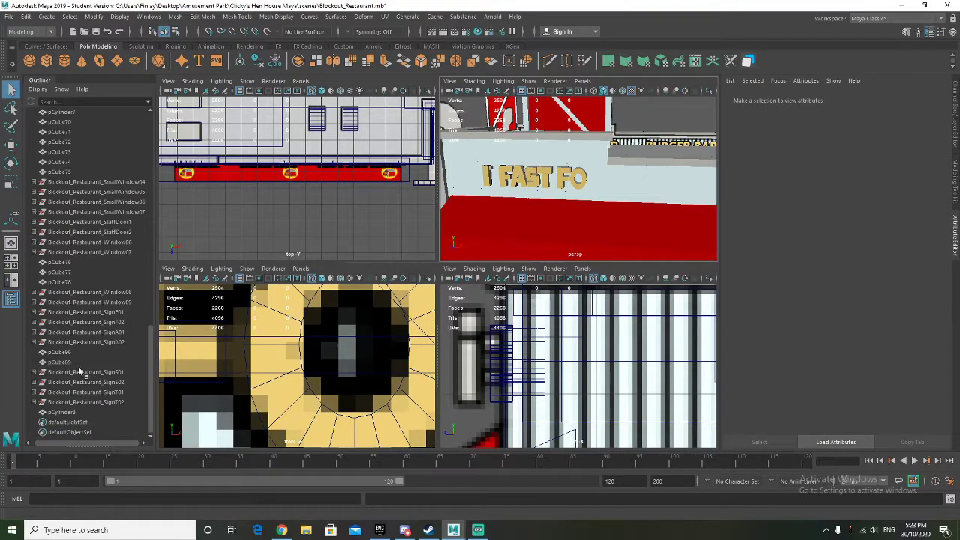
{"action": "left_click", "coordinate": [68, 353]}
{"action": "key", "text": "f"}
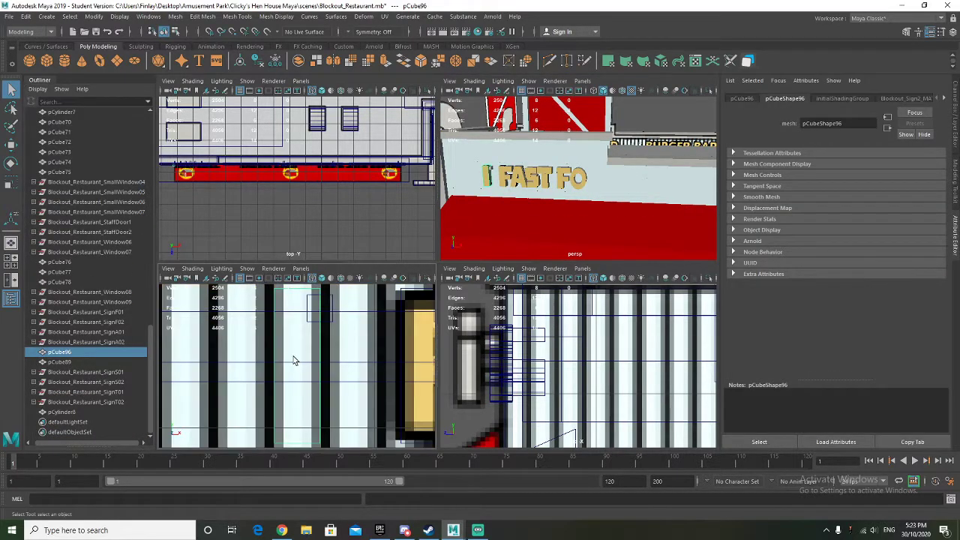
{"action": "scroll", "coordinate": [292, 356], "scroll_direction": "down", "scroll_amount": 5}
{"action": "left_click", "coordinate": [72, 362]}
{"action": "key", "text": "f"}
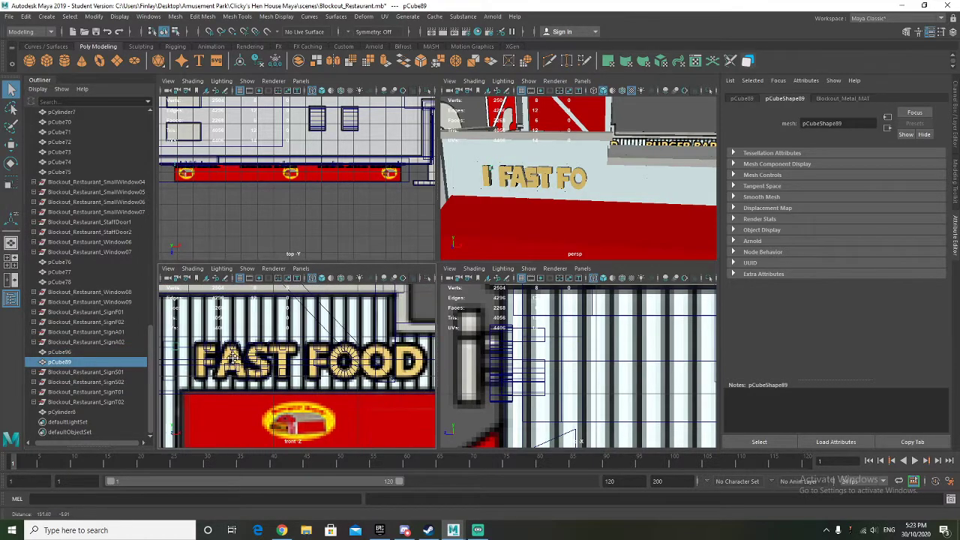
{"action": "key", "text": "ctrl+d"}
{"action": "key", "text": "w"}
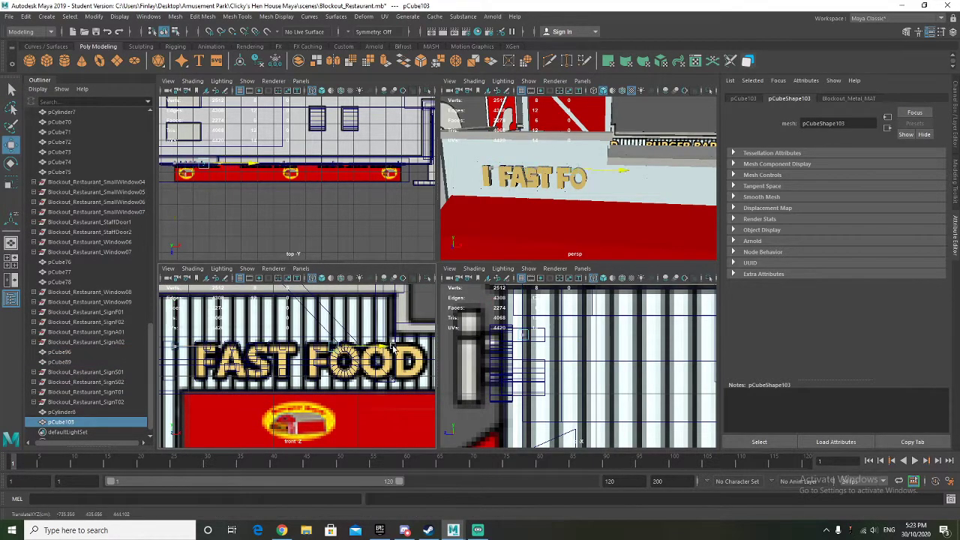
Step: Centre the duplicated connector block horizontally behind the top of the O
{"action": "key", "text": "f"}
{"action": "left_click_drag", "start_coordinate": [572, 210], "coordinate": [608, 227], "text": "alt"}
{"action": "left_click_drag", "start_coordinate": [619, 178], "coordinate": [610, 178]}
{"action": "left_click_drag", "start_coordinate": [602, 210], "coordinate": [575, 211], "text": "alt"}
{"action": "scroll", "coordinate": [583, 166], "scroll_direction": "down", "scroll_amount": 6}
{"action": "scroll", "coordinate": [381, 371], "scroll_direction": "up", "scroll_amount": 5}
{"action": "middle_click_drag", "start_coordinate": [381, 373], "coordinate": [313, 361], "text": "alt"}
{"action": "scroll", "coordinate": [322, 353], "scroll_direction": "up", "scroll_amount": 6}
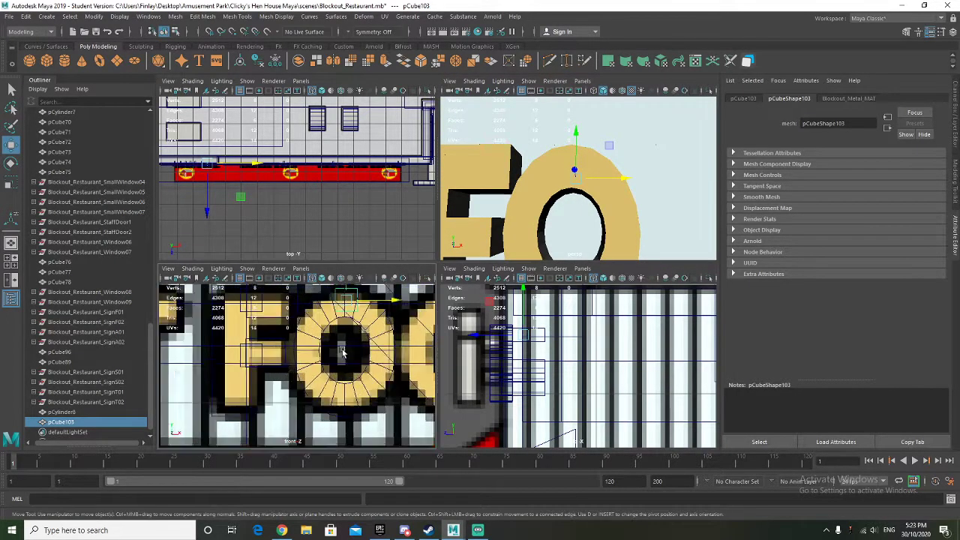
{"action": "middle_click_drag", "start_coordinate": [357, 315], "coordinate": [294, 414], "text": "alt"}
{"action": "left_click_drag", "start_coordinate": [383, 331], "coordinate": [375, 331]}
{"action": "scroll", "coordinate": [335, 381], "scroll_direction": "down", "scroll_amount": 2}
Step: Duplicate the O's connector block and move the copy straight down behind the bottom of the letter
{"action": "key", "text": "ctrl+d"}
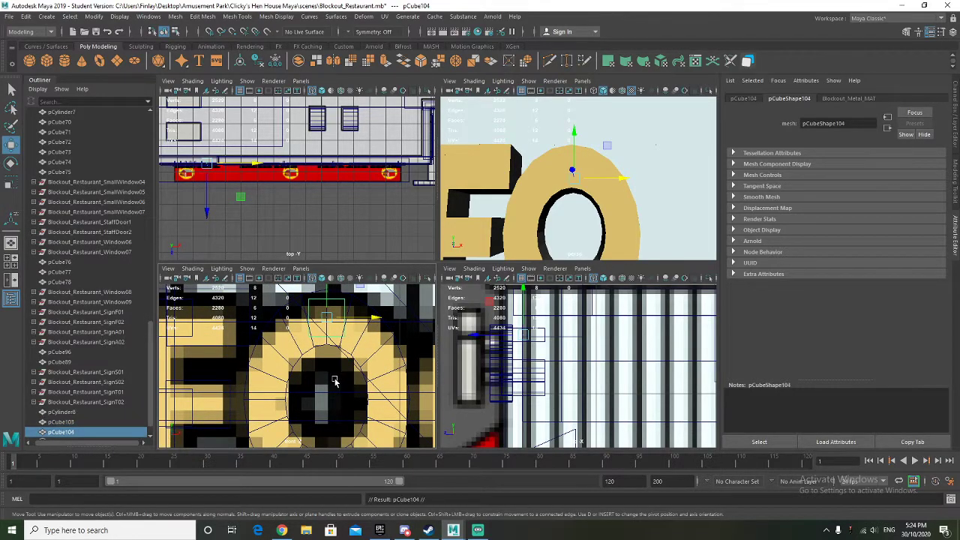
{"action": "scroll", "coordinate": [332, 365], "scroll_direction": "down", "scroll_amount": 3}
{"action": "left_click_drag", "start_coordinate": [315, 298], "coordinate": [319, 391]}
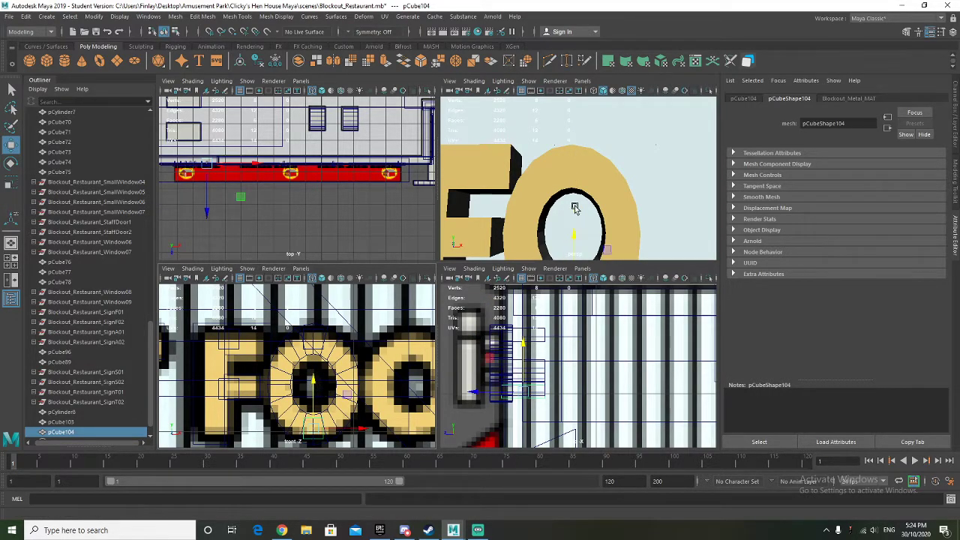
Step: Group the O's cylinder with its two connector blocks and name the group Blockout_Restaurant_Sign_01
{"action": "mouse_move", "coordinate": [575, 207]}
{"action": "left_mouse_down", "text": "alt"}
{"action": "mouse_move", "coordinate": [495, 225]}
{"action": "mouse_move", "coordinate": [588, 210]}
{"action": "left_mouse_up", "text": "alt"}
{"action": "scroll", "coordinate": [560, 215], "scroll_direction": "down", "scroll_amount": 5}
{"action": "scroll", "coordinate": [582, 217], "scroll_direction": "up", "scroll_amount": 5}
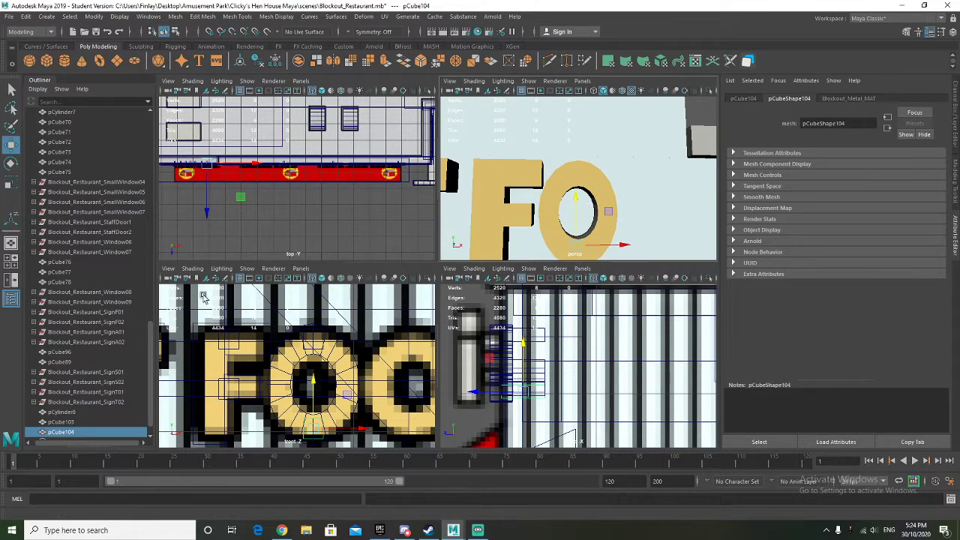
{"action": "left_click", "coordinate": [78, 414], "text": "shift"}
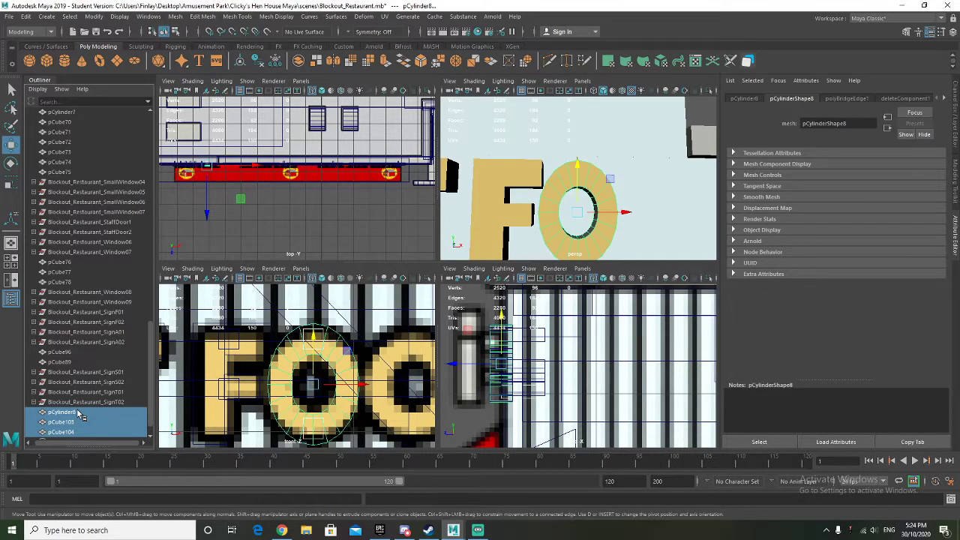
{"action": "key", "text": "ctrl+g"}
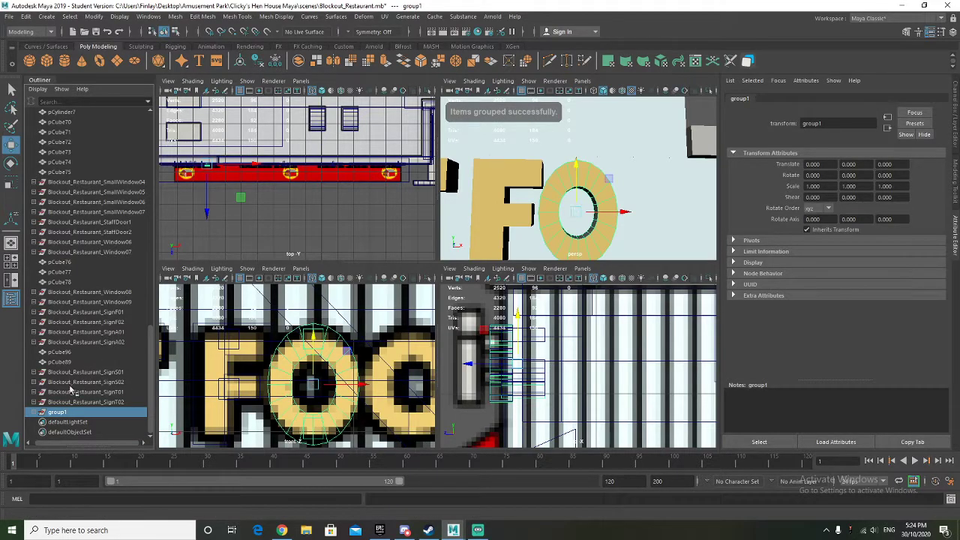
{"action": "double_click", "coordinate": [60, 412]}
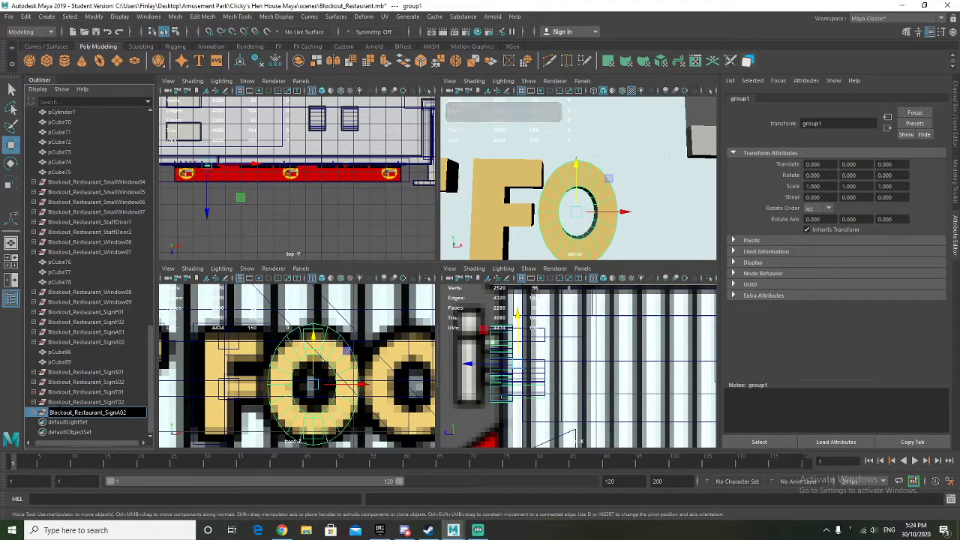
{"action": "key", "text": "BackSpace"}
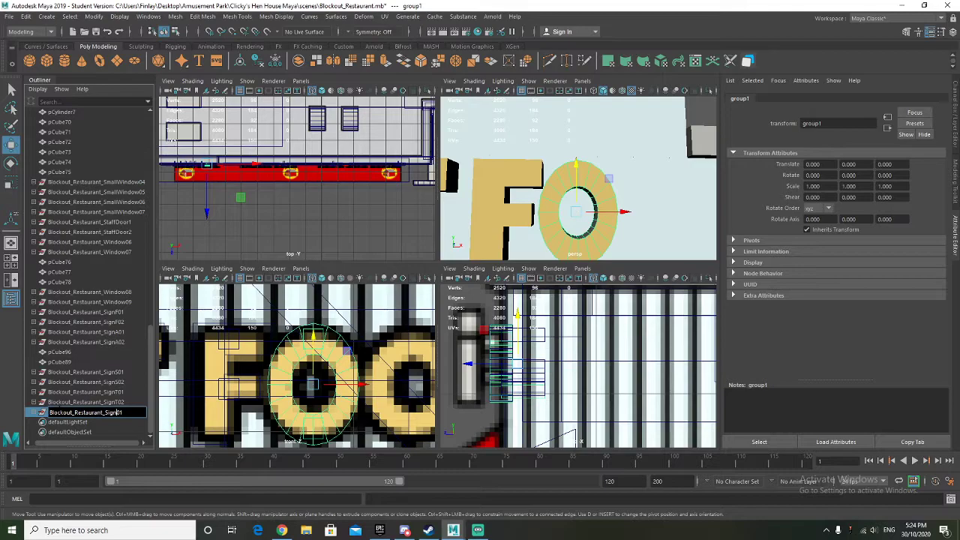
{"action": "type", "text": "_"}
{"action": "key", "text": "Return"}
Step: Duplicate the O letter group and move the copy sideways onto the second O of FOOD
{"action": "scroll", "coordinate": [372, 347], "scroll_direction": "down", "scroll_amount": 5}
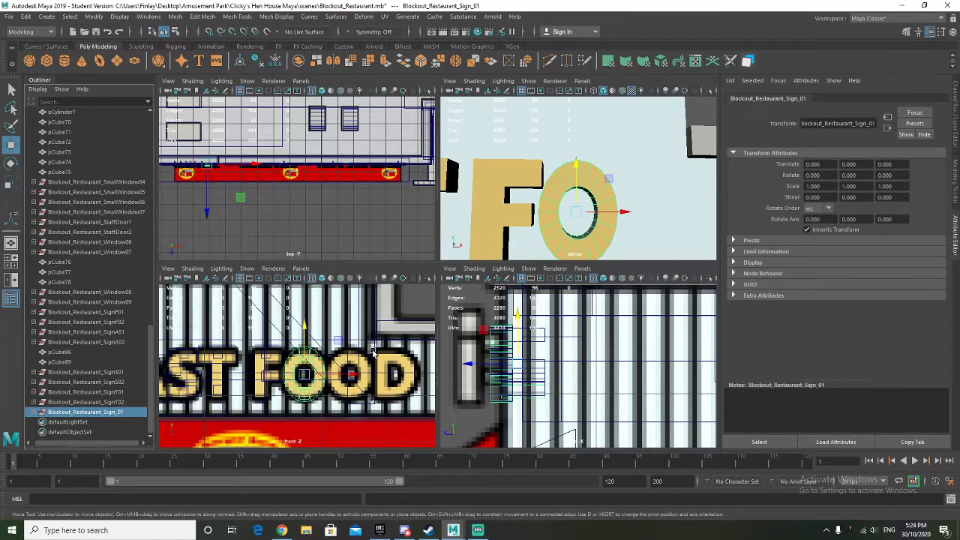
{"action": "middle_click_drag", "start_coordinate": [328, 371], "coordinate": [296, 366], "text": "alt"}
{"action": "key", "text": "ctrl+d"}
{"action": "left_click_drag", "start_coordinate": [297, 369], "coordinate": [354, 372]}
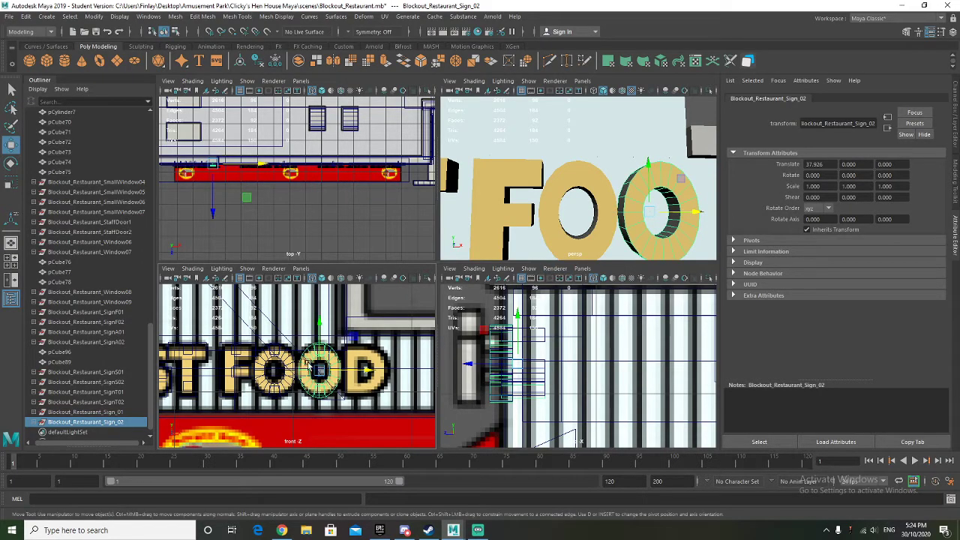
Step: Duplicate the O letter group again and align the copy horizontally with the O of HOT in the reference
{"action": "scroll", "coordinate": [360, 376], "scroll_direction": "down", "scroll_amount": 4}
{"action": "middle_click_drag", "start_coordinate": [361, 379], "coordinate": [215, 374], "text": "alt"}
{"action": "scroll", "coordinate": [283, 378], "scroll_direction": "down", "scroll_amount": 4}
{"action": "middle_click_drag", "start_coordinate": [367, 376], "coordinate": [353, 389], "text": "alt"}
{"action": "middle_click_drag", "start_coordinate": [244, 384], "coordinate": [342, 393], "text": "alt"}
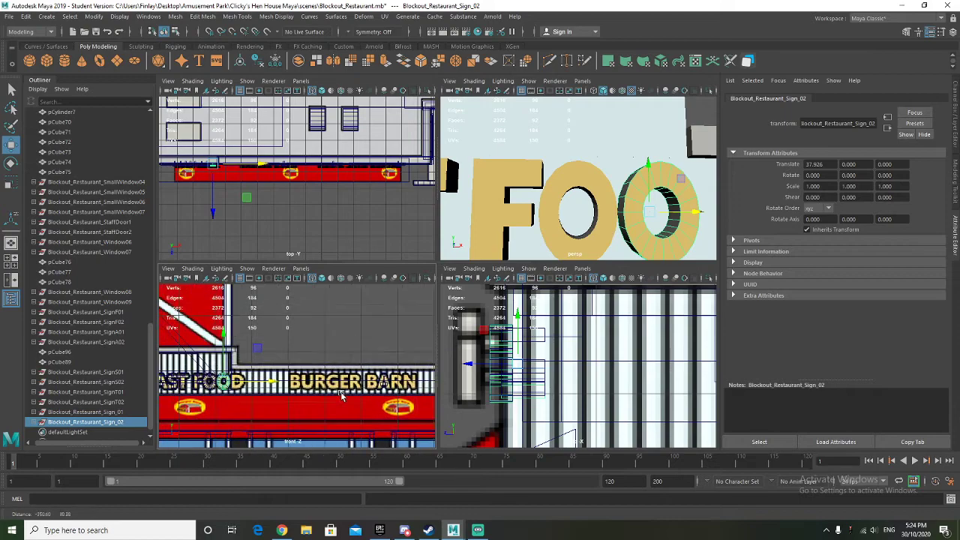
{"action": "key", "text": "ctrl+d"}
{"action": "middle_click_drag", "start_coordinate": [408, 382], "coordinate": [246, 383], "text": "alt"}
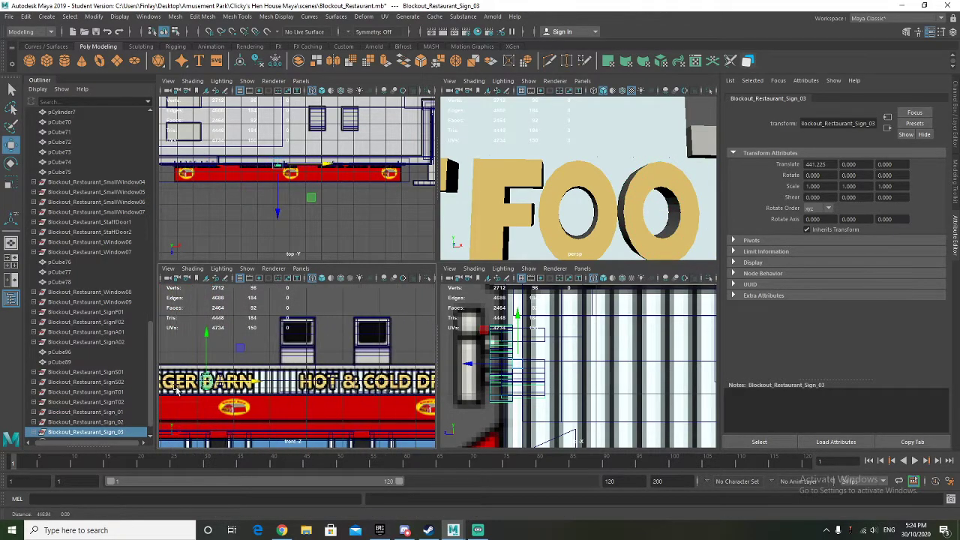
{"action": "left_click_drag", "start_coordinate": [255, 383], "coordinate": [330, 385]}
{"action": "key", "text": "f"}
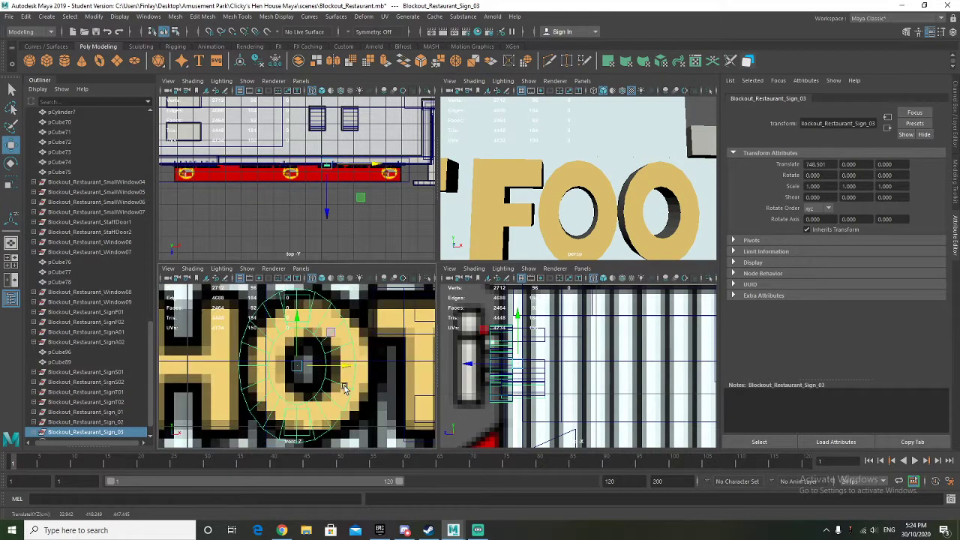
{"action": "middle_click_drag", "start_coordinate": [345, 388], "coordinate": [302, 396], "text": "alt"}
{"action": "scroll", "coordinate": [303, 395], "scroll_direction": "down", "scroll_amount": 2}
{"action": "left_click_drag", "start_coordinate": [323, 368], "coordinate": [330, 368]}
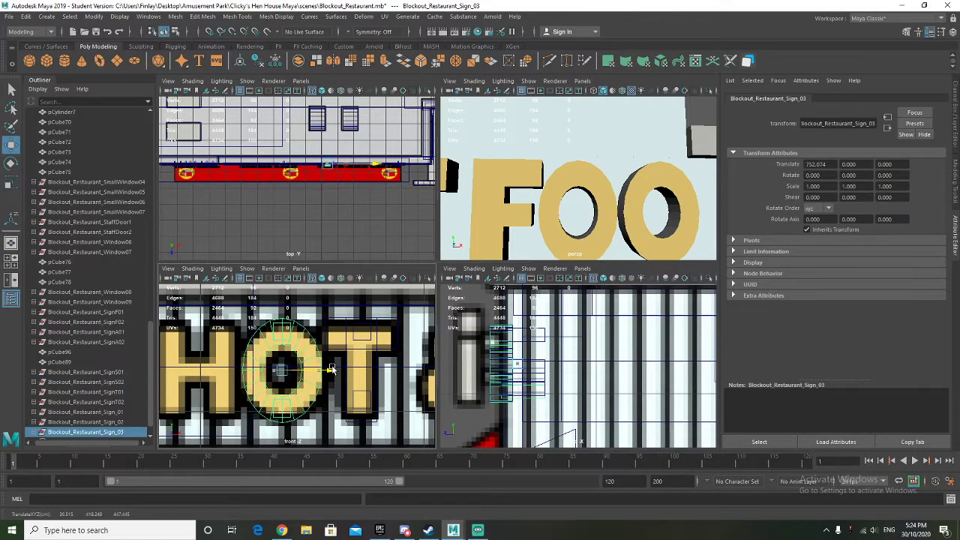
Step: Duplicate the O group from HOT and move the copy sideways onto the O of COLD
{"action": "scroll", "coordinate": [332, 368], "scroll_direction": "down", "scroll_amount": 5}
{"action": "middle_click_drag", "start_coordinate": [334, 368], "coordinate": [260, 366], "text": "alt"}
{"action": "key", "text": "ctrl+d"}
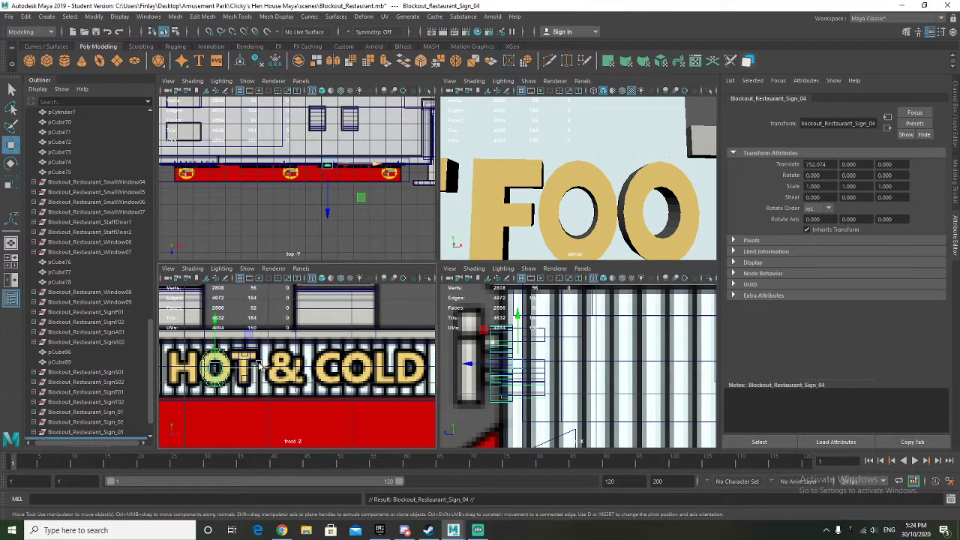
{"action": "left_click_drag", "start_coordinate": [257, 365], "coordinate": [298, 369]}
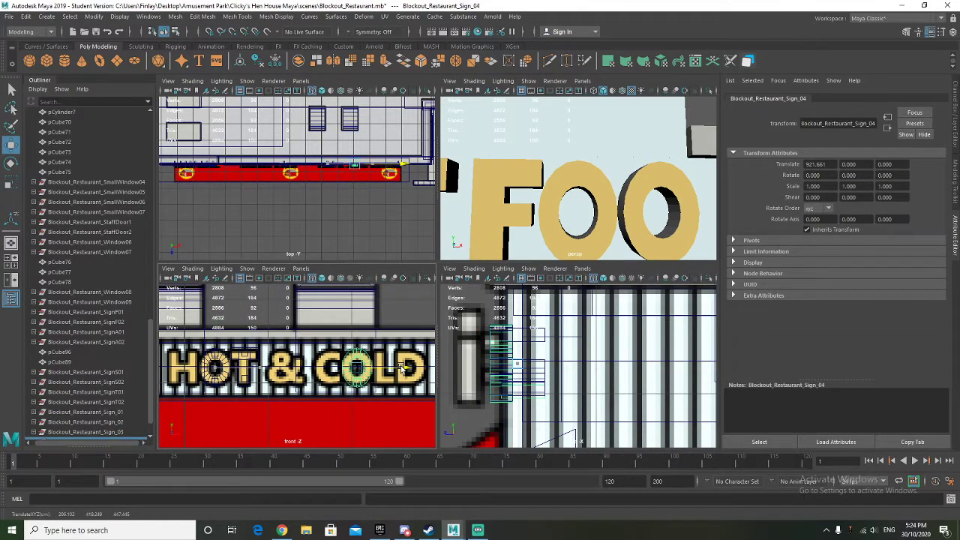
Step: Inspect the FAST FOOD lettering in the perspective view and against the front reference around the D
{"action": "middle_click_drag", "start_coordinate": [363, 393], "coordinate": [937, 385], "text": "alt"}
{"action": "middle_click_drag", "start_coordinate": [195, 381], "coordinate": [396, 386], "text": "alt"}
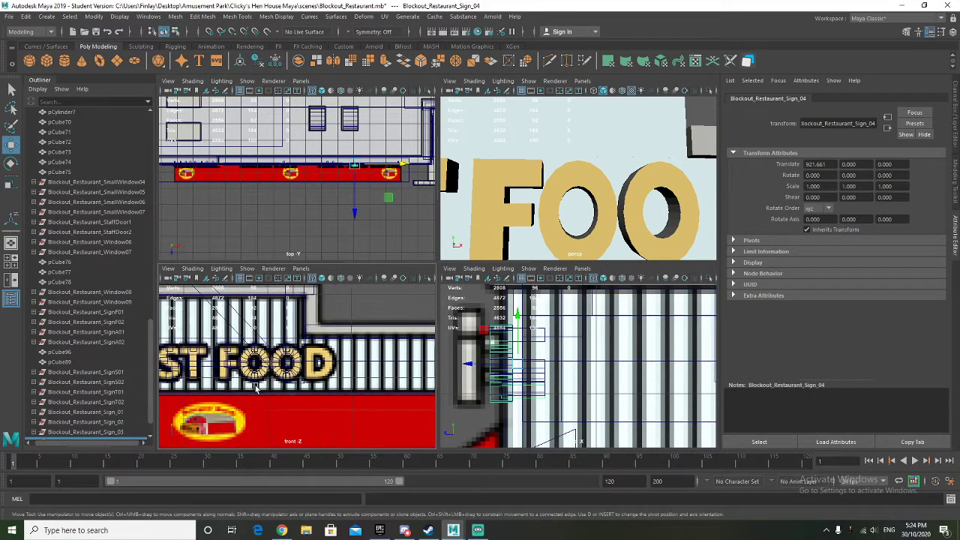
{"action": "middle_click_drag", "start_coordinate": [256, 387], "coordinate": [308, 390], "text": "alt"}
{"action": "scroll", "coordinate": [580, 221], "scroll_direction": "down", "scroll_amount": 12}
{"action": "scroll", "coordinate": [584, 220], "scroll_direction": "up", "scroll_amount": 4}
{"action": "left_click_drag", "start_coordinate": [543, 215], "coordinate": [583, 233], "text": "alt"}
{"action": "scroll", "coordinate": [572, 238], "scroll_direction": "up", "scroll_amount": 3}
{"action": "scroll", "coordinate": [583, 233], "scroll_direction": "up", "scroll_amount": 3}
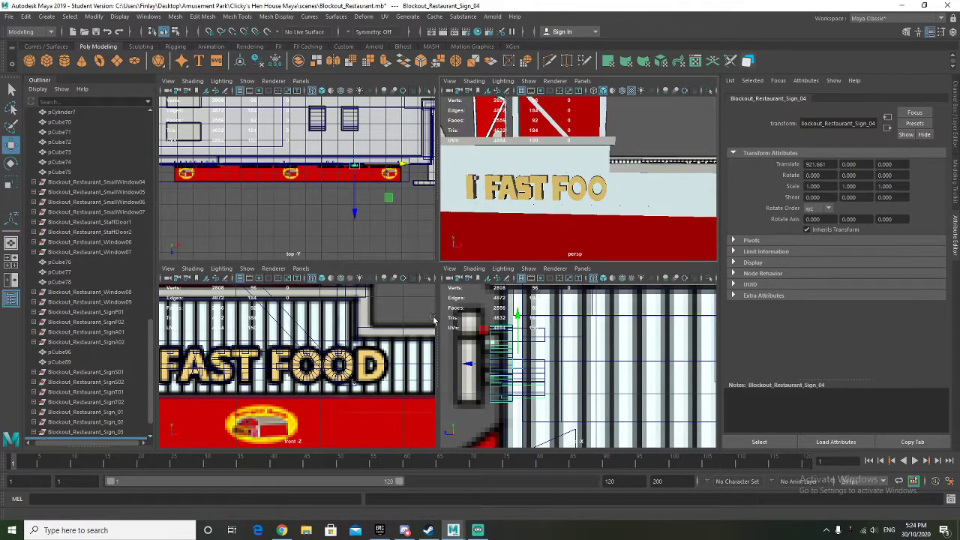
{"action": "scroll", "coordinate": [308, 394], "scroll_direction": "up", "scroll_amount": 2}
{"action": "mouse_move", "coordinate": [275, 386]}
{"action": "middle_mouse_down", "text": "alt"}
{"action": "mouse_move", "coordinate": [400, 385]}
{"action": "mouse_move", "coordinate": [276, 385]}
{"action": "middle_mouse_up", "text": "alt"}
{"action": "scroll", "coordinate": [379, 358], "scroll_direction": "up", "scroll_amount": 3}
{"action": "middle_click_drag", "start_coordinate": [378, 358], "coordinate": [313, 355], "text": "alt"}
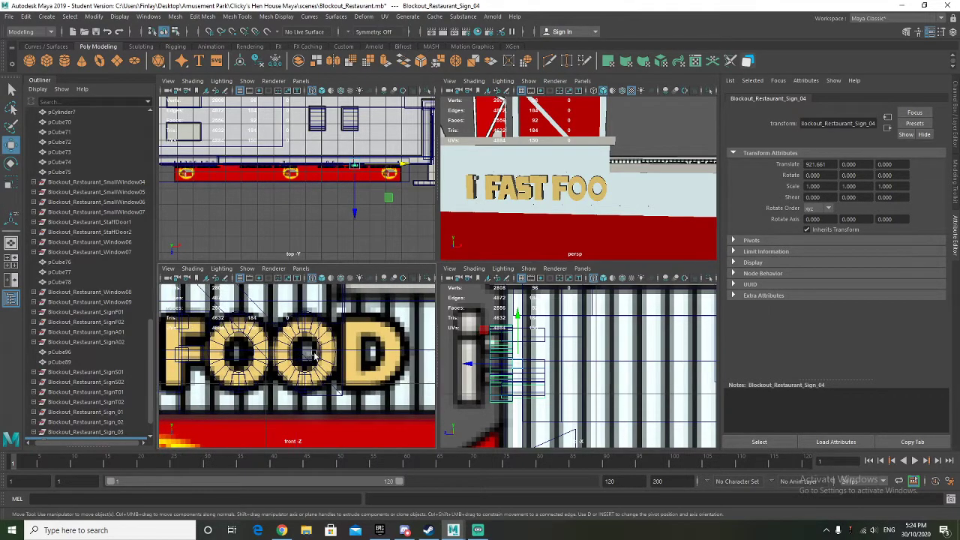
Step: Duplicate the cylinder in group Blockout_Restaurant_Sign_01, unparent the copy and move it sideways over the D of FOOD
{"action": "left_click", "coordinate": [318, 342]}
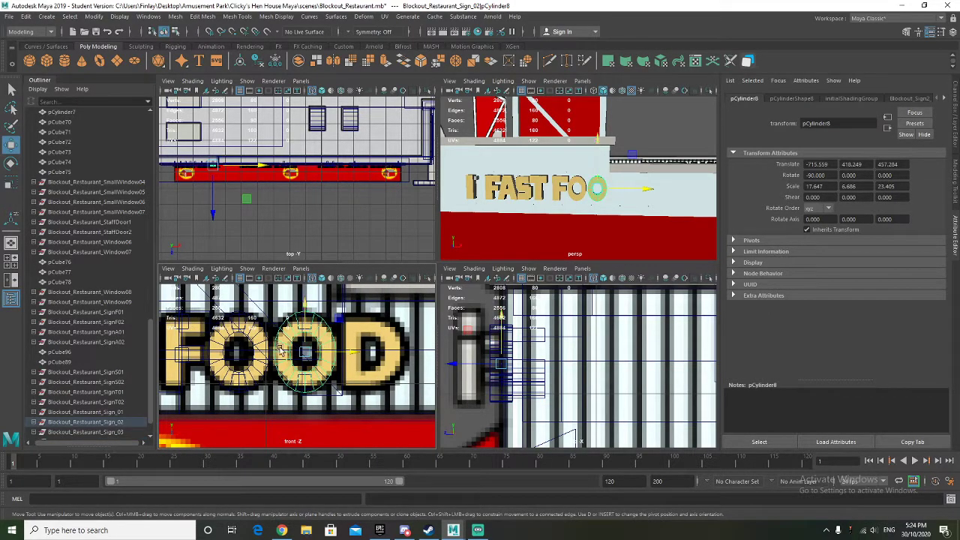
{"action": "left_click", "coordinate": [34, 412]}
{"action": "scroll", "coordinate": [55, 405], "scroll_direction": "down", "scroll_amount": 2}
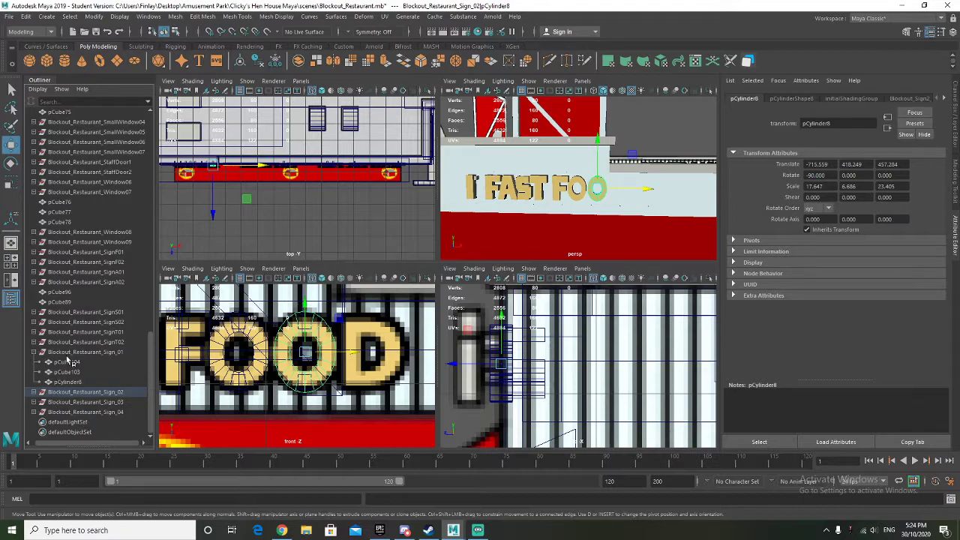
{"action": "left_click", "coordinate": [81, 384]}
{"action": "key", "text": "ctrl+d"}
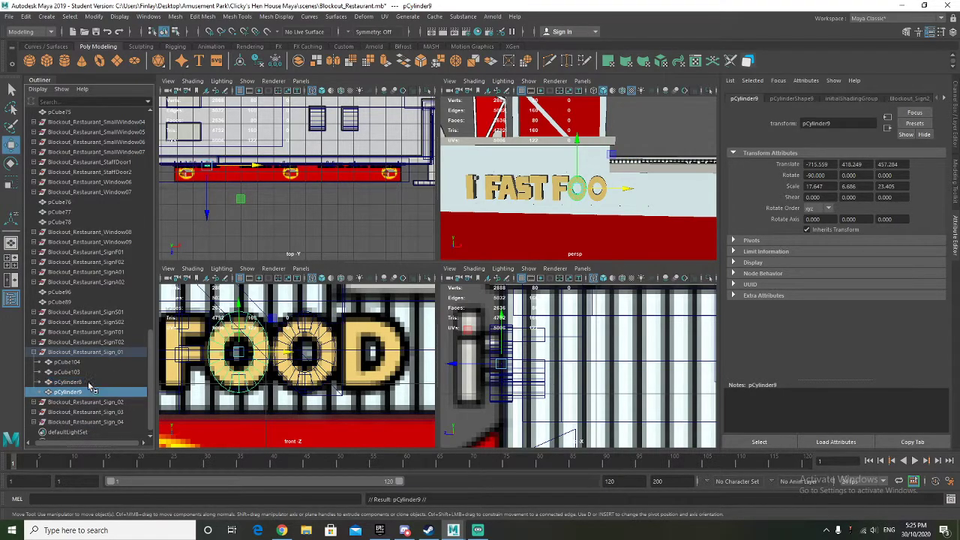
{"action": "key", "text": "shift+p"}
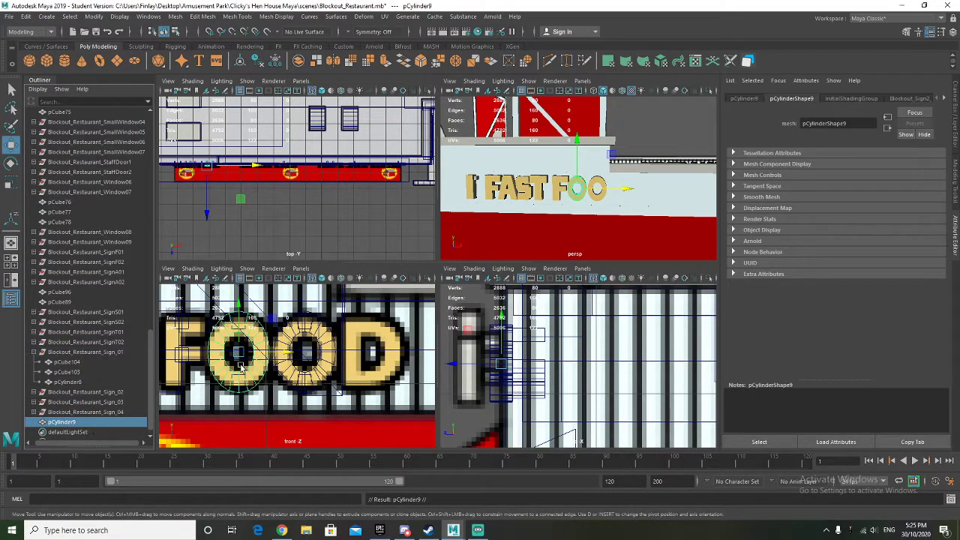
{"action": "left_click_drag", "start_coordinate": [276, 346], "coordinate": [417, 356]}
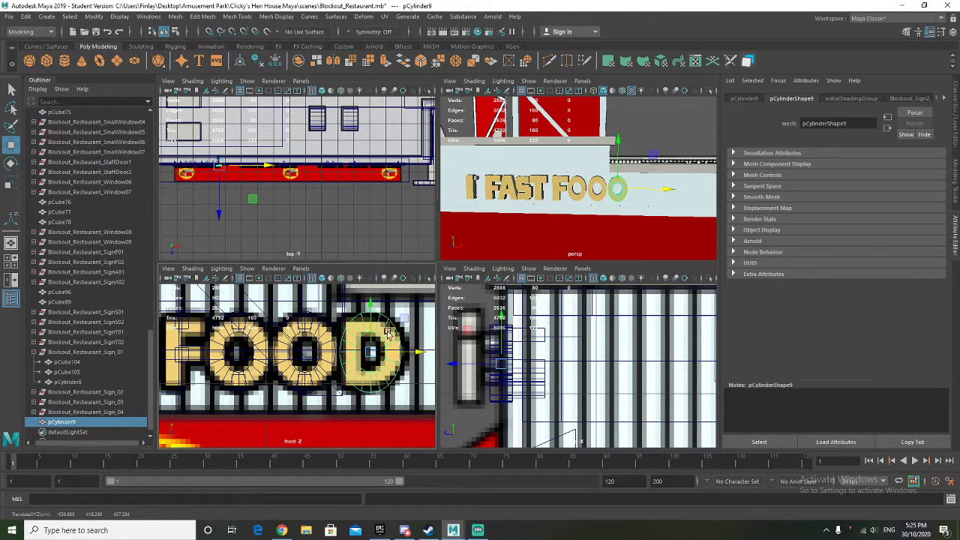
Step: Delete the faces on the left half of the copied ring, including the leftover outer side faces
{"action": "scroll", "coordinate": [388, 334], "scroll_direction": "up", "scroll_amount": 3}
{"action": "middle_click_drag", "start_coordinate": [385, 334], "coordinate": [286, 356], "text": "alt"}
{"action": "scroll", "coordinate": [613, 196], "scroll_direction": "up", "scroll_amount": 2}
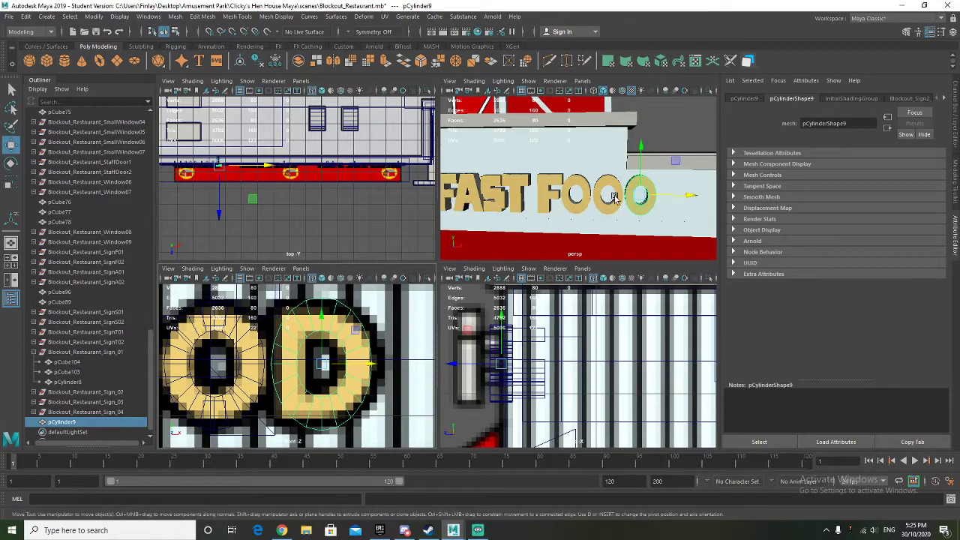
{"action": "key", "text": "f"}
{"action": "right_click_drag", "start_coordinate": [566, 133], "coordinate": [565, 159]}
{"action": "left_click_drag", "start_coordinate": [316, 290], "coordinate": [275, 440]}
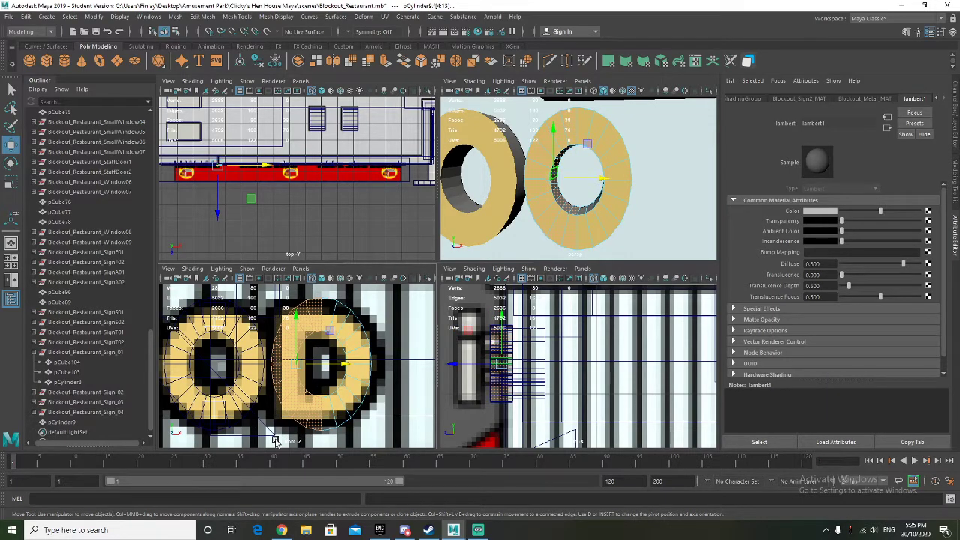
{"action": "key", "text": "Delete"}
{"action": "left_click", "coordinate": [533, 184]}
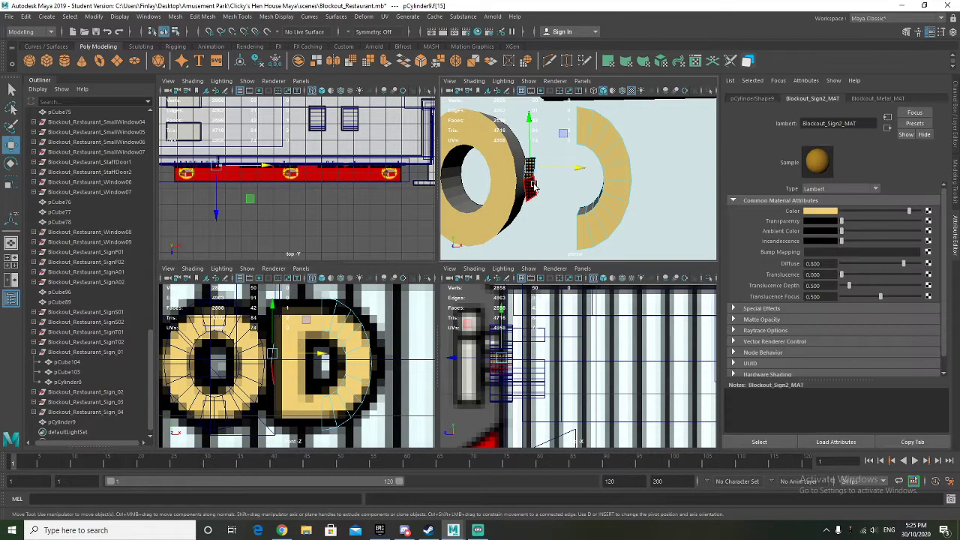
{"action": "key", "text": "Delete"}
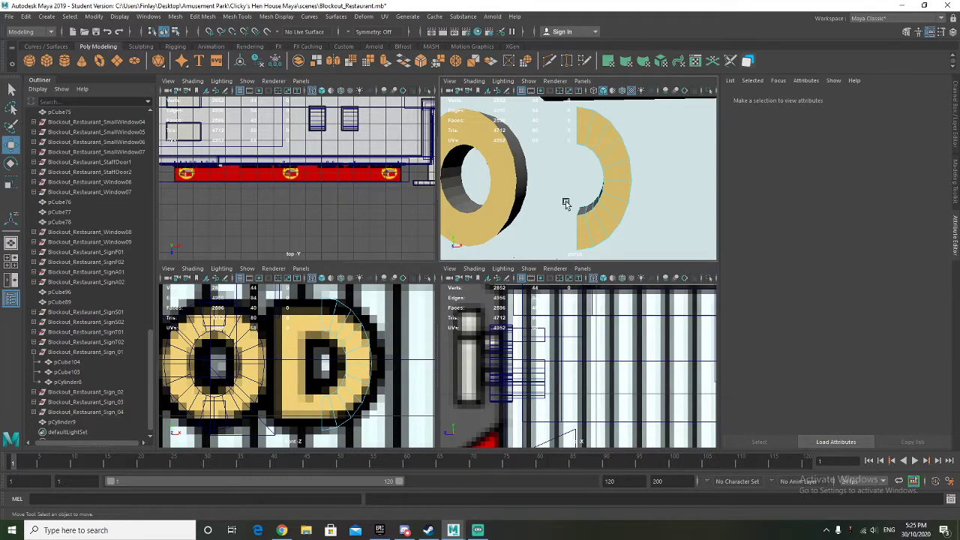
Step: Return the half ring to object mode, then widen and shift it horizontally to fit the D's curve
{"action": "left_click_drag", "start_coordinate": [565, 203], "coordinate": [587, 194], "text": "alt"}
{"action": "right_click_drag", "start_coordinate": [598, 136], "coordinate": [632, 123]}
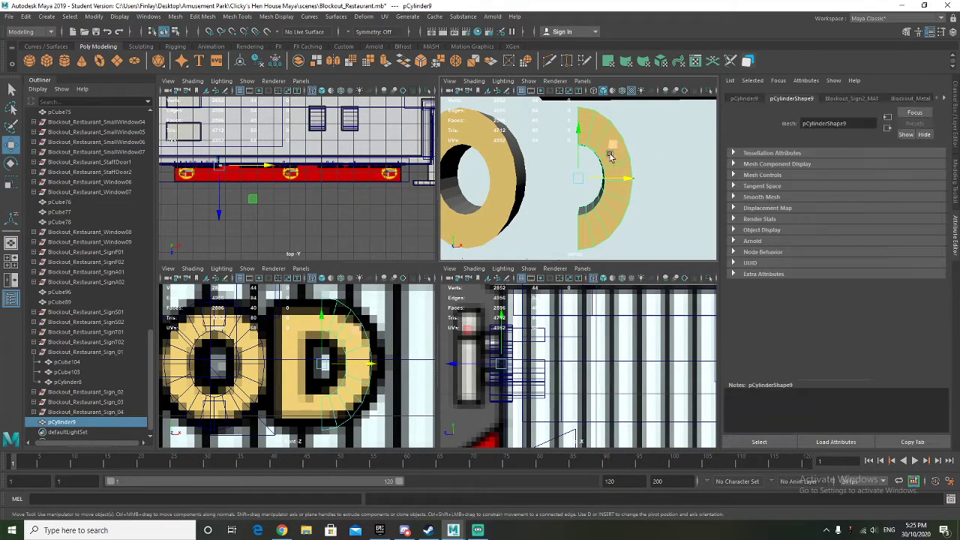
{"action": "key", "text": "r"}
{"action": "left_click_drag", "start_coordinate": [363, 365], "coordinate": [338, 365]}
{"action": "key", "text": "w"}
{"action": "key", "text": "r"}
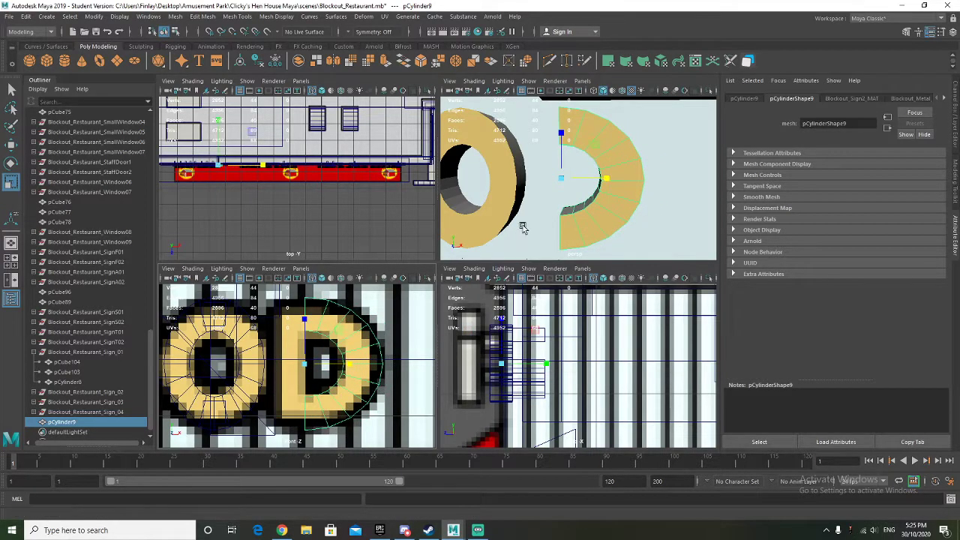
Step: Duplicate the letter I block and move the copy sideways to form the upright stem of the D
{"action": "mouse_move", "coordinate": [543, 189]}
{"action": "left_mouse_down", "text": "alt"}
{"action": "mouse_move", "coordinate": [602, 185]}
{"action": "mouse_move", "coordinate": [548, 191]}
{"action": "left_mouse_up", "text": "alt"}
{"action": "scroll", "coordinate": [547, 192], "scroll_direction": "down", "scroll_amount": 8}
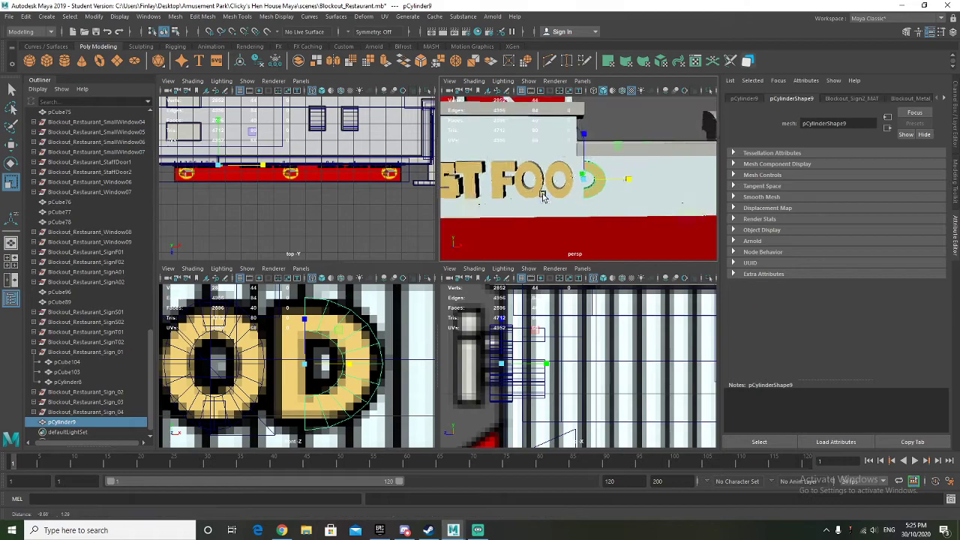
{"action": "middle_click_drag", "start_coordinate": [542, 194], "coordinate": [579, 193], "text": "alt"}
{"action": "left_click", "coordinate": [590, 190]}
{"action": "left_click_drag", "start_coordinate": [602, 193], "coordinate": [741, 169], "text": "alt"}
{"action": "key", "text": "ctrl+d"}
{"action": "key", "text": "w"}
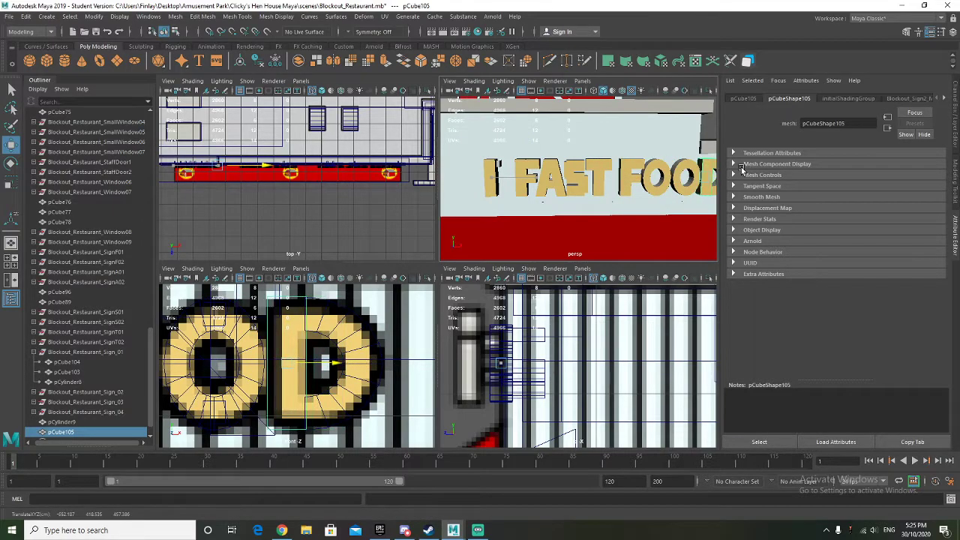
{"action": "key", "text": "f"}
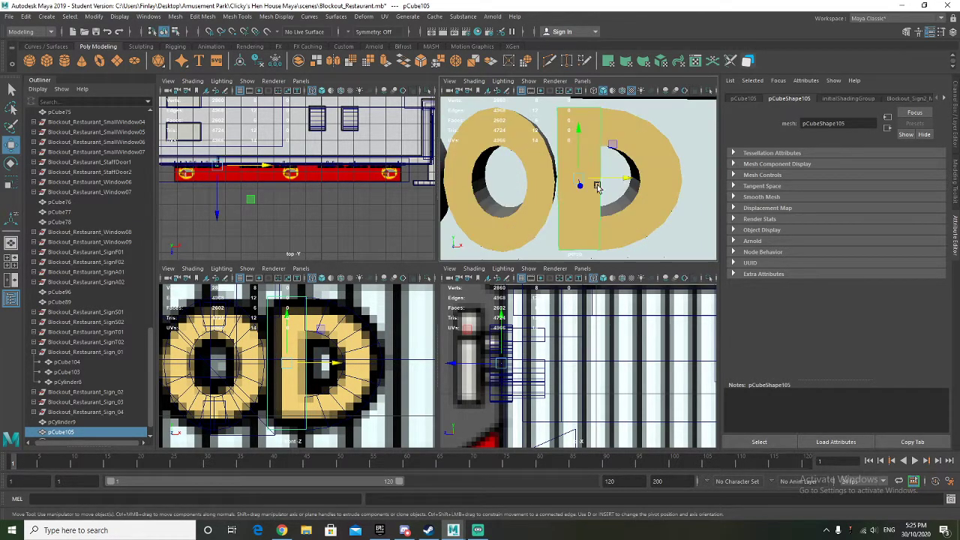
{"action": "mouse_move", "coordinate": [611, 182]}
{"action": "left_mouse_down"}
{"action": "mouse_move", "coordinate": [590, 198]}
{"action": "mouse_move", "coordinate": [562, 197]}
{"action": "mouse_move", "coordinate": [615, 186]}
{"action": "left_mouse_up"}
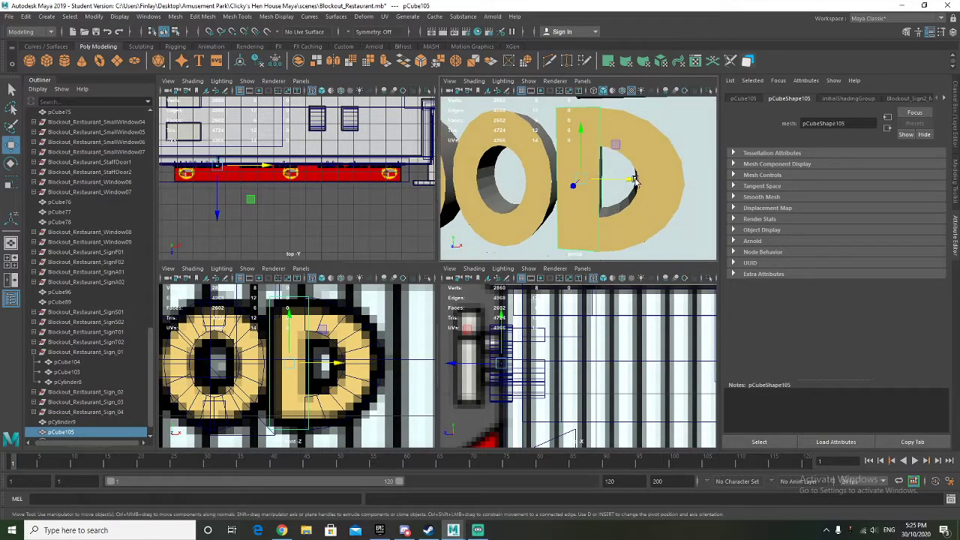
Step: Duplicate the metal connector block pCube89 and move the copy sideways behind the top of the D
{"action": "scroll", "coordinate": [608, 182], "scroll_direction": "down", "scroll_amount": 7}
{"action": "middle_click_drag", "start_coordinate": [495, 213], "coordinate": [708, 215], "text": "alt"}
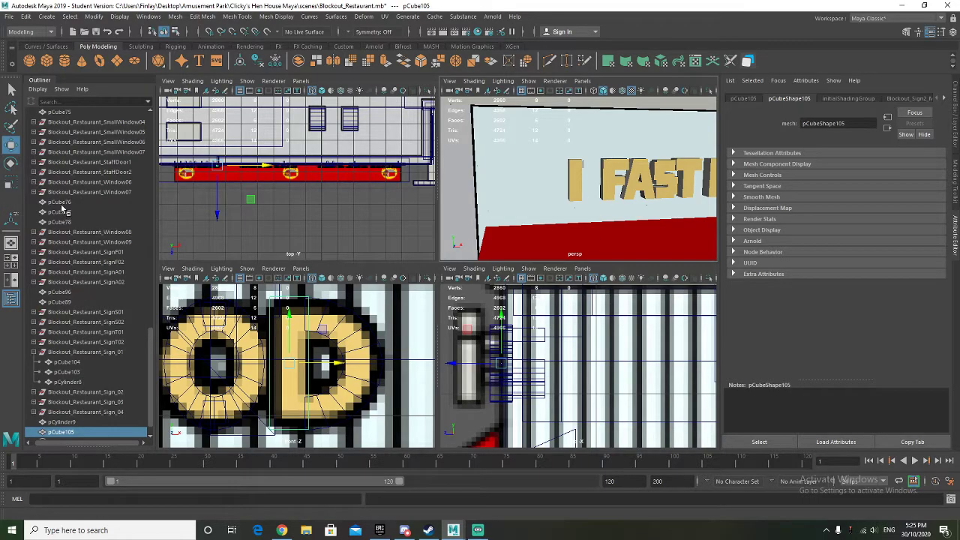
{"action": "left_click", "coordinate": [60, 292]}
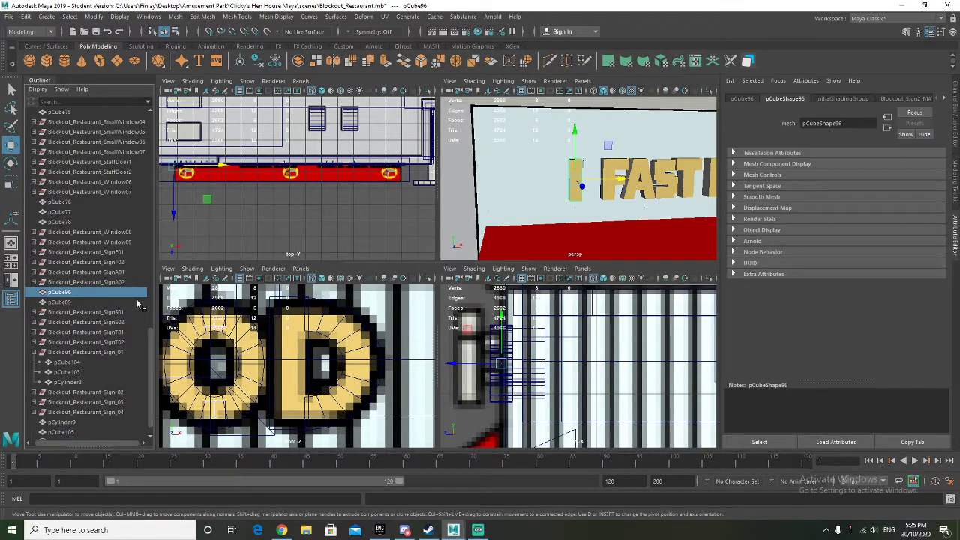
{"action": "left_click", "coordinate": [60, 301]}
{"action": "key", "text": "ctrl+d"}
{"action": "scroll", "coordinate": [470, 211], "scroll_direction": "down", "scroll_amount": 4}
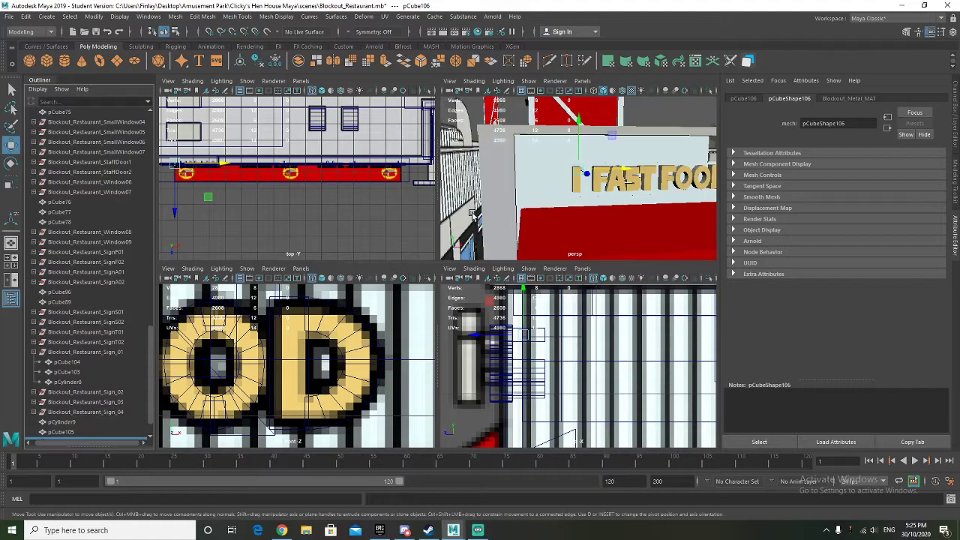
{"action": "left_click_drag", "start_coordinate": [615, 169], "coordinate": [741, 158]}
{"action": "middle_click_drag", "start_coordinate": [693, 197], "coordinate": [541, 202], "text": "alt"}
Step: Duplicate the D's connector block and move the copy straight down behind the bottom of the letter
{"action": "left_click_drag", "start_coordinate": [327, 313], "coordinate": [310, 387]}
{"action": "key", "text": "ctrl+d"}
{"action": "left_click_drag", "start_coordinate": [565, 209], "coordinate": [552, 206], "text": "alt"}
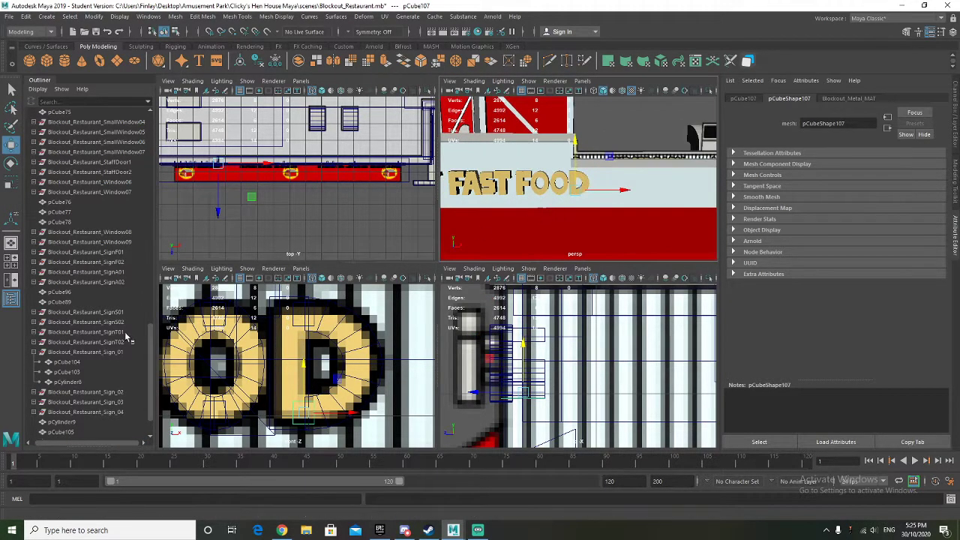
Step: Group the D's half ring, stem and two connector blocks, and rename the group Blockout_Restaurant_SignD01
{"action": "scroll", "coordinate": [94, 373], "scroll_direction": "down", "scroll_amount": 2}
{"action": "left_click", "coordinate": [75, 383], "text": "shift"}
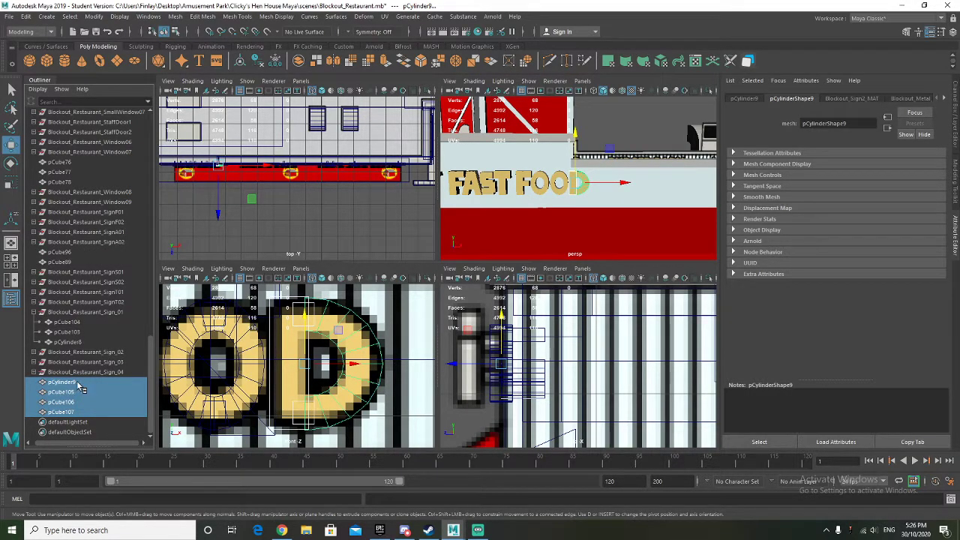
{"action": "key", "text": "ctrl+g"}
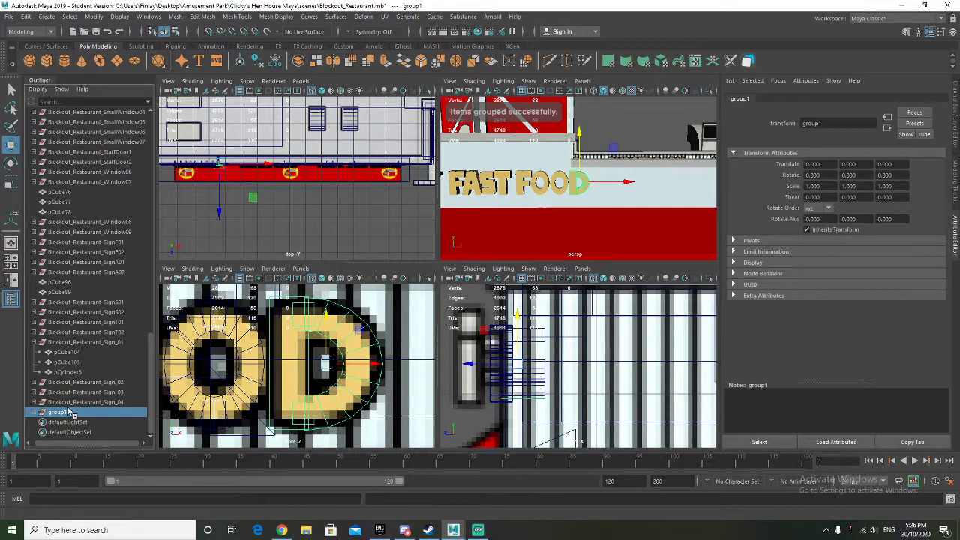
{"action": "double_click", "coordinate": [69, 413]}
{"action": "type", "text": "Blockout_Restaurant_SignA0"}
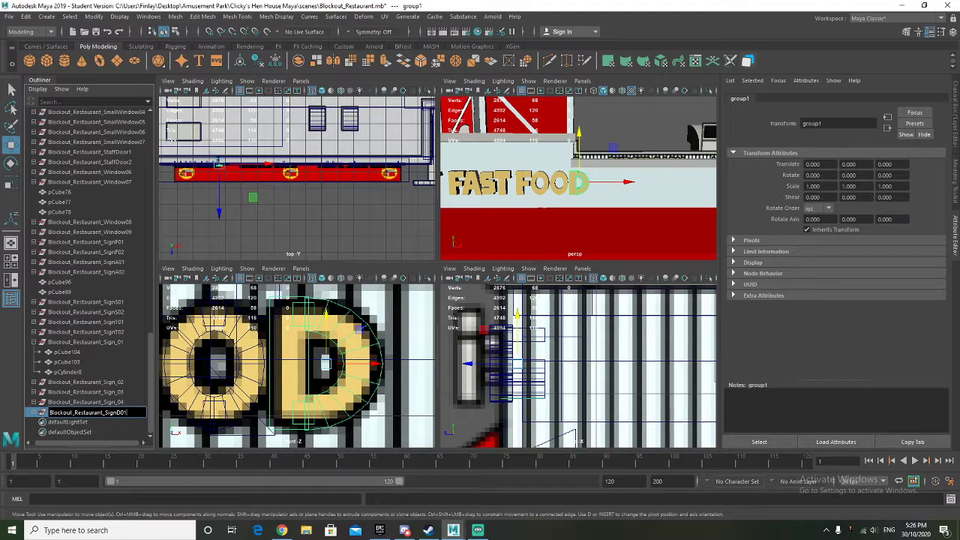
{"action": "key", "text": "Return"}
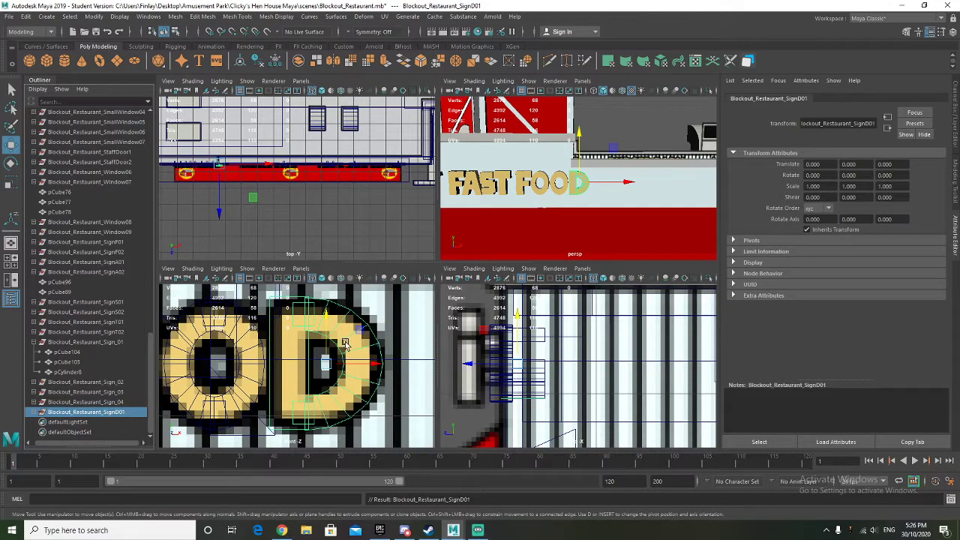
Step: Duplicate the D letter group and move the copy horizontally along the sign onto the D of COLD
{"action": "scroll", "coordinate": [349, 372], "scroll_direction": "down", "scroll_amount": 5}
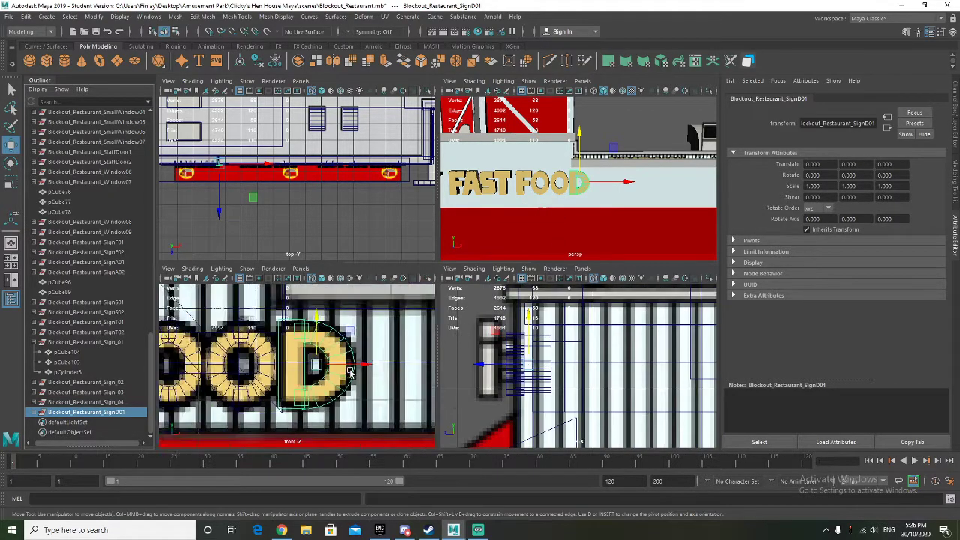
{"action": "key", "text": "ctrl+d"}
{"action": "left_click_drag", "start_coordinate": [339, 365], "coordinate": [423, 365]}
{"action": "middle_click_drag", "start_coordinate": [387, 364], "coordinate": [189, 362], "text": "alt"}
{"action": "left_click_drag", "start_coordinate": [236, 365], "coordinate": [389, 364]}
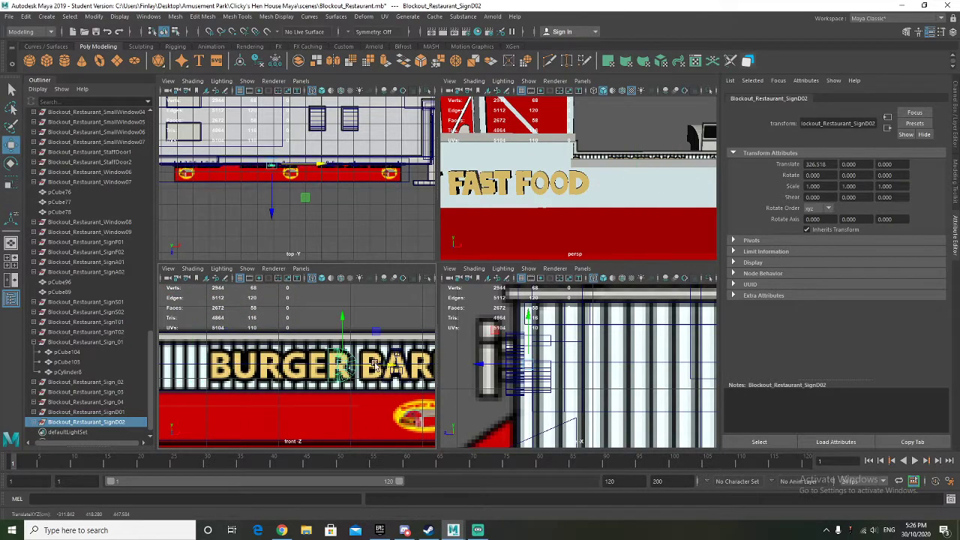
{"action": "middle_click_drag", "start_coordinate": [389, 364], "coordinate": [211, 357], "text": "alt"}
{"action": "scroll", "coordinate": [297, 362], "scroll_direction": "down", "scroll_amount": 3}
{"action": "middle_click_drag", "start_coordinate": [389, 365], "coordinate": [257, 365], "text": "alt"}
{"action": "middle_click_drag", "start_coordinate": [350, 365], "coordinate": [369, 372], "text": "alt"}
{"action": "scroll", "coordinate": [248, 367], "scroll_direction": "down", "scroll_amount": 2}
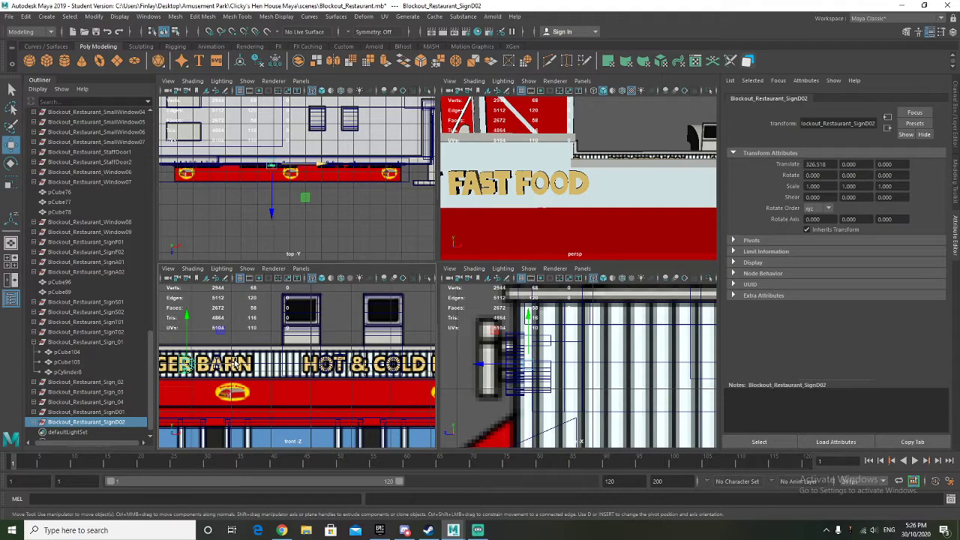
{"action": "left_click_drag", "start_coordinate": [235, 364], "coordinate": [426, 365]}
{"action": "middle_click_drag", "start_coordinate": [426, 365], "coordinate": [278, 373], "text": "alt"}
{"action": "scroll", "coordinate": [284, 371], "scroll_direction": "up", "scroll_amount": 3}
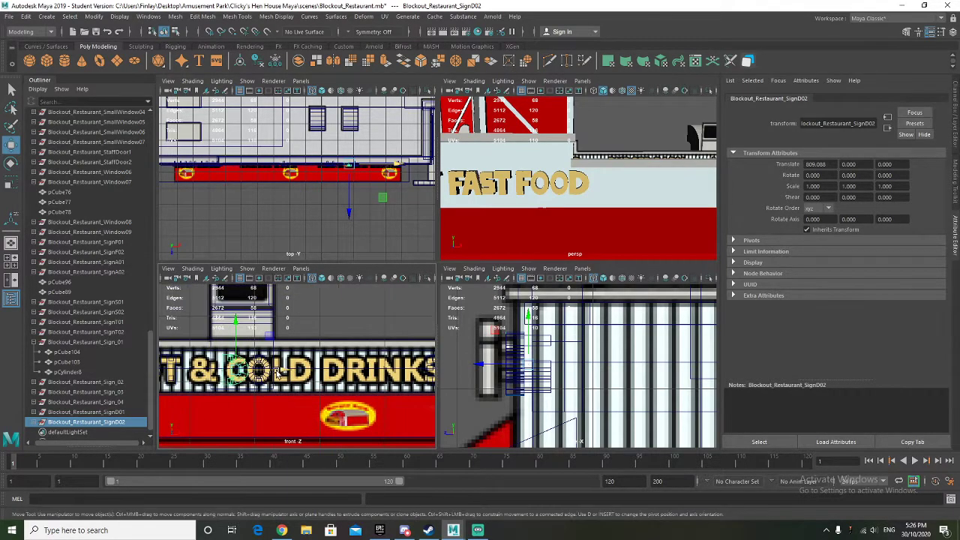
{"action": "left_click_drag", "start_coordinate": [281, 371], "coordinate": [348, 372]}
{"action": "scroll", "coordinate": [311, 392], "scroll_direction": "up", "scroll_amount": 2}
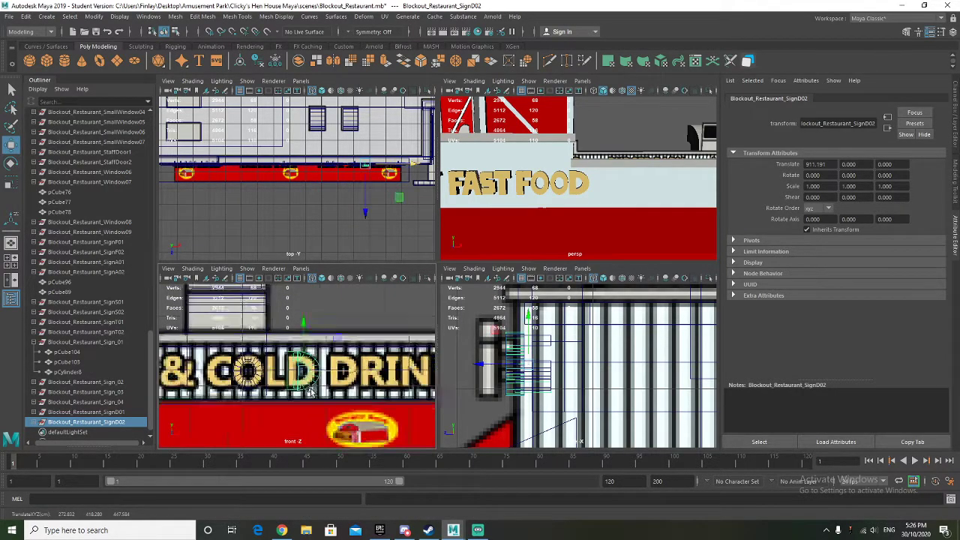
Step: Duplicate the D group on COLD and move the copy sideways onto the D of DRINKS
{"action": "scroll", "coordinate": [311, 392], "scroll_direction": "up", "scroll_amount": 3}
{"action": "middle_click_drag", "start_coordinate": [311, 392], "coordinate": [287, 392], "text": "alt"}
{"action": "key", "text": "ctrl+d"}
{"action": "left_click_drag", "start_coordinate": [338, 375], "coordinate": [402, 377]}
Step: Examine the letters placed along the restaurant's front sign and the BURGER lettering still missing from the model
{"action": "left_click_drag", "start_coordinate": [544, 226], "coordinate": [608, 211], "text": "alt"}
{"action": "scroll", "coordinate": [555, 226], "scroll_direction": "down", "scroll_amount": 6}
{"action": "scroll", "coordinate": [608, 211], "scroll_direction": "up", "scroll_amount": 4}
{"action": "middle_click_drag", "start_coordinate": [608, 211], "coordinate": [569, 201], "text": "alt"}
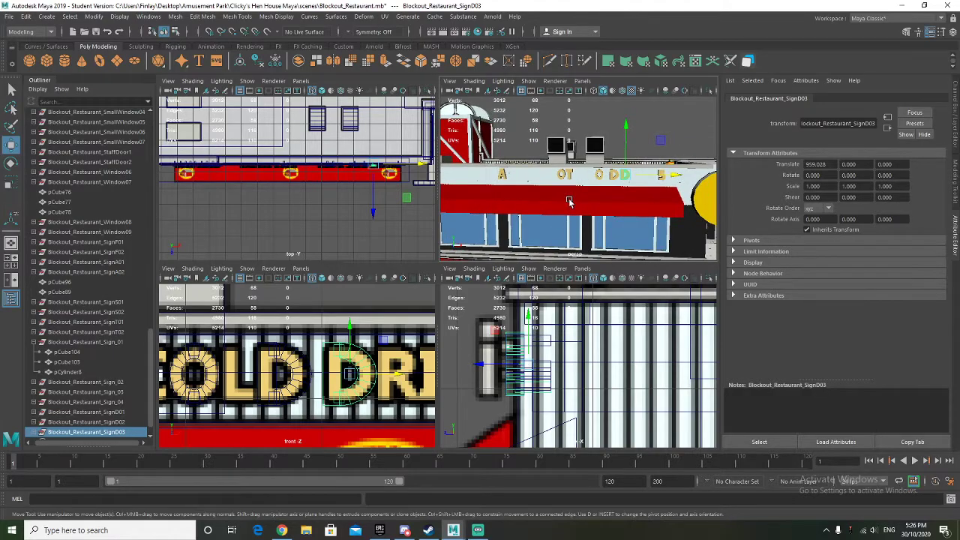
{"action": "left_click_drag", "start_coordinate": [569, 201], "coordinate": [538, 199], "text": "alt"}
{"action": "scroll", "coordinate": [538, 199], "scroll_direction": "up", "scroll_amount": 3}
{"action": "middle_click_drag", "start_coordinate": [538, 200], "coordinate": [618, 228], "text": "alt"}
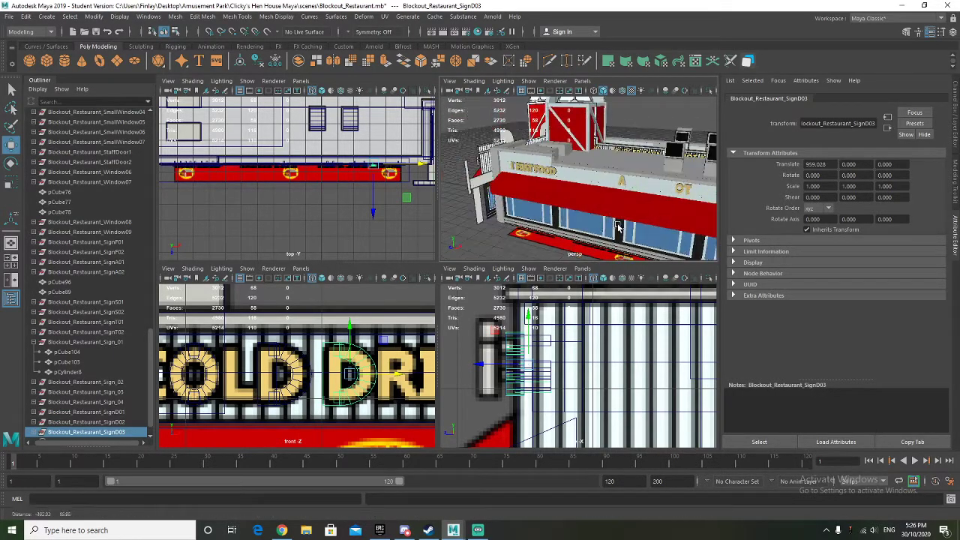
{"action": "left_click_drag", "start_coordinate": [617, 227], "coordinate": [602, 203], "text": "alt"}
{"action": "middle_click_drag", "start_coordinate": [602, 203], "coordinate": [553, 203], "text": "alt"}
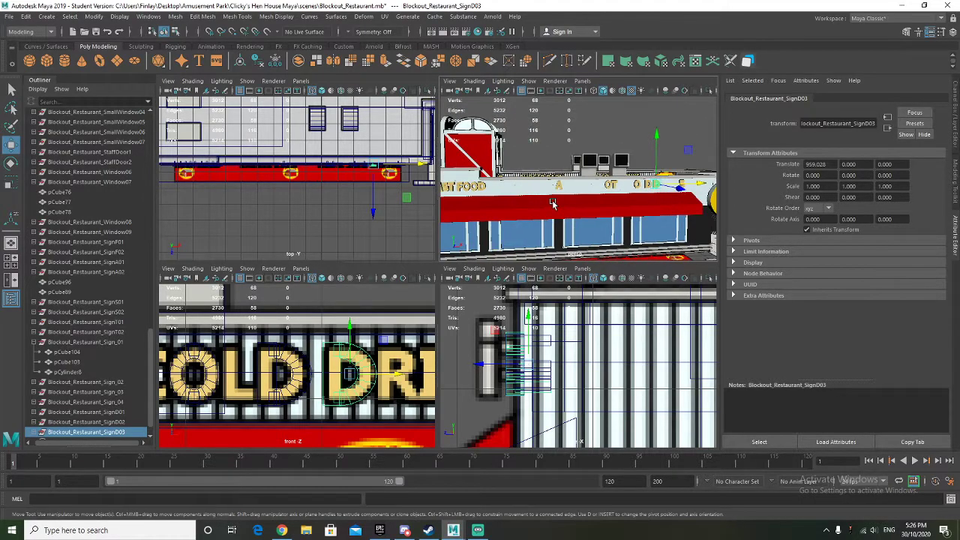
{"action": "left_click_drag", "start_coordinate": [553, 203], "coordinate": [557, 204], "text": "alt"}
{"action": "middle_click_drag", "start_coordinate": [264, 376], "coordinate": [472, 361], "text": "alt"}
{"action": "middle_click_drag", "start_coordinate": [170, 368], "coordinate": [396, 368], "text": "alt"}
{"action": "middle_click_drag", "start_coordinate": [204, 367], "coordinate": [380, 361], "text": "alt"}
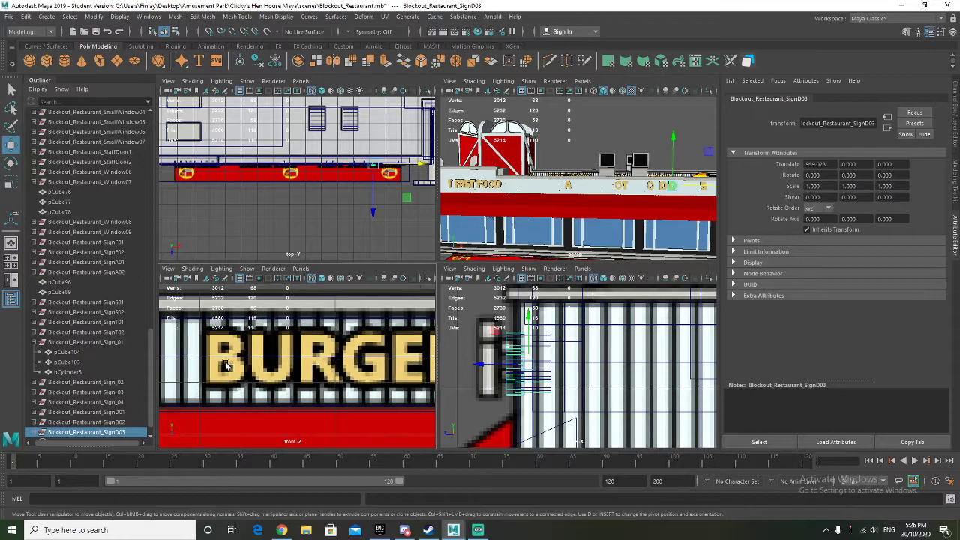
{"action": "middle_click_drag", "start_coordinate": [225, 341], "coordinate": [405, 360], "text": "alt"}
{"action": "mouse_move", "coordinate": [242, 366]}
{"action": "middle_mouse_down", "text": "alt"}
{"action": "mouse_move", "coordinate": [340, 364]}
{"action": "mouse_move", "coordinate": [229, 371]}
{"action": "middle_mouse_up", "text": "alt"}
{"action": "middle_click_drag", "start_coordinate": [342, 371], "coordinate": [318, 371], "text": "alt"}
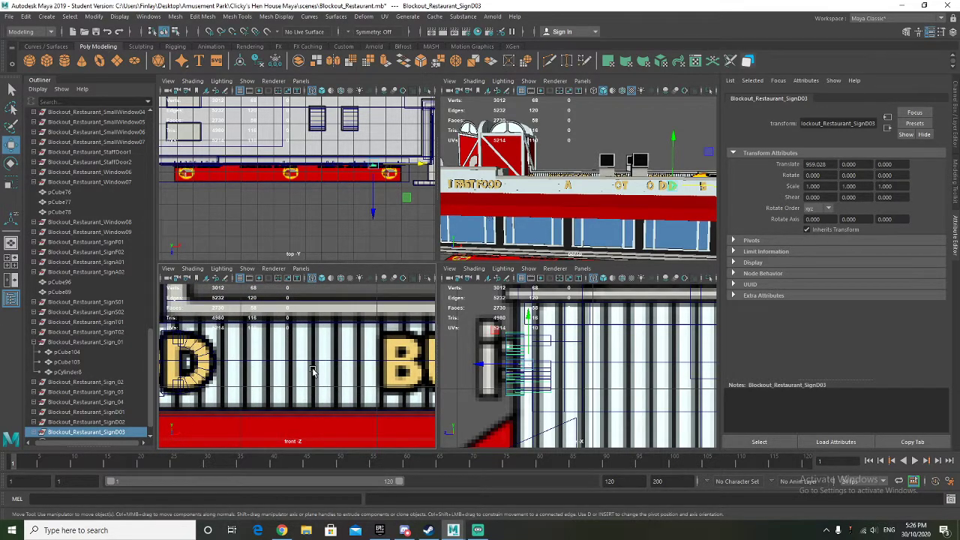
Step: Duplicate the Blockout_Restaurant_SignD01 group and move the copy horizontally onto the B of BURGER
{"action": "scroll", "coordinate": [109, 412], "scroll_direction": "down", "scroll_amount": 2}
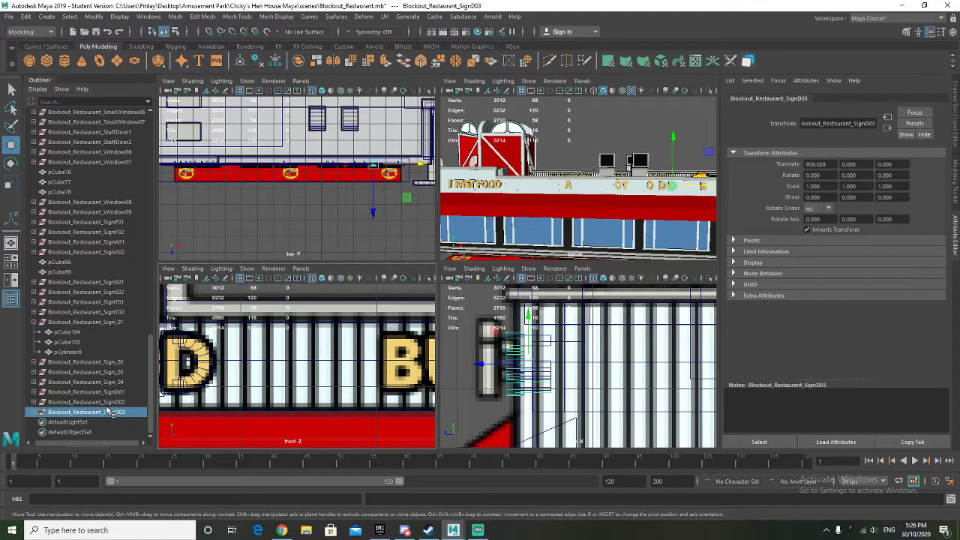
{"action": "key", "text": "ctrl+d"}
{"action": "key", "text": "ctrl+z"}
{"action": "key", "text": "ctrl+d"}
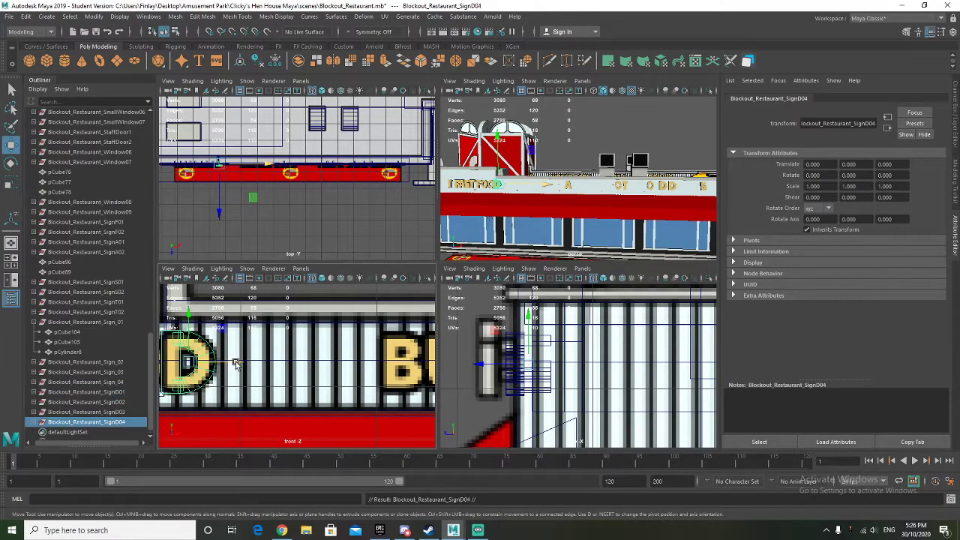
{"action": "left_click_drag", "start_coordinate": [236, 364], "coordinate": [424, 362]}
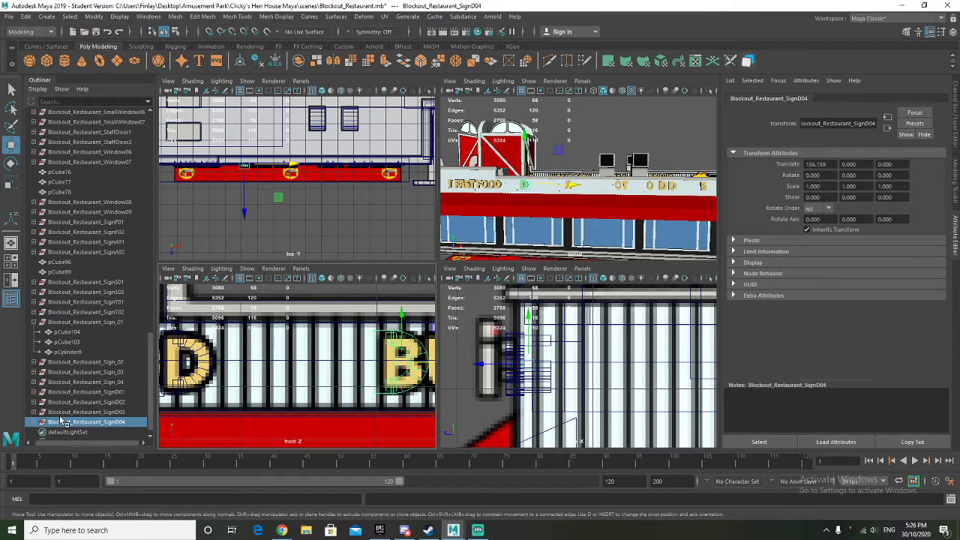
Step: Squash the half ring pCylinder9 inside the SignD04 group, then raise and narrow it to fit the B's upper bowl
{"action": "left_click", "coordinate": [34, 422]}
{"action": "left_click", "coordinate": [68, 381]}
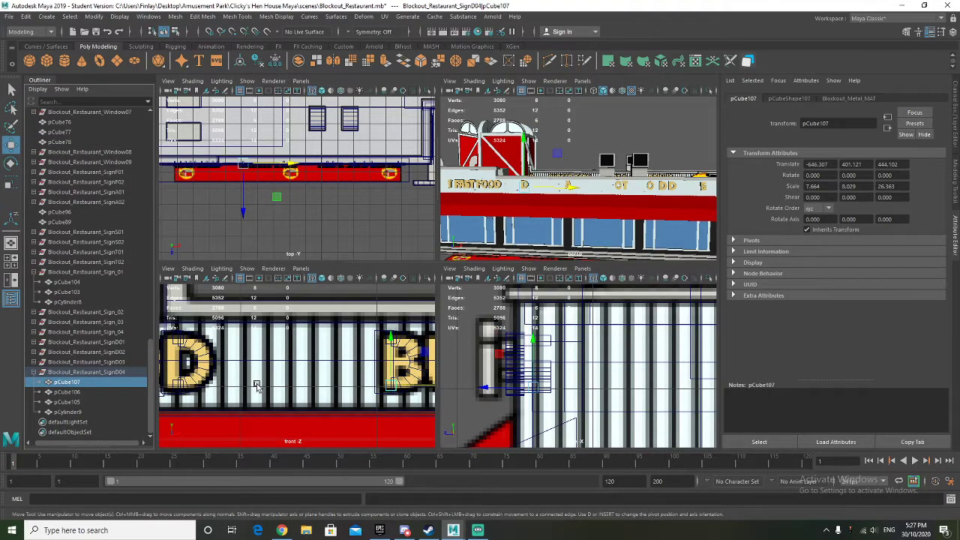
{"action": "scroll", "coordinate": [261, 359], "scroll_direction": "up", "scroll_amount": 5}
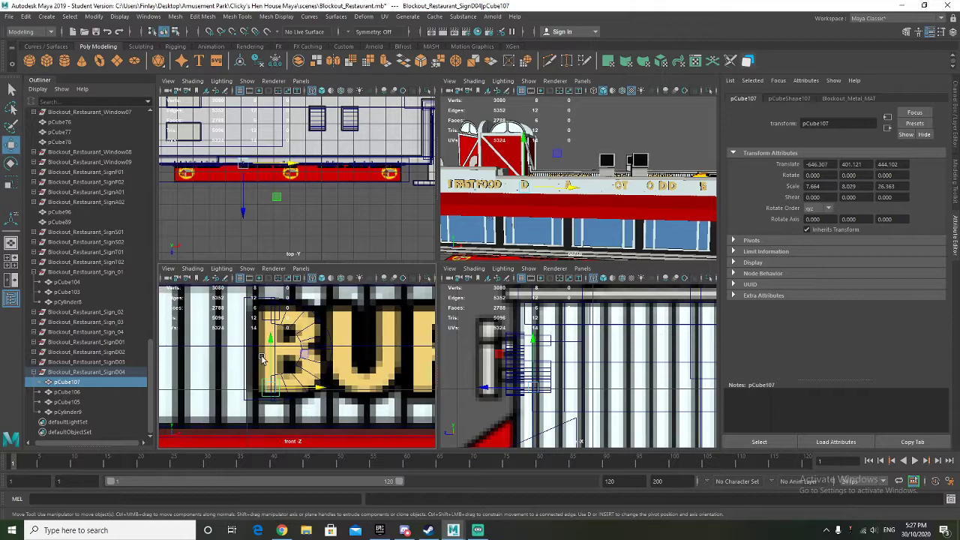
{"action": "left_click", "coordinate": [82, 413]}
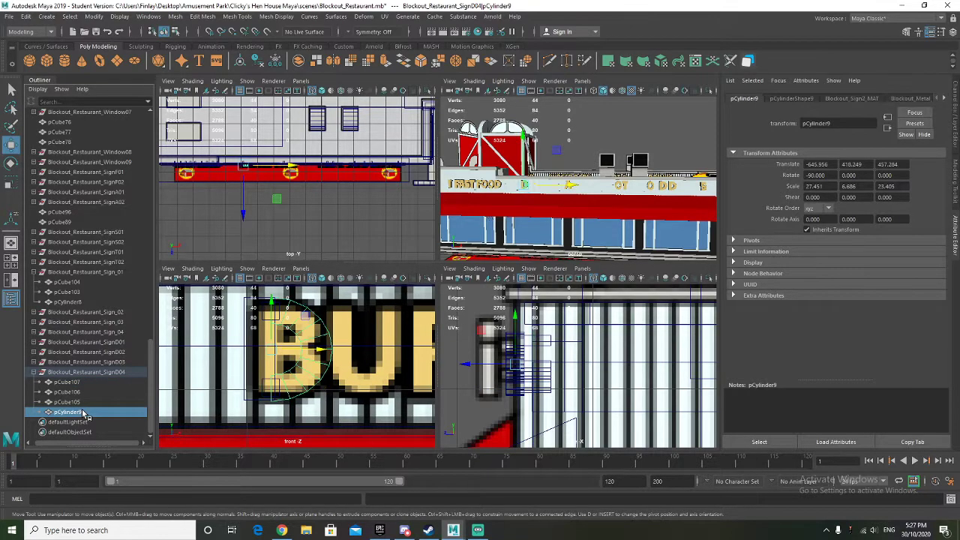
{"action": "key", "text": "r"}
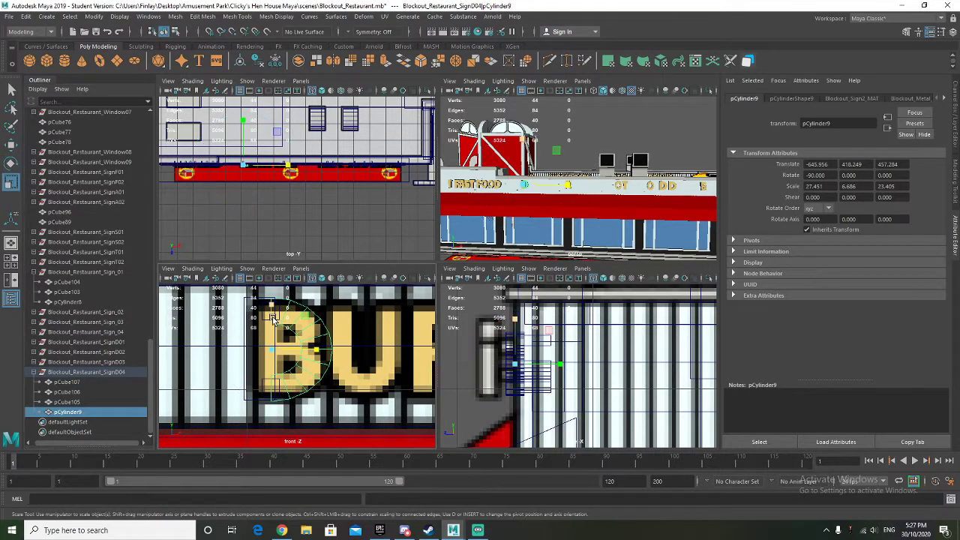
{"action": "left_click_drag", "start_coordinate": [271, 312], "coordinate": [270, 339]}
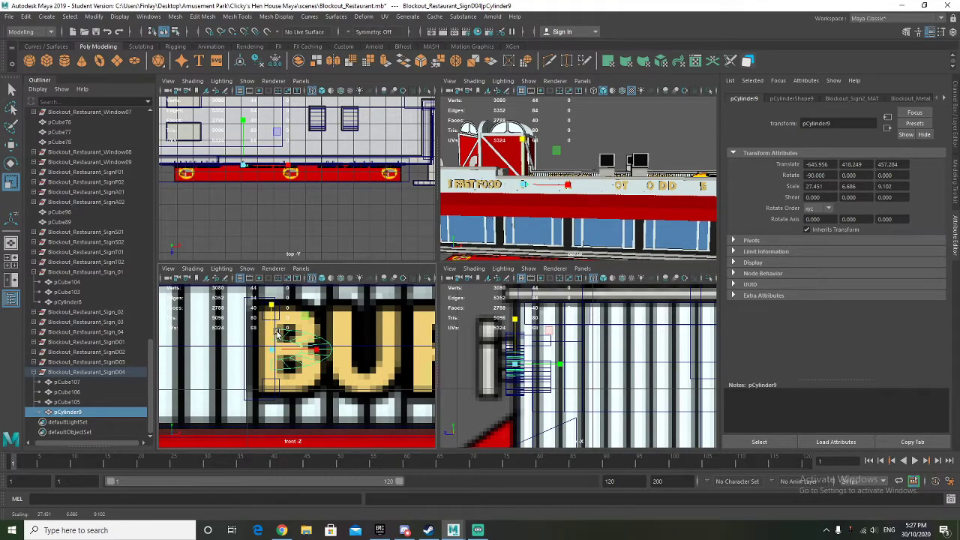
{"action": "key", "text": "w"}
{"action": "left_click_drag", "start_coordinate": [272, 317], "coordinate": [272, 288]}
{"action": "key", "text": "r"}
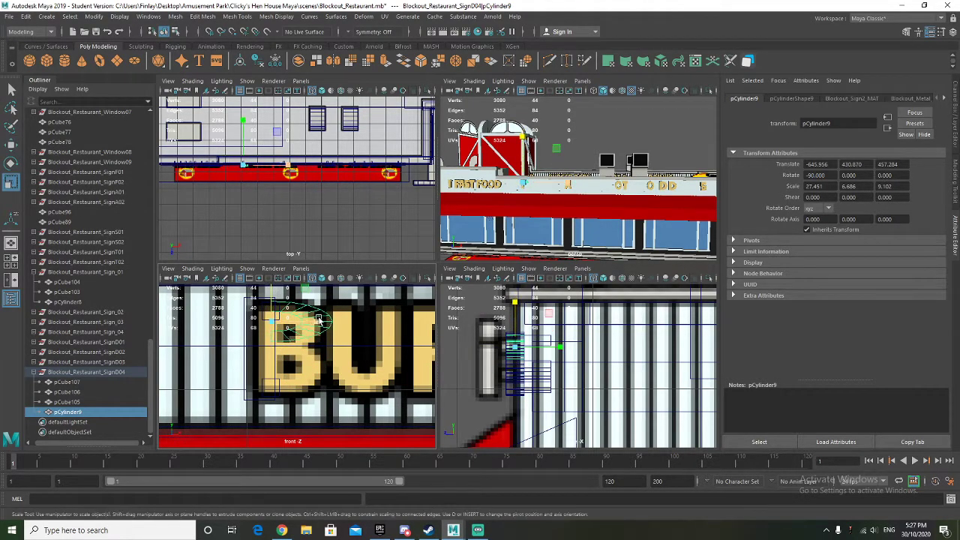
{"action": "left_click_drag", "start_coordinate": [319, 319], "coordinate": [275, 320]}
{"action": "key", "text": "w"}
{"action": "key", "text": "r"}
{"action": "key", "text": "w"}
Step: Duplicate the B's upper half ring as the lower bowl and widen the copy to an X scale of about 23.15
{"action": "key", "text": "ctrl+d"}
{"action": "key", "text": "r"}
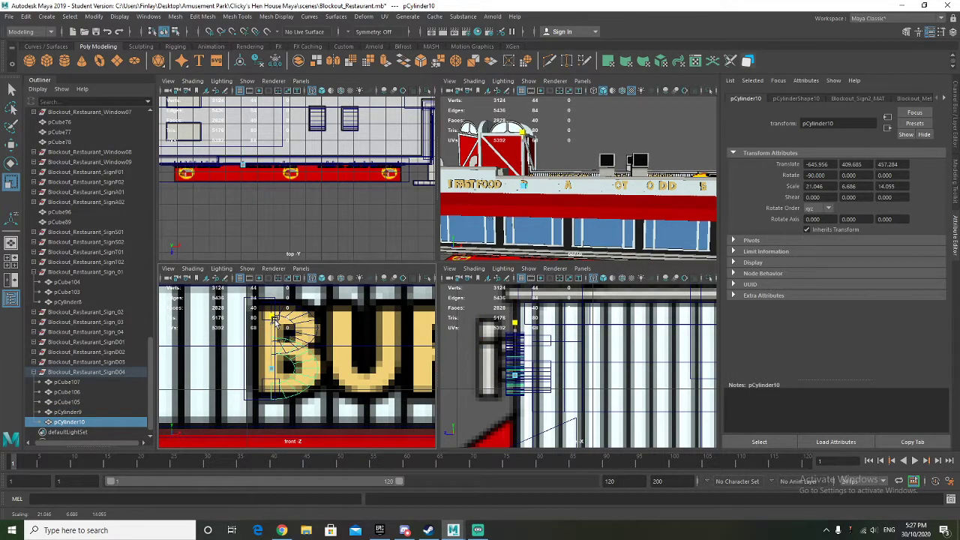
{"action": "left_click", "coordinate": [318, 368]}
{"action": "left_click", "coordinate": [321, 373]}
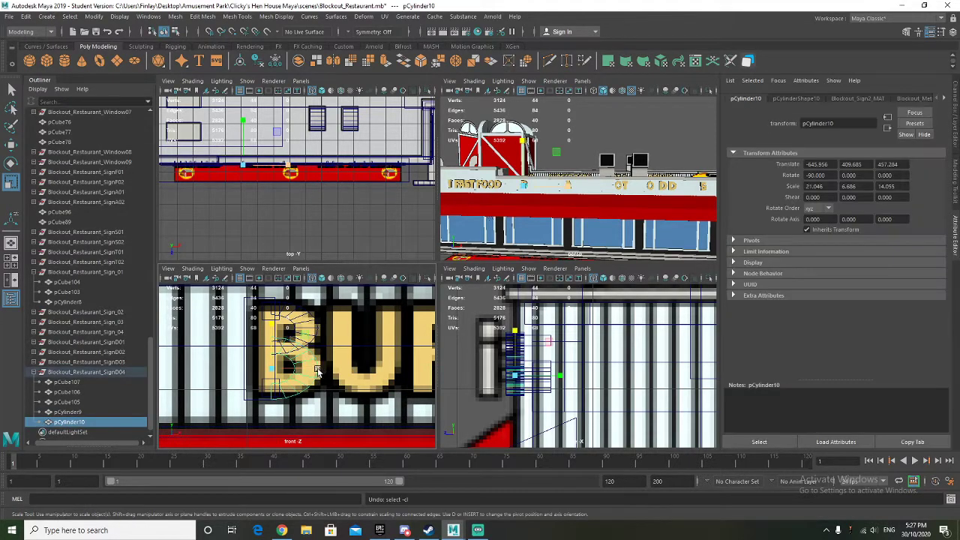
Step: Stretch the B's upper half ring vertically to a Z scale of about 14.06 so it meets the lower bowl
{"action": "key", "text": "f"}
{"action": "scroll", "coordinate": [525, 218], "scroll_direction": "down", "scroll_amount": 3}
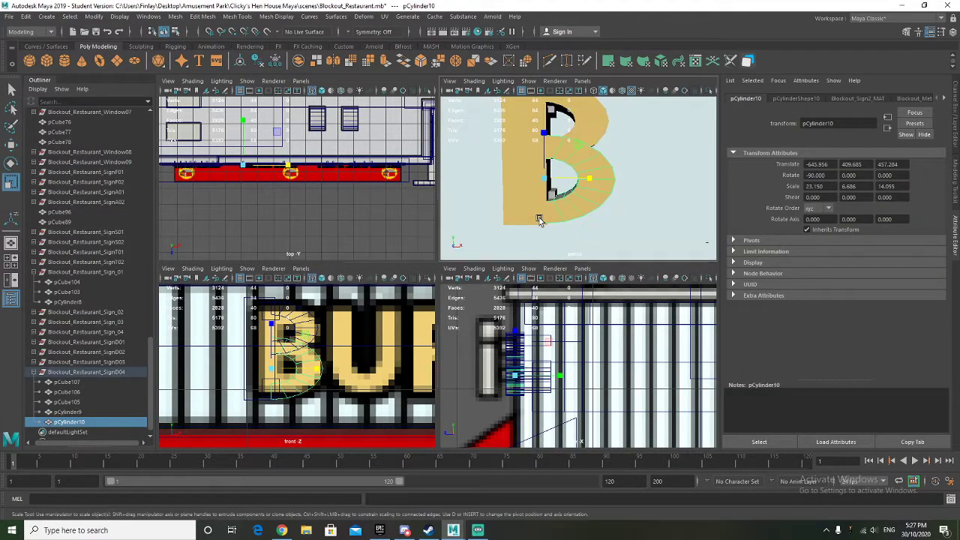
{"action": "left_click_drag", "start_coordinate": [540, 218], "coordinate": [552, 214], "text": "alt"}
{"action": "left_click_drag", "start_coordinate": [579, 185], "coordinate": [561, 204]}
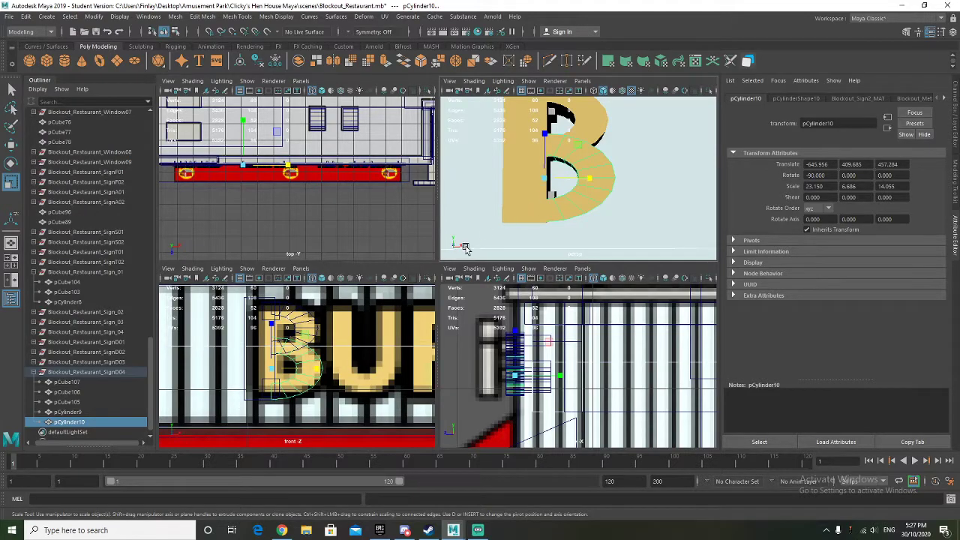
{"action": "middle_click_drag", "start_coordinate": [539, 190], "coordinate": [537, 225], "text": "alt"}
{"action": "left_click_drag", "start_coordinate": [554, 205], "coordinate": [553, 150], "text": "alt"}
{"action": "left_click", "coordinate": [571, 140]}
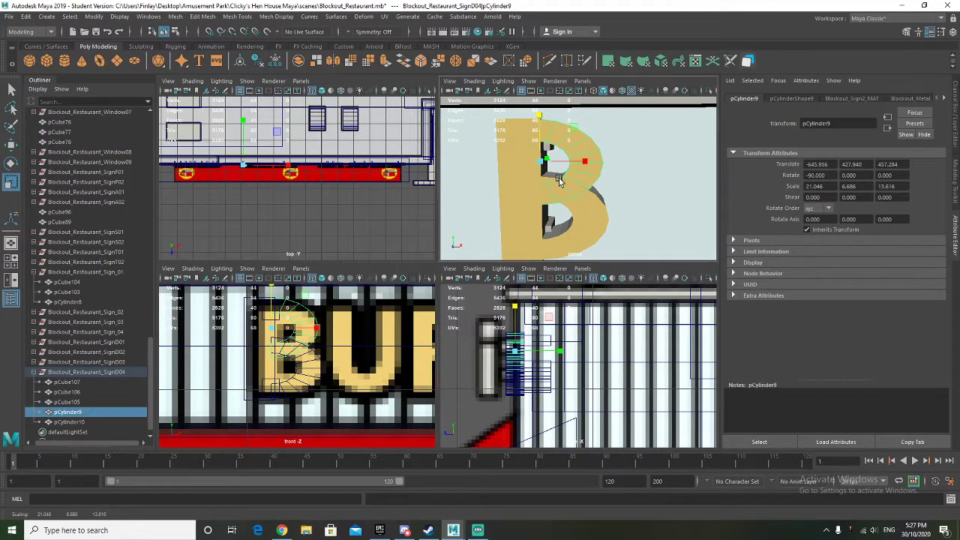
Step: Enlarge the B's lower half ring to a Z scale of about 14.54 and an X scale of about 24.18
{"action": "left_click", "coordinate": [578, 224]}
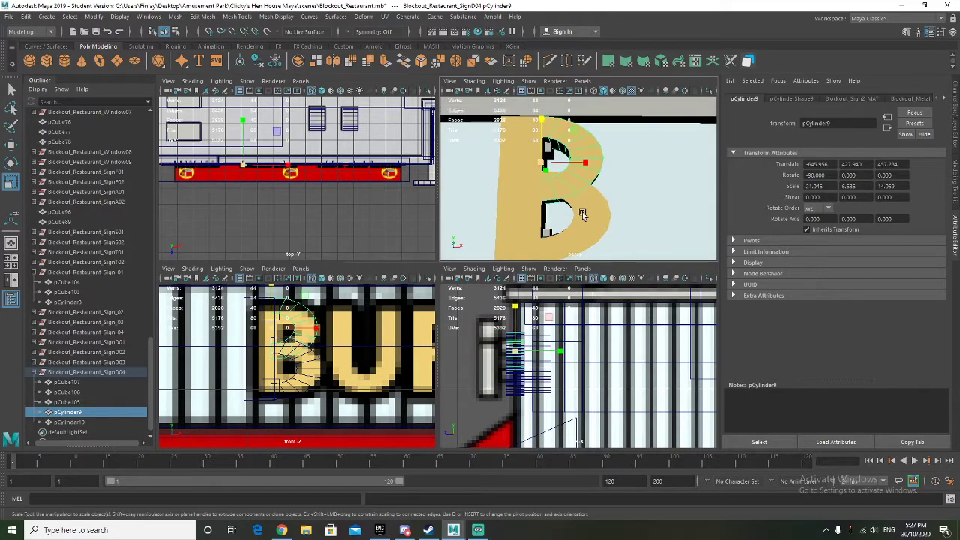
{"action": "middle_click_drag", "start_coordinate": [578, 223], "coordinate": [578, 197], "text": "alt"}
{"action": "left_click_drag", "start_coordinate": [542, 157], "coordinate": [550, 173]}
{"action": "left_click_drag", "start_coordinate": [310, 368], "coordinate": [312, 369]}
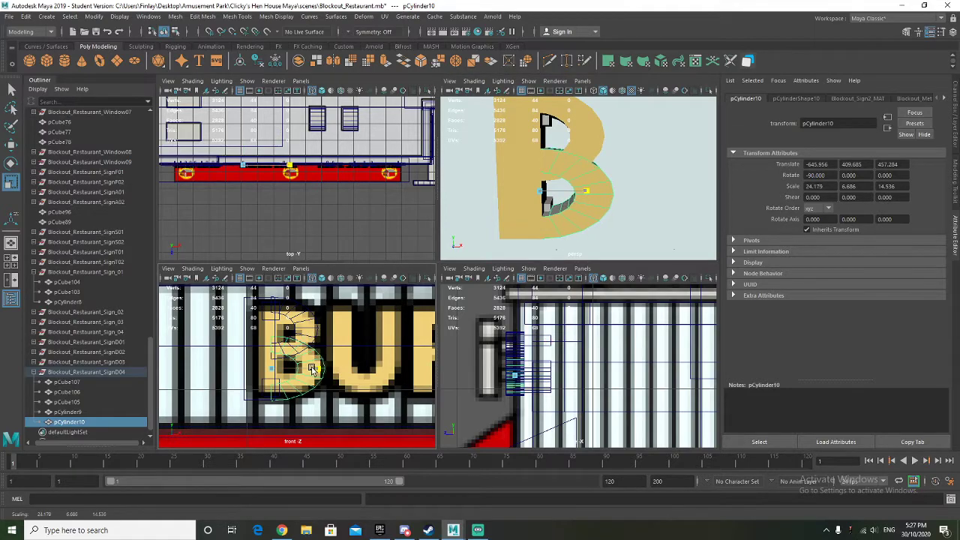
Step: Select both half rings of the B and reduce their height slightly together
{"action": "left_click_drag", "start_coordinate": [588, 170], "coordinate": [584, 158], "text": "alt"}
{"action": "left_click", "coordinate": [584, 133]}
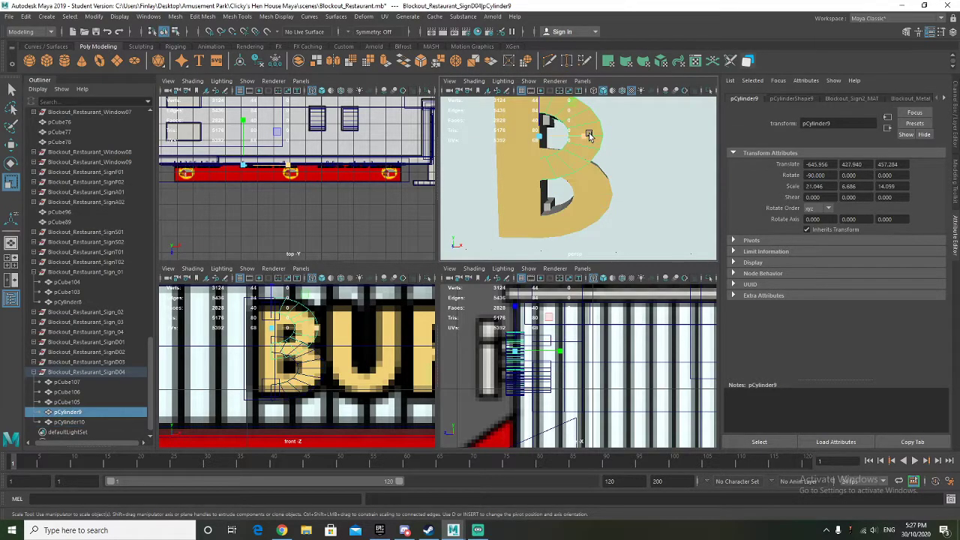
{"action": "right_click_drag", "start_coordinate": [585, 133], "coordinate": [625, 113]}
{"action": "left_click", "coordinate": [643, 146]}
{"action": "scroll", "coordinate": [636, 165], "scroll_direction": "down", "scroll_amount": 5}
{"action": "left_click_drag", "start_coordinate": [637, 167], "coordinate": [652, 174], "text": "alt"}
{"action": "scroll", "coordinate": [289, 336], "scroll_direction": "up", "scroll_amount": 4}
{"action": "left_click", "coordinate": [283, 331]}
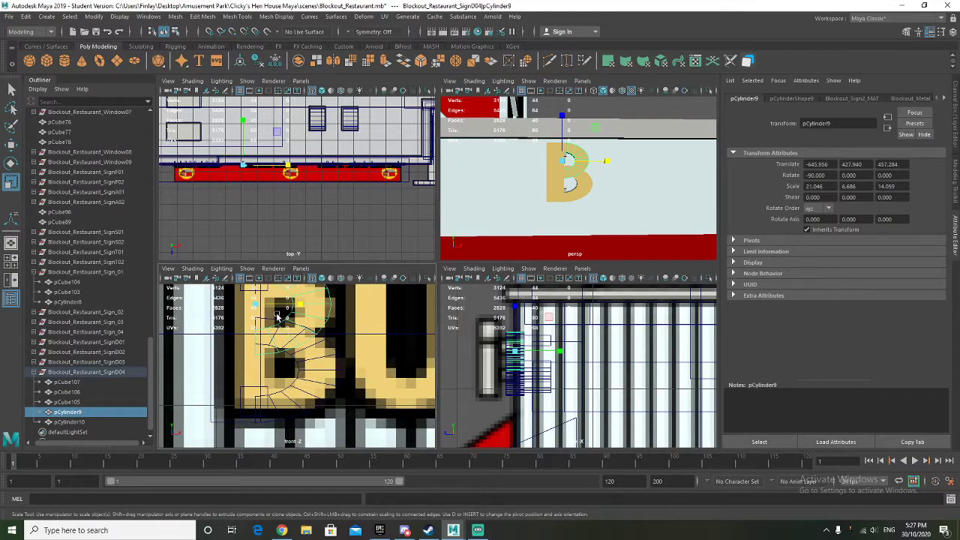
{"action": "left_click", "coordinate": [339, 361], "text": "shift"}
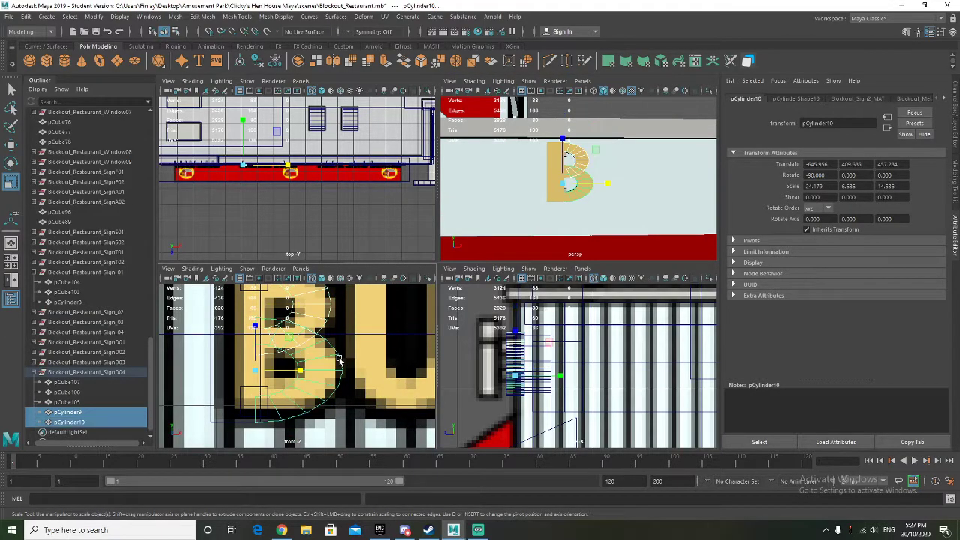
{"action": "left_click_drag", "start_coordinate": [256, 326], "coordinate": [257, 332]}
Step: Nudge the B's lower half ring down and raise the upper half ring to line up with the reference letter
{"action": "key", "text": "w"}
{"action": "middle_click_drag", "start_coordinate": [322, 365], "coordinate": [321, 371], "text": "alt"}
{"action": "left_click", "coordinate": [289, 322]}
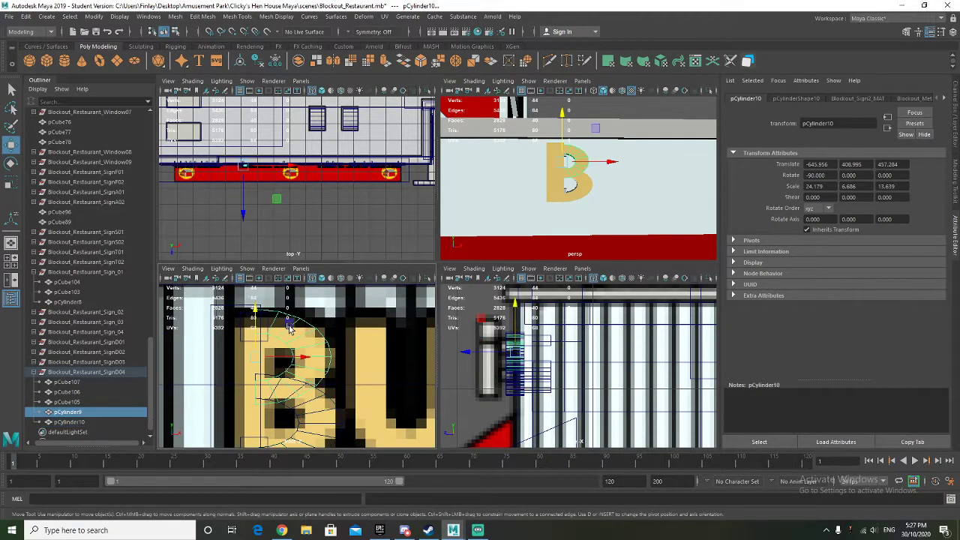
{"action": "left_click_drag", "start_coordinate": [259, 313], "coordinate": [268, 312]}
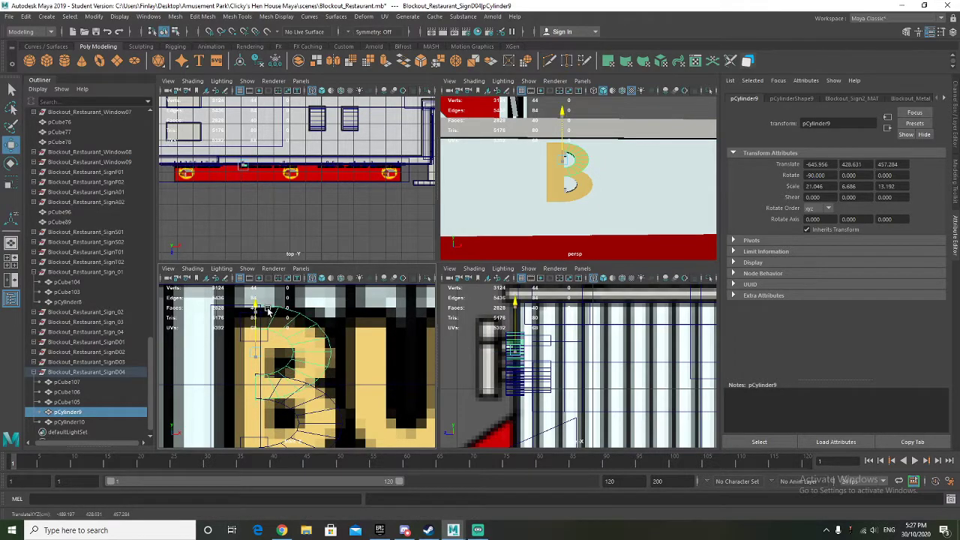
Step: Shift the B's upper and lower metal support blocks left so they sit behind the letter's stem
{"action": "left_click_drag", "start_coordinate": [550, 153], "coordinate": [533, 188], "text": "alt"}
{"action": "left_click", "coordinate": [270, 339]}
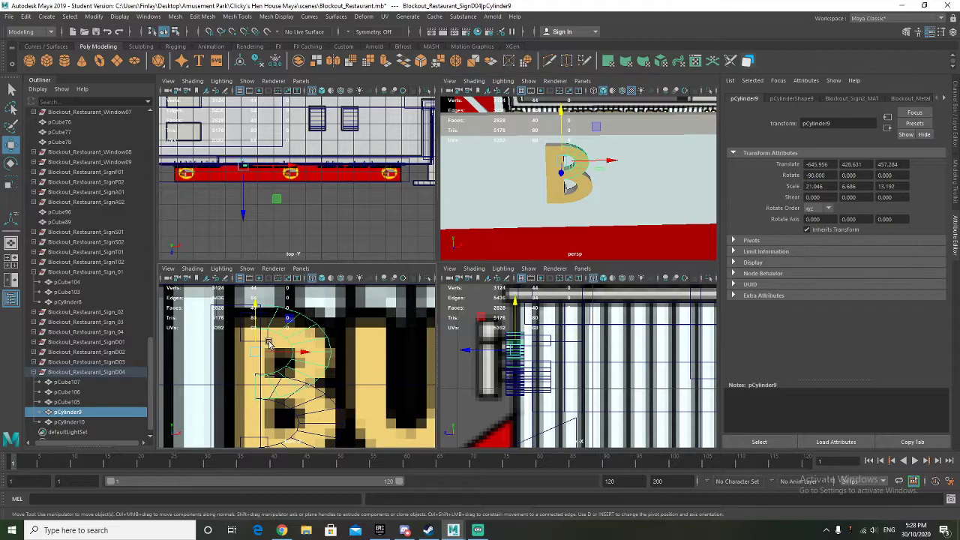
{"action": "middle_click_drag", "start_coordinate": [297, 350], "coordinate": [354, 337], "text": "alt"}
{"action": "left_click_drag", "start_coordinate": [342, 314], "coordinate": [325, 314]}
{"action": "middle_click_drag", "start_coordinate": [324, 385], "coordinate": [348, 318], "text": "alt"}
{"action": "left_click", "coordinate": [346, 361]}
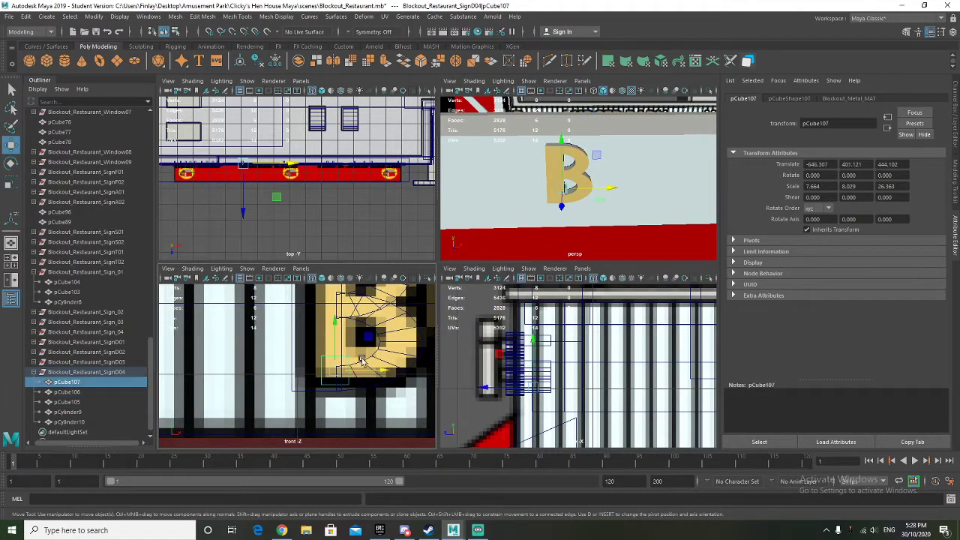
{"action": "left_click_drag", "start_coordinate": [532, 232], "coordinate": [519, 213], "text": "alt"}
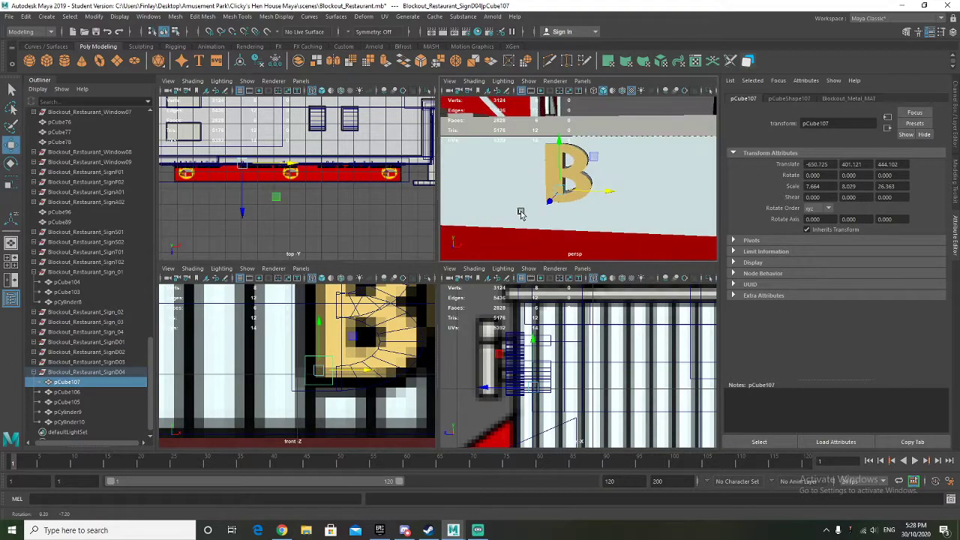
Step: Rename the finished B group Blockout_Restaurant_SignB01 and collapse it in the scene hierarchy
{"action": "double_click", "coordinate": [111, 372]}
{"action": "left_click", "coordinate": [130, 373]}
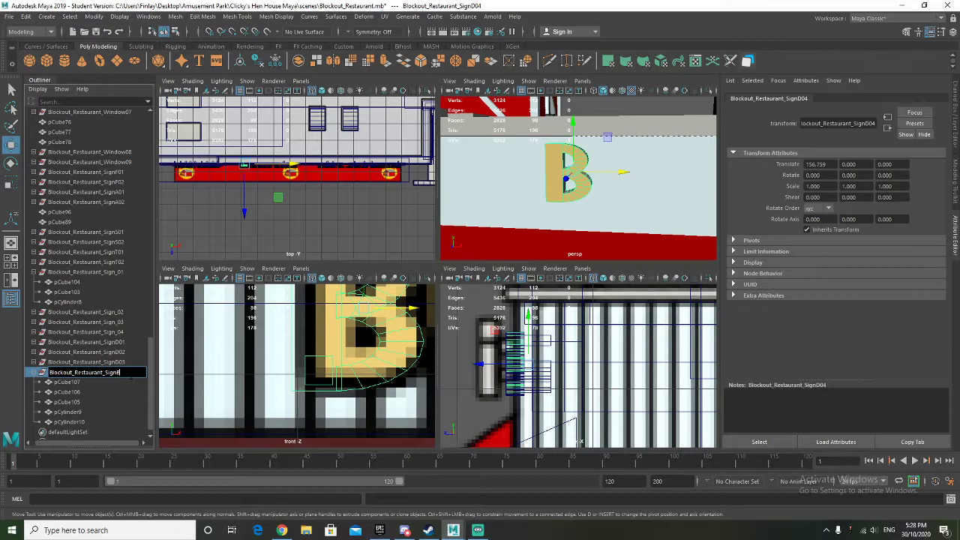
{"action": "key", "text": "Return"}
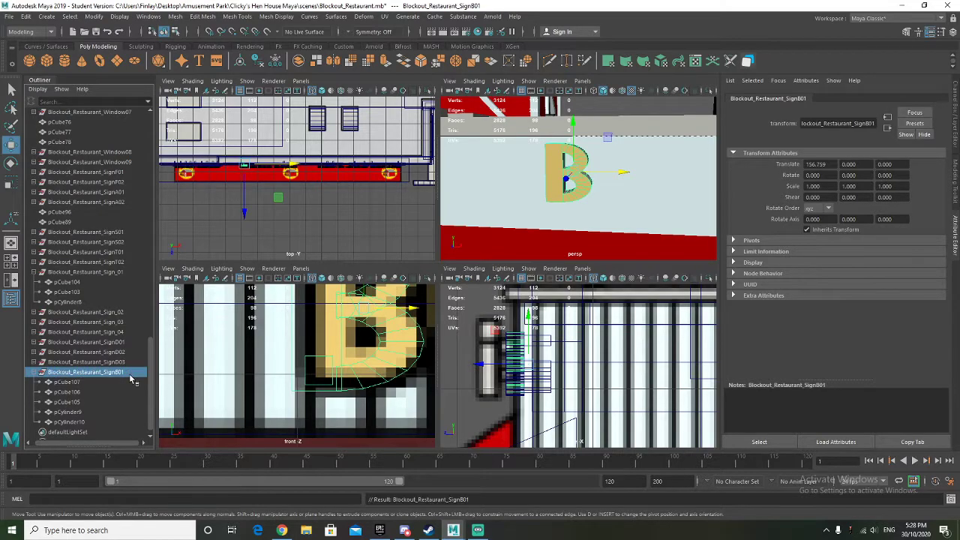
{"action": "left_click", "coordinate": [34, 371]}
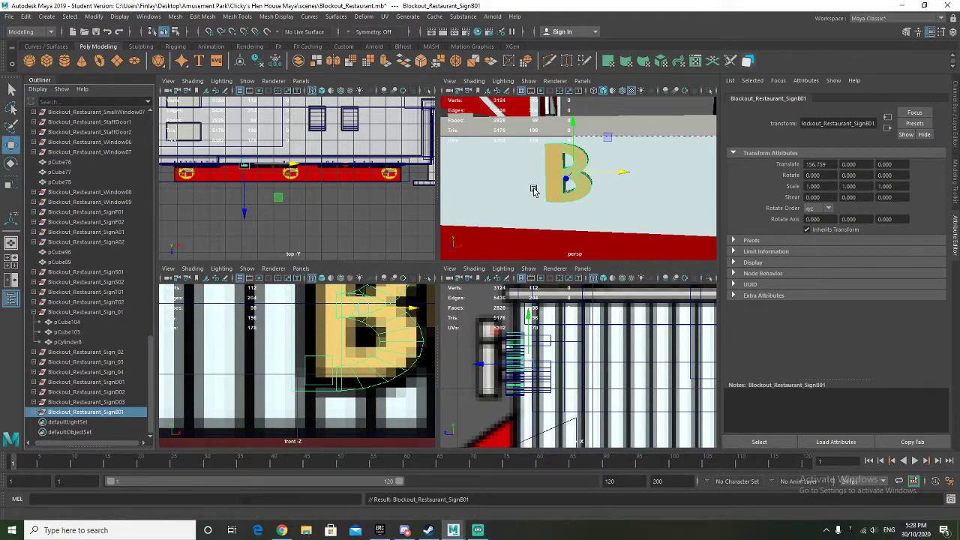
Step: Duplicate the B group and move the copy onto BARN's B, at an X translate of about 367.69
{"action": "scroll", "coordinate": [531, 187], "scroll_direction": "down", "scroll_amount": 5}
{"action": "scroll", "coordinate": [254, 395], "scroll_direction": "down", "scroll_amount": 5}
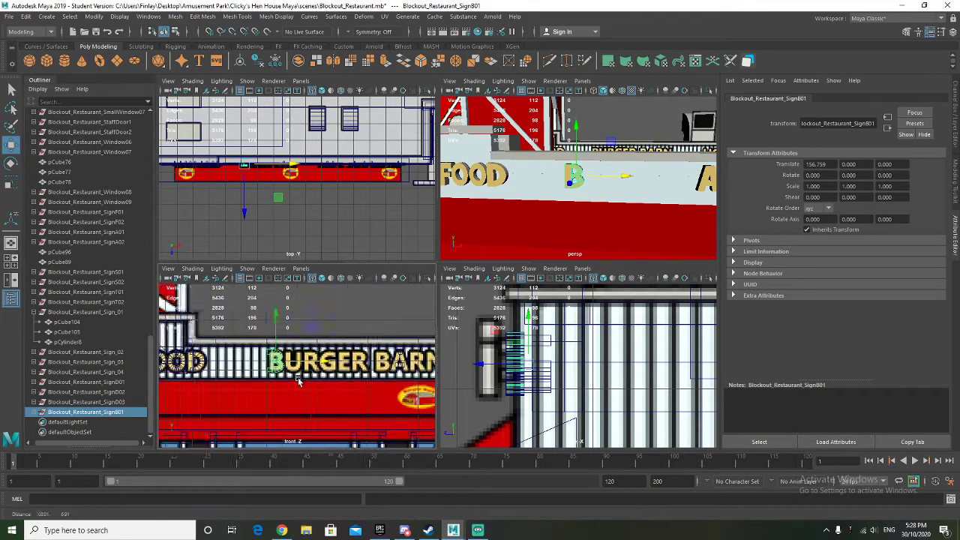
{"action": "key", "text": "ctrl+d"}
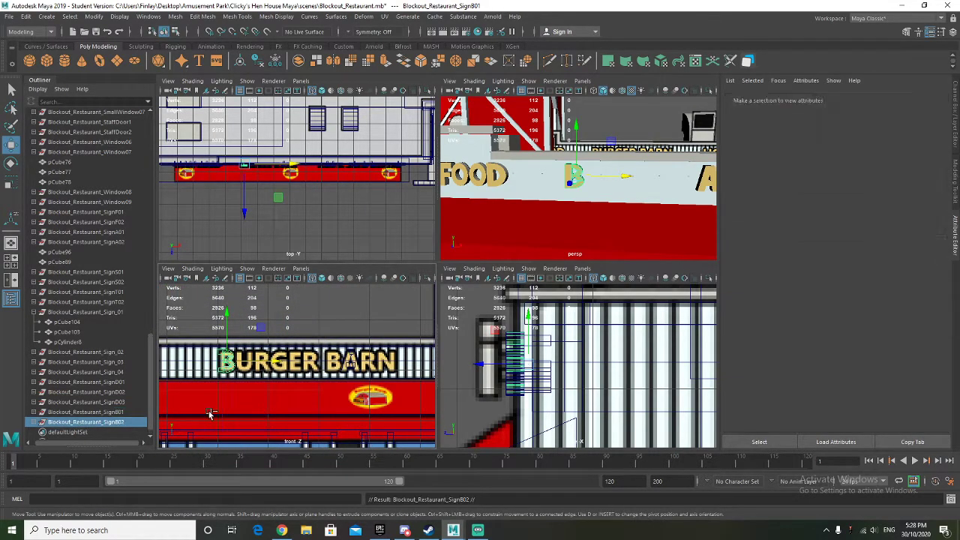
{"action": "left_click_drag", "start_coordinate": [269, 360], "coordinate": [383, 365]}
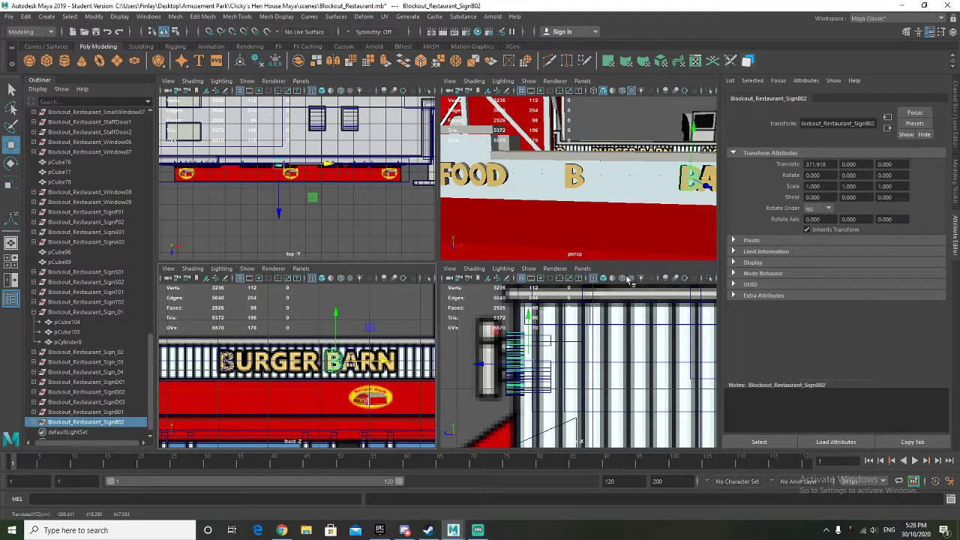
{"action": "middle_click_drag", "start_coordinate": [694, 182], "coordinate": [576, 190], "text": "alt"}
{"action": "scroll", "coordinate": [616, 201], "scroll_direction": "up", "scroll_amount": 6}
{"action": "left_click_drag", "start_coordinate": [584, 214], "coordinate": [551, 204], "text": "alt"}
{"action": "scroll", "coordinate": [355, 385], "scroll_direction": "up", "scroll_amount": 3}
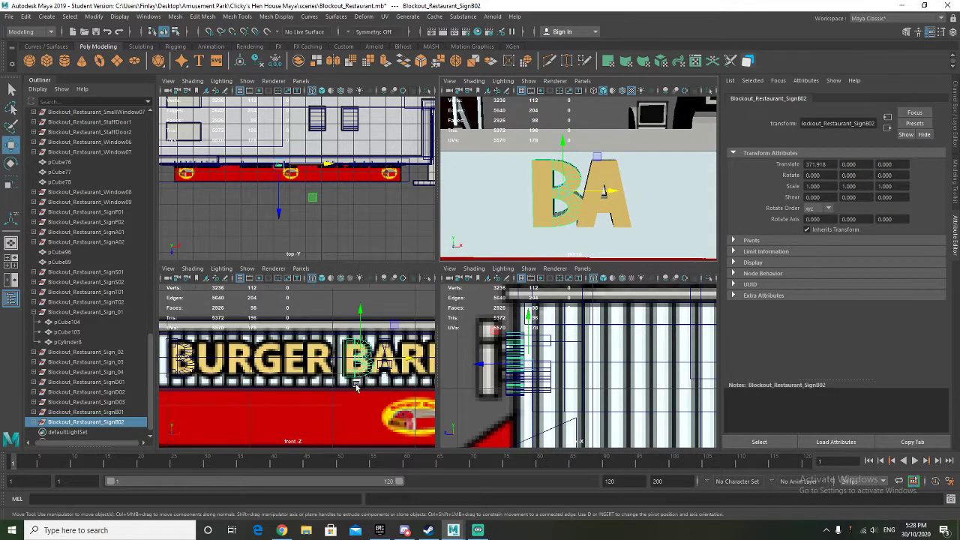
{"action": "left_click_drag", "start_coordinate": [393, 359], "coordinate": [389, 360]}
Step: Look along the front-view sign through HOT & COLD DRINKS and back to BURGER to check the lettering
{"action": "left_click_drag", "start_coordinate": [587, 228], "coordinate": [464, 218], "text": "alt"}
{"action": "scroll", "coordinate": [332, 392], "scroll_direction": "down", "scroll_amount": 4}
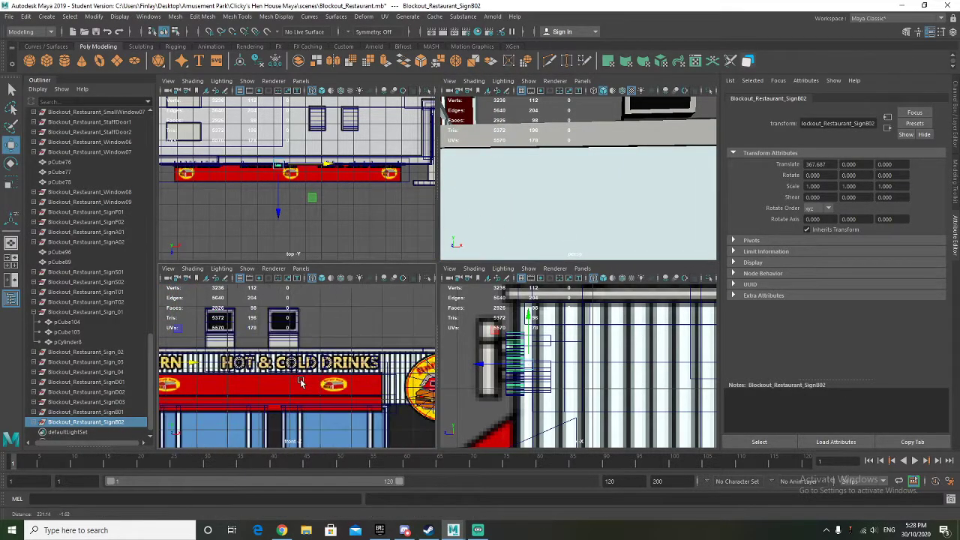
{"action": "middle_click_drag", "start_coordinate": [232, 381], "coordinate": [395, 386], "text": "alt"}
{"action": "scroll", "coordinate": [228, 380], "scroll_direction": "up", "scroll_amount": 3}
{"action": "middle_click_drag", "start_coordinate": [317, 385], "coordinate": [427, 366], "text": "alt"}
{"action": "scroll", "coordinate": [320, 380], "scroll_direction": "up", "scroll_amount": 3}
{"action": "scroll", "coordinate": [308, 381], "scroll_direction": "up", "scroll_amount": 3}
{"action": "middle_click_drag", "start_coordinate": [314, 368], "coordinate": [197, 379], "text": "alt"}
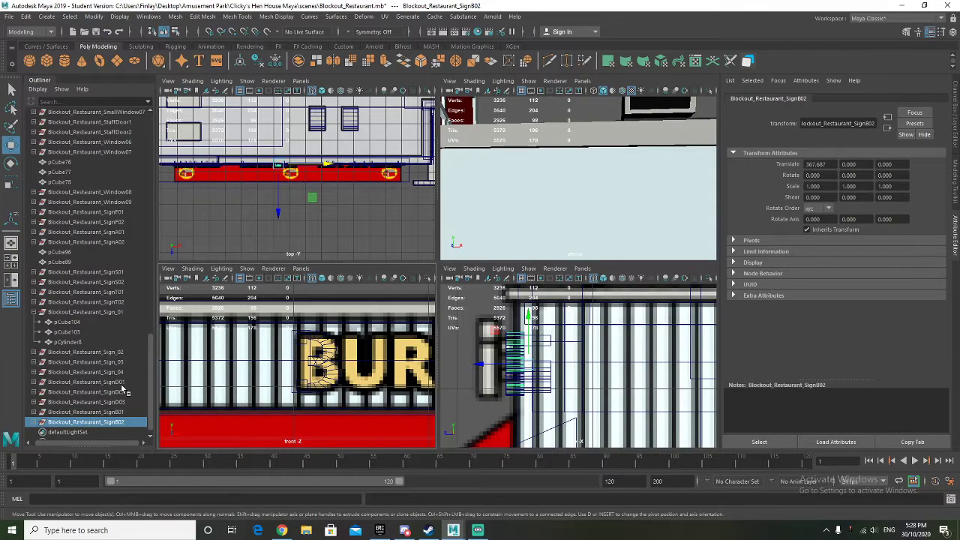
Step: Duplicate the Blockout_Restaurant_SignD01 group and move the copy over BURGER's U, at an X translate of about 192.37
{"action": "left_click", "coordinate": [90, 382]}
{"action": "middle_click_drag", "start_coordinate": [196, 391], "coordinate": [249, 384], "text": "alt"}
{"action": "key", "text": "ctrl+d"}
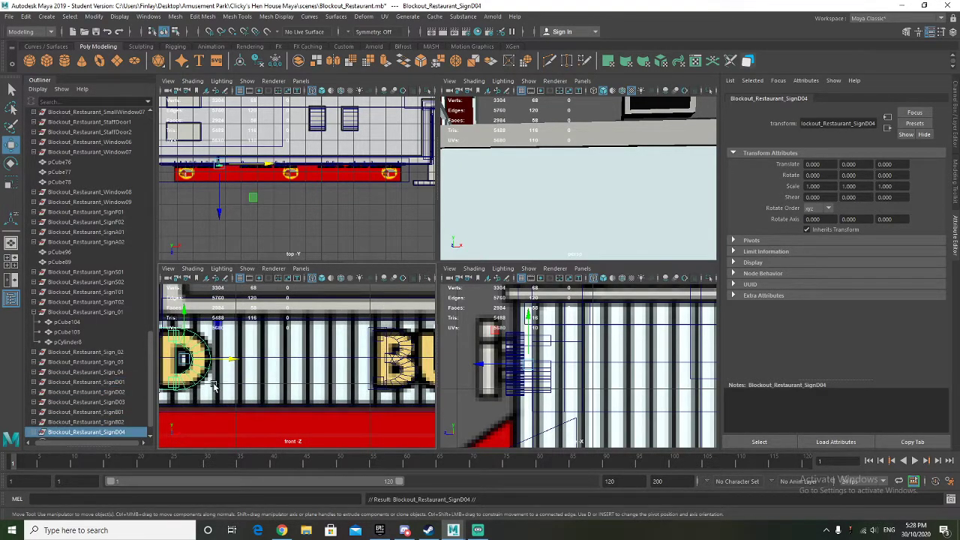
{"action": "left_click_drag", "start_coordinate": [231, 360], "coordinate": [423, 360]}
{"action": "middle_click_drag", "start_coordinate": [324, 365], "coordinate": [225, 363], "text": "alt"}
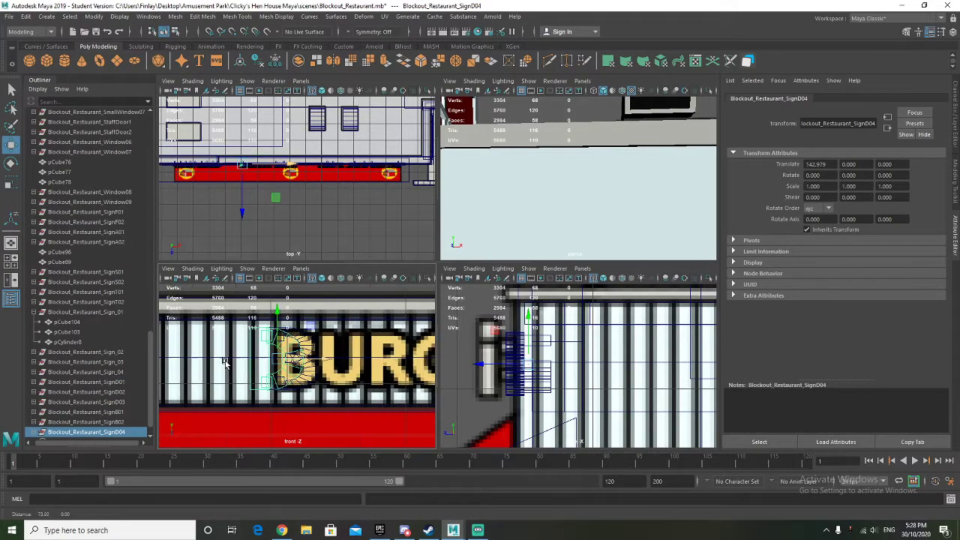
{"action": "left_click_drag", "start_coordinate": [327, 359], "coordinate": [394, 361]}
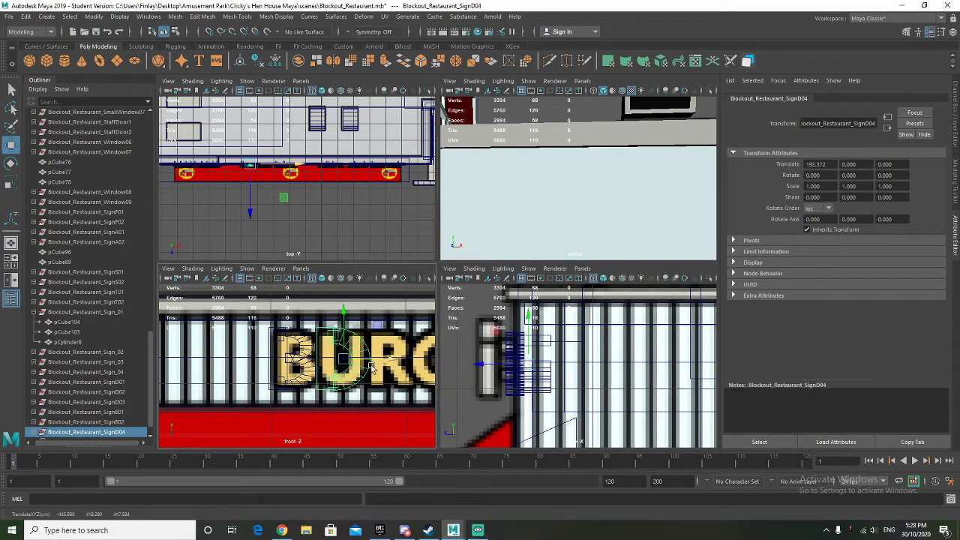
{"action": "scroll", "coordinate": [371, 366], "scroll_direction": "up", "scroll_amount": 3}
{"action": "middle_click_drag", "start_coordinate": [369, 368], "coordinate": [319, 375], "text": "alt"}
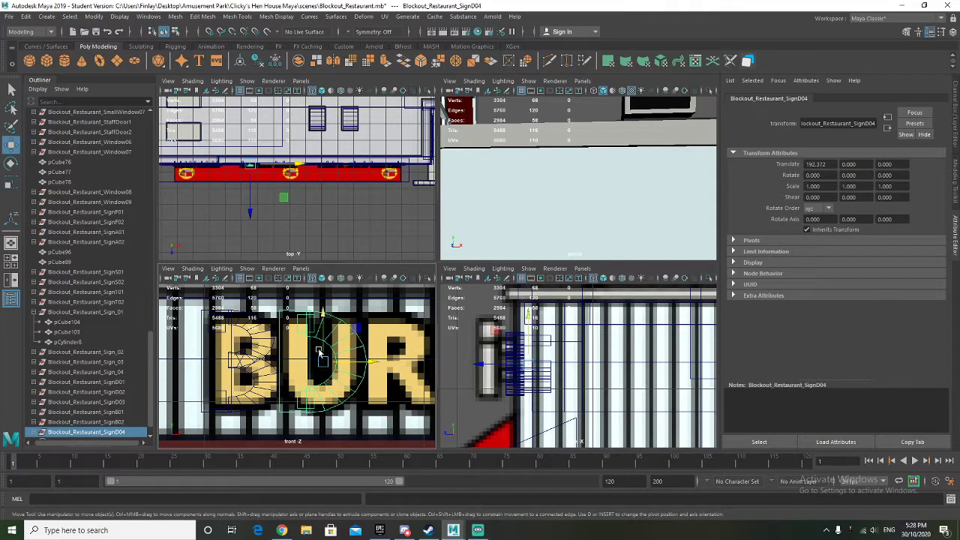
Step: Rotate the half ring in the copied D group to -90 degrees on Z so it opens upward
{"action": "scroll", "coordinate": [61, 415], "scroll_direction": "down", "scroll_amount": 1}
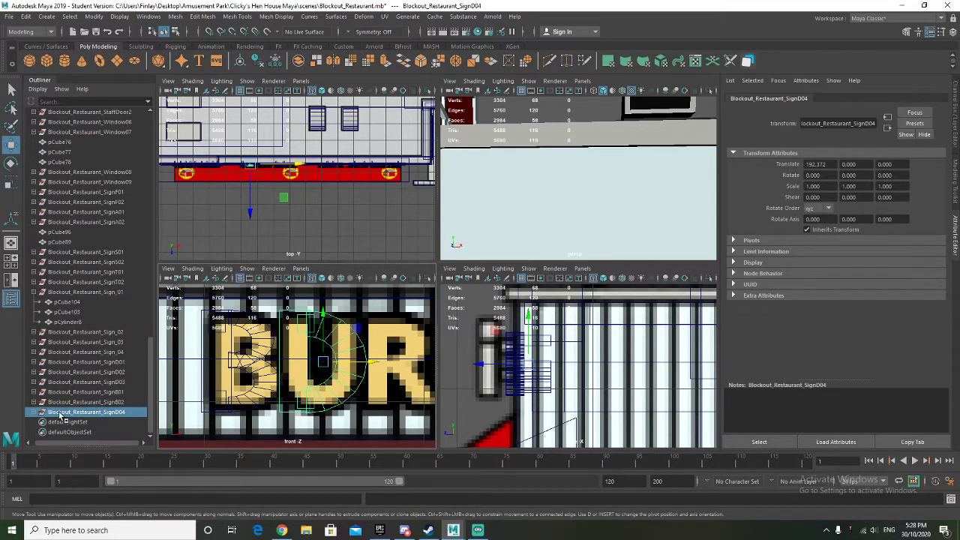
{"action": "left_click", "coordinate": [34, 413]}
{"action": "scroll", "coordinate": [45, 415], "scroll_direction": "down", "scroll_amount": 2}
{"action": "left_click", "coordinate": [82, 414]}
{"action": "key", "text": "e"}
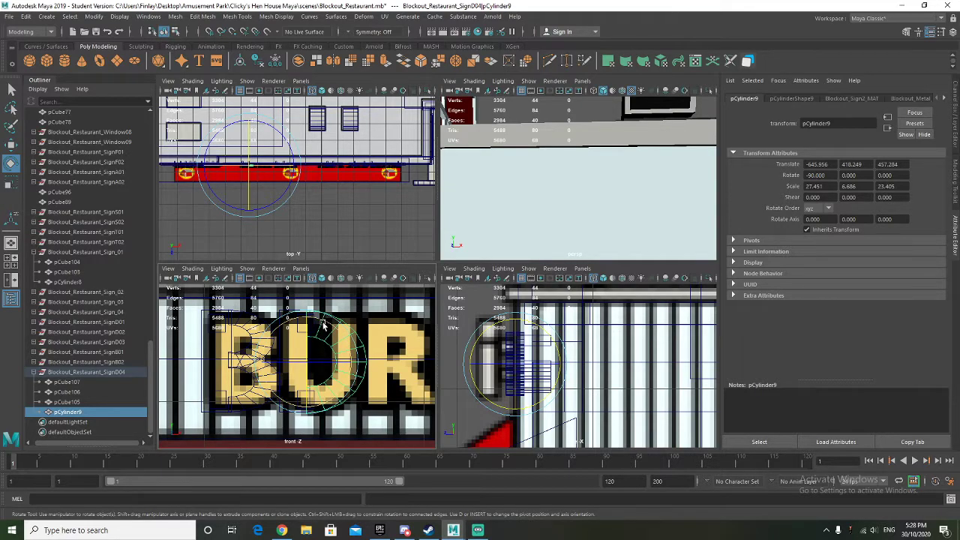
{"action": "left_click_drag", "start_coordinate": [323, 323], "coordinate": [378, 384]}
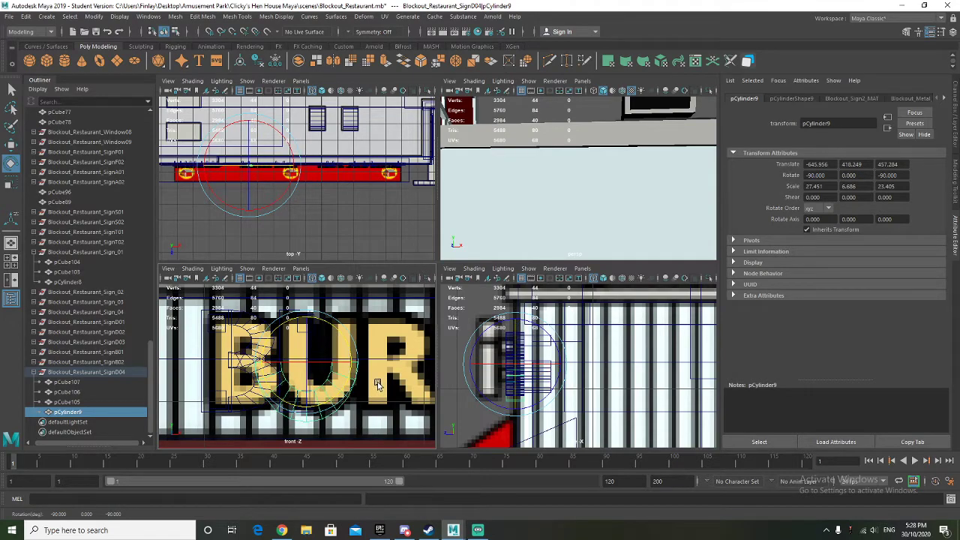
Step: Scale the rotated half ring down and shift it to fit the curved bottom of the reference U
{"action": "key", "text": "r"}
{"action": "left_click_drag", "start_coordinate": [306, 362], "coordinate": [282, 363]}
{"action": "key", "text": "w"}
{"action": "left_click_drag", "start_coordinate": [348, 362], "coordinate": [362, 363]}
Step: Shorten the D stem to a Y scale of 25 and raise it to form the U's left arm
{"action": "left_click", "coordinate": [289, 315]}
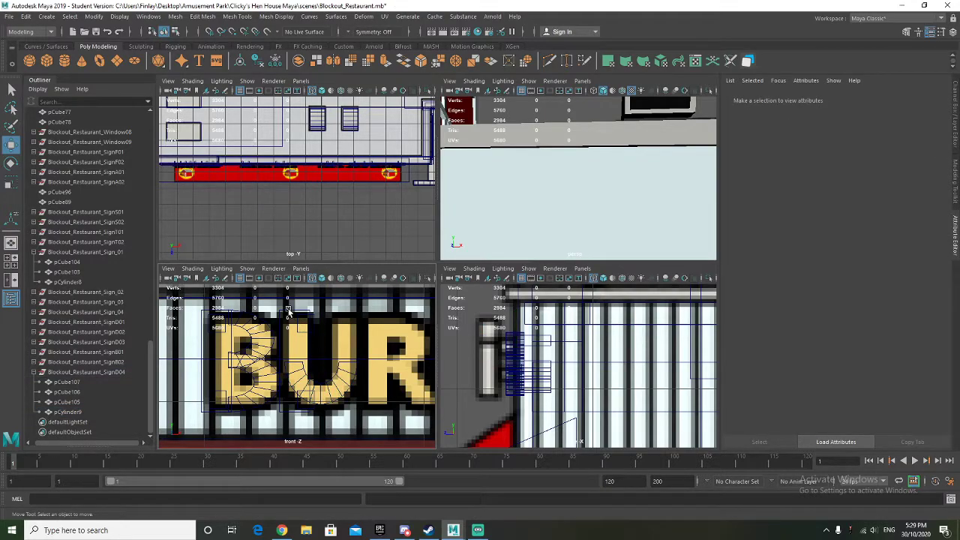
{"action": "left_click", "coordinate": [289, 311]}
{"action": "key", "text": "r"}
{"action": "mouse_move", "coordinate": [342, 363]}
{"action": "left_mouse_down"}
{"action": "mouse_move", "coordinate": [319, 366]}
{"action": "mouse_move", "coordinate": [345, 365]}
{"action": "left_mouse_up"}
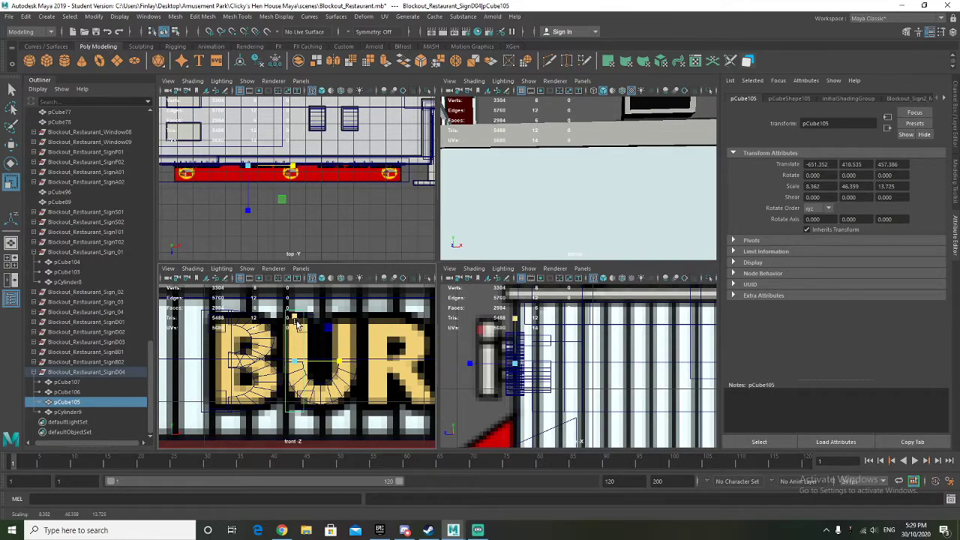
{"action": "mouse_move", "coordinate": [295, 320]}
{"action": "left_mouse_down"}
{"action": "mouse_move", "coordinate": [297, 337]}
{"action": "mouse_move", "coordinate": [297, 312]}
{"action": "left_mouse_up"}
{"action": "key", "text": "w"}
{"action": "key", "text": "r"}
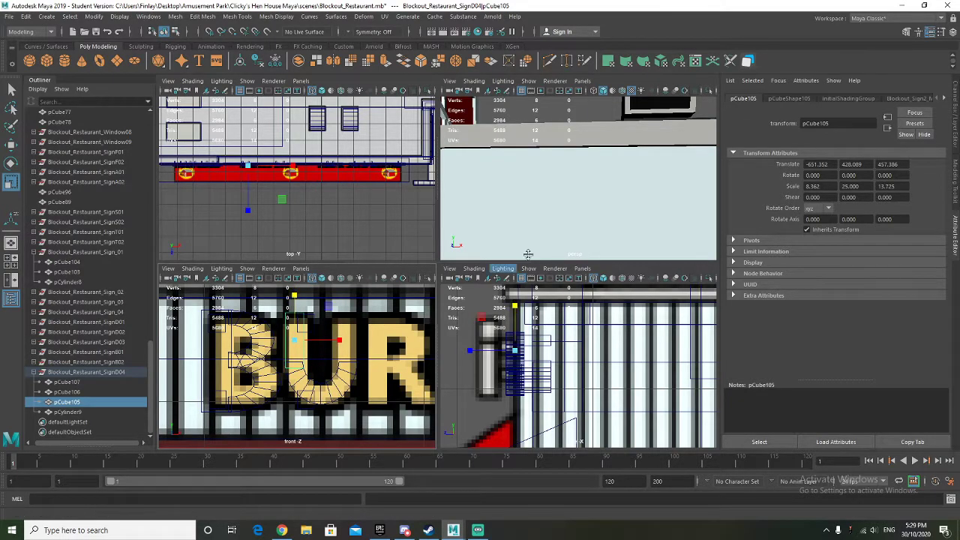
Step: Duplicate the U's left arm and move the copy across to form the right arm
{"action": "middle_click_drag", "start_coordinate": [473, 215], "coordinate": [632, 180], "text": "alt"}
{"action": "right_click_drag", "start_coordinate": [632, 179], "coordinate": [528, 195], "text": "alt"}
{"action": "middle_click_drag", "start_coordinate": [516, 196], "coordinate": [589, 203], "text": "alt"}
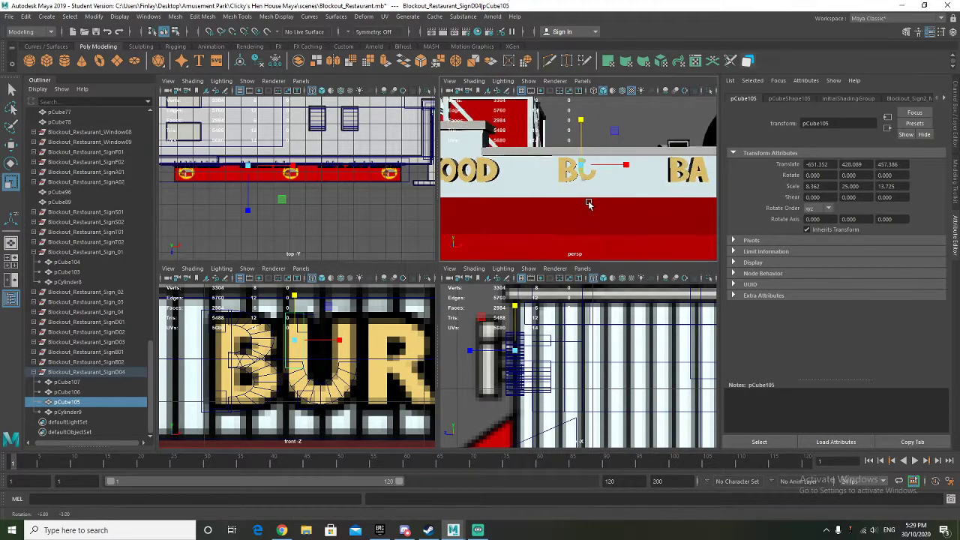
{"action": "right_click_drag", "start_coordinate": [524, 203], "coordinate": [595, 203], "text": "alt"}
{"action": "middle_click_drag", "start_coordinate": [595, 203], "coordinate": [593, 218], "text": "alt"}
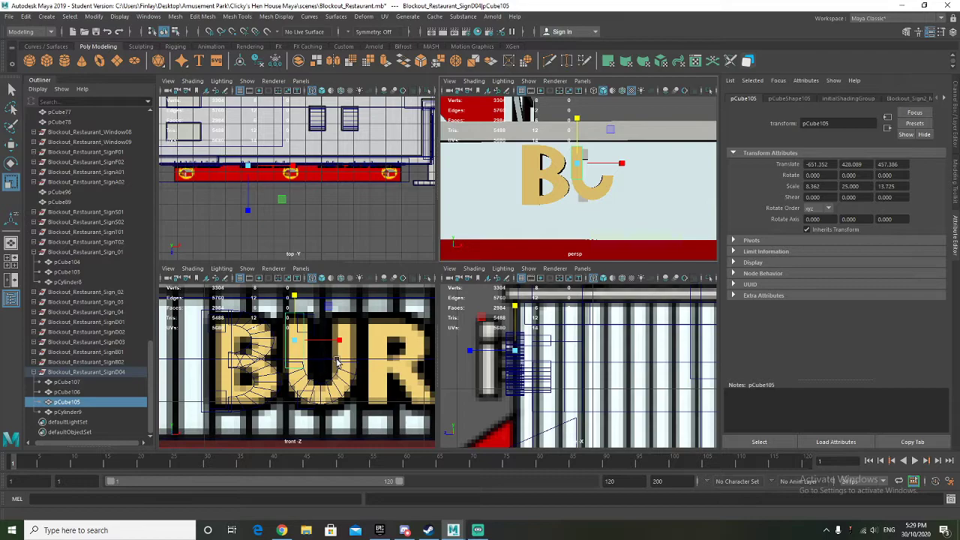
{"action": "scroll", "coordinate": [602, 197], "scroll_direction": "up", "scroll_amount": 5}
{"action": "scroll", "coordinate": [602, 197], "scroll_direction": "down", "scroll_amount": 5}
{"action": "key", "text": "ctrl+d"}
{"action": "key", "text": "w"}
{"action": "mouse_move", "coordinate": [335, 341]}
{"action": "left_mouse_down"}
{"action": "mouse_move", "coordinate": [391, 341]}
{"action": "mouse_move", "coordinate": [346, 327]}
{"action": "left_mouse_up"}
Step: Lower the U's upper metal support block to a Y translate of about 422.01 and delete the lower block
{"action": "left_click", "coordinate": [315, 328]}
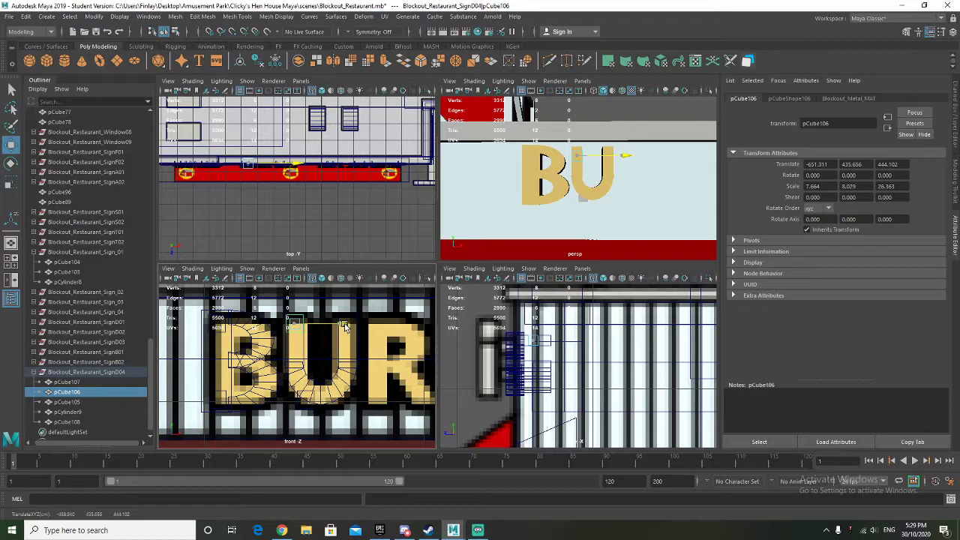
{"action": "left_click_drag", "start_coordinate": [295, 295], "coordinate": [296, 324]}
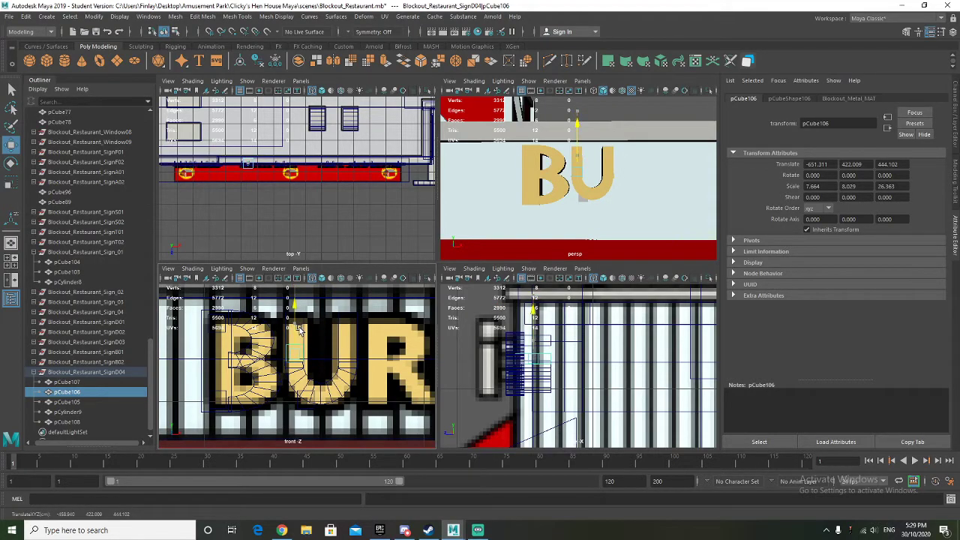
{"action": "left_click", "coordinate": [299, 408]}
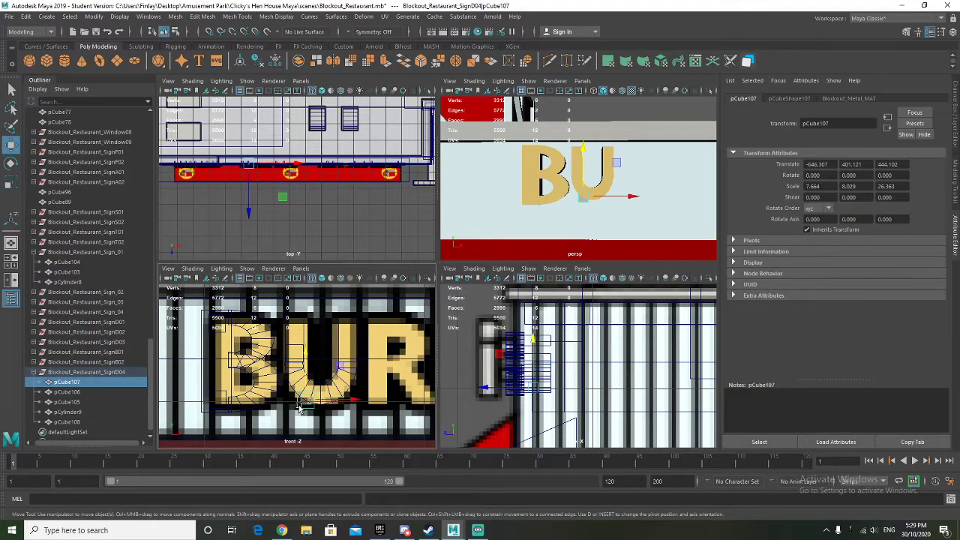
{"action": "key", "text": "Delete"}
Step: Nudge the remaining metal support block sideways to sit centrally behind the U's left arm
{"action": "left_click", "coordinate": [291, 347]}
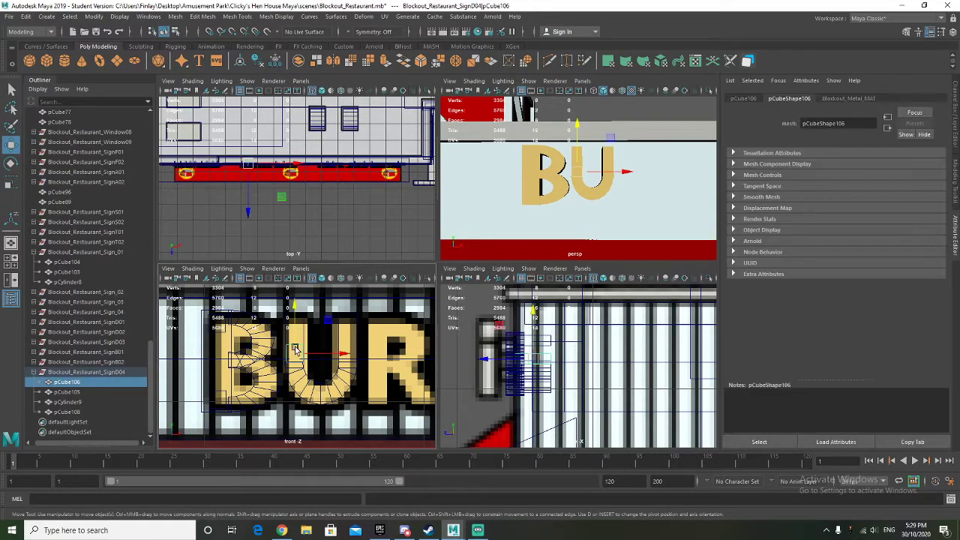
{"action": "key", "text": "f"}
{"action": "scroll", "coordinate": [307, 354], "scroll_direction": "down", "scroll_amount": 2}
{"action": "left_click_drag", "start_coordinate": [347, 366], "coordinate": [342, 366]}
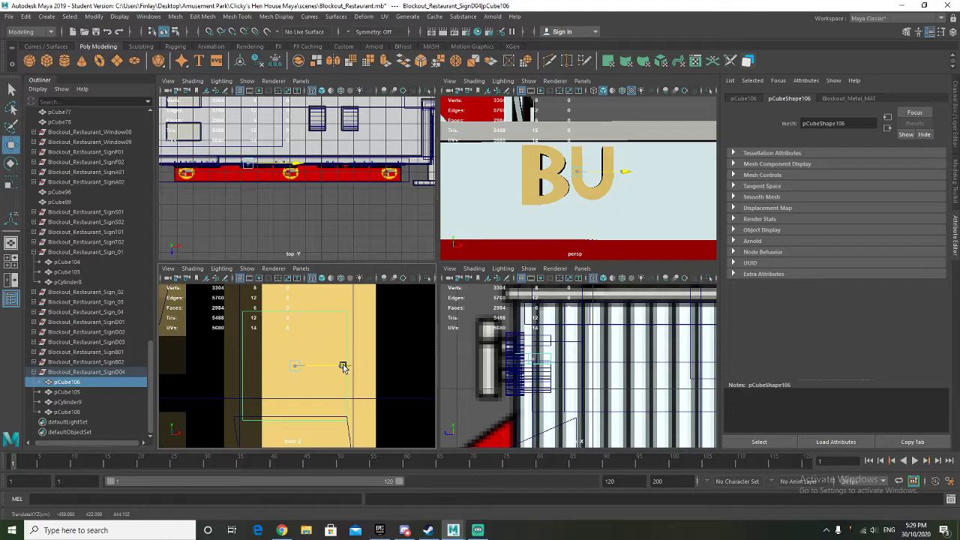
Step: Duplicate the metal support block and move the copy behind the U's right arm
{"action": "scroll", "coordinate": [343, 366], "scroll_direction": "down", "scroll_amount": 5}
{"action": "middle_click_drag", "start_coordinate": [365, 360], "coordinate": [293, 365], "text": "alt"}
{"action": "key", "text": "ctrl+d"}
{"action": "left_click_drag", "start_coordinate": [267, 372], "coordinate": [388, 373]}
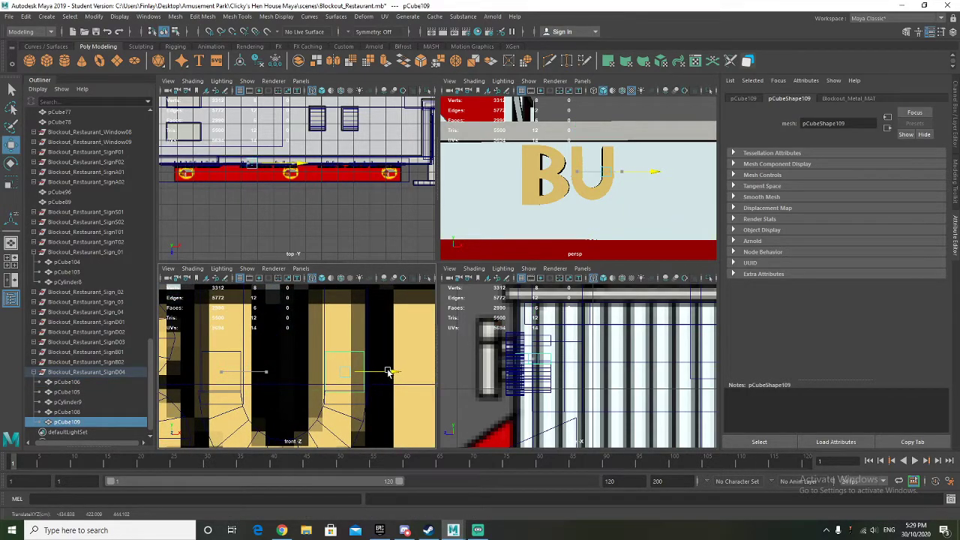
{"action": "scroll", "coordinate": [389, 371], "scroll_direction": "up", "scroll_amount": 3}
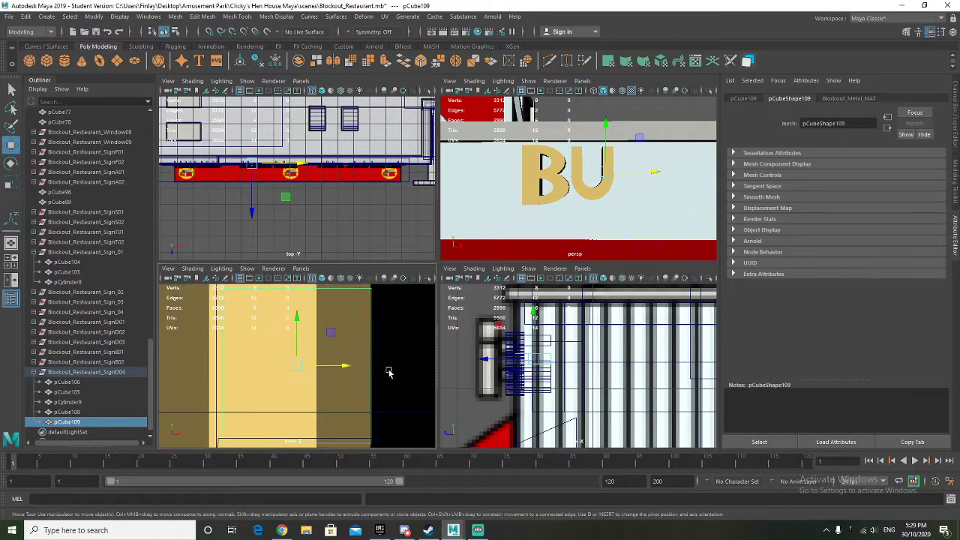
{"action": "scroll", "coordinate": [349, 378], "scroll_direction": "down", "scroll_amount": 4}
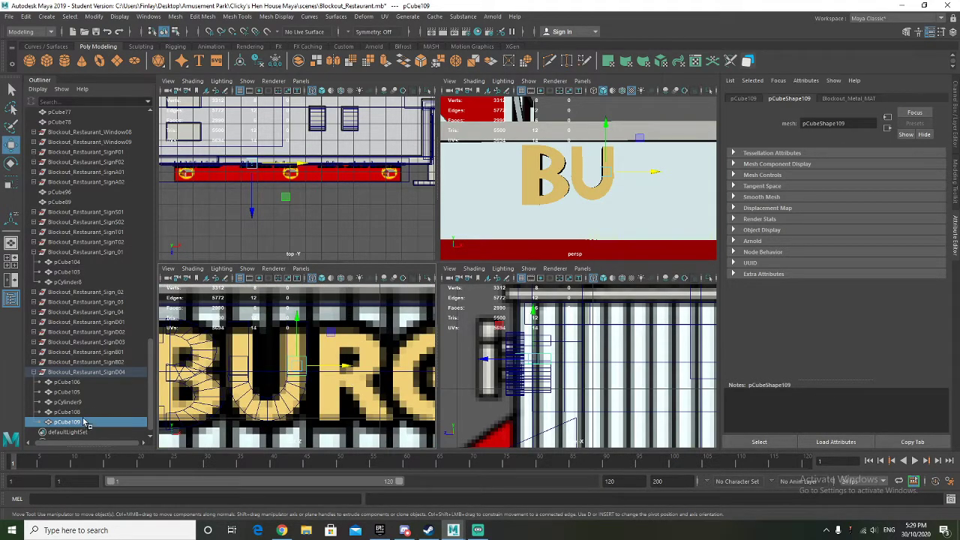
Step: Rename the finished U group Blockout_Restaurant_SignU01 and collapse it in the scene hierarchy
{"action": "left_click", "coordinate": [75, 373]}
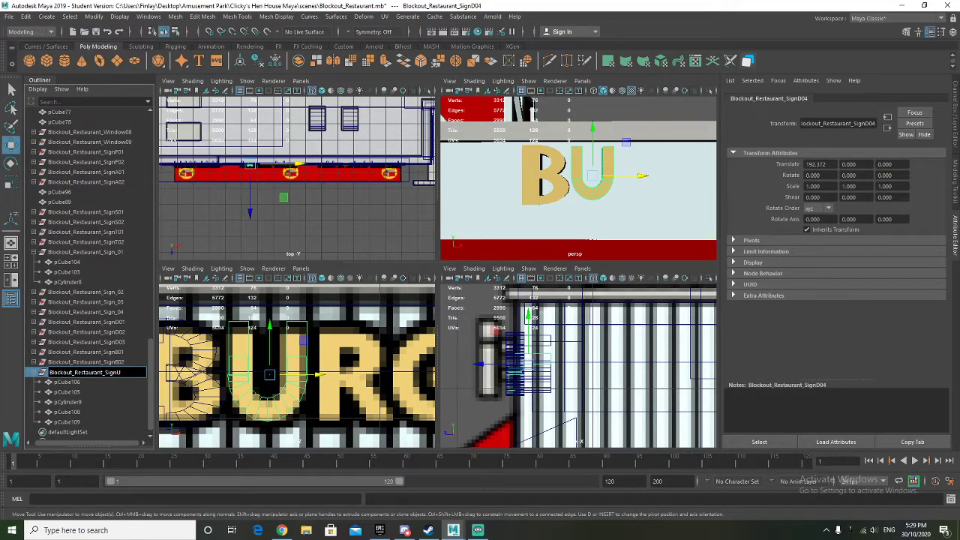
{"action": "type", "text": "1"}
{"action": "key", "text": "Return"}
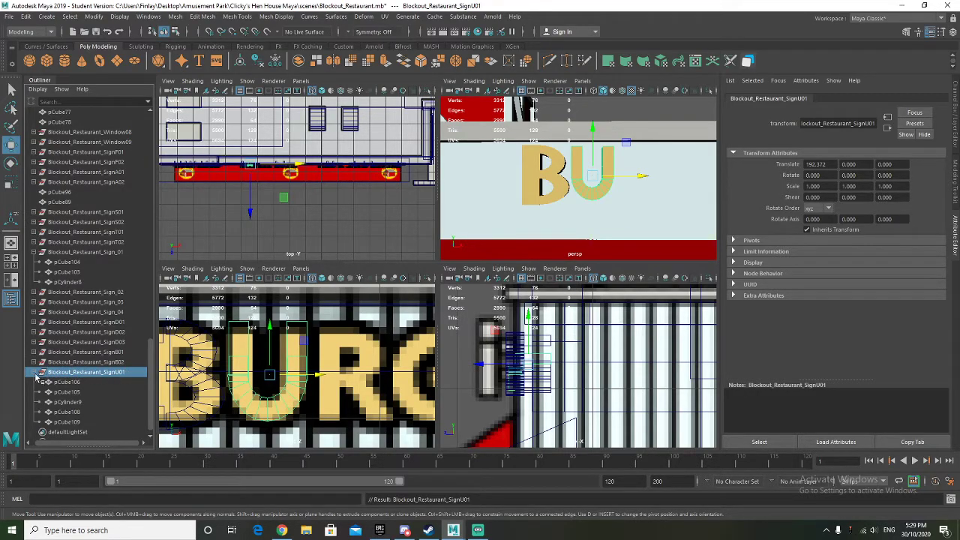
{"action": "left_click", "coordinate": [34, 373]}
{"action": "scroll", "coordinate": [262, 383], "scroll_direction": "down", "scroll_amount": 9}
{"action": "middle_click_drag", "start_coordinate": [366, 381], "coordinate": [285, 382], "text": "alt"}
{"action": "scroll", "coordinate": [285, 382], "scroll_direction": "up", "scroll_amount": 2}
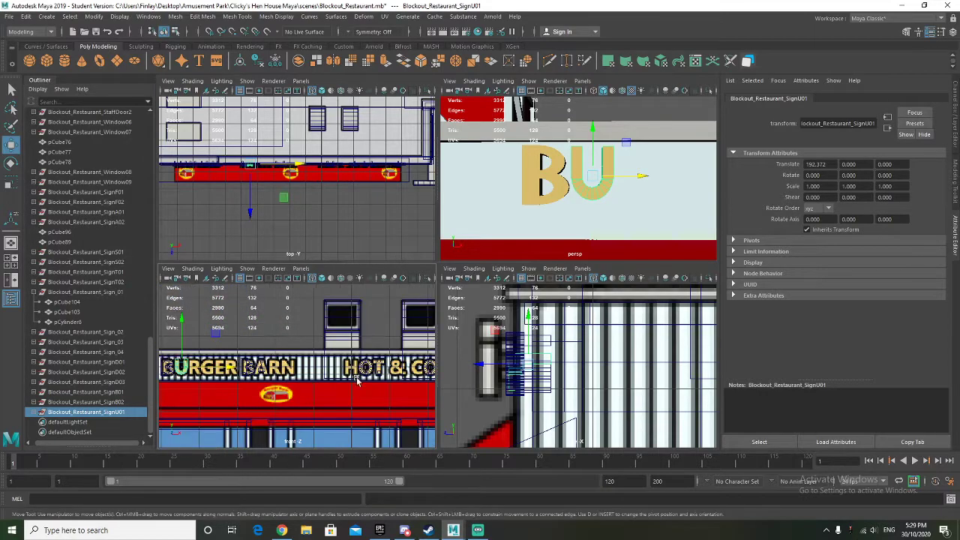
Step: Duplicate the Blockout_Restaurant_SignB01 group and move the copy over the R of BURGER, at an X translate of about 229.579
{"action": "middle_click_drag", "start_coordinate": [405, 380], "coordinate": [434, 366], "text": "alt"}
{"action": "scroll", "coordinate": [288, 375], "scroll_direction": "up", "scroll_amount": 3}
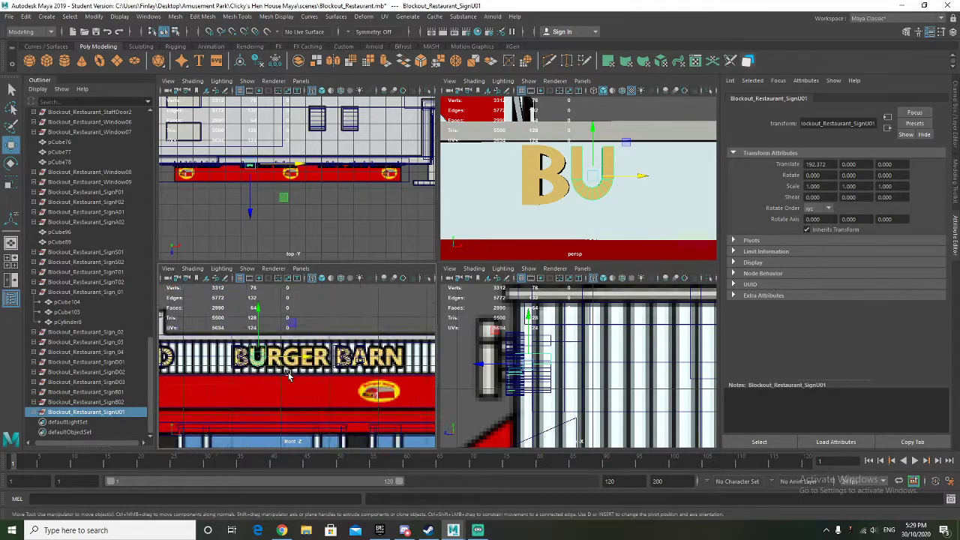
{"action": "scroll", "coordinate": [289, 374], "scroll_direction": "up", "scroll_amount": 3}
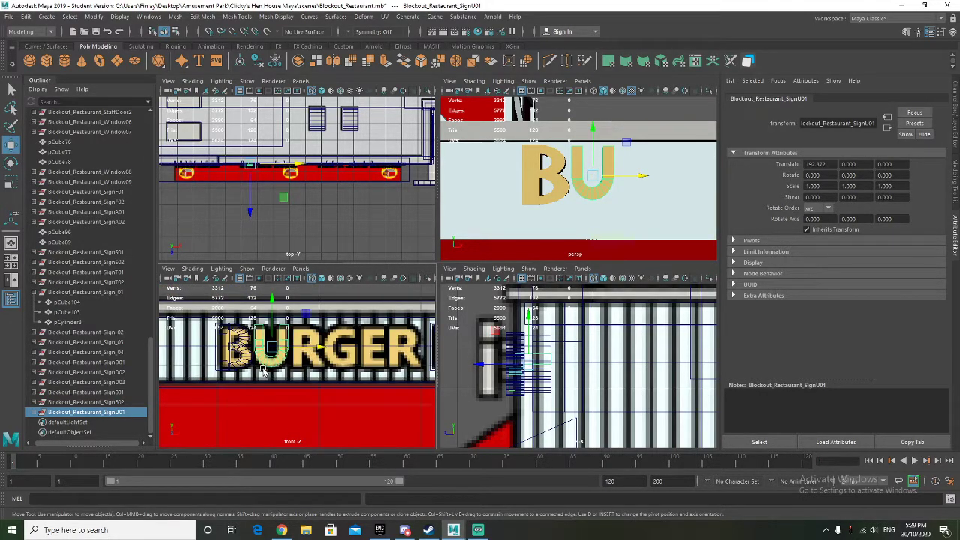
{"action": "middle_click_drag", "start_coordinate": [254, 371], "coordinate": [221, 366], "text": "alt"}
{"action": "middle_click_drag", "start_coordinate": [283, 353], "coordinate": [262, 350], "text": "alt"}
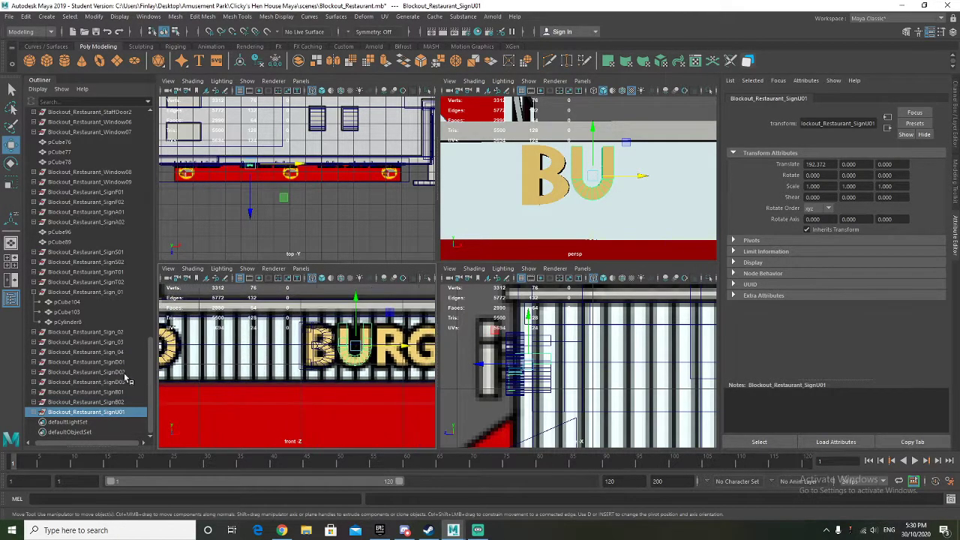
{"action": "left_click", "coordinate": [90, 392]}
{"action": "middle_click_drag", "start_coordinate": [311, 374], "coordinate": [237, 379], "text": "alt"}
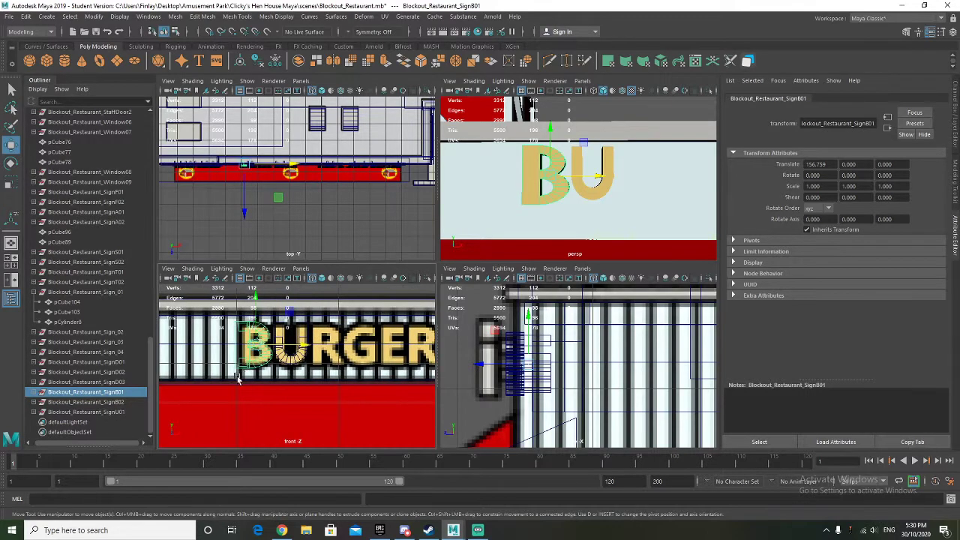
{"action": "key", "text": "ctrl+d"}
{"action": "left_click_drag", "start_coordinate": [296, 345], "coordinate": [362, 343]}
{"action": "scroll", "coordinate": [367, 343], "scroll_direction": "up", "scroll_amount": 4}
{"action": "key", "text": "r"}
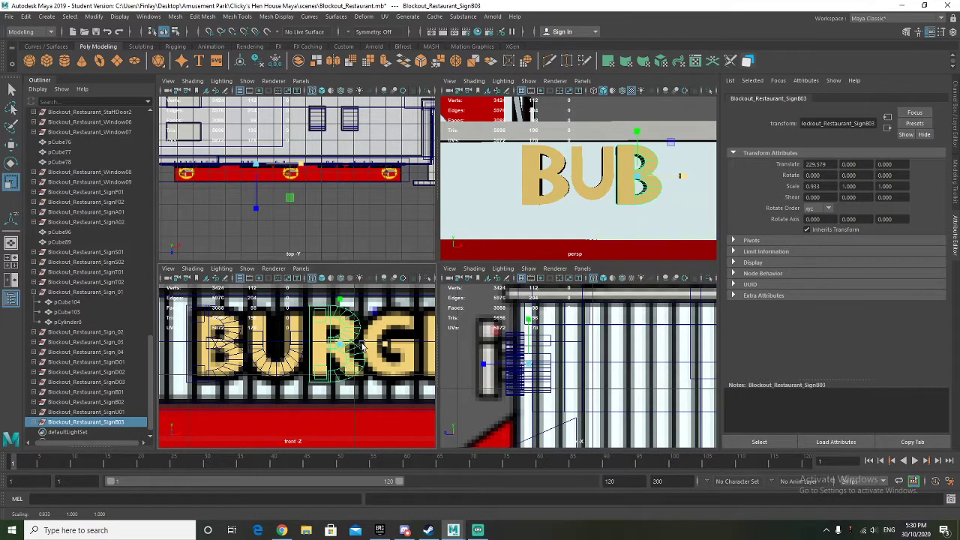
{"action": "key", "text": "ctrl+z"}
{"action": "scroll", "coordinate": [352, 343], "scroll_direction": "up", "scroll_amount": 2}
{"action": "mouse_move", "coordinate": [602, 204]}
{"action": "middle_mouse_down", "text": "alt"}
{"action": "mouse_move", "coordinate": [567, 218]}
{"action": "mouse_move", "coordinate": [593, 216]}
{"action": "middle_mouse_up", "text": "alt"}
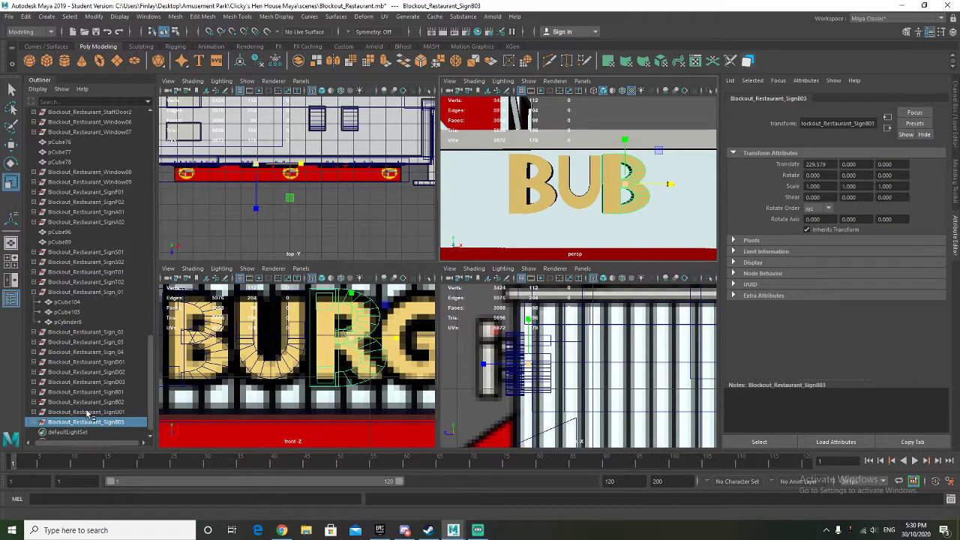
Step: Try to enlarge the whole U group uniformly to a scale of about 1.118
{"action": "left_click", "coordinate": [126, 411]}
{"action": "left_click_drag", "start_coordinate": [272, 338], "coordinate": [277, 338]}
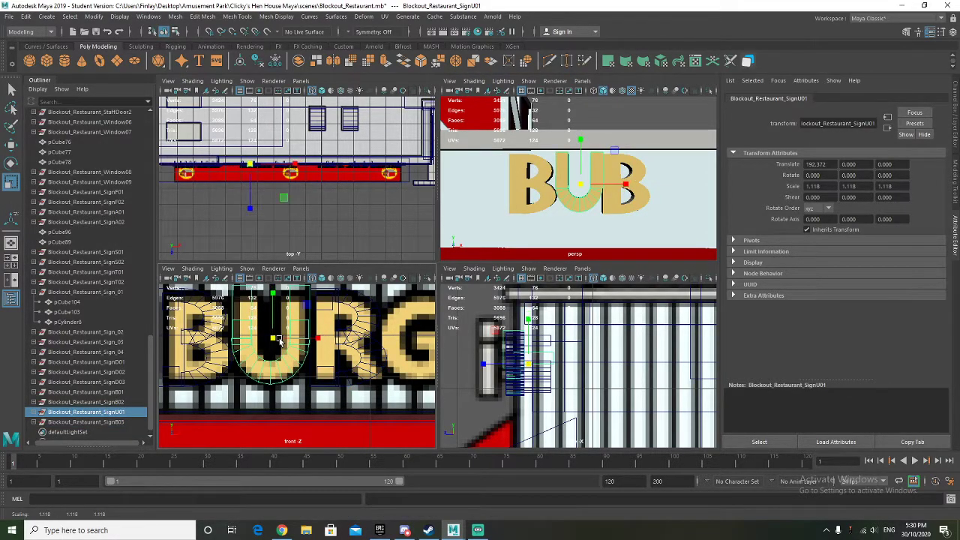
{"action": "key", "text": "ctrl+z"}
Step: Try to enlarge only the U's two arms and curved base together, leaving out its metal support blocks
{"action": "left_click", "coordinate": [34, 412]}
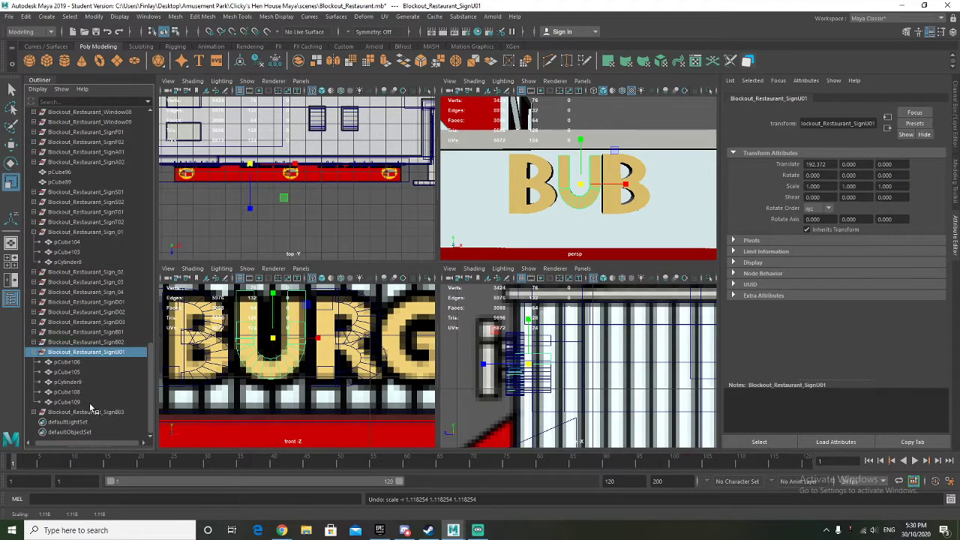
{"action": "left_click", "coordinate": [68, 392]}
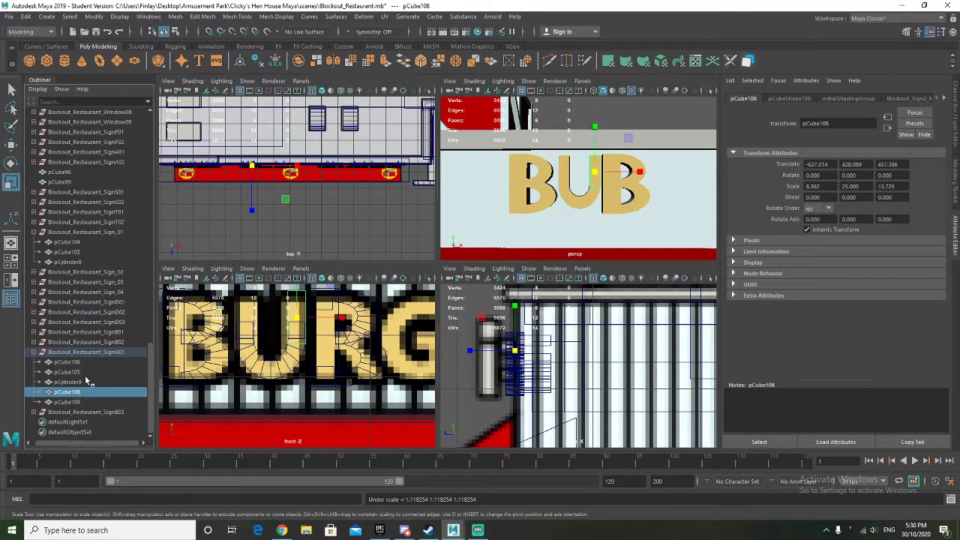
{"action": "left_click", "coordinate": [80, 353]}
{"action": "left_click", "coordinate": [71, 362]}
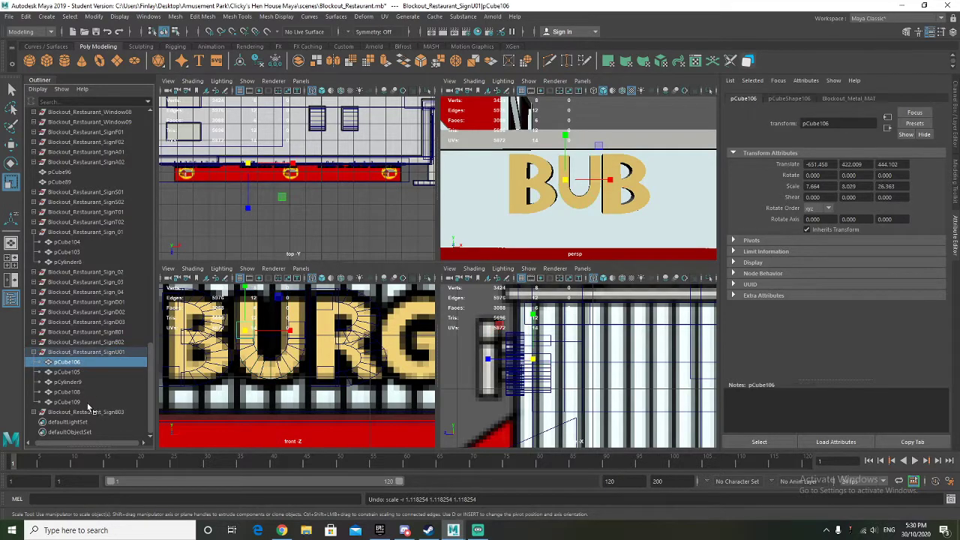
{"action": "key", "text": "Down"}
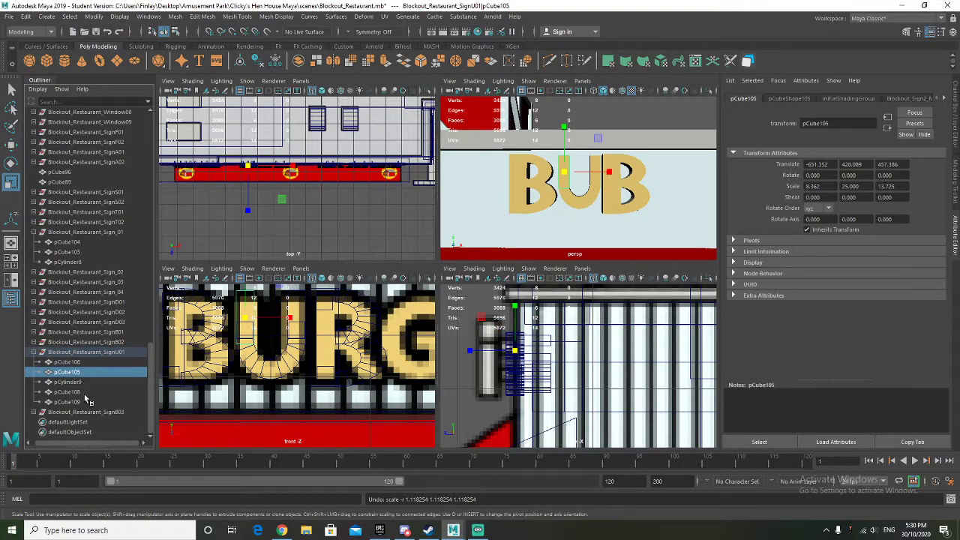
{"action": "key", "text": "Down"}
{"action": "key", "text": "Down"}
{"action": "left_click", "coordinate": [82, 384], "text": "ctrl"}
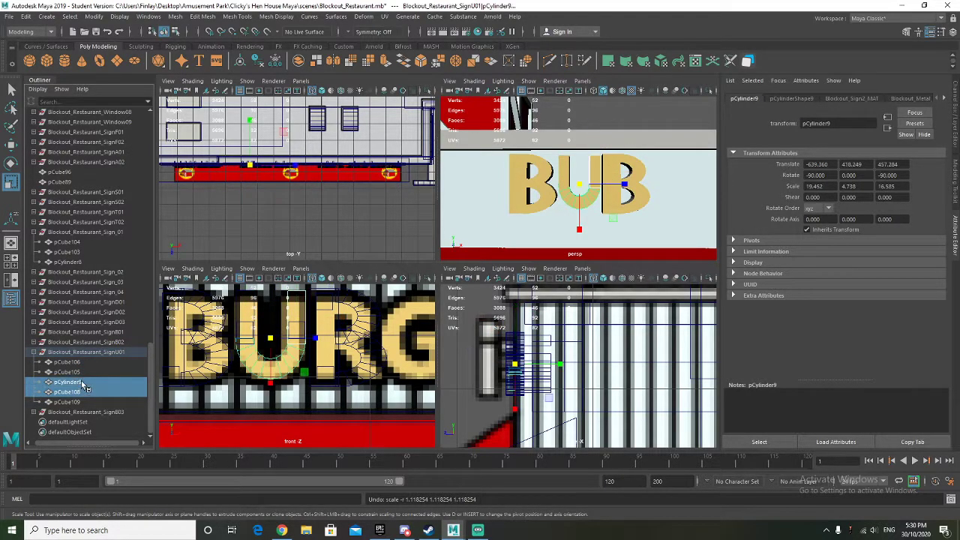
{"action": "left_click", "coordinate": [75, 363], "text": "shift"}
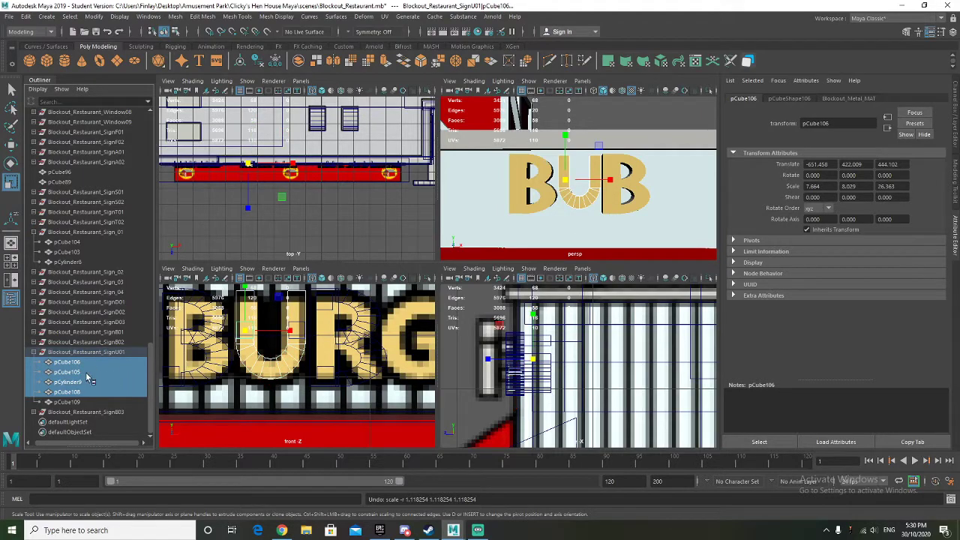
{"action": "left_click", "coordinate": [86, 373], "text": "ctrl"}
{"action": "left_click", "coordinate": [81, 365], "text": "ctrl"}
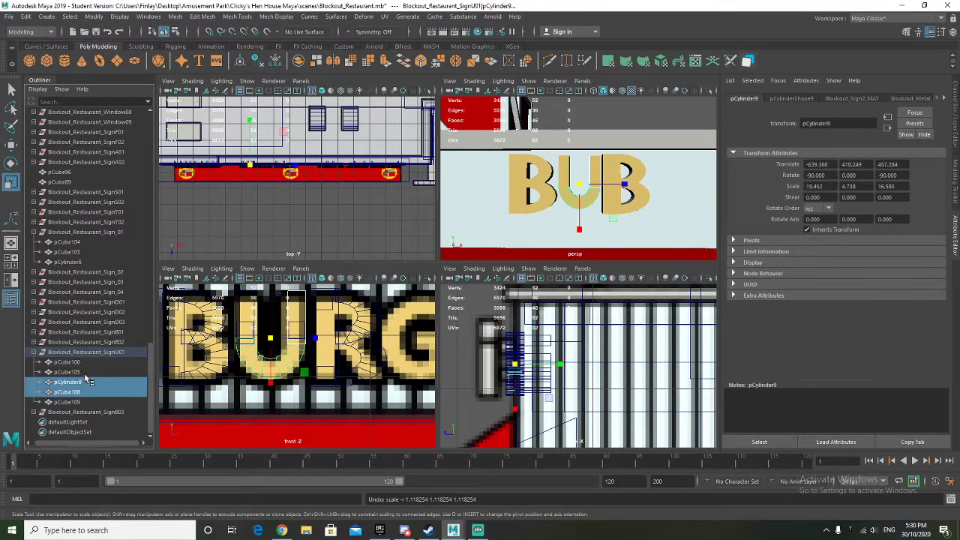
{"action": "left_click", "coordinate": [84, 373], "text": "ctrl"}
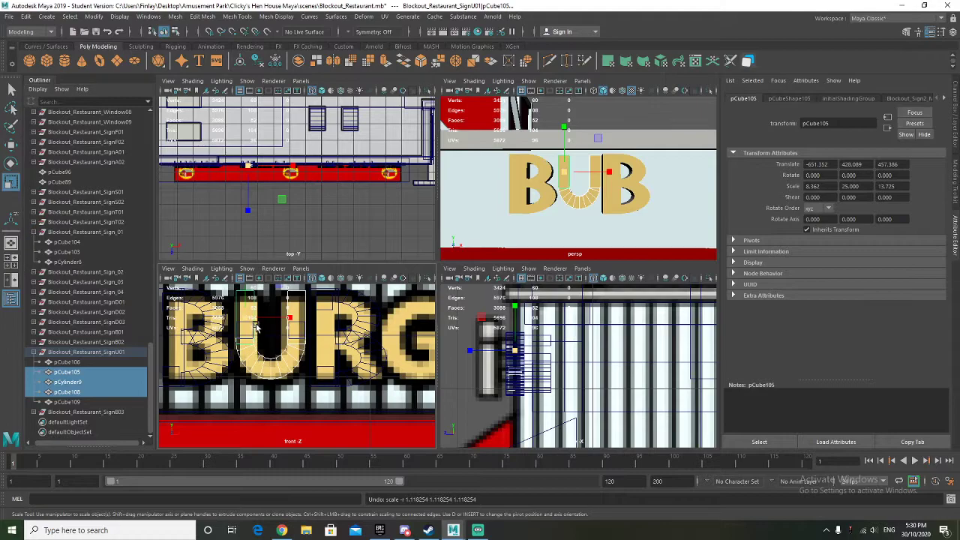
{"action": "left_click_drag", "start_coordinate": [249, 318], "coordinate": [254, 318]}
{"action": "key", "text": "ctrl+z"}
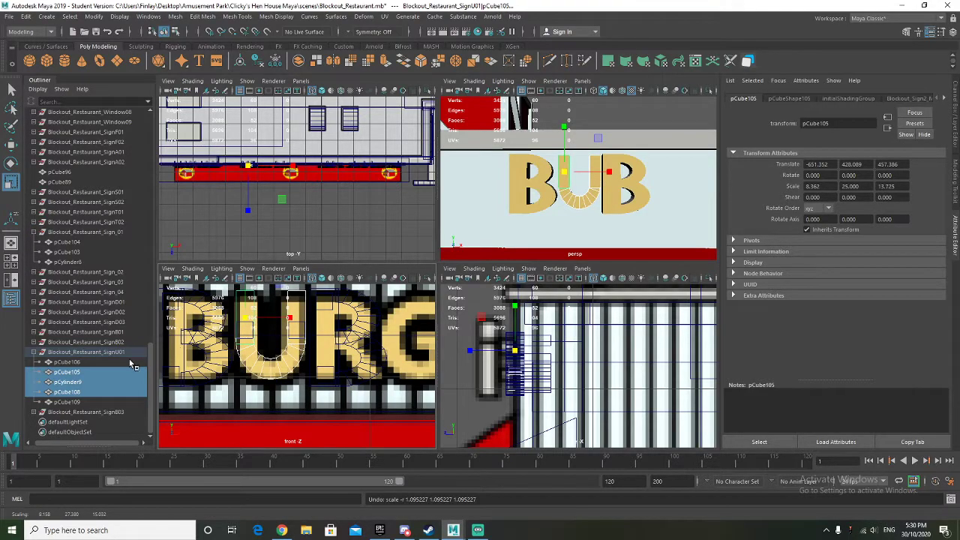
Step: Move the U's two metal support blocks, pCube106 and pCube109, out of the Blockout_Restaurant_SignU01 group
{"action": "left_click", "coordinate": [77, 404]}
{"action": "left_click", "coordinate": [77, 363], "text": "ctrl"}
{"action": "middle_click_drag", "start_coordinate": [77, 364], "coordinate": [81, 419]}
Step: Scale the U group to about 1.086, 1.046 and 1.111 in X, Y and Z, and lower it to a Y translate of about -2.358
{"action": "left_click", "coordinate": [83, 351]}
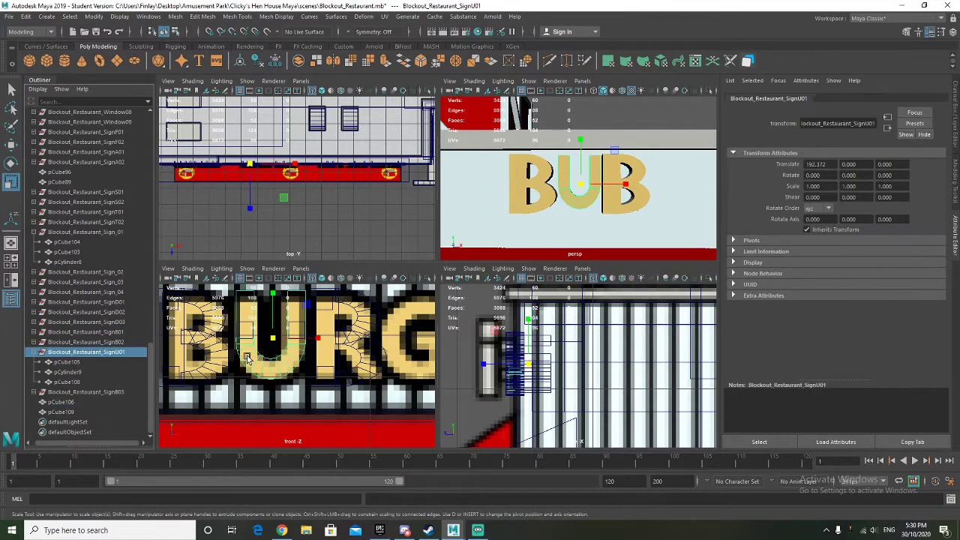
{"action": "left_click_drag", "start_coordinate": [273, 339], "coordinate": [283, 343]}
{"action": "left_click_drag", "start_coordinate": [273, 294], "coordinate": [272, 308]}
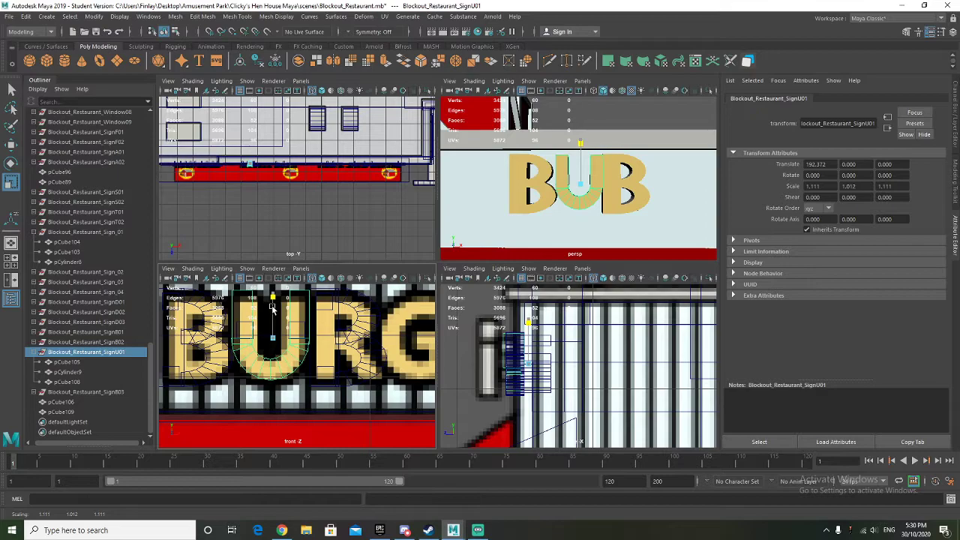
{"action": "key", "text": "w"}
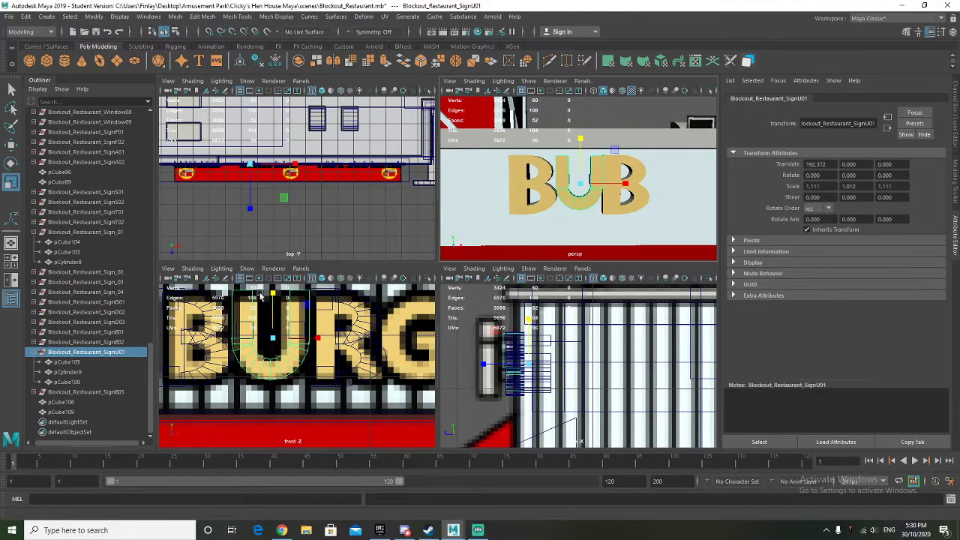
{"action": "key", "text": "w"}
{"action": "left_click_drag", "start_coordinate": [273, 297], "coordinate": [278, 302]}
{"action": "key", "text": "r"}
{"action": "left_click_drag", "start_coordinate": [525, 201], "coordinate": [538, 201], "text": "alt"}
{"action": "left_click_drag", "start_coordinate": [320, 343], "coordinate": [318, 345]}
Step: Return the metal support blocks pCube106 and pCube109 to the Blockout_Restaurant_SignU01 group
{"action": "left_click", "coordinate": [72, 411]}
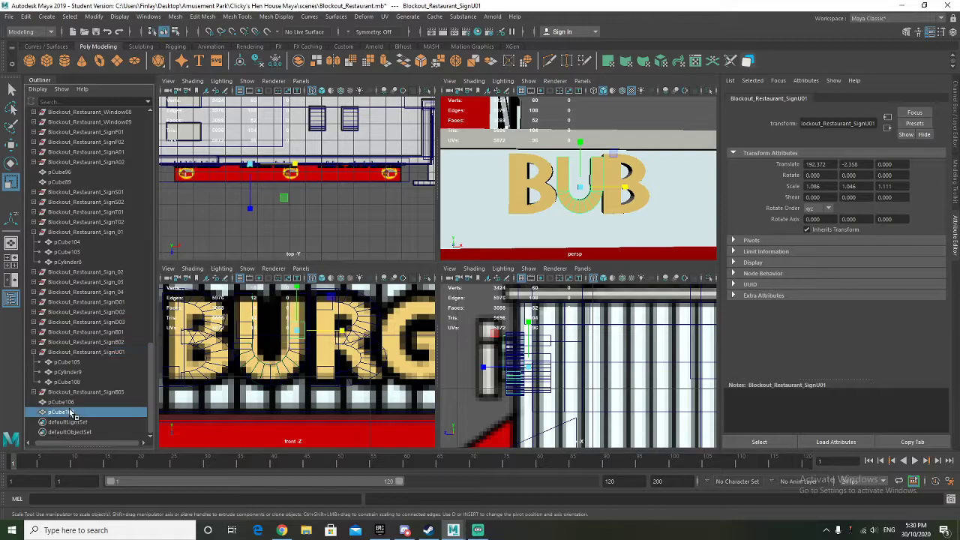
{"action": "left_click", "coordinate": [68, 402], "text": "shift"}
{"action": "middle_click_drag", "start_coordinate": [69, 403], "coordinate": [74, 360]}
Step: Nudge the U's two metal support blocks slightly outward to sit behind the widened arms
{"action": "left_click", "coordinate": [79, 362]}
{"action": "scroll", "coordinate": [312, 335], "scroll_direction": "up", "scroll_amount": 6}
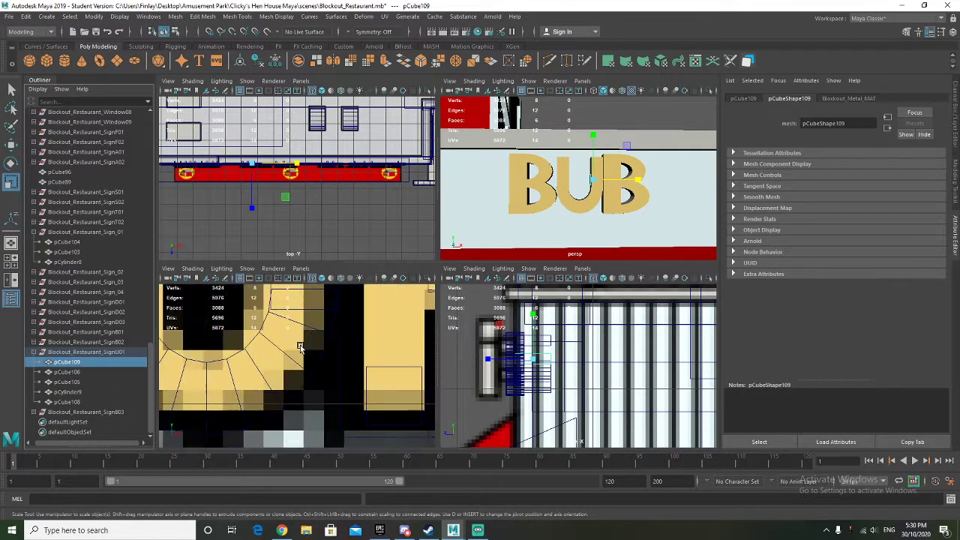
{"action": "key", "text": "w"}
{"action": "left_click_drag", "start_coordinate": [323, 348], "coordinate": [327, 349]}
{"action": "middle_click_drag", "start_coordinate": [272, 358], "coordinate": [499, 368], "text": "alt"}
{"action": "left_click", "coordinate": [305, 329]}
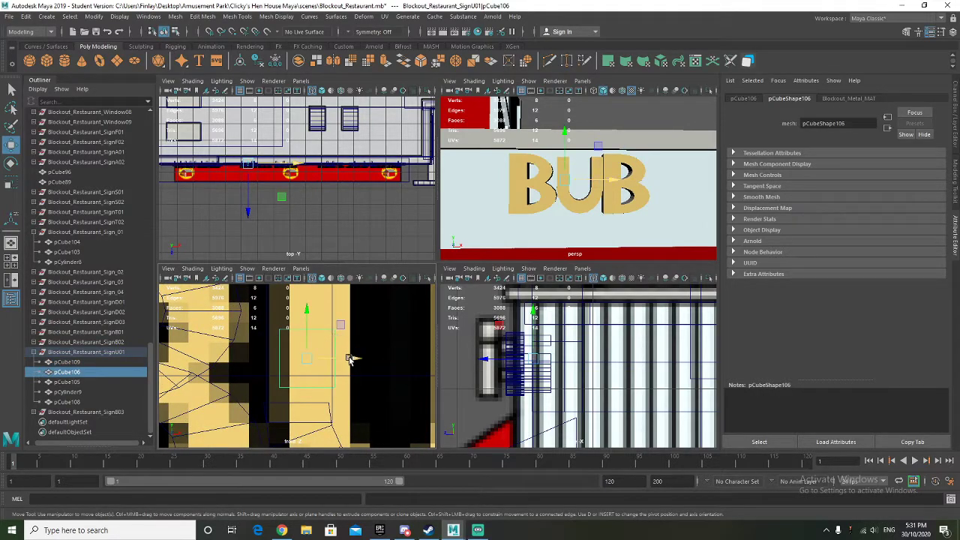
{"action": "left_click_drag", "start_coordinate": [350, 358], "coordinate": [342, 359]}
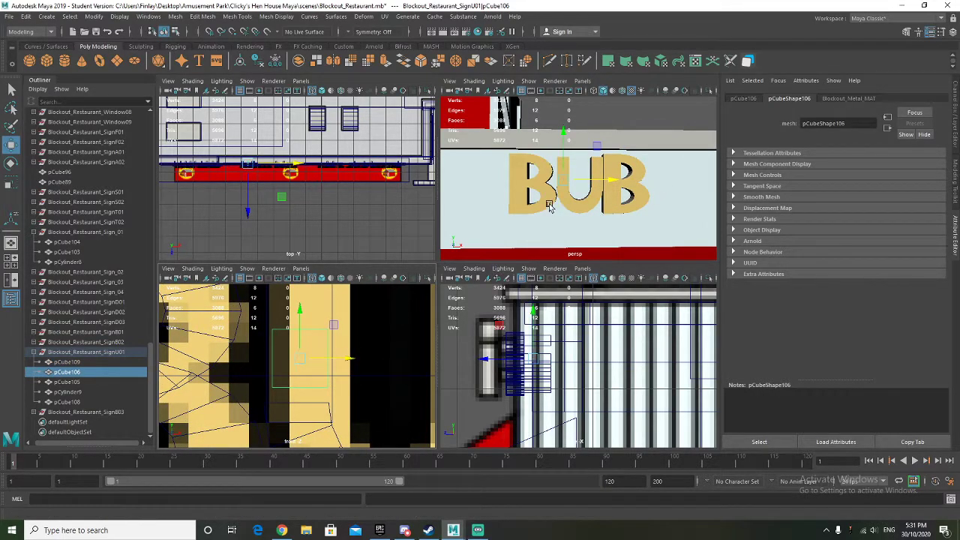
Step: Stretch the U group to a Y scale of about 1.117, raise it to a Y translate of about -1.336, and collapse the group
{"action": "middle_click_drag", "start_coordinate": [549, 207], "coordinate": [540, 221], "text": "alt"}
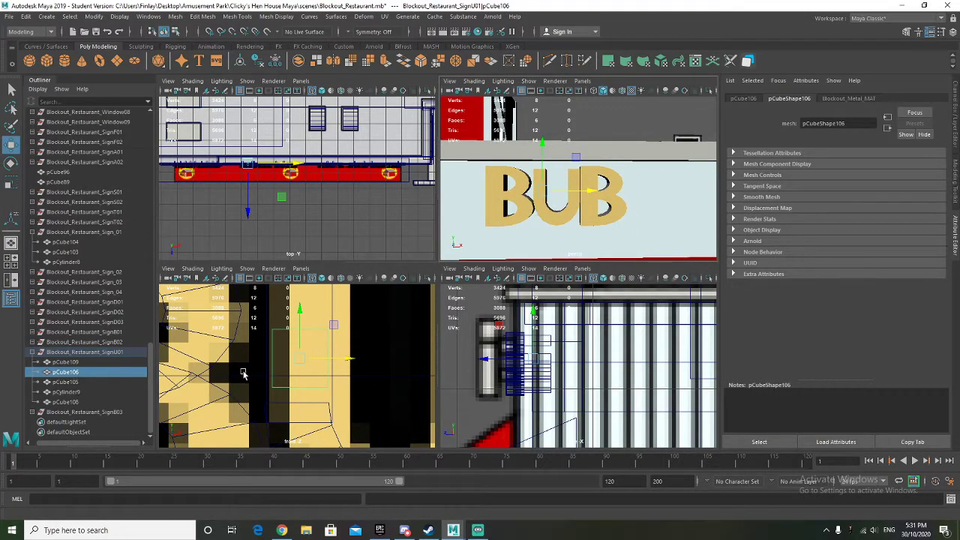
{"action": "scroll", "coordinate": [243, 373], "scroll_direction": "down", "scroll_amount": 5}
{"action": "middle_click_drag", "start_coordinate": [296, 374], "coordinate": [275, 371], "text": "alt"}
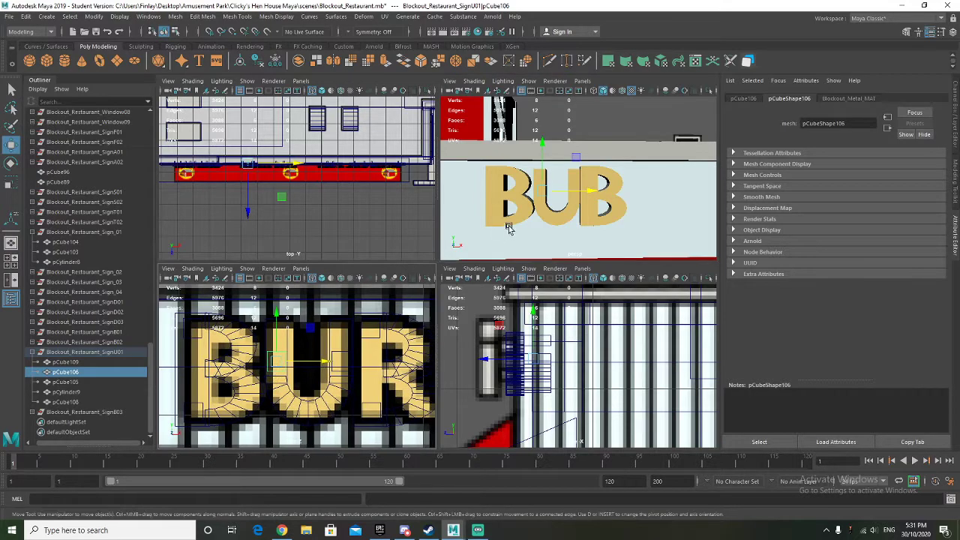
{"action": "left_click", "coordinate": [90, 352]}
{"action": "key", "text": "r"}
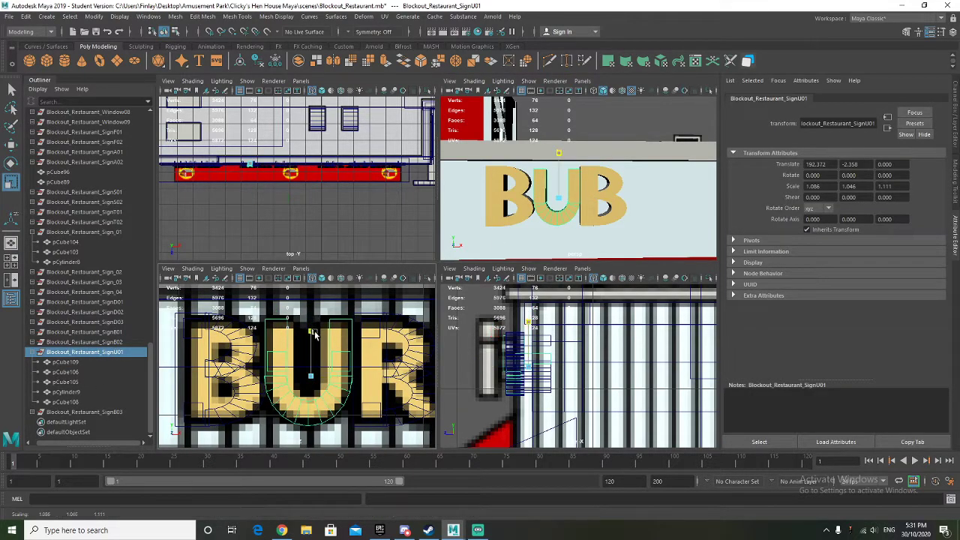
{"action": "key", "text": "w"}
{"action": "left_click_drag", "start_coordinate": [318, 331], "coordinate": [315, 333]}
{"action": "key", "text": "r"}
{"action": "left_click_drag", "start_coordinate": [314, 333], "coordinate": [316, 334]}
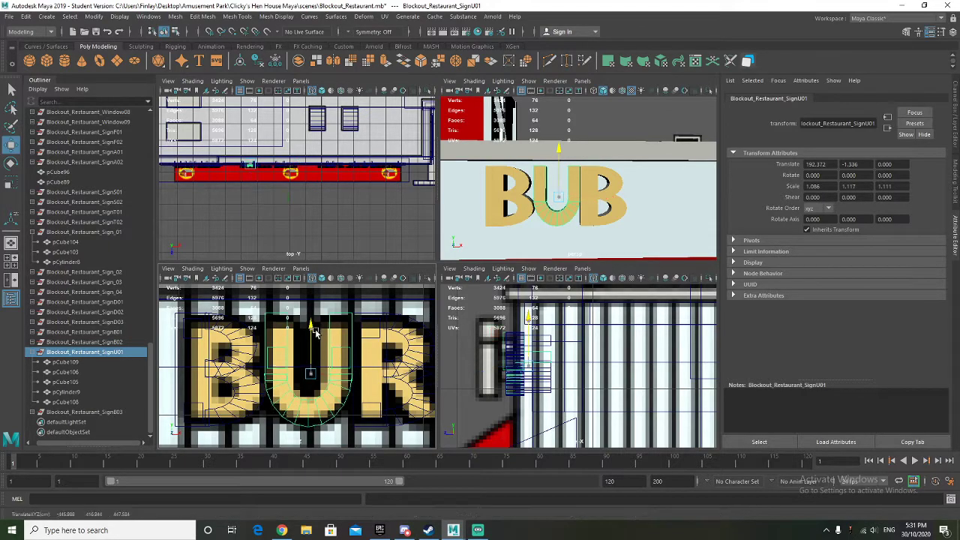
{"action": "mouse_move", "coordinate": [494, 223]}
{"action": "left_mouse_down", "text": "alt"}
{"action": "mouse_move", "coordinate": [506, 221]}
{"action": "mouse_move", "coordinate": [497, 227]}
{"action": "left_mouse_up", "text": "alt"}
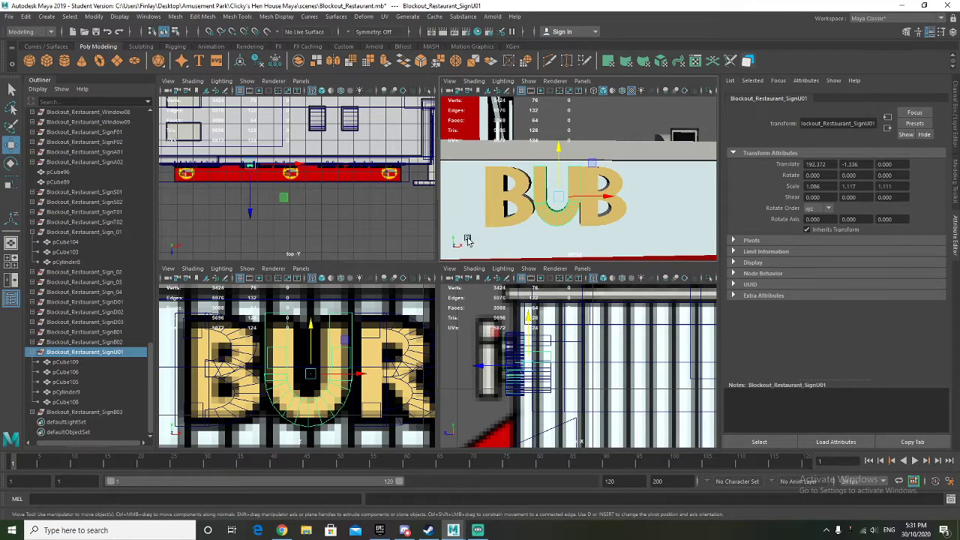
{"action": "middle_click_drag", "start_coordinate": [402, 355], "coordinate": [326, 330], "text": "alt"}
{"action": "left_click", "coordinate": [32, 353]}
Step: Delete the lower bowl of the copied B over the R, leaving a P shape
{"action": "left_click", "coordinate": [107, 412]}
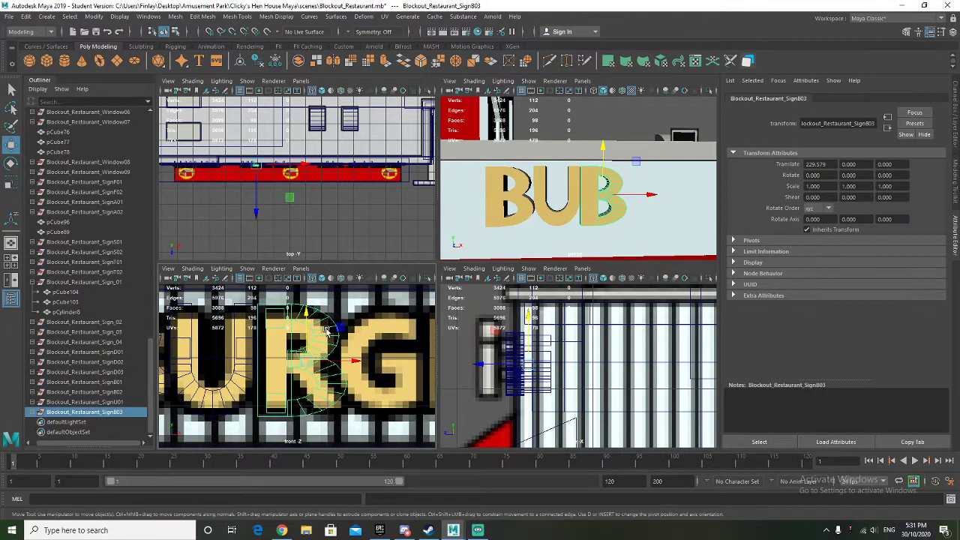
{"action": "left_click", "coordinate": [320, 384]}
{"action": "key", "text": "Delete"}
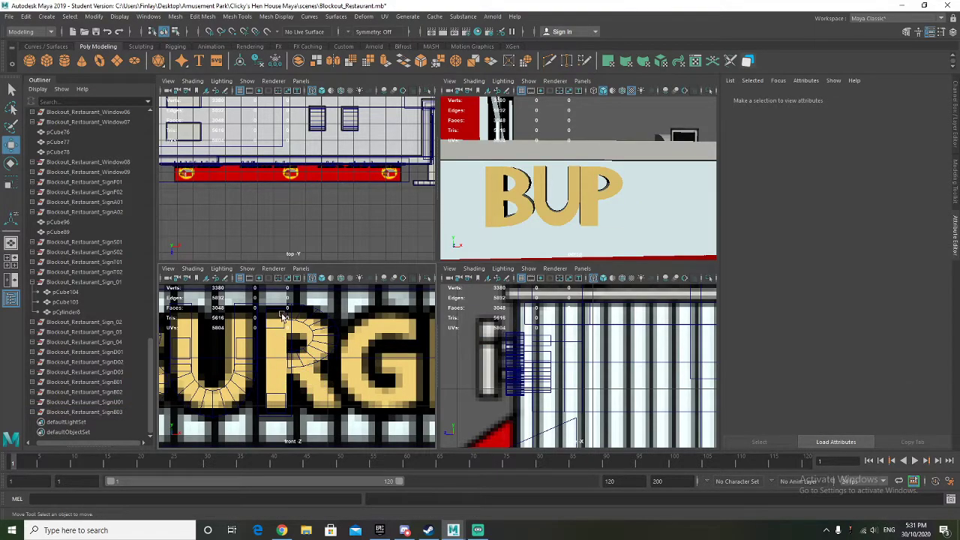
Step: Duplicate the R's vertical stem, shorten the copy to about half height, and place it over the stem's lower half
{"action": "left_click", "coordinate": [283, 307]}
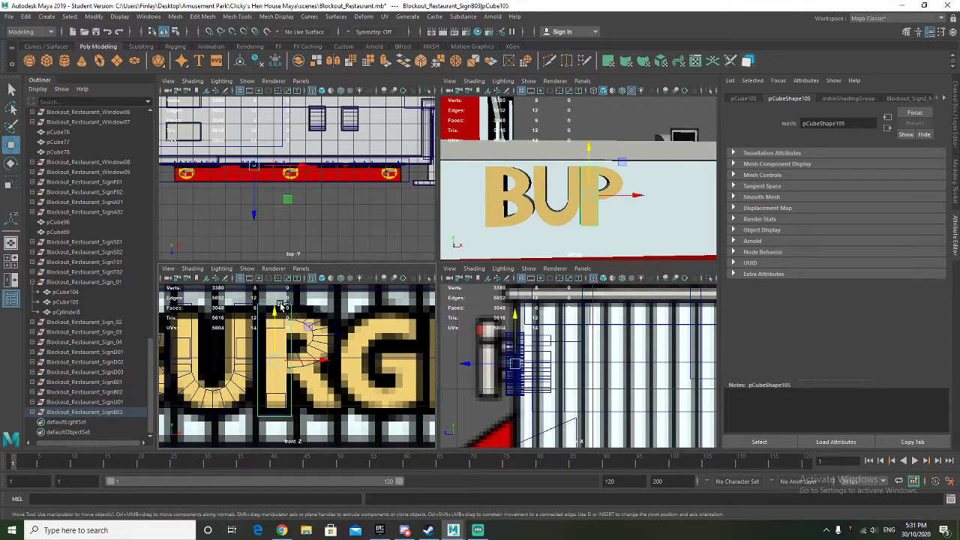
{"action": "key", "text": "ctrl+d"}
{"action": "key", "text": "r"}
{"action": "left_click_drag", "start_coordinate": [274, 317], "coordinate": [283, 359]}
{"action": "key", "text": "w"}
{"action": "key", "text": "r"}
{"action": "key", "text": "w"}
{"action": "left_click", "coordinate": [283, 350]}
{"action": "key", "text": "ctrl+z"}
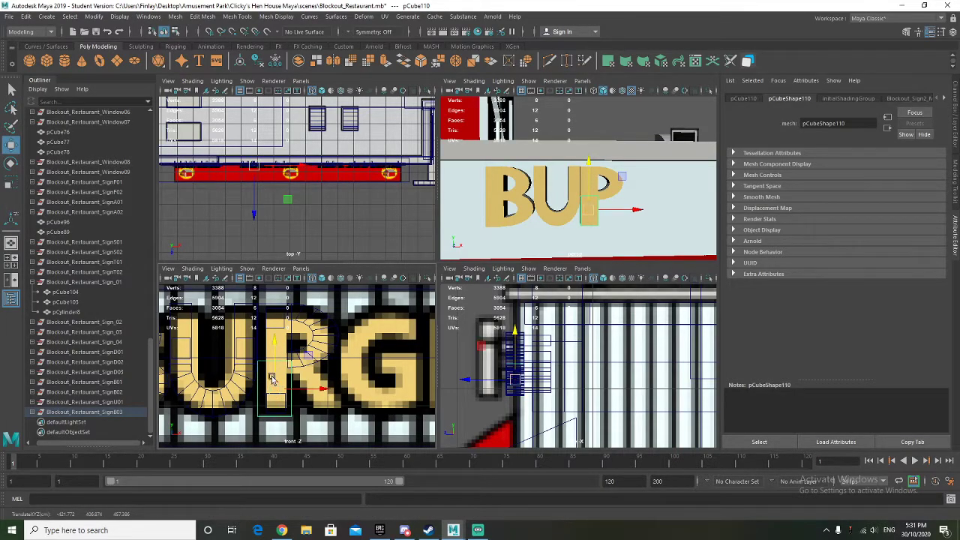
Step: Shift the shortened stem copy's bottom vertices sideways along the reference to form the R's diagonal leg
{"action": "right_click_drag", "start_coordinate": [268, 375], "coordinate": [231, 258]}
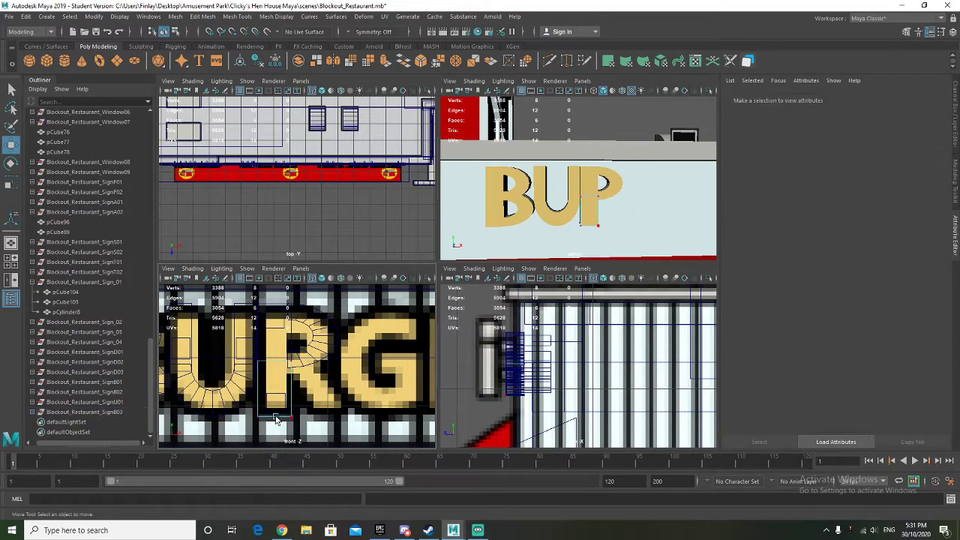
{"action": "left_click_drag", "start_coordinate": [296, 417], "coordinate": [381, 417]}
{"action": "left_click_drag", "start_coordinate": [592, 219], "coordinate": [579, 218], "text": "alt"}
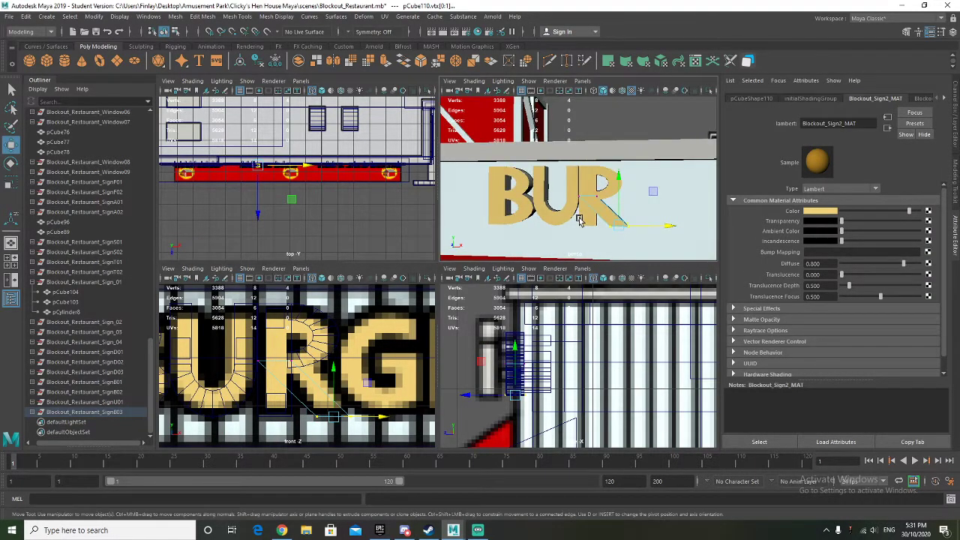
{"action": "scroll", "coordinate": [580, 218], "scroll_direction": "up", "scroll_amount": 5}
{"action": "middle_click_drag", "start_coordinate": [580, 217], "coordinate": [508, 182], "text": "alt"}
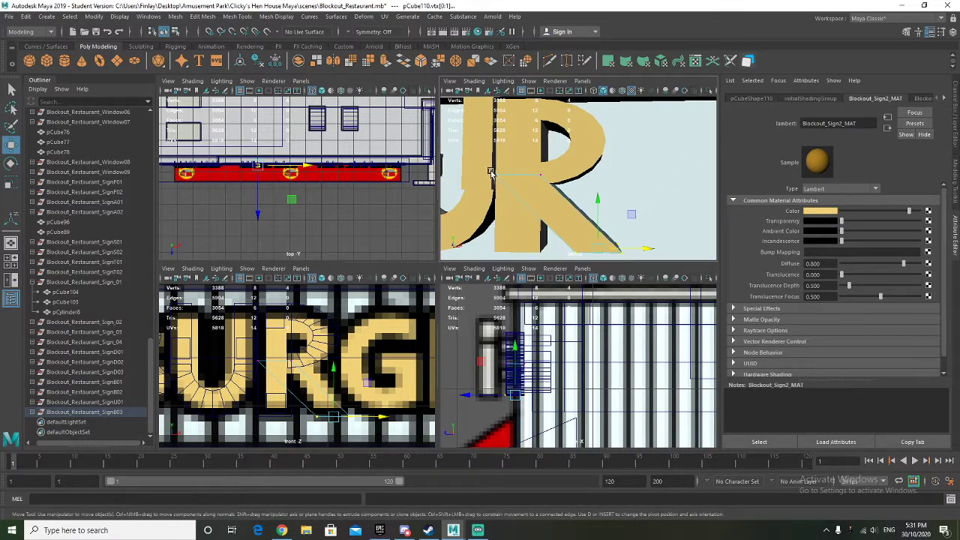
Step: Shift the top vertices of the R's diagonal leg inward so the leg follows the reference letter
{"action": "left_click_drag", "start_coordinate": [504, 181], "coordinate": [505, 183]}
{"action": "left_click_drag", "start_coordinate": [528, 196], "coordinate": [506, 190], "text": "alt"}
{"action": "key", "text": "ctrl+z"}
{"action": "left_click_drag", "start_coordinate": [249, 350], "coordinate": [317, 360]}
{"action": "key", "text": "ctrl+z"}
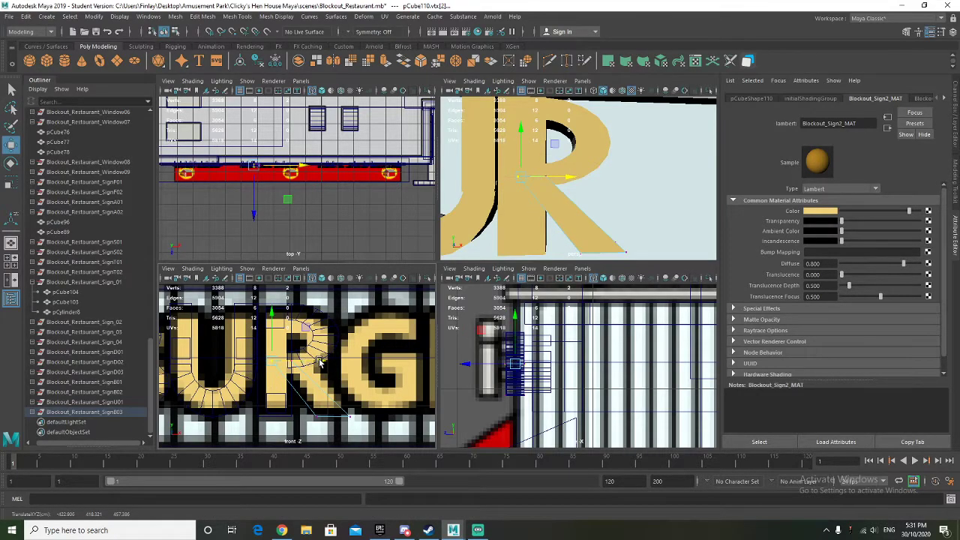
{"action": "left_click_drag", "start_coordinate": [245, 346], "coordinate": [338, 365]}
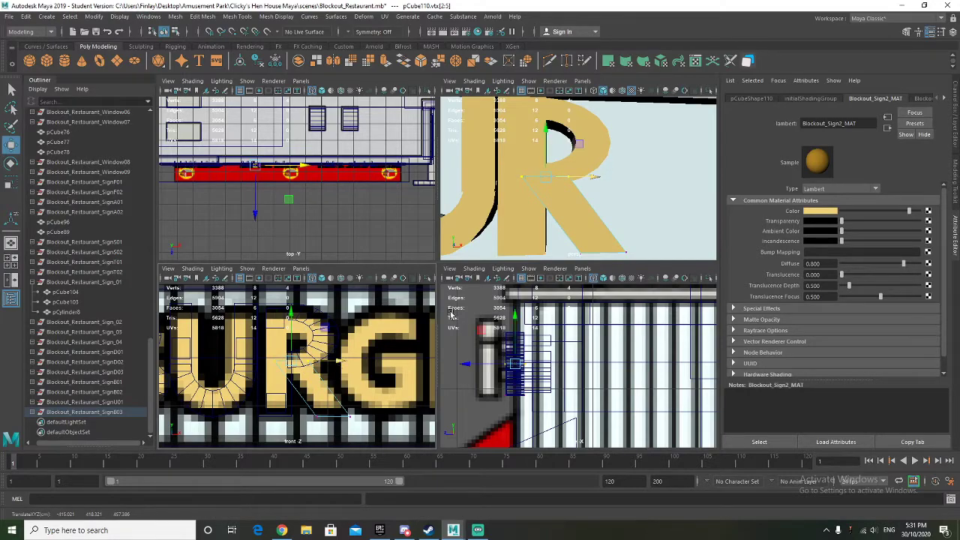
{"action": "scroll", "coordinate": [565, 221], "scroll_direction": "down", "scroll_amount": 6}
{"action": "scroll", "coordinate": [558, 221], "scroll_direction": "down", "scroll_amount": 5}
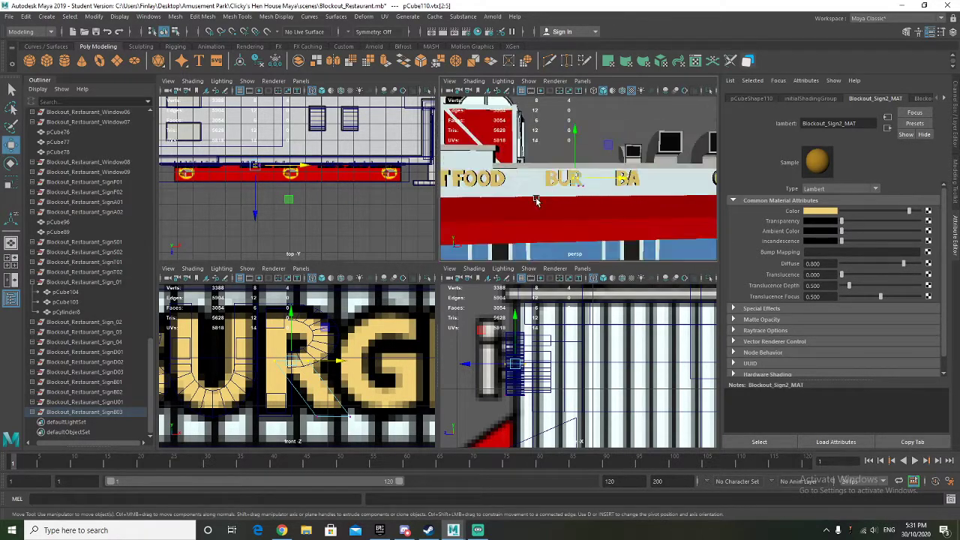
{"action": "left_click_drag", "start_coordinate": [536, 200], "coordinate": [532, 195], "text": "alt"}
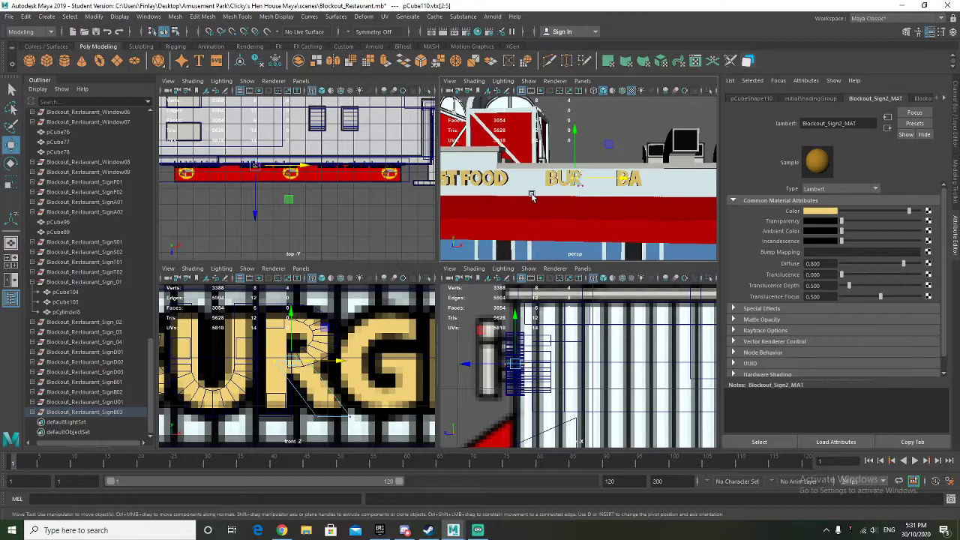
Step: Rename the R's group as Blockout_Restaurant_SignR01 and narrow it to an X scale of about 0.944
{"action": "scroll", "coordinate": [538, 196], "scroll_direction": "up", "scroll_amount": 4}
{"action": "scroll", "coordinate": [330, 360], "scroll_direction": "down", "scroll_amount": 5}
{"action": "middle_click_drag", "start_coordinate": [331, 360], "coordinate": [297, 357], "text": "alt"}
{"action": "left_click", "coordinate": [84, 411]}
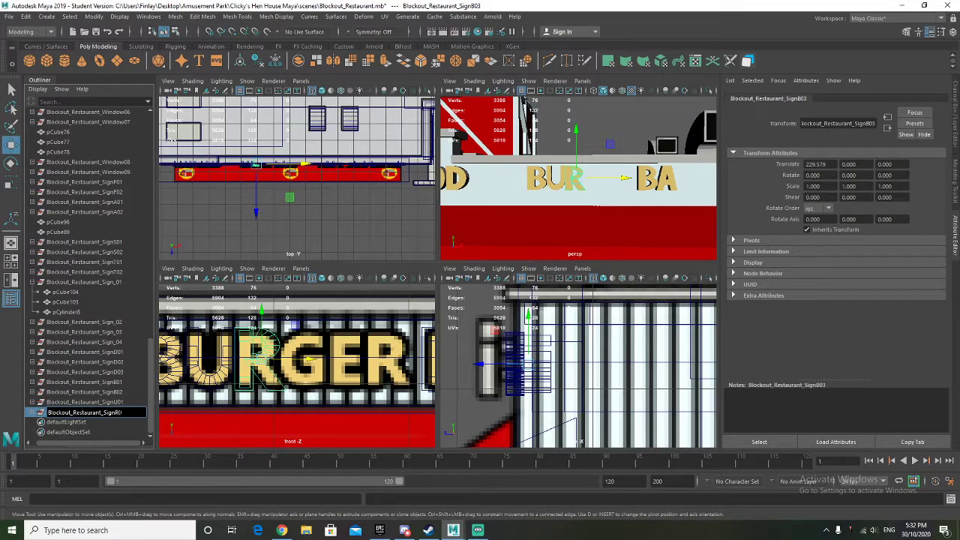
{"action": "key", "text": "Return"}
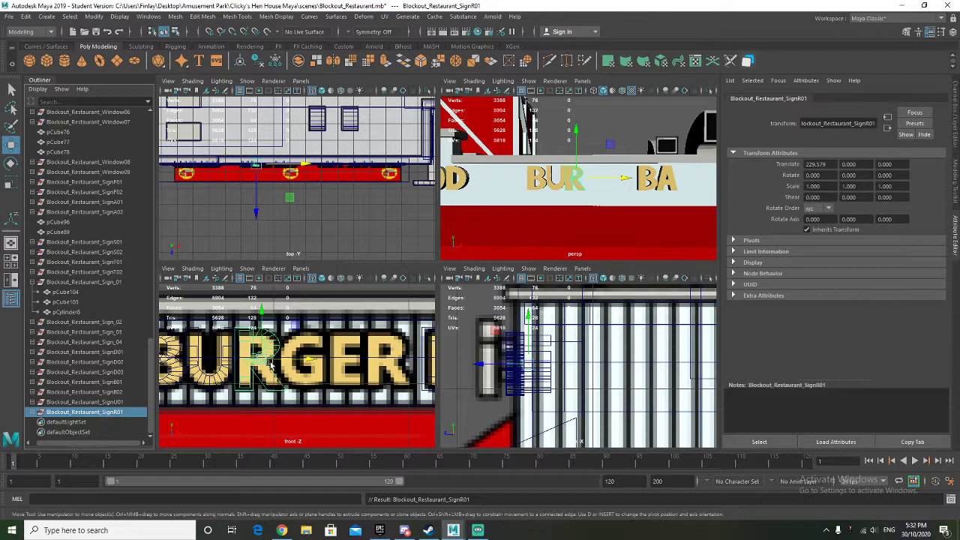
{"action": "key", "text": "r"}
{"action": "left_click_drag", "start_coordinate": [303, 360], "coordinate": [289, 361]}
{"action": "left_click_drag", "start_coordinate": [582, 194], "coordinate": [587, 196], "text": "alt"}
{"action": "key", "text": "w"}
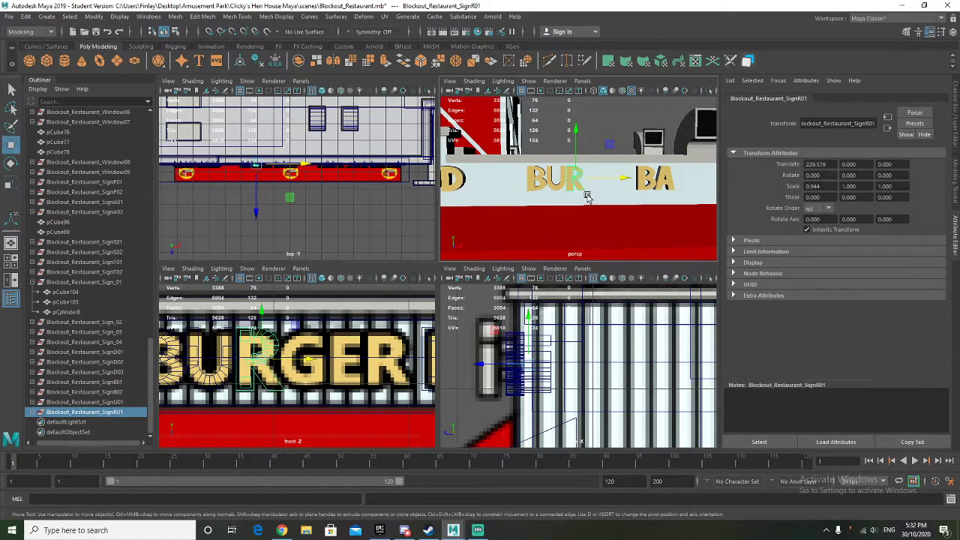
Step: Duplicate the R group and place the copy over BURGER's last letter at an X translate of about 325.182
{"action": "middle_click_drag", "start_coordinate": [583, 215], "coordinate": [546, 215], "text": "alt"}
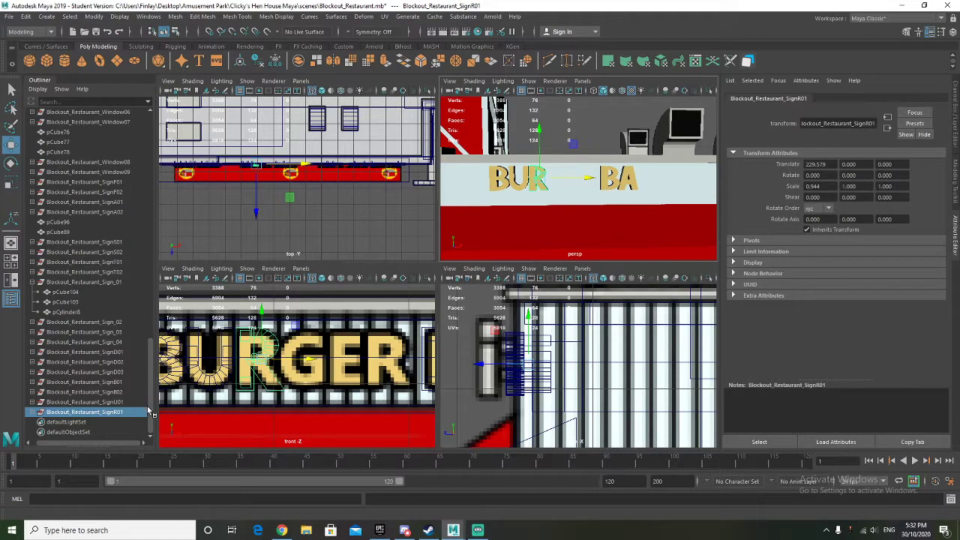
{"action": "key", "text": "ctrl+d"}
{"action": "left_click_drag", "start_coordinate": [290, 359], "coordinate": [418, 354]}
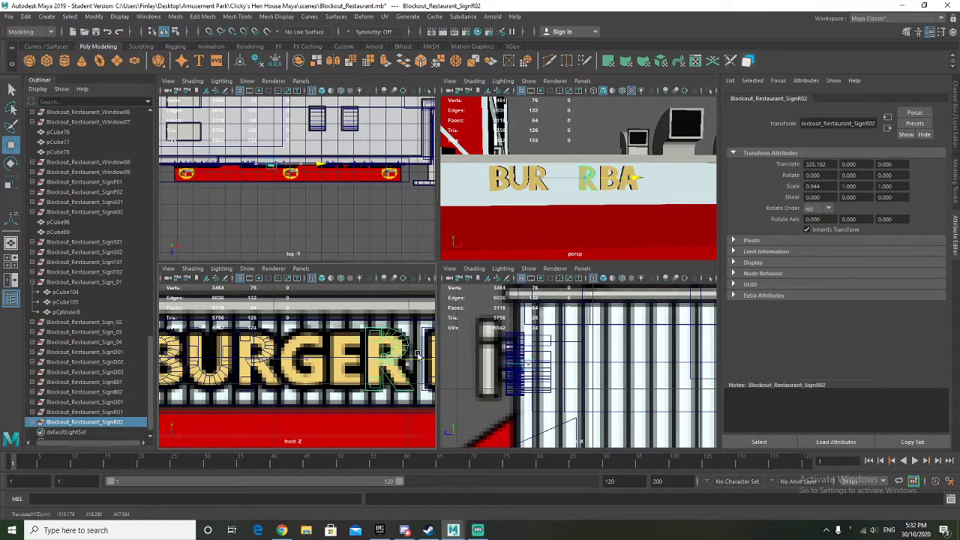
Step: Duplicate the R again and align the copy with the R of BARN at an X translate of about 439.064
{"action": "scroll", "coordinate": [416, 355], "scroll_direction": "down", "scroll_amount": 4}
{"action": "middle_click_drag", "start_coordinate": [392, 360], "coordinate": [274, 356], "text": "alt"}
{"action": "key", "text": "ctrl+d"}
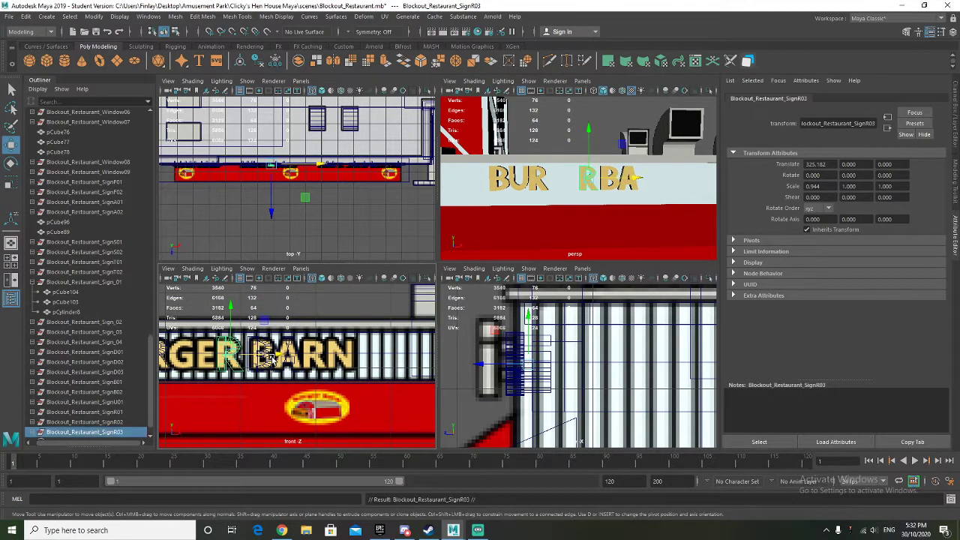
{"action": "left_click_drag", "start_coordinate": [264, 353], "coordinate": [348, 353]}
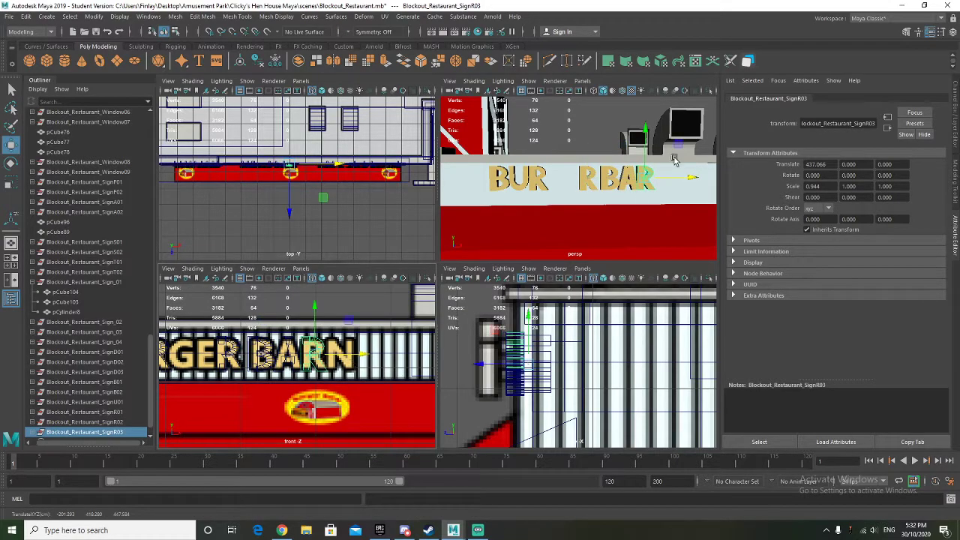
{"action": "scroll", "coordinate": [675, 159], "scroll_direction": "up", "scroll_amount": 5}
{"action": "middle_click_drag", "start_coordinate": [680, 186], "coordinate": [557, 195], "text": "alt"}
{"action": "left_click_drag", "start_coordinate": [341, 353], "coordinate": [347, 354]}
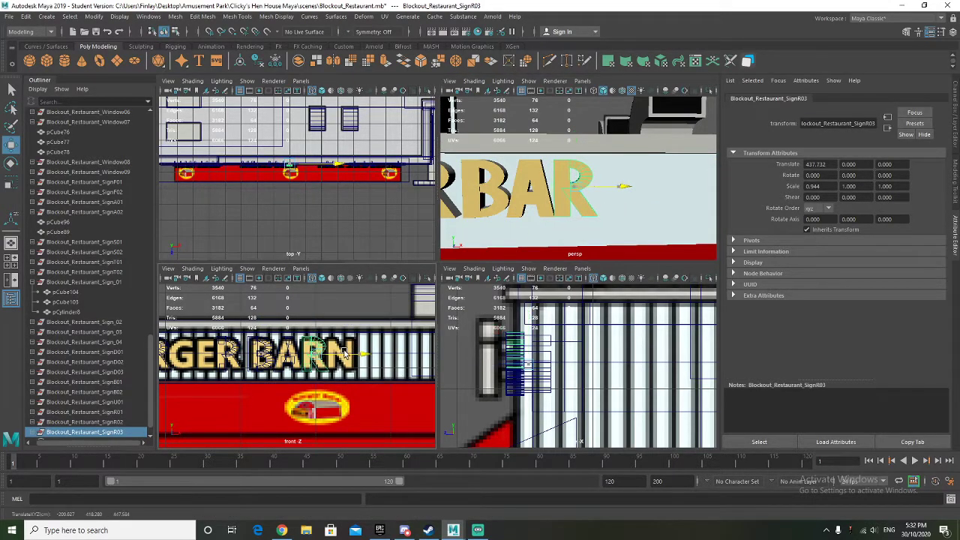
{"action": "scroll", "coordinate": [513, 198], "scroll_direction": "down", "scroll_amount": 5}
{"action": "left_click_drag", "start_coordinate": [495, 202], "coordinate": [515, 203], "text": "alt"}
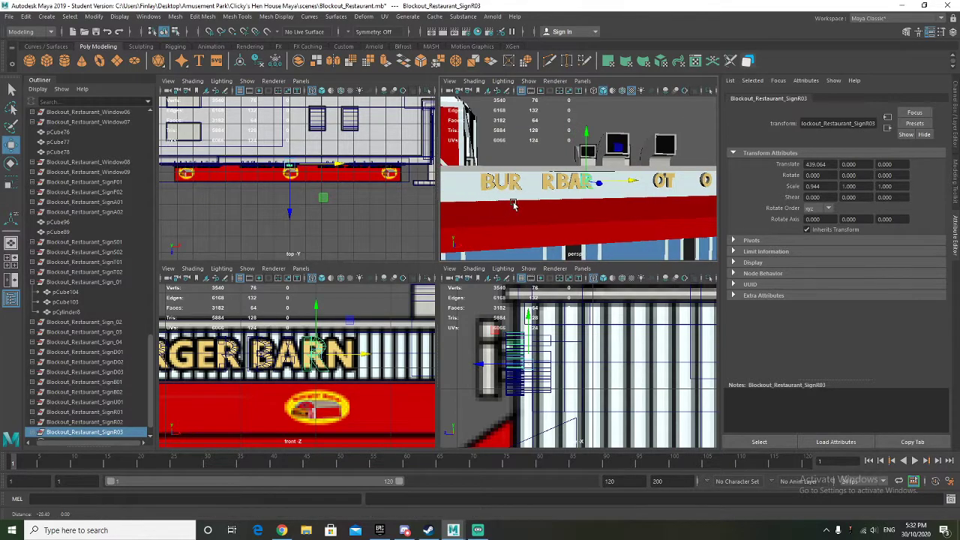
Step: Duplicate the BARN R and move the copy over the R of DRINKS, to an X translate of about 997.710
{"action": "scroll", "coordinate": [573, 188], "scroll_direction": "up", "scroll_amount": 2}
{"action": "left_click_drag", "start_coordinate": [574, 189], "coordinate": [490, 207], "text": "alt"}
{"action": "scroll", "coordinate": [551, 197], "scroll_direction": "down", "scroll_amount": 3}
{"action": "scroll", "coordinate": [340, 359], "scroll_direction": "down", "scroll_amount": 3}
{"action": "middle_click_drag", "start_coordinate": [342, 360], "coordinate": [238, 365], "text": "alt"}
{"action": "mouse_move", "coordinate": [301, 365]}
{"action": "middle_mouse_down", "text": "alt"}
{"action": "mouse_move", "coordinate": [265, 367]}
{"action": "mouse_move", "coordinate": [320, 368]}
{"action": "middle_mouse_up", "text": "alt"}
{"action": "key", "text": "ctrl+d"}
{"action": "left_click_drag", "start_coordinate": [185, 362], "coordinate": [450, 366]}
{"action": "middle_click_drag", "start_coordinate": [362, 376], "coordinate": [209, 374], "text": "alt"}
{"action": "left_click_drag", "start_coordinate": [286, 362], "coordinate": [306, 363]}
{"action": "scroll", "coordinate": [299, 364], "scroll_direction": "up", "scroll_amount": 3}
{"action": "middle_click_drag", "start_coordinate": [255, 366], "coordinate": [312, 382], "text": "alt"}
{"action": "scroll", "coordinate": [312, 366], "scroll_direction": "up", "scroll_amount": 2}
{"action": "scroll", "coordinate": [276, 381], "scroll_direction": "down", "scroll_amount": 3}
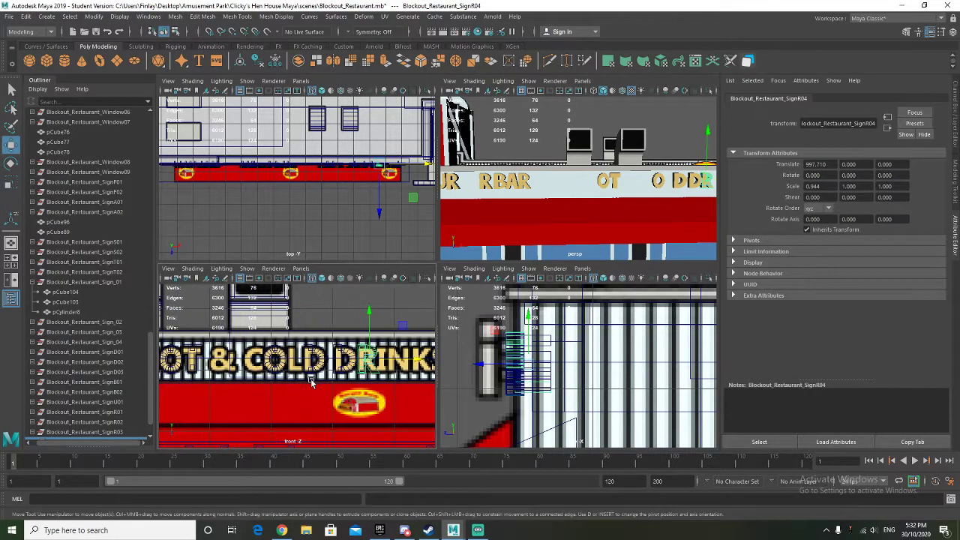
Step: Nudge the DRINKS R sideways to an X translate of about 999.445
{"action": "middle_click_drag", "start_coordinate": [398, 362], "coordinate": [331, 360], "text": "alt"}
{"action": "scroll", "coordinate": [377, 357], "scroll_direction": "up", "scroll_amount": 3}
{"action": "left_click_drag", "start_coordinate": [370, 354], "coordinate": [373, 356]}
{"action": "left_click_drag", "start_coordinate": [627, 198], "coordinate": [588, 204], "text": "alt"}
{"action": "scroll", "coordinate": [651, 197], "scroll_direction": "up", "scroll_amount": 5}
{"action": "middle_click_drag", "start_coordinate": [648, 198], "coordinate": [509, 196], "text": "alt"}
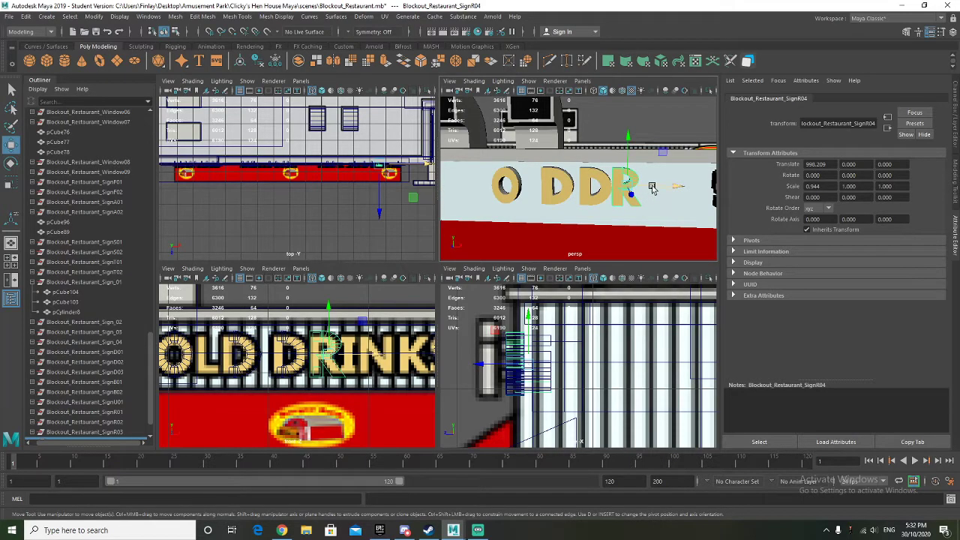
{"action": "left_click_drag", "start_coordinate": [651, 185], "coordinate": [653, 186]}
Step: Examine the raised sign letters along the restaurant front against the reference to find the ones still missing
{"action": "scroll", "coordinate": [220, 373], "scroll_direction": "down", "scroll_amount": 5}
{"action": "middle_click_drag", "start_coordinate": [228, 376], "coordinate": [320, 363], "text": "alt"}
{"action": "middle_click_drag", "start_coordinate": [228, 356], "coordinate": [285, 356], "text": "alt"}
{"action": "scroll", "coordinate": [557, 198], "scroll_direction": "down", "scroll_amount": 8}
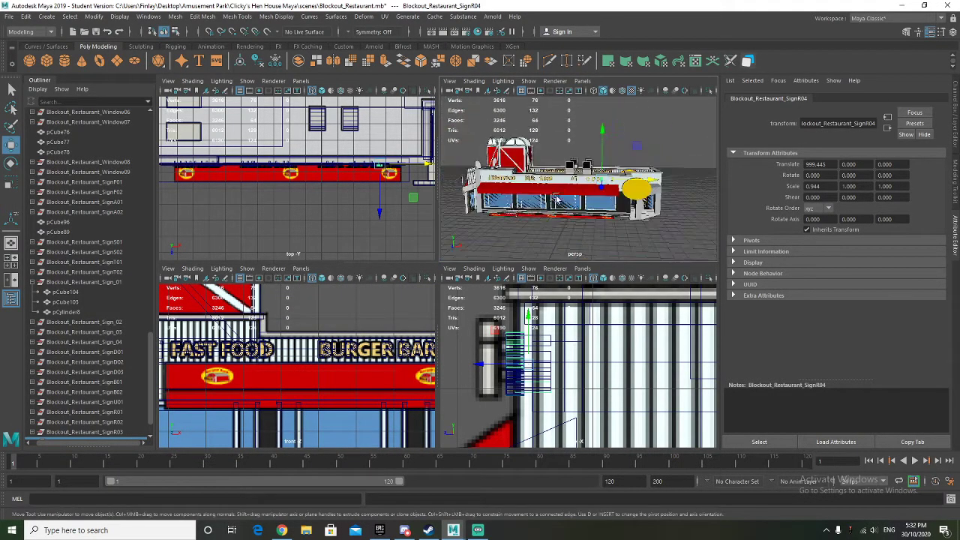
{"action": "left_click_drag", "start_coordinate": [557, 198], "coordinate": [521, 210], "text": "alt"}
{"action": "scroll", "coordinate": [517, 200], "scroll_direction": "up", "scroll_amount": 7}
{"action": "middle_click_drag", "start_coordinate": [516, 195], "coordinate": [614, 186], "text": "alt"}
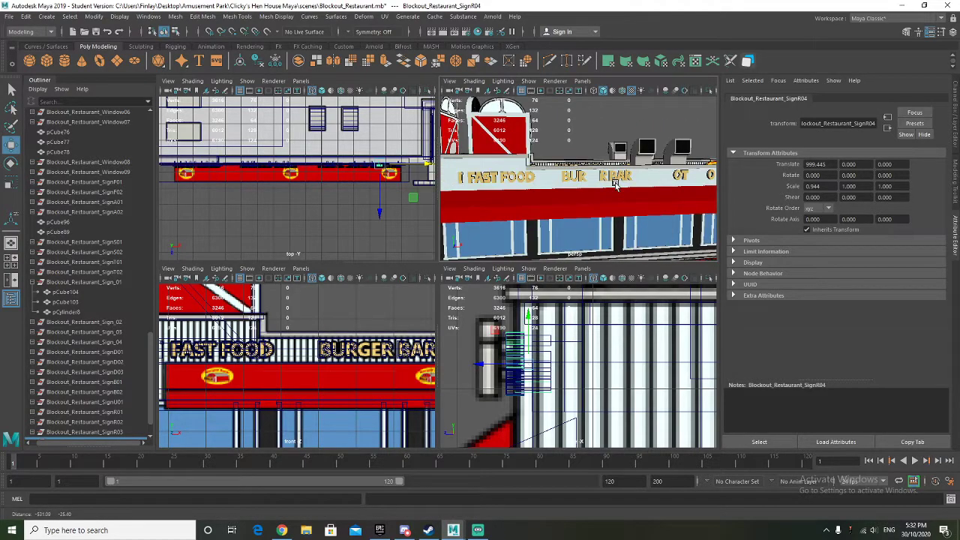
{"action": "left_click_drag", "start_coordinate": [615, 185], "coordinate": [606, 184], "text": "alt"}
{"action": "middle_click_drag", "start_coordinate": [607, 184], "coordinate": [543, 187], "text": "alt"}
{"action": "left_click_drag", "start_coordinate": [545, 191], "coordinate": [519, 192], "text": "alt"}
{"action": "middle_click_drag", "start_coordinate": [184, 358], "coordinate": [360, 364], "text": "alt"}
{"action": "middle_click_drag", "start_coordinate": [423, 371], "coordinate": [304, 357], "text": "alt"}
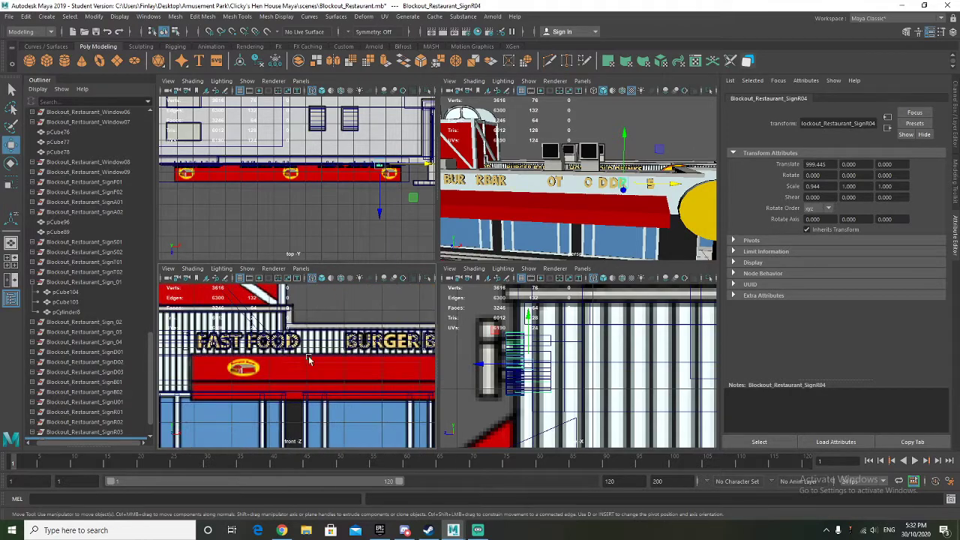
{"action": "middle_click_drag", "start_coordinate": [394, 360], "coordinate": [332, 360], "text": "alt"}
{"action": "scroll", "coordinate": [333, 351], "scroll_direction": "up", "scroll_amount": 5}
{"action": "middle_click_drag", "start_coordinate": [402, 313], "coordinate": [311, 356], "text": "alt"}
{"action": "scroll", "coordinate": [319, 351], "scroll_direction": "up", "scroll_amount": 4}
{"action": "scroll", "coordinate": [310, 355], "scroll_direction": "down", "scroll_amount": 2}
{"action": "middle_click_drag", "start_coordinate": [249, 371], "coordinate": [313, 373], "text": "alt"}
{"action": "scroll", "coordinate": [101, 379], "scroll_direction": "down", "scroll_amount": 1}
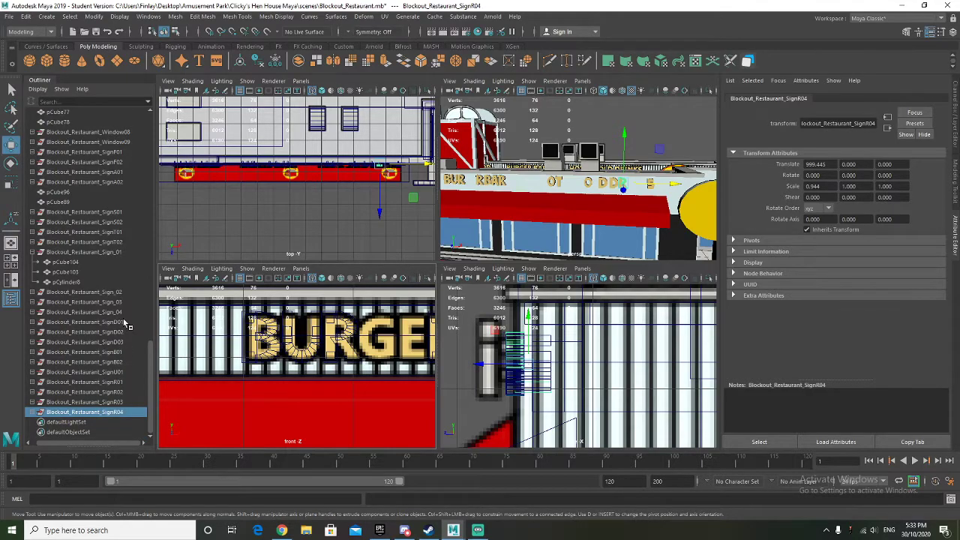
{"action": "left_click", "coordinate": [82, 322]}
{"action": "key", "text": "ctrl+d"}
{"action": "right_click_drag", "start_coordinate": [240, 356], "coordinate": [197, 354], "text": "alt"}
{"action": "left_click_drag", "start_coordinate": [307, 360], "coordinate": [364, 361]}
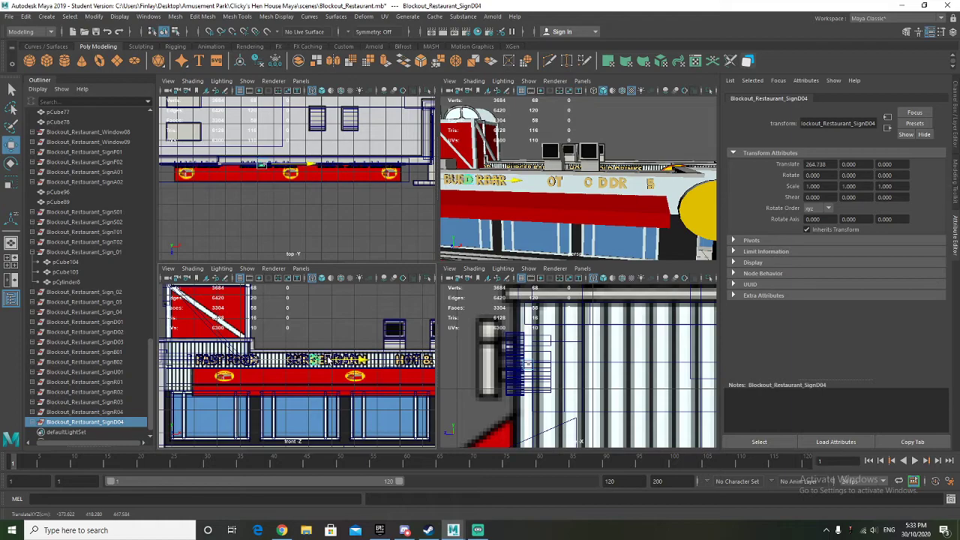
{"action": "scroll", "coordinate": [326, 366], "scroll_direction": "up", "scroll_amount": 6}
{"action": "middle_click_drag", "start_coordinate": [338, 367], "coordinate": [265, 367], "text": "alt"}
{"action": "right_click_drag", "start_coordinate": [265, 368], "coordinate": [310, 359], "text": "alt"}
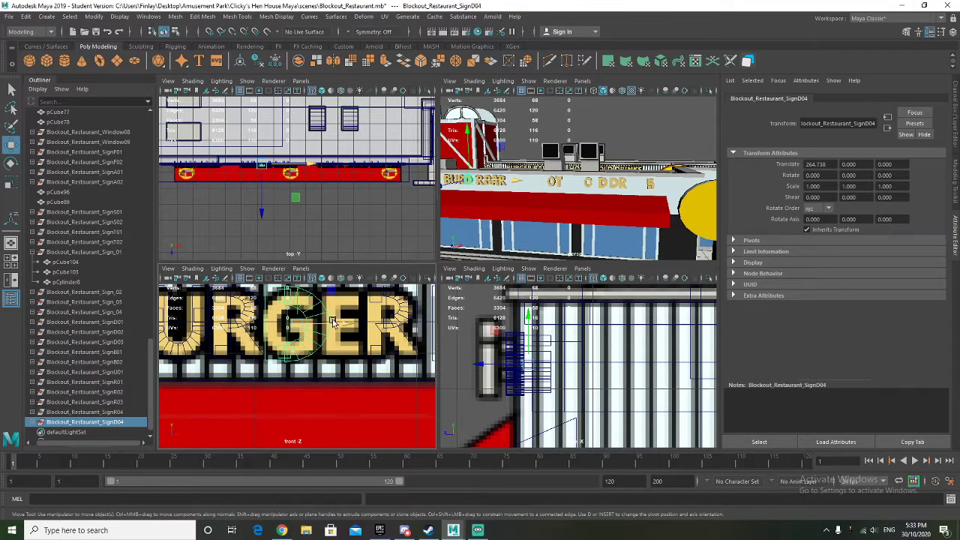
{"action": "left_click_drag", "start_coordinate": [333, 322], "coordinate": [331, 322]}
{"action": "middle_click_drag", "start_coordinate": [308, 324], "coordinate": [308, 340], "text": "alt"}
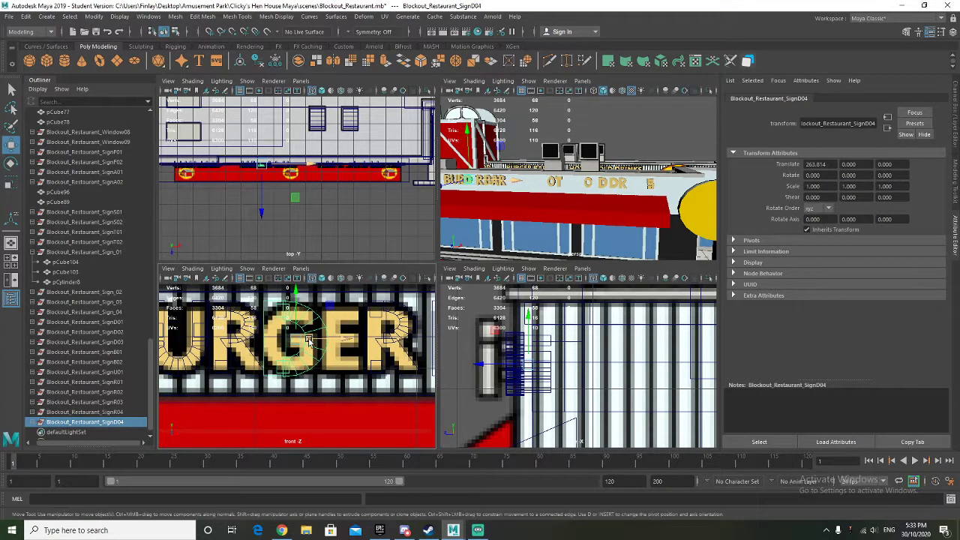
{"action": "key", "text": "Delete"}
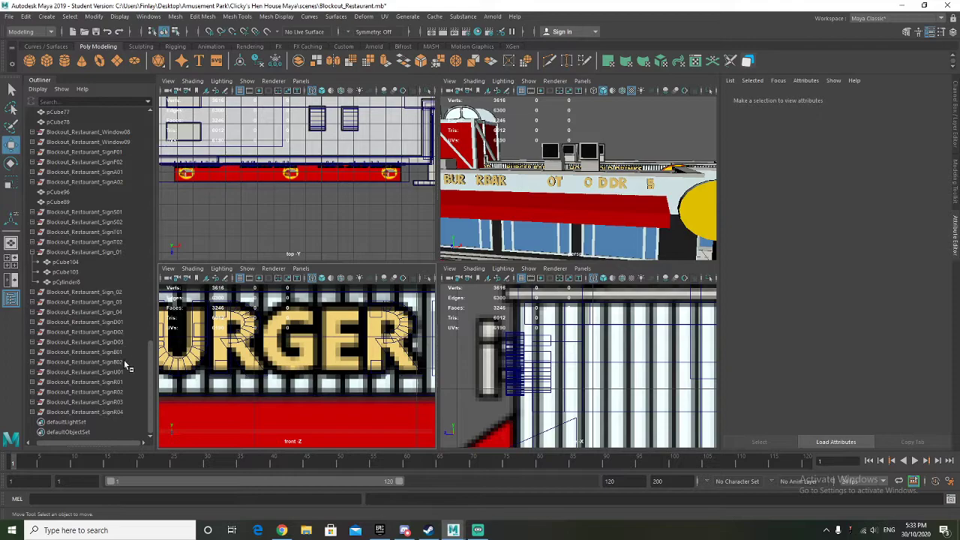
Step: Duplicate the Blockout_Restaurant_Sign_01 O group and place the copy over BURGER's G at an X translate of about 337.538
{"action": "scroll", "coordinate": [200, 368], "scroll_direction": "down", "scroll_amount": 5}
{"action": "middle_click_drag", "start_coordinate": [200, 367], "coordinate": [427, 373], "text": "alt"}
{"action": "left_click", "coordinate": [331, 360]}
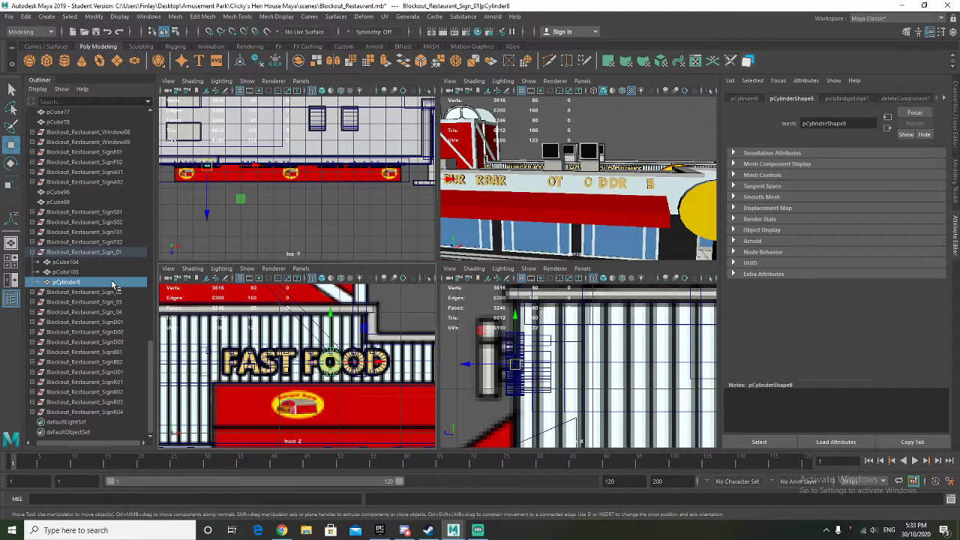
{"action": "left_click", "coordinate": [107, 254]}
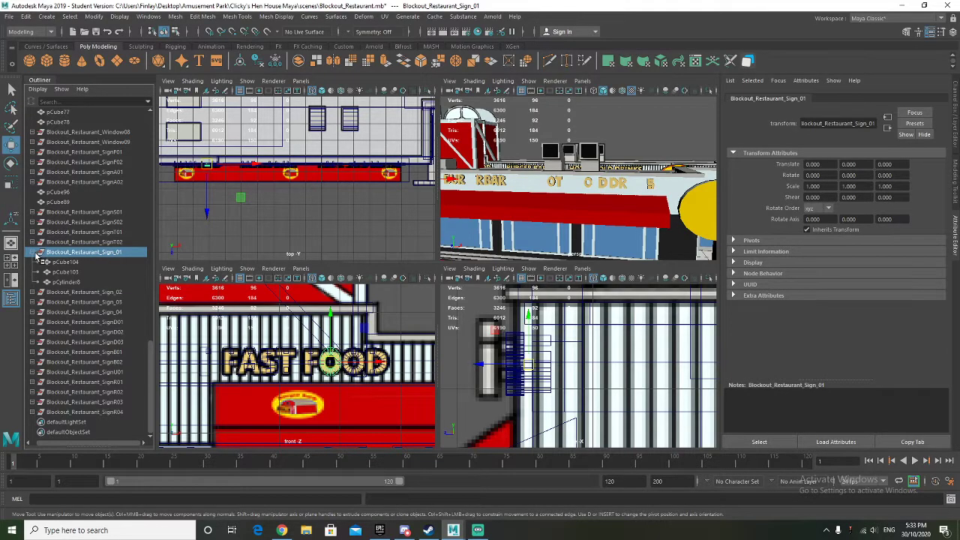
{"action": "left_click", "coordinate": [36, 253]}
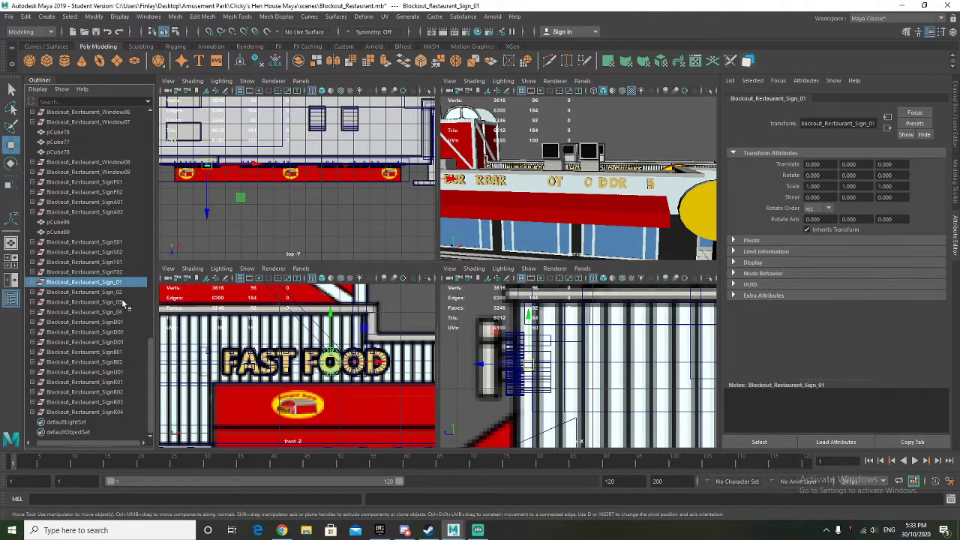
{"action": "key", "text": "ctrl+d"}
{"action": "middle_click_drag", "start_coordinate": [334, 350], "coordinate": [182, 340], "text": "alt"}
{"action": "left_click_drag", "start_coordinate": [230, 353], "coordinate": [427, 357]}
{"action": "scroll", "coordinate": [380, 368], "scroll_direction": "up", "scroll_amount": 5}
{"action": "middle_click_drag", "start_coordinate": [380, 368], "coordinate": [191, 361], "text": "alt"}
{"action": "scroll", "coordinate": [343, 312], "scroll_direction": "up", "scroll_amount": 2}
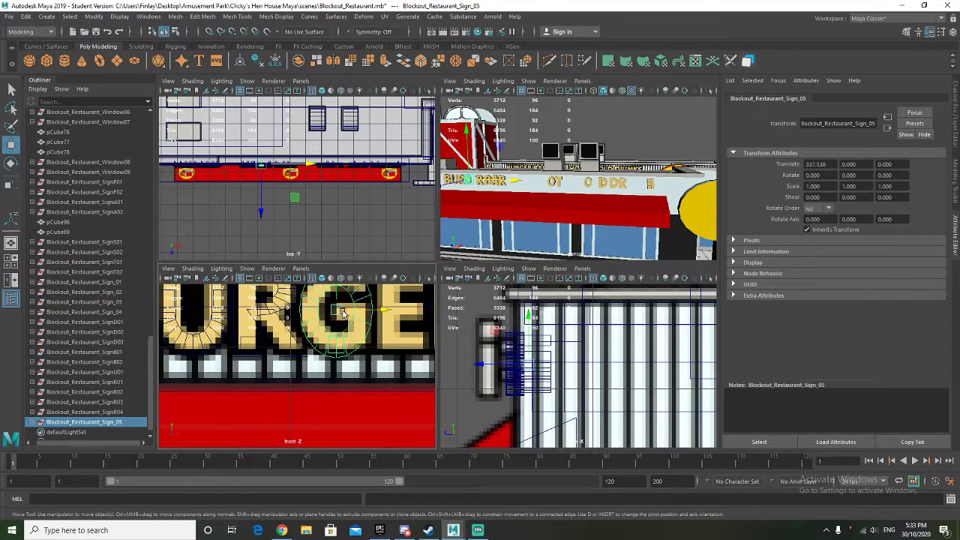
{"action": "scroll", "coordinate": [343, 314], "scroll_direction": "down", "scroll_amount": 1}
{"action": "scroll", "coordinate": [347, 373], "scroll_direction": "up", "scroll_amount": 3}
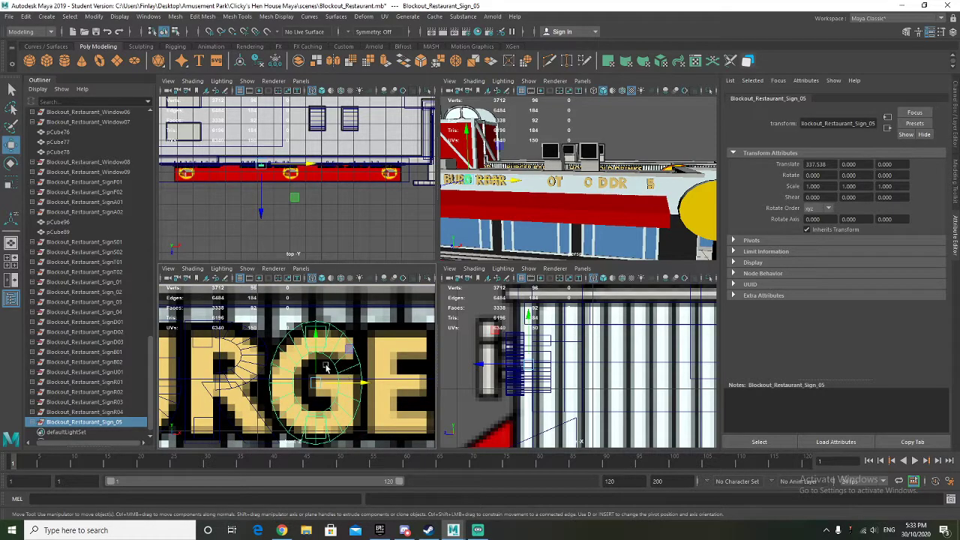
{"action": "right_click", "coordinate": [334, 362]}
{"action": "left_click", "coordinate": [333, 354]}
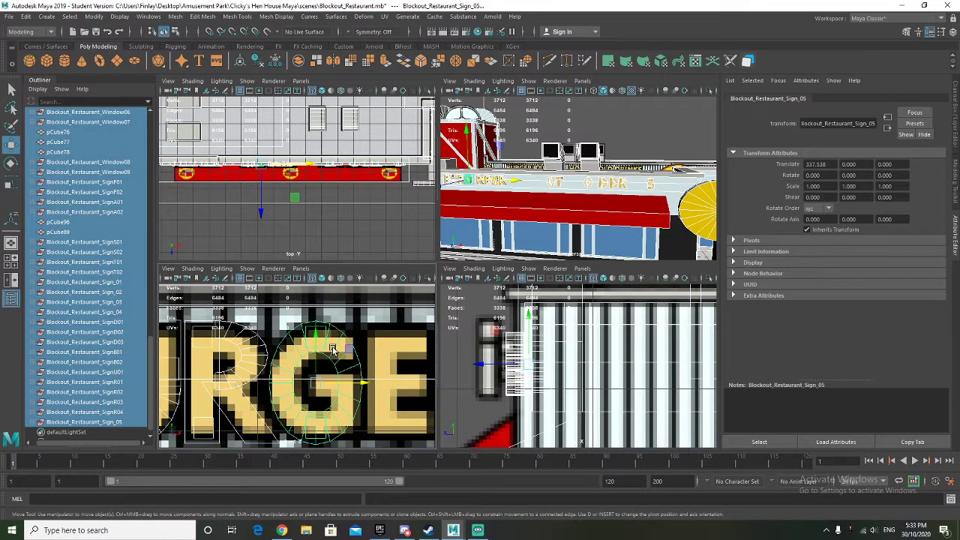
{"action": "right_click_drag", "start_coordinate": [332, 348], "coordinate": [366, 236]}
{"action": "left_click", "coordinate": [362, 310]}
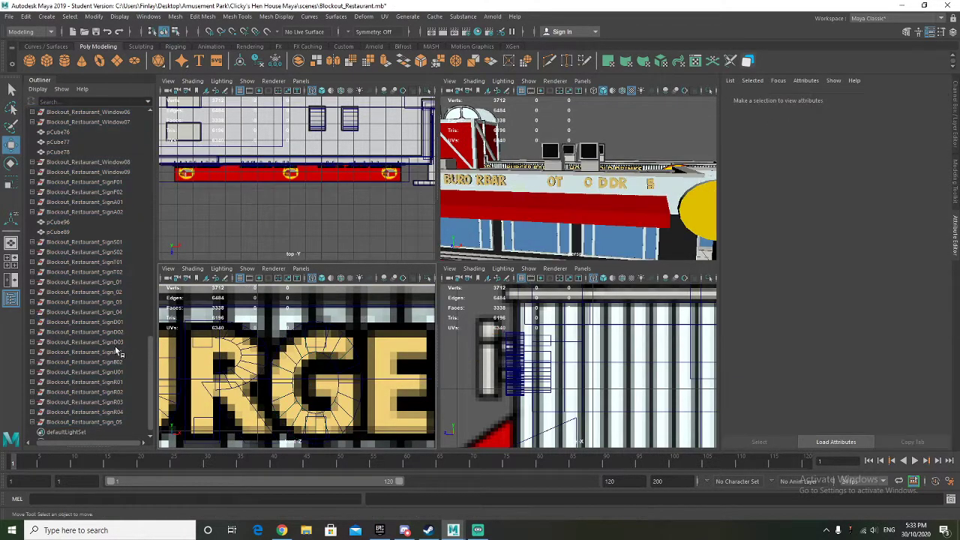
Step: Expand the Blockout_Restaurant_Sign_05 group, select its ring-shaped cylinder pCylinder8 and switch it to face selection
{"action": "scroll", "coordinate": [116, 351], "scroll_direction": "down", "scroll_amount": 1}
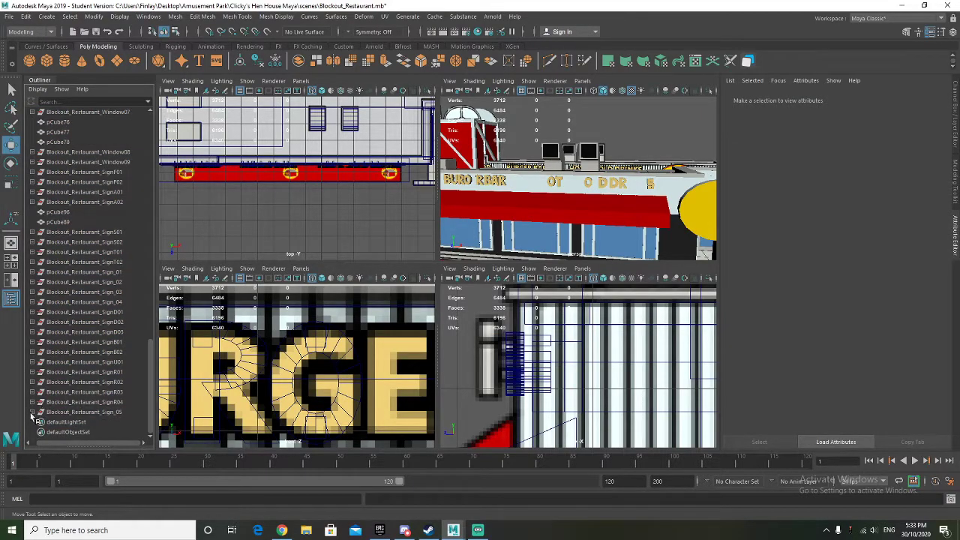
{"action": "left_click", "coordinate": [32, 412]}
{"action": "left_click", "coordinate": [73, 393]}
{"action": "left_click", "coordinate": [80, 403]}
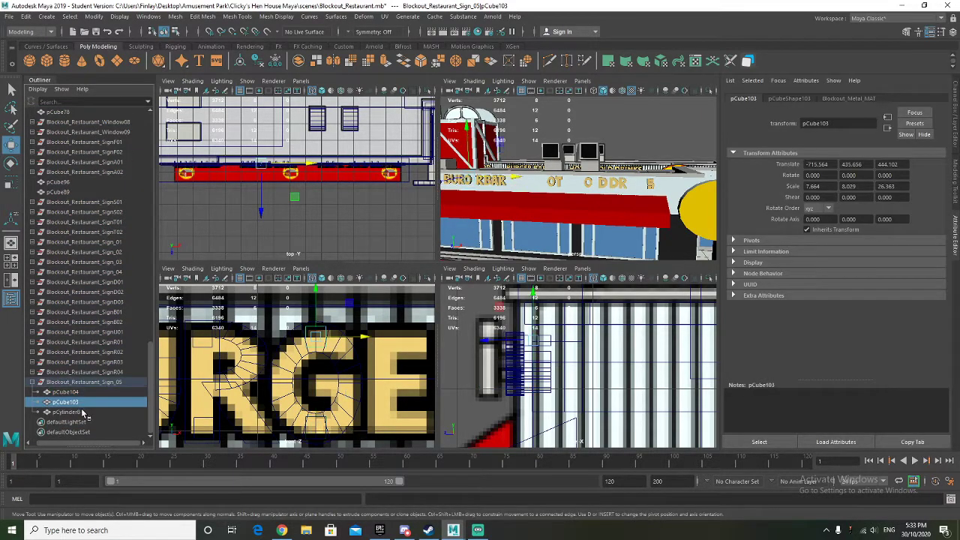
{"action": "left_click", "coordinate": [86, 413]}
{"action": "right_click_drag", "start_coordinate": [293, 336], "coordinate": [290, 285]}
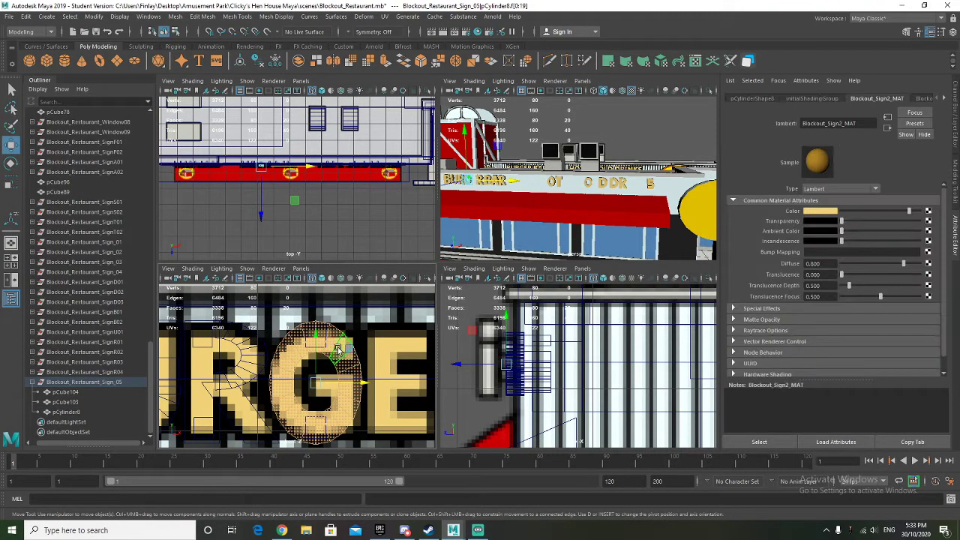
Step: Delete the ring's faces across the gap between the G's upper arm and its crossbar, matching the front-view reference
{"action": "left_click", "coordinate": [363, 345]}
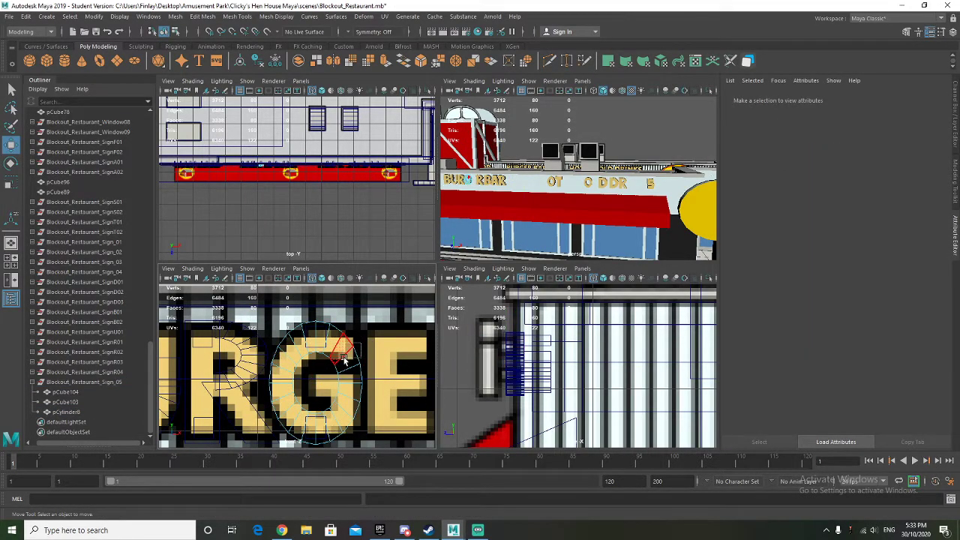
{"action": "left_click", "coordinate": [344, 359]}
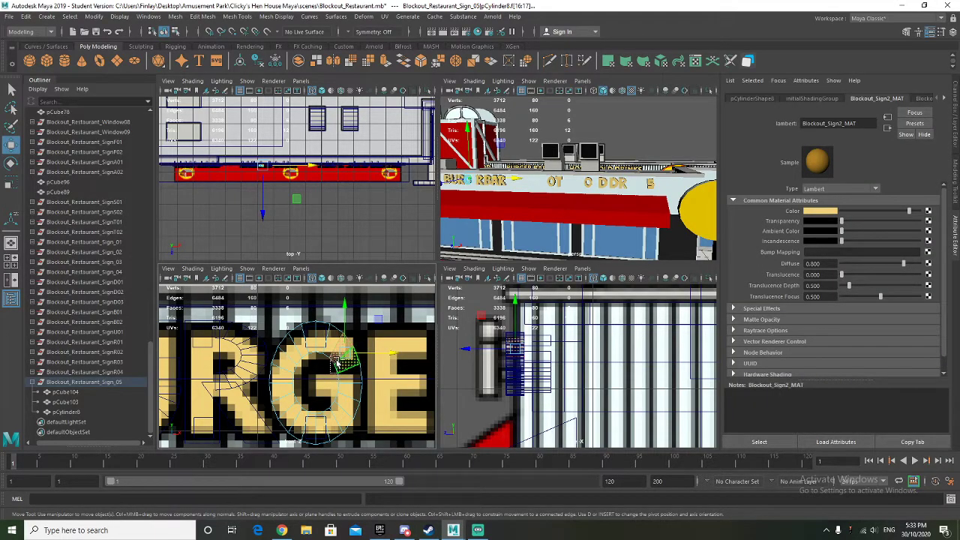
{"action": "left_click", "coordinate": [337, 360]}
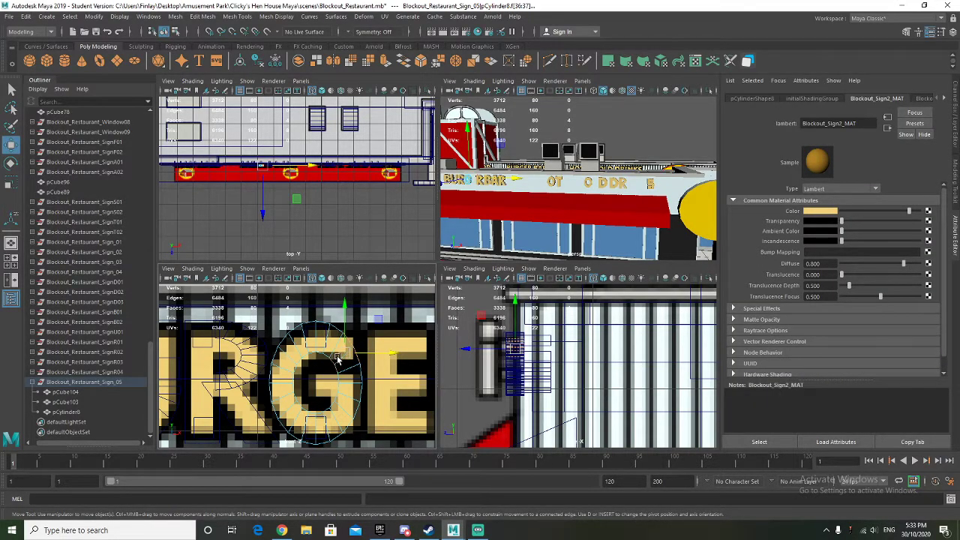
{"action": "left_click", "coordinate": [369, 333]}
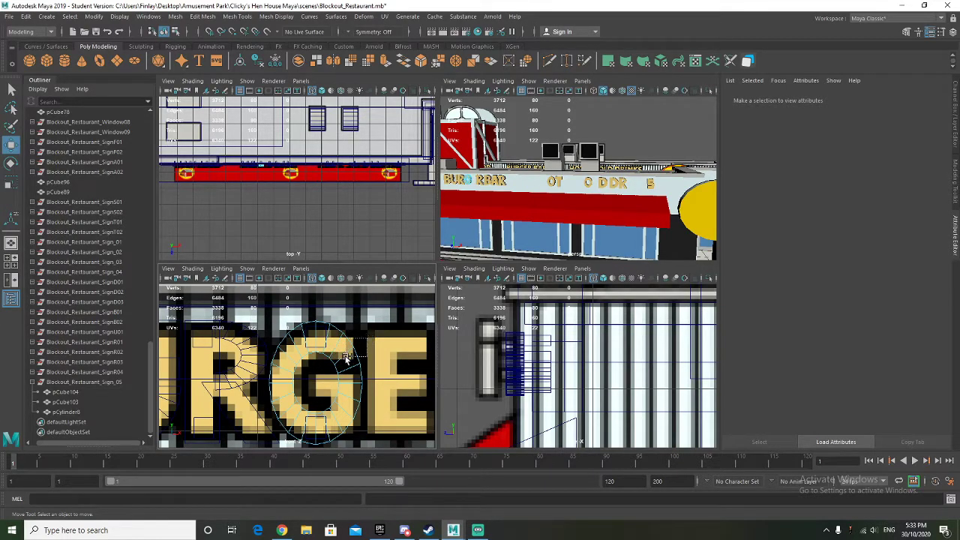
{"action": "left_click", "coordinate": [346, 358]}
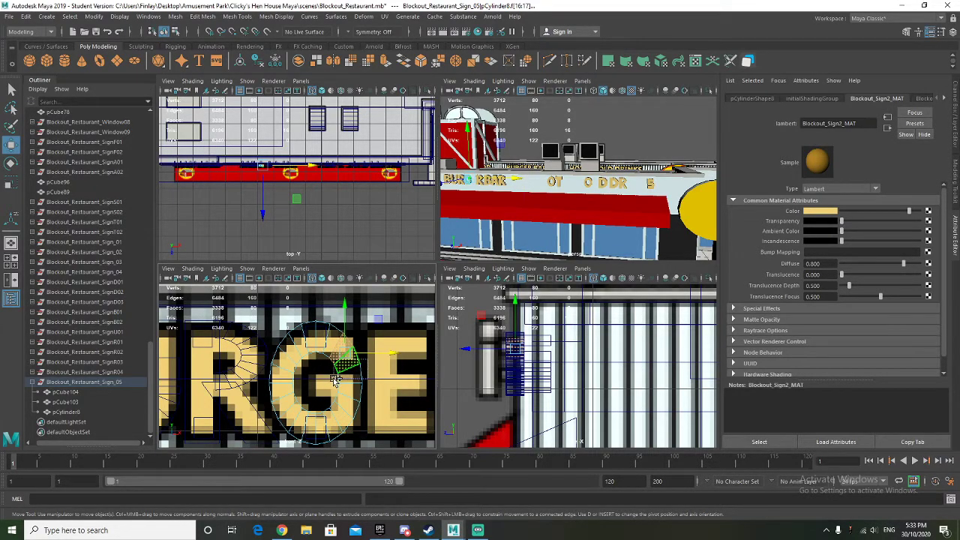
{"action": "left_click_drag", "start_coordinate": [334, 378], "coordinate": [332, 380], "text": "ctrl+shift"}
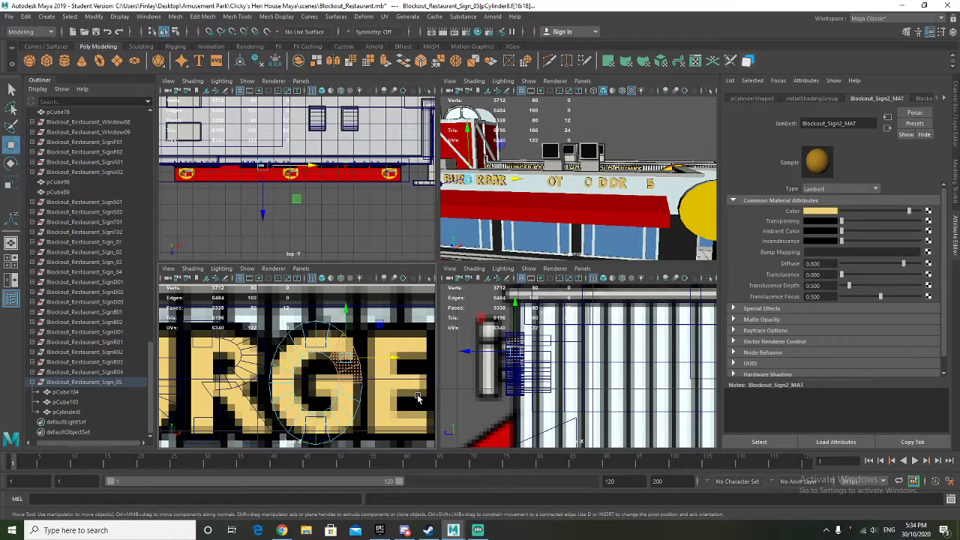
{"action": "left_click", "coordinate": [418, 398]}
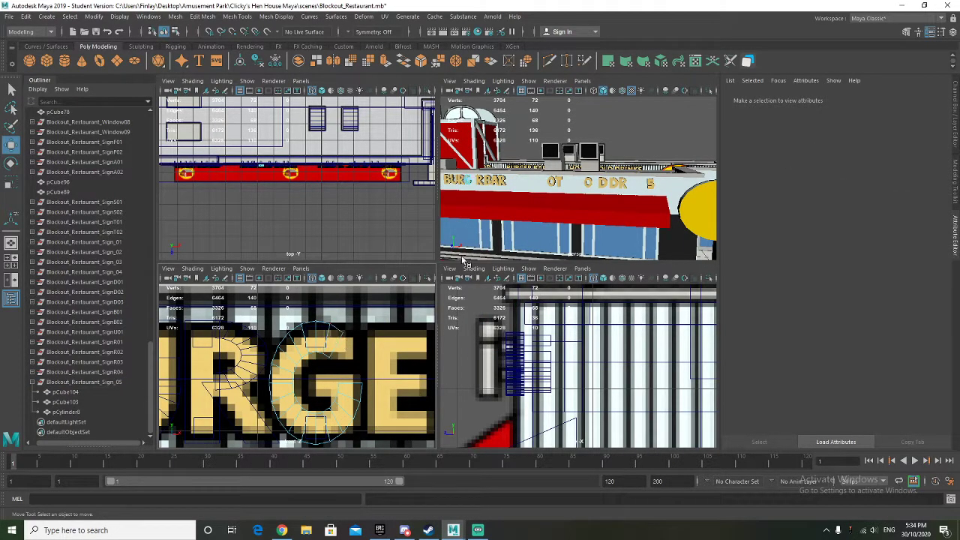
Step: Close the open upper end of the G's ring by bridging its opposite front and back edges with 0 divisions
{"action": "scroll", "coordinate": [489, 194], "scroll_direction": "up", "scroll_amount": 3}
{"action": "scroll", "coordinate": [495, 199], "scroll_direction": "down", "scroll_amount": 6}
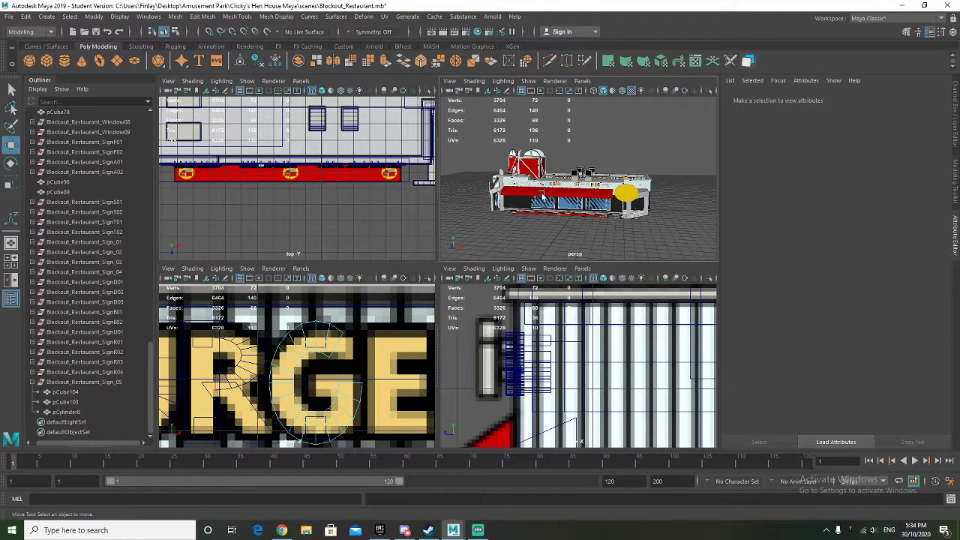
{"action": "scroll", "coordinate": [525, 201], "scroll_direction": "up", "scroll_amount": 5}
{"action": "right_click_drag", "start_coordinate": [494, 200], "coordinate": [520, 183]}
{"action": "key", "text": "f"}
{"action": "left_click_drag", "start_coordinate": [568, 213], "coordinate": [531, 218], "text": "alt"}
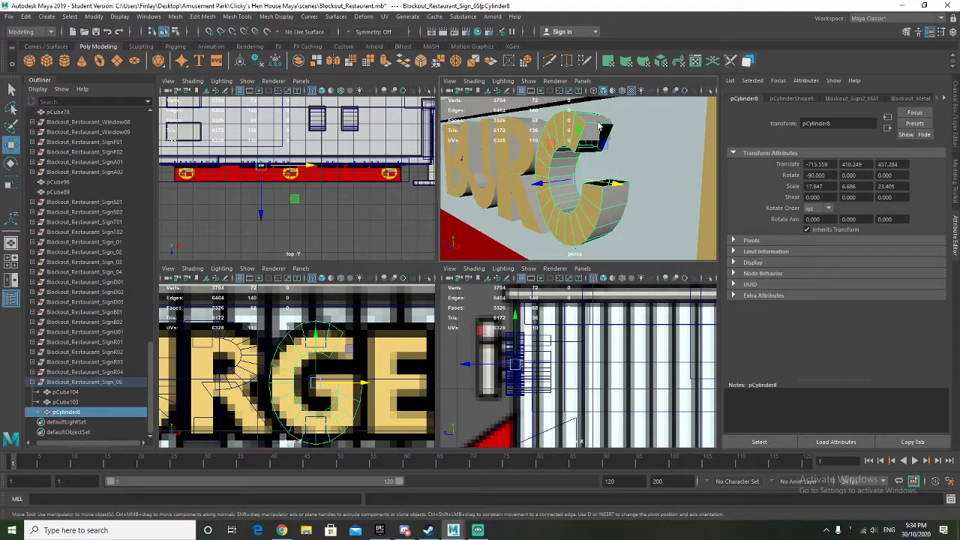
{"action": "right_click_drag", "start_coordinate": [599, 124], "coordinate": [599, 102]}
{"action": "left_click", "coordinate": [590, 151]}
{"action": "left_click", "coordinate": [599, 125], "text": "shift"}
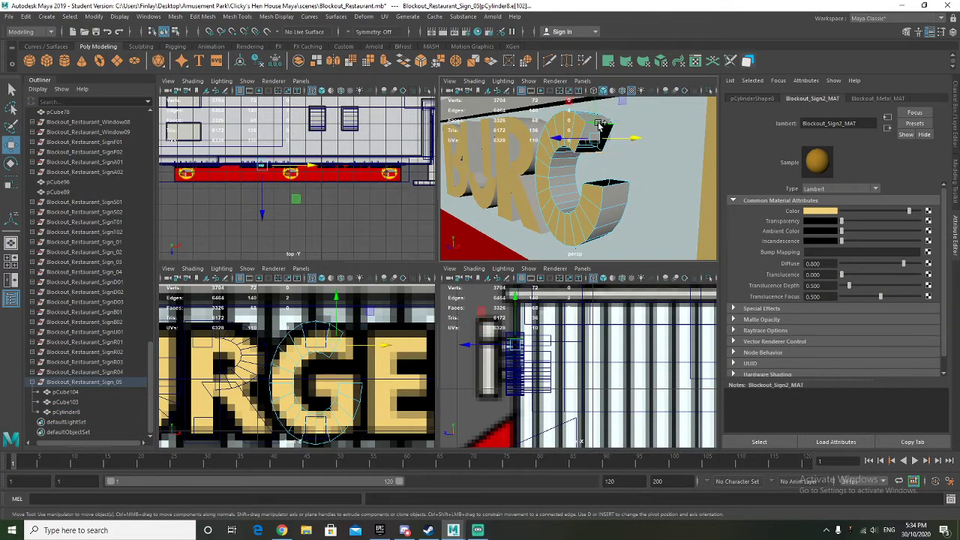
{"action": "left_click", "coordinate": [409, 62]}
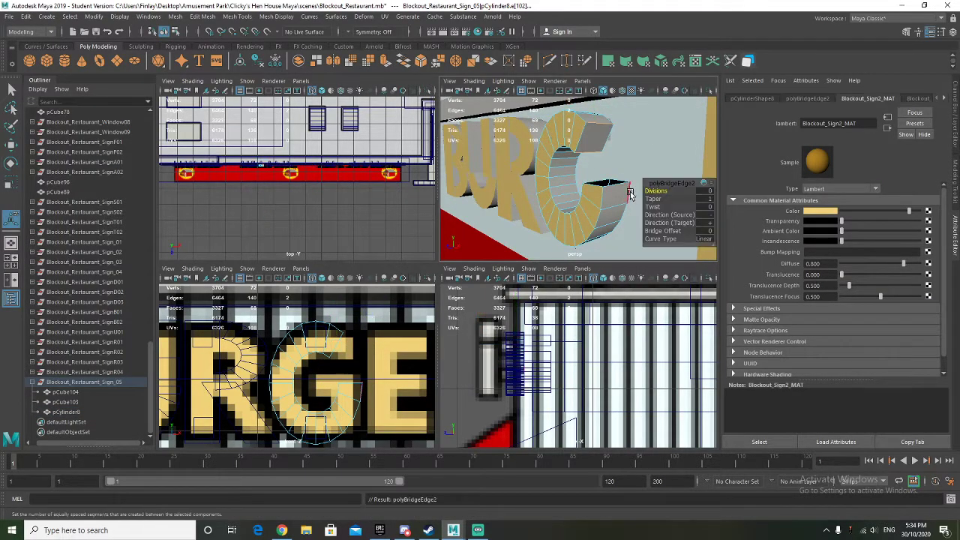
Step: Bridge the two open edges on top of the G's lower end to cap the gap, and return to object selection
{"action": "left_click", "coordinate": [605, 183]}
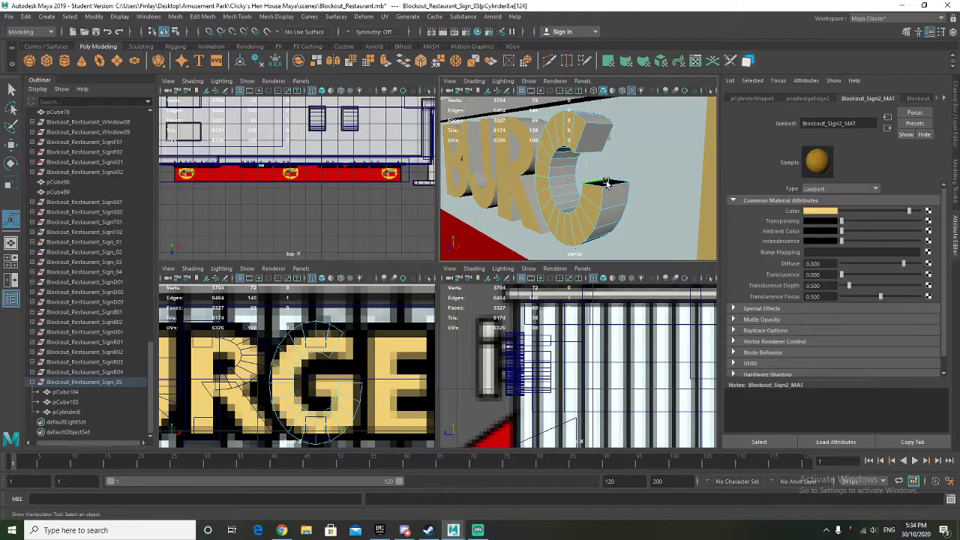
{"action": "left_click", "coordinate": [611, 182], "text": "shift"}
{"action": "left_click", "coordinate": [409, 64]}
{"action": "left_click", "coordinate": [537, 165]}
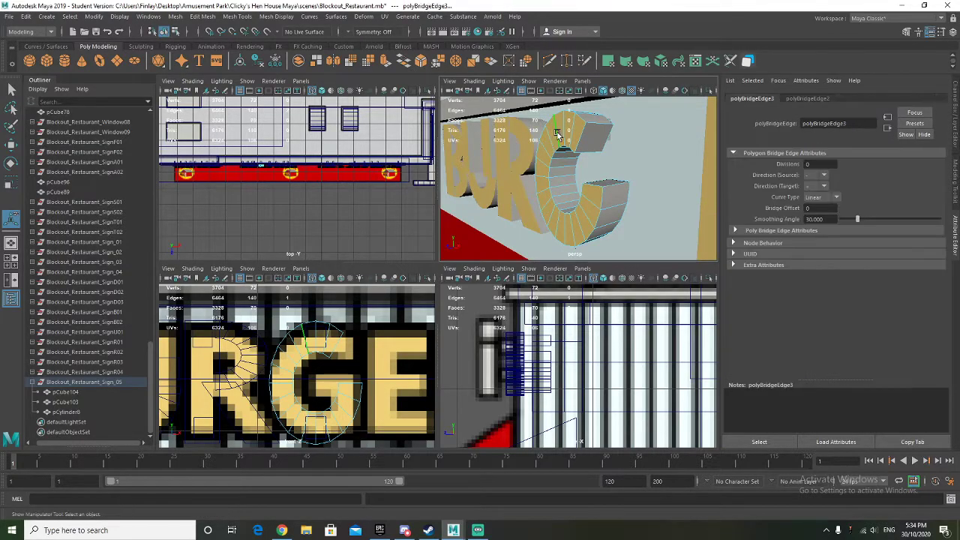
{"action": "right_click_drag", "start_coordinate": [540, 168], "coordinate": [572, 157], "text": "alt"}
{"action": "left_click_drag", "start_coordinate": [556, 181], "coordinate": [589, 180], "text": "alt"}
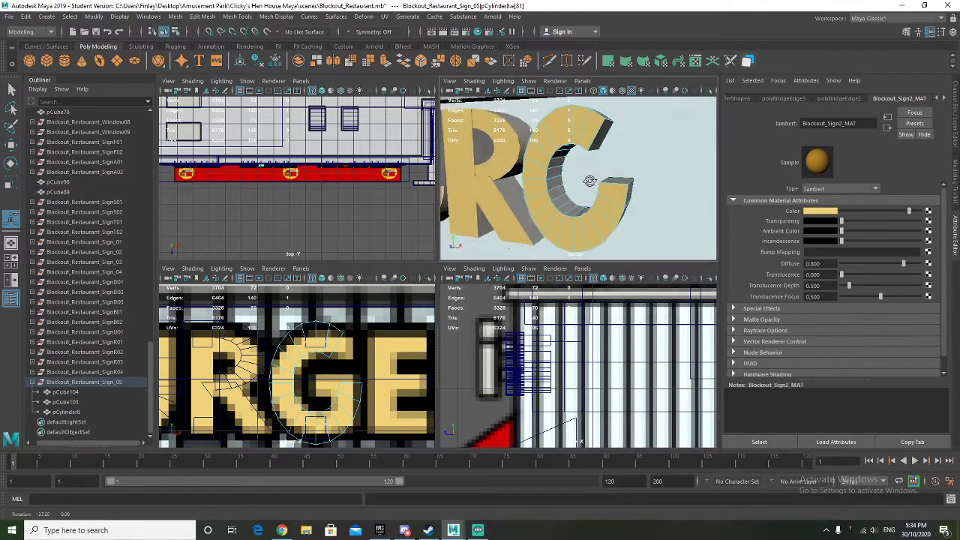
{"action": "right_click_drag", "start_coordinate": [568, 124], "coordinate": [610, 112]}
{"action": "right_click_drag", "start_coordinate": [599, 180], "coordinate": [544, 215], "text": "alt"}
{"action": "left_click_drag", "start_coordinate": [544, 214], "coordinate": [564, 208], "text": "alt"}
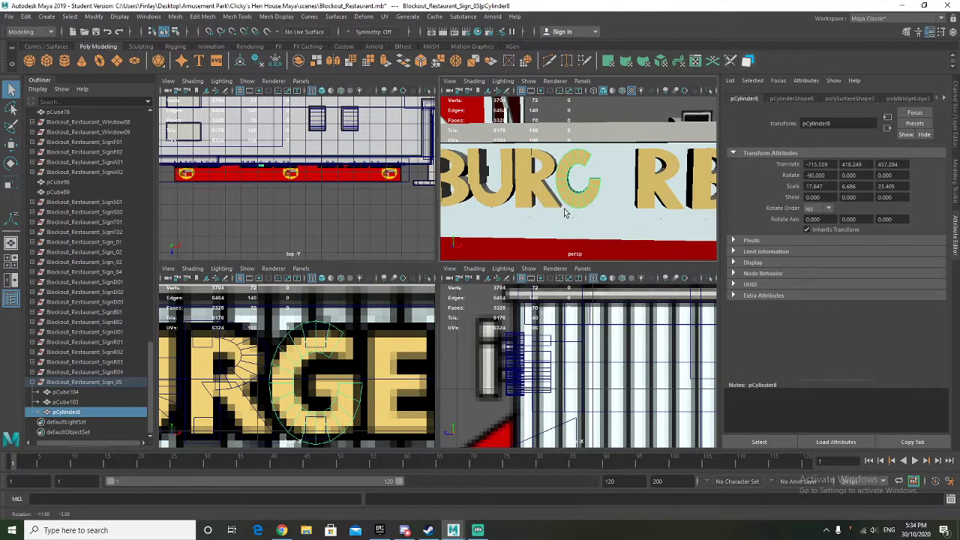
{"action": "middle_click_drag", "start_coordinate": [555, 210], "coordinate": [569, 211], "text": "alt"}
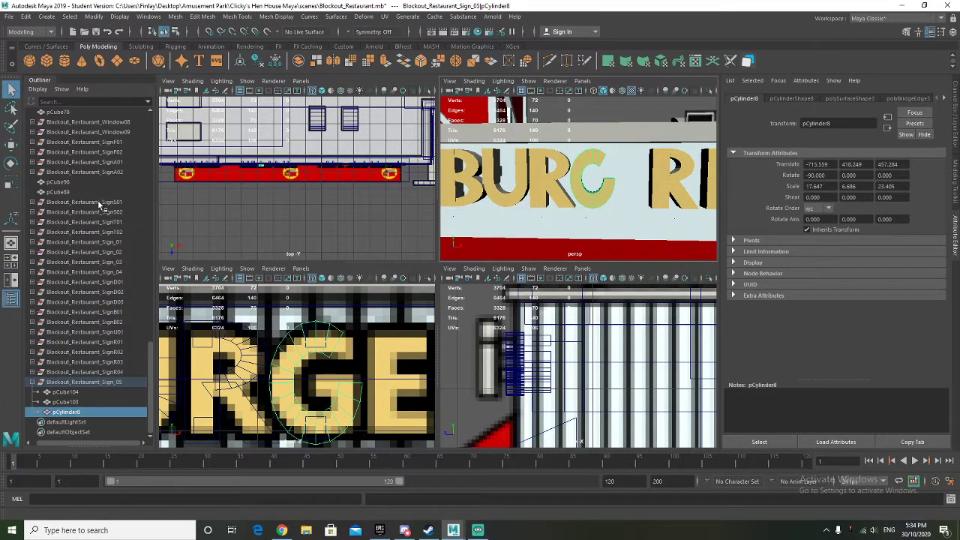
Step: Duplicate the tall bar pCube96 and move the copy along X to about -363, beside the G of BURGER
{"action": "scroll", "coordinate": [98, 202], "scroll_direction": "up", "scroll_amount": 2}
{"action": "left_click", "coordinate": [66, 263]}
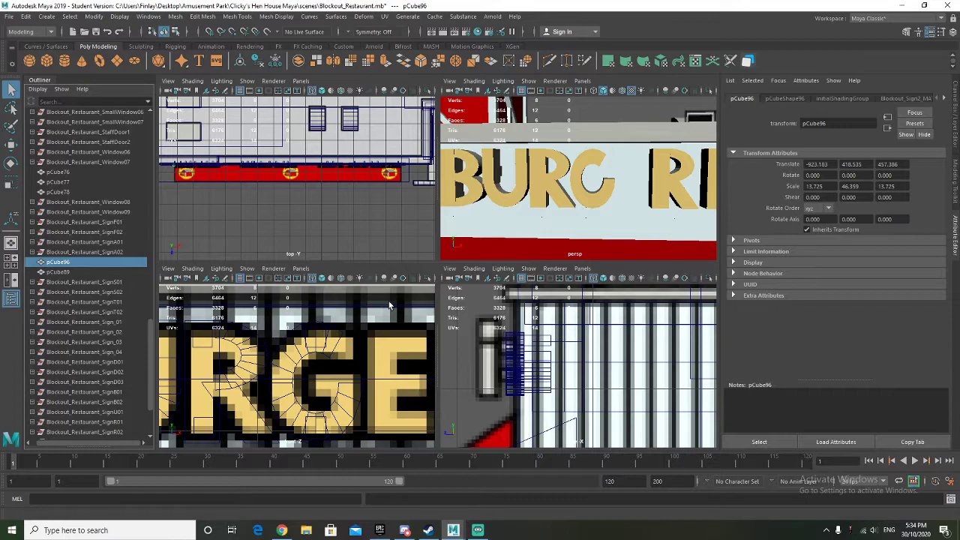
{"action": "key", "text": "f"}
{"action": "scroll", "coordinate": [367, 364], "scroll_direction": "down", "scroll_amount": 10}
{"action": "middle_click_drag", "start_coordinate": [365, 369], "coordinate": [144, 350], "text": "alt"}
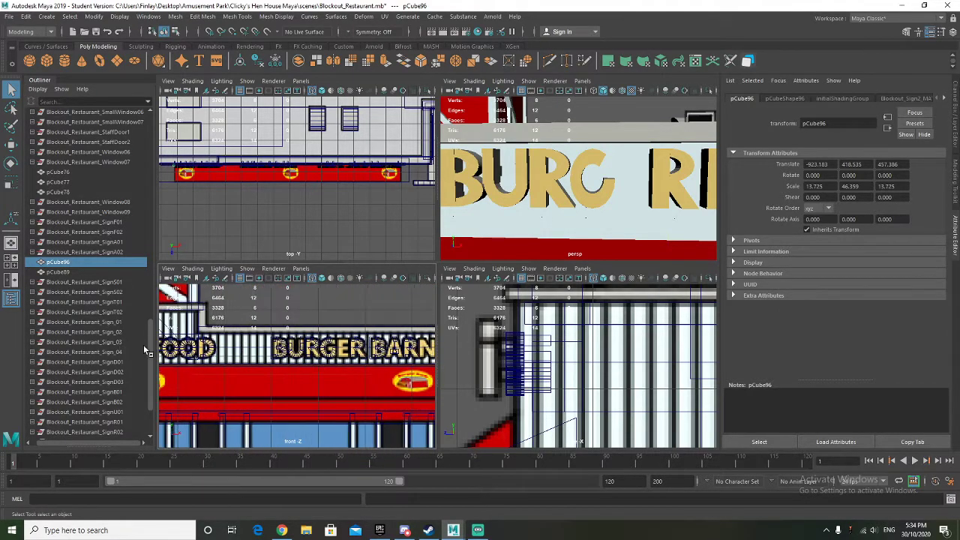
{"action": "left_click", "coordinate": [207, 358]}
{"action": "middle_click_drag", "start_coordinate": [396, 358], "coordinate": [435, 362], "text": "alt"}
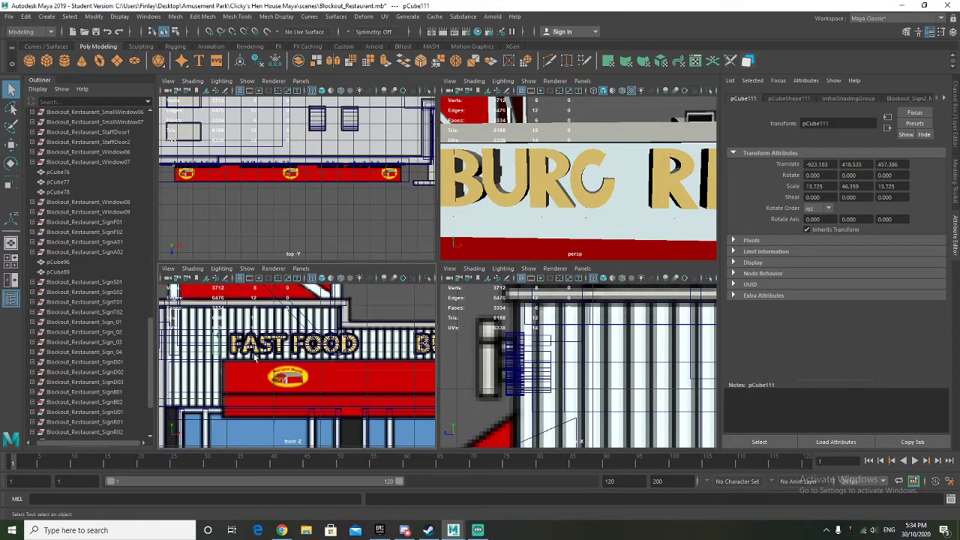
{"action": "key", "text": "w"}
{"action": "left_click_drag", "start_coordinate": [261, 348], "coordinate": [452, 348]}
{"action": "middle_click_drag", "start_coordinate": [361, 351], "coordinate": [176, 362], "text": "alt"}
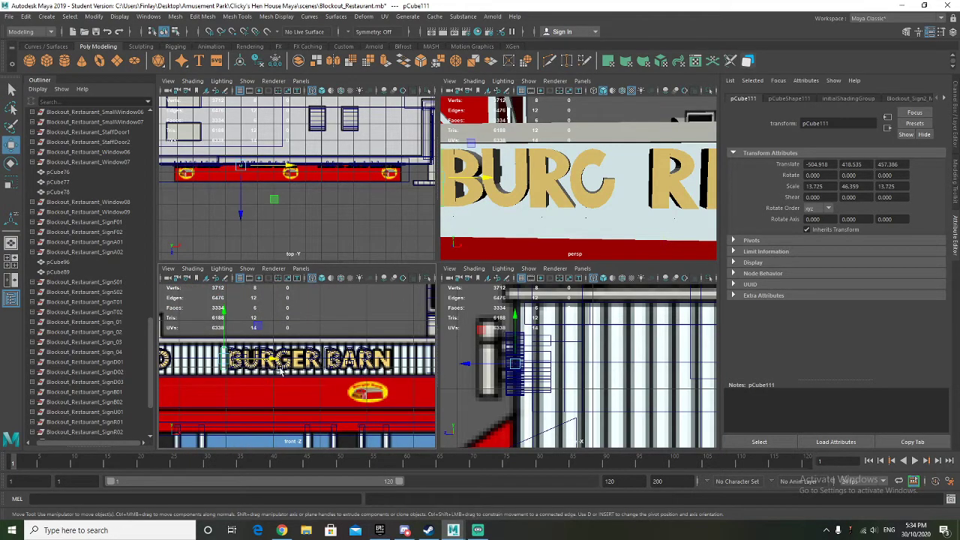
{"action": "left_click_drag", "start_coordinate": [272, 358], "coordinate": [337, 360]}
{"action": "key", "text": "f"}
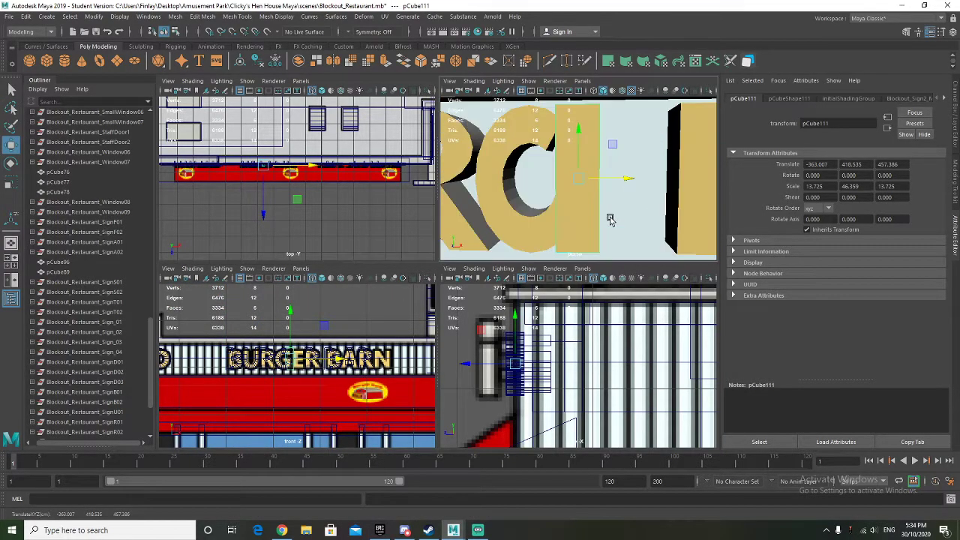
Step: Scale the copied bar's height to about 7.4 and place it at about X -367 as the G's crossbar
{"action": "left_click_drag", "start_coordinate": [611, 216], "coordinate": [619, 214], "text": "alt"}
{"action": "key", "text": "r"}
{"action": "left_click_drag", "start_coordinate": [578, 133], "coordinate": [562, 206]}
{"action": "key", "text": "w"}
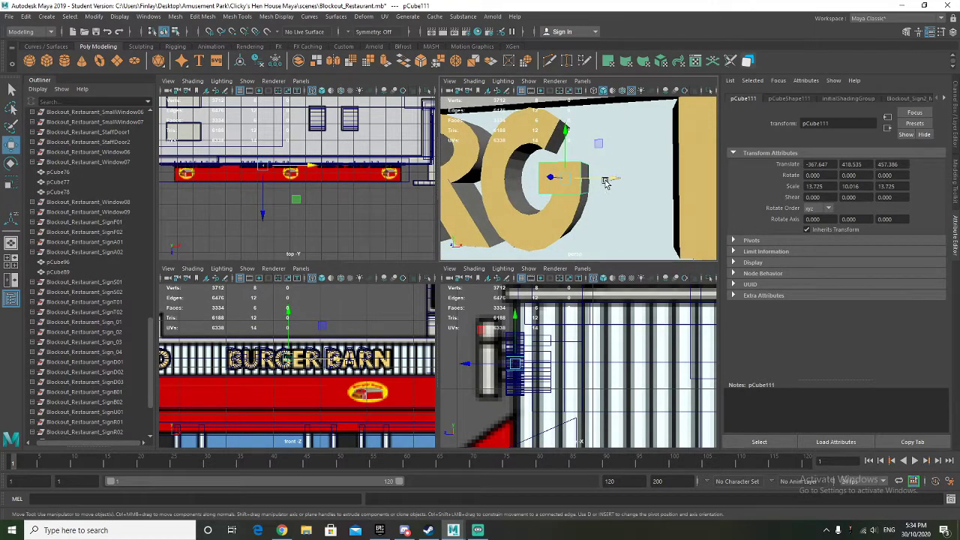
{"action": "left_click_drag", "start_coordinate": [606, 180], "coordinate": [612, 211]}
{"action": "key", "text": "r"}
{"action": "key", "text": "w"}
{"action": "scroll", "coordinate": [591, 210], "scroll_direction": "down", "scroll_amount": 5}
{"action": "left_click", "coordinate": [606, 213]}
{"action": "left_click", "coordinate": [608, 124]}
Step: Duplicate pCube96 and pCube89 together and move the copies along X to the E position in BURGER
{"action": "left_click_drag", "start_coordinate": [571, 168], "coordinate": [567, 201], "text": "alt"}
{"action": "scroll", "coordinate": [303, 375], "scroll_direction": "up", "scroll_amount": 4}
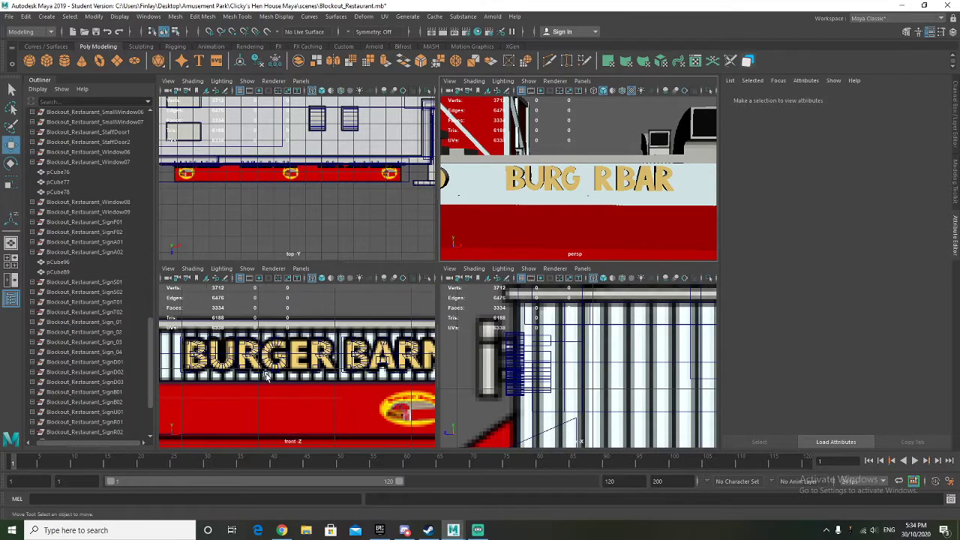
{"action": "middle_click_drag", "start_coordinate": [258, 375], "coordinate": [164, 386], "text": "alt"}
{"action": "middle_click_drag", "start_coordinate": [367, 372], "coordinate": [261, 384], "text": "alt"}
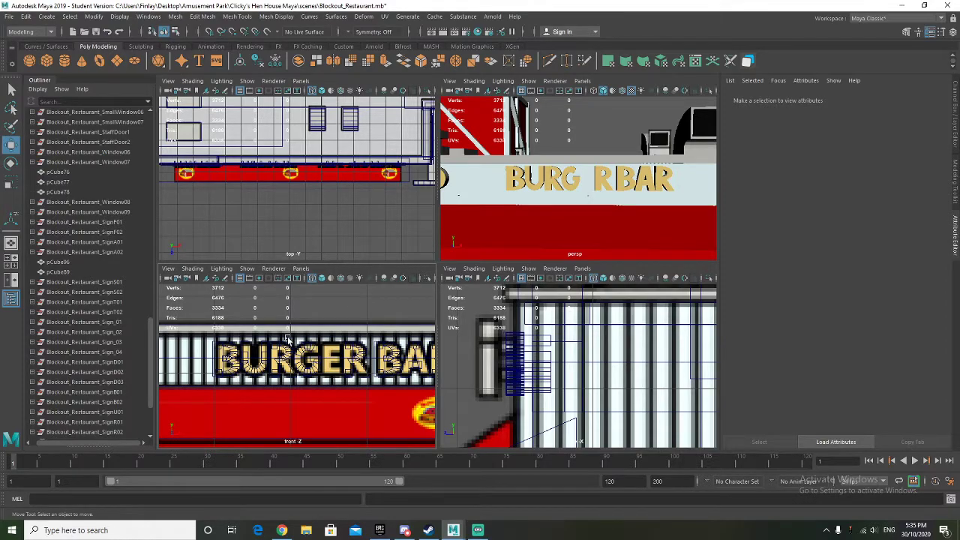
{"action": "scroll", "coordinate": [315, 360], "scroll_direction": "up", "scroll_amount": 1}
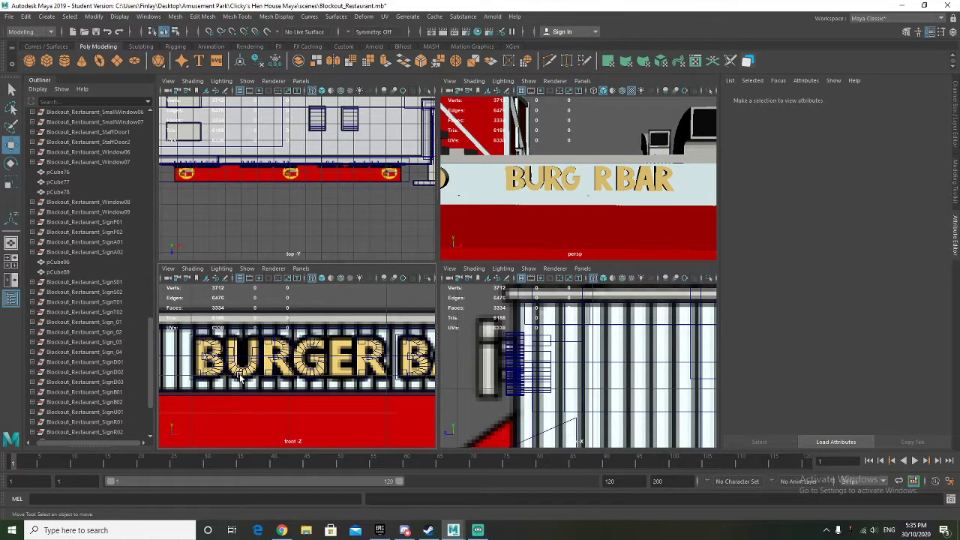
{"action": "scroll", "coordinate": [240, 377], "scroll_direction": "down", "scroll_amount": 2}
{"action": "middle_click_drag", "start_coordinate": [209, 375], "coordinate": [245, 372], "text": "alt"}
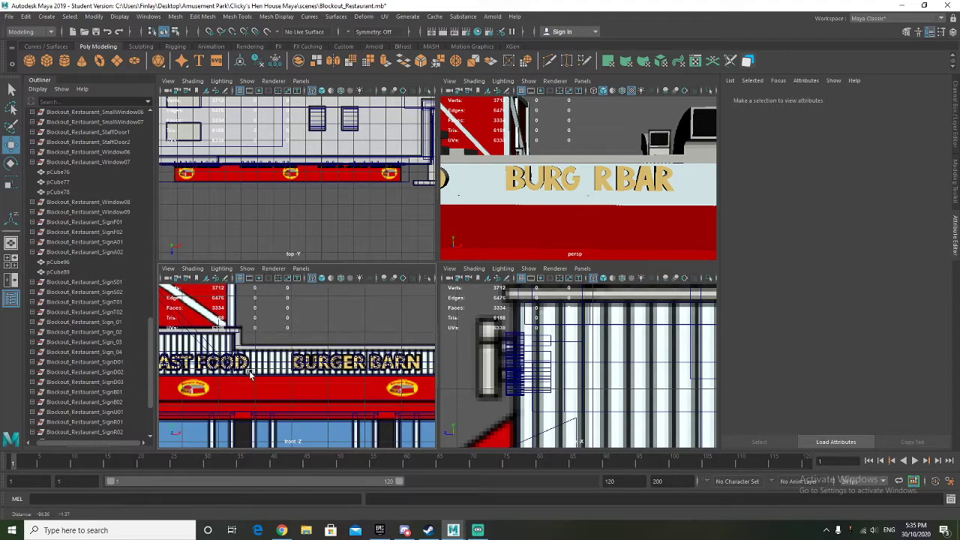
{"action": "left_click", "coordinate": [68, 263]}
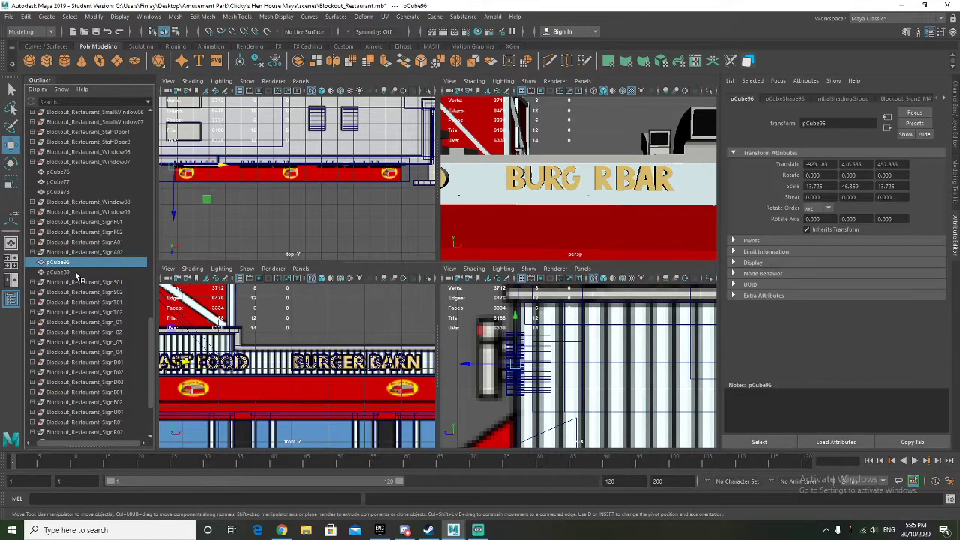
{"action": "left_click", "coordinate": [76, 273], "text": "shift"}
{"action": "key", "text": "ctrl+d"}
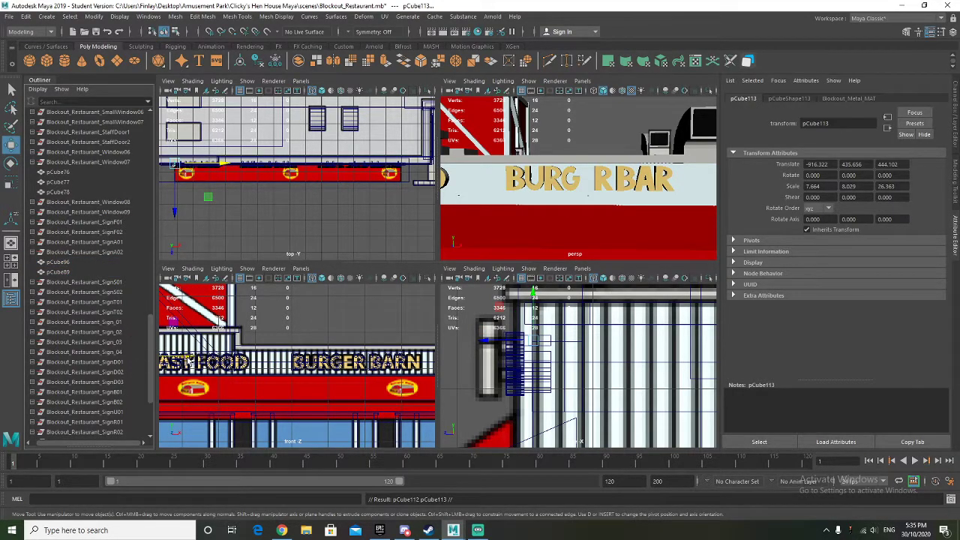
{"action": "left_click_drag", "start_coordinate": [188, 360], "coordinate": [398, 359]}
Step: Move the crossbar pCube111 into the Blockout_Restaurant_Sign_05 group, rename the group Blockout_Restaurant_SignG01 and collapse it
{"action": "scroll", "coordinate": [78, 386], "scroll_direction": "down", "scroll_amount": 4}
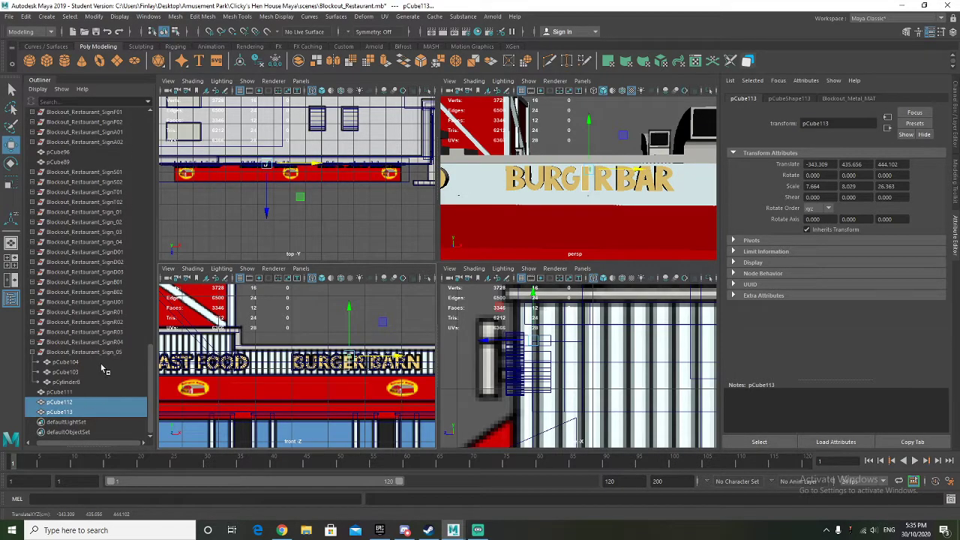
{"action": "left_click", "coordinate": [60, 392]}
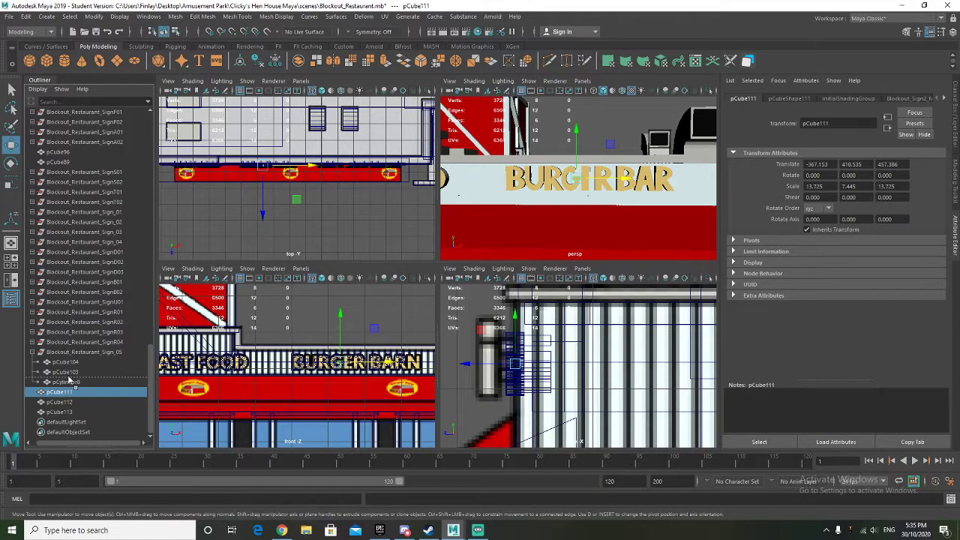
{"action": "middle_click_drag", "start_coordinate": [69, 376], "coordinate": [69, 375]}
{"action": "double_click", "coordinate": [103, 352]}
{"action": "left_click", "coordinate": [126, 353]}
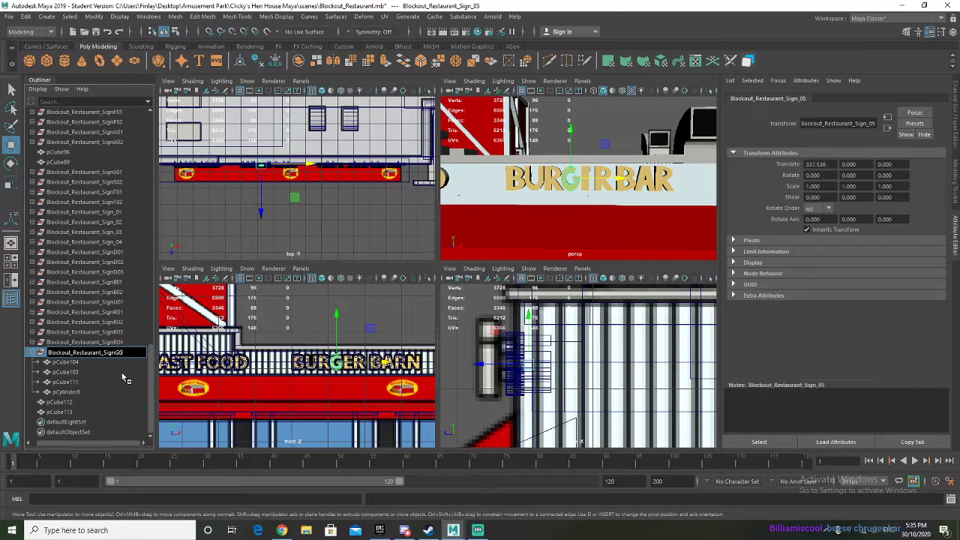
{"action": "type", "text": "1"}
{"action": "key", "text": "Return"}
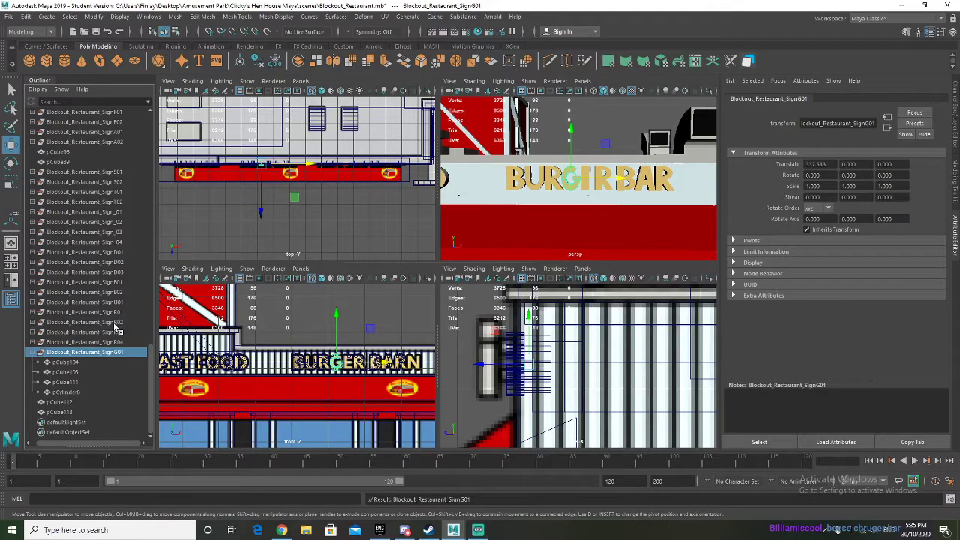
{"action": "double_click", "coordinate": [117, 215]}
{"action": "left_click", "coordinate": [117, 214]}
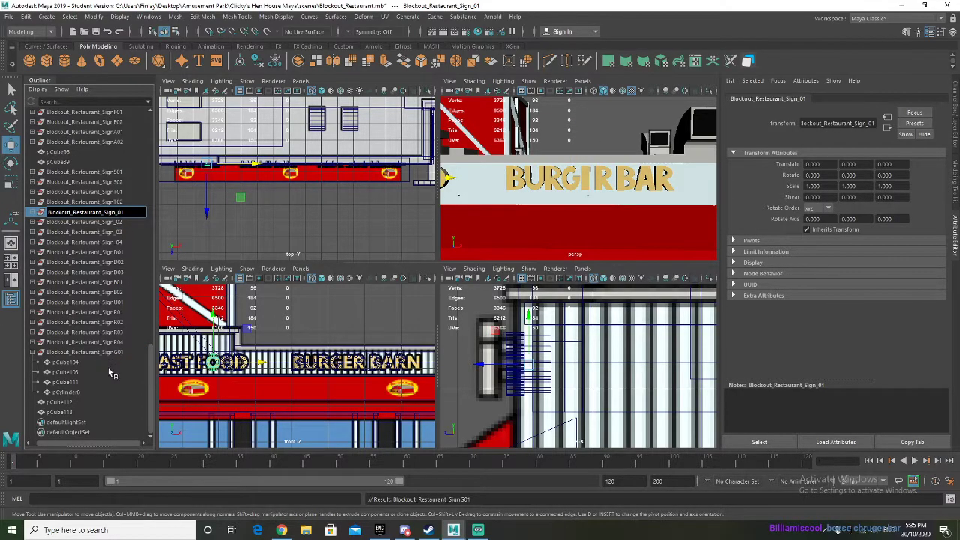
{"action": "left_click", "coordinate": [88, 353]}
{"action": "left_click", "coordinate": [32, 352]}
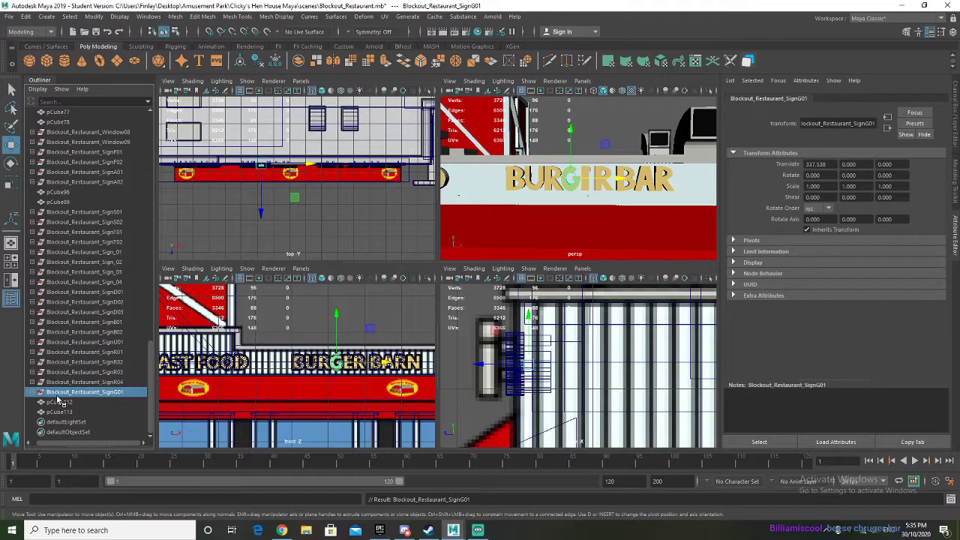
Step: Align the tall bar pCube112 with the stem of the reference E, at about X -352
{"action": "scroll", "coordinate": [294, 365], "scroll_direction": "up", "scroll_amount": 2}
{"action": "left_click", "coordinate": [75, 411]}
{"action": "key", "text": "f"}
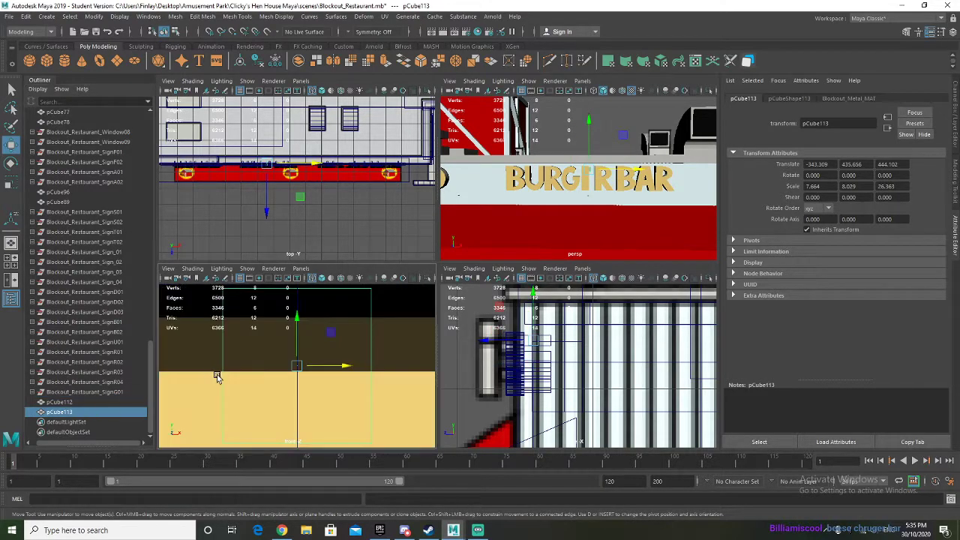
{"action": "scroll", "coordinate": [261, 369], "scroll_direction": "down", "scroll_amount": 4}
{"action": "scroll", "coordinate": [261, 370], "scroll_direction": "down", "scroll_amount": 3}
{"action": "middle_click_drag", "start_coordinate": [253, 381], "coordinate": [325, 356], "text": "alt"}
{"action": "scroll", "coordinate": [315, 332], "scroll_direction": "down", "scroll_amount": 2}
{"action": "left_click", "coordinate": [327, 357]}
{"action": "left_click_drag", "start_coordinate": [353, 381], "coordinate": [346, 380]}
{"action": "middle_click_drag", "start_coordinate": [322, 396], "coordinate": [321, 376], "text": "alt"}
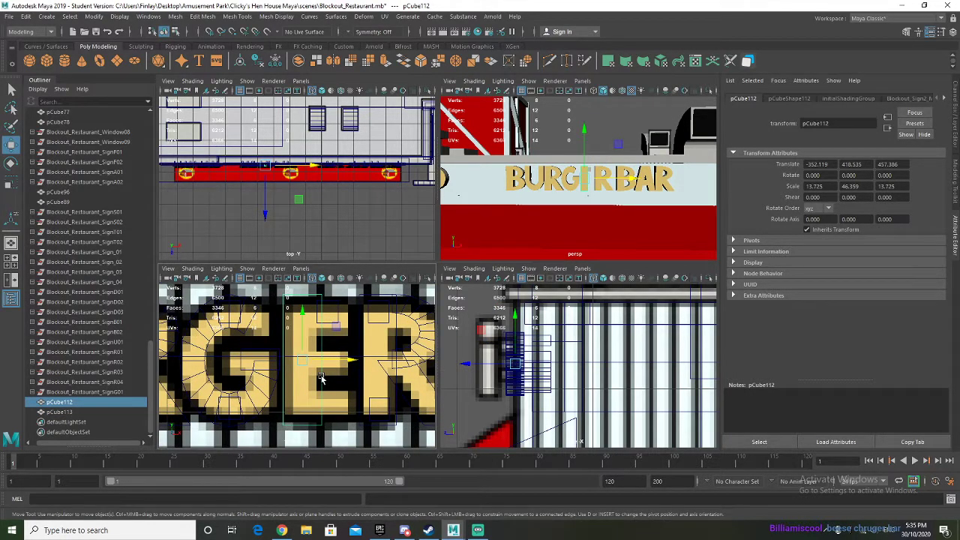
Step: Duplicate the E's stem, scale the copy's height to about 9.3 and move it to about X -343 as the middle arm
{"action": "key", "text": "ctrl+d"}
{"action": "key", "text": "r"}
{"action": "left_click_drag", "start_coordinate": [302, 309], "coordinate": [366, 360]}
{"action": "key", "text": "w"}
Step: Duplicate the E's middle arm, raise the copy to about Y 437 and widen it to about 18.8 as the top arm
{"action": "key", "text": "ctrl+d"}
{"action": "left_click_drag", "start_coordinate": [330, 328], "coordinate": [339, 280]}
{"action": "scroll", "coordinate": [332, 308], "scroll_direction": "up", "scroll_amount": 4}
{"action": "middle_click_drag", "start_coordinate": [315, 343], "coordinate": [291, 411], "text": "alt"}
{"action": "key", "text": "r"}
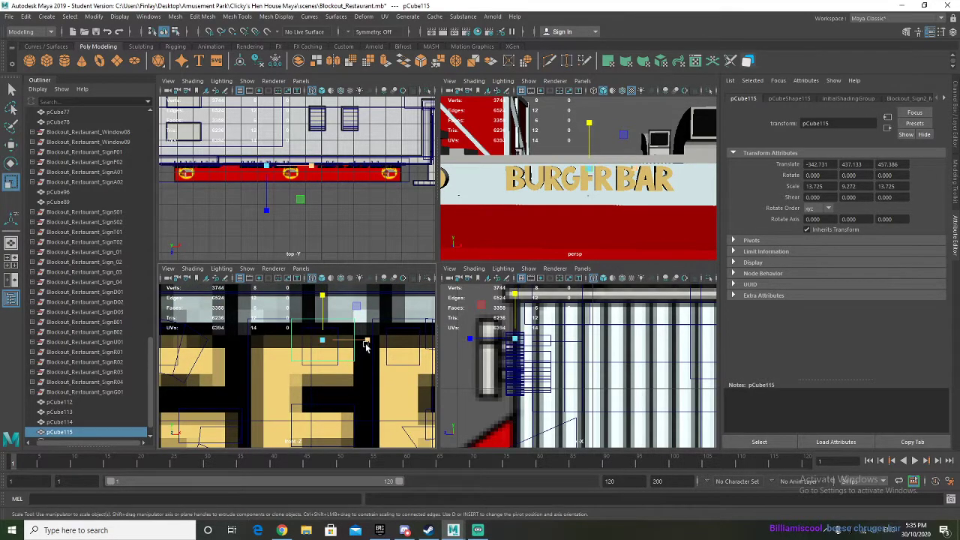
{"action": "left_click_drag", "start_coordinate": [367, 343], "coordinate": [383, 343]}
Step: Duplicate the E's top arm and lower the copy to about Y 400 as the bottom arm
{"action": "key", "text": "f"}
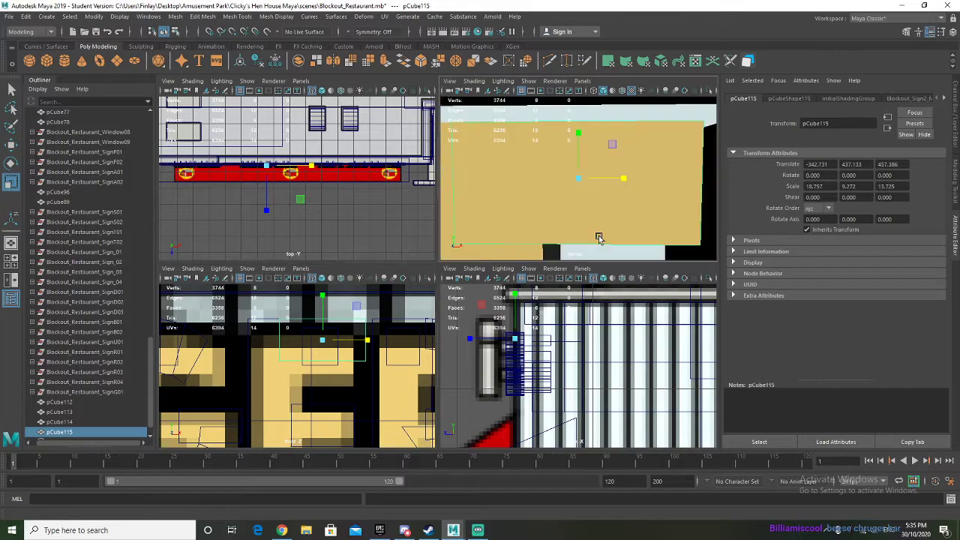
{"action": "mouse_move", "coordinate": [598, 236]}
{"action": "left_mouse_down", "text": "alt"}
{"action": "mouse_move", "coordinate": [592, 225]}
{"action": "mouse_move", "coordinate": [591, 248]}
{"action": "left_mouse_up", "text": "alt"}
{"action": "scroll", "coordinate": [591, 225], "scroll_direction": "down", "scroll_amount": 6}
{"action": "mouse_move", "coordinate": [591, 248]}
{"action": "middle_mouse_down", "text": "alt"}
{"action": "mouse_move", "coordinate": [591, 222]}
{"action": "mouse_move", "coordinate": [593, 233]}
{"action": "middle_mouse_up", "text": "alt"}
{"action": "key", "text": "ctrl+d"}
{"action": "key", "text": "w"}
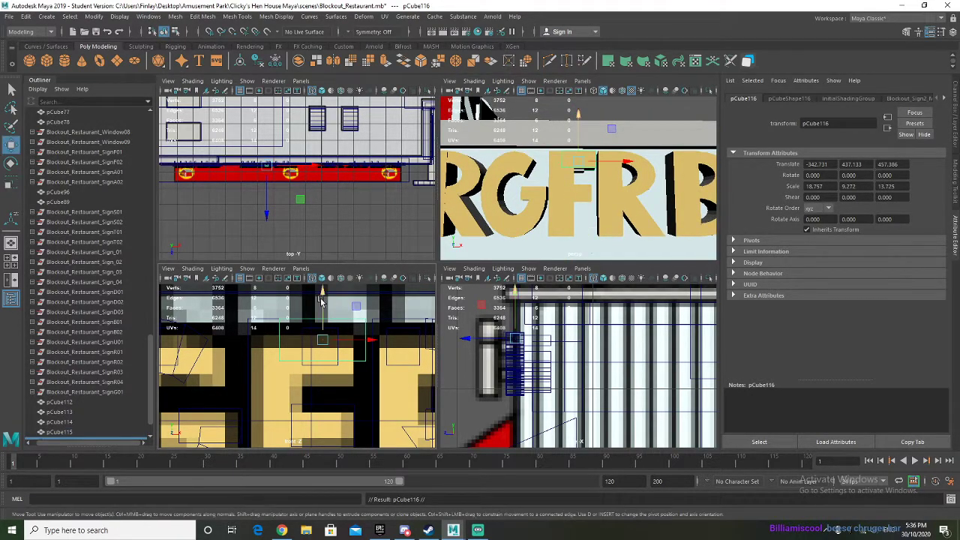
{"action": "left_click_drag", "start_coordinate": [323, 305], "coordinate": [323, 374]}
{"action": "middle_click_drag", "start_coordinate": [323, 374], "coordinate": [328, 298], "text": "alt"}
{"action": "left_click_drag", "start_coordinate": [327, 299], "coordinate": [327, 379]}
{"action": "middle_click_drag", "start_coordinate": [328, 379], "coordinate": [333, 338], "text": "alt"}
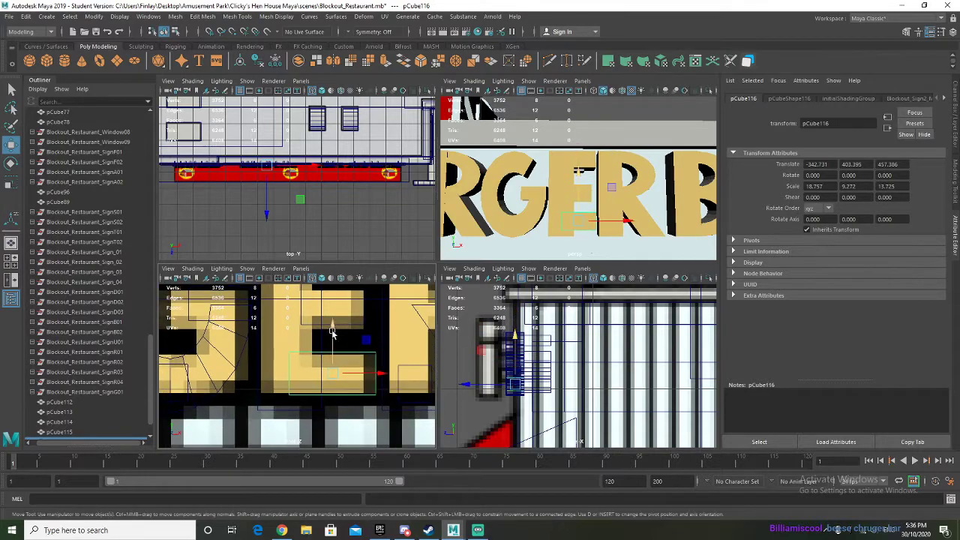
{"action": "left_click_drag", "start_coordinate": [332, 330], "coordinate": [341, 348]}
Step: Select all three arms of the E and scale them vertically, giving the top arm a height of about 11.6
{"action": "left_click_drag", "start_coordinate": [554, 215], "coordinate": [551, 221], "text": "alt"}
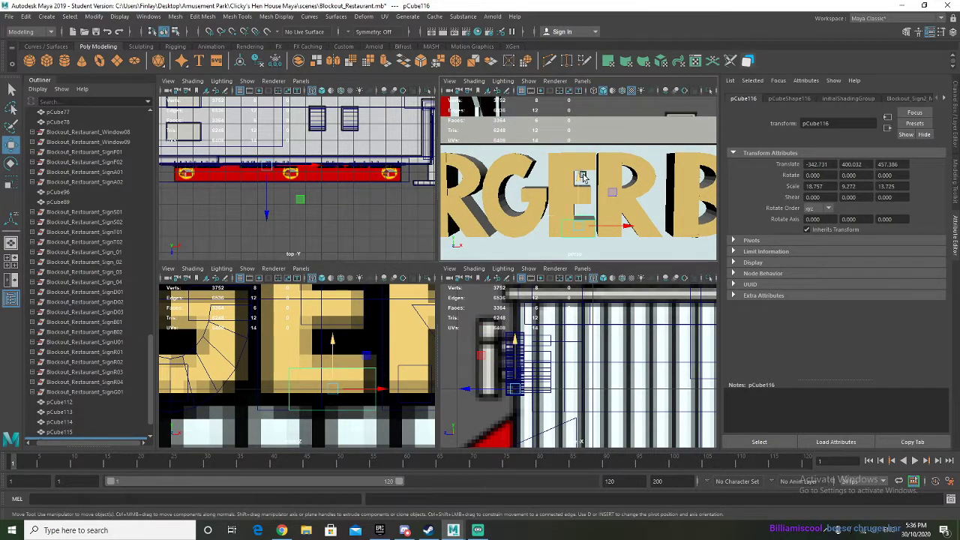
{"action": "middle_click_drag", "start_coordinate": [349, 328], "coordinate": [342, 379], "text": "alt"}
{"action": "left_click", "coordinate": [340, 333], "text": "shift"}
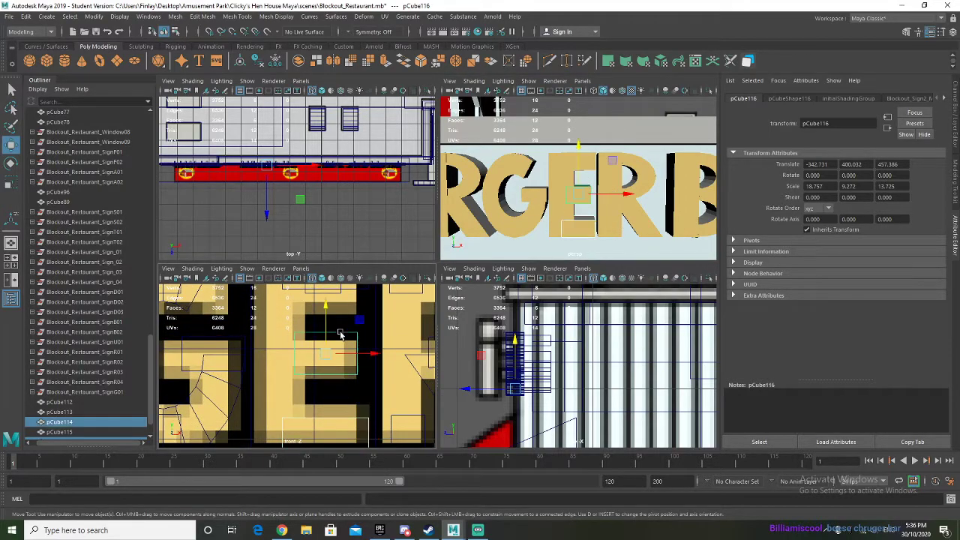
{"action": "middle_click_drag", "start_coordinate": [340, 334], "coordinate": [341, 393], "text": "alt"}
{"action": "left_click", "coordinate": [335, 306], "text": "shift"}
{"action": "key", "text": "r"}
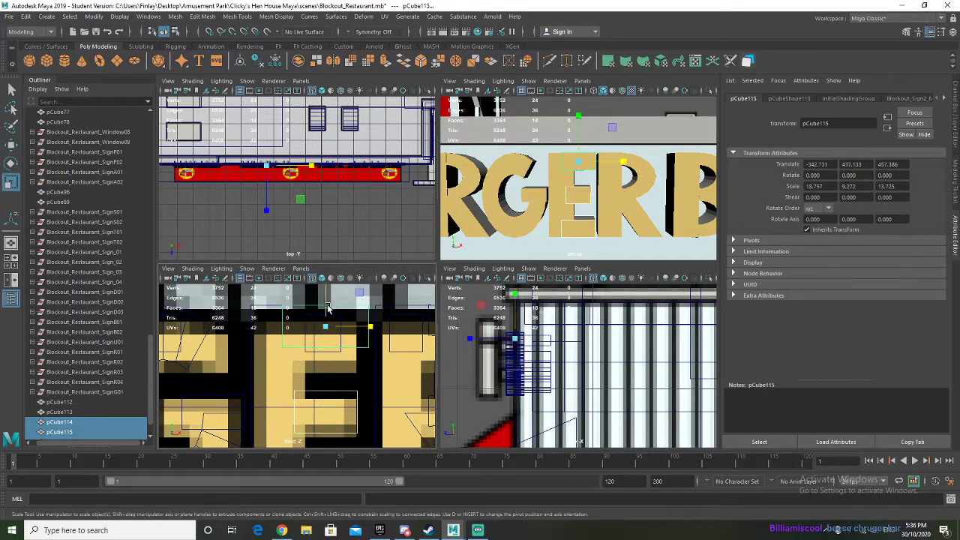
{"action": "left_click_drag", "start_coordinate": [325, 304], "coordinate": [326, 293]}
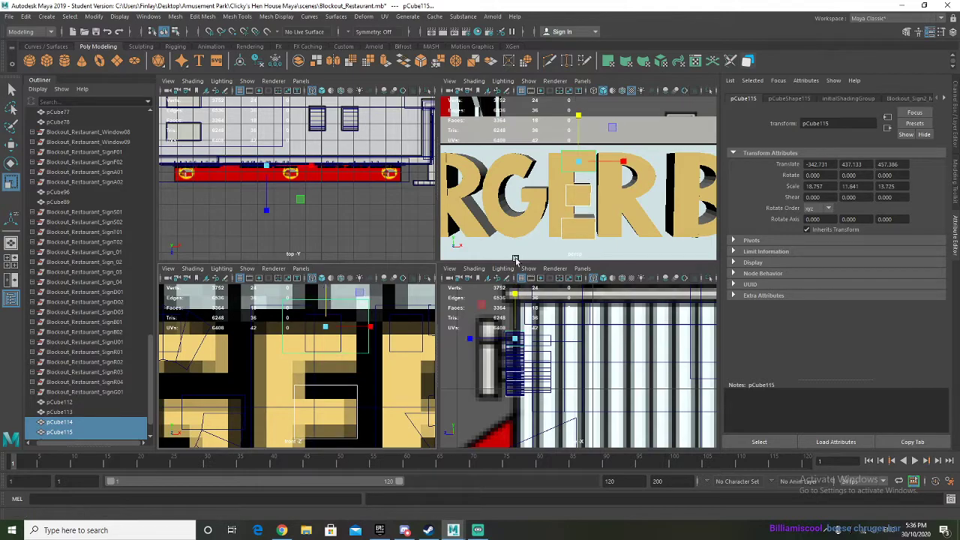
{"action": "middle_click_drag", "start_coordinate": [549, 233], "coordinate": [549, 214], "text": "alt"}
Step: Lower the E's top arm to about Y 436 and raise its bottom arm to about Y 401.3, matching the reference
{"action": "left_click", "coordinate": [341, 295]}
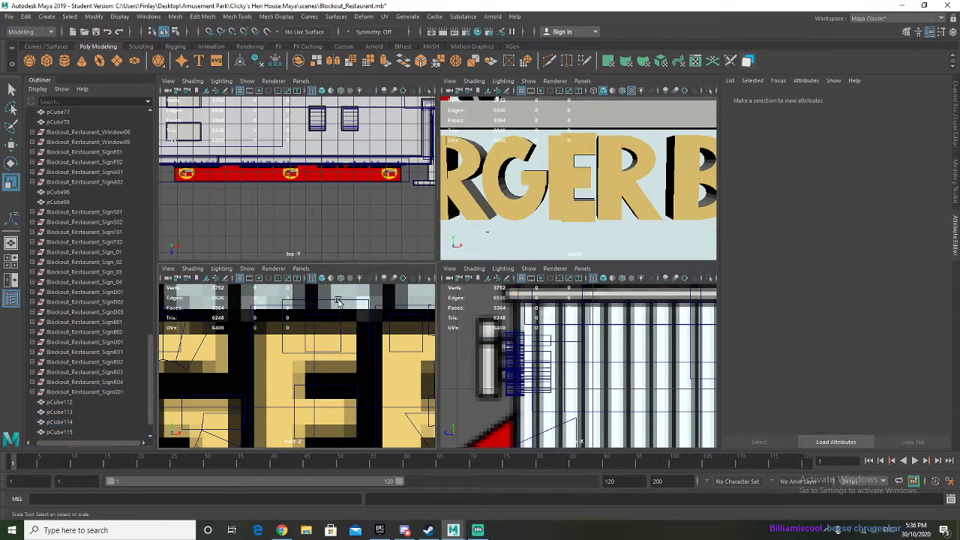
{"action": "key", "text": "w"}
{"action": "left_click", "coordinate": [330, 298]}
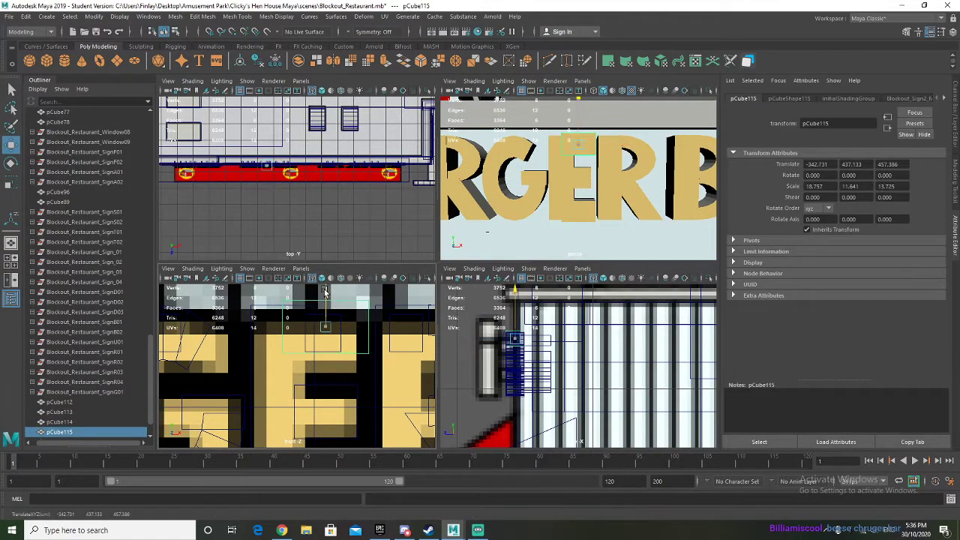
{"action": "middle_click_drag", "start_coordinate": [313, 401], "coordinate": [334, 304], "text": "alt"}
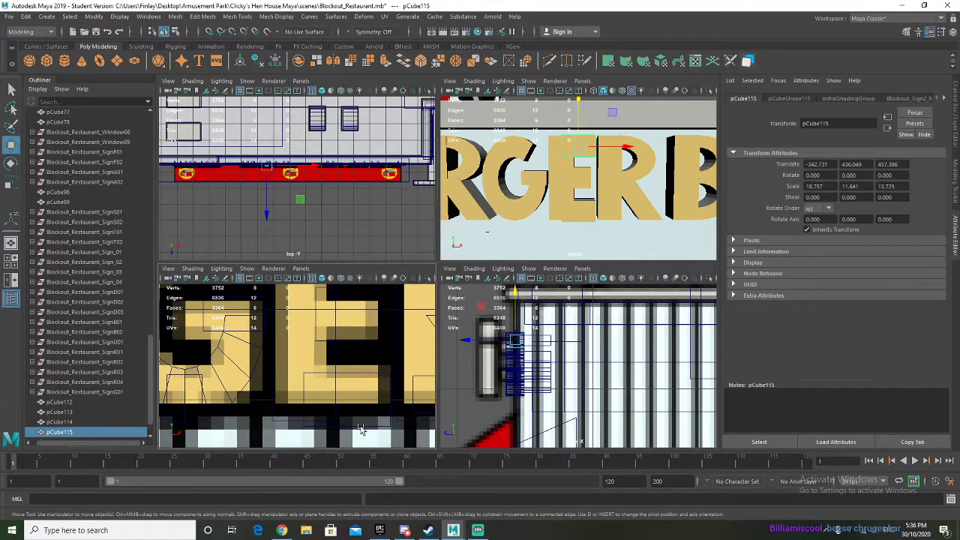
{"action": "left_click", "coordinate": [361, 428]}
{"action": "left_click_drag", "start_coordinate": [350, 364], "coordinate": [358, 358]}
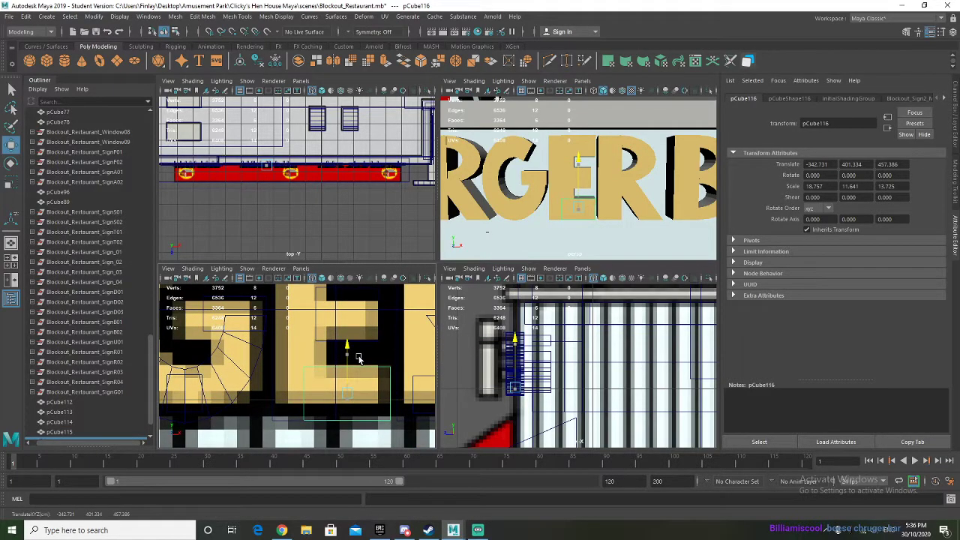
{"action": "mouse_move", "coordinate": [568, 214]}
{"action": "left_mouse_down", "text": "alt"}
{"action": "mouse_move", "coordinate": [509, 225]}
{"action": "mouse_move", "coordinate": [560, 216]}
{"action": "left_mouse_up", "text": "alt"}
{"action": "scroll", "coordinate": [560, 215], "scroll_direction": "down", "scroll_amount": 6}
{"action": "scroll", "coordinate": [560, 216], "scroll_direction": "up", "scroll_amount": 5}
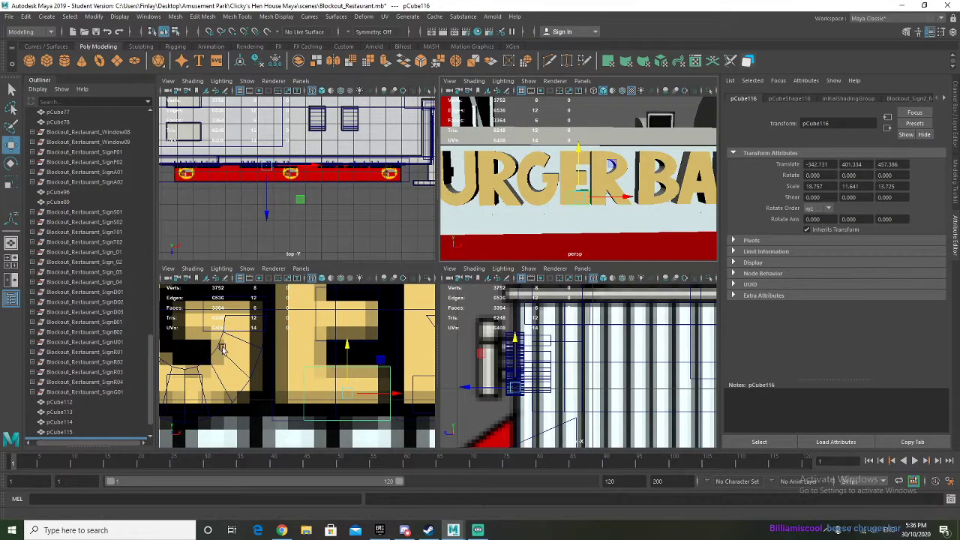
Step: Group the E's five cubes, pCube112 to pCube116, and centre the group's pivot
{"action": "scroll", "coordinate": [109, 399], "scroll_direction": "down", "scroll_amount": 1}
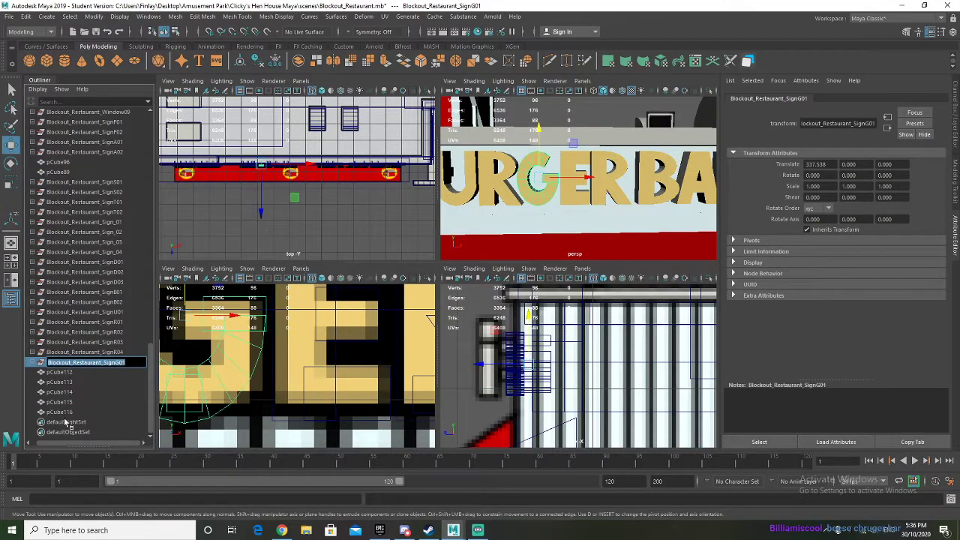
{"action": "left_click", "coordinate": [74, 373], "text": "shift"}
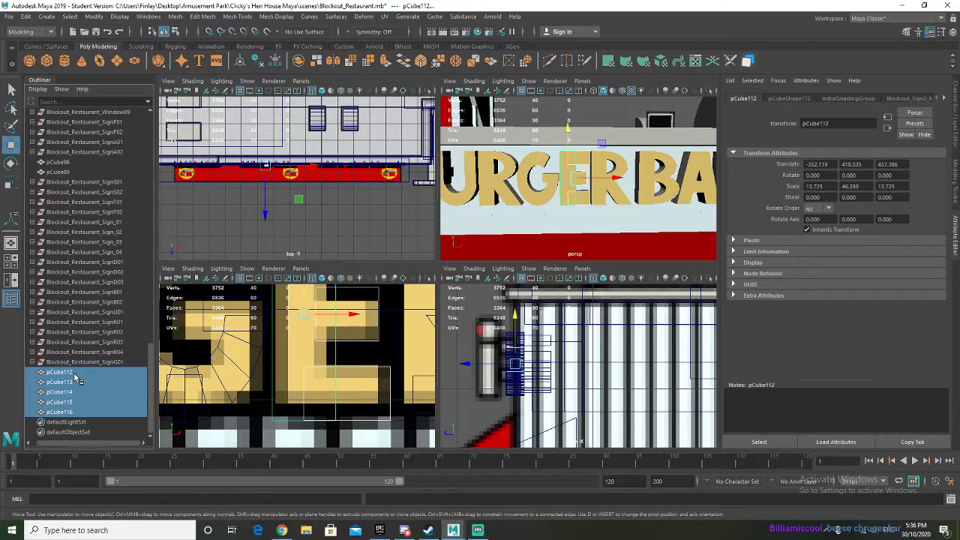
{"action": "key", "text": "ctrl+g"}
{"action": "left_click", "coordinate": [240, 61]}
Step: Rename the E's group Blockout_Restaurant_SignE01, reusing the G group's name as the base
{"action": "left_click", "coordinate": [79, 404]}
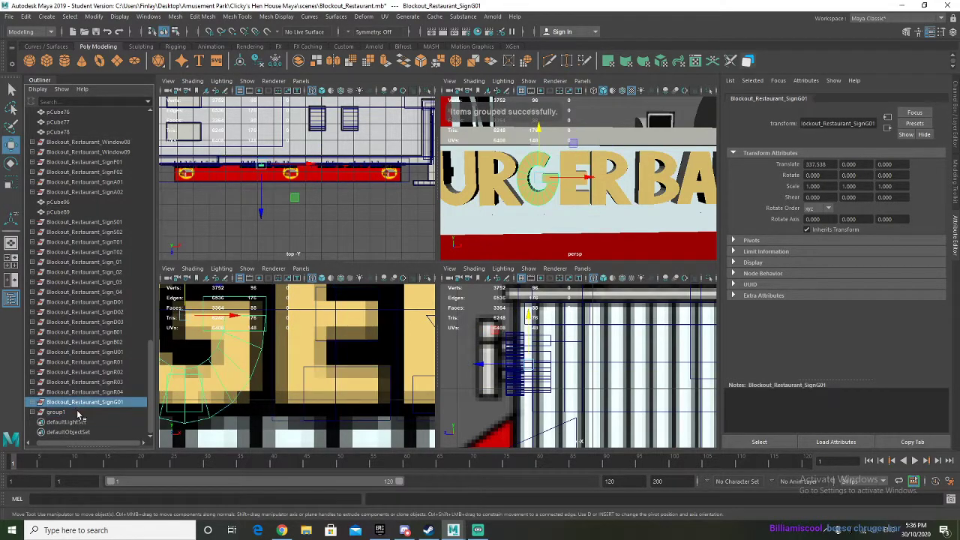
{"action": "double_click", "coordinate": [78, 413]}
{"action": "type", "text": "Blockout_Restaurant_SignG01"}
{"action": "key", "text": "BackSpace"}
{"action": "key", "text": "BackSpace"}
{"action": "key", "text": "BackSpace"}
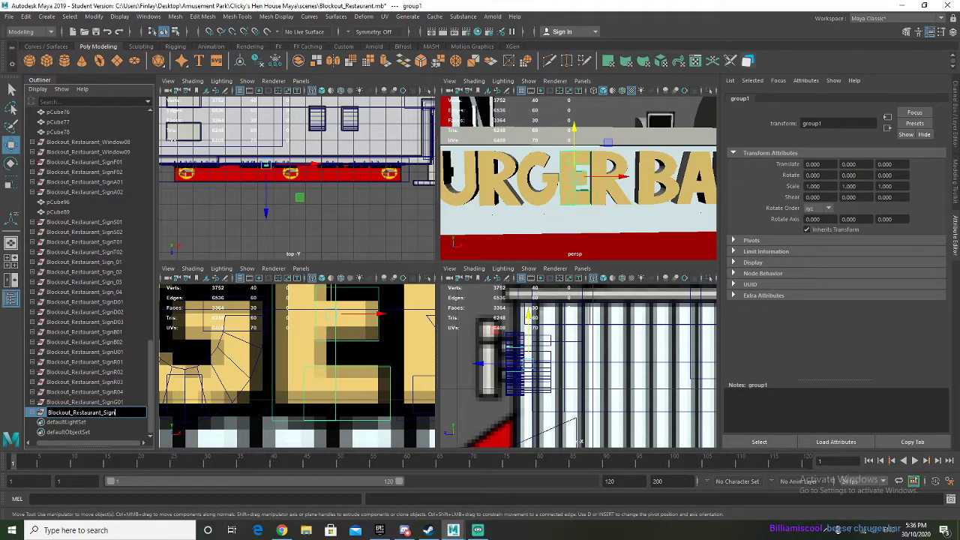
{"action": "type", "text": "E01"}
{"action": "key", "text": "Return"}
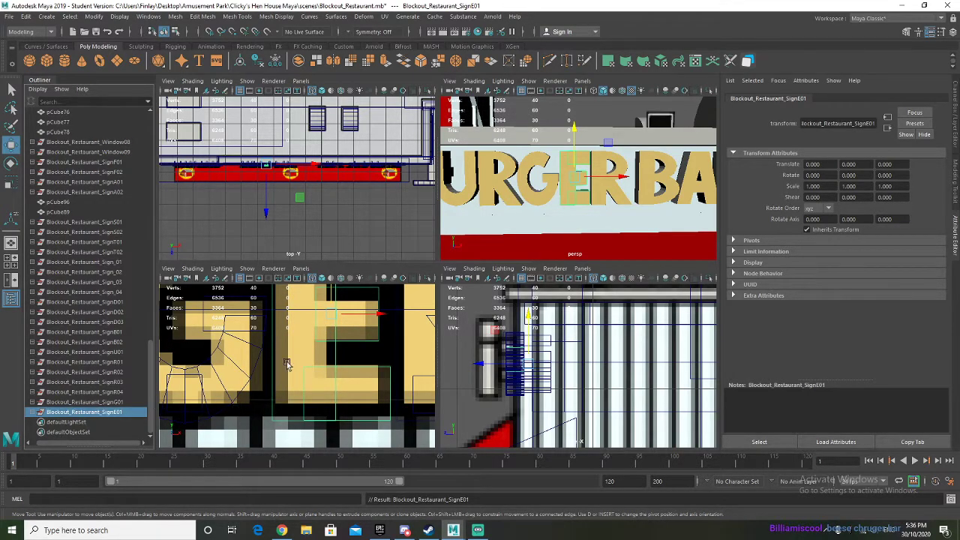
Step: Duplicate the spare stem and backing cubes, pCube96 and pCube89, and move the copies along X to about -181 at BARN's N
{"action": "scroll", "coordinate": [321, 338], "scroll_direction": "down", "scroll_amount": 10}
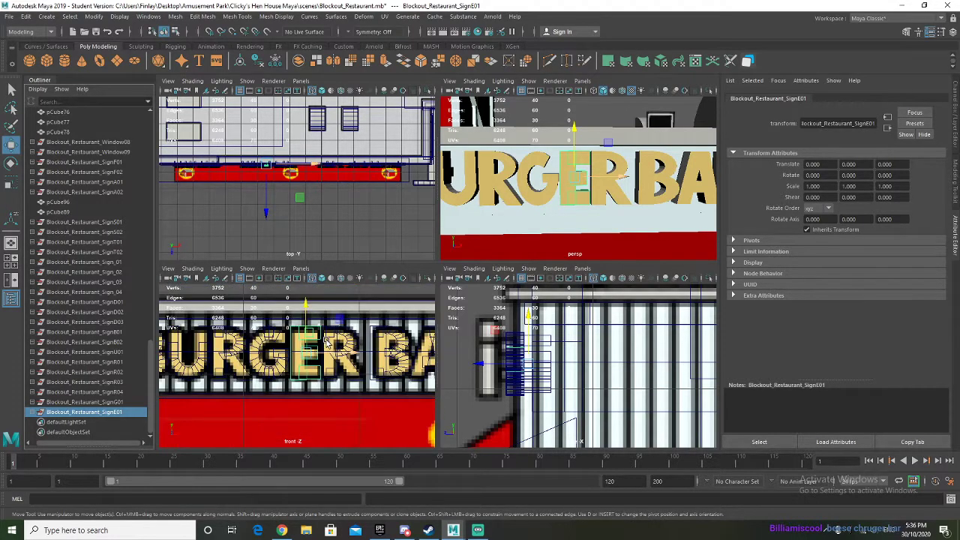
{"action": "middle_click_drag", "start_coordinate": [328, 358], "coordinate": [292, 362], "text": "alt"}
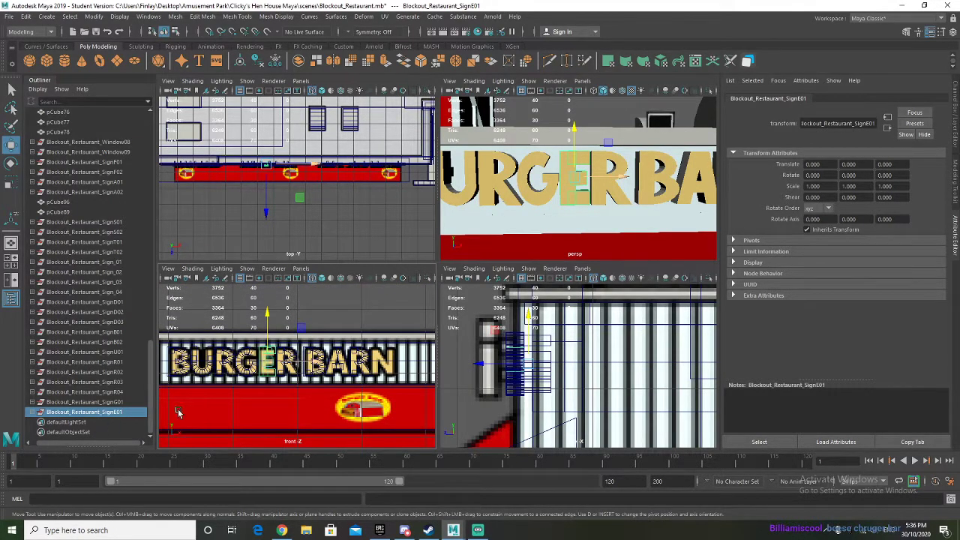
{"action": "scroll", "coordinate": [283, 395], "scroll_direction": "down", "scroll_amount": 6}
{"action": "mouse_move", "coordinate": [361, 388]}
{"action": "middle_mouse_down", "text": "alt"}
{"action": "mouse_move", "coordinate": [274, 387]}
{"action": "mouse_move", "coordinate": [352, 382]}
{"action": "middle_mouse_up", "text": "alt"}
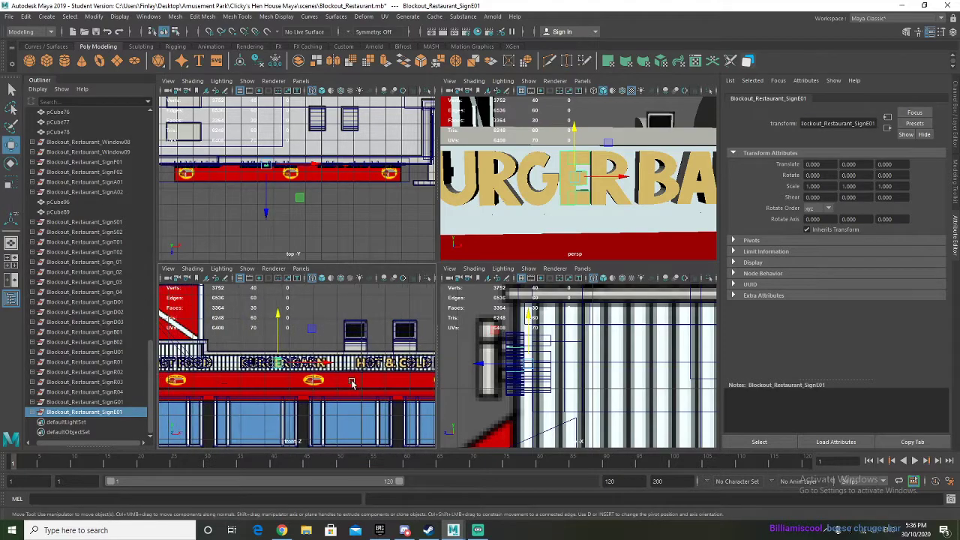
{"action": "scroll", "coordinate": [296, 389], "scroll_direction": "up", "scroll_amount": 6}
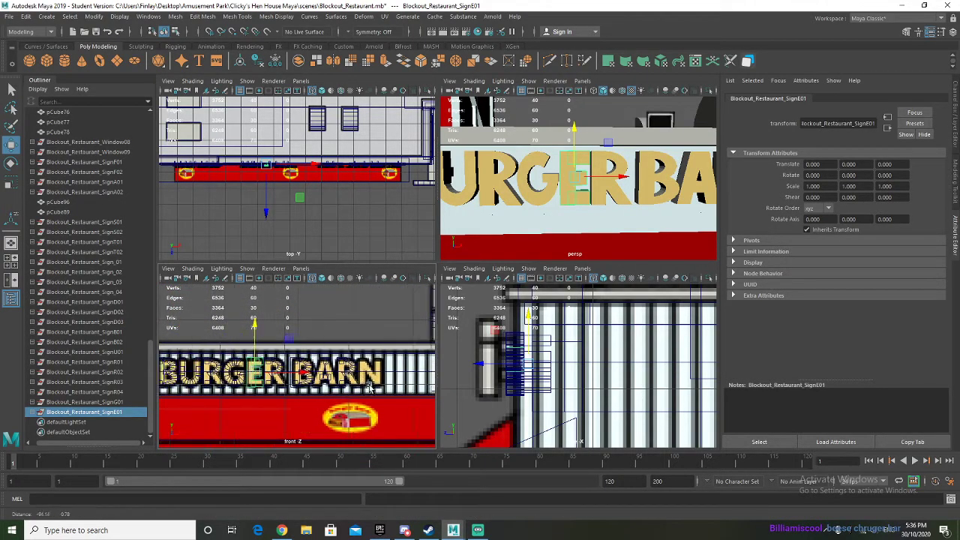
{"action": "middle_click_drag", "start_coordinate": [236, 402], "coordinate": [276, 393], "text": "alt"}
{"action": "left_click", "coordinate": [60, 213]}
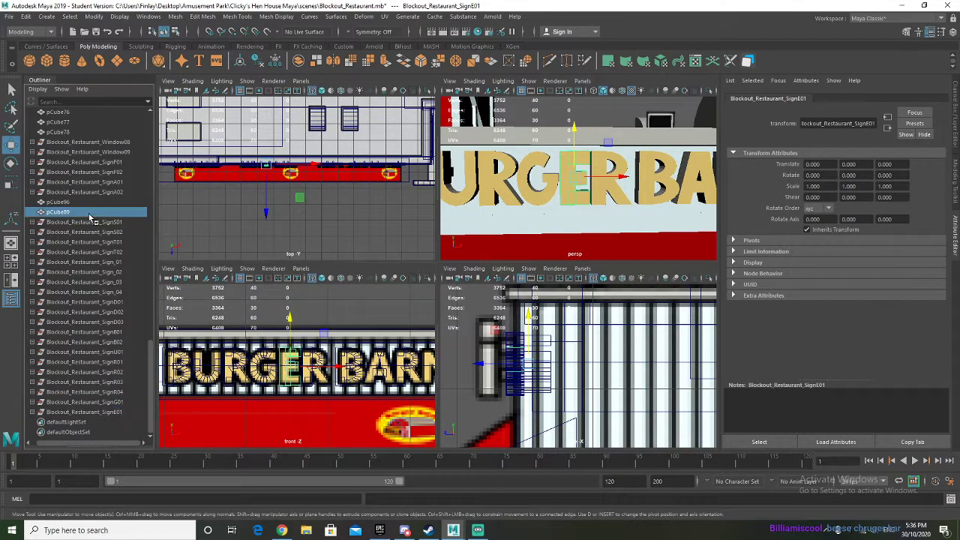
{"action": "left_click", "coordinate": [59, 202], "text": "shift"}
{"action": "key", "text": "ctrl+d"}
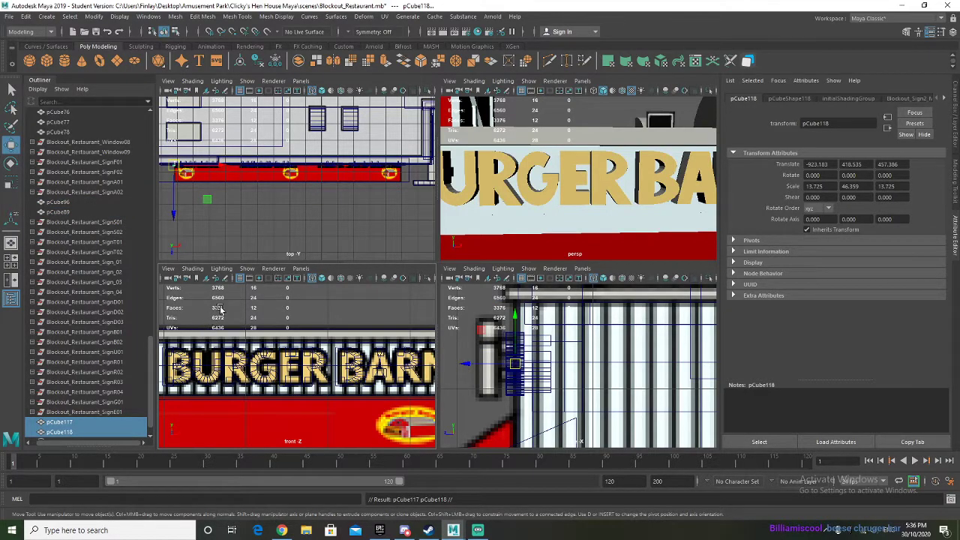
{"action": "left_click_drag", "start_coordinate": [210, 167], "coordinate": [329, 169]}
Step: Align both copies with the N's left stroke at about X -174.6, and centre the small backing cube at about Y 419.4
{"action": "middle_click_drag", "start_coordinate": [371, 358], "coordinate": [237, 364], "text": "alt"}
{"action": "scroll", "coordinate": [237, 375], "scroll_direction": "up", "scroll_amount": 5}
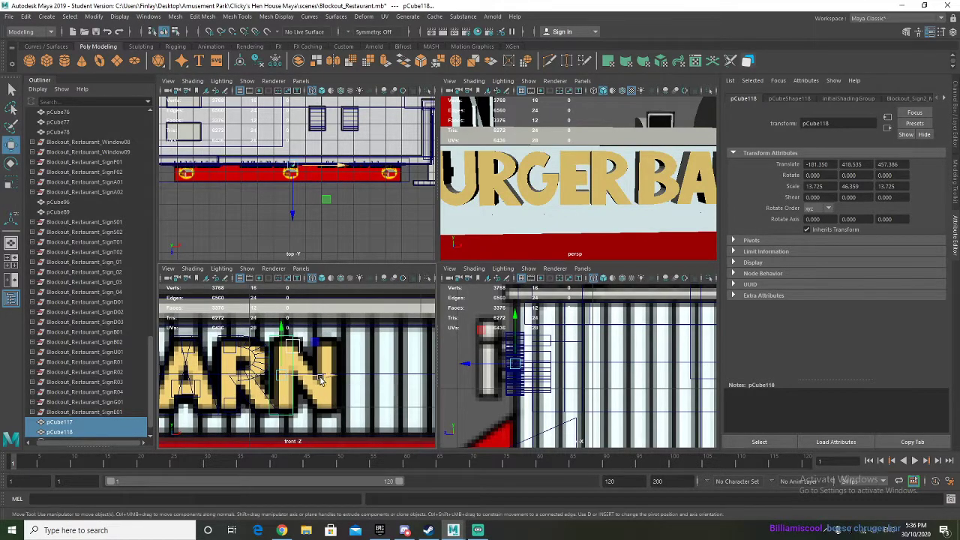
{"action": "left_click_drag", "start_coordinate": [320, 376], "coordinate": [333, 380]}
{"action": "scroll", "coordinate": [312, 398], "scroll_direction": "up", "scroll_amount": 3}
{"action": "middle_click_drag", "start_coordinate": [348, 403], "coordinate": [332, 389], "text": "alt"}
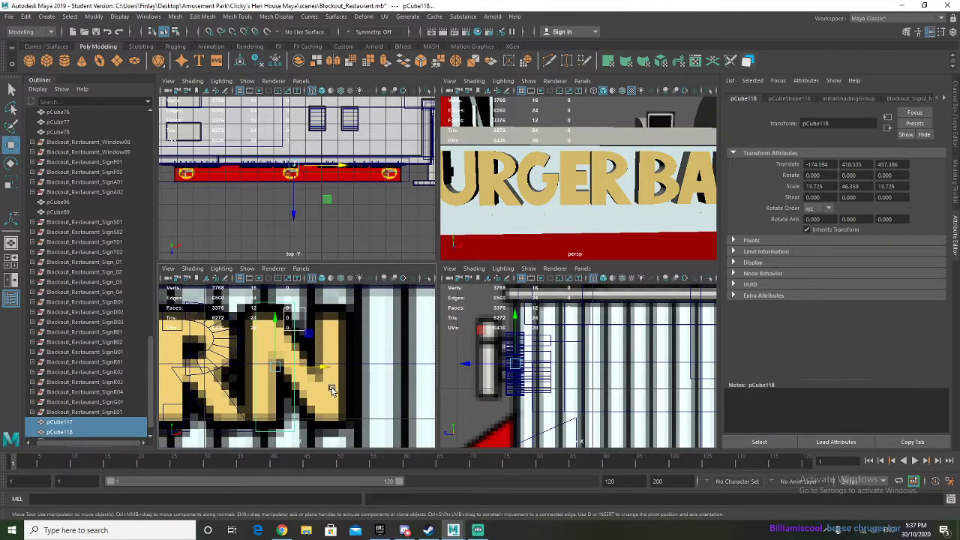
{"action": "left_click", "coordinate": [306, 322]}
{"action": "left_click_drag", "start_coordinate": [336, 321], "coordinate": [279, 343]}
Step: Duplicate the N's left stem and move the copy to about X -149.4 as the right stem
{"action": "left_click", "coordinate": [292, 338]}
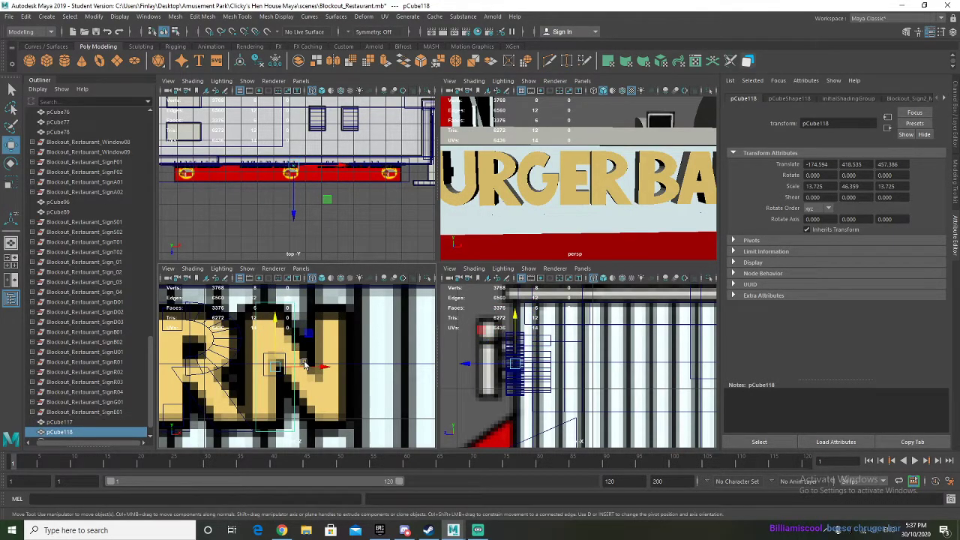
{"action": "key", "text": "ctrl+d"}
{"action": "left_click_drag", "start_coordinate": [321, 366], "coordinate": [391, 366]}
{"action": "key", "text": "f"}
{"action": "scroll", "coordinate": [336, 354], "scroll_direction": "down", "scroll_amount": 4}
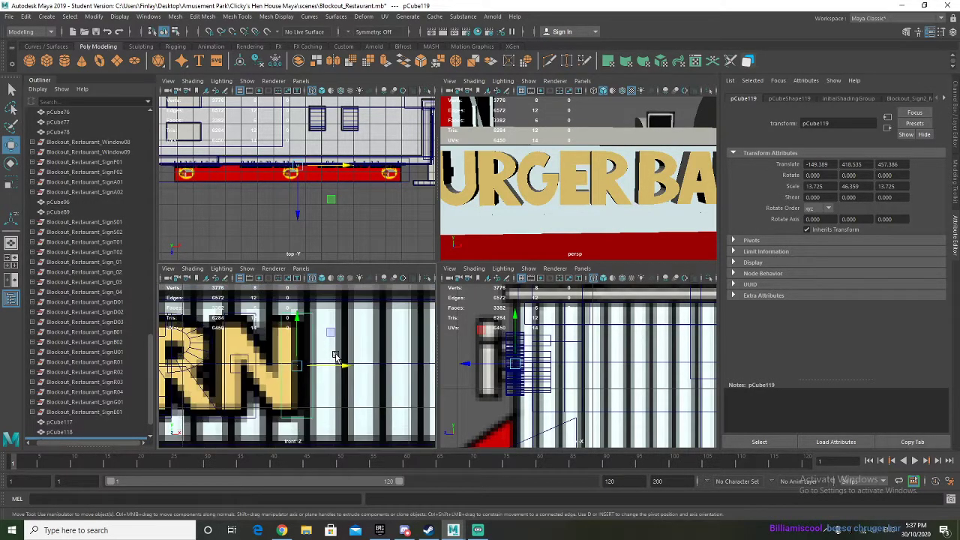
Step: Duplicate the N's right stem and shift the copy's upper vertices over to the left stem to form the diagonal
{"action": "key", "text": "ctrl+d"}
{"action": "right_click_drag", "start_coordinate": [285, 318], "coordinate": [244, 255]}
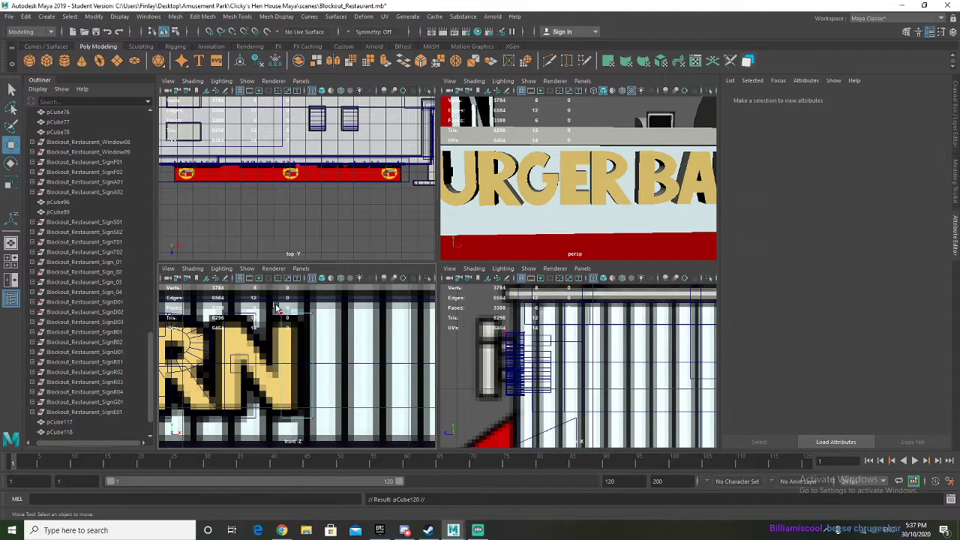
{"action": "mouse_move", "coordinate": [274, 303]}
{"action": "left_mouse_down"}
{"action": "mouse_move", "coordinate": [330, 332]}
{"action": "mouse_move", "coordinate": [278, 316]}
{"action": "left_mouse_up"}
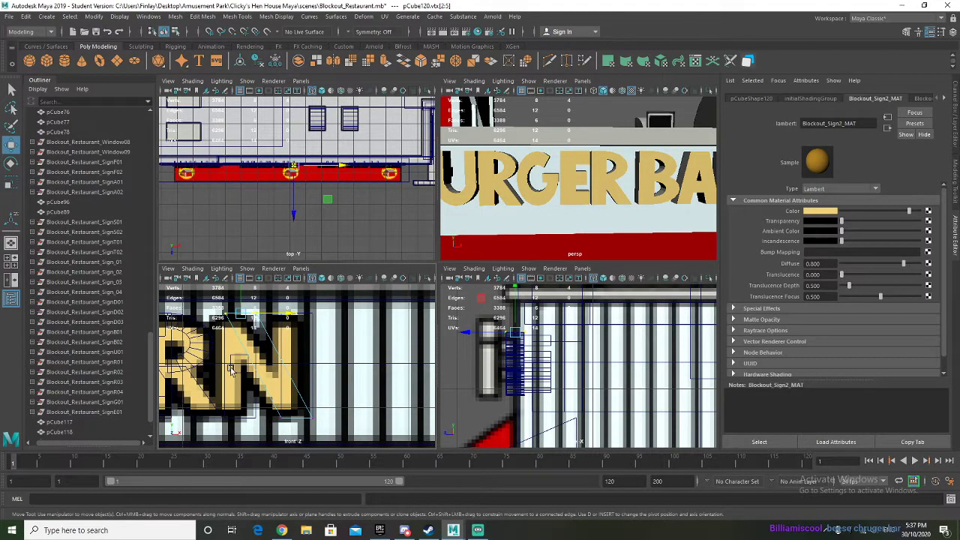
{"action": "right_click_drag", "start_coordinate": [230, 371], "coordinate": [278, 239]}
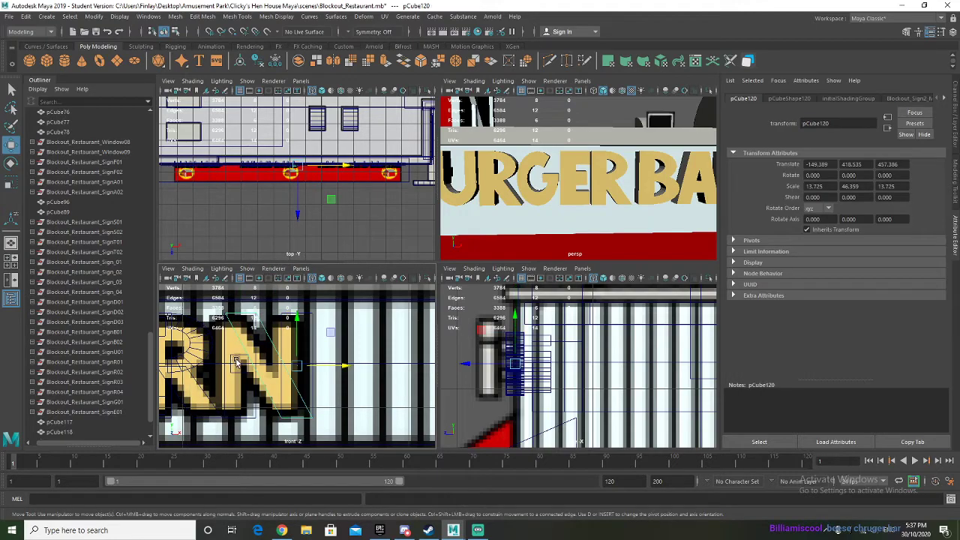
Step: Duplicate the N's small backing cube and move the copy horizontally onto the right stem
{"action": "left_click", "coordinate": [234, 360]}
{"action": "left_click", "coordinate": [233, 362]}
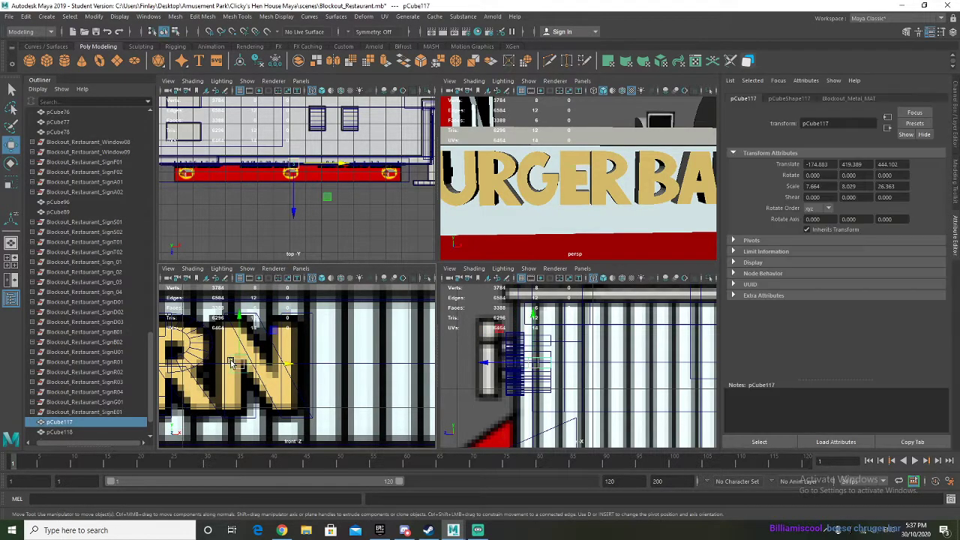
{"action": "key", "text": "ctrl+d"}
{"action": "left_click_drag", "start_coordinate": [288, 364], "coordinate": [345, 365]}
Step: Group the N's five cubes, pCube117 to pCube121, and rename the group Blockout_Restaurant_SignN01
{"action": "scroll", "coordinate": [136, 376], "scroll_direction": "down", "scroll_amount": 2}
{"action": "left_click", "coordinate": [73, 374], "text": "shift"}
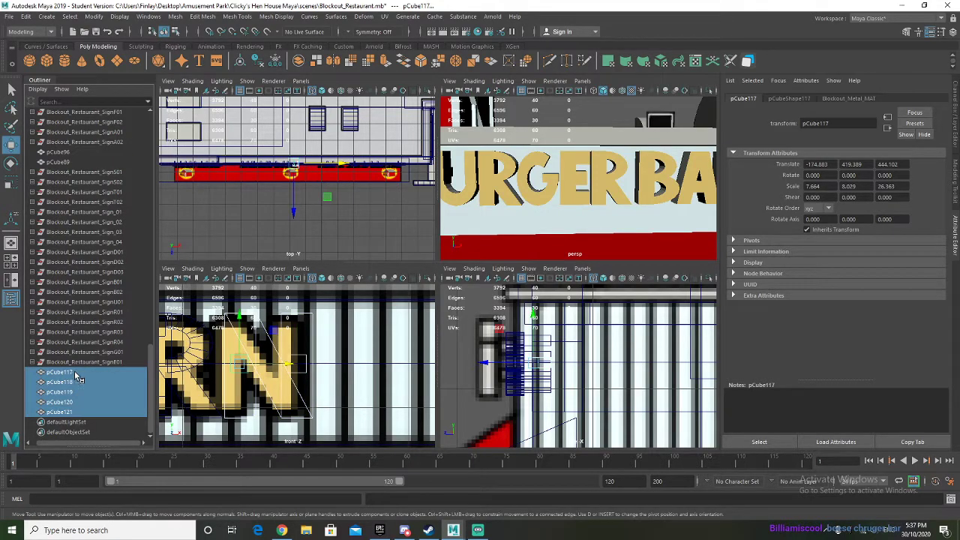
{"action": "key", "text": "ctrl+g"}
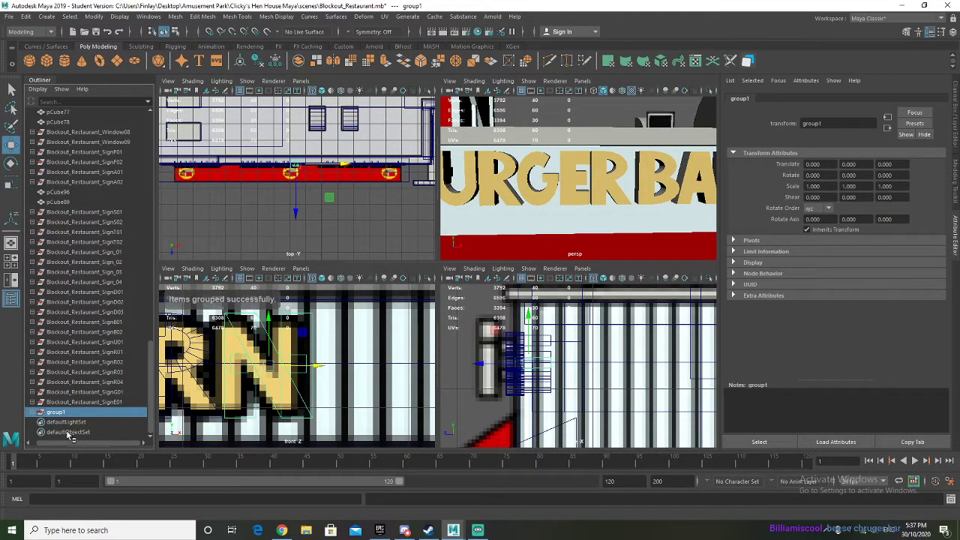
{"action": "double_click", "coordinate": [60, 412]}
{"action": "type", "text": "Blockout_Restaurant_SignE01"}
{"action": "key", "text": "BackSpace"}
{"action": "key", "text": "BackSpace"}
{"action": "key", "text": "BackSpace"}
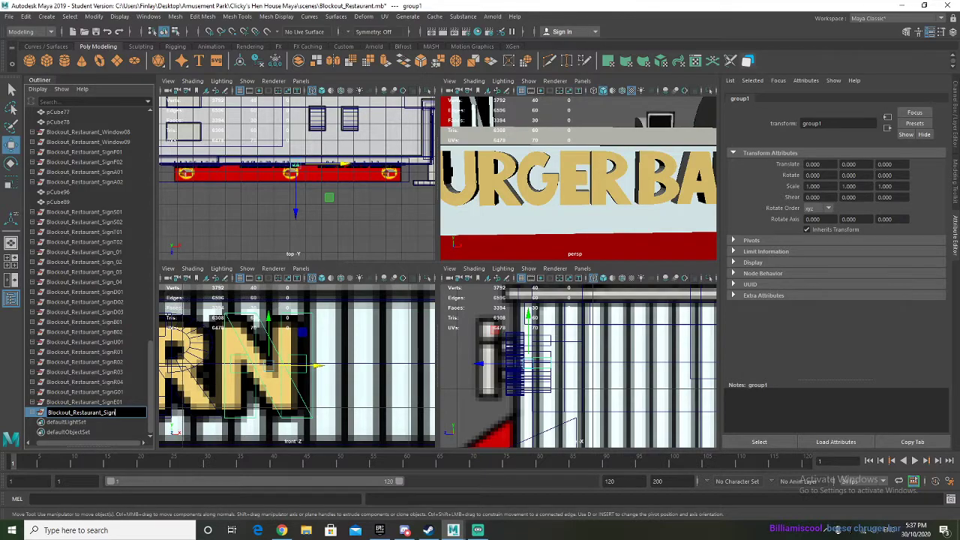
{"action": "key", "text": "Return"}
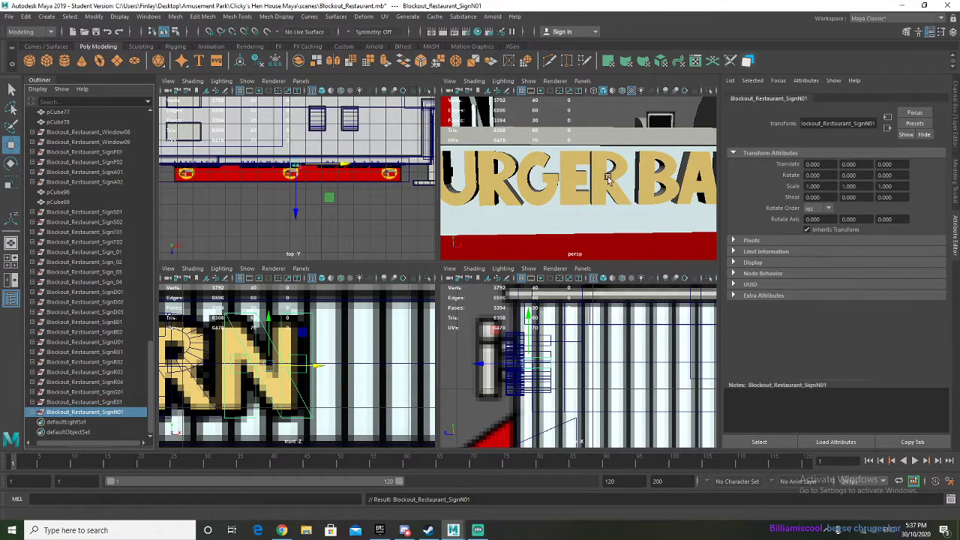
Step: Examine the sign from BURGER BARN across to the HOT & COLD DRINKS lettering for letters still missing
{"action": "scroll", "coordinate": [607, 179], "scroll_direction": "down", "scroll_amount": 12}
{"action": "scroll", "coordinate": [593, 195], "scroll_direction": "up", "scroll_amount": 6}
{"action": "middle_click_drag", "start_coordinate": [602, 193], "coordinate": [581, 196], "text": "alt"}
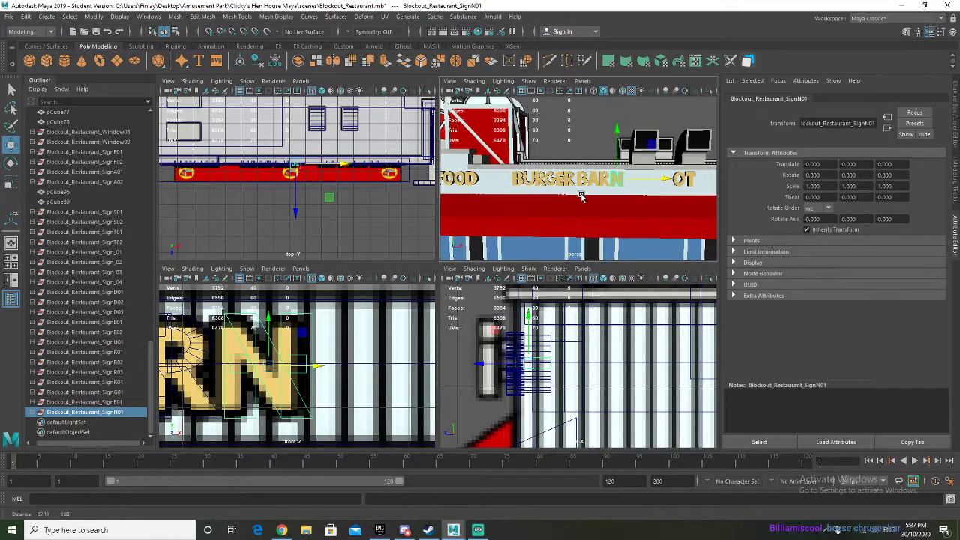
{"action": "scroll", "coordinate": [582, 198], "scroll_direction": "up", "scroll_amount": 3}
{"action": "mouse_move", "coordinate": [584, 200]}
{"action": "left_mouse_down", "text": "alt"}
{"action": "mouse_move", "coordinate": [608, 198]}
{"action": "mouse_move", "coordinate": [574, 204]}
{"action": "left_mouse_up", "text": "alt"}
{"action": "middle_click_drag", "start_coordinate": [634, 201], "coordinate": [495, 191], "text": "alt"}
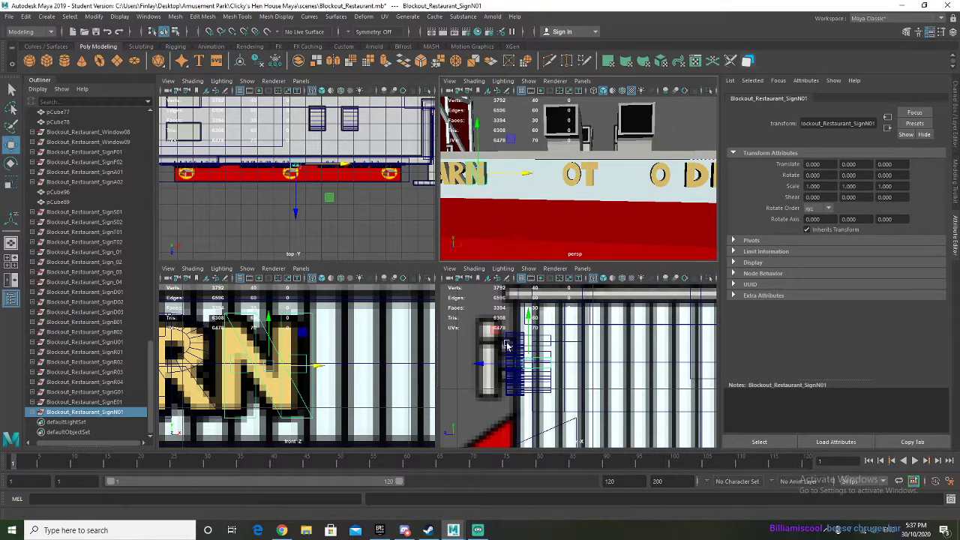
{"action": "scroll", "coordinate": [507, 345], "scroll_direction": "down", "scroll_amount": 3}
{"action": "scroll", "coordinate": [363, 359], "scroll_direction": "down", "scroll_amount": 6}
{"action": "mouse_move", "coordinate": [362, 360]}
{"action": "middle_mouse_down", "text": "alt"}
{"action": "mouse_move", "coordinate": [248, 349]}
{"action": "mouse_move", "coordinate": [277, 352]}
{"action": "middle_mouse_up", "text": "alt"}
{"action": "middle_click_drag", "start_coordinate": [403, 356], "coordinate": [234, 356], "text": "alt"}
{"action": "mouse_move", "coordinate": [323, 355]}
{"action": "middle_mouse_down", "text": "alt"}
{"action": "mouse_move", "coordinate": [225, 356]}
{"action": "mouse_move", "coordinate": [390, 370]}
{"action": "middle_mouse_up", "text": "alt"}
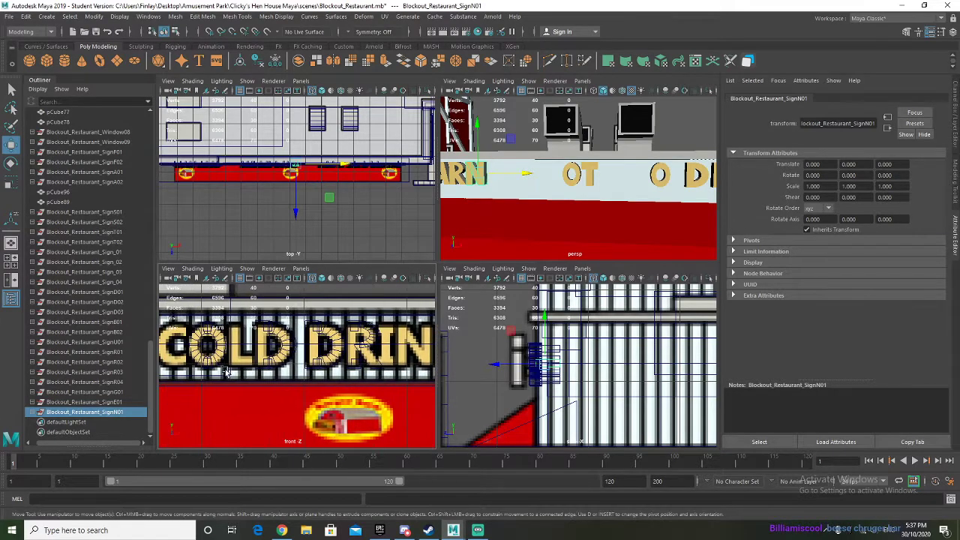
{"action": "mouse_move", "coordinate": [232, 369]}
{"action": "middle_mouse_down", "text": "alt"}
{"action": "mouse_move", "coordinate": [405, 382]}
{"action": "mouse_move", "coordinate": [389, 376]}
{"action": "middle_mouse_up", "text": "alt"}
{"action": "mouse_move", "coordinate": [233, 373]}
{"action": "middle_mouse_down", "text": "alt"}
{"action": "mouse_move", "coordinate": [383, 375]}
{"action": "mouse_move", "coordinate": [189, 376]}
{"action": "middle_mouse_up", "text": "alt"}
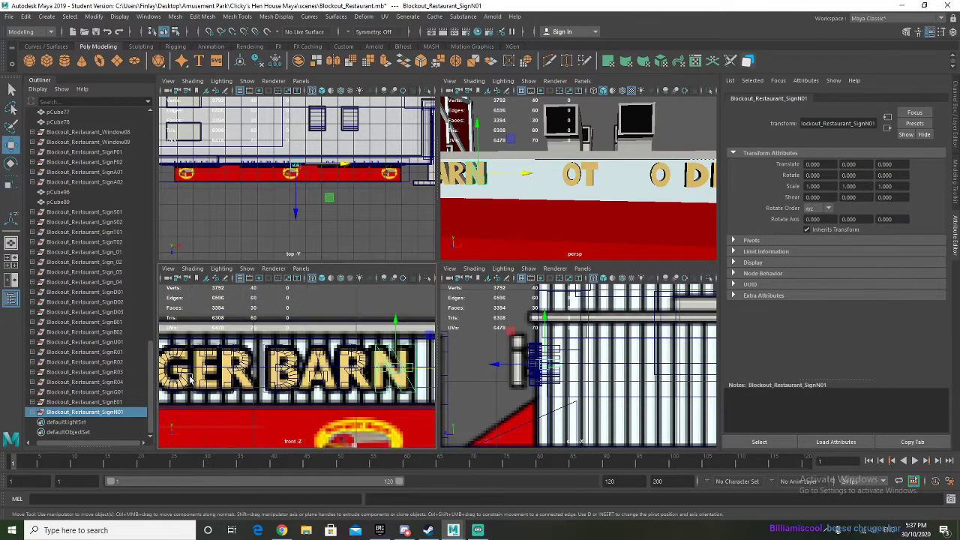
{"action": "middle_click_drag", "start_coordinate": [337, 376], "coordinate": [229, 375], "text": "alt"}
{"action": "mouse_move", "coordinate": [329, 376]}
{"action": "middle_mouse_down", "text": "alt"}
{"action": "mouse_move", "coordinate": [285, 372]}
{"action": "mouse_move", "coordinate": [369, 369]}
{"action": "middle_mouse_up", "text": "alt"}
Step: Duplicate pCube96 and pCube89 and move the copies to the H of HOT, placing the small cube at about X -6.2
{"action": "left_click", "coordinate": [59, 192]}
{"action": "left_click", "coordinate": [60, 202], "text": "shift"}
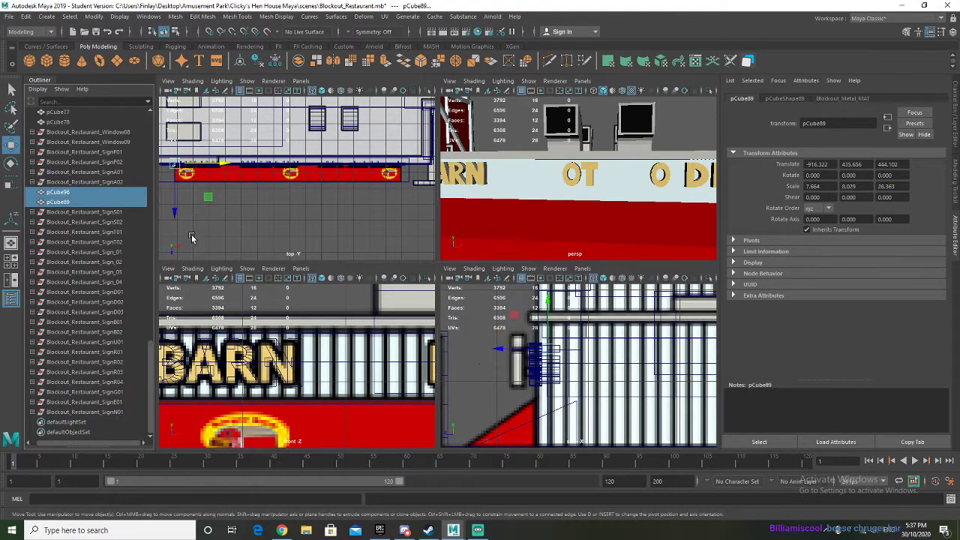
{"action": "key", "text": "ctrl+d"}
{"action": "left_click_drag", "start_coordinate": [217, 163], "coordinate": [386, 163]}
{"action": "middle_click_drag", "start_coordinate": [302, 312], "coordinate": [210, 301], "text": "alt"}
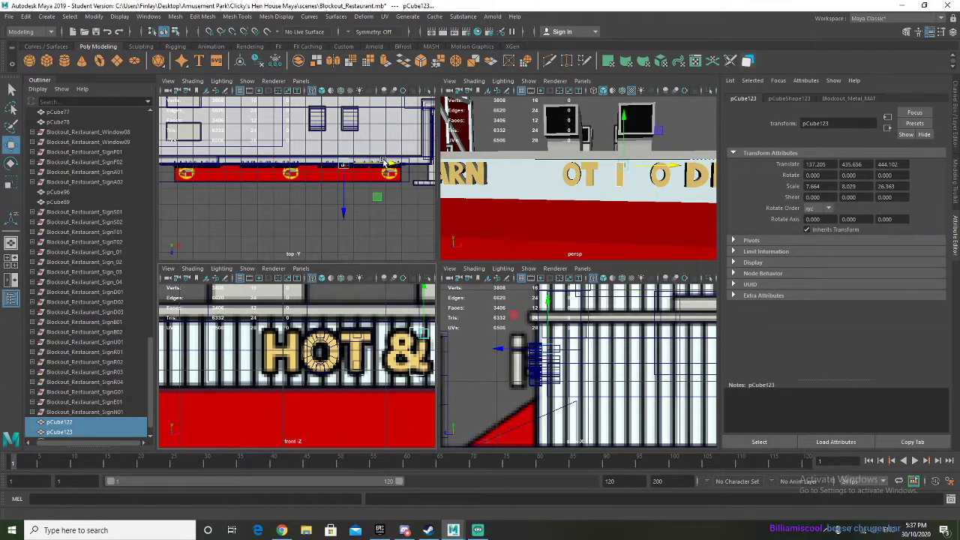
{"action": "left_click_drag", "start_coordinate": [384, 162], "coordinate": [372, 162]}
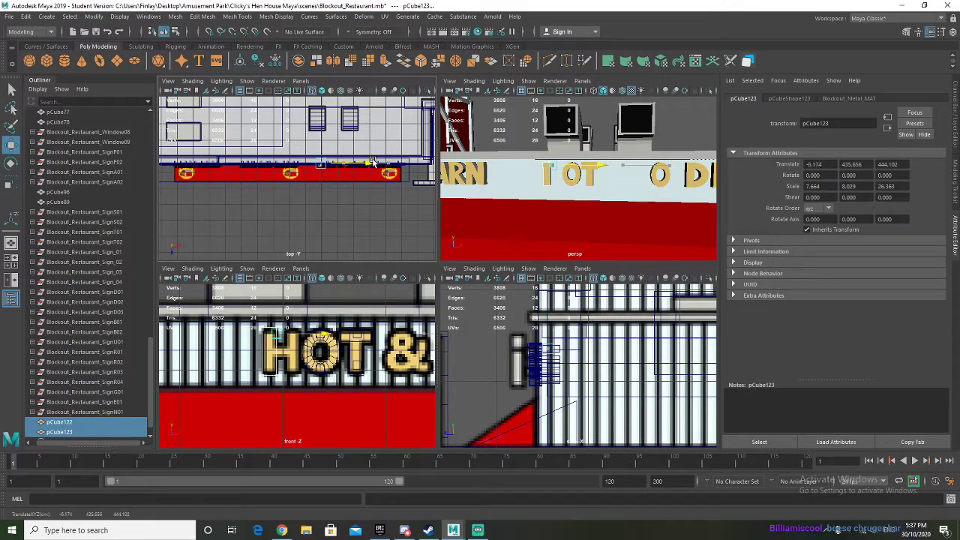
Step: Move the small backing cube pCube123 onto the middle of the H's left stem, at about X -12.7, Y 418.5
{"action": "scroll", "coordinate": [292, 309], "scroll_direction": "up", "scroll_amount": 6}
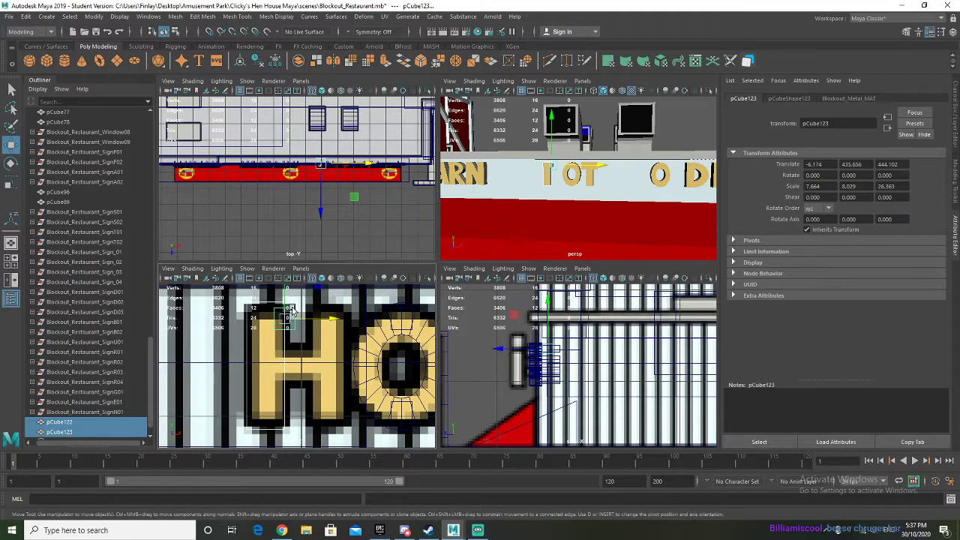
{"action": "left_click", "coordinate": [295, 311]}
{"action": "left_click_drag", "start_coordinate": [319, 287], "coordinate": [299, 335]}
{"action": "left_click", "coordinate": [286, 327]}
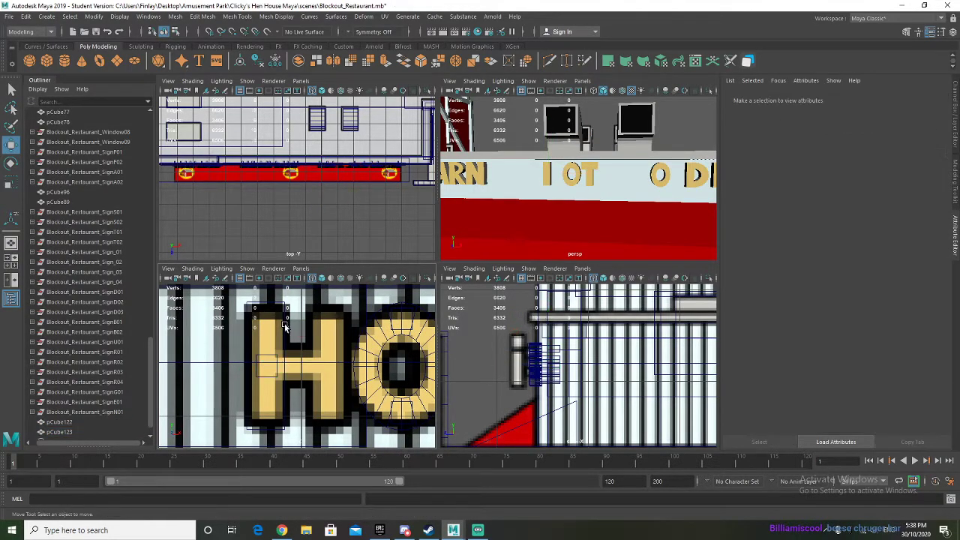
Step: Duplicate the H's left stem cube and move the copy horizontally onto the H's right stem
{"action": "left_click", "coordinate": [283, 318]}
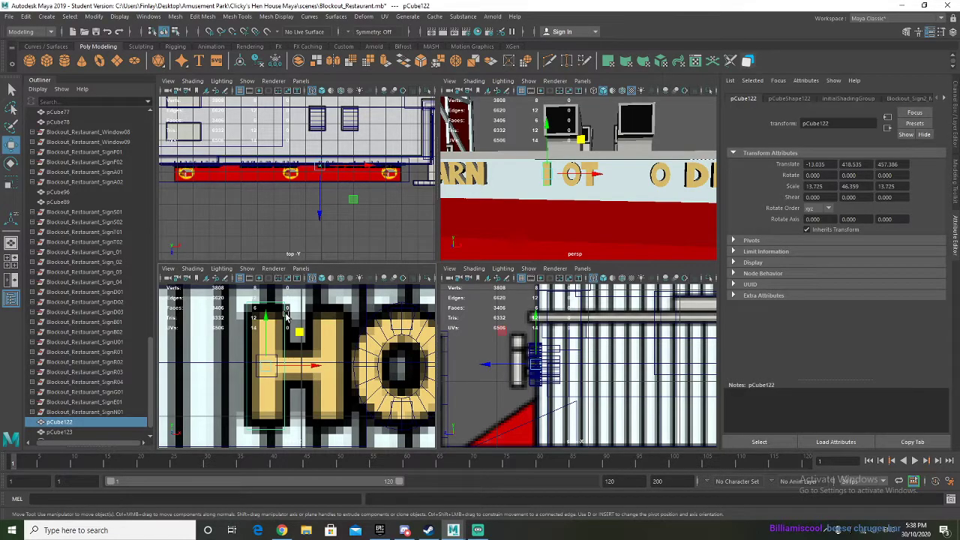
{"action": "key", "text": "ctrl+d"}
{"action": "mouse_move", "coordinate": [313, 367]}
{"action": "left_mouse_down"}
{"action": "mouse_move", "coordinate": [374, 368]}
{"action": "mouse_move", "coordinate": [330, 366]}
{"action": "left_mouse_up"}
Step: Duplicate the stem cube for the H's crossbar, centred at about X -1.7 and scaled to about 13.4 in Y
{"action": "key", "text": "ctrl+d"}
{"action": "key", "text": "r"}
{"action": "left_click_drag", "start_coordinate": [304, 315], "coordinate": [304, 354]}
{"action": "scroll", "coordinate": [555, 205], "scroll_direction": "up", "scroll_amount": 4}
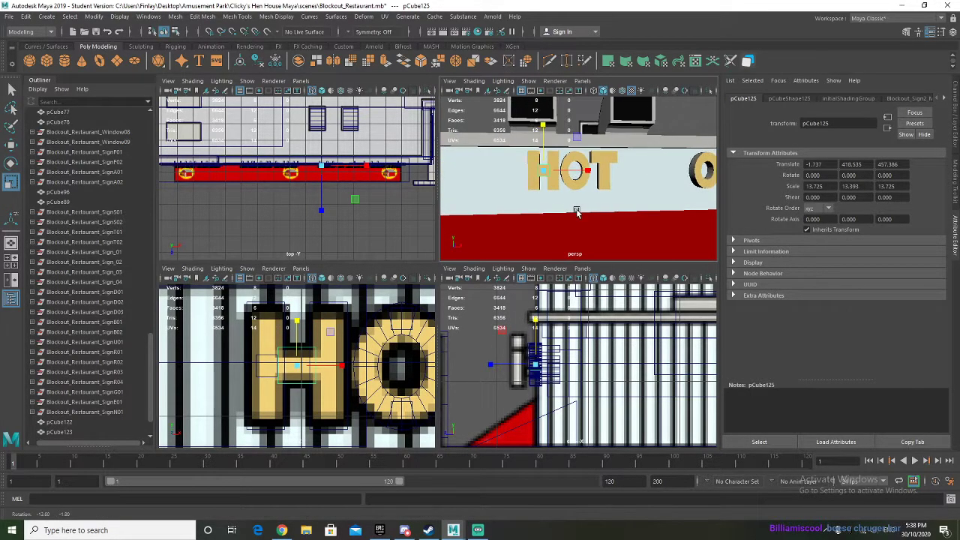
Step: Duplicate the H's small backing cube and move the copy horizontally onto the right stem, at about X 9.1
{"action": "left_click", "coordinate": [270, 355]}
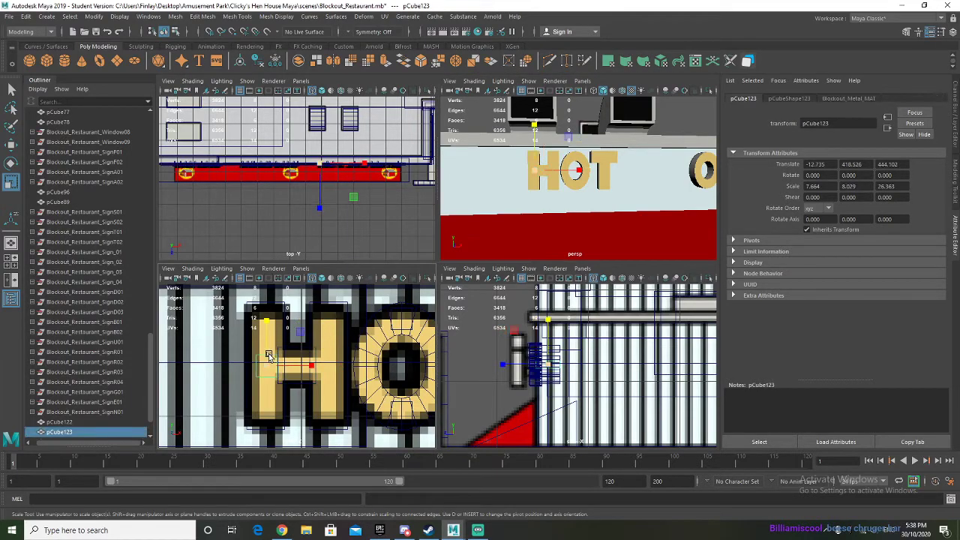
{"action": "key", "text": "ctrl+d"}
{"action": "left_click_drag", "start_coordinate": [311, 365], "coordinate": [375, 365]}
{"action": "key", "text": "ctrl+z"}
{"action": "key", "text": "w"}
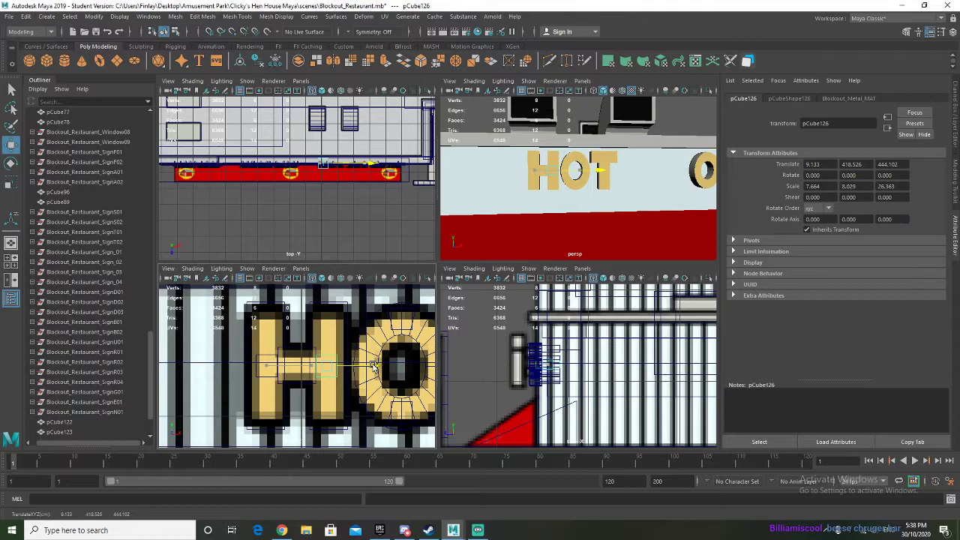
Step: Group the H's five cubes, pCube122 to pCube126, and rename the group Blockout_Restaurant_SignH01
{"action": "scroll", "coordinate": [116, 385], "scroll_direction": "down", "scroll_amount": 2}
{"action": "left_click", "coordinate": [67, 375], "text": "shift"}
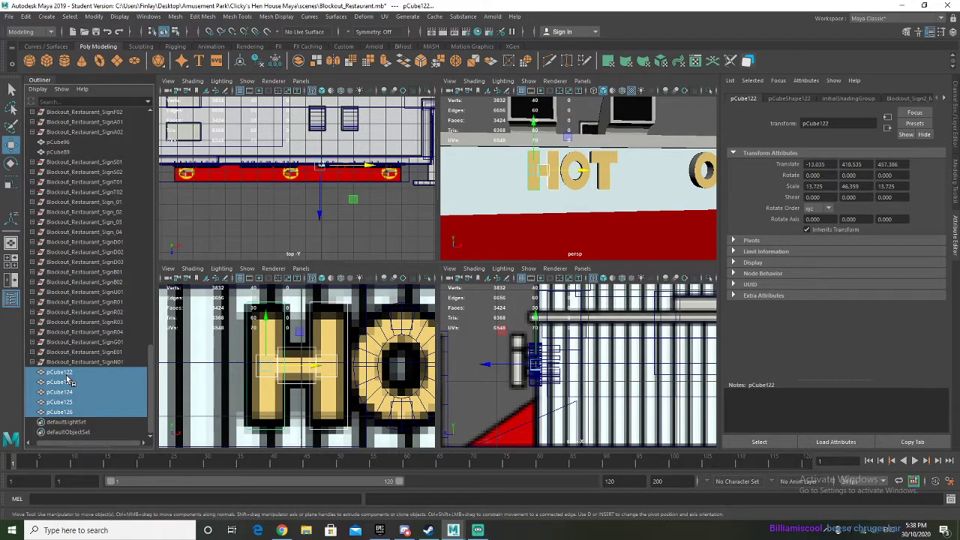
{"action": "key", "text": "ctrl+g"}
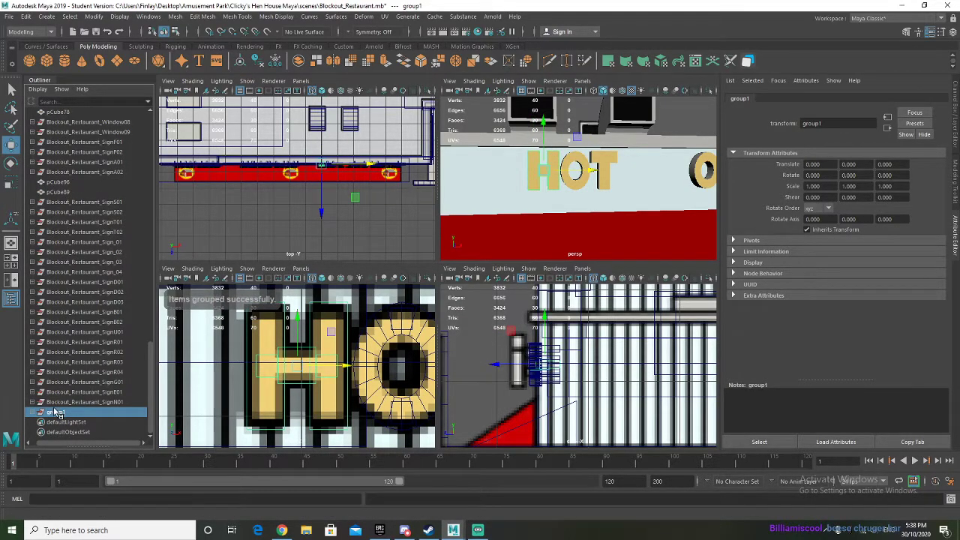
{"action": "double_click", "coordinate": [56, 413]}
{"action": "type", "text": "Blockout_Restaurant_SignA02"}
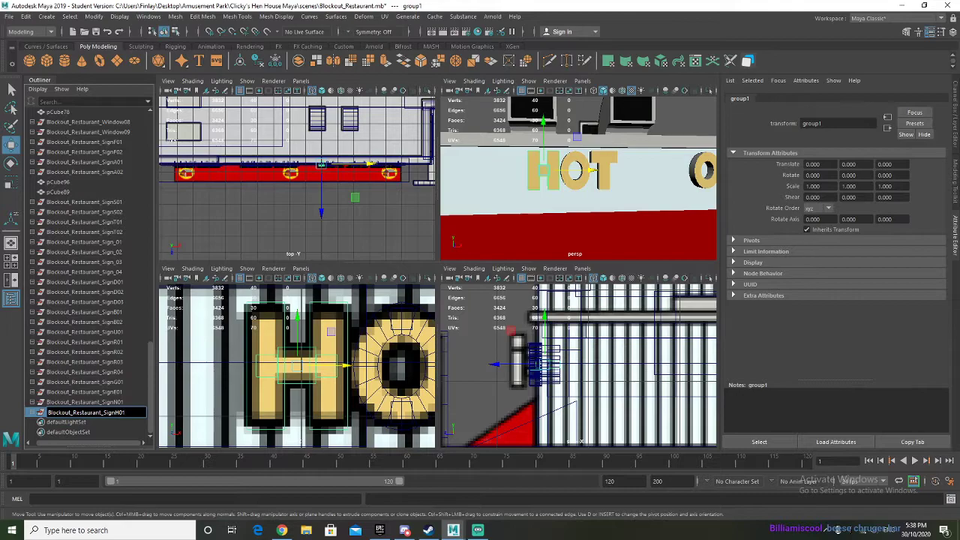
{"action": "key", "text": "Return"}
Step: Duplicate the front ring cylinder of COLD's O and move the copy out of the Blockout_Restaurant_Sign_04 group
{"action": "scroll", "coordinate": [254, 386], "scroll_direction": "down", "scroll_amount": 6}
{"action": "mouse_move", "coordinate": [297, 374]}
{"action": "middle_mouse_down", "text": "alt"}
{"action": "mouse_move", "coordinate": [123, 353]}
{"action": "mouse_move", "coordinate": [268, 374]}
{"action": "middle_mouse_up", "text": "alt"}
{"action": "key", "text": "f"}
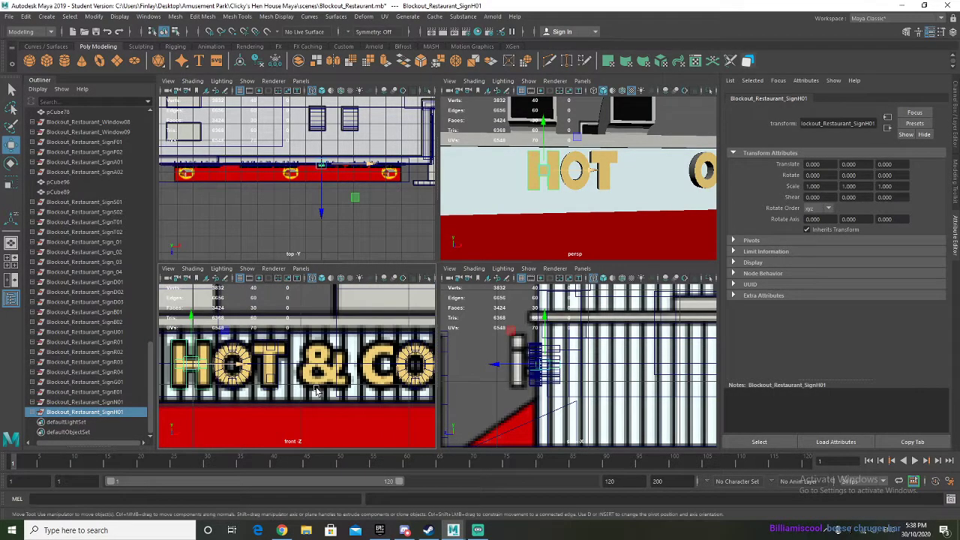
{"action": "scroll", "coordinate": [315, 388], "scroll_direction": "down", "scroll_amount": 2}
{"action": "middle_click_drag", "start_coordinate": [331, 389], "coordinate": [307, 378], "text": "alt"}
{"action": "scroll", "coordinate": [309, 358], "scroll_direction": "up", "scroll_amount": 4}
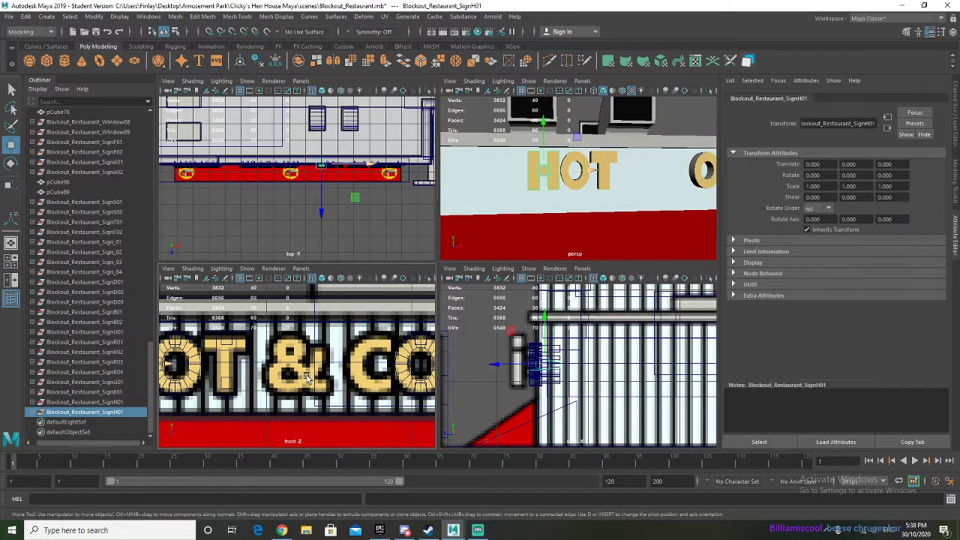
{"action": "scroll", "coordinate": [306, 375], "scroll_direction": "down", "scroll_amount": 1}
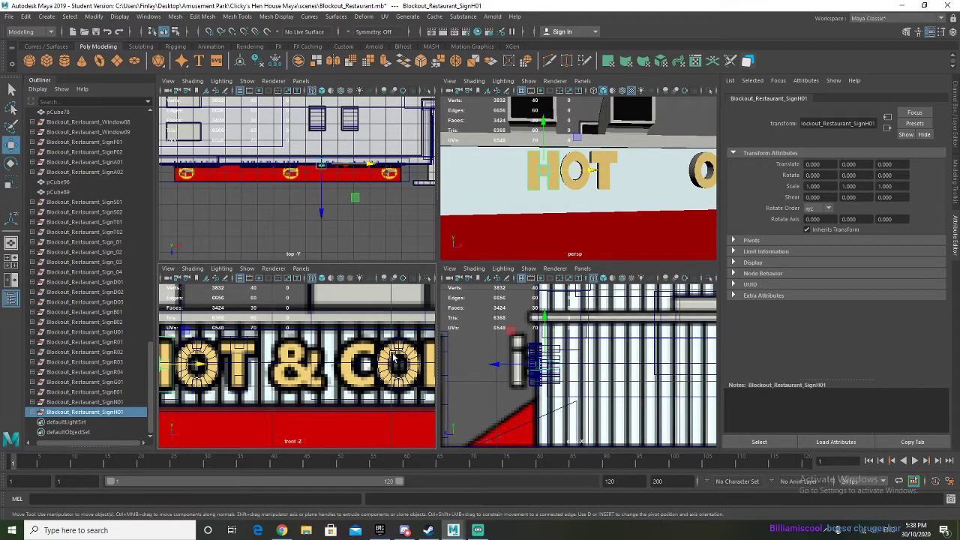
{"action": "left_click", "coordinate": [391, 359]}
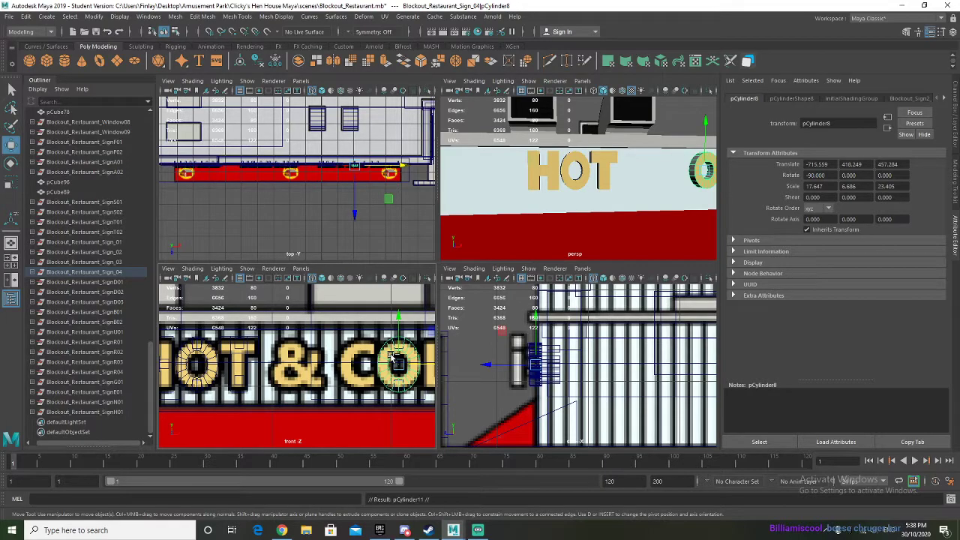
{"action": "left_click", "coordinate": [103, 272]}
{"action": "left_click", "coordinate": [32, 273]}
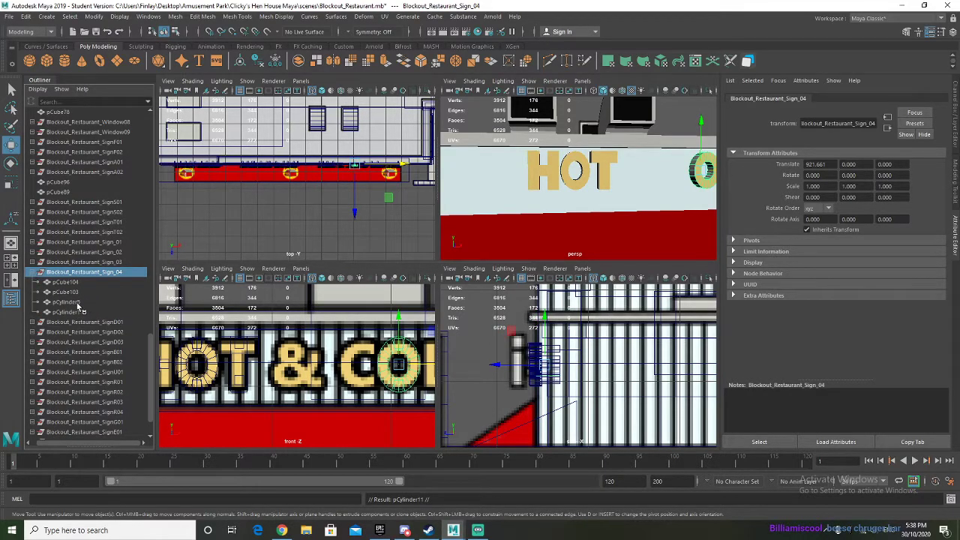
{"action": "left_click", "coordinate": [79, 303]}
{"action": "left_click", "coordinate": [79, 313]}
{"action": "scroll", "coordinate": [80, 312], "scroll_direction": "down", "scroll_amount": 2}
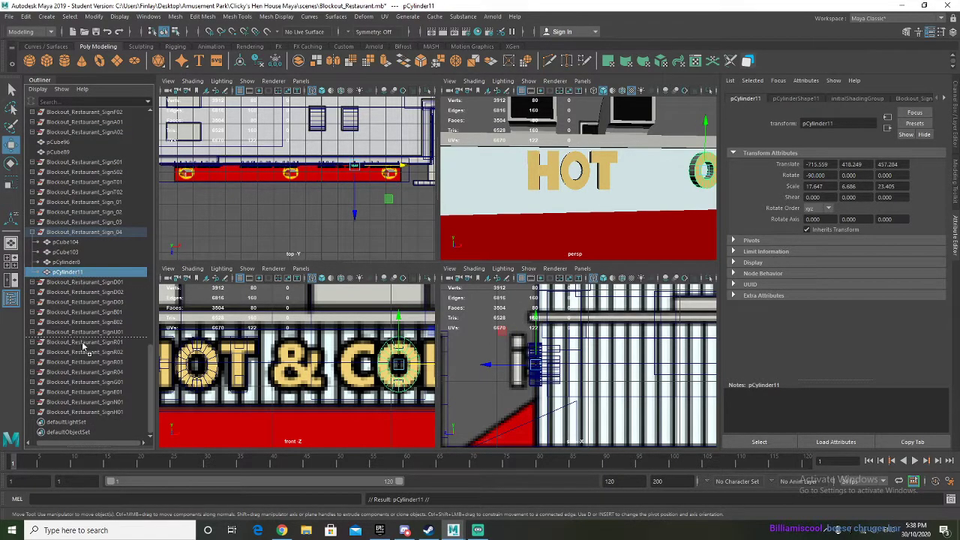
{"action": "middle_click_drag", "start_coordinate": [96, 418], "coordinate": [98, 418]}
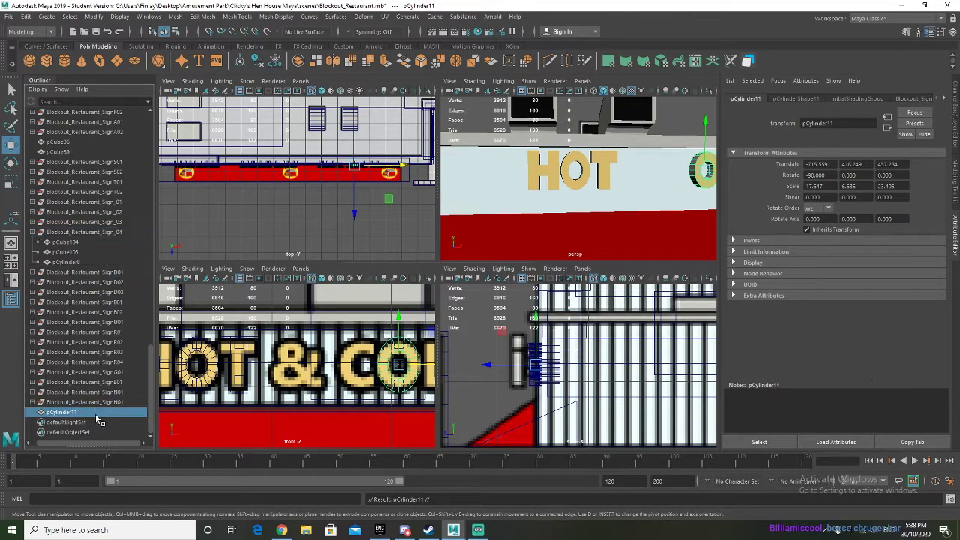
Step: Move the copied ring pCylinder11 over the ampersand and scale it down to fit the ampersand's upper loop
{"action": "left_click_drag", "start_coordinate": [423, 365], "coordinate": [315, 365]}
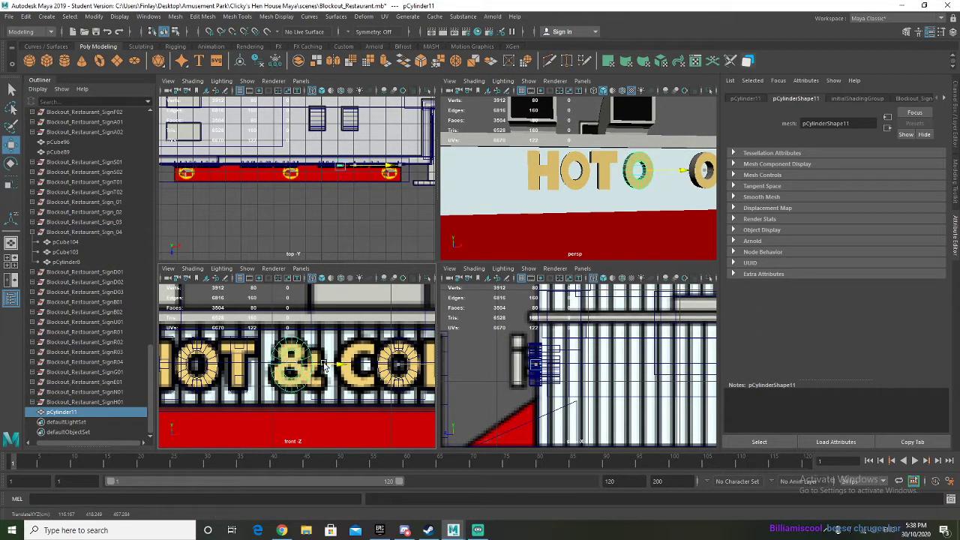
{"action": "key", "text": "r"}
{"action": "left_click_drag", "start_coordinate": [291, 332], "coordinate": [315, 315]}
{"action": "scroll", "coordinate": [291, 343], "scroll_direction": "up", "scroll_amount": 3}
{"action": "key", "text": "w"}
{"action": "key", "text": "r"}
{"action": "middle_click_drag", "start_coordinate": [306, 382], "coordinate": [305, 379], "text": "alt"}
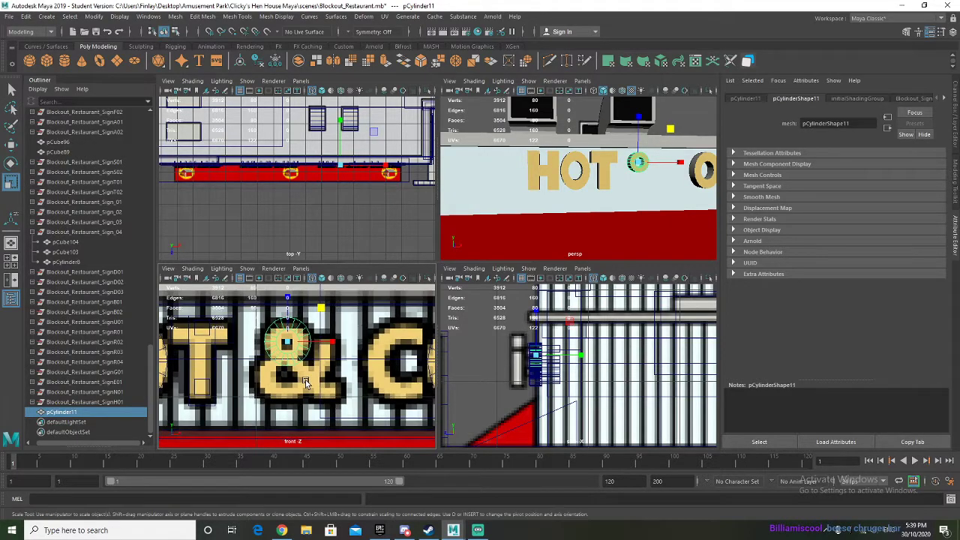
{"action": "scroll", "coordinate": [305, 381], "scroll_direction": "up", "scroll_amount": 3}
{"action": "right_click_drag", "start_coordinate": [278, 285], "coordinate": [271, 229]}
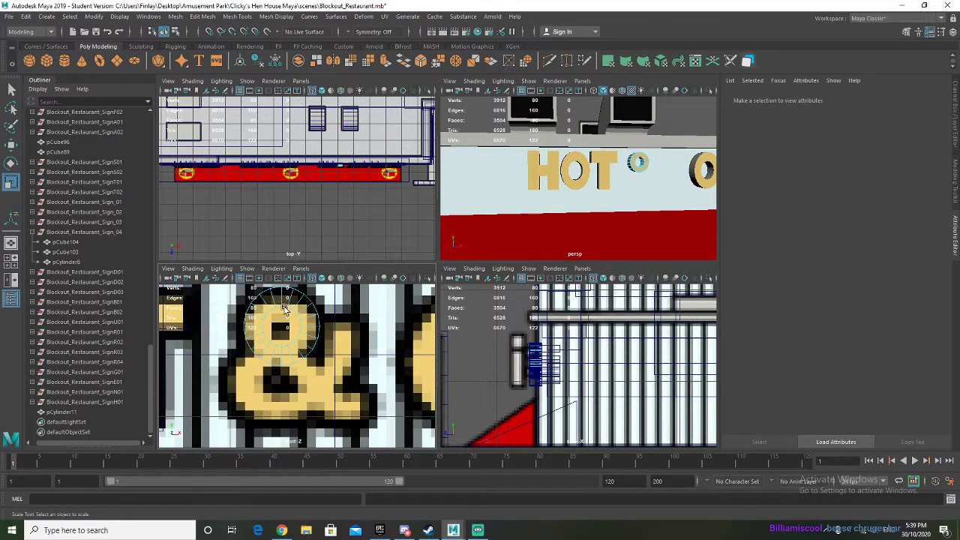
{"action": "left_click", "coordinate": [284, 308]}
{"action": "left_click", "coordinate": [283, 308]}
{"action": "key", "text": "ctrl+z"}
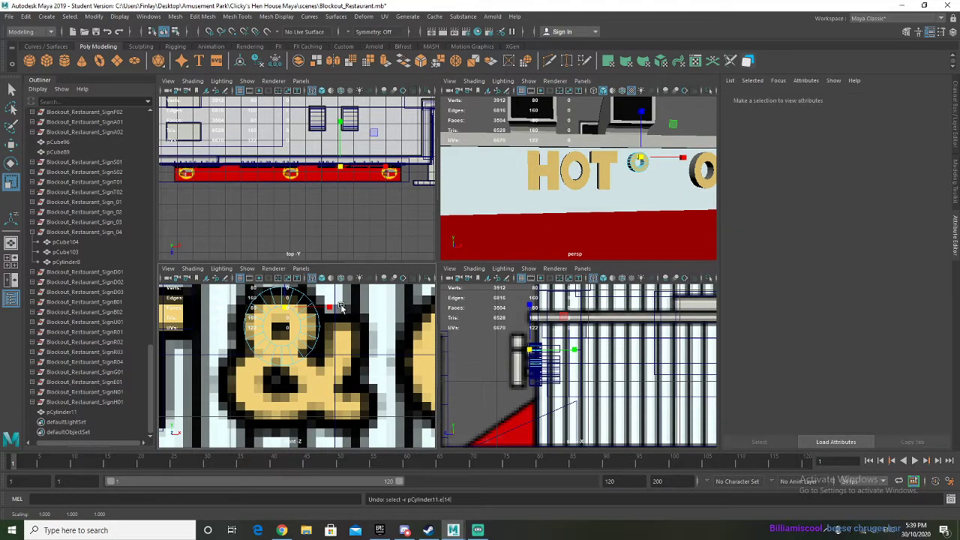
{"action": "key", "text": "ctrl+z"}
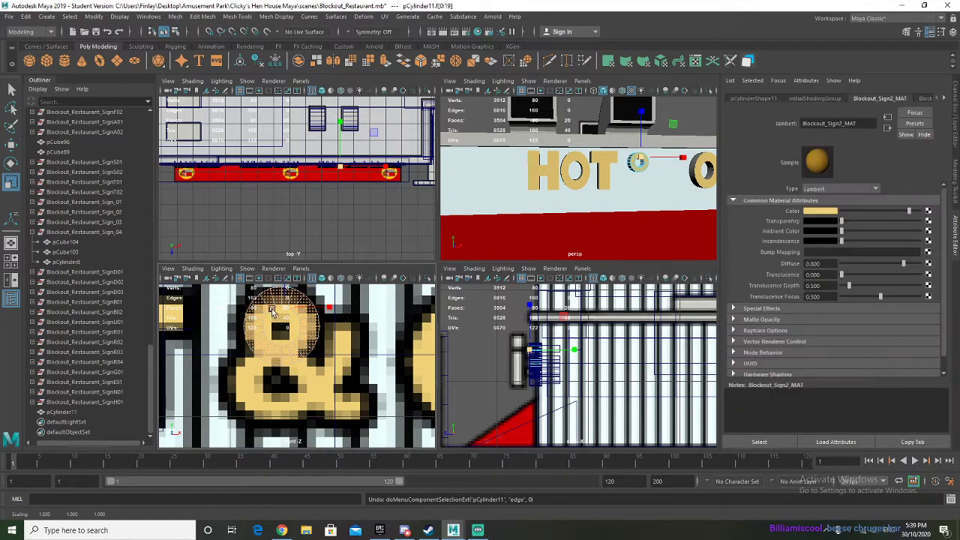
{"action": "right_click_drag", "start_coordinate": [270, 307], "coordinate": [233, 254]}
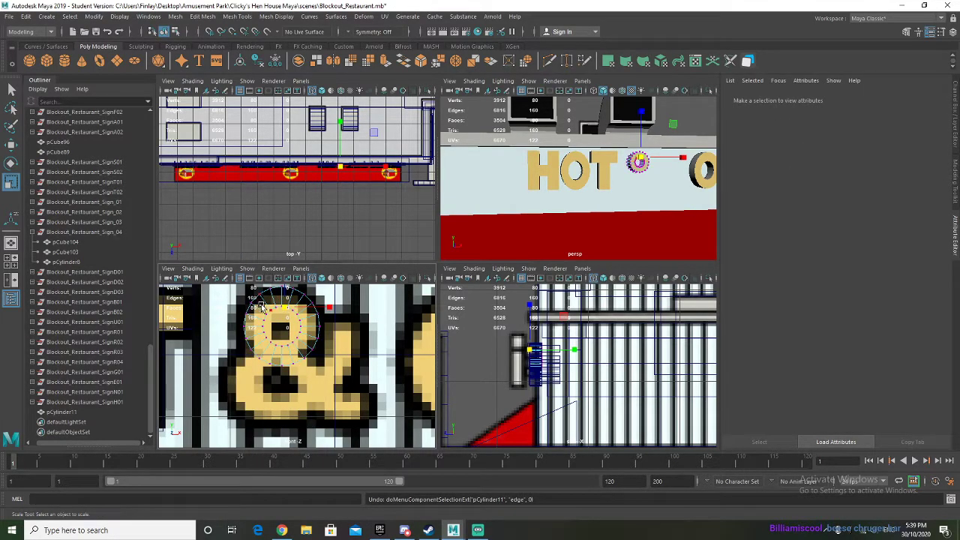
{"action": "left_click_drag", "start_coordinate": [260, 303], "coordinate": [264, 332]}
{"action": "left_click_drag", "start_coordinate": [608, 224], "coordinate": [595, 199], "text": "alt"}
{"action": "right_click_drag", "start_coordinate": [293, 316], "coordinate": [350, 235]}
{"action": "left_click", "coordinate": [360, 306]}
{"action": "key", "text": "ctrl+z"}
{"action": "key", "text": "ctrl+z"}
{"action": "key", "text": "ctrl+z"}
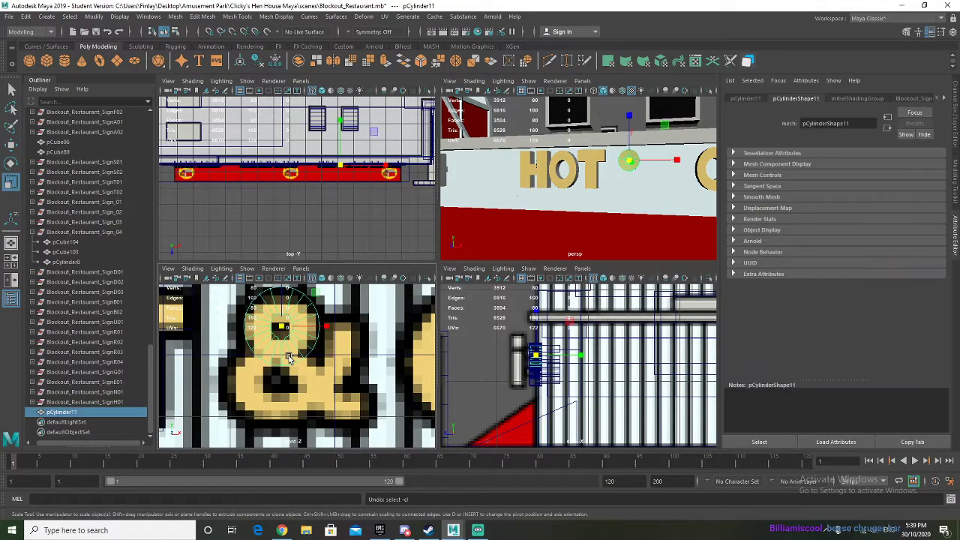
Step: Scale the inner vertices of pCylinder11 inward to narrow the hole of the ampersand's upper loop
{"action": "right_click_drag", "start_coordinate": [287, 358], "coordinate": [252, 258]}
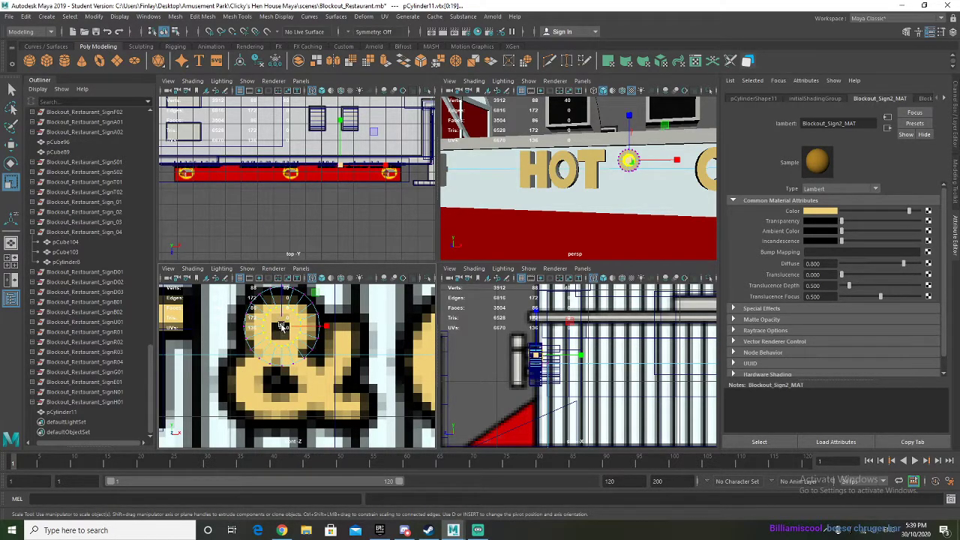
{"action": "left_click_drag", "start_coordinate": [282, 326], "coordinate": [267, 331]}
{"action": "right_click_drag", "start_coordinate": [361, 391], "coordinate": [413, 229]}
{"action": "right_click_drag", "start_coordinate": [285, 318], "coordinate": [332, 253]}
{"action": "left_click", "coordinate": [354, 320]}
{"action": "left_click", "coordinate": [307, 329]}
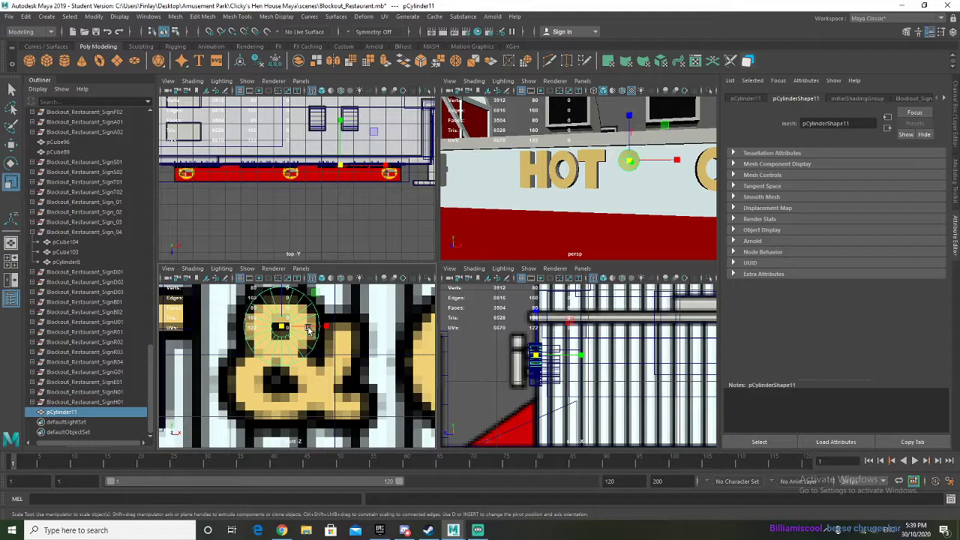
{"action": "left_click_drag", "start_coordinate": [532, 205], "coordinate": [561, 208], "text": "alt"}
Step: Duplicate the curved piece pCylinder9 of COLD's D and move the copy out of the Blockout_Restaurant_SignD02 group
{"action": "middle_click_drag", "start_coordinate": [290, 361], "coordinate": [200, 360], "text": "alt"}
{"action": "scroll", "coordinate": [290, 341], "scroll_direction": "down", "scroll_amount": 5}
{"action": "middle_click_drag", "start_coordinate": [422, 360], "coordinate": [301, 360], "text": "alt"}
{"action": "left_click", "coordinate": [288, 352]}
{"action": "middle_click_drag", "start_coordinate": [231, 367], "coordinate": [384, 360], "text": "alt"}
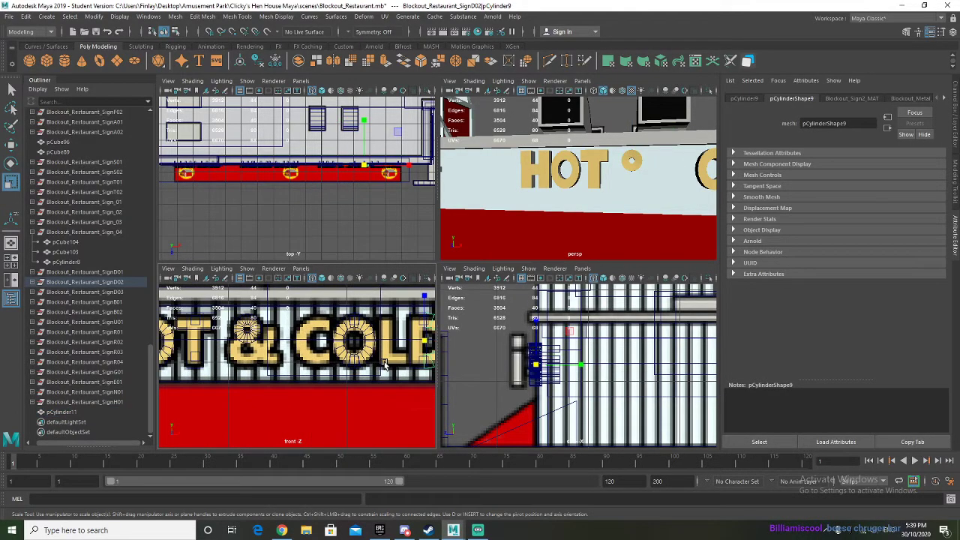
{"action": "key", "text": "ctrl+d"}
{"action": "left_click", "coordinate": [36, 282]}
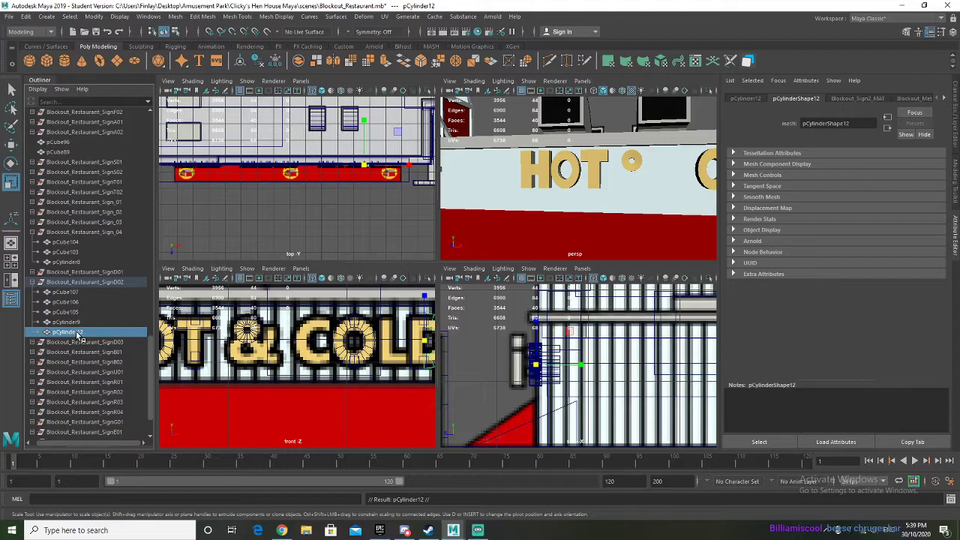
{"action": "middle_click_drag", "start_coordinate": [93, 459], "coordinate": [82, 440]}
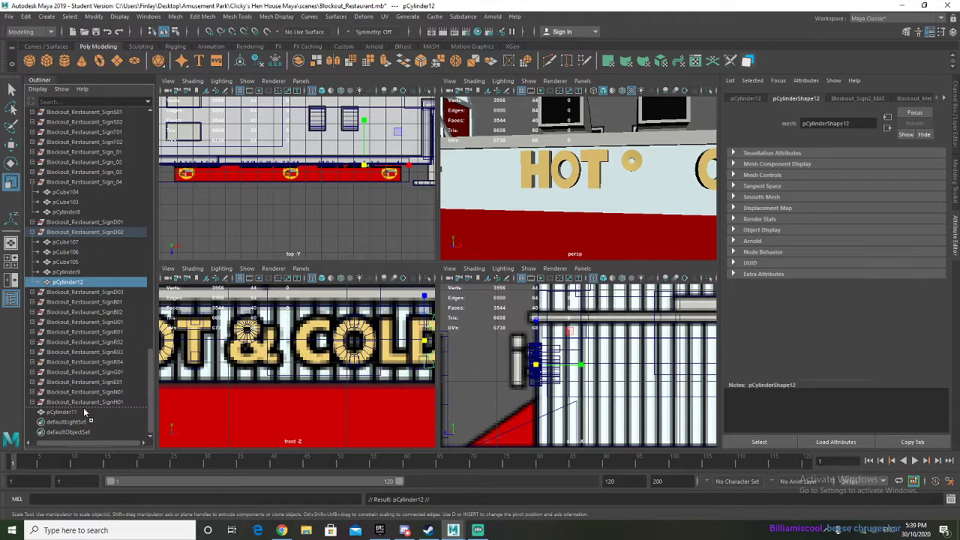
{"action": "key", "text": "shift+p"}
{"action": "left_click", "coordinate": [35, 231]}
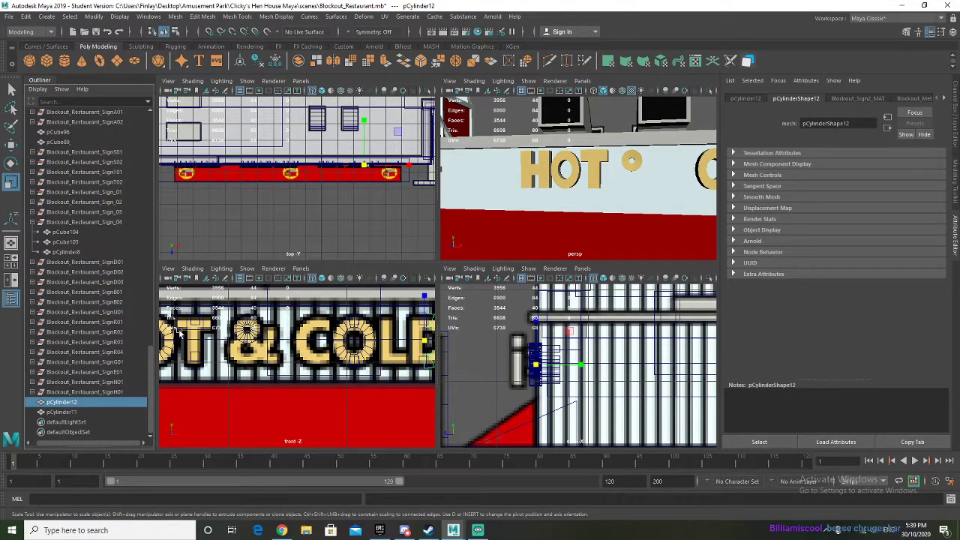
Step: Move the copied curved piece pCylinder12 over the ampersand and rotate it to -135 degrees about Z
{"action": "key", "text": "w"}
{"action": "middle_click_drag", "start_coordinate": [310, 354], "coordinate": [257, 349], "text": "alt"}
{"action": "left_click_drag", "start_coordinate": [412, 338], "coordinate": [224, 346]}
{"action": "middle_click_drag", "start_coordinate": [224, 347], "coordinate": [297, 354], "text": "alt"}
{"action": "scroll", "coordinate": [288, 355], "scroll_direction": "up", "scroll_amount": 4}
{"action": "key", "text": "r"}
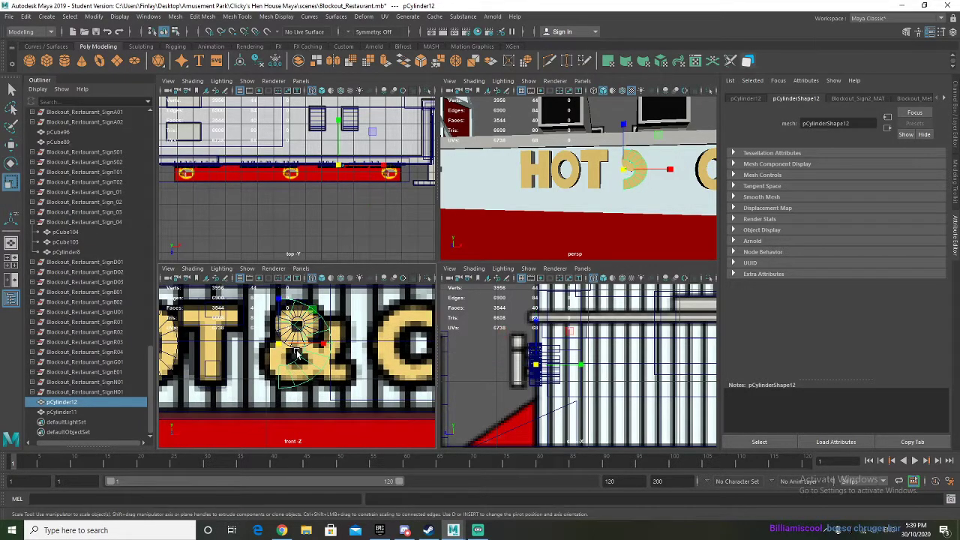
{"action": "key", "text": "e"}
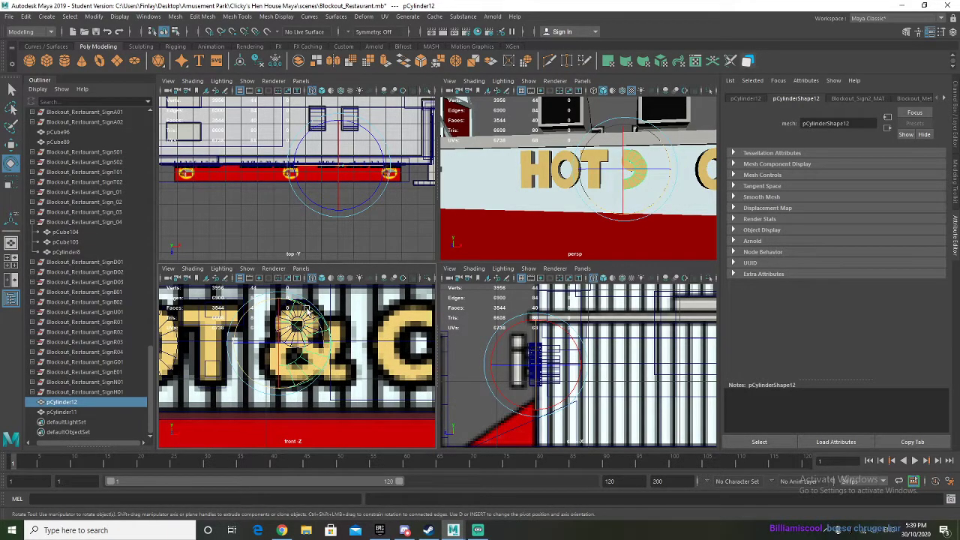
{"action": "left_click_drag", "start_coordinate": [307, 309], "coordinate": [398, 346]}
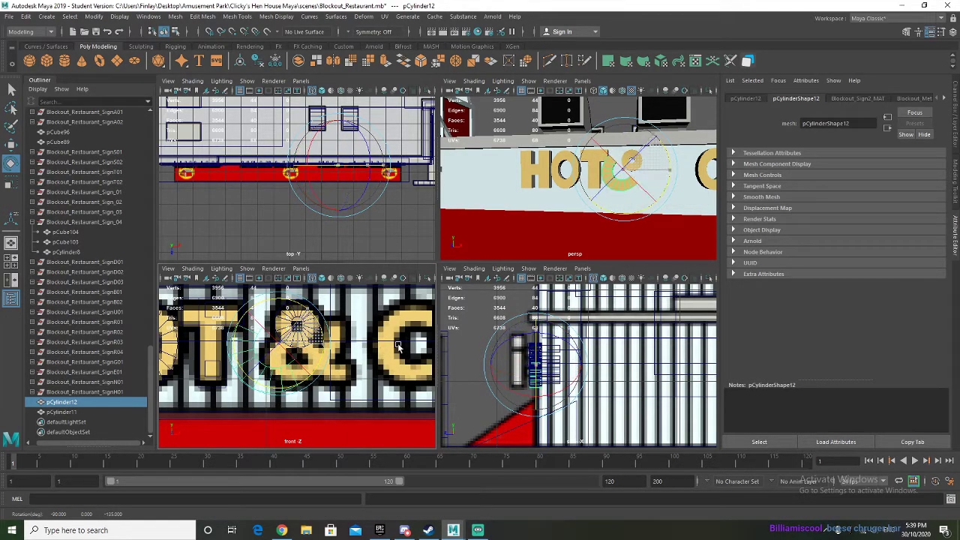
Step: Scale down pCylinder12 and position it as the ampersand's lower loop, at about X 118.9, Y 414.4
{"action": "key", "text": "w"}
{"action": "left_click_drag", "start_coordinate": [311, 309], "coordinate": [341, 312]}
{"action": "key", "text": "r"}
{"action": "left_click_drag", "start_coordinate": [305, 350], "coordinate": [279, 350]}
{"action": "key", "text": "w"}
{"action": "left_click_drag", "start_coordinate": [341, 315], "coordinate": [335, 323]}
{"action": "key", "text": "r"}
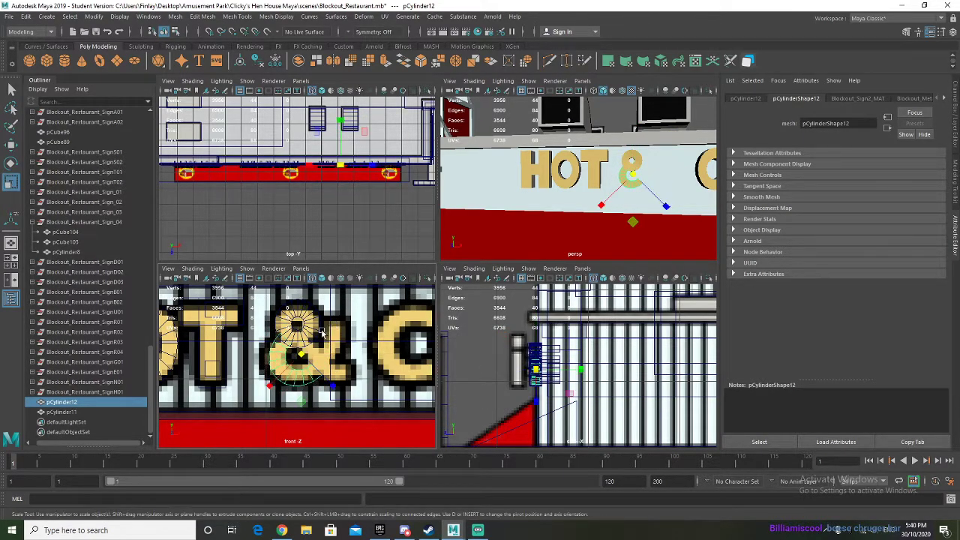
{"action": "key", "text": "w"}
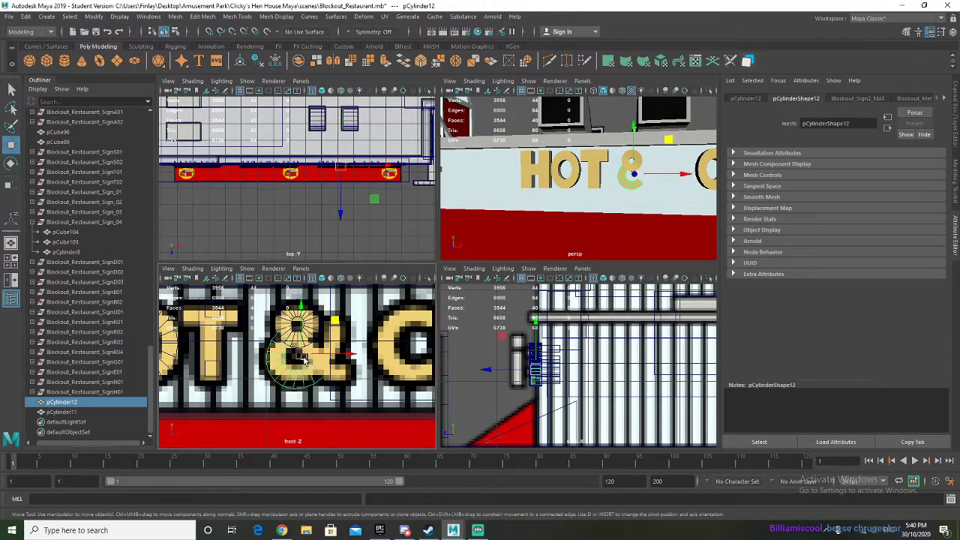
{"action": "left_click_drag", "start_coordinate": [333, 323], "coordinate": [335, 319]}
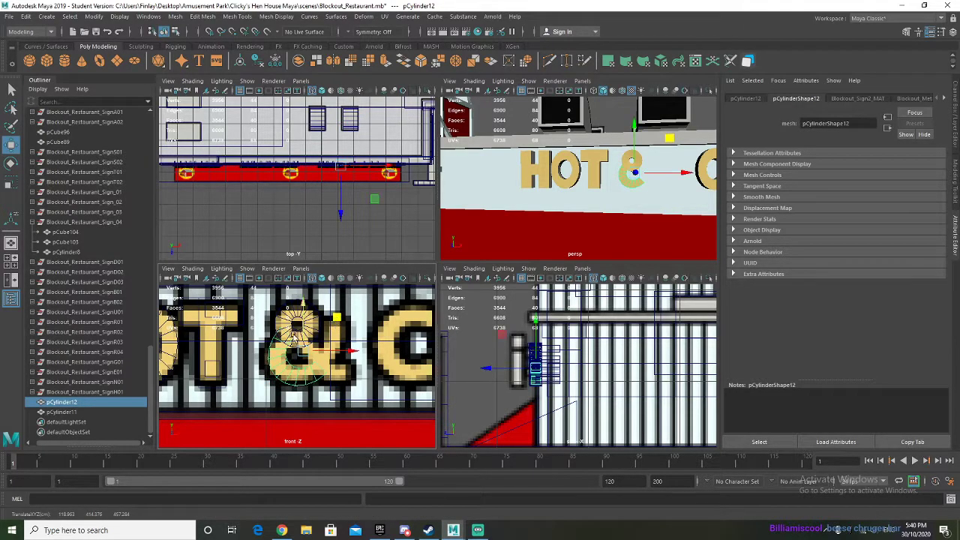
Step: Duplicate the T's bar pCube99 and move the copy out of the Blockout_Restaurant_SignT02 group
{"action": "left_click", "coordinate": [226, 343]}
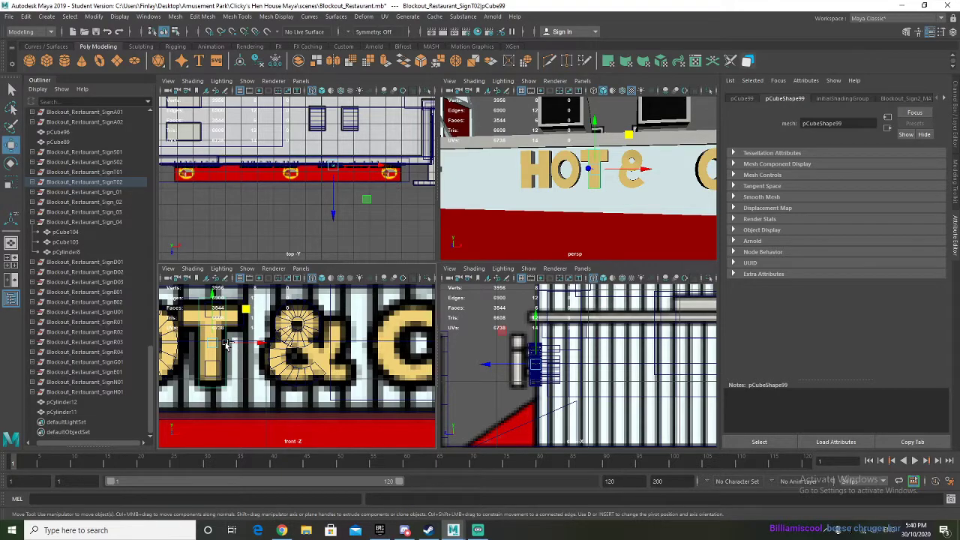
{"action": "key", "text": "ctrl+d"}
{"action": "left_click", "coordinate": [33, 183]}
{"action": "scroll", "coordinate": [63, 223], "scroll_direction": "down", "scroll_amount": 2}
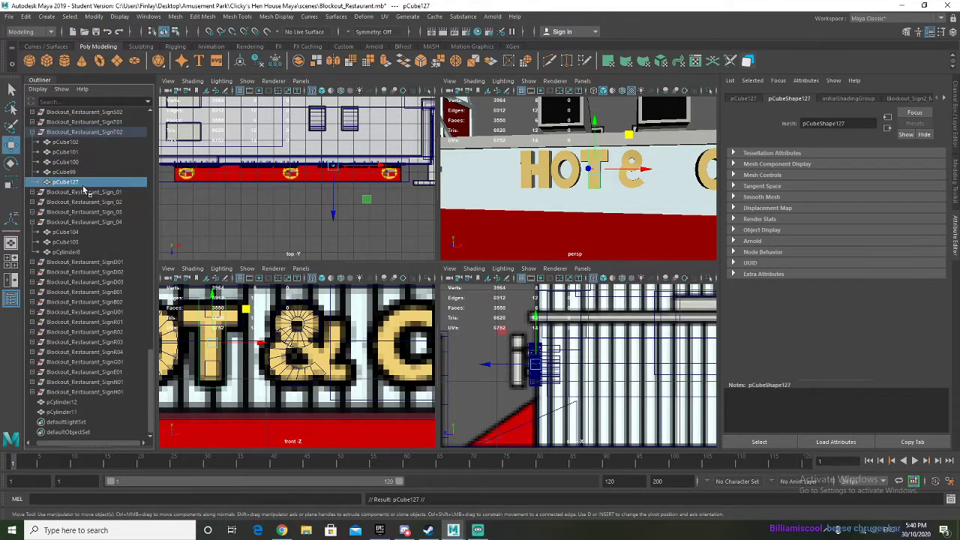
{"action": "middle_click_drag", "start_coordinate": [88, 396], "coordinate": [90, 398]}
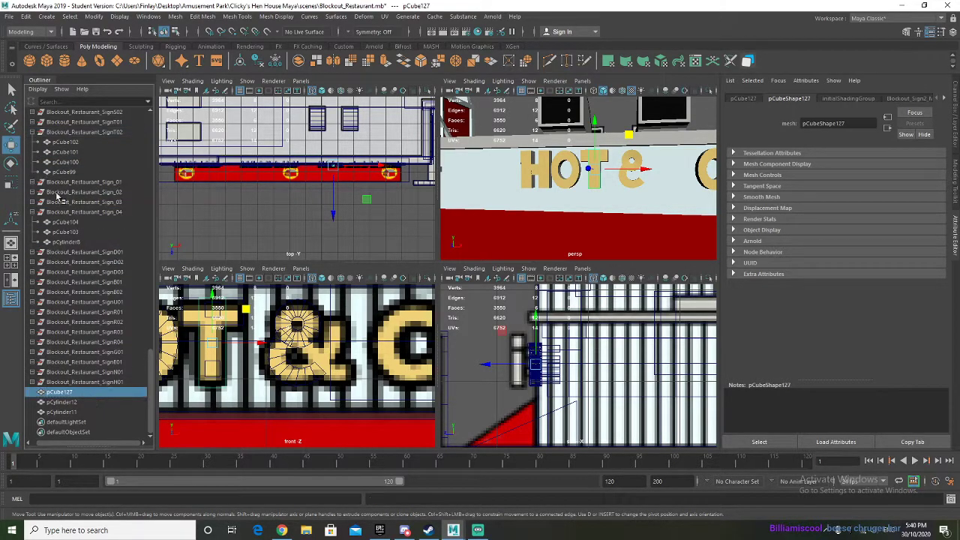
{"action": "left_click", "coordinate": [32, 133]}
Step: Move the copied bar pCube127 over the ampersand and shift its upper vertices to slant it into the diagonal stroke
{"action": "left_click_drag", "start_coordinate": [249, 344], "coordinate": [373, 343]}
{"action": "right_click_drag", "start_coordinate": [328, 301], "coordinate": [284, 255]}
{"action": "right_click_drag", "start_coordinate": [339, 297], "coordinate": [376, 231]}
{"action": "left_click", "coordinate": [325, 311]}
{"action": "right_click_drag", "start_coordinate": [325, 308], "coordinate": [287, 256]}
{"action": "left_click_drag", "start_coordinate": [360, 301], "coordinate": [332, 317]}
Step: Reposition the lower end vertices of pCube127 to fit the foot of the ampersand's diagonal stroke
{"action": "scroll", "coordinate": [355, 300], "scroll_direction": "down", "scroll_amount": 3}
{"action": "left_click_drag", "start_coordinate": [551, 221], "coordinate": [551, 223], "text": "alt"}
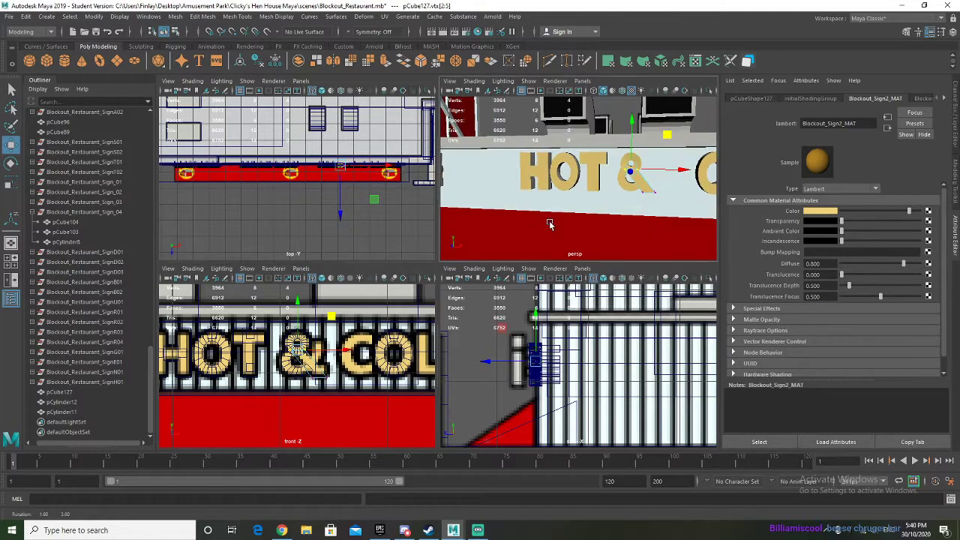
{"action": "right_click_drag", "start_coordinate": [551, 223], "coordinate": [596, 224], "text": "alt"}
{"action": "middle_click_drag", "start_coordinate": [597, 222], "coordinate": [514, 224], "text": "alt"}
{"action": "scroll", "coordinate": [283, 368], "scroll_direction": "up", "scroll_amount": 4}
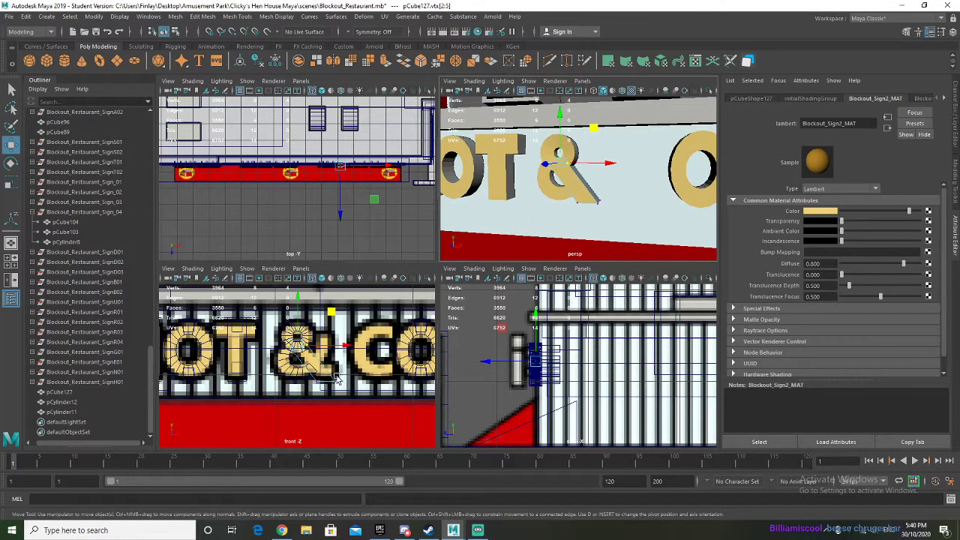
{"action": "left_click_drag", "start_coordinate": [322, 387], "coordinate": [345, 360]}
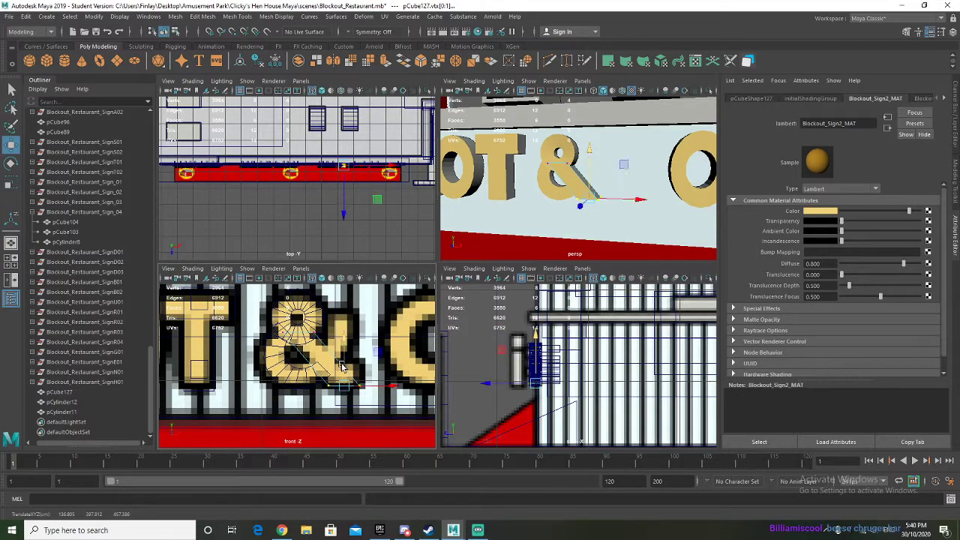
Step: Duplicate the diagonal pCube127, raise the copy and shift its end vertices to slant it the other way as the ampersand's arm
{"action": "right_click_drag", "start_coordinate": [313, 354], "coordinate": [360, 240]}
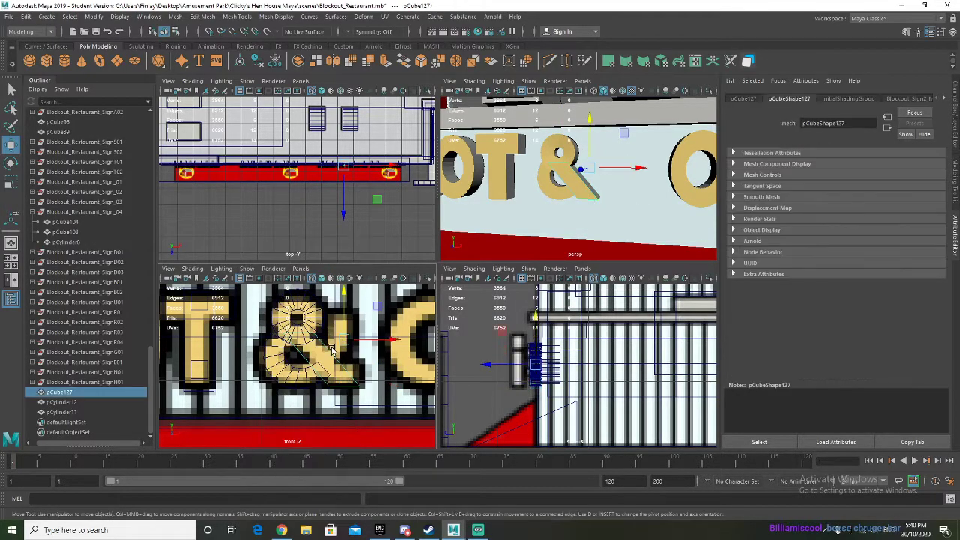
{"action": "key", "text": "ctrl+d"}
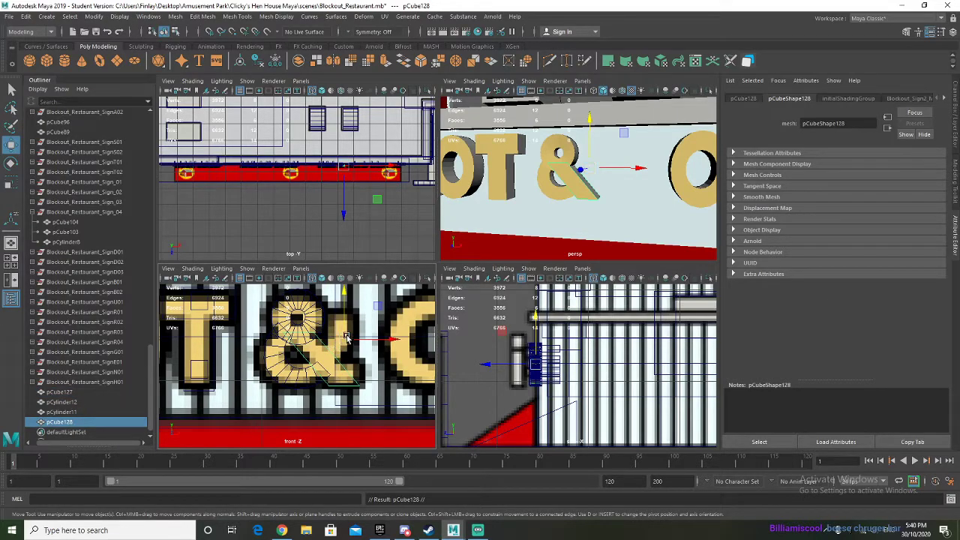
{"action": "left_click_drag", "start_coordinate": [344, 324], "coordinate": [346, 300]}
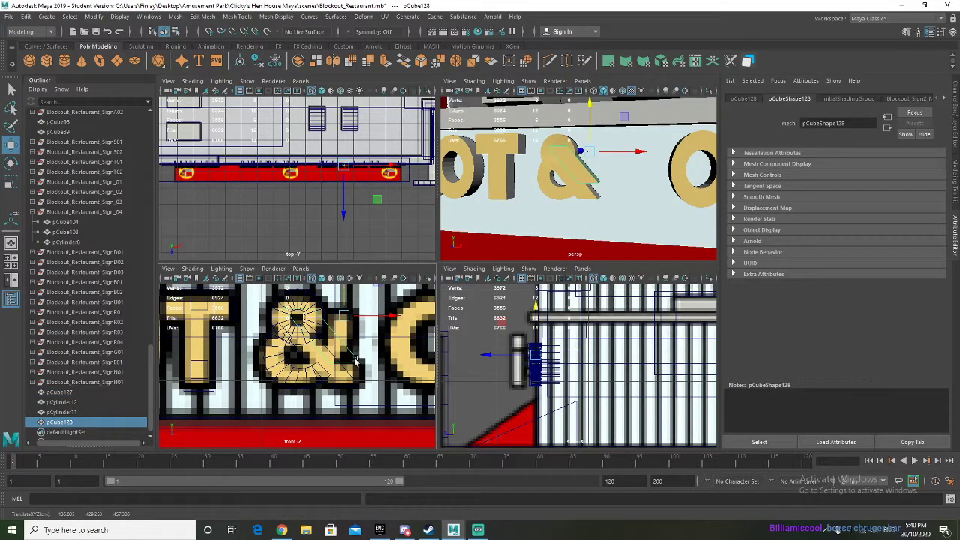
{"action": "right_click_drag", "start_coordinate": [355, 360], "coordinate": [308, 254]}
{"action": "left_click_drag", "start_coordinate": [320, 349], "coordinate": [347, 362]}
{"action": "left_click_drag", "start_coordinate": [279, 301], "coordinate": [319, 330]}
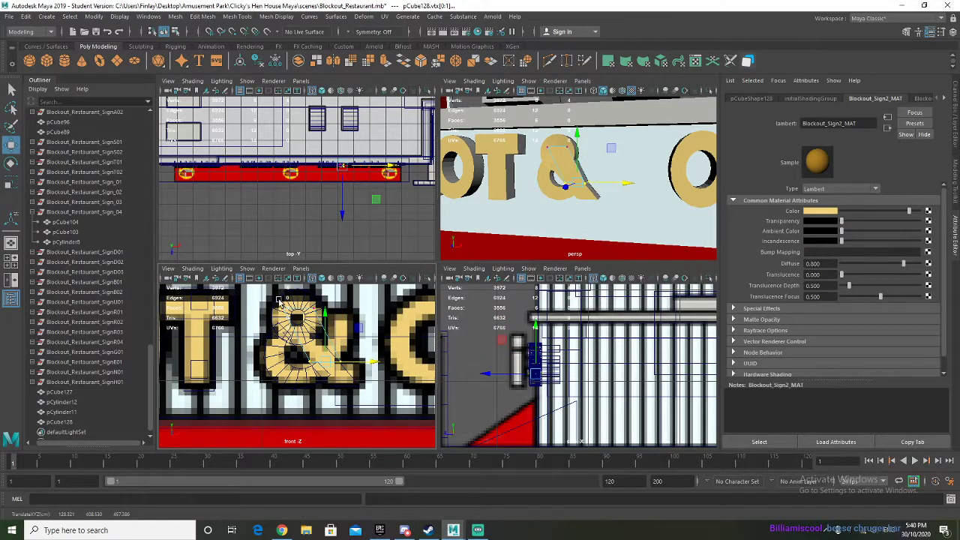
{"action": "left_click_drag", "start_coordinate": [279, 301], "coordinate": [395, 317]}
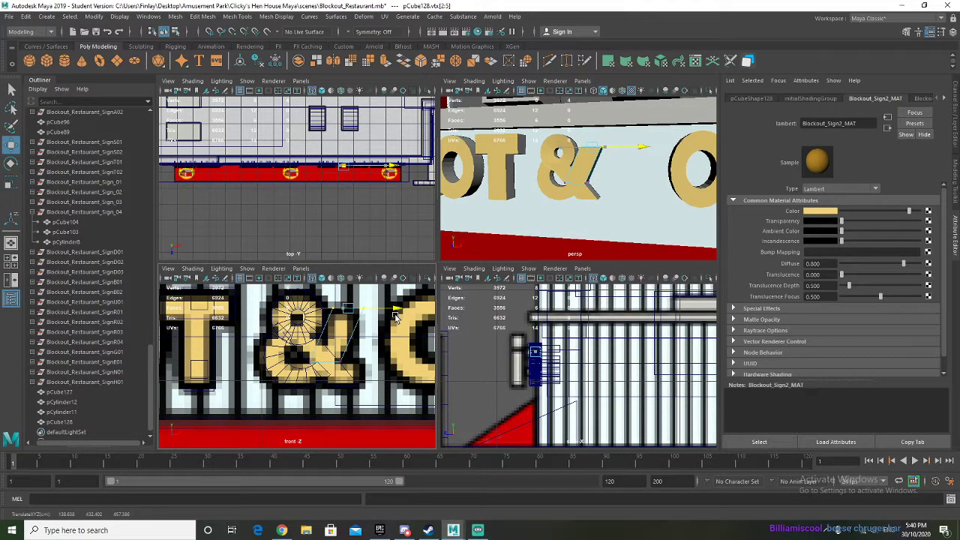
Step: Narrow the ampersand's arm pCube128 by scaling it along X to match the reference stroke
{"action": "left_click_drag", "start_coordinate": [538, 231], "coordinate": [562, 220], "text": "alt"}
{"action": "right_click_drag", "start_coordinate": [352, 333], "coordinate": [353, 333]}
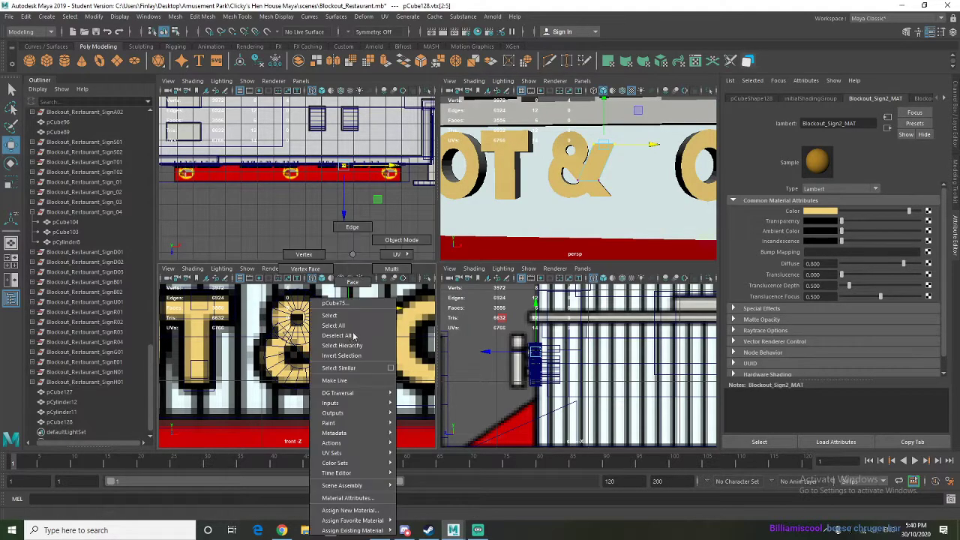
{"action": "left_click", "coordinate": [401, 240]}
{"action": "key", "text": "r"}
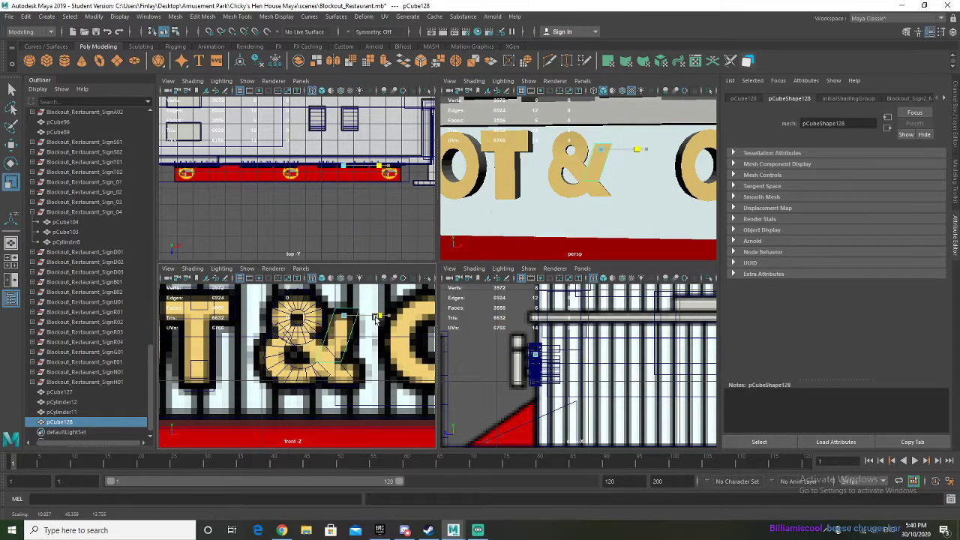
{"action": "left_click_drag", "start_coordinate": [375, 318], "coordinate": [373, 317]}
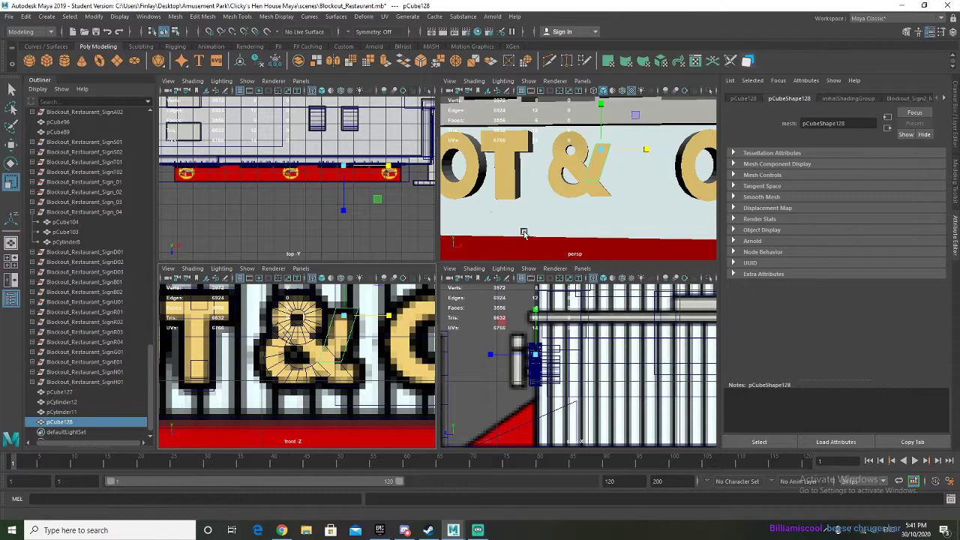
{"action": "right_click_drag", "start_coordinate": [575, 186], "coordinate": [624, 171]}
{"action": "left_click", "coordinate": [635, 208]}
Step: Duplicate the T's upper metal block pCube101 and move the copy out of the Blockout_Restaurant_SignT02 group
{"action": "scroll", "coordinate": [627, 224], "scroll_direction": "down", "scroll_amount": 5}
{"action": "mouse_move", "coordinate": [569, 234]}
{"action": "left_mouse_down", "text": "alt"}
{"action": "mouse_move", "coordinate": [581, 211]}
{"action": "mouse_move", "coordinate": [517, 236]}
{"action": "mouse_move", "coordinate": [557, 237]}
{"action": "left_mouse_up", "text": "alt"}
{"action": "scroll", "coordinate": [581, 208], "scroll_direction": "up", "scroll_amount": 2}
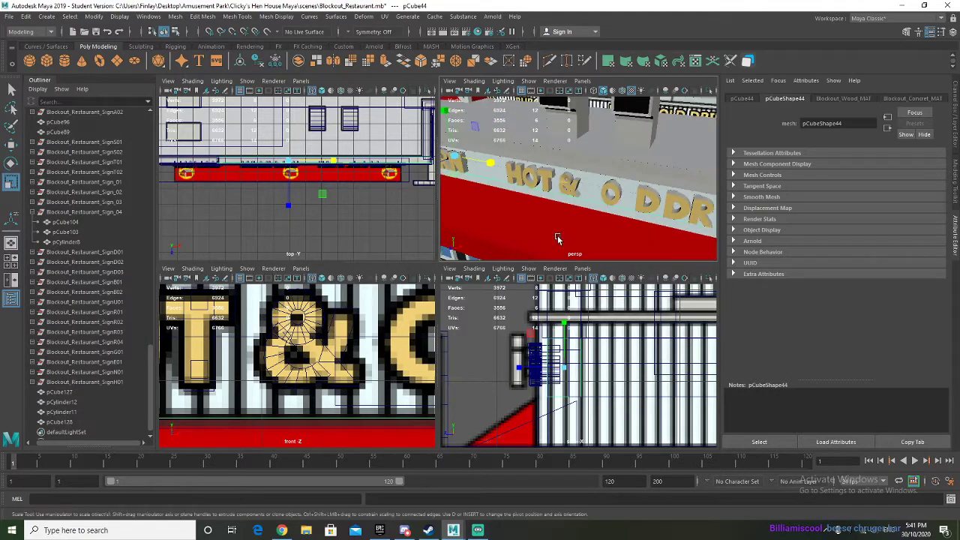
{"action": "scroll", "coordinate": [332, 350], "scroll_direction": "down", "scroll_amount": 3}
{"action": "scroll", "coordinate": [241, 349], "scroll_direction": "up", "scroll_amount": 2}
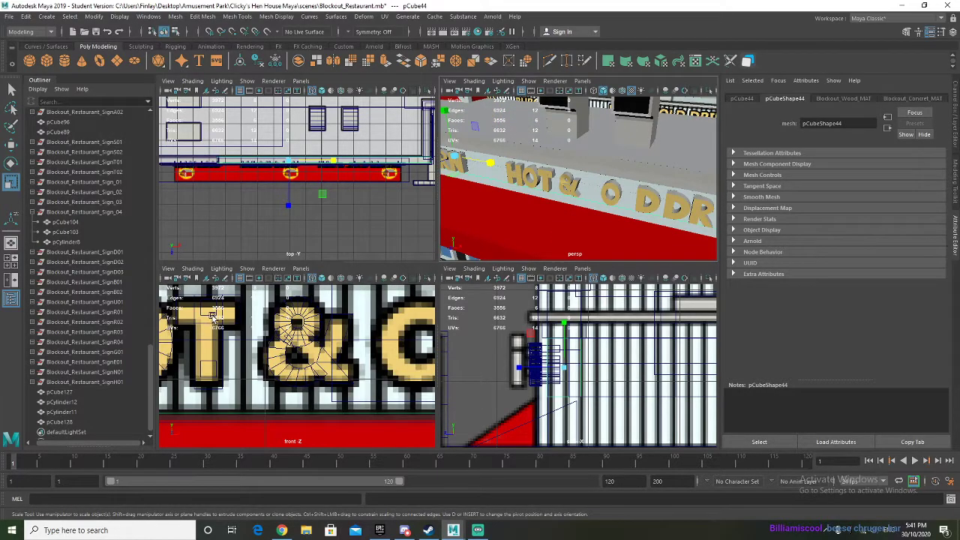
{"action": "left_click", "coordinate": [213, 316]}
{"action": "left_click", "coordinate": [34, 172]}
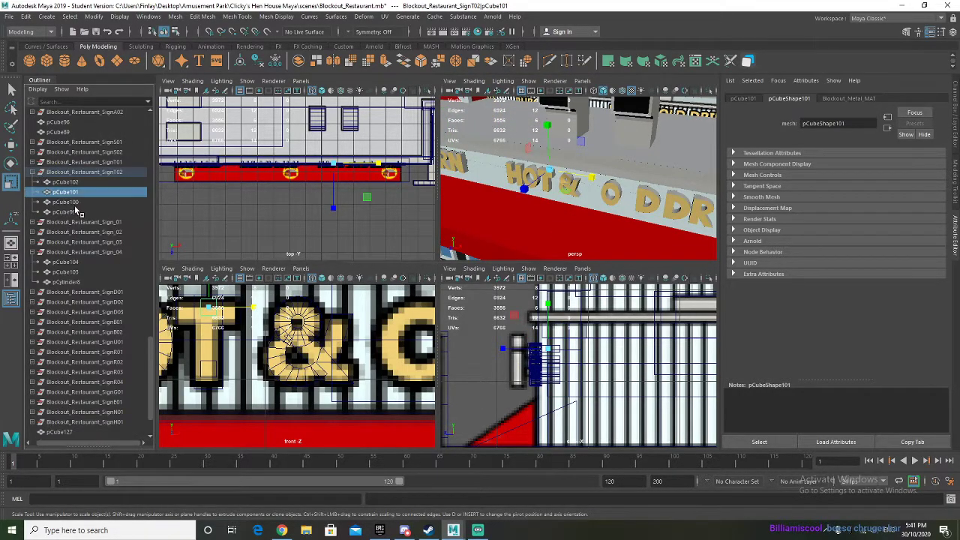
{"action": "key", "text": "ctrl+d"}
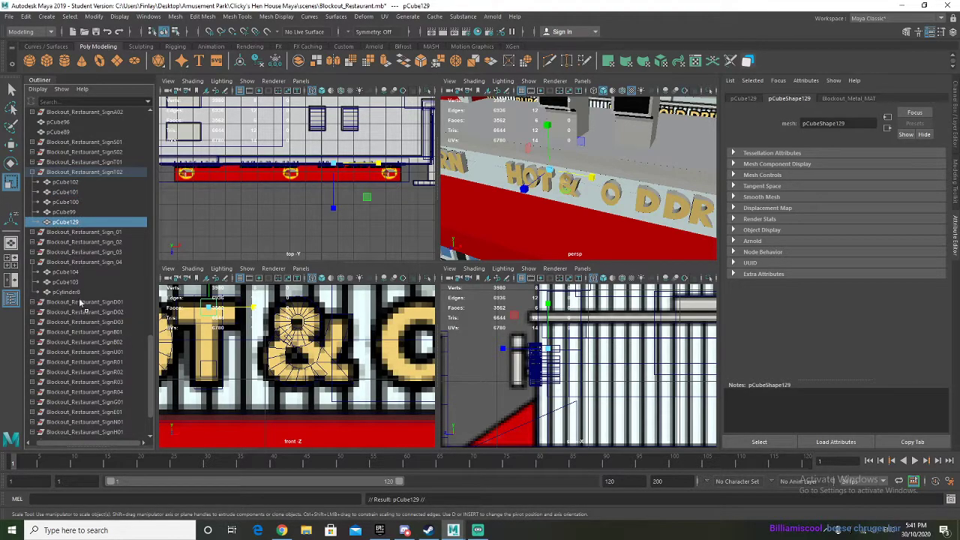
{"action": "scroll", "coordinate": [71, 409], "scroll_direction": "down", "scroll_amount": 2}
{"action": "left_click_drag", "start_coordinate": [71, 402], "coordinate": [71, 403]}
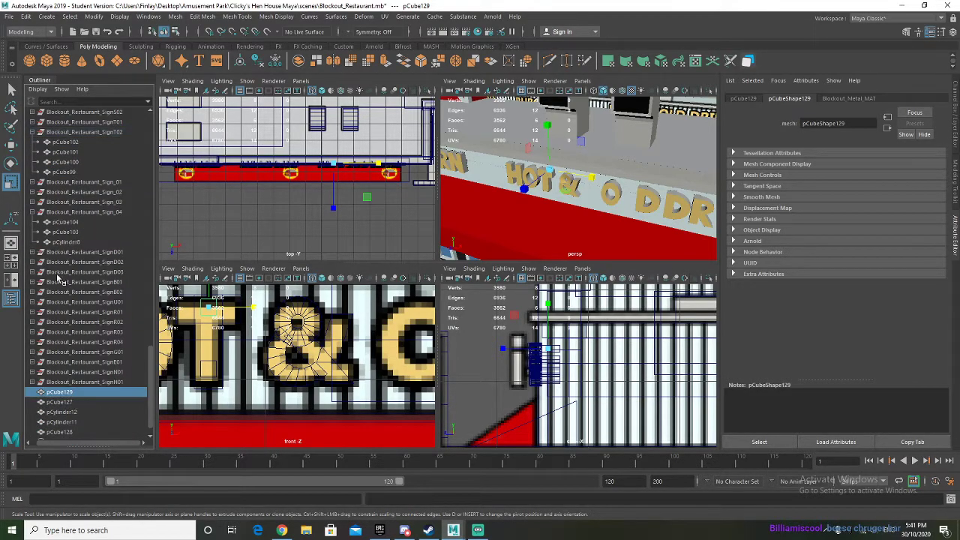
{"action": "left_click", "coordinate": [33, 132]}
Step: Move the copied metal block pCube129 behind the ampersand, where its upper and lower loops meet
{"action": "key", "text": "w"}
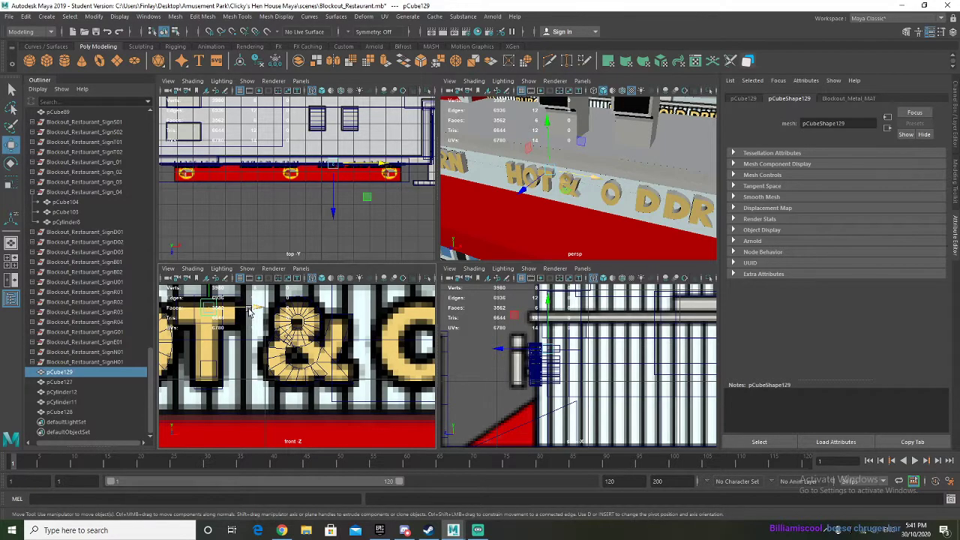
{"action": "left_click_drag", "start_coordinate": [246, 308], "coordinate": [331, 308]}
{"action": "key", "text": "f"}
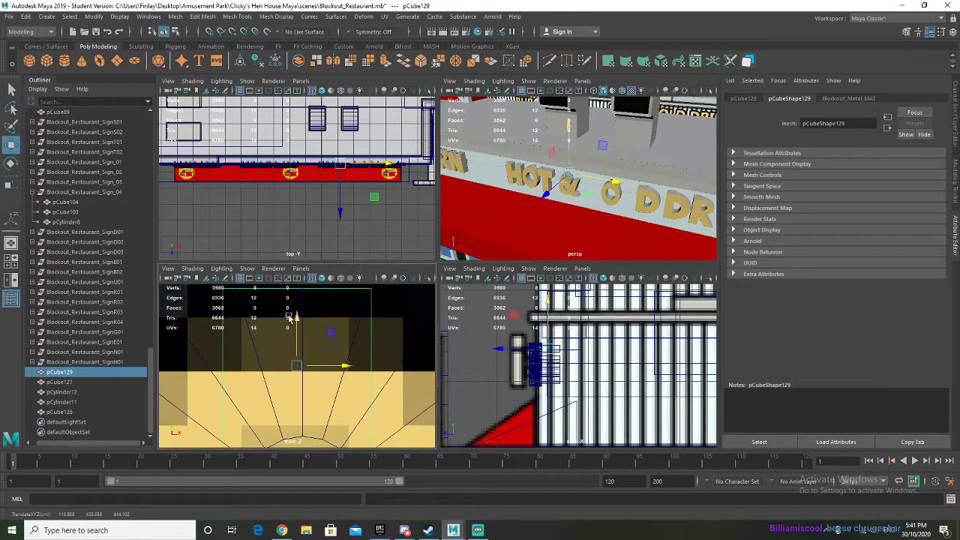
{"action": "scroll", "coordinate": [294, 345], "scroll_direction": "down", "scroll_amount": 3}
{"action": "middle_click_drag", "start_coordinate": [297, 390], "coordinate": [298, 309], "text": "alt"}
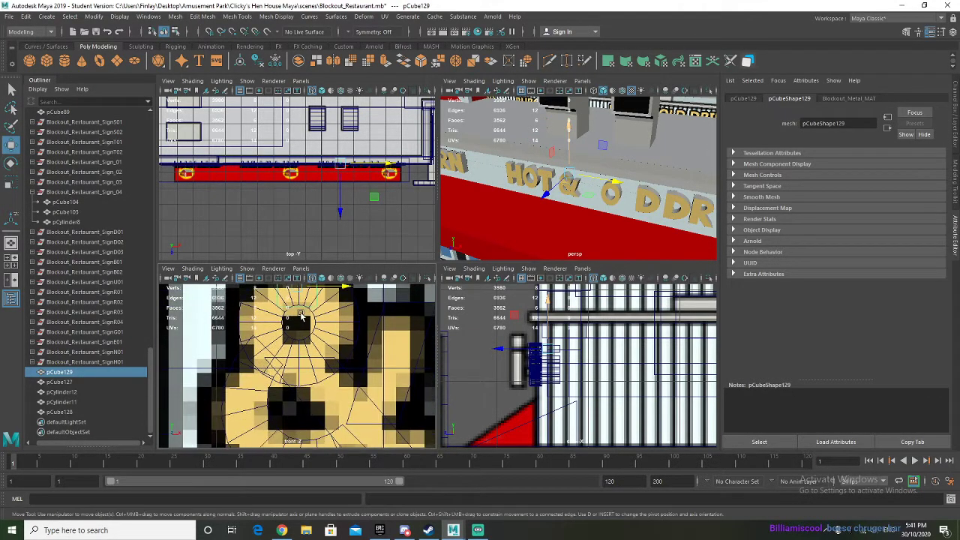
{"action": "scroll", "coordinate": [297, 309], "scroll_direction": "down", "scroll_amount": 3}
{"action": "left_click_drag", "start_coordinate": [298, 291], "coordinate": [338, 366]}
{"action": "middle_click_drag", "start_coordinate": [336, 386], "coordinate": [327, 358], "text": "alt"}
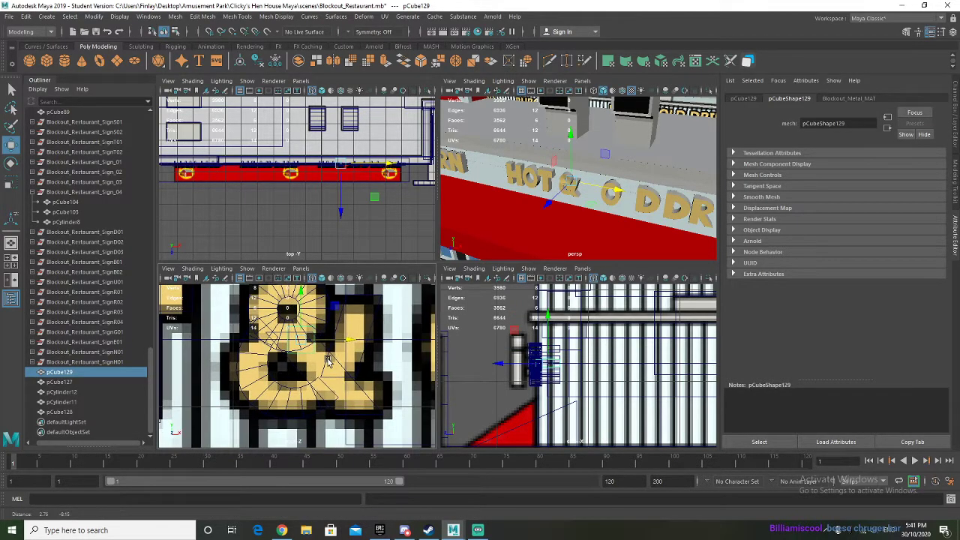
Step: Duplicate the metal block pCube129 and place the copy where the ampersand's arm meets its diagonal stroke
{"action": "key", "text": "ctrl+d"}
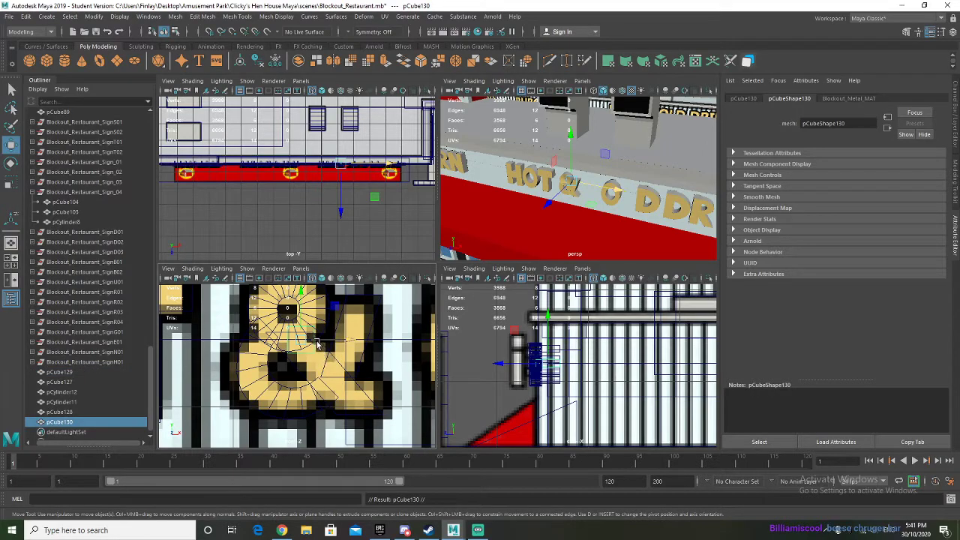
{"action": "left_click_drag", "start_coordinate": [337, 307], "coordinate": [372, 347]}
{"action": "left_click_drag", "start_coordinate": [615, 198], "coordinate": [637, 182], "text": "alt"}
{"action": "scroll", "coordinate": [602, 183], "scroll_direction": "up", "scroll_amount": 5}
{"action": "left_click_drag", "start_coordinate": [577, 185], "coordinate": [506, 147], "text": "alt"}
{"action": "scroll", "coordinate": [552, 231], "scroll_direction": "up", "scroll_amount": 6}
{"action": "left_click", "coordinate": [548, 141]}
{"action": "right_click", "coordinate": [493, 138]}
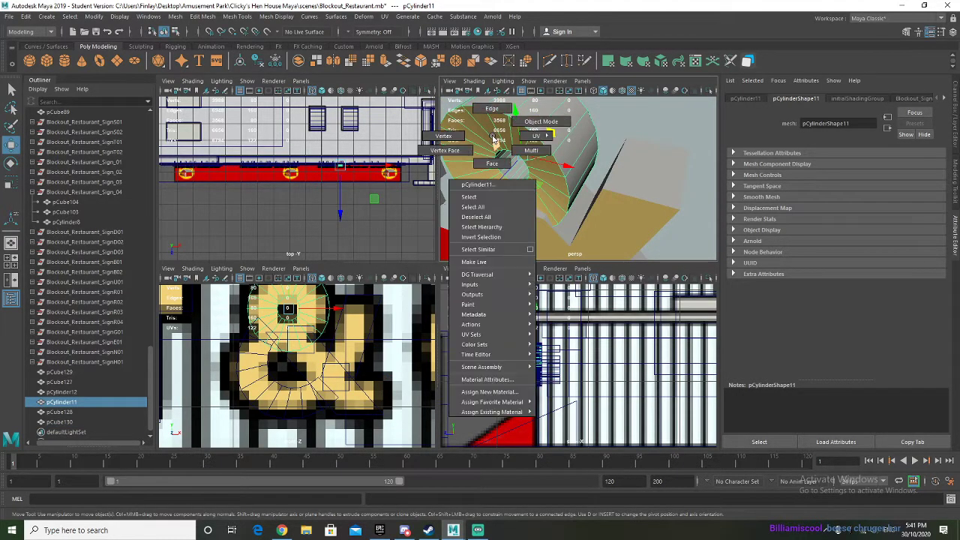
{"action": "right_click_drag", "start_coordinate": [288, 324], "coordinate": [242, 257]}
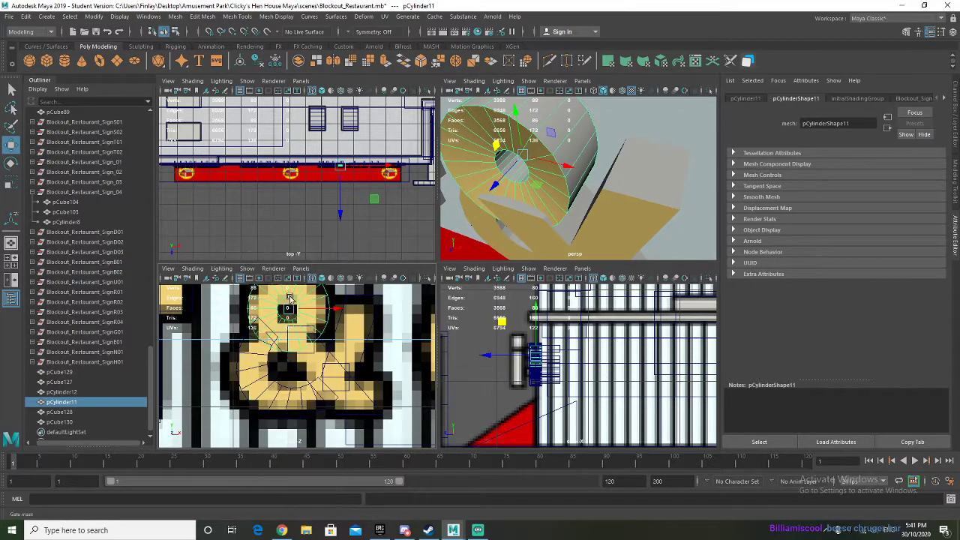
{"action": "right_click_drag", "start_coordinate": [309, 334], "coordinate": [359, 264]}
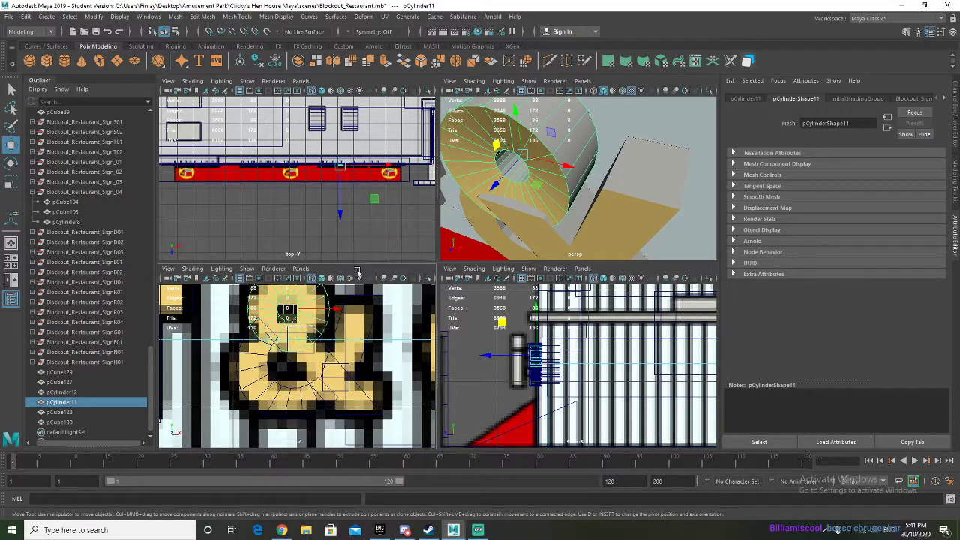
{"action": "left_click", "coordinate": [368, 321]}
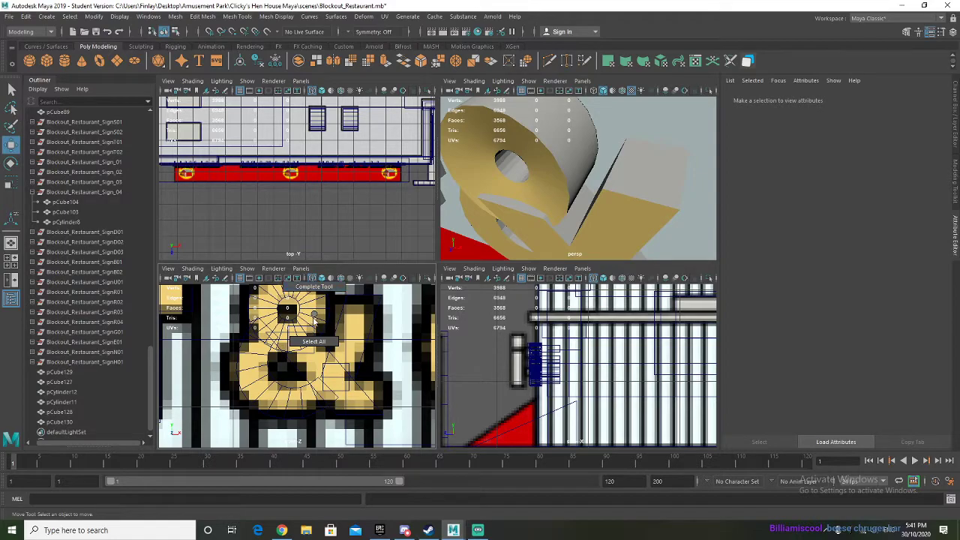
Step: Select the inner ring vertices of the upper loop pCylinder11 and scale them along the depth axis
{"action": "left_click", "coordinate": [302, 315]}
{"action": "right_click_drag", "start_coordinate": [303, 315], "coordinate": [266, 256]}
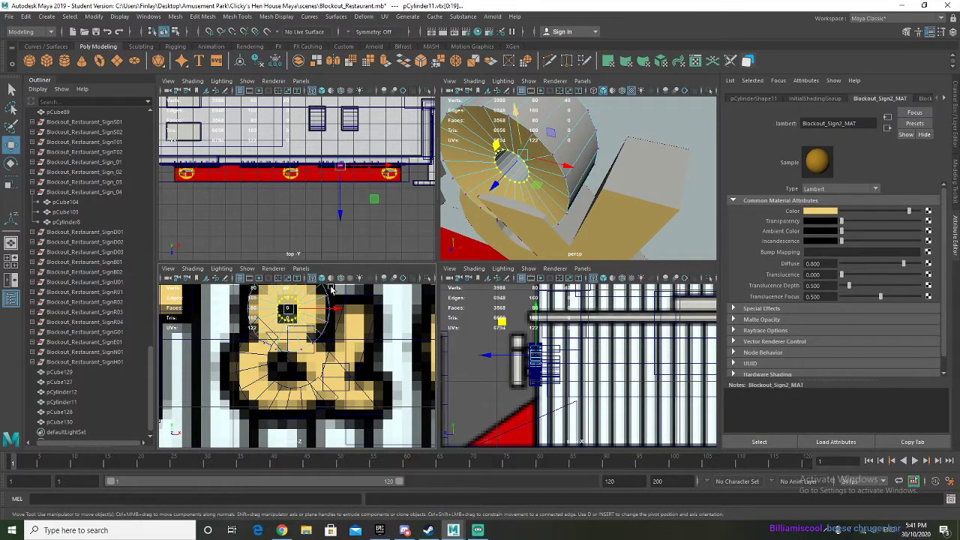
{"action": "key", "text": "r"}
{"action": "left_click_drag", "start_coordinate": [540, 137], "coordinate": [555, 123]}
{"action": "left_click_drag", "start_coordinate": [593, 179], "coordinate": [565, 189], "text": "alt"}
{"action": "middle_click_drag", "start_coordinate": [565, 189], "coordinate": [593, 200], "text": "alt"}
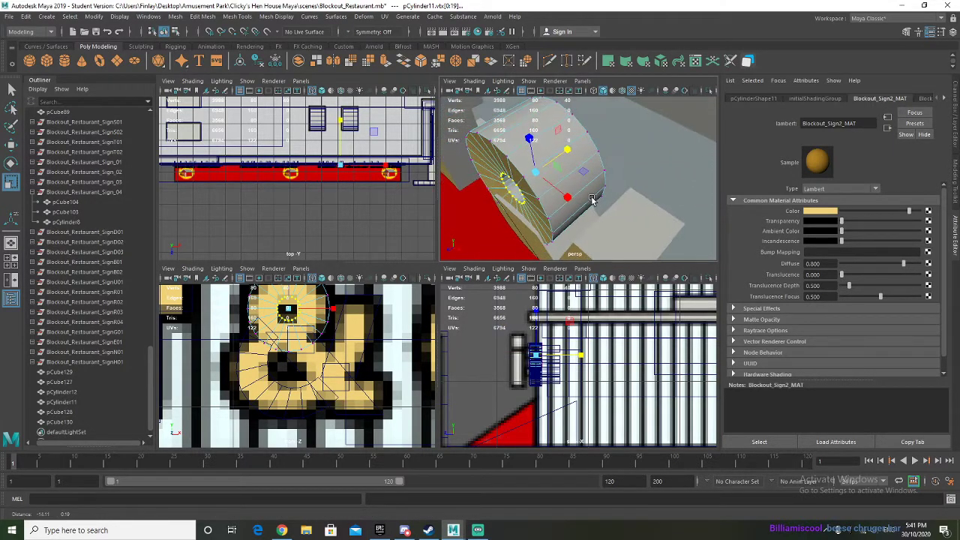
{"action": "left_click_drag", "start_coordinate": [557, 154], "coordinate": [549, 171]}
{"action": "left_click_drag", "start_coordinate": [527, 214], "coordinate": [551, 196], "text": "alt"}
Step: Try to scale the ampersand's lower loop pCylinder12 along its local Z axis
{"action": "right_click_drag", "start_coordinate": [514, 135], "coordinate": [539, 126]}
{"action": "left_click_drag", "start_coordinate": [562, 127], "coordinate": [690, 184]}
{"action": "left_click", "coordinate": [635, 181]}
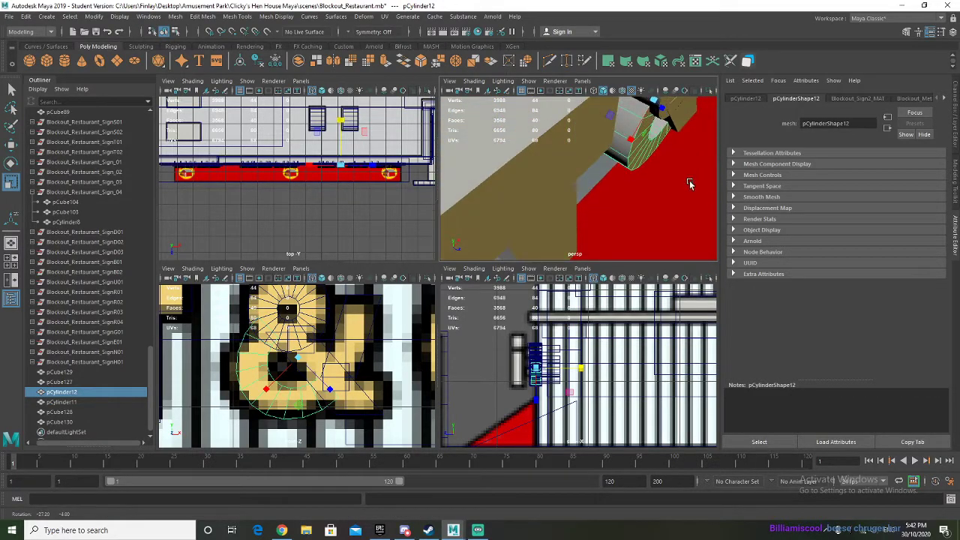
{"action": "left_click_drag", "start_coordinate": [663, 111], "coordinate": [631, 102]}
{"action": "key", "text": "ctrl+z"}
Step: Group the ampersand's six pieces, pCube127 to pCube130 with pCylinder11 and pCylinder12, into one group
{"action": "left_click_drag", "start_coordinate": [632, 105], "coordinate": [595, 167], "text": "alt"}
{"action": "scroll", "coordinate": [570, 166], "scroll_direction": "down", "scroll_amount": 5}
{"action": "scroll", "coordinate": [596, 167], "scroll_direction": "up", "scroll_amount": 5}
{"action": "scroll", "coordinate": [64, 405], "scroll_direction": "down", "scroll_amount": 1}
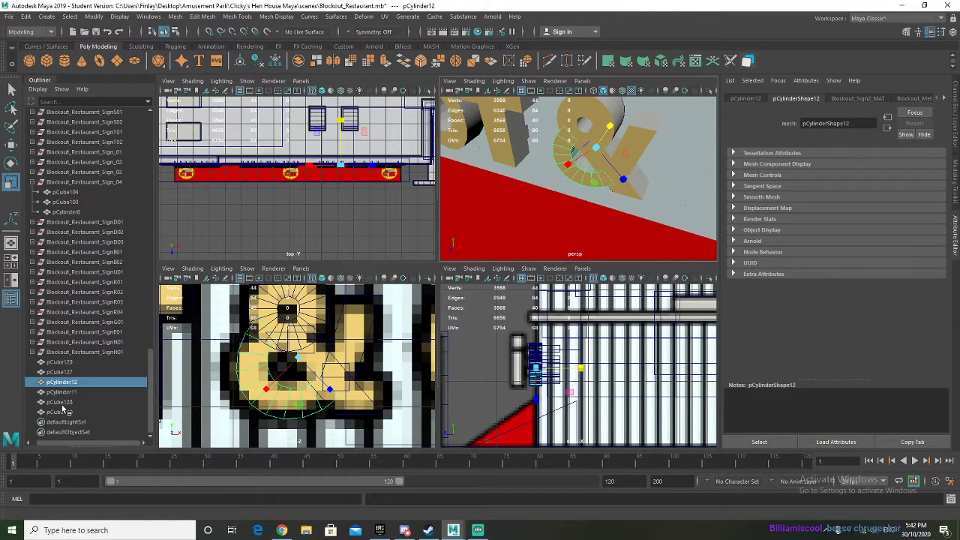
{"action": "left_click", "coordinate": [65, 411]}
{"action": "left_click", "coordinate": [74, 362], "text": "shift"}
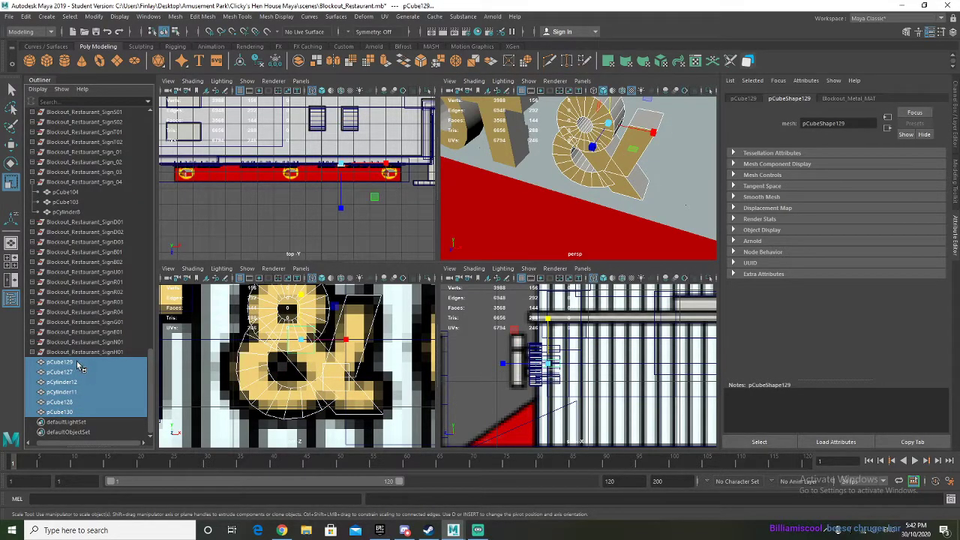
{"action": "key", "text": "ctrl+g"}
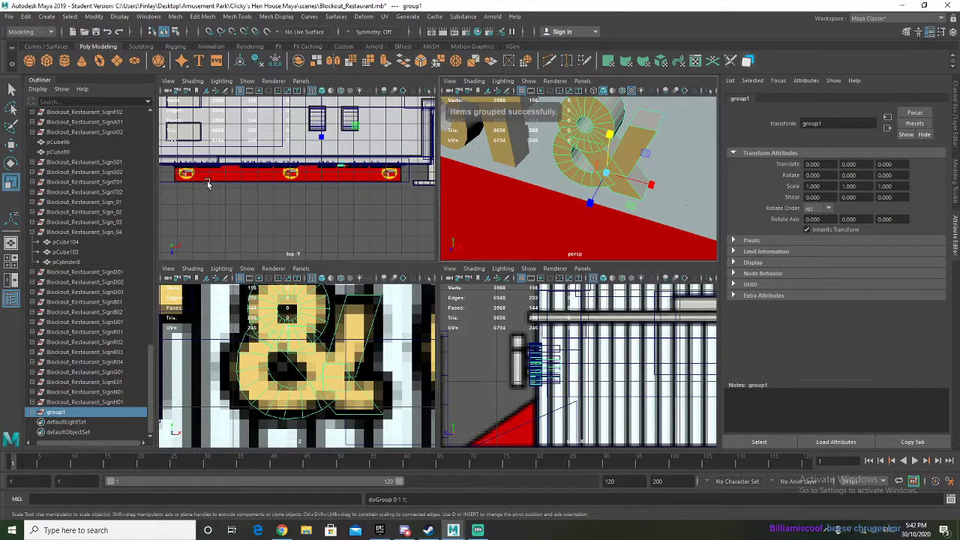
Step: Rename the new ampersand group as Blockout_Restaurant_SignAND01
{"action": "double_click", "coordinate": [57, 412]}
{"action": "type", "text": "Blockout_Restaurant_SignA02"}
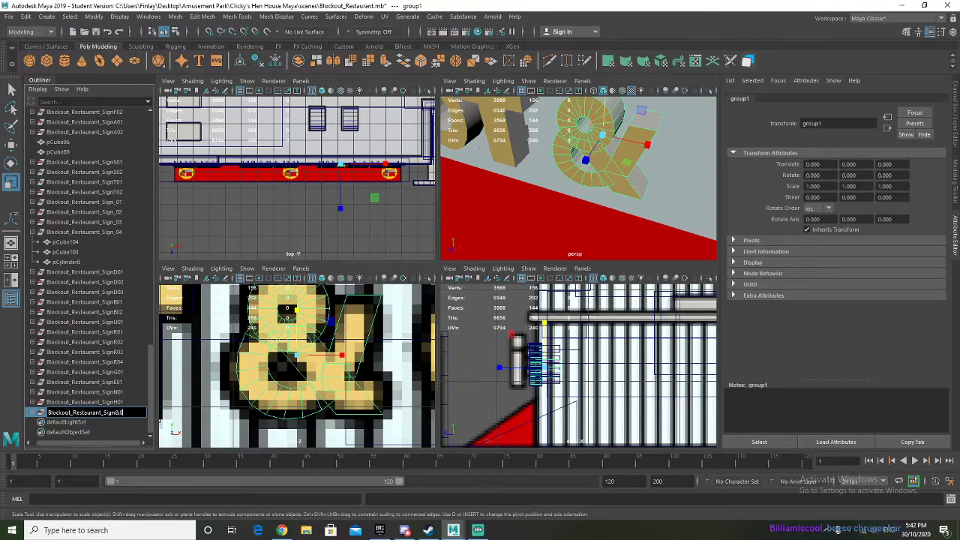
{"action": "key", "text": "Return"}
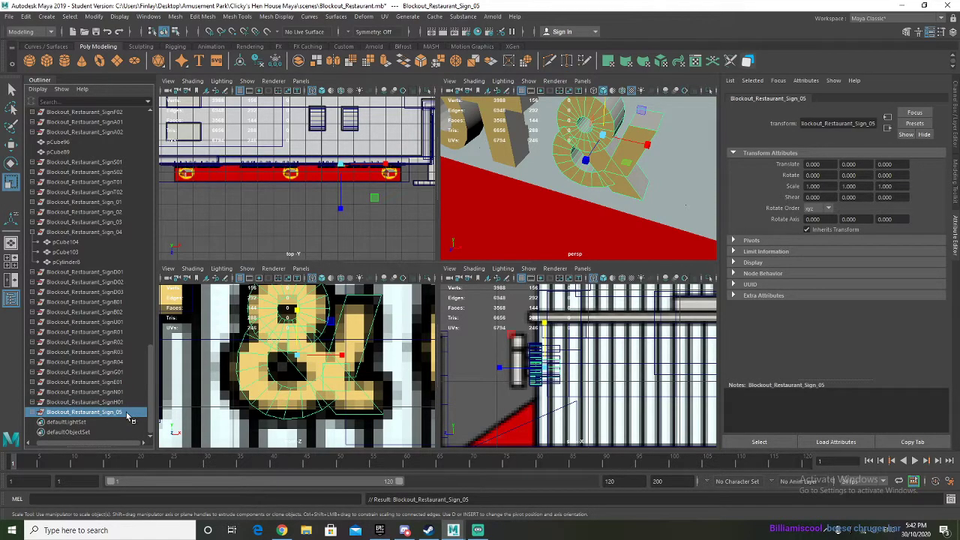
{"action": "double_click", "coordinate": [123, 413]}
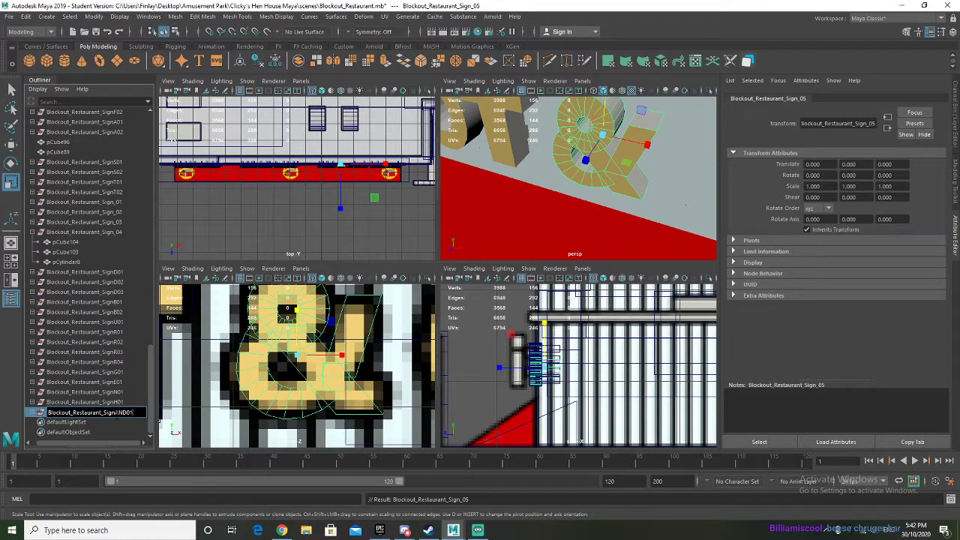
{"action": "key", "text": "Return"}
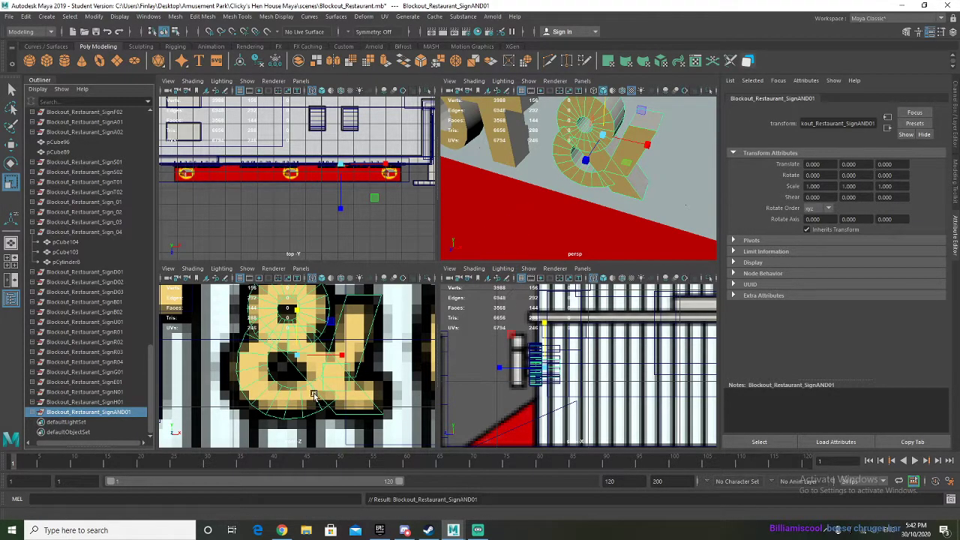
{"action": "scroll", "coordinate": [311, 396], "scroll_direction": "down", "scroll_amount": 6}
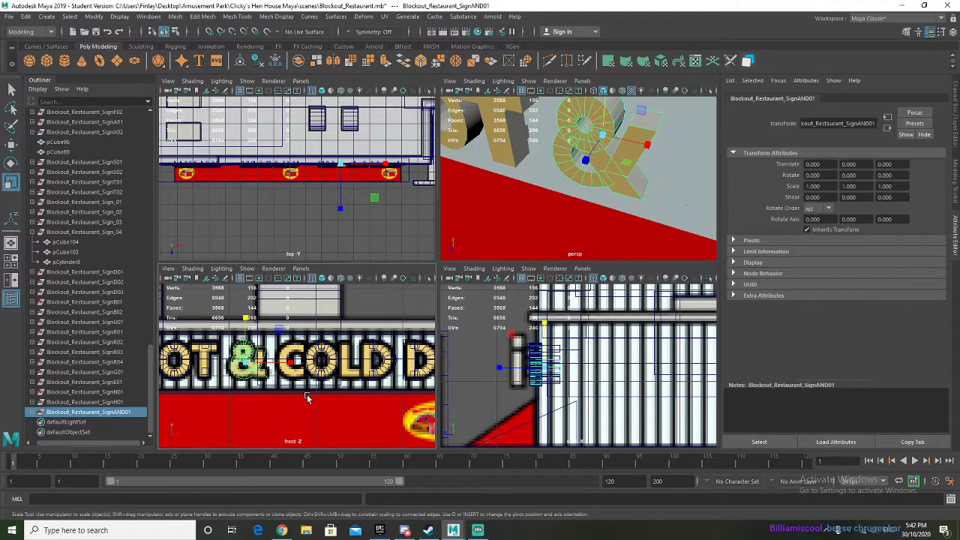
{"action": "middle_click_drag", "start_coordinate": [275, 389], "coordinate": [295, 390], "text": "alt"}
{"action": "scroll", "coordinate": [301, 388], "scroll_direction": "down", "scroll_amount": 2}
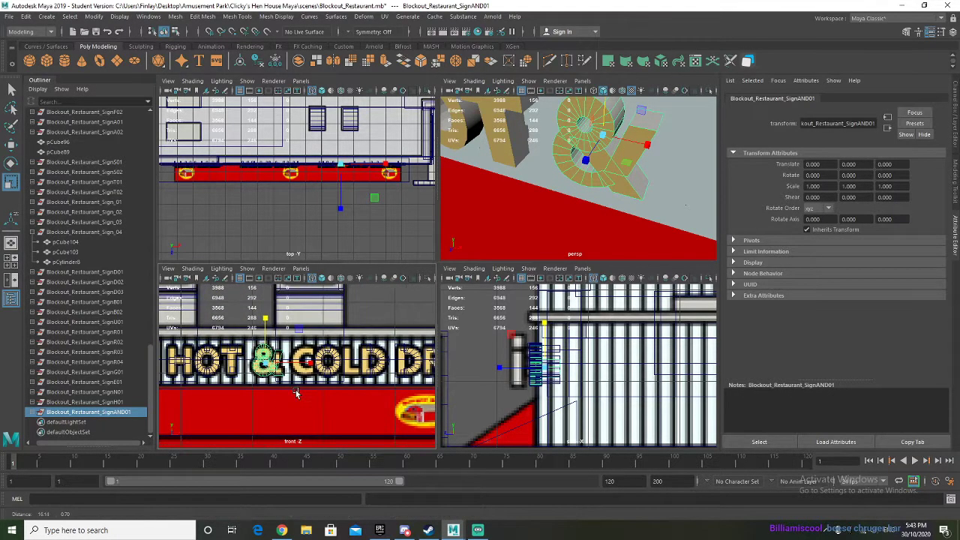
{"action": "scroll", "coordinate": [296, 390], "scroll_direction": "up", "scroll_amount": 4}
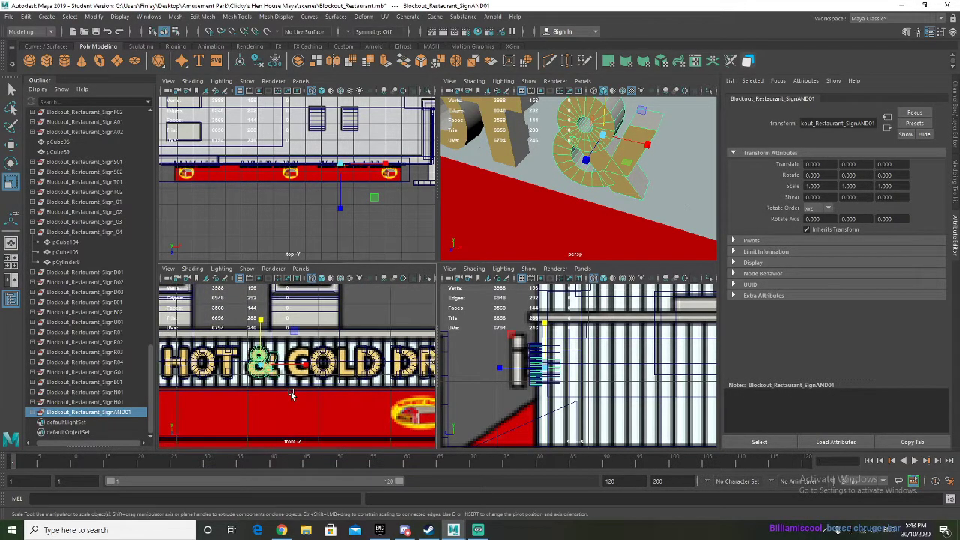
{"action": "left_click", "coordinate": [384, 359]}
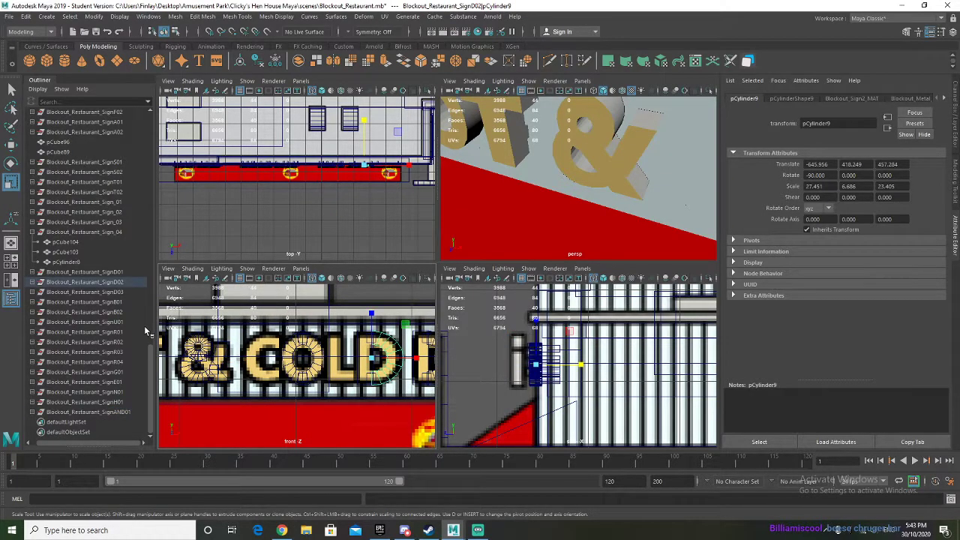
{"action": "key", "text": "ctrl+d"}
{"action": "left_click", "coordinate": [32, 283]}
{"action": "scroll", "coordinate": [60, 299], "scroll_direction": "down", "scroll_amount": 2}
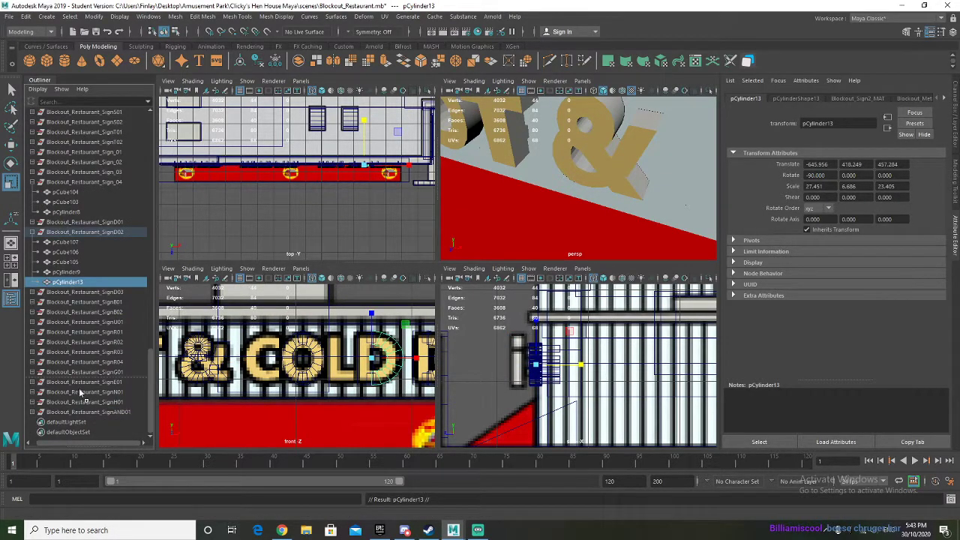
{"action": "middle_click_drag", "start_coordinate": [85, 417], "coordinate": [85, 418]}
{"action": "left_click", "coordinate": [32, 231]}
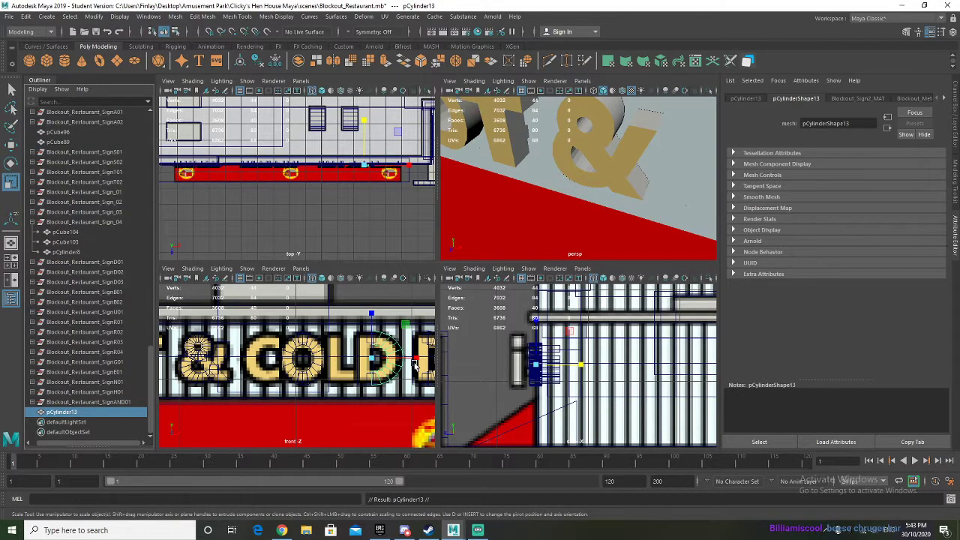
{"action": "key", "text": "w"}
{"action": "left_click_drag", "start_coordinate": [407, 360], "coordinate": [288, 362]}
{"action": "key", "text": "Delete"}
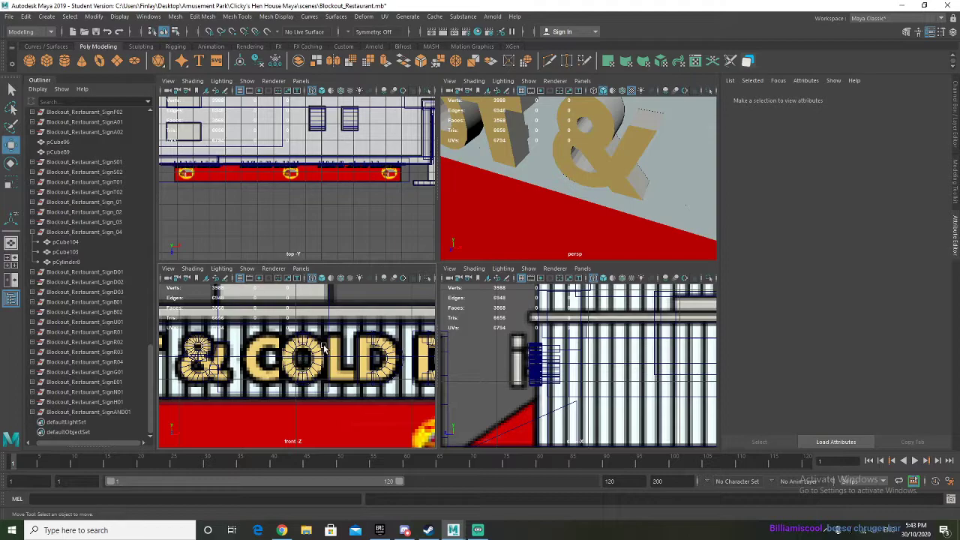
Step: Duplicate the O cylinder of COLD, take the copy out of its Blockout_Restaurant_Sign_04 group, and place it over the reference C
{"action": "left_click", "coordinate": [309, 351]}
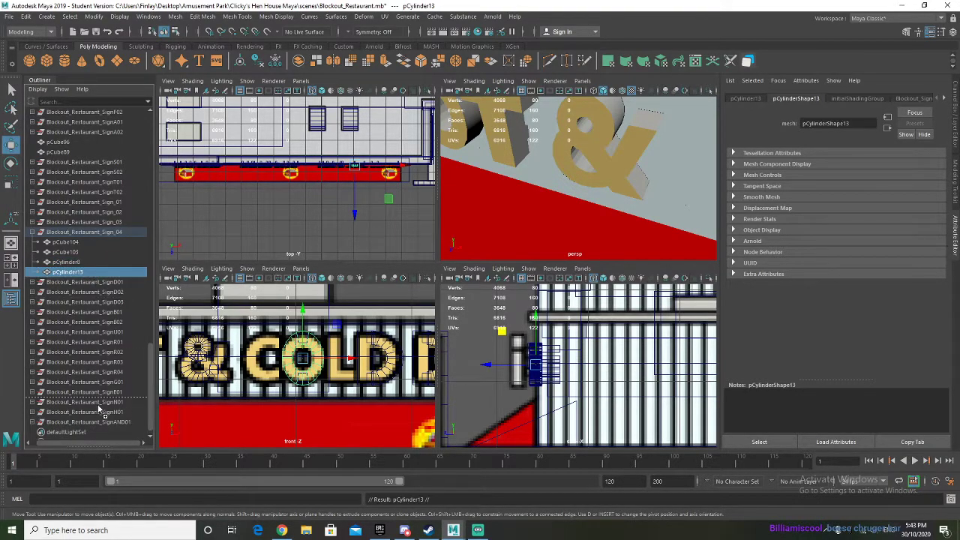
{"action": "key", "text": "ctrl+d"}
{"action": "left_click", "coordinate": [32, 232]}
{"action": "scroll", "coordinate": [247, 362], "scroll_direction": "up", "scroll_amount": 2}
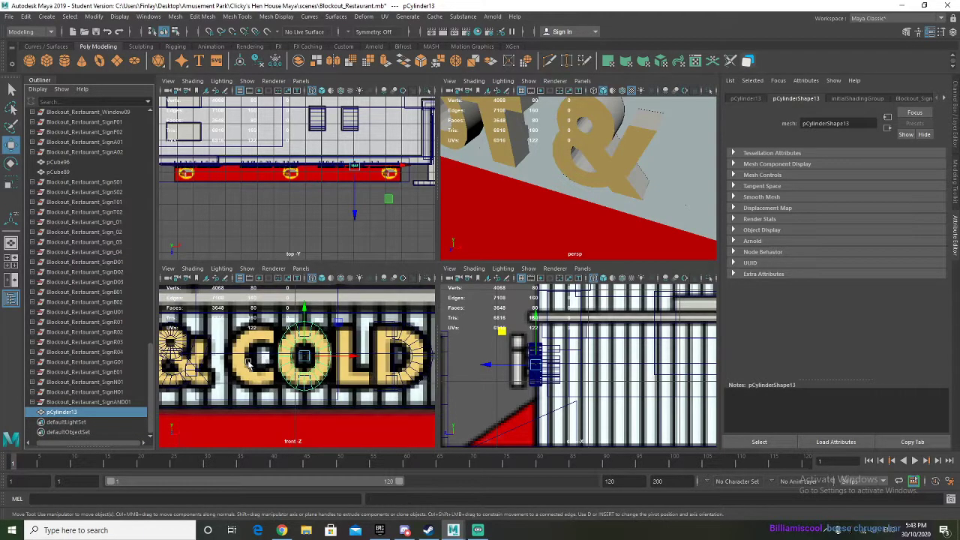
{"action": "middle_click_drag", "start_coordinate": [288, 360], "coordinate": [318, 361], "text": "alt"}
{"action": "left_click_drag", "start_coordinate": [366, 359], "coordinate": [312, 357]}
{"action": "scroll", "coordinate": [312, 357], "scroll_direction": "up", "scroll_amount": 4}
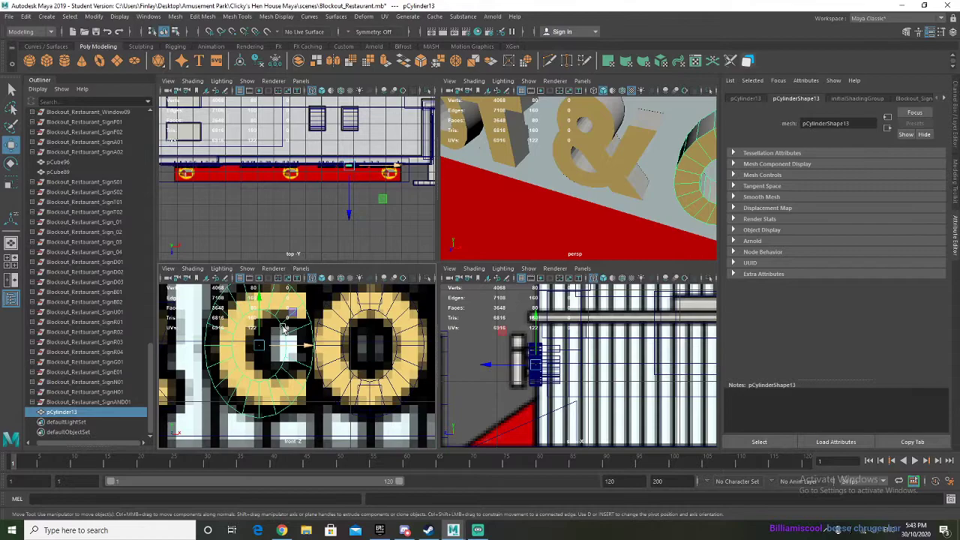
Step: Delete the faces on the copied ring's side facing the O, opening it into a C that matches the reference
{"action": "right_click_drag", "start_coordinate": [280, 325], "coordinate": [280, 282]}
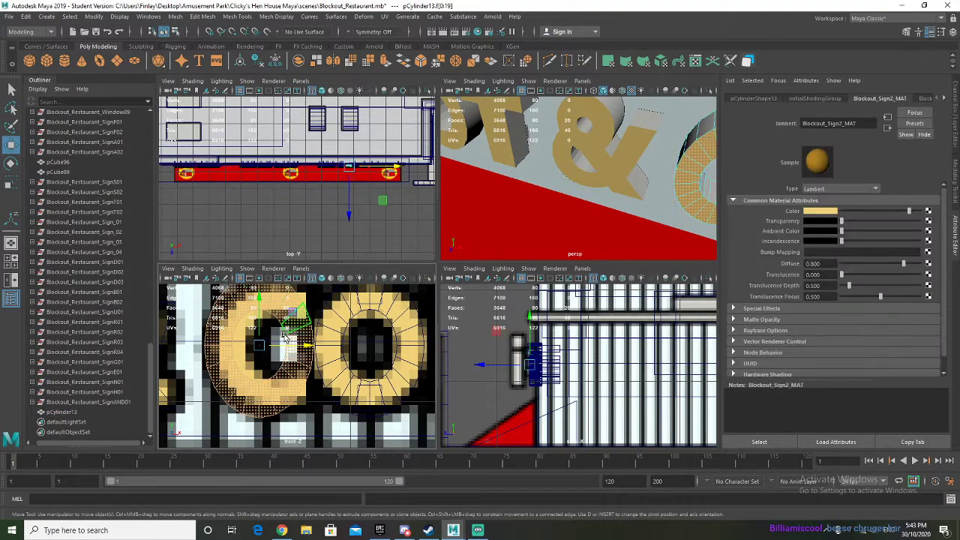
{"action": "left_click", "coordinate": [313, 299]}
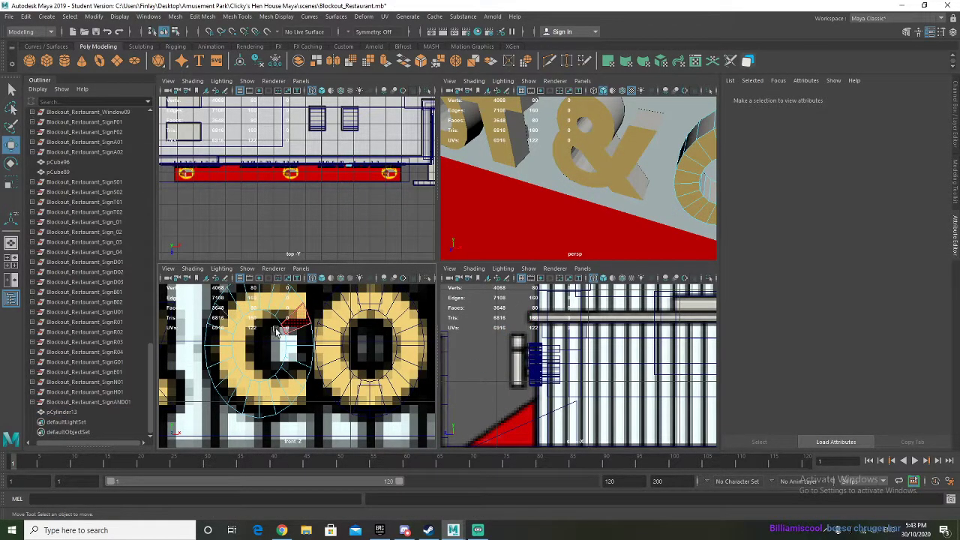
{"action": "left_click_drag", "start_coordinate": [275, 329], "coordinate": [326, 385]}
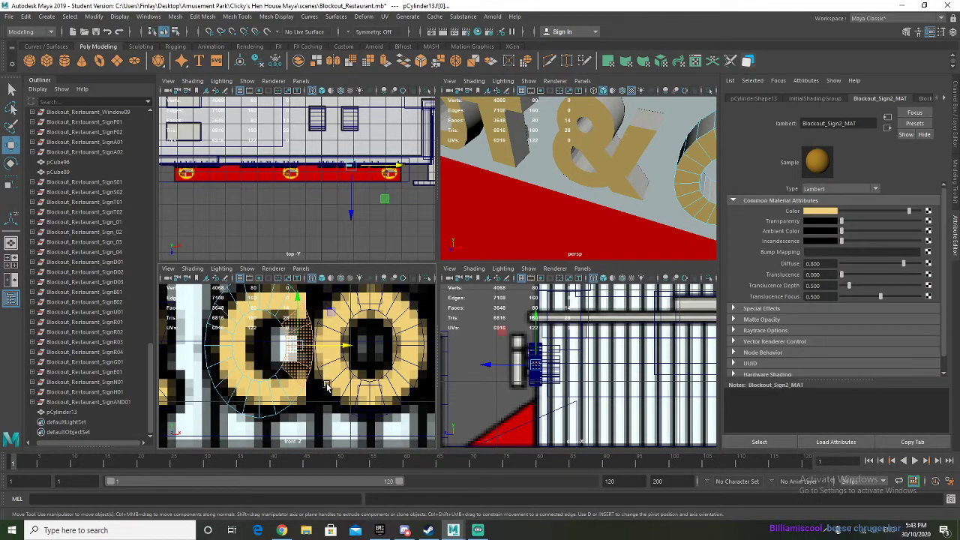
{"action": "key", "text": "Delete"}
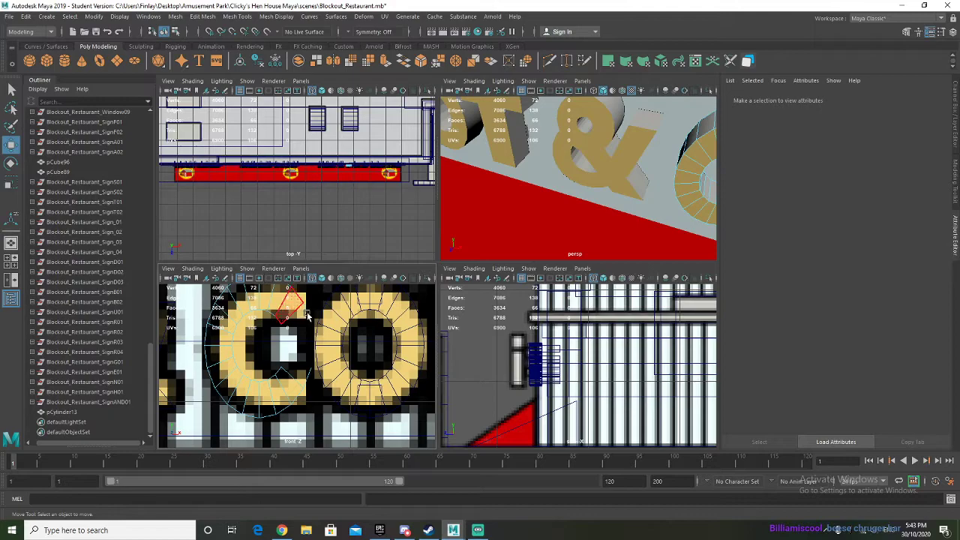
{"action": "left_click", "coordinate": [310, 319]}
{"action": "left_click", "coordinate": [310, 373], "text": "shift"}
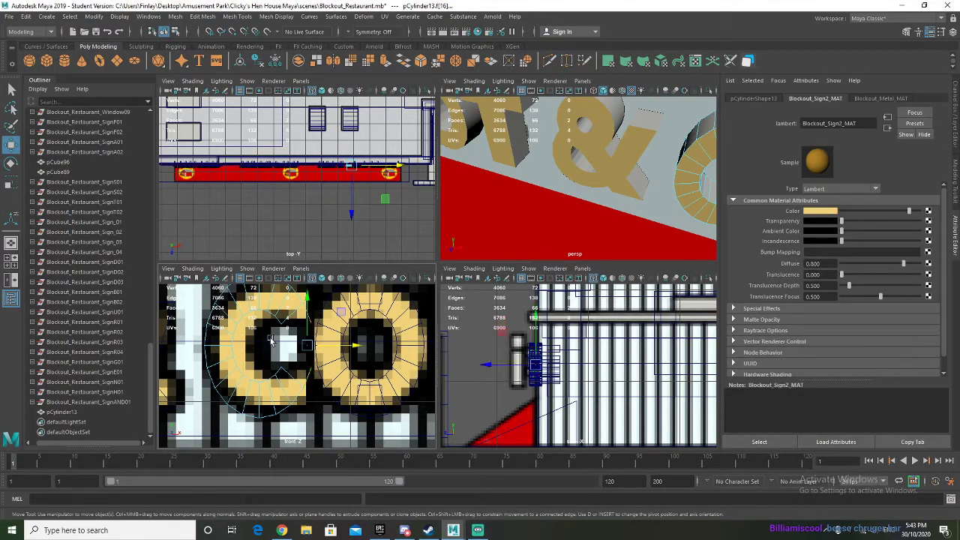
{"action": "key", "text": "Delete"}
Step: Bridge the open edges at the lower and upper ends of the C to close both gaps with faces
{"action": "left_click_drag", "start_coordinate": [571, 186], "coordinate": [587, 164], "text": "alt"}
{"action": "middle_click_drag", "start_coordinate": [587, 165], "coordinate": [489, 201], "text": "alt"}
{"action": "left_click_drag", "start_coordinate": [570, 202], "coordinate": [568, 188], "text": "alt"}
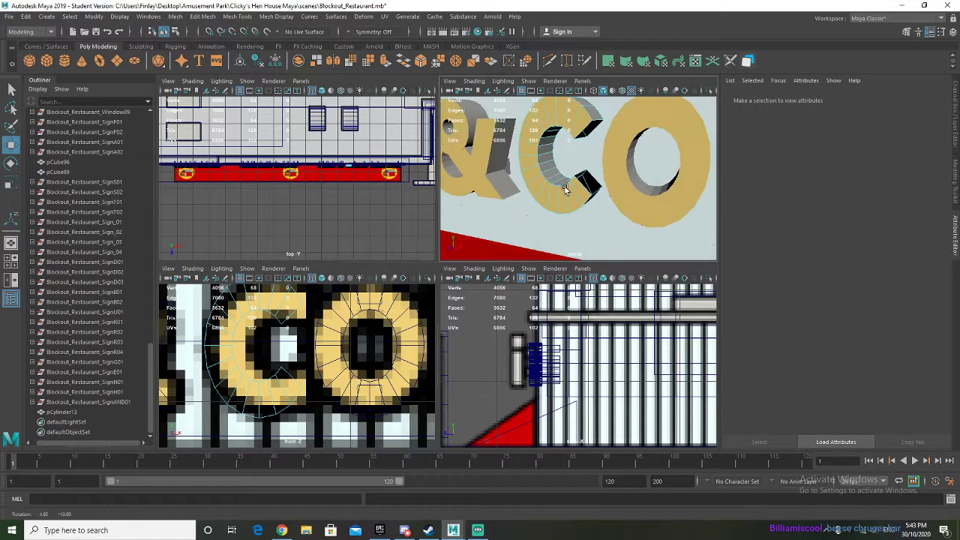
{"action": "right_click_drag", "start_coordinate": [578, 182], "coordinate": [584, 148]}
{"action": "scroll", "coordinate": [589, 165], "scroll_direction": "up", "scroll_amount": 5}
{"action": "scroll", "coordinate": [587, 177], "scroll_direction": "down", "scroll_amount": 2}
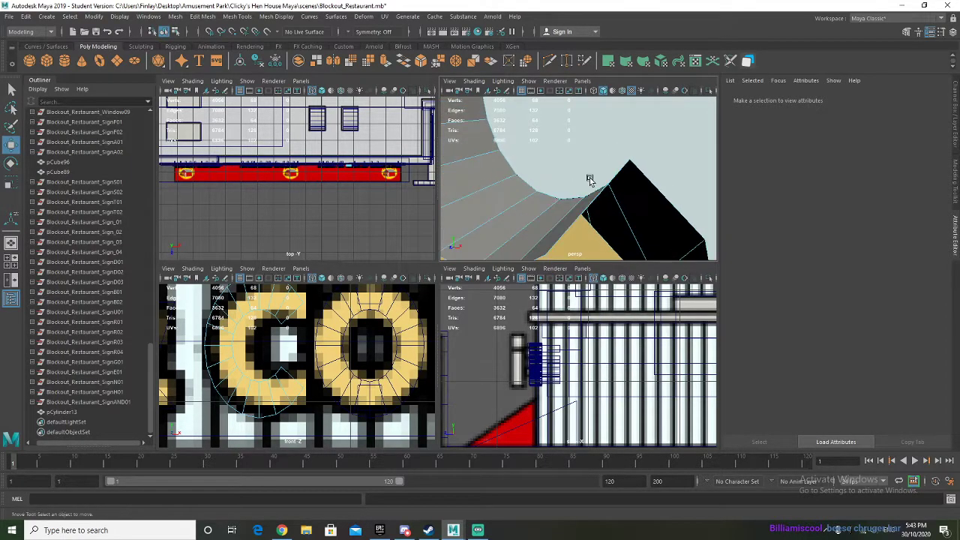
{"action": "scroll", "coordinate": [587, 177], "scroll_direction": "down", "scroll_amount": 4}
{"action": "left_click_drag", "start_coordinate": [587, 177], "coordinate": [567, 187], "text": "alt"}
{"action": "left_click", "coordinate": [557, 188]}
{"action": "left_click", "coordinate": [557, 187]}
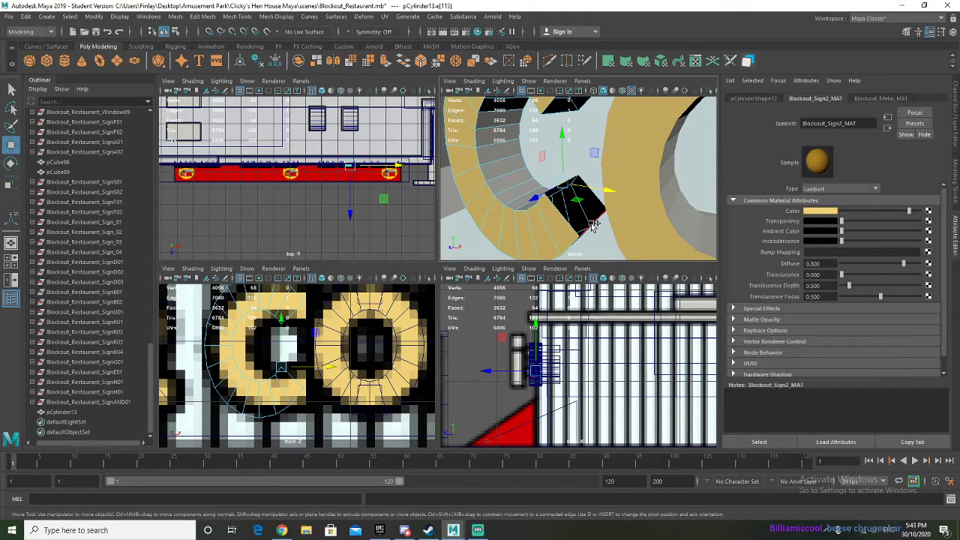
{"action": "left_click", "coordinate": [589, 226], "text": "shift"}
{"action": "scroll", "coordinate": [556, 218], "scroll_direction": "down", "scroll_amount": 5}
{"action": "left_click", "coordinate": [405, 62]}
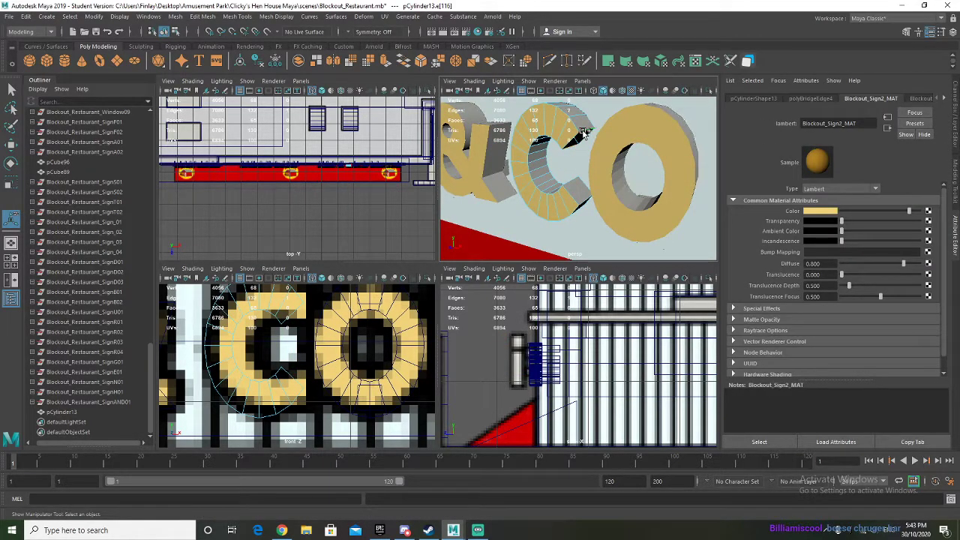
{"action": "left_click", "coordinate": [404, 62]}
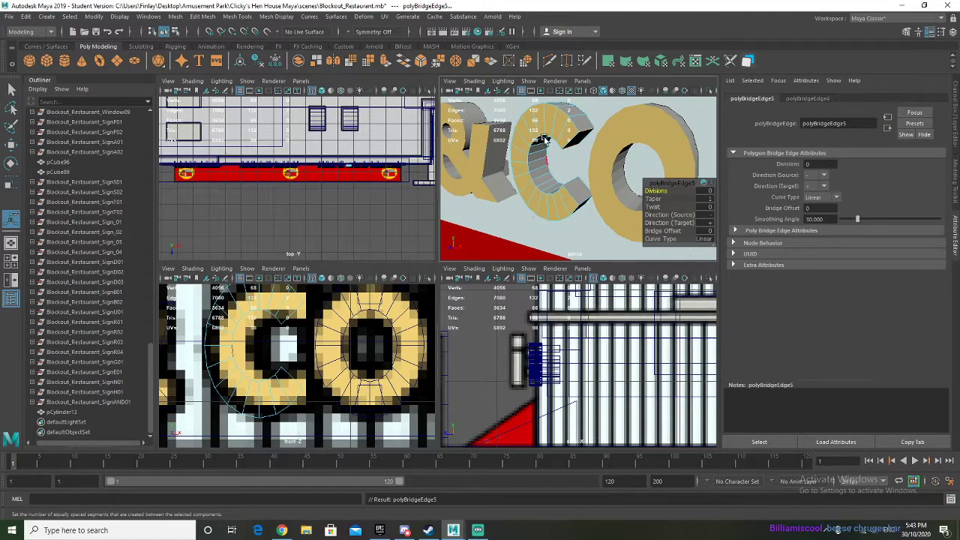
{"action": "right_click_drag", "start_coordinate": [544, 139], "coordinate": [585, 112]}
{"action": "left_click", "coordinate": [74, 162]}
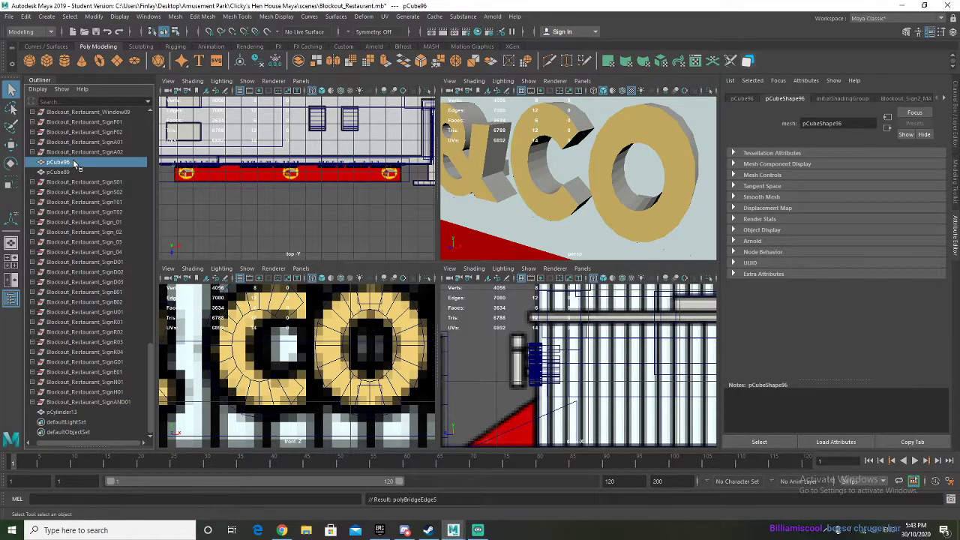
{"action": "key", "text": "ctrl+d"}
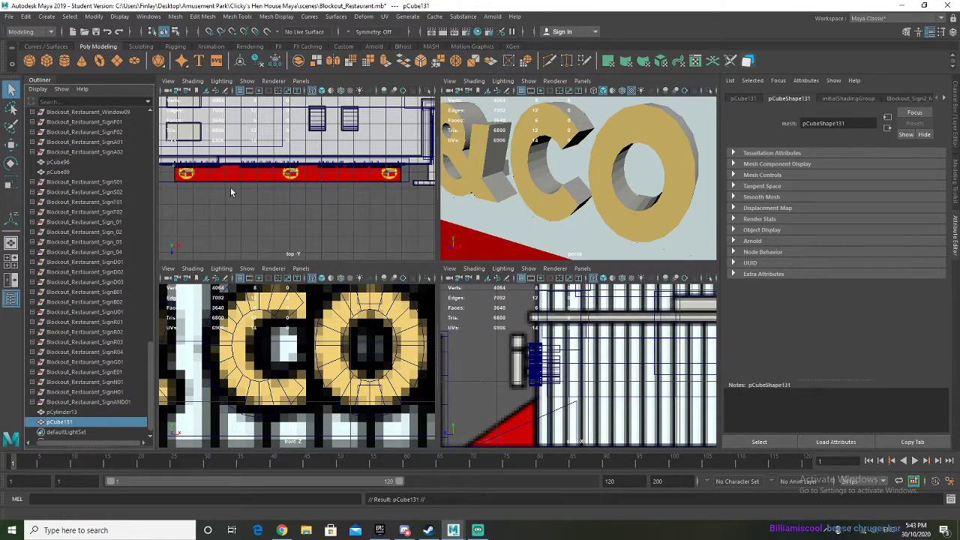
{"action": "key", "text": "w"}
{"action": "left_click_drag", "start_coordinate": [219, 165], "coordinate": [399, 172]}
{"action": "key", "text": "Delete"}
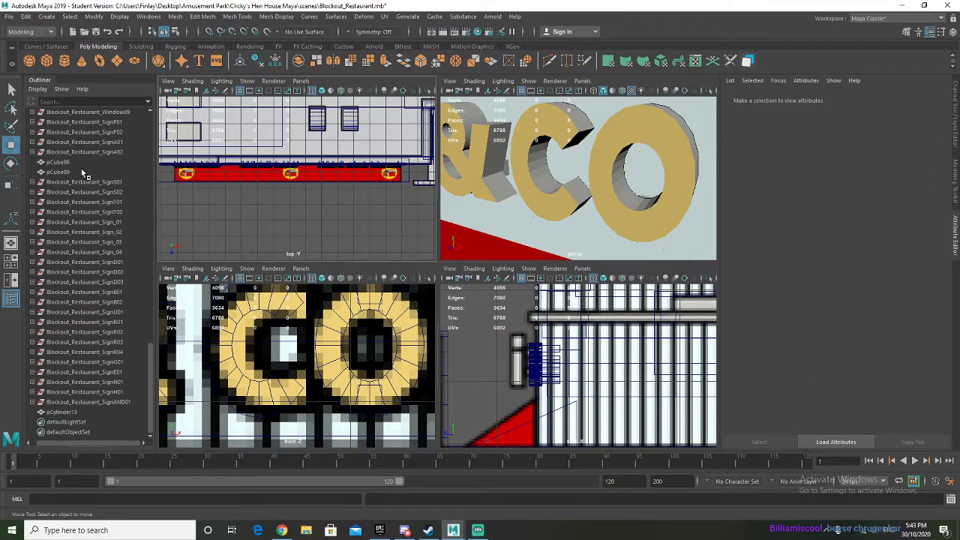
Step: Duplicate the metal block pCube89 and move the copy along the sign to the top of the C
{"action": "left_click", "coordinate": [60, 172]}
{"action": "key", "text": "ctrl+d"}
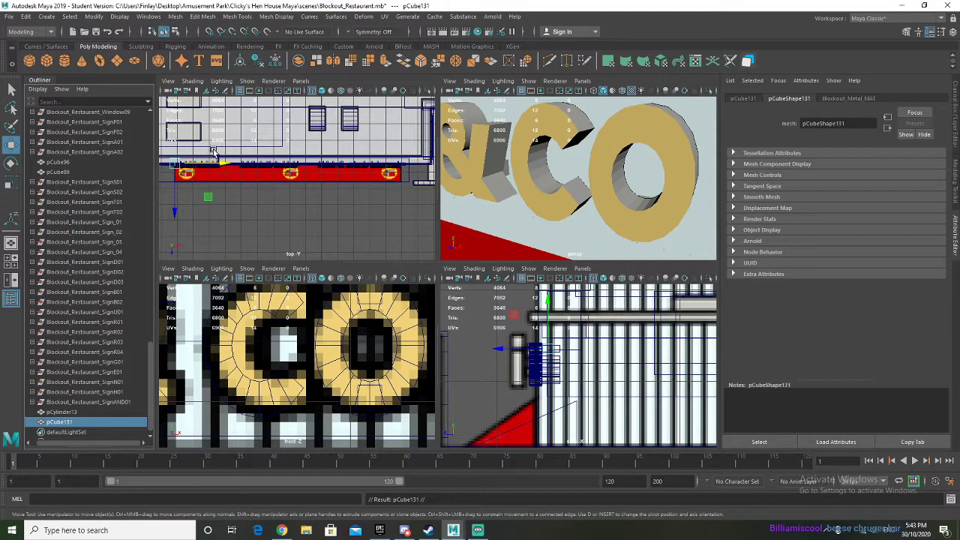
{"action": "left_click_drag", "start_coordinate": [225, 164], "coordinate": [401, 163]}
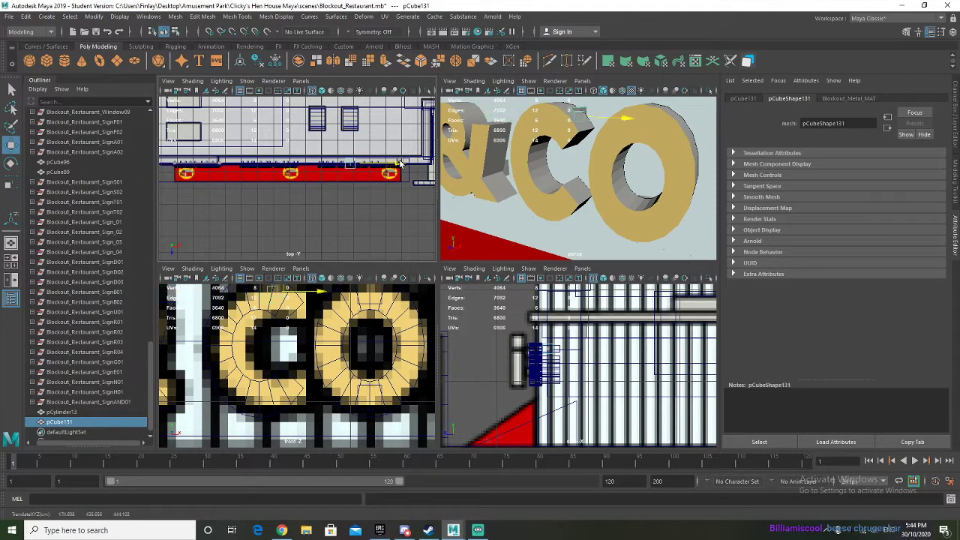
{"action": "key", "text": "f"}
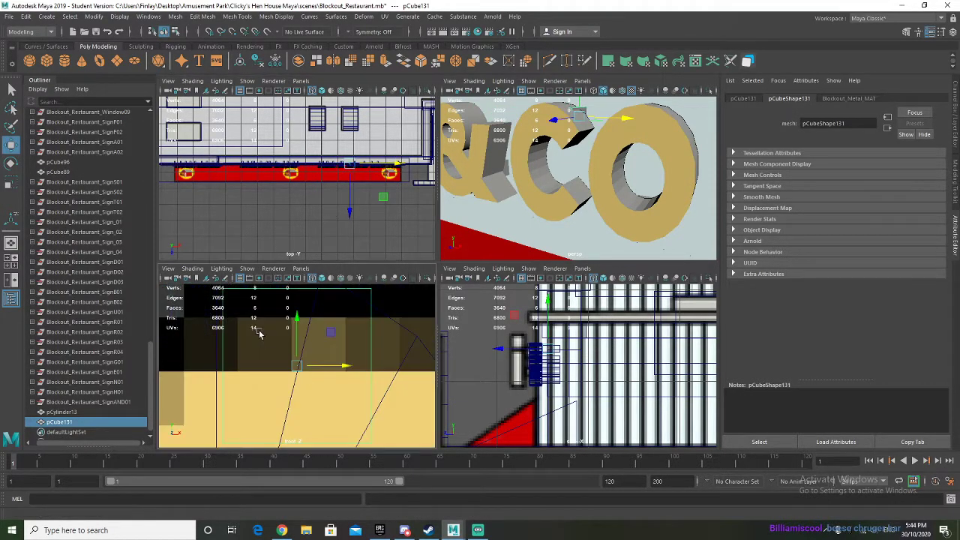
{"action": "scroll", "coordinate": [258, 333], "scroll_direction": "down", "scroll_amount": 2}
{"action": "scroll", "coordinate": [315, 357], "scroll_direction": "down", "scroll_amount": 2}
{"action": "left_click_drag", "start_coordinate": [342, 366], "coordinate": [313, 366]}
{"action": "scroll", "coordinate": [229, 386], "scroll_direction": "down", "scroll_amount": 3}
{"action": "middle_click_drag", "start_coordinate": [229, 385], "coordinate": [255, 292], "text": "alt"}
{"action": "scroll", "coordinate": [281, 333], "scroll_direction": "down", "scroll_amount": 1}
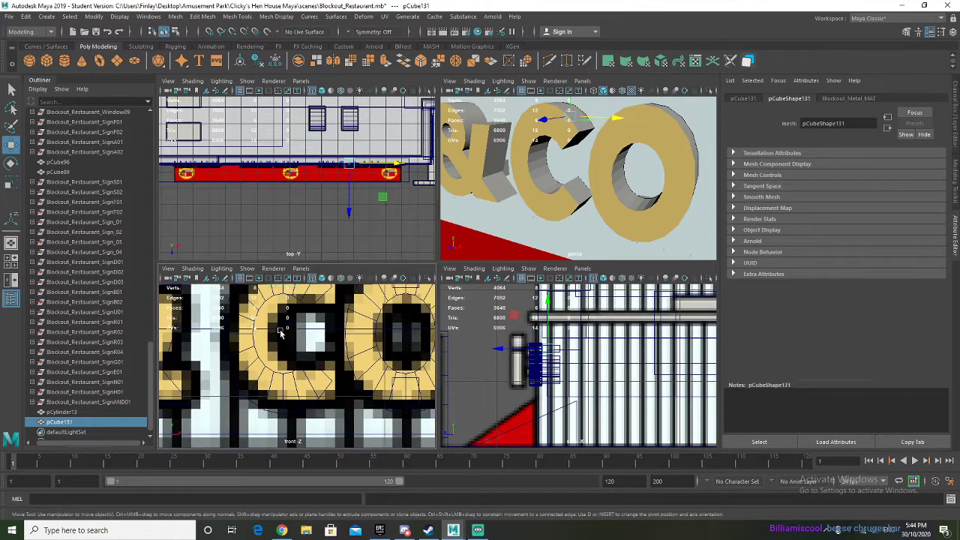
Step: Duplicate the metal block at the top of the C and lower the copy to the letter's bottom curve
{"action": "middle_click_drag", "start_coordinate": [280, 333], "coordinate": [276, 379], "text": "alt"}
{"action": "key", "text": "ctrl+d"}
{"action": "left_click_drag", "start_coordinate": [280, 290], "coordinate": [272, 406]}
{"action": "scroll", "coordinate": [508, 209], "scroll_direction": "down", "scroll_amount": 7}
{"action": "left_click_drag", "start_coordinate": [515, 203], "coordinate": [539, 207], "text": "alt"}
{"action": "scroll", "coordinate": [274, 382], "scroll_direction": "down", "scroll_amount": 8}
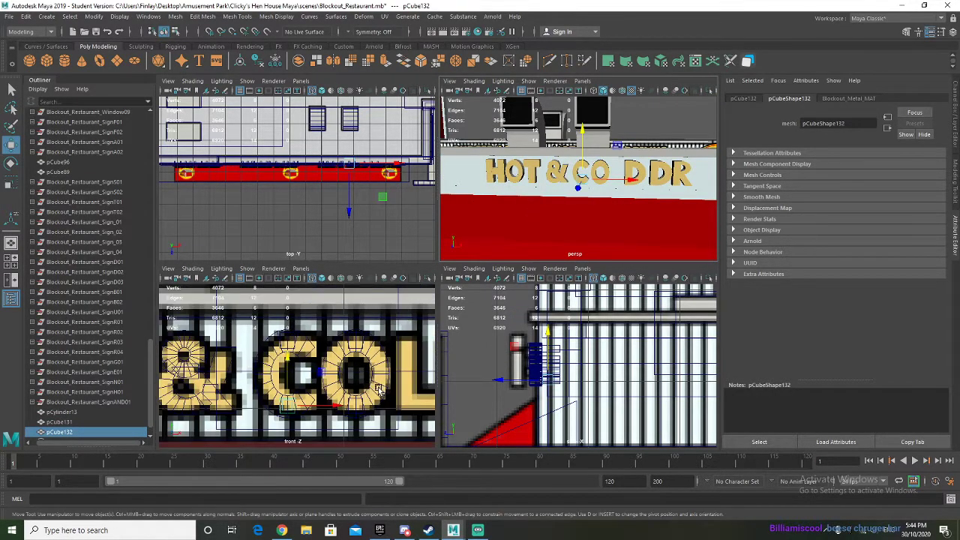
Step: Duplicate the upright pCube96 and the metal block pCube89 to start the L of COLD
{"action": "middle_click_drag", "start_coordinate": [272, 379], "coordinate": [288, 376], "text": "alt"}
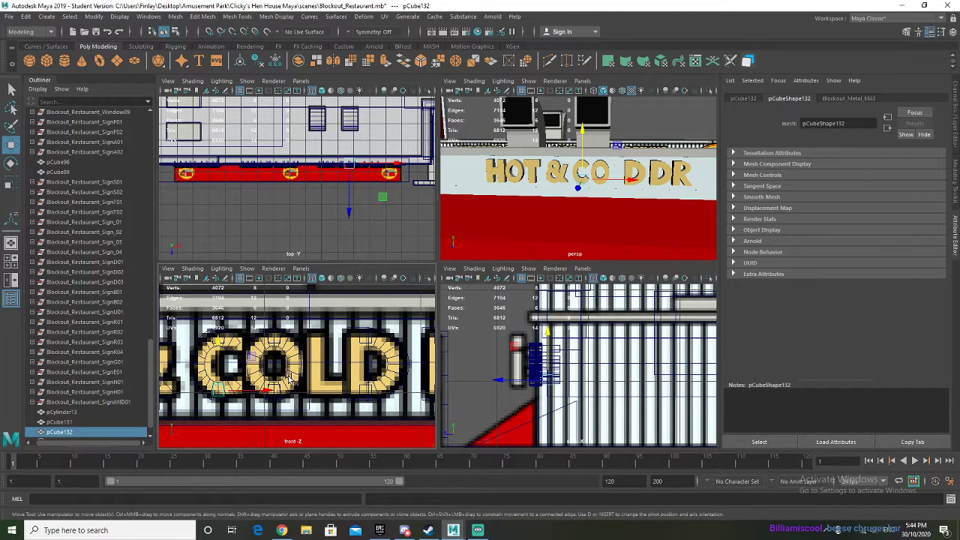
{"action": "left_click", "coordinate": [67, 164]}
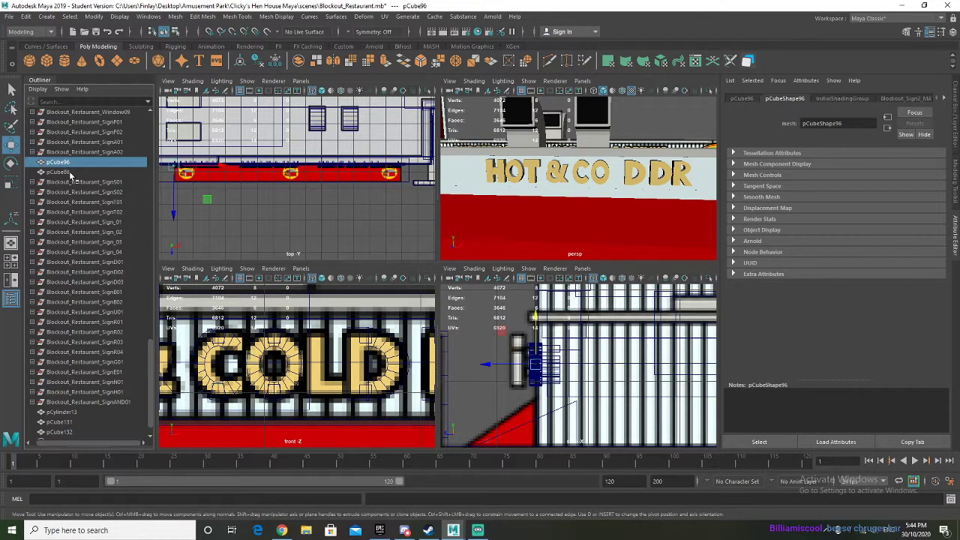
{"action": "left_click", "coordinate": [70, 174], "text": "shift"}
{"action": "key", "text": "ctrl+d"}
{"action": "scroll", "coordinate": [98, 390], "scroll_direction": "down", "scroll_amount": 3}
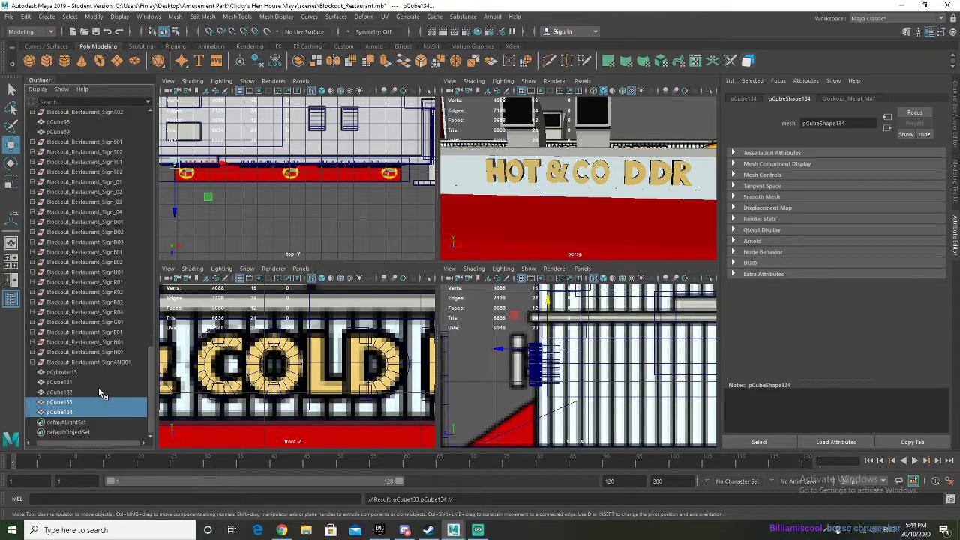
Step: Group the C's ring and two metal blocks with a centred pivot, name the group Blockout_Restaurant_SignC01 and place it directly after the SignAND01 group
{"action": "left_click", "coordinate": [65, 394]}
{"action": "left_click", "coordinate": [74, 374], "text": "shift"}
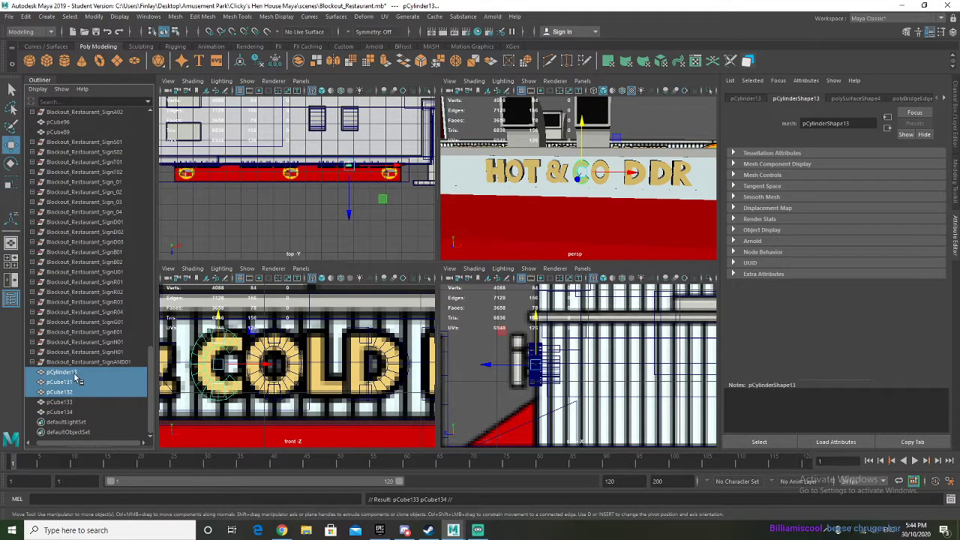
{"action": "key", "text": "ctrl+g"}
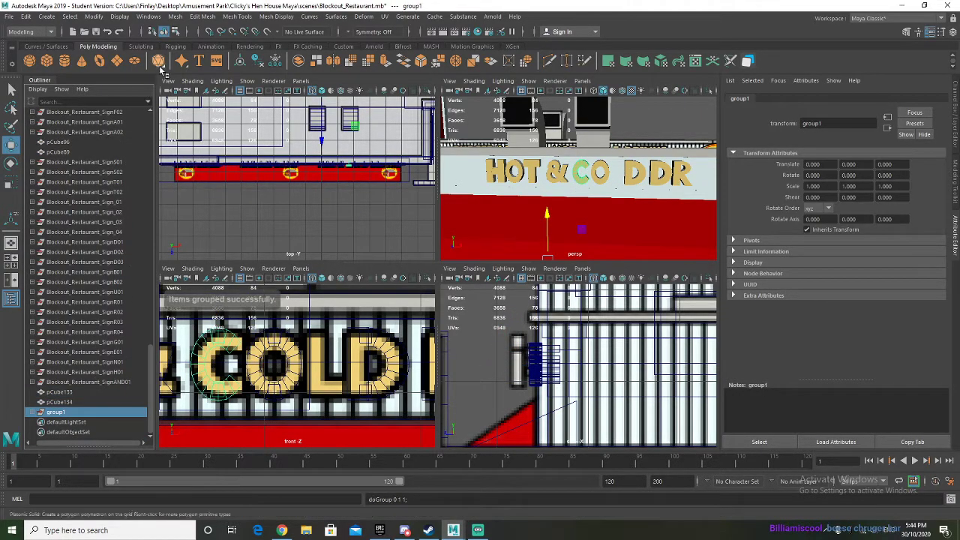
{"action": "double_click", "coordinate": [57, 412]}
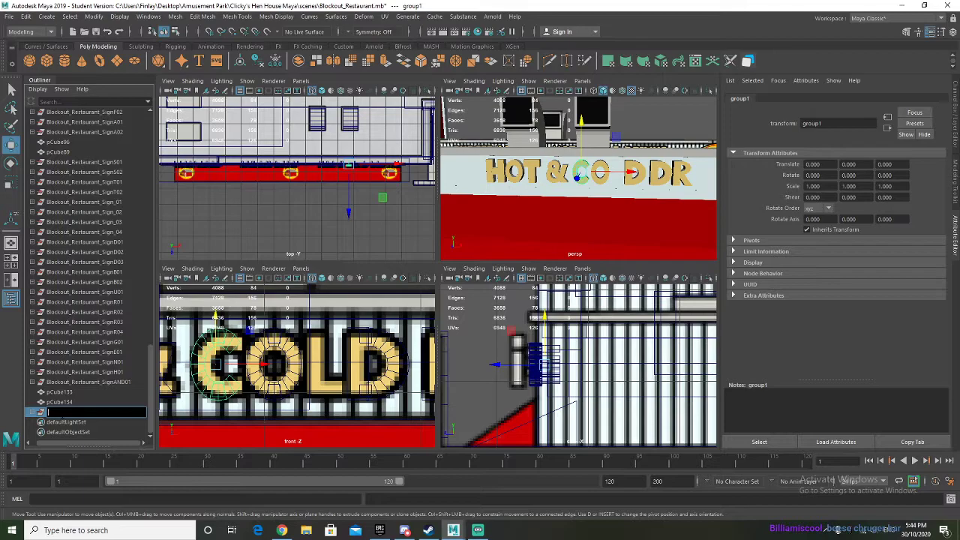
{"action": "type", "text": "Blockout_Restaurant_SignA02"}
{"action": "key", "text": "Return"}
{"action": "middle_click_drag", "start_coordinate": [62, 417], "coordinate": [72, 386]}
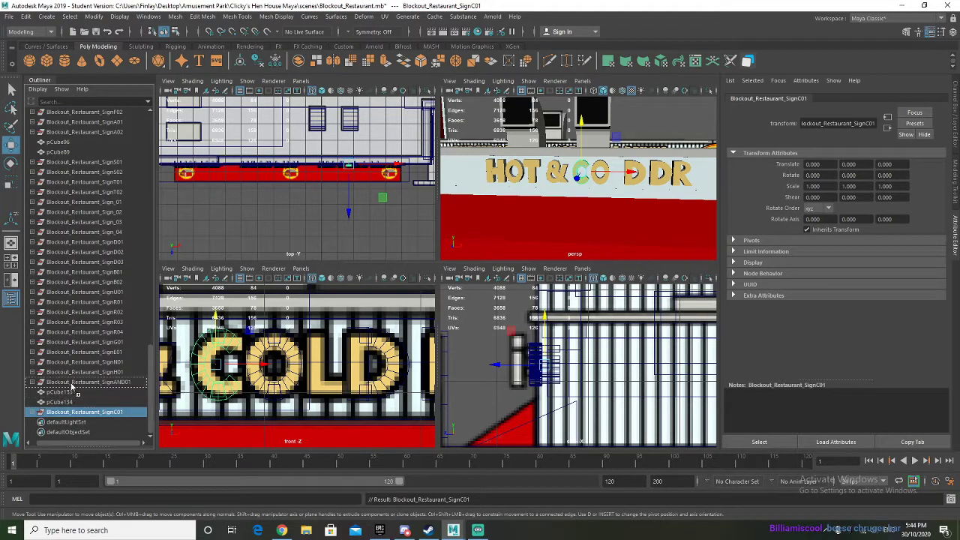
{"action": "left_click_drag", "start_coordinate": [77, 389], "coordinate": [78, 390]}
Step: Shift the C group sideways by about 3.7 to line it up with the C in the reference image
{"action": "middle_click_drag", "start_coordinate": [374, 377], "coordinate": [322, 379], "text": "alt"}
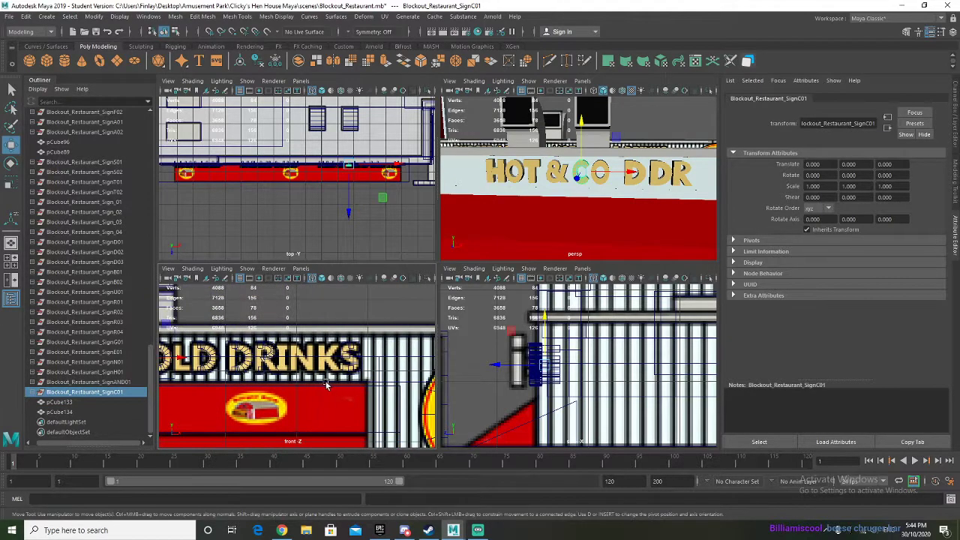
{"action": "middle_click_drag", "start_coordinate": [234, 387], "coordinate": [330, 388], "text": "alt"}
{"action": "scroll", "coordinate": [278, 386], "scroll_direction": "up", "scroll_amount": 3}
{"action": "middle_click_drag", "start_coordinate": [266, 386], "coordinate": [272, 387], "text": "alt"}
{"action": "scroll", "coordinate": [337, 384], "scroll_direction": "up", "scroll_amount": 3}
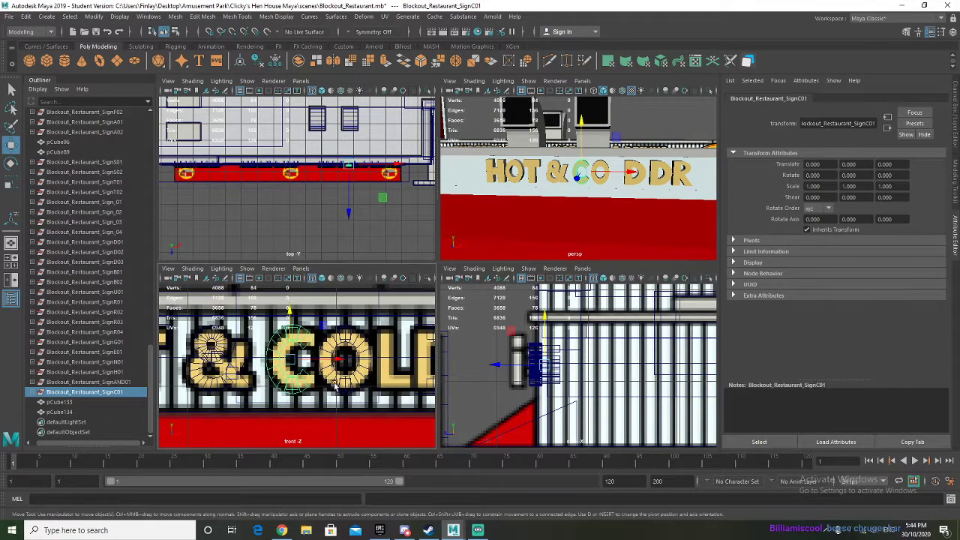
{"action": "left_click_drag", "start_coordinate": [321, 361], "coordinate": [329, 362]}
{"action": "left_click_drag", "start_coordinate": [555, 212], "coordinate": [559, 212], "text": "alt"}
{"action": "left_click_drag", "start_coordinate": [326, 363], "coordinate": [323, 364]}
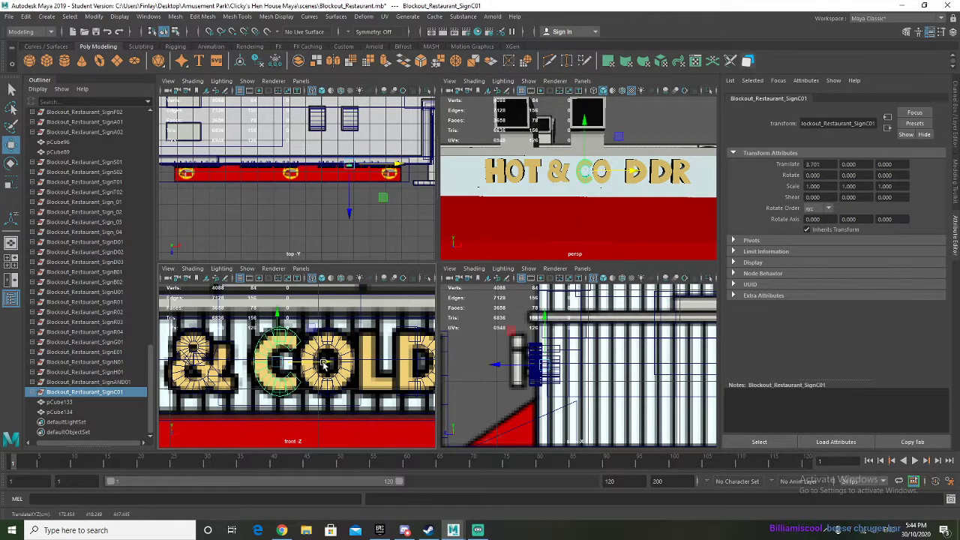
Step: Move the copied upright and metal block along the sign onto the vertical stroke of the L, with the block at X 233.333
{"action": "left_click_drag", "start_coordinate": [75, 403], "coordinate": [78, 413]}
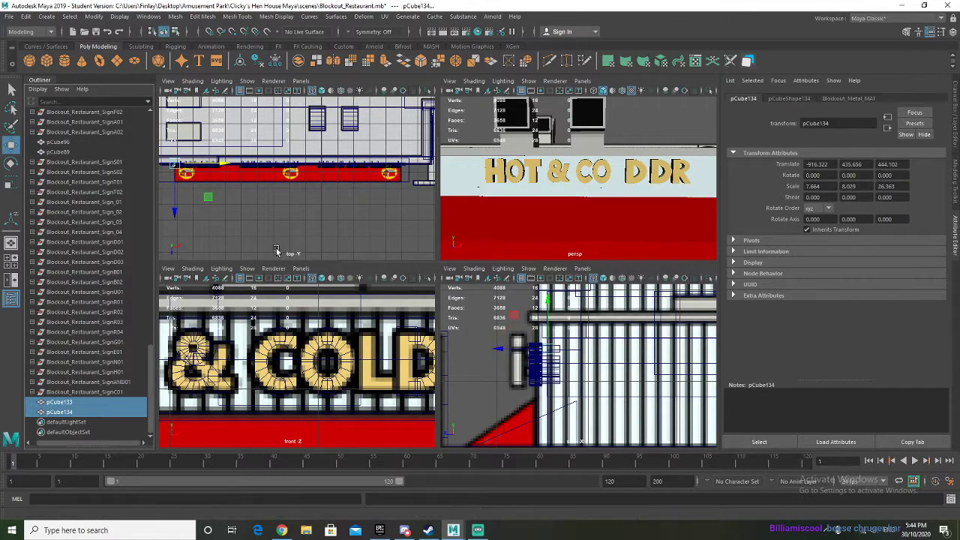
{"action": "left_click_drag", "start_coordinate": [221, 171], "coordinate": [408, 173]}
{"action": "scroll", "coordinate": [409, 323], "scroll_direction": "up", "scroll_amount": 3}
{"action": "middle_click_drag", "start_coordinate": [410, 324], "coordinate": [301, 333], "text": "alt"}
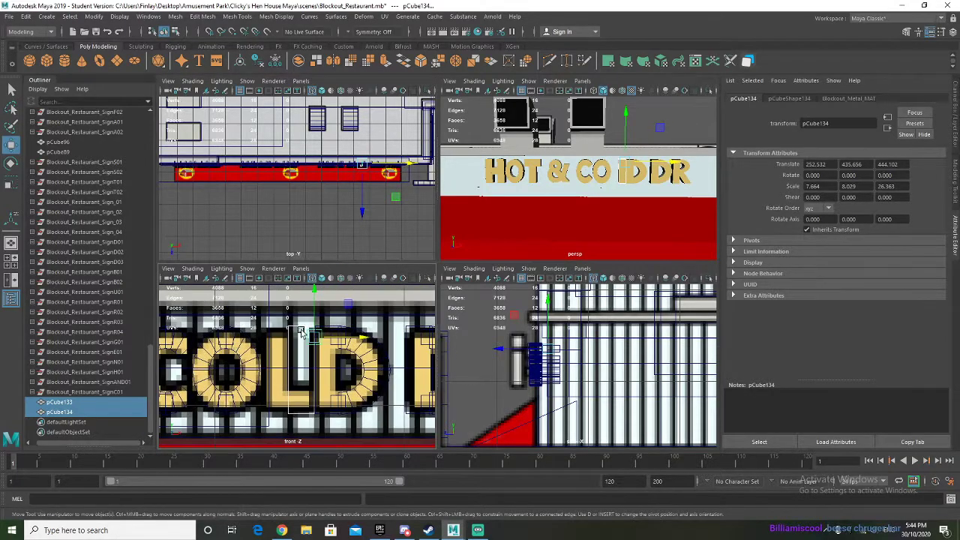
{"action": "left_click_drag", "start_coordinate": [358, 336], "coordinate": [304, 328]}
{"action": "scroll", "coordinate": [276, 373], "scroll_direction": "up", "scroll_amount": 2}
{"action": "left_click", "coordinate": [303, 317]}
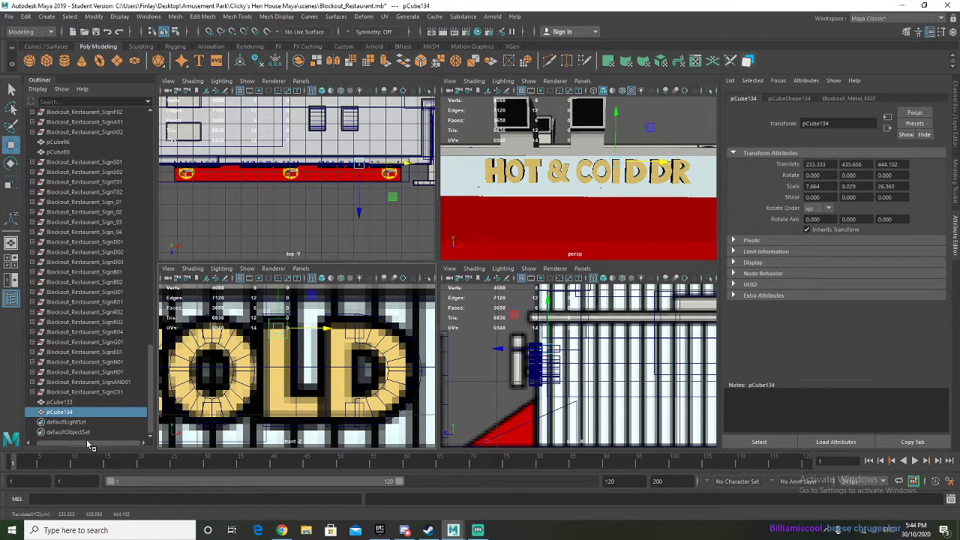
Step: Duplicate the L's upright and reshape the copy into the letter's foot, scaled to 22.112 wide and 14.938 high at the base
{"action": "left_click", "coordinate": [75, 403]}
{"action": "key", "text": "ctrl+d"}
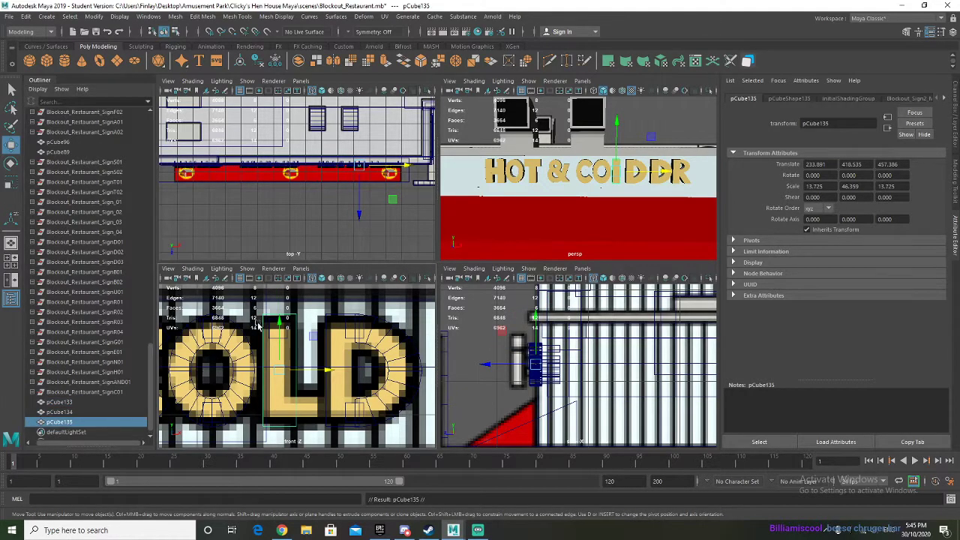
{"action": "key", "text": "r"}
{"action": "left_click_drag", "start_coordinate": [279, 322], "coordinate": [282, 376]}
{"action": "key", "text": "w"}
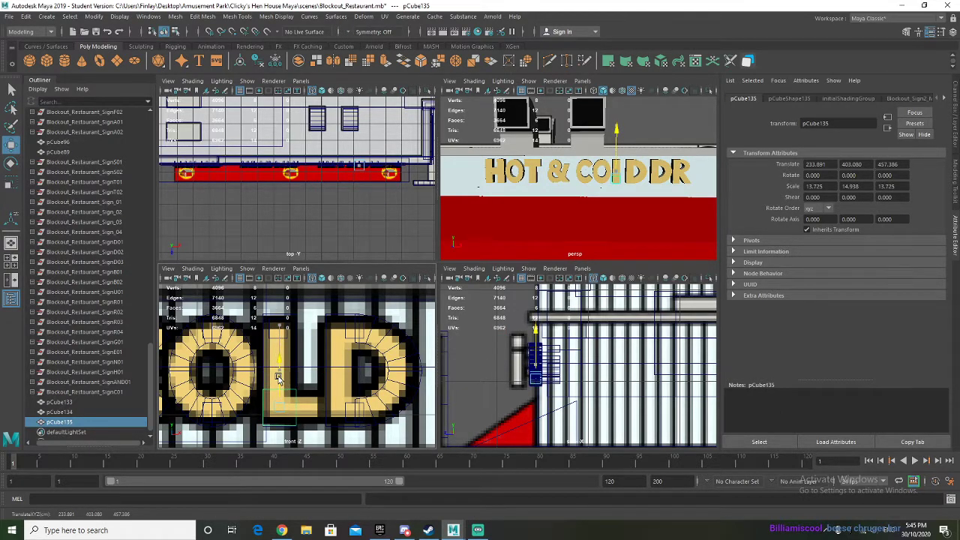
{"action": "key", "text": "r"}
{"action": "key", "text": "w"}
{"action": "left_click_drag", "start_coordinate": [320, 408], "coordinate": [345, 409]}
{"action": "key", "text": "r"}
{"action": "key", "text": "w"}
{"action": "left_click", "coordinate": [350, 411]}
{"action": "key", "text": "ctrl+z"}
Step: Reduce the height scale of the L's foot to 13.952 and lower it to Y 402.668 to align with the upright's base
{"action": "left_click_drag", "start_coordinate": [571, 195], "coordinate": [578, 196], "text": "alt"}
{"action": "scroll", "coordinate": [588, 195], "scroll_direction": "up", "scroll_amount": 3}
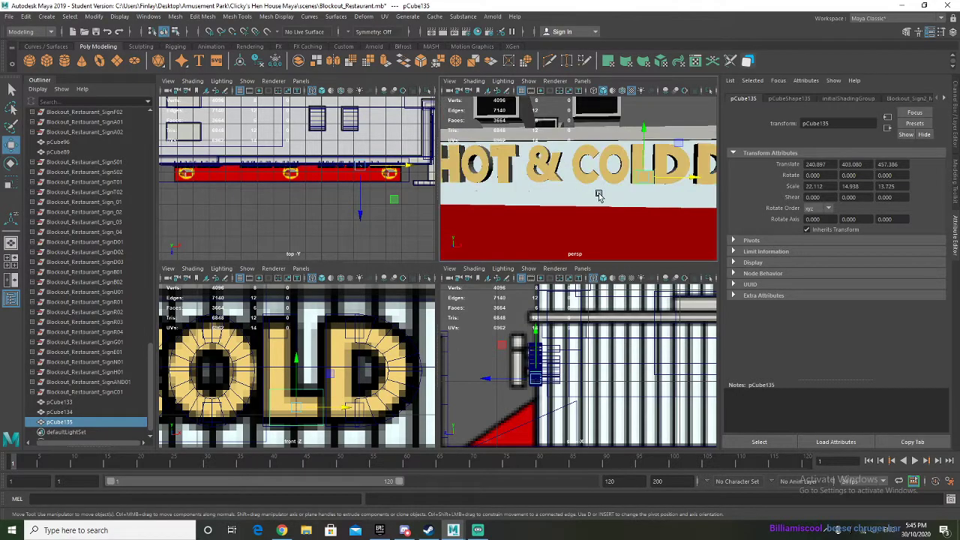
{"action": "key", "text": "f"}
{"action": "scroll", "coordinate": [578, 188], "scroll_direction": "down", "scroll_amount": 5}
{"action": "key", "text": "r"}
{"action": "left_click_drag", "start_coordinate": [578, 144], "coordinate": [578, 151]}
{"action": "key", "text": "w"}
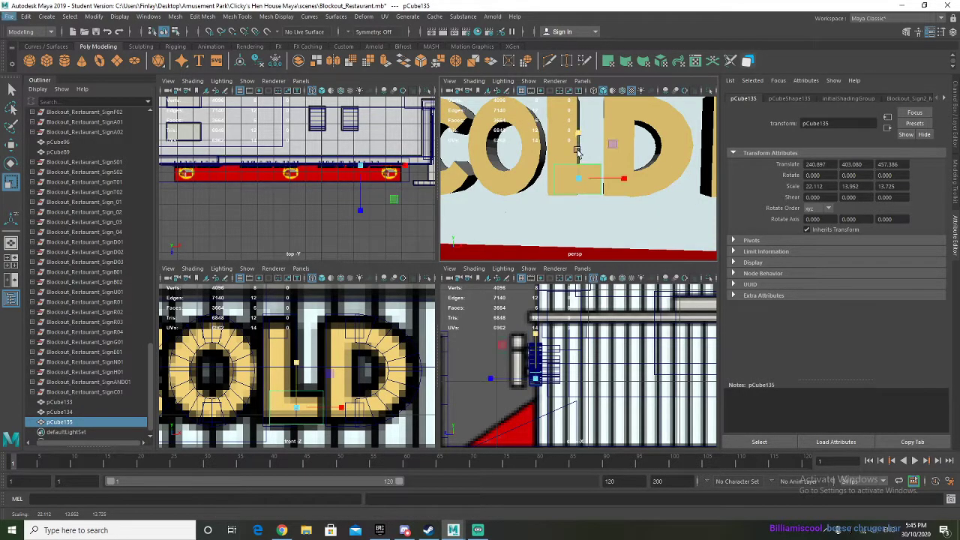
{"action": "left_click_drag", "start_coordinate": [294, 367], "coordinate": [294, 369]}
{"action": "left_click_drag", "start_coordinate": [561, 187], "coordinate": [568, 188], "text": "alt"}
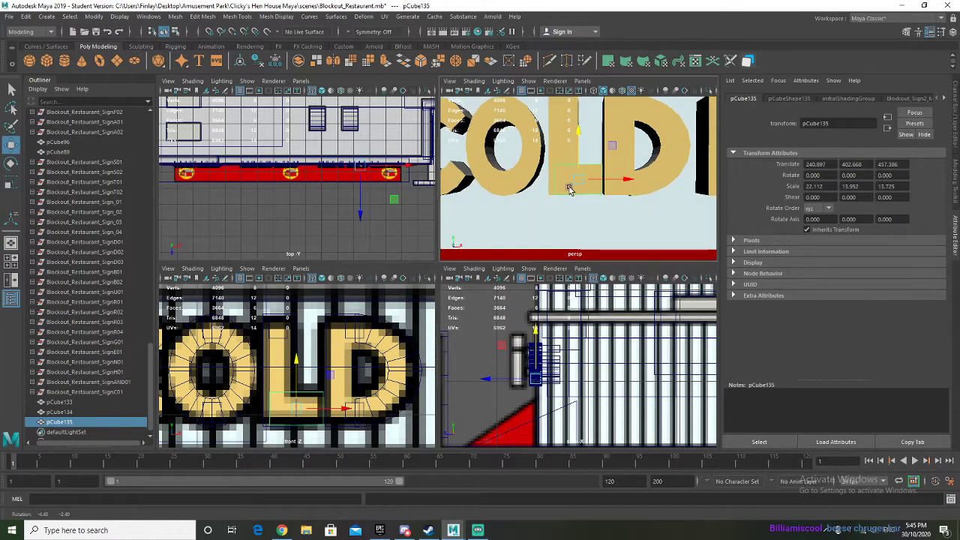
Step: Duplicate the metal block at the top of the L and lower the copy to Y 402.891 behind the foot
{"action": "left_click", "coordinate": [277, 340]}
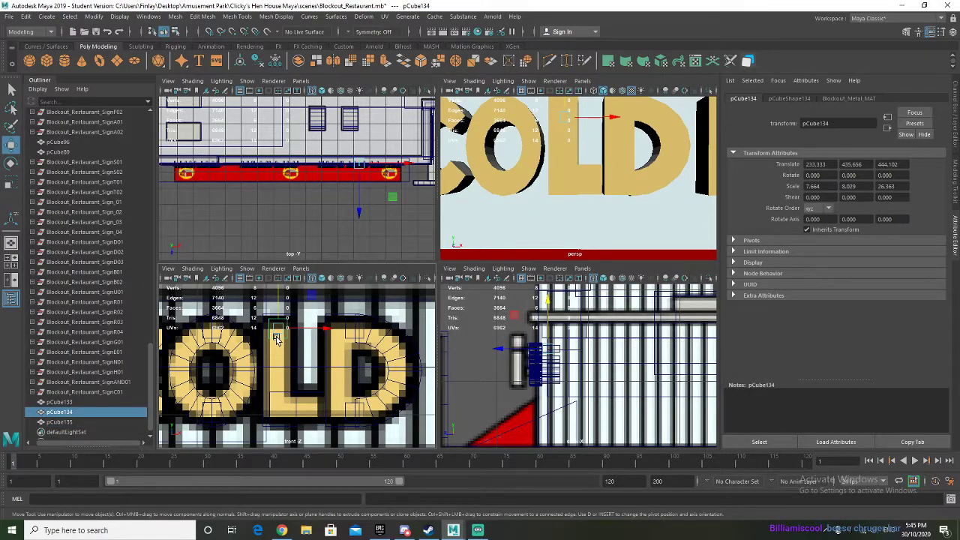
{"action": "key", "text": "ctrl+d"}
{"action": "left_click_drag", "start_coordinate": [280, 310], "coordinate": [289, 386]}
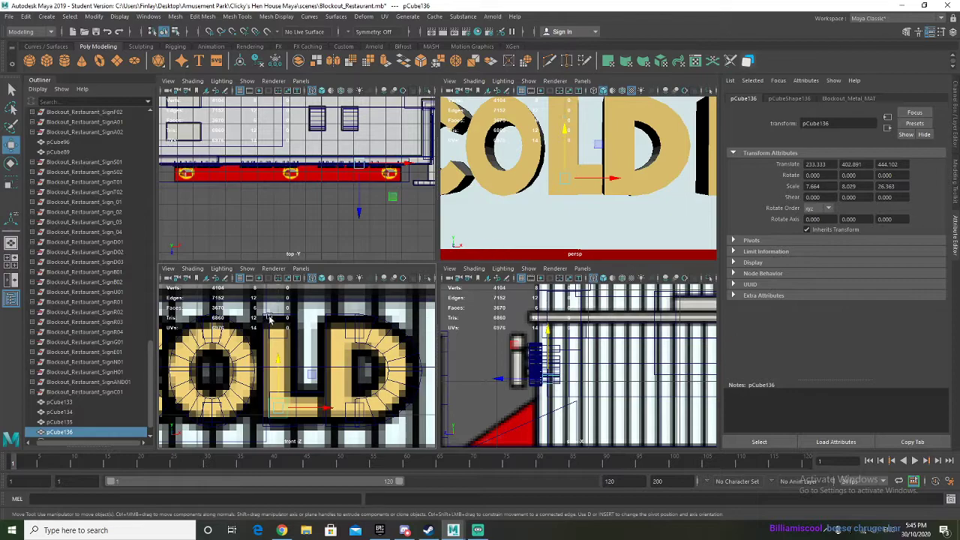
Step: Group the L's four parts with a centred pivot and name the group Blockout_Restaurant_SignL01
{"action": "left_click", "coordinate": [73, 404], "text": "shift"}
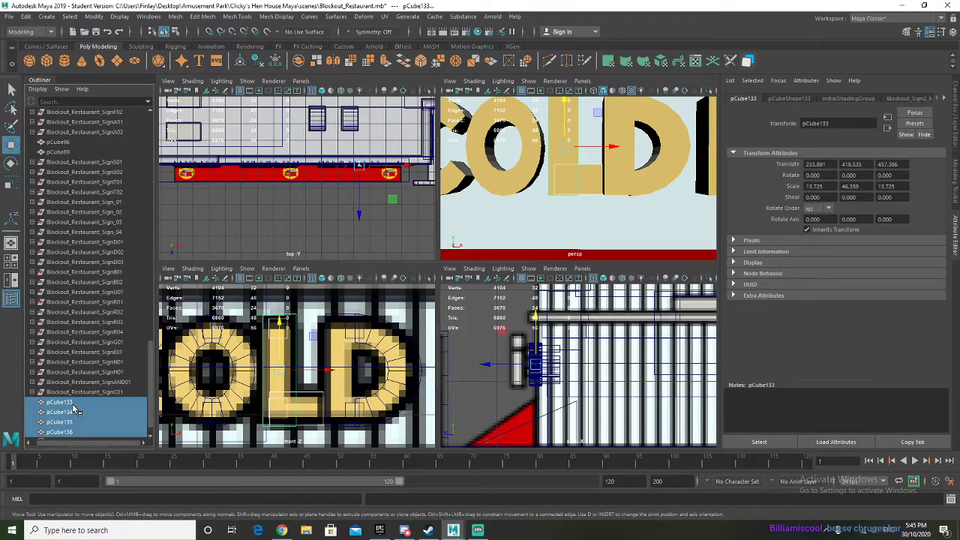
{"action": "key", "text": "ctrl+g"}
{"action": "left_click", "coordinate": [240, 64]}
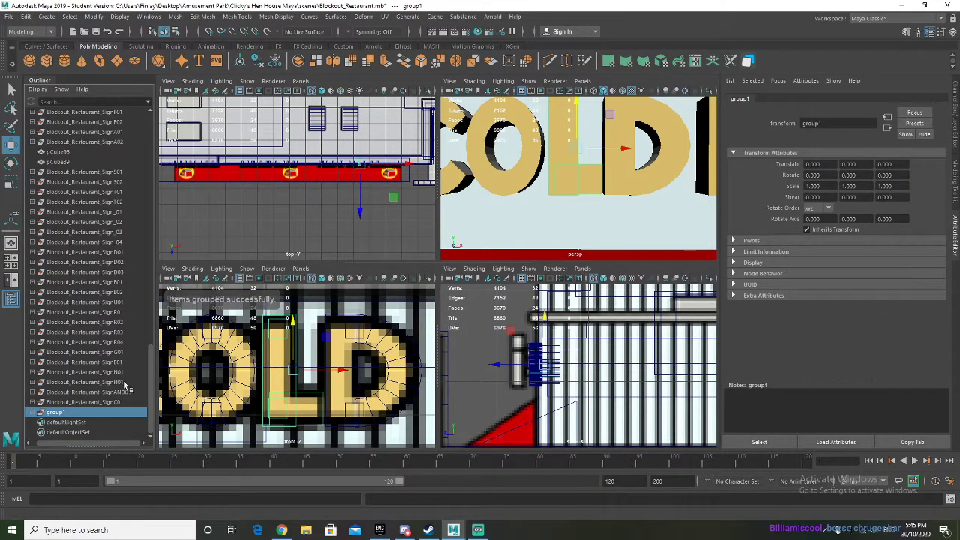
{"action": "double_click", "coordinate": [55, 413]}
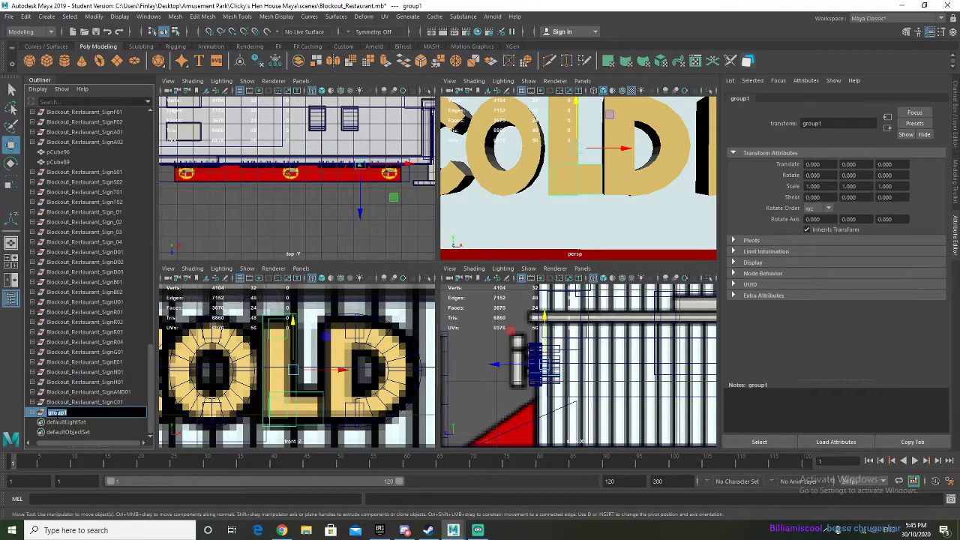
{"action": "type", "text": "Blockout_Restaurant_SignA02"}
{"action": "key", "text": "Return"}
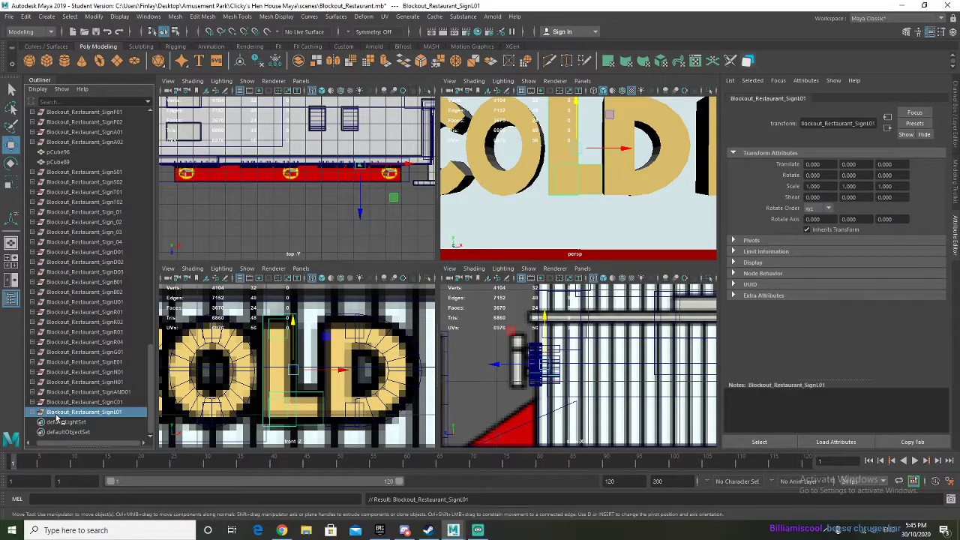
Step: Duplicate the group Blockout_Restaurant_SignN01 and move the copy along the sign to the N of DRINKS, at translate X 569.414
{"action": "scroll", "coordinate": [372, 360], "scroll_direction": "down", "scroll_amount": 10}
{"action": "middle_click_drag", "start_coordinate": [377, 381], "coordinate": [330, 382], "text": "alt"}
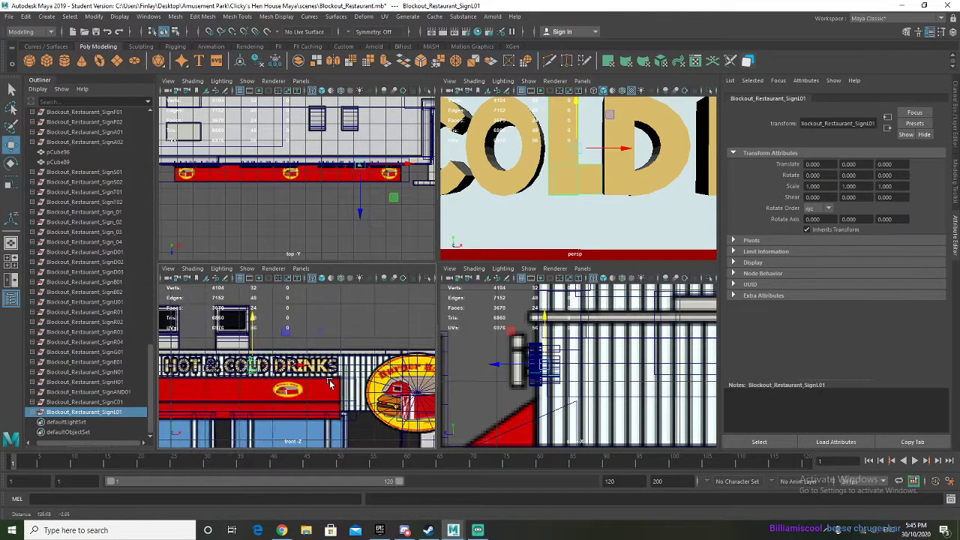
{"action": "scroll", "coordinate": [329, 382], "scroll_direction": "up", "scroll_amount": 3}
{"action": "scroll", "coordinate": [316, 390], "scroll_direction": "down", "scroll_amount": 2}
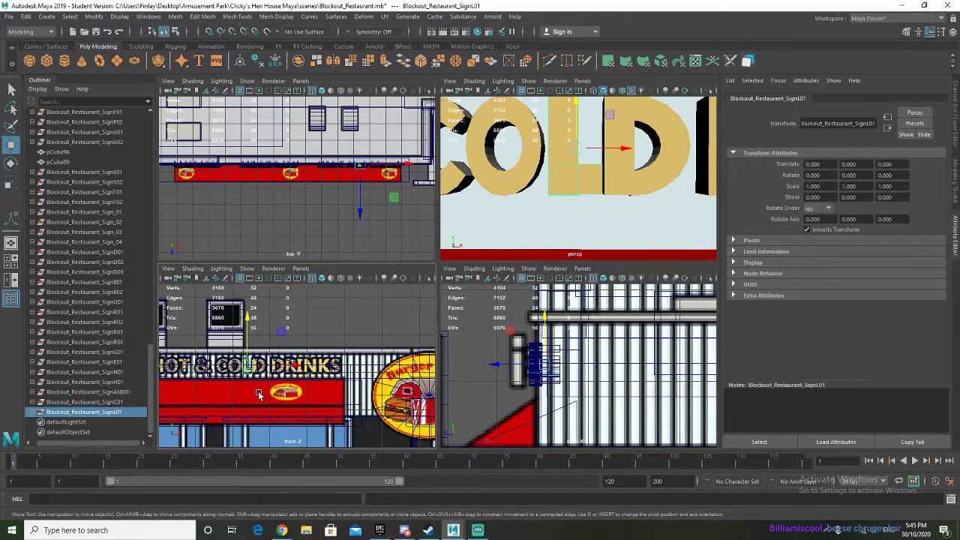
{"action": "left_click", "coordinate": [118, 372]}
{"action": "key", "text": "ctrl+d"}
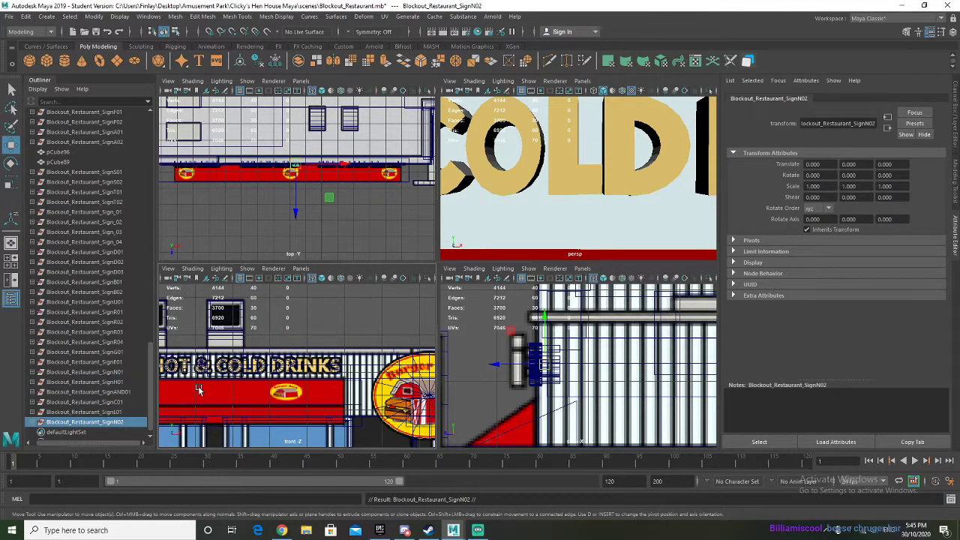
{"action": "middle_click_drag", "start_coordinate": [198, 386], "coordinate": [348, 378], "text": "alt"}
{"action": "left_click_drag", "start_coordinate": [288, 357], "coordinate": [443, 357]}
{"action": "middle_click_drag", "start_coordinate": [432, 358], "coordinate": [282, 371], "text": "alt"}
{"action": "scroll", "coordinate": [276, 358], "scroll_direction": "up", "scroll_amount": 3}
{"action": "left_click_drag", "start_coordinate": [260, 361], "coordinate": [354, 363]}
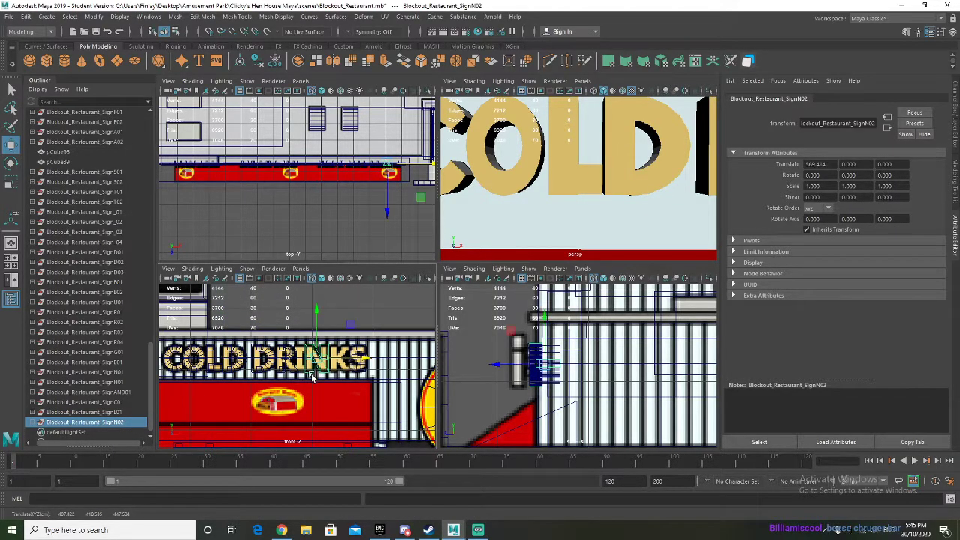
{"action": "scroll", "coordinate": [353, 371], "scroll_direction": "up", "scroll_amount": 4}
{"action": "middle_click_drag", "start_coordinate": [368, 369], "coordinate": [329, 373], "text": "alt"}
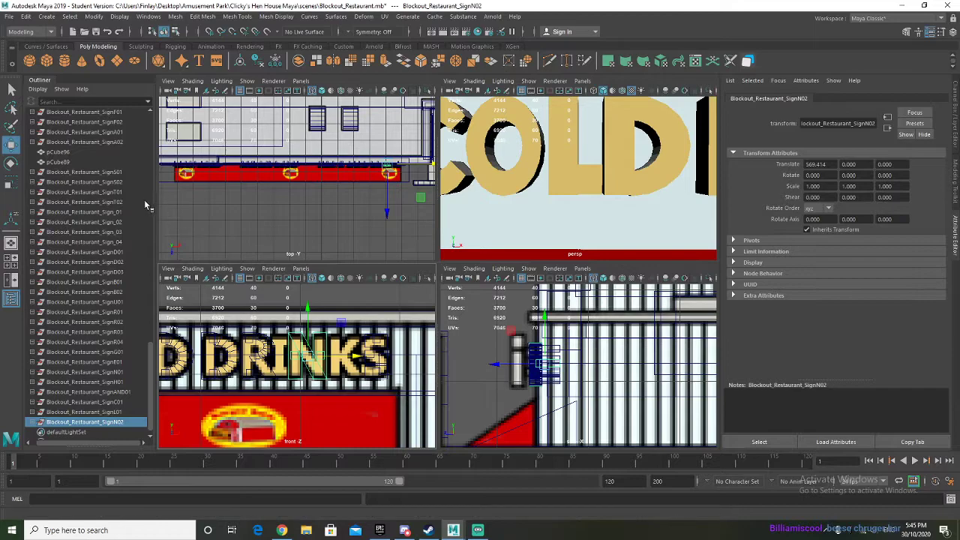
Step: Nudge the S group and the new N group sideways to match the DRINKS reference, setting the N at translate X 572.424
{"action": "left_click", "coordinate": [117, 182]}
{"action": "left_click_drag", "start_coordinate": [411, 357], "coordinate": [419, 357]}
{"action": "left_click", "coordinate": [123, 424]}
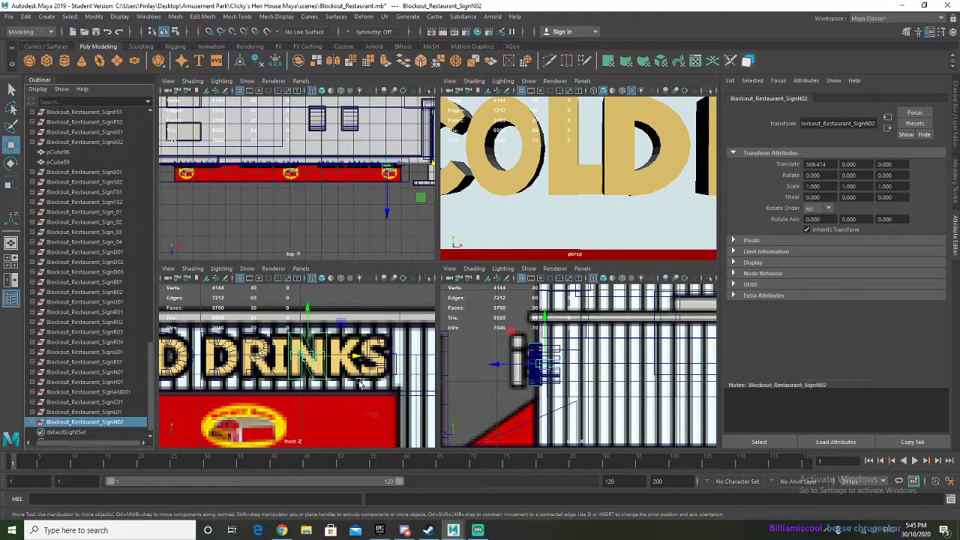
{"action": "left_click_drag", "start_coordinate": [350, 356], "coordinate": [354, 356]}
Step: Duplicate the loose upright bar and its metal block, and move the copies along the sign to the I of DRINKS, block at X 390.649
{"action": "middle_click_drag", "start_coordinate": [255, 379], "coordinate": [267, 380], "text": "alt"}
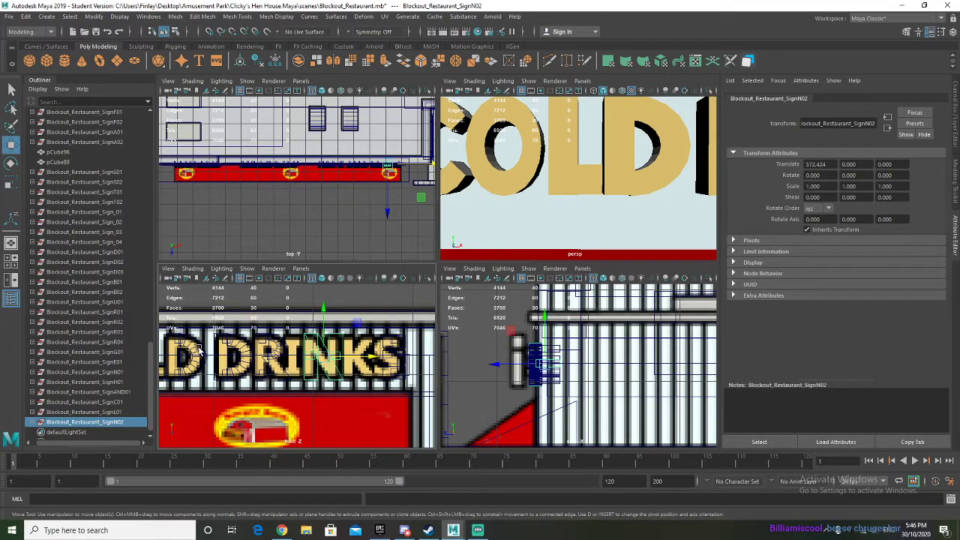
{"action": "left_click", "coordinate": [80, 152]}
{"action": "left_click", "coordinate": [76, 163], "text": "shift"}
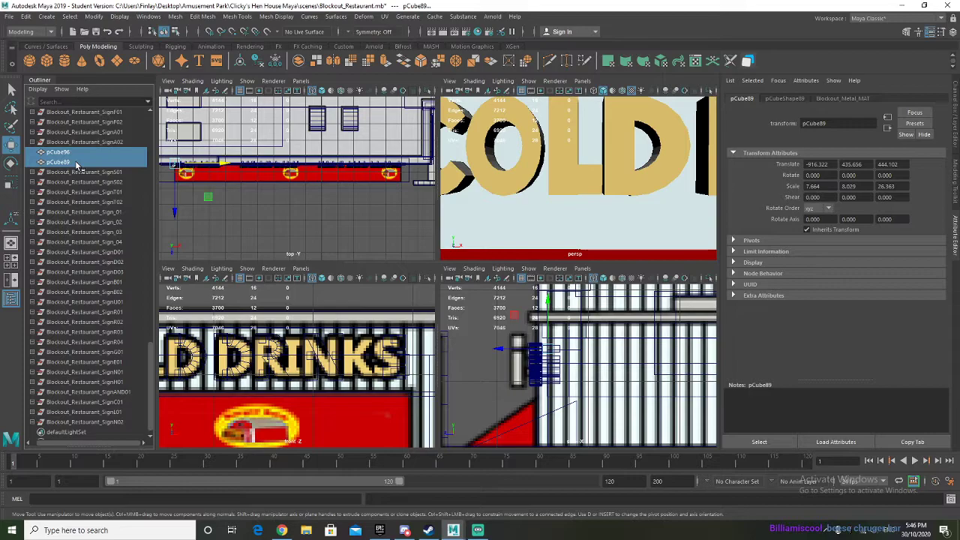
{"action": "key", "text": "ctrl+d"}
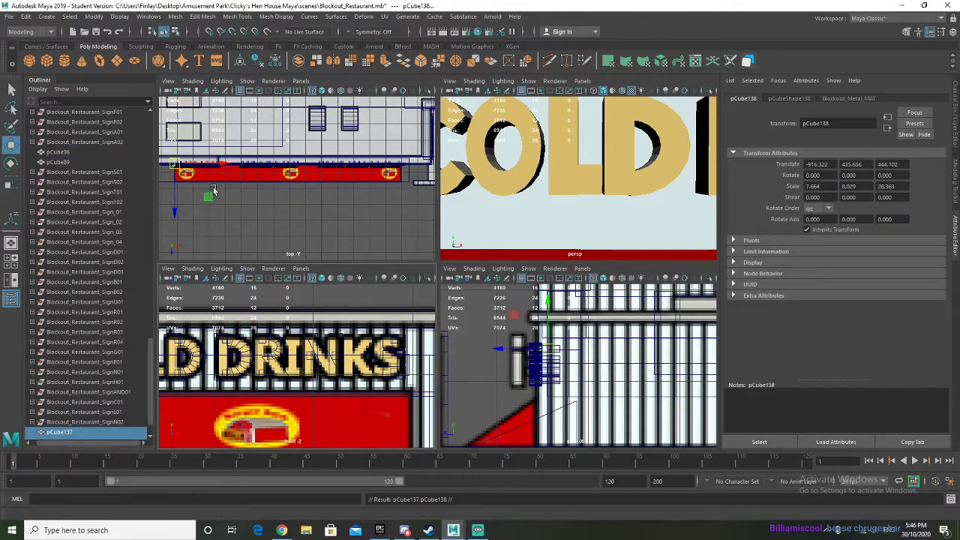
{"action": "left_click_drag", "start_coordinate": [226, 164], "coordinate": [435, 163]}
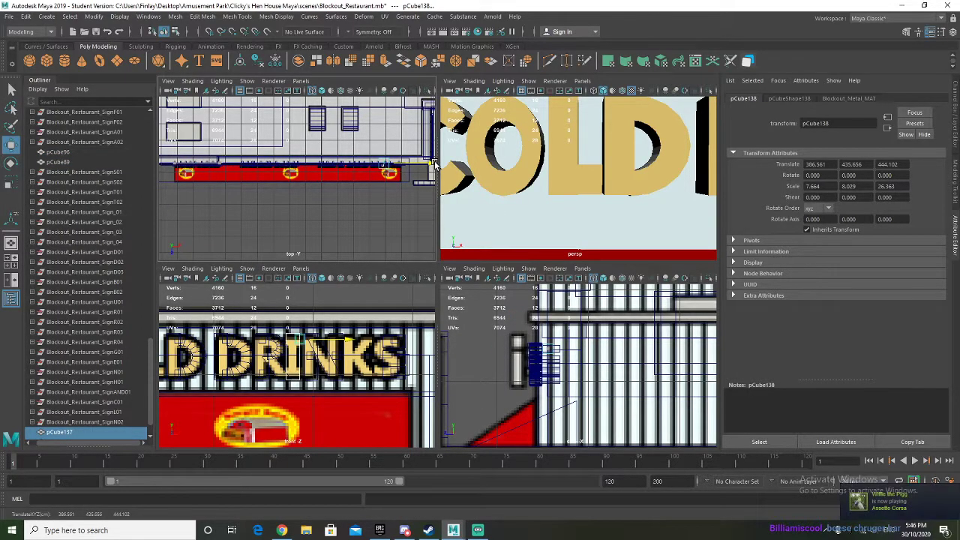
{"action": "scroll", "coordinate": [359, 299], "scroll_direction": "up", "scroll_amount": 5}
{"action": "middle_click_drag", "start_coordinate": [308, 335], "coordinate": [319, 339], "text": "alt"}
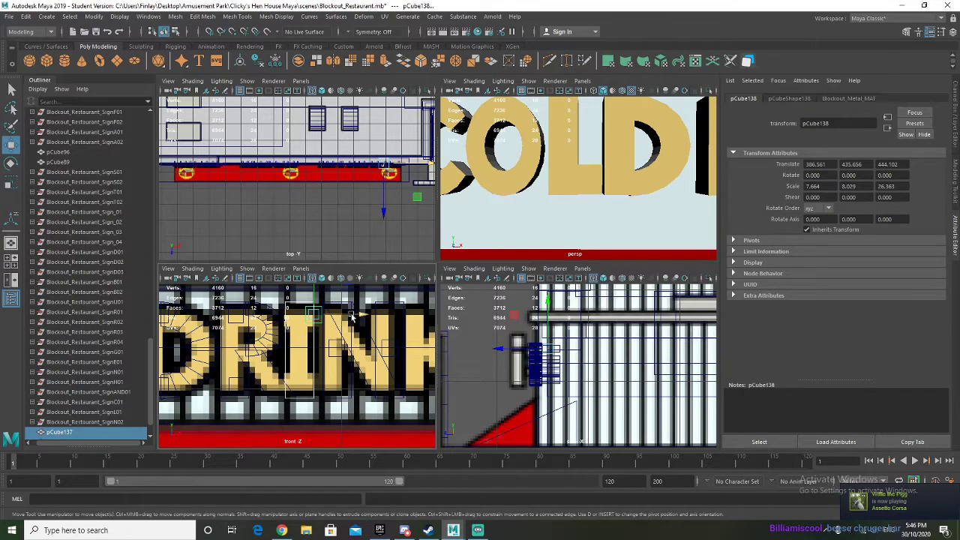
{"action": "left_click_drag", "start_coordinate": [351, 316], "coordinate": [359, 316]}
{"action": "middle_click_drag", "start_coordinate": [321, 338], "coordinate": [259, 343], "text": "alt"}
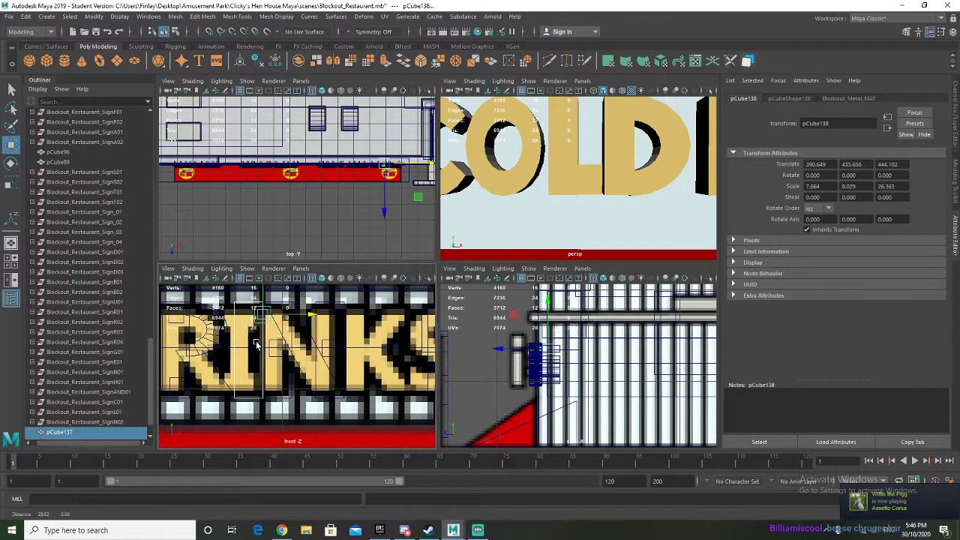
Step: Shift the group Blockout_Restaurant_SignN02 to translate X 579.879 and reposition the I's upright and metal block, with the block at X 388.244
{"action": "left_click", "coordinate": [95, 422]}
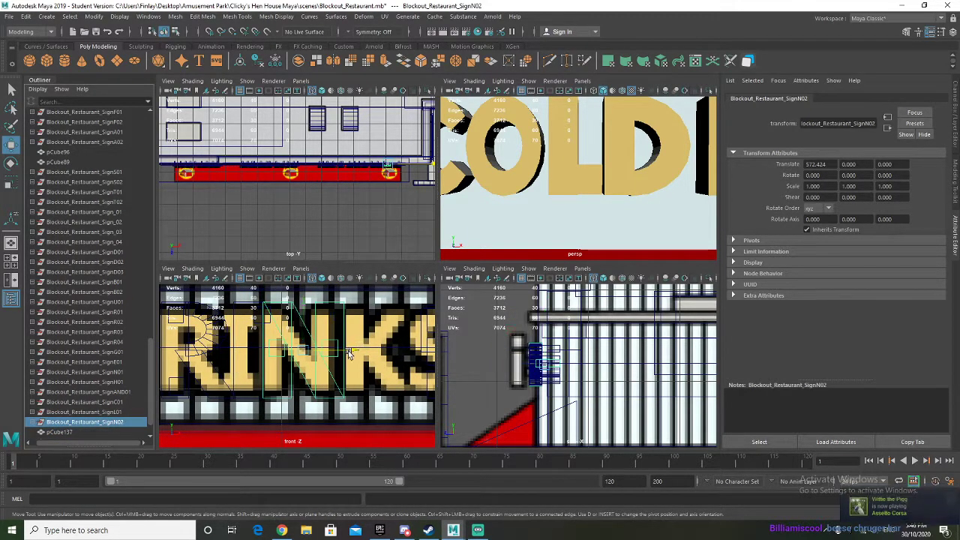
{"action": "left_click_drag", "start_coordinate": [356, 350], "coordinate": [371, 350]}
{"action": "scroll", "coordinate": [100, 409], "scroll_direction": "down", "scroll_amount": 1}
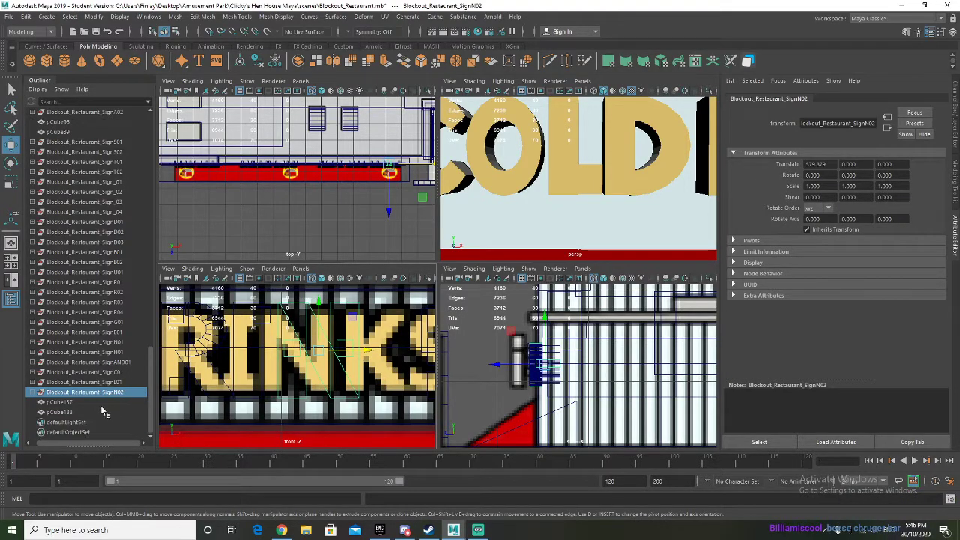
{"action": "left_click", "coordinate": [76, 404]}
{"action": "left_click", "coordinate": [75, 411], "text": "shift"}
{"action": "left_click_drag", "start_coordinate": [311, 315], "coordinate": [320, 316]}
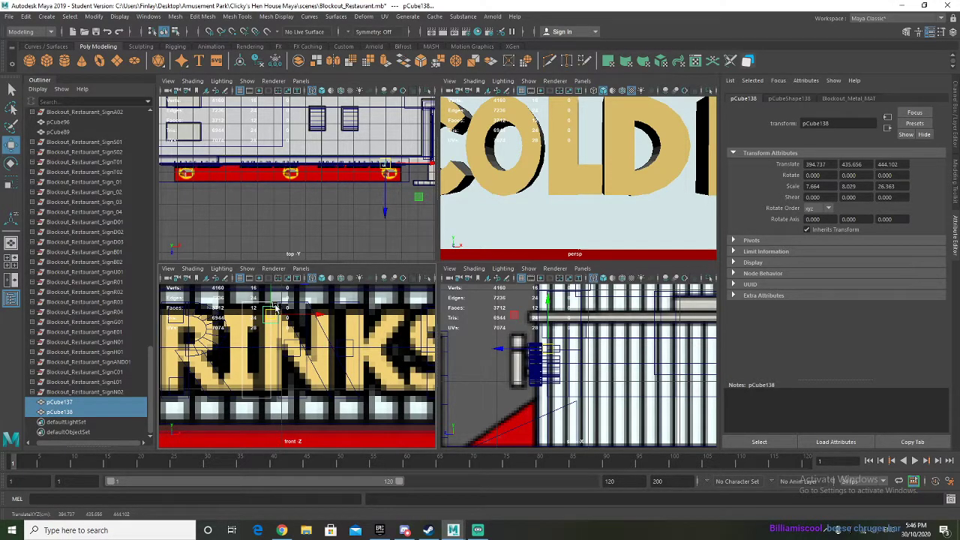
Step: Duplicate the metal block at the top of the I and lower the copy to Y 402.710 behind its base
{"action": "left_click", "coordinate": [285, 292]}
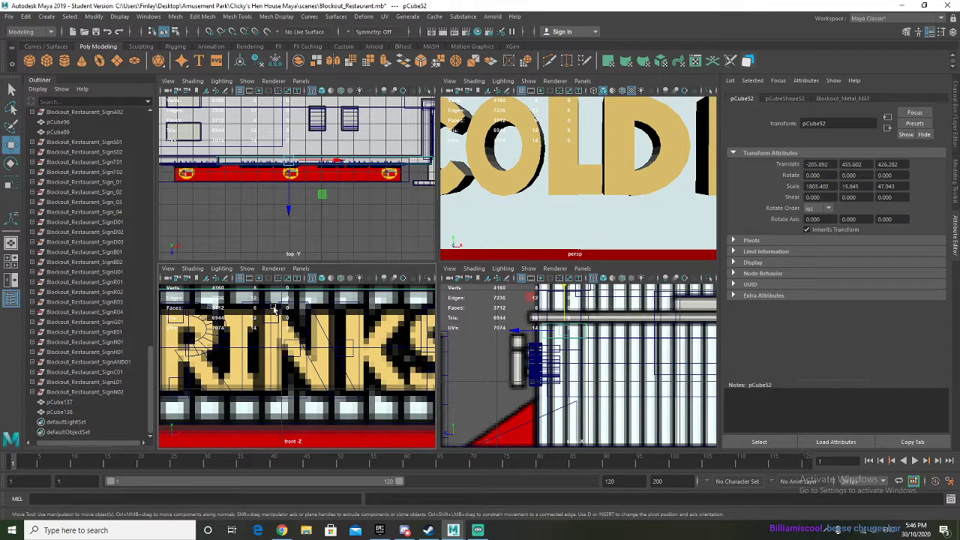
{"action": "left_click", "coordinate": [274, 307]}
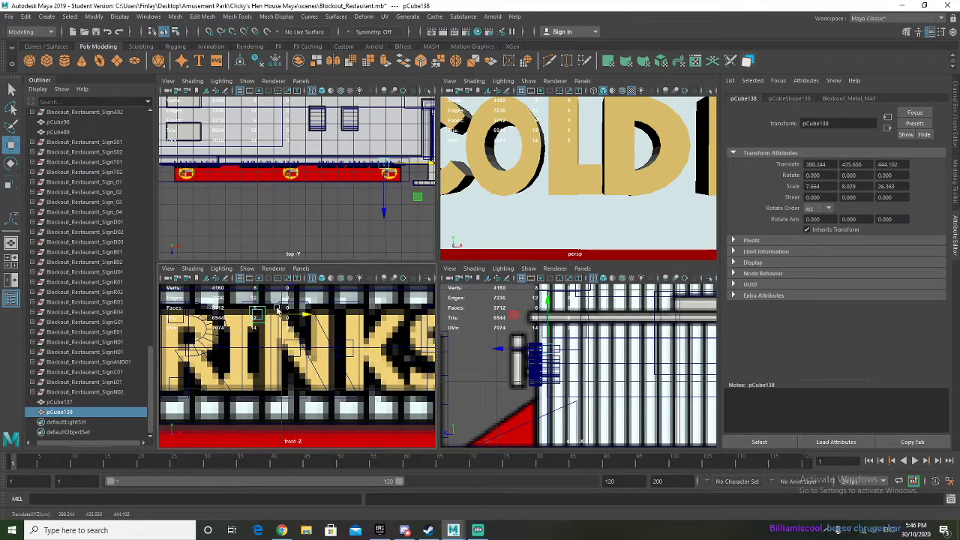
{"action": "key", "text": "ctrl+d"}
{"action": "left_click_drag", "start_coordinate": [256, 291], "coordinate": [267, 359]}
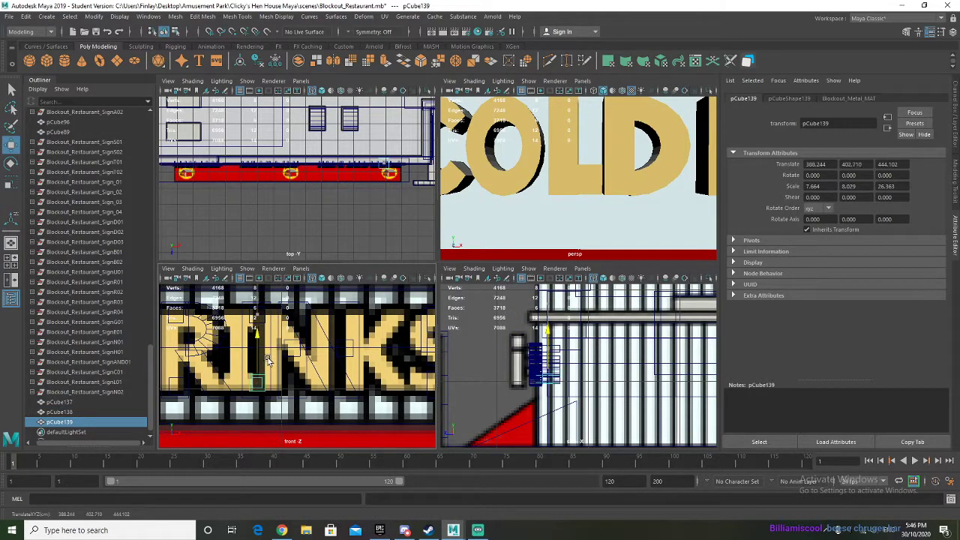
Step: Duplicate the I's upright and reshape the copy into a bottom serif at Y 401.461, scaled to X 19.062 and Y 12.878
{"action": "left_click", "coordinate": [264, 318]}
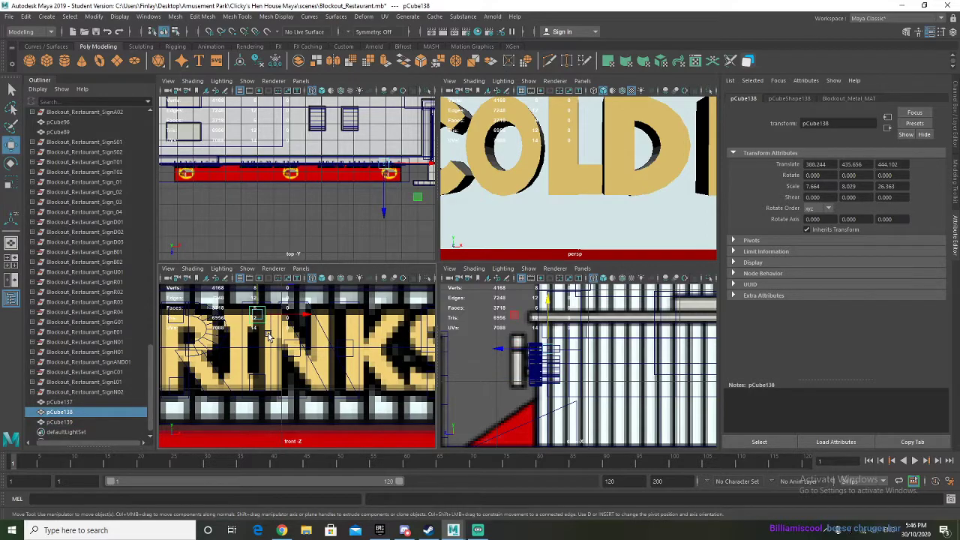
{"action": "left_click", "coordinate": [271, 337]}
{"action": "key", "text": "ctrl+d"}
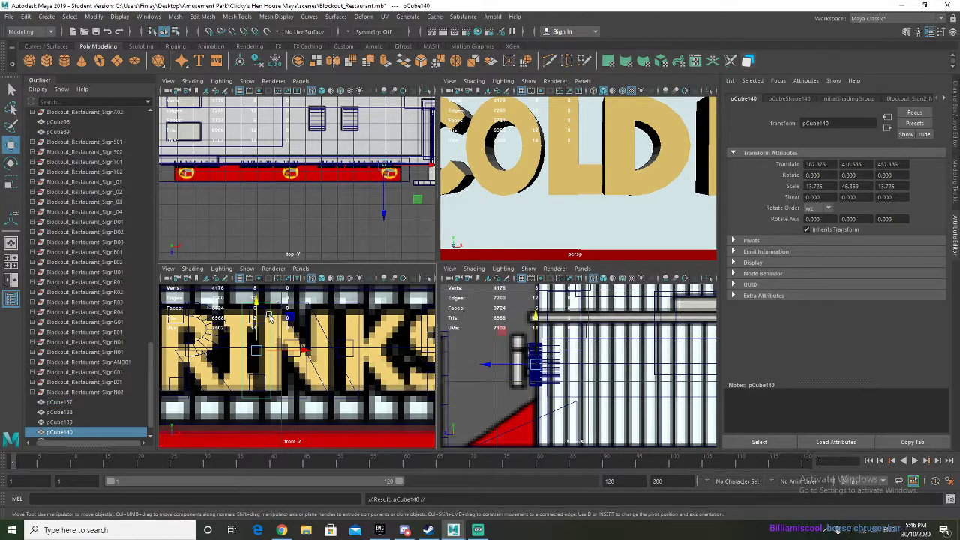
{"action": "key", "text": "r"}
{"action": "left_click_drag", "start_coordinate": [257, 300], "coordinate": [258, 358]}
{"action": "key", "text": "w"}
{"action": "key", "text": "r"}
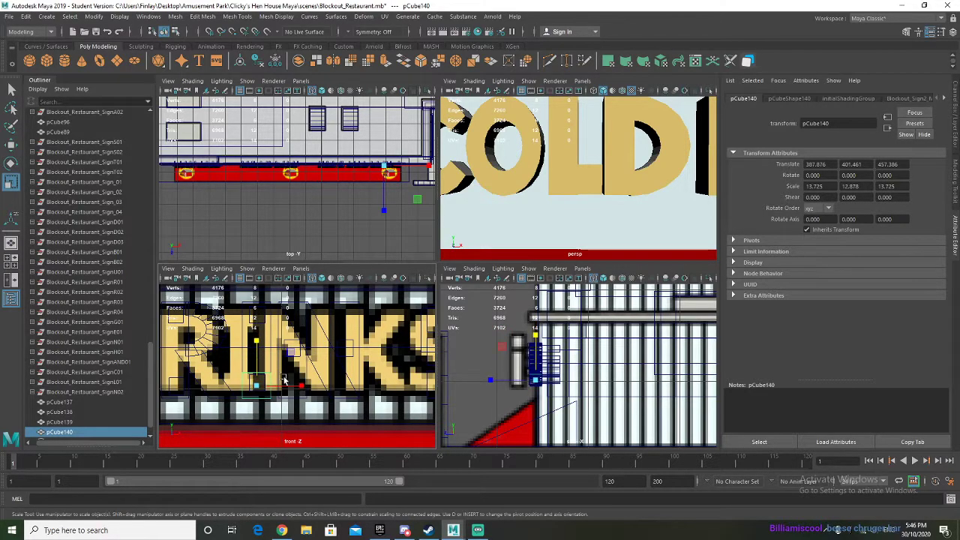
{"action": "left_click_drag", "start_coordinate": [296, 383], "coordinate": [314, 385]}
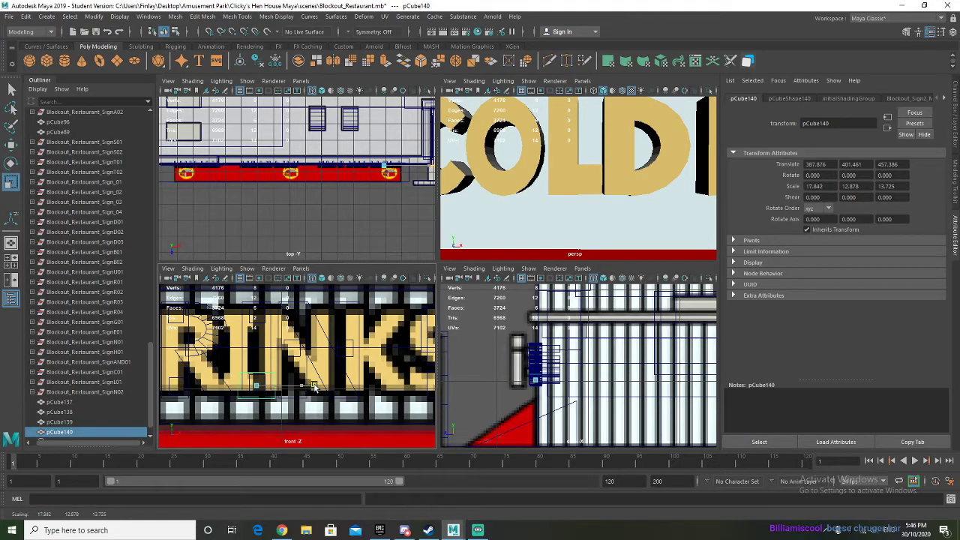
Step: Raise the I's bottom serif slightly to Y 401.851 to line it up with the base of the upright
{"action": "key", "text": "f"}
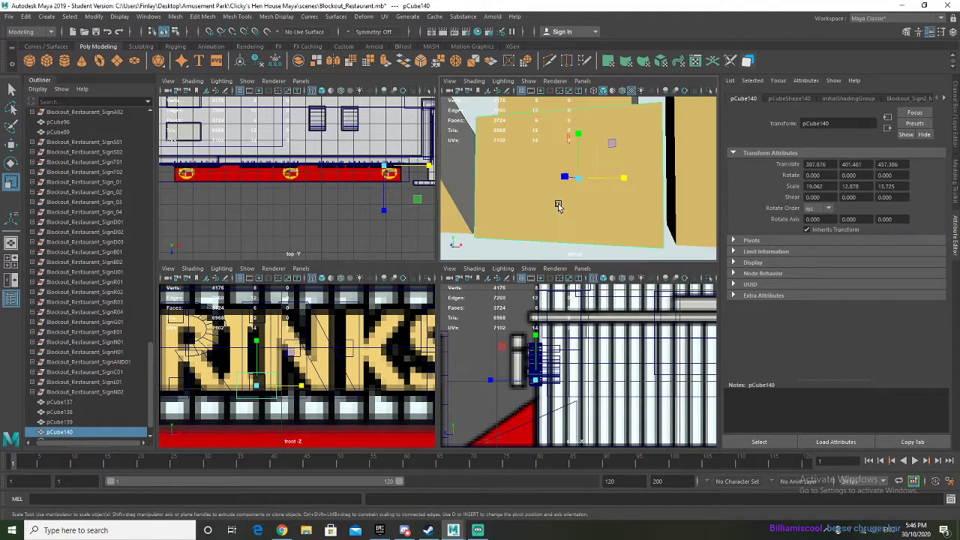
{"action": "left_click_drag", "start_coordinate": [559, 207], "coordinate": [583, 204], "text": "alt"}
{"action": "key", "text": "w"}
{"action": "left_click_drag", "start_coordinate": [581, 133], "coordinate": [581, 131]}
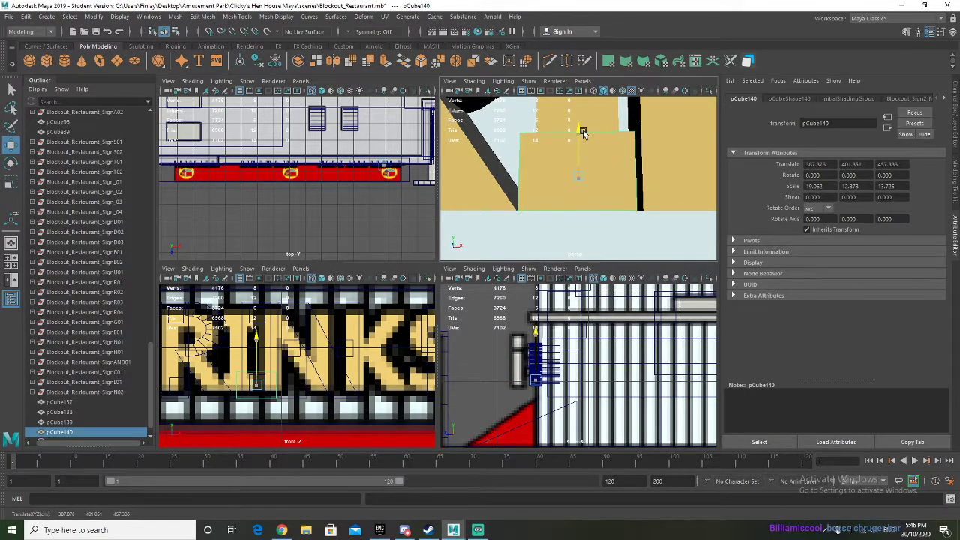
Step: Duplicate the I's bottom serif and raise the copy to Y 435.350 as the top serif
{"action": "scroll", "coordinate": [546, 168], "scroll_direction": "down", "scroll_amount": 5}
{"action": "left_click_drag", "start_coordinate": [547, 168], "coordinate": [548, 174], "text": "alt"}
{"action": "middle_click_drag", "start_coordinate": [545, 147], "coordinate": [544, 203], "text": "alt"}
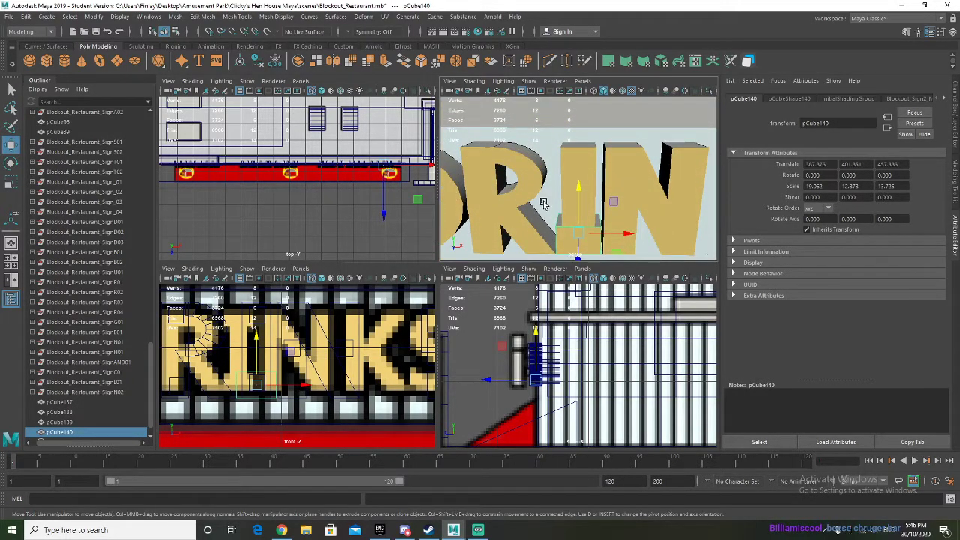
{"action": "key", "text": "ctrl+d"}
{"action": "left_click_drag", "start_coordinate": [577, 195], "coordinate": [579, 168]}
{"action": "key", "text": "f"}
{"action": "left_click_drag", "start_coordinate": [578, 134], "coordinate": [578, 112]}
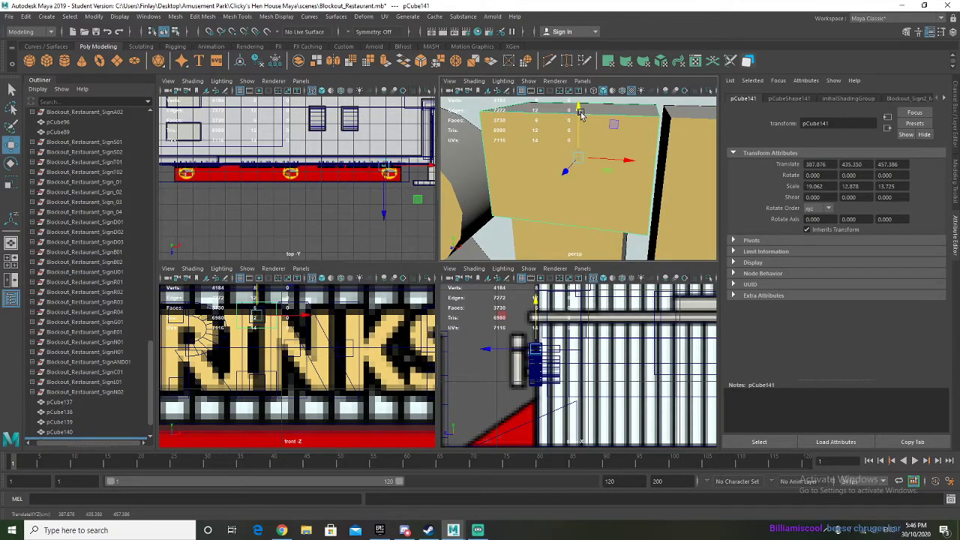
Step: Move the group Blockout_Restaurant_SignS02 further along the sign to translate X 1305.151, leaving more room for the K
{"action": "scroll", "coordinate": [578, 150], "scroll_direction": "down", "scroll_amount": 8}
{"action": "mouse_move", "coordinate": [577, 197]}
{"action": "left_mouse_down", "text": "alt"}
{"action": "mouse_move", "coordinate": [600, 182]}
{"action": "mouse_move", "coordinate": [610, 198]}
{"action": "mouse_move", "coordinate": [578, 201]}
{"action": "mouse_move", "coordinate": [585, 210]}
{"action": "left_mouse_up", "text": "alt"}
{"action": "scroll", "coordinate": [600, 184], "scroll_direction": "down", "scroll_amount": 4}
{"action": "scroll", "coordinate": [337, 347], "scroll_direction": "down", "scroll_amount": 2}
{"action": "middle_click_drag", "start_coordinate": [319, 351], "coordinate": [231, 357], "text": "alt"}
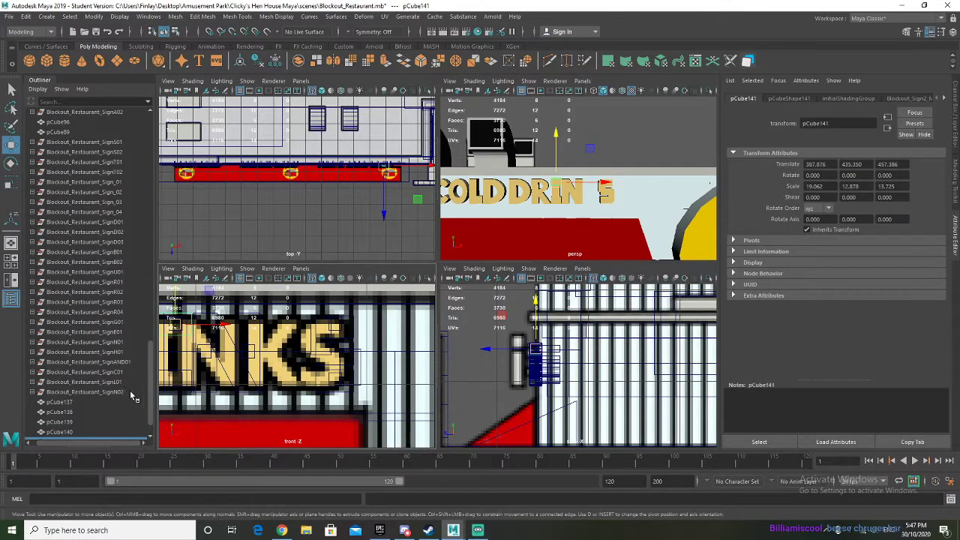
{"action": "left_click", "coordinate": [126, 211]}
{"action": "left_click", "coordinate": [120, 174]}
{"action": "left_click", "coordinate": [117, 153]}
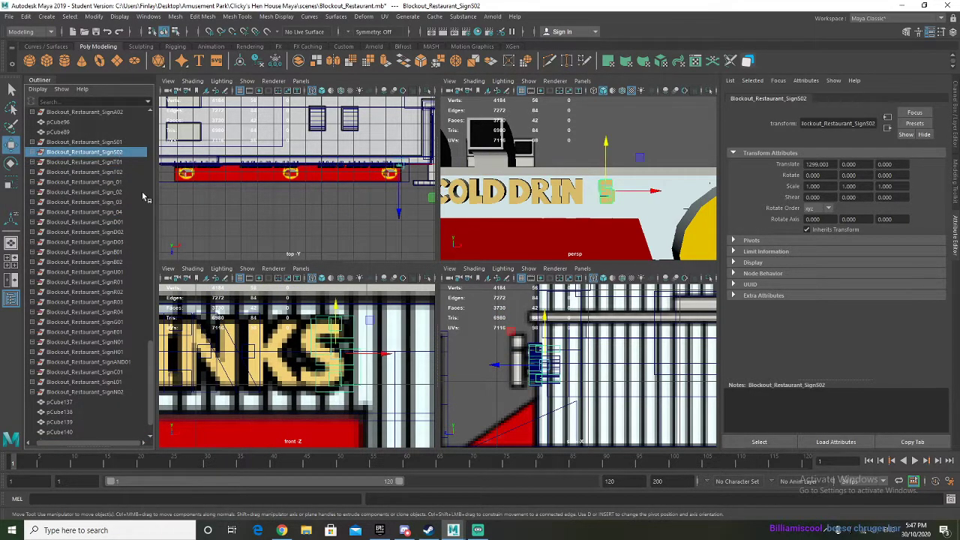
{"action": "left_click_drag", "start_coordinate": [385, 353], "coordinate": [396, 353]}
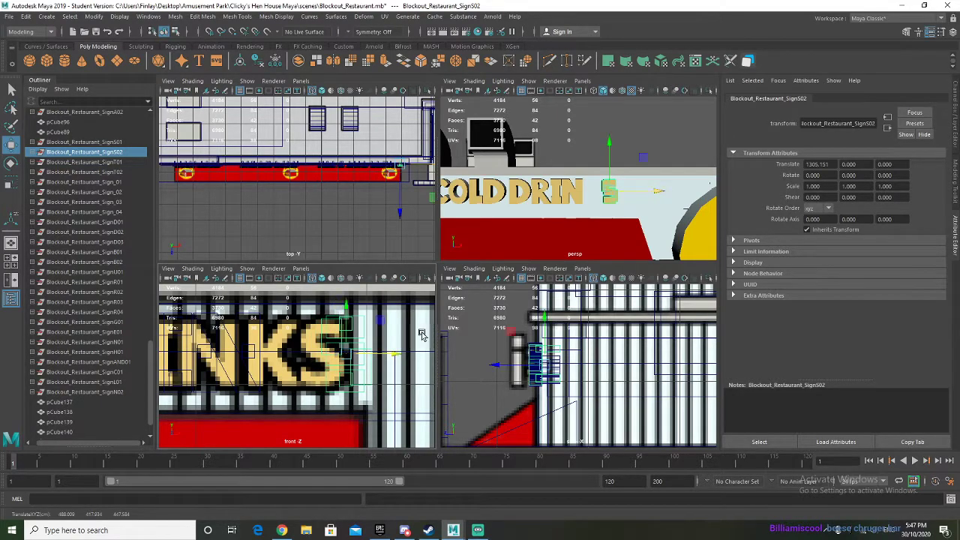
{"action": "middle_click_drag", "start_coordinate": [552, 217], "coordinate": [541, 218], "text": "alt"}
{"action": "middle_click_drag", "start_coordinate": [241, 372], "coordinate": [243, 372], "text": "alt"}
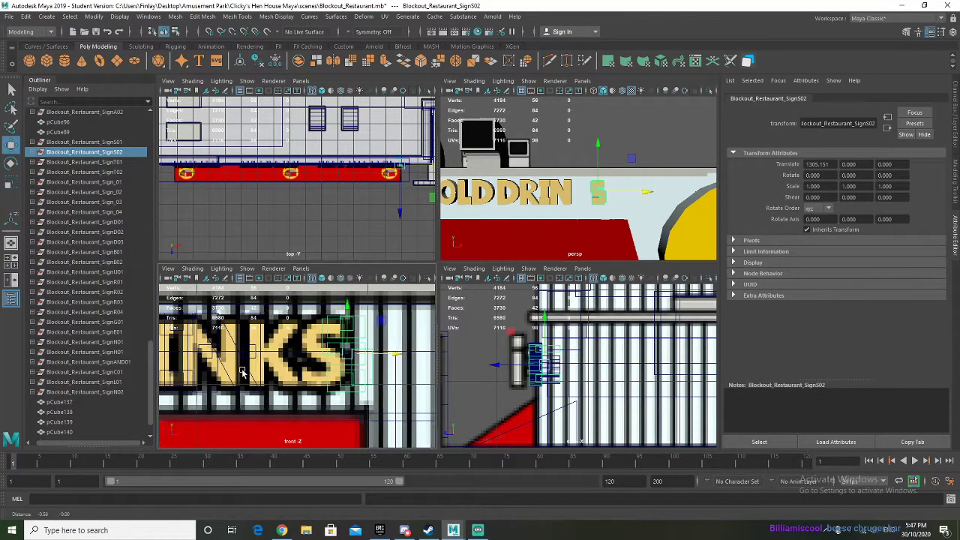
Step: Group the five parts of the I and name the group Blockout_Restaurant_SignI01
{"action": "scroll", "coordinate": [105, 182], "scroll_direction": "up", "scroll_amount": 3}
{"action": "left_click", "coordinate": [69, 212]}
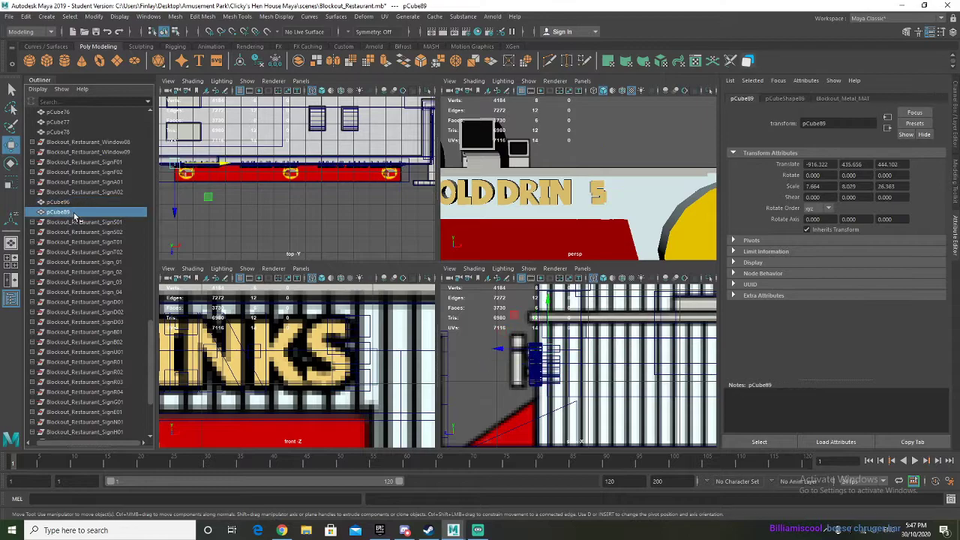
{"action": "scroll", "coordinate": [99, 397], "scroll_direction": "down", "scroll_amount": 4}
{"action": "left_click", "coordinate": [82, 420]}
{"action": "left_click", "coordinate": [72, 374], "text": "shift"}
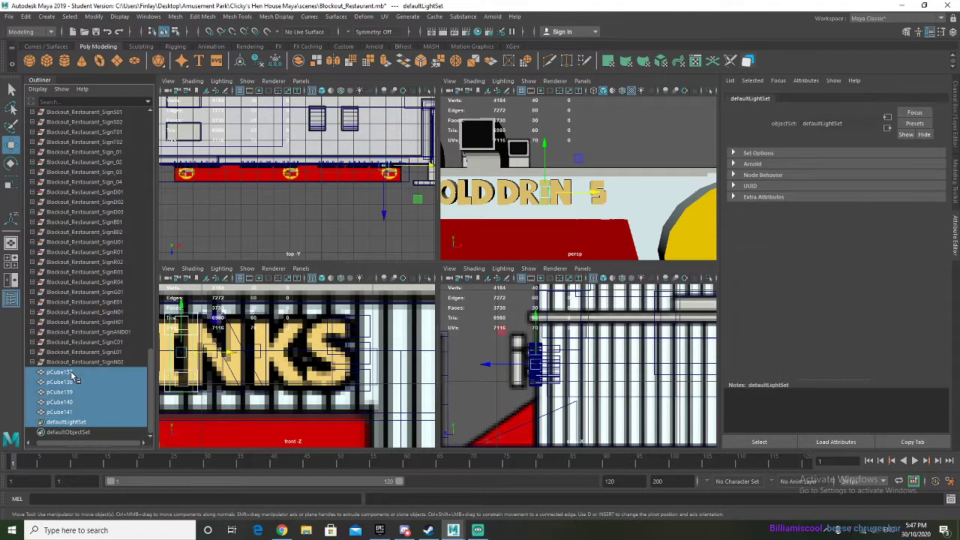
{"action": "key", "text": "ctrl+g"}
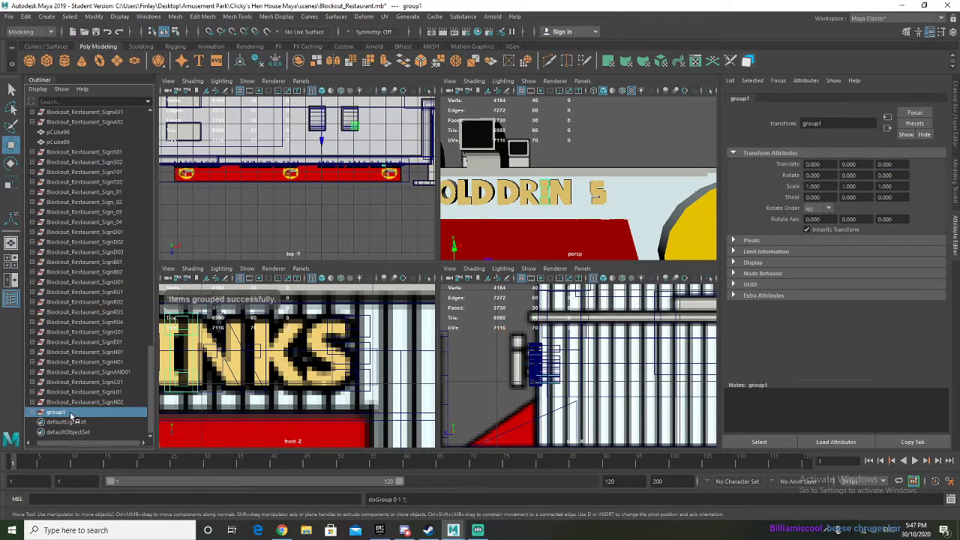
{"action": "double_click", "coordinate": [72, 413]}
{"action": "type", "text": "Blockout_Restaurant_SignA02"}
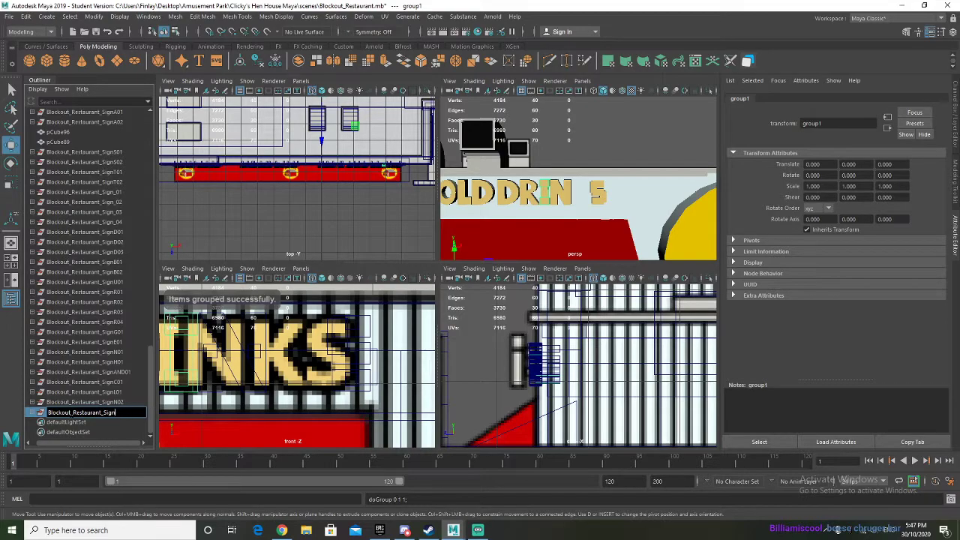
{"action": "type", "text": "I0"}
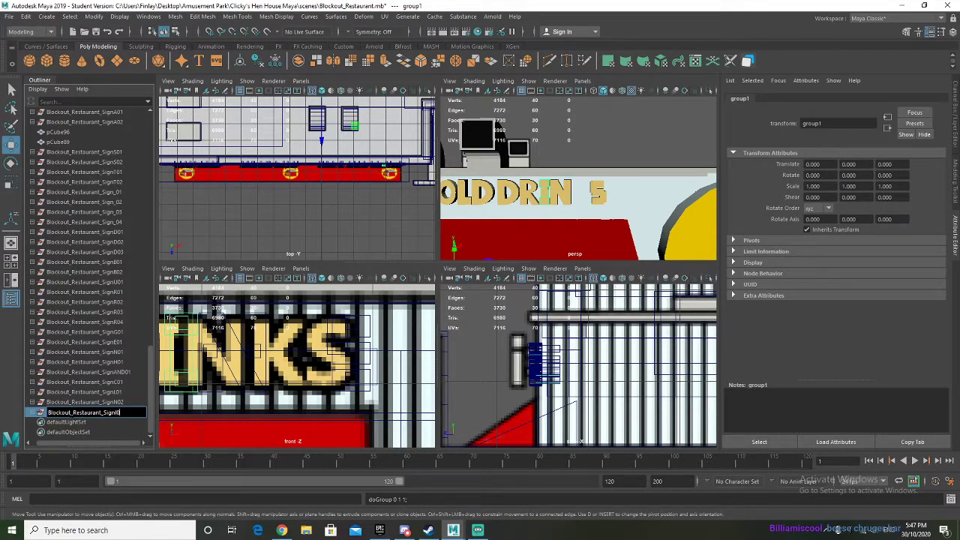
{"action": "type", "text": "1"}
{"action": "key", "text": "Return"}
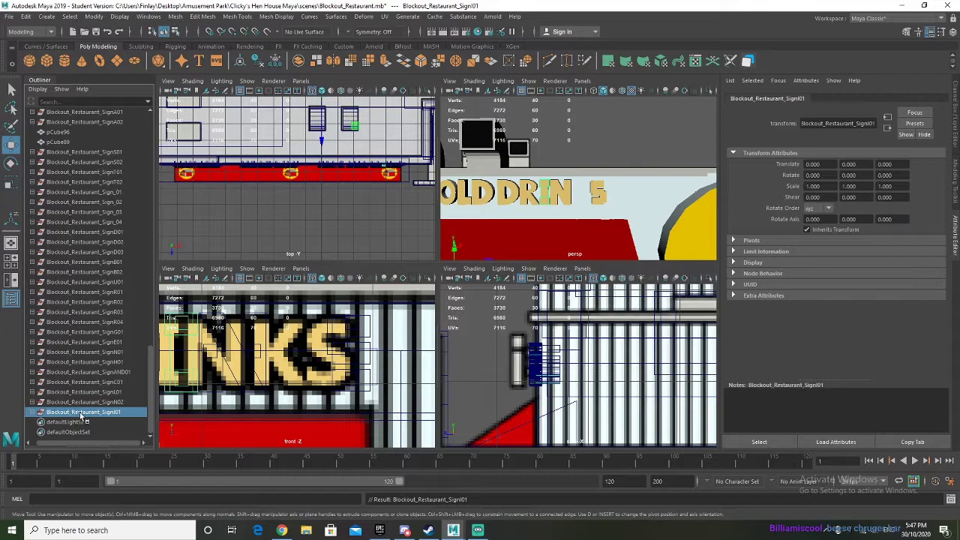
Step: Reorder the original upright bar and metal block below the I group and move both to the K of DRINKS, block at X 454.548
{"action": "left_click", "coordinate": [66, 133]}
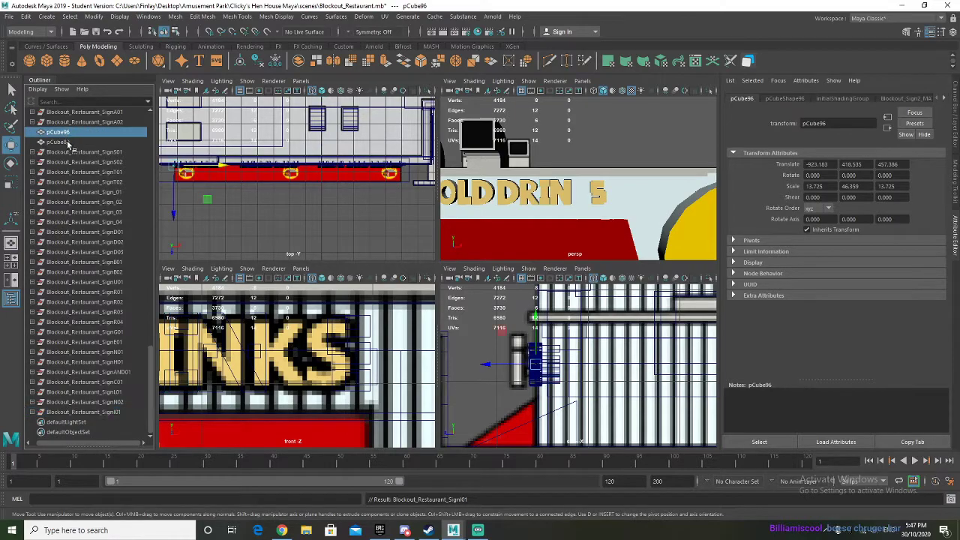
{"action": "left_click", "coordinate": [69, 143], "text": "shift"}
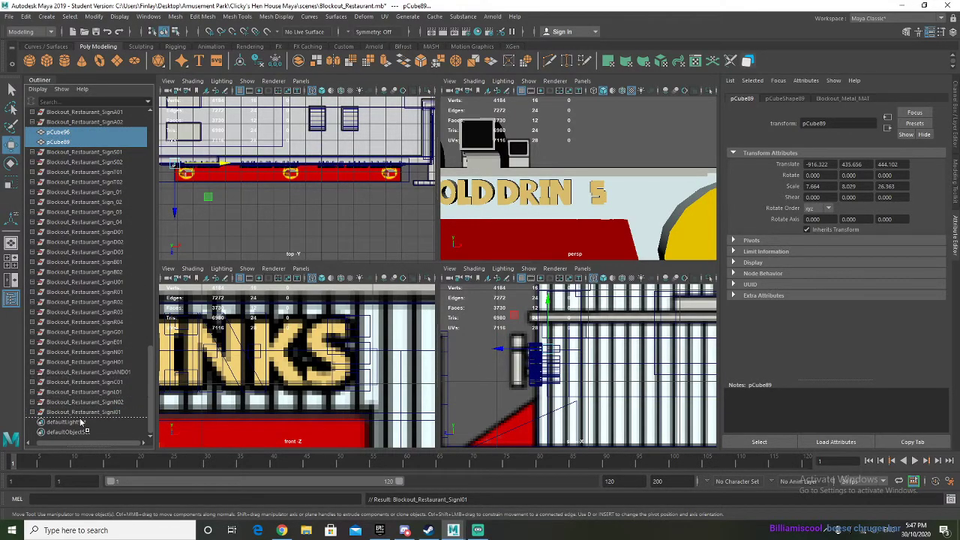
{"action": "middle_click_drag", "start_coordinate": [81, 422], "coordinate": [81, 419]}
{"action": "left_click_drag", "start_coordinate": [223, 163], "coordinate": [441, 162]}
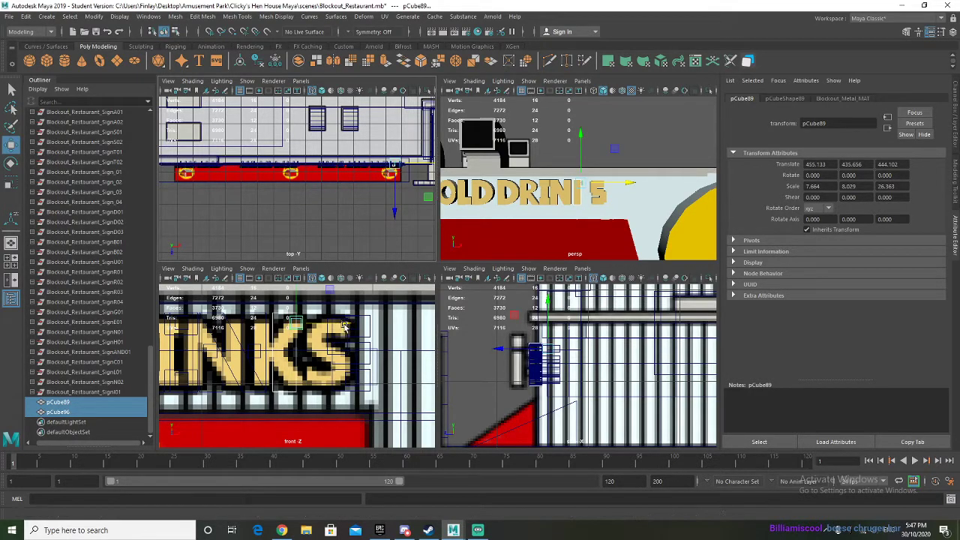
{"action": "left_click_drag", "start_coordinate": [350, 326], "coordinate": [344, 327]}
Step: Move the K's metal block to X 446.838, duplicate it, and lower the copy to Y 401.946
{"action": "scroll", "coordinate": [314, 330], "scroll_direction": "up", "scroll_amount": 3}
{"action": "left_click", "coordinate": [306, 326]}
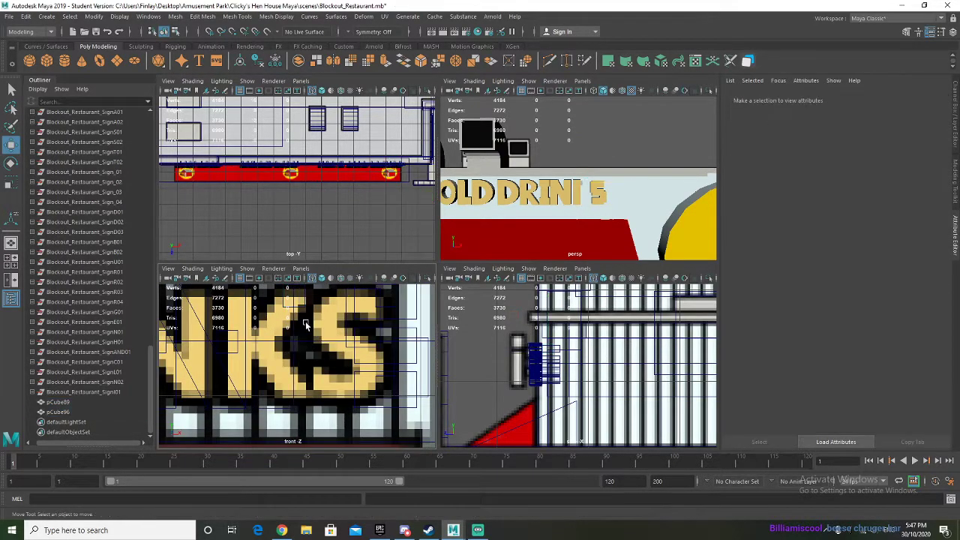
{"action": "left_click", "coordinate": [304, 304]}
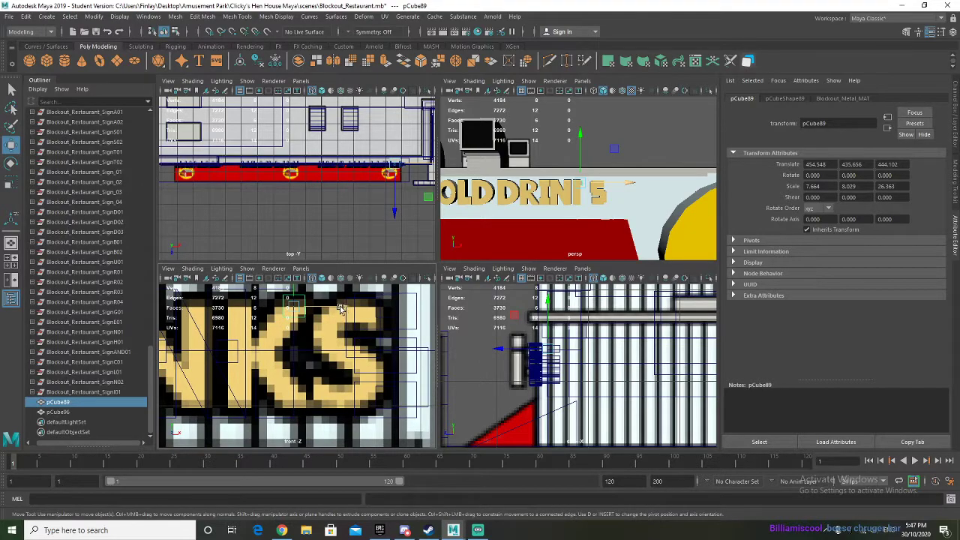
{"action": "left_click_drag", "start_coordinate": [341, 309], "coordinate": [320, 308]}
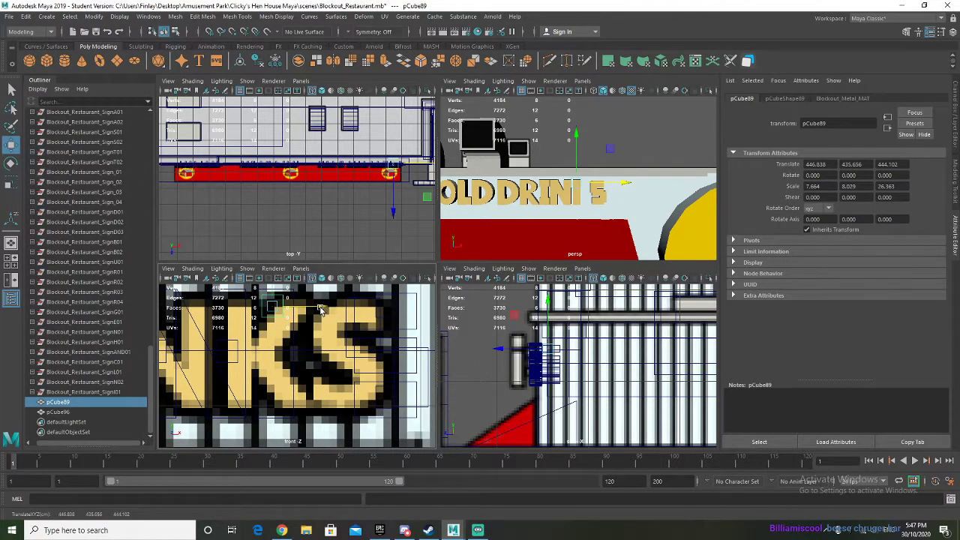
{"action": "key", "text": "ctrl+d"}
{"action": "left_click_drag", "start_coordinate": [273, 295], "coordinate": [272, 348]}
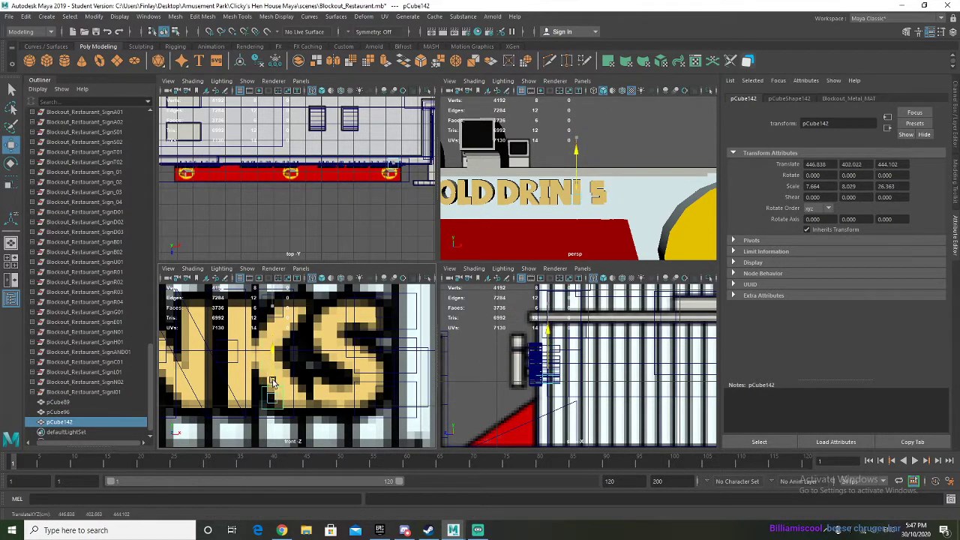
Step: Duplicate the K's upright bar and shorten the copy to a Y scale of 11.847
{"action": "left_click", "coordinate": [292, 337]}
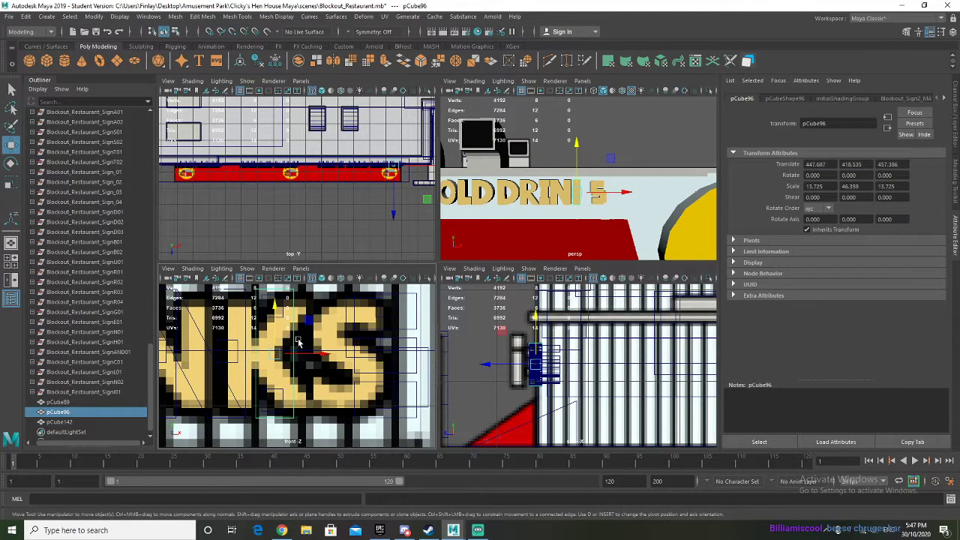
{"action": "key", "text": "ctrl+d"}
{"action": "key", "text": "r"}
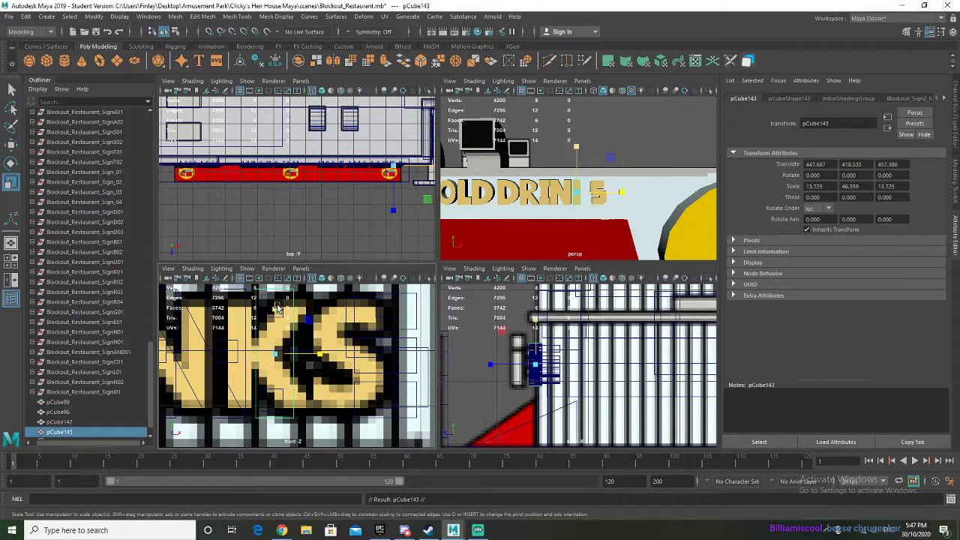
{"action": "left_click_drag", "start_coordinate": [277, 306], "coordinate": [280, 345]}
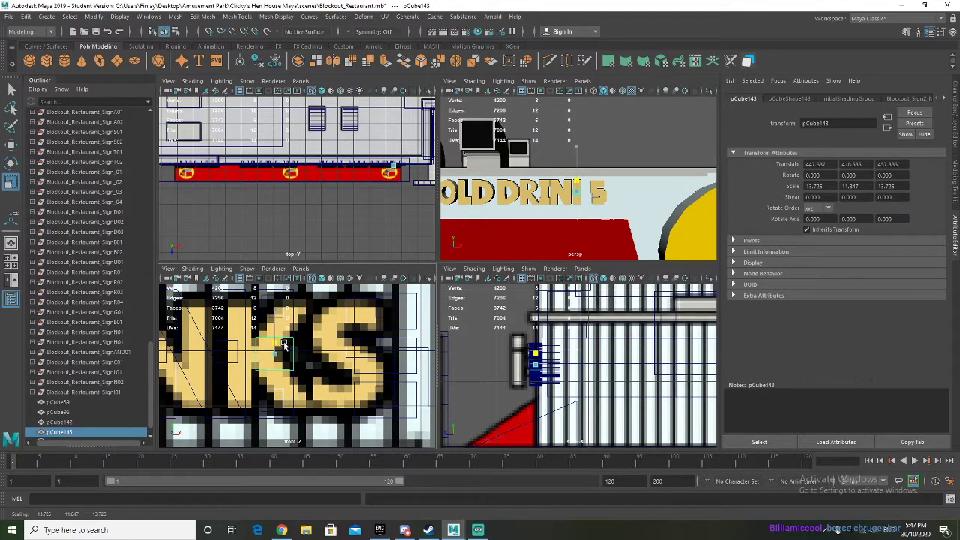
{"action": "left_click_drag", "start_coordinate": [285, 344], "coordinate": [284, 345]}
Step: Duplicate the short piece and slant the copy into the K's lower leg, moving its bottom vertices to about X 466.5, Y 395.3
{"action": "key", "text": "ctrl+d"}
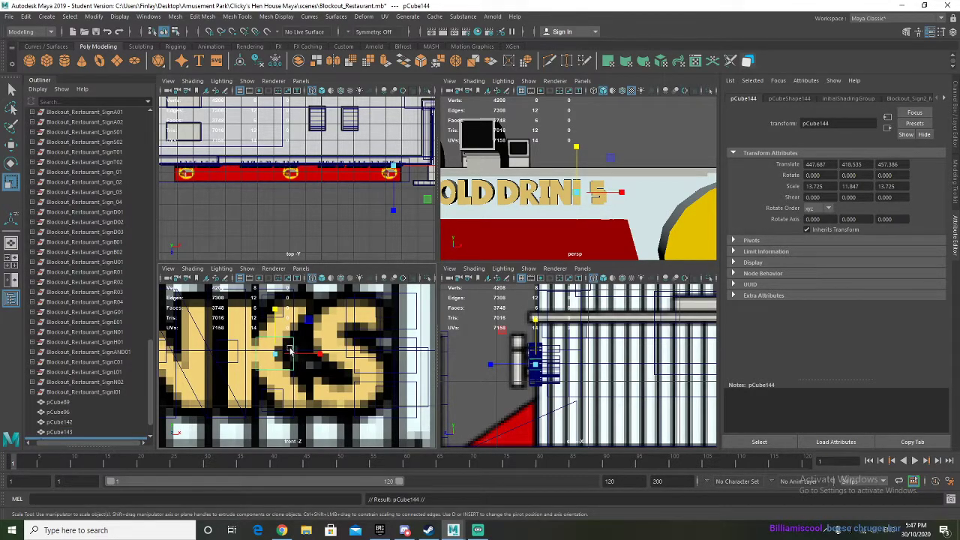
{"action": "right_click_drag", "start_coordinate": [290, 350], "coordinate": [248, 253]}
{"action": "left_click_drag", "start_coordinate": [299, 382], "coordinate": [249, 359]}
{"action": "left_click_drag", "start_coordinate": [306, 335], "coordinate": [360, 384]}
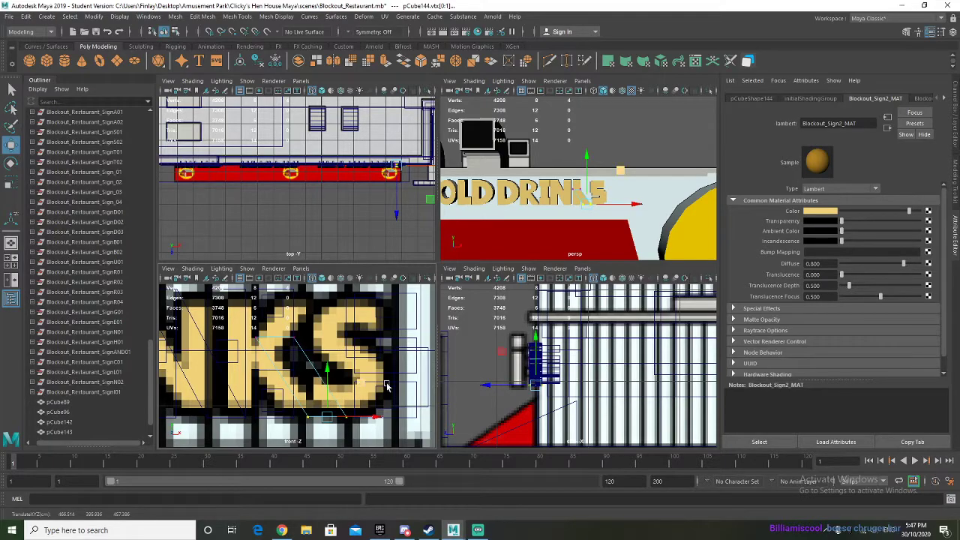
{"action": "scroll", "coordinate": [580, 219], "scroll_direction": "up", "scroll_amount": 5}
{"action": "middle_click_drag", "start_coordinate": [578, 220], "coordinate": [570, 148], "text": "alt"}
{"action": "scroll", "coordinate": [576, 231], "scroll_direction": "up", "scroll_amount": 5}
{"action": "left_click_drag", "start_coordinate": [585, 146], "coordinate": [585, 151]}
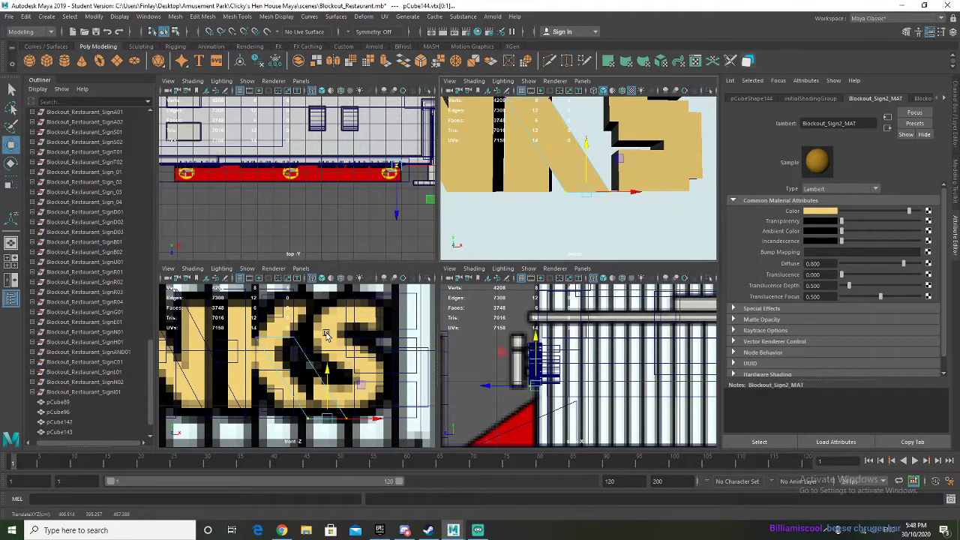
Step: Slant the original short piece into the K's upper arm by moving its top vertices up and towards the S, level with the letter's top
{"action": "middle_click_drag", "start_coordinate": [326, 333], "coordinate": [326, 337], "text": "alt"}
{"action": "scroll", "coordinate": [102, 400], "scroll_direction": "down", "scroll_amount": 3}
{"action": "left_click", "coordinate": [60, 402]}
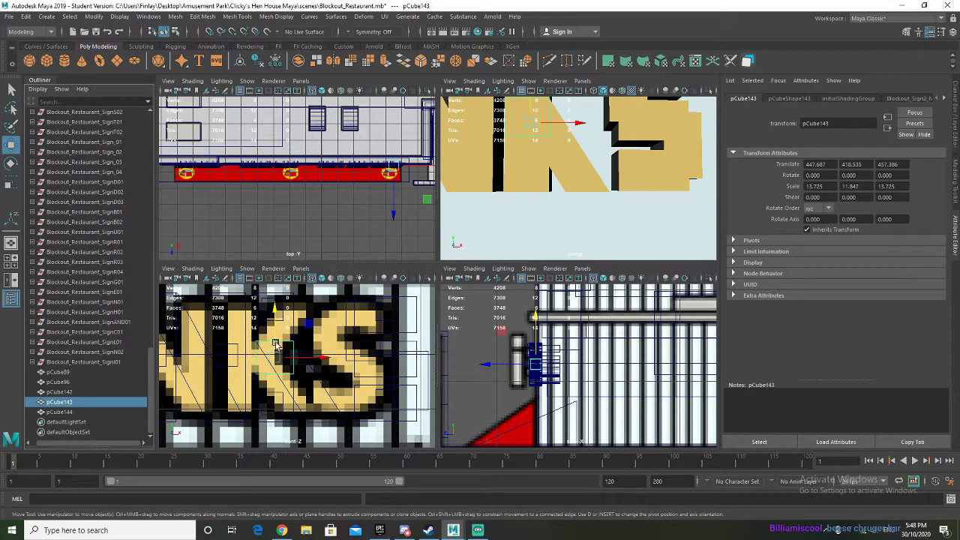
{"action": "right_click_drag", "start_coordinate": [275, 343], "coordinate": [233, 250]}
{"action": "left_click_drag", "start_coordinate": [312, 347], "coordinate": [245, 328]}
{"action": "left_click_drag", "start_coordinate": [309, 305], "coordinate": [356, 265]}
{"action": "middle_click_drag", "start_coordinate": [489, 223], "coordinate": [479, 294], "text": "alt"}
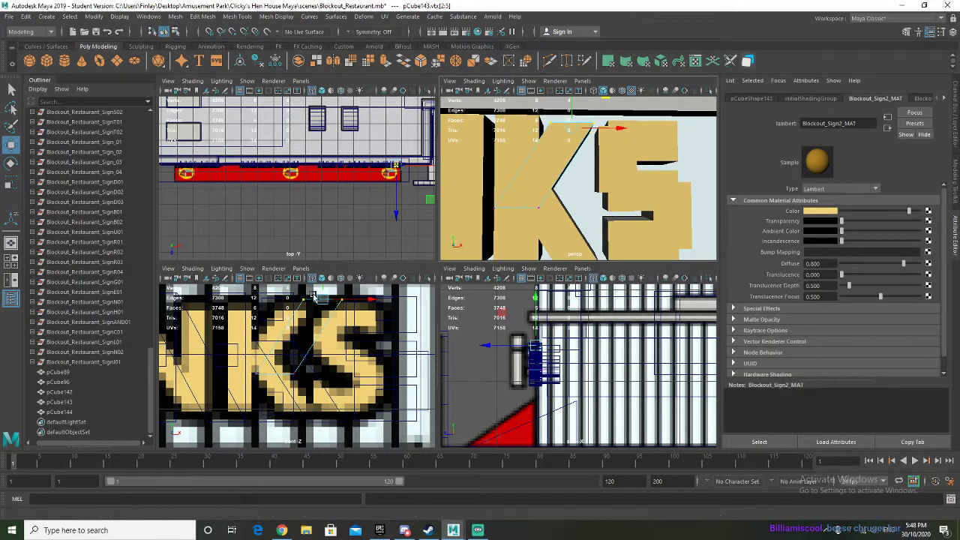
{"action": "left_click_drag", "start_coordinate": [324, 284], "coordinate": [324, 277]}
{"action": "left_click_drag", "start_coordinate": [552, 207], "coordinate": [556, 210], "text": "alt"}
{"action": "left_click_drag", "start_coordinate": [369, 295], "coordinate": [370, 297]}
{"action": "mouse_move", "coordinate": [553, 182]}
{"action": "left_mouse_down", "text": "alt"}
{"action": "mouse_move", "coordinate": [587, 188]}
{"action": "mouse_move", "coordinate": [548, 180]}
{"action": "left_mouse_up", "text": "alt"}
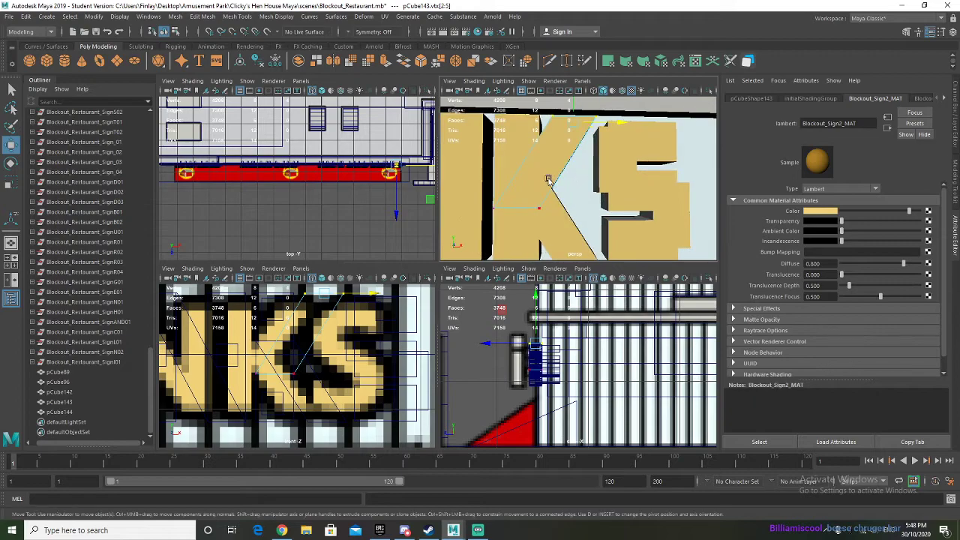
{"action": "right_click_drag", "start_coordinate": [538, 176], "coordinate": [577, 164]}
{"action": "left_click", "coordinate": [577, 181]}
{"action": "scroll", "coordinate": [588, 191], "scroll_direction": "down", "scroll_amount": 6}
{"action": "left_click_drag", "start_coordinate": [589, 194], "coordinate": [585, 189], "text": "alt"}
{"action": "scroll", "coordinate": [587, 198], "scroll_direction": "up", "scroll_amount": 6}
{"action": "left_click", "coordinate": [575, 153]}
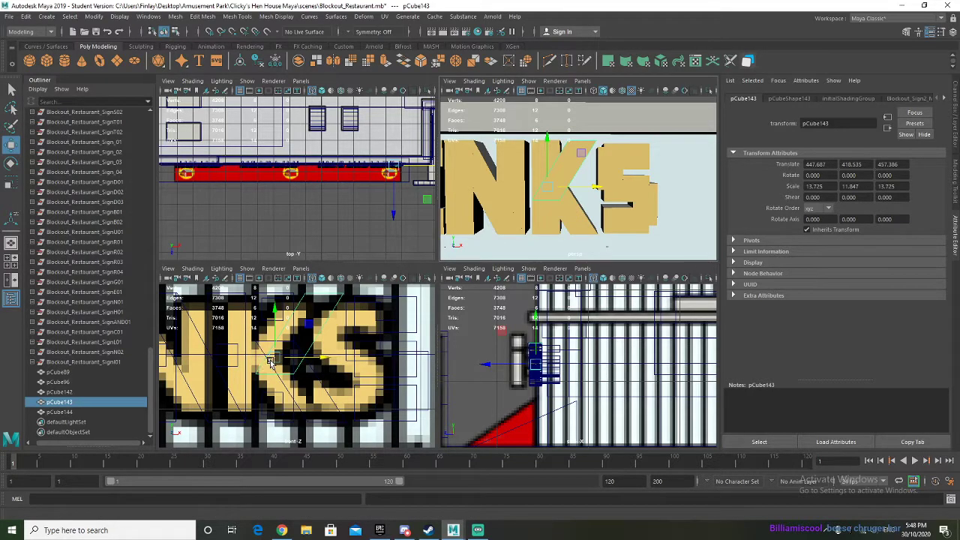
{"action": "left_click", "coordinate": [66, 394]}
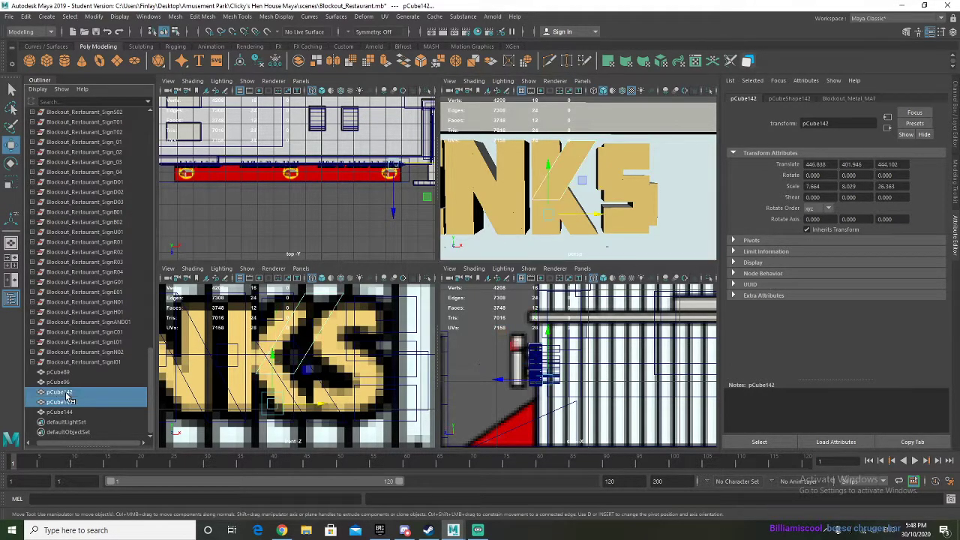
{"action": "left_click", "coordinate": [75, 405]}
{"action": "left_click", "coordinate": [70, 394]}
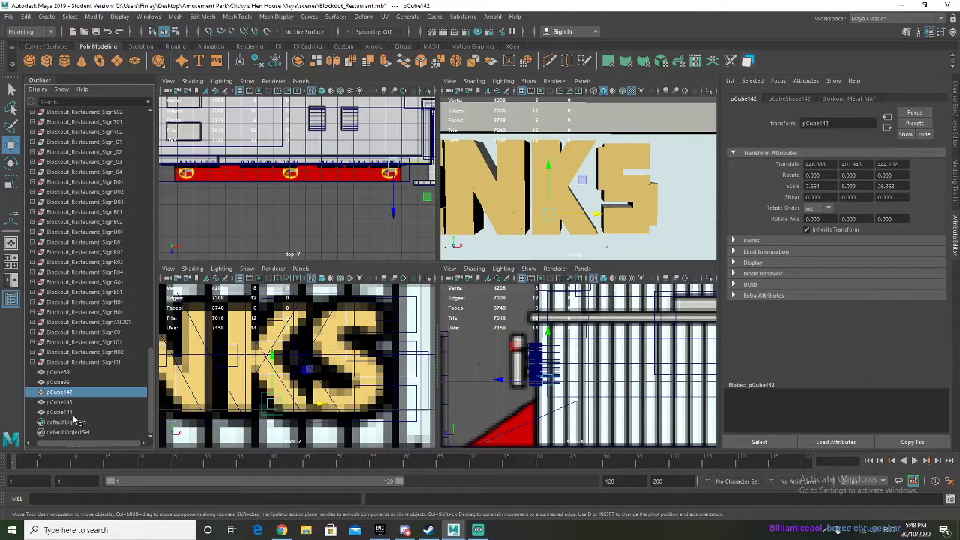
{"action": "left_click", "coordinate": [69, 383]}
{"action": "left_click", "coordinate": [72, 402]}
{"action": "left_click", "coordinate": [73, 411]}
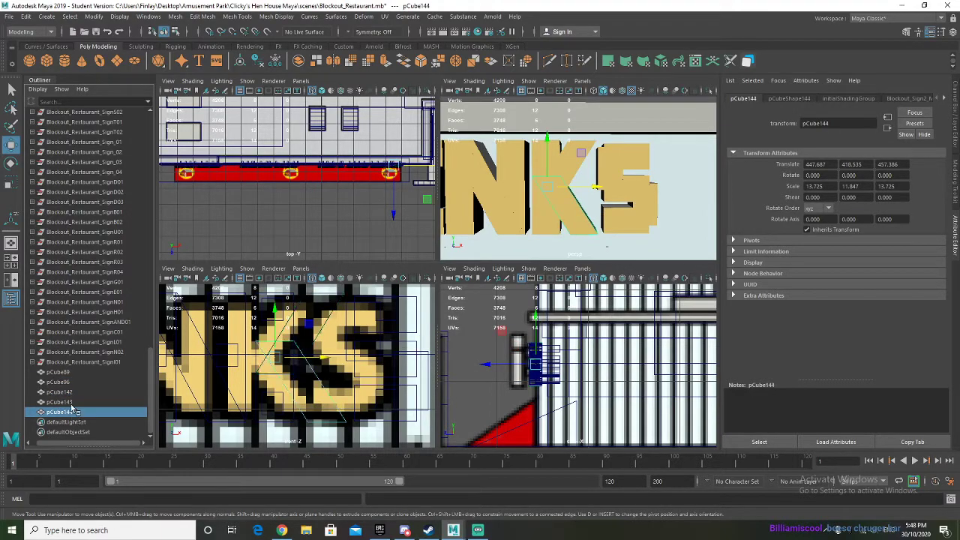
{"action": "left_click", "coordinate": [71, 403], "text": "shift"}
{"action": "right_click_drag", "start_coordinate": [277, 344], "coordinate": [237, 258]}
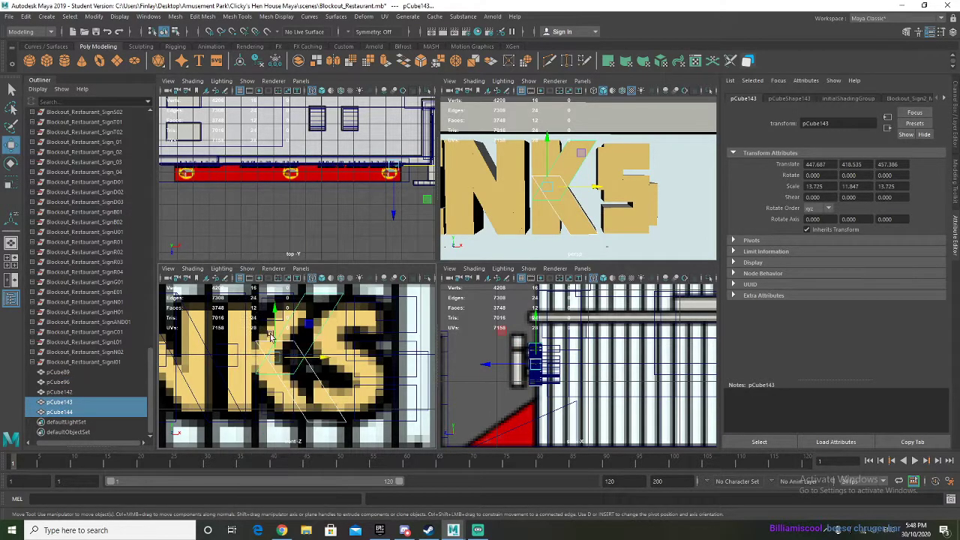
{"action": "left_click_drag", "start_coordinate": [247, 331], "coordinate": [309, 379]}
{"action": "left_click", "coordinate": [310, 323]}
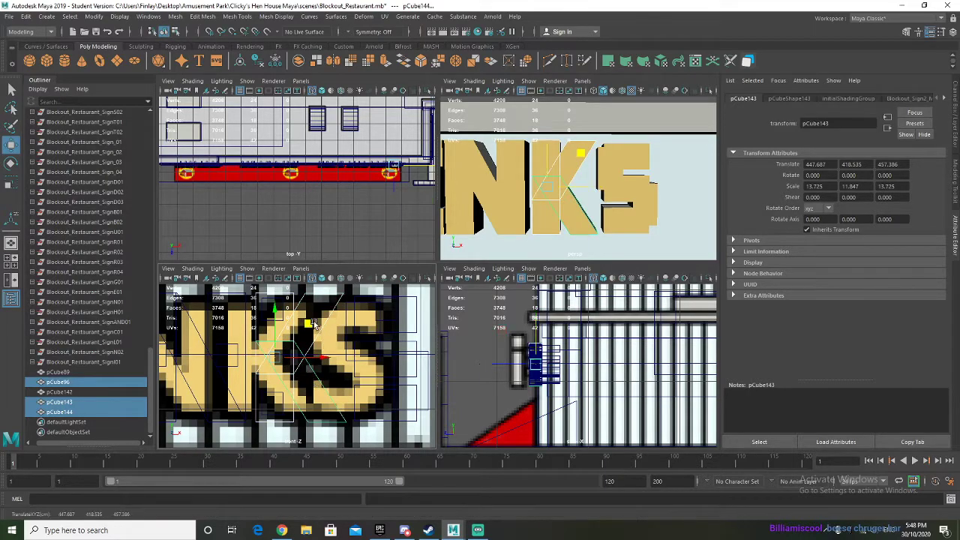
{"action": "left_click", "coordinate": [331, 322]}
{"action": "right_click_drag", "start_coordinate": [296, 329], "coordinate": [344, 242]}
Step: Raise the bottom vertices of the K's upper arm to the middle of the upright, at about Y 418.9
{"action": "left_click", "coordinate": [60, 391]}
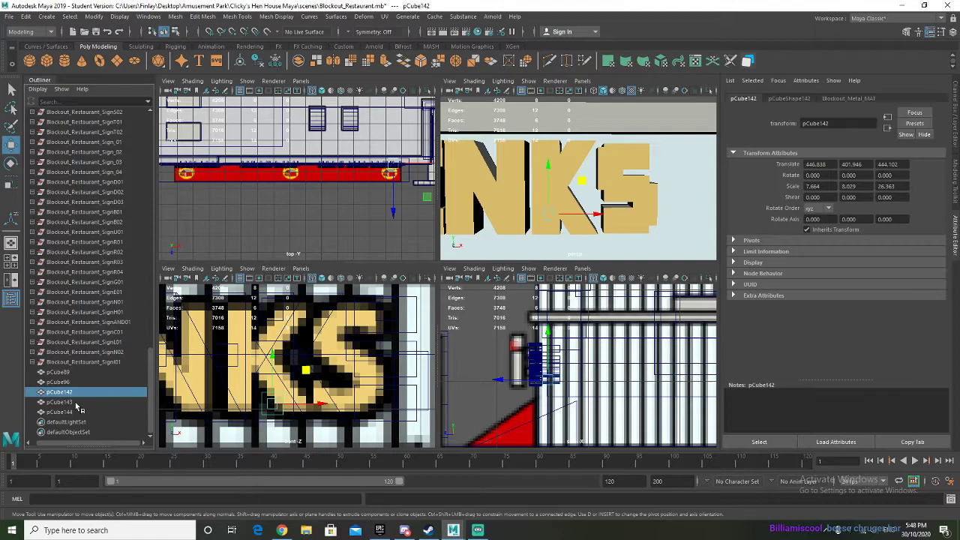
{"action": "left_click", "coordinate": [73, 403]}
{"action": "left_click", "coordinate": [73, 412], "text": "shift"}
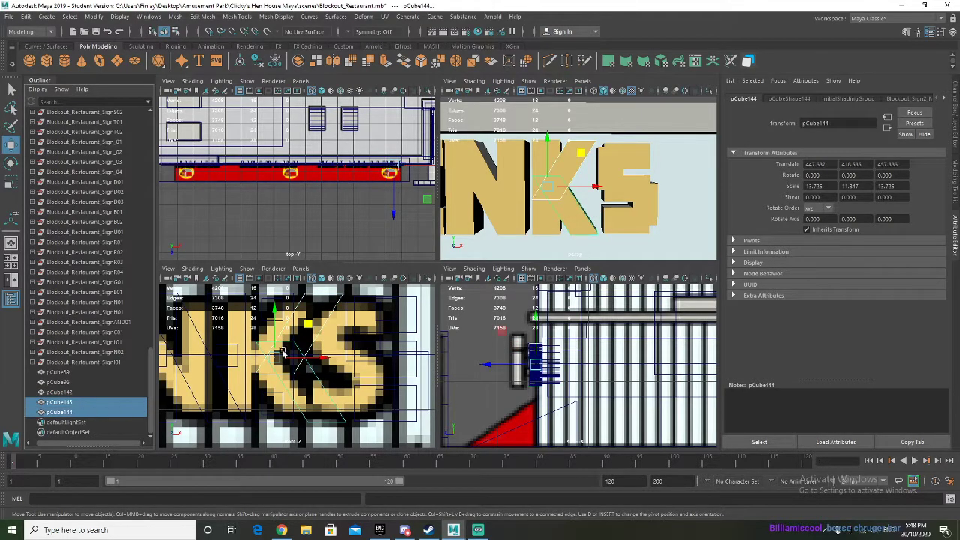
{"action": "right_click_drag", "start_coordinate": [302, 296], "coordinate": [264, 255]}
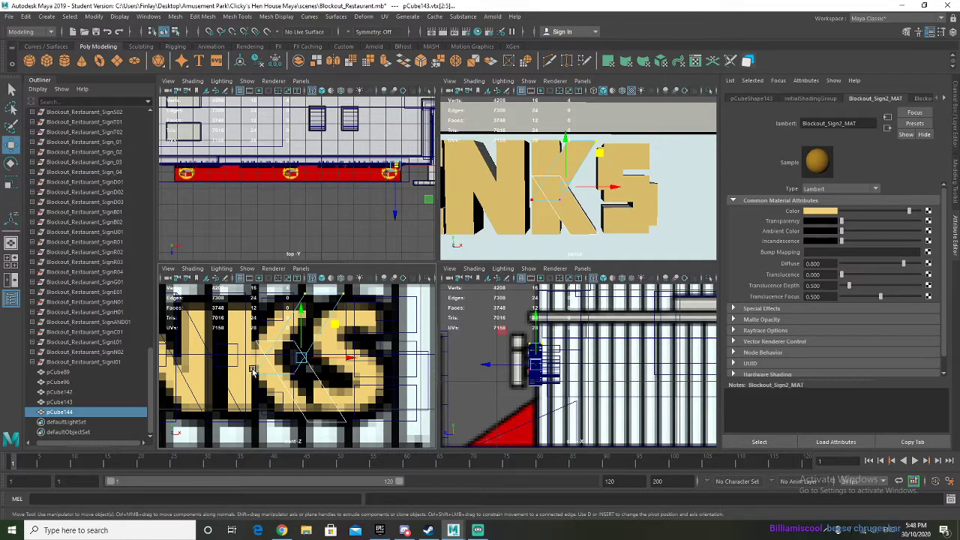
{"action": "left_click_drag", "start_coordinate": [252, 369], "coordinate": [300, 385]}
{"action": "left_click", "coordinate": [282, 329]}
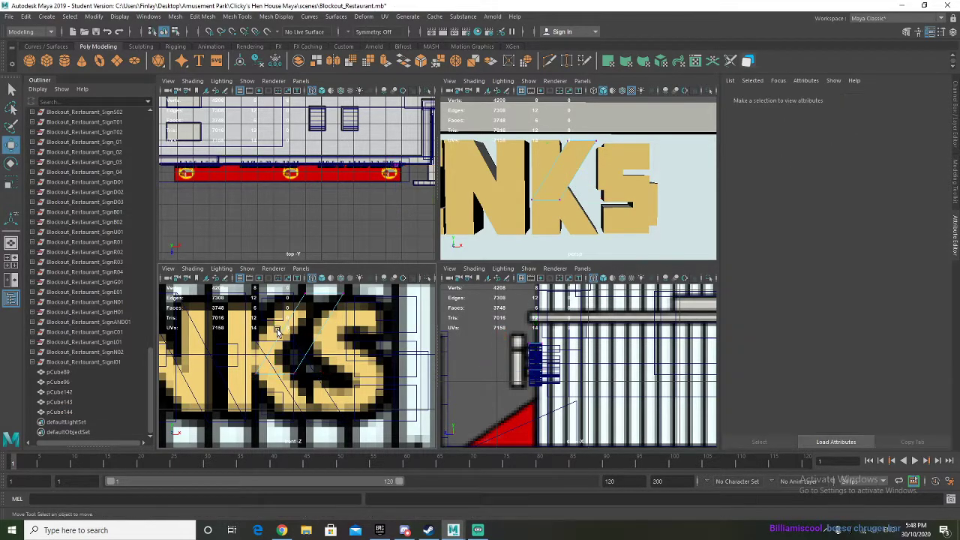
{"action": "key", "text": "ctrl+z"}
{"action": "left_click_drag", "start_coordinate": [274, 328], "coordinate": [284, 311]}
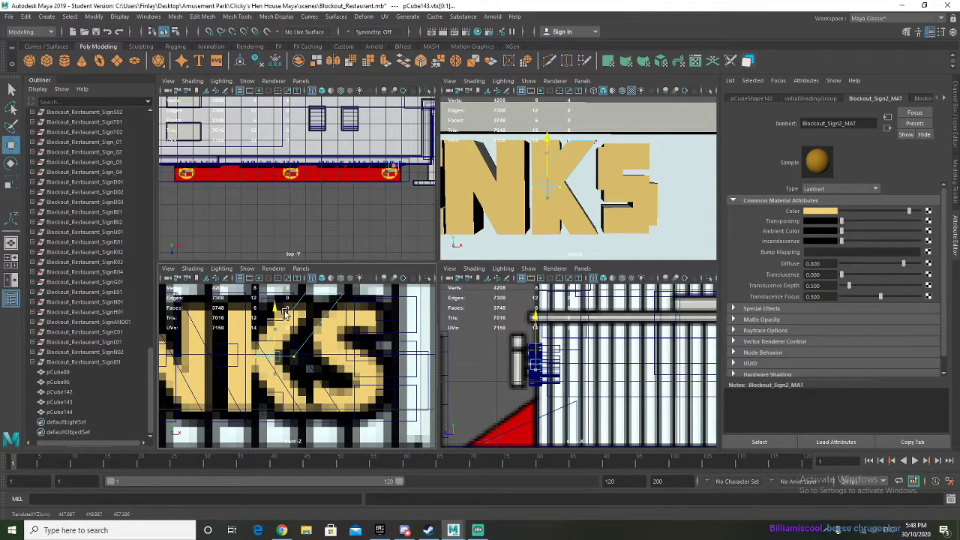
Step: Lower the top vertices of the K's lower leg to meet the upper arm's end at mid-height
{"action": "left_click", "coordinate": [72, 411]}
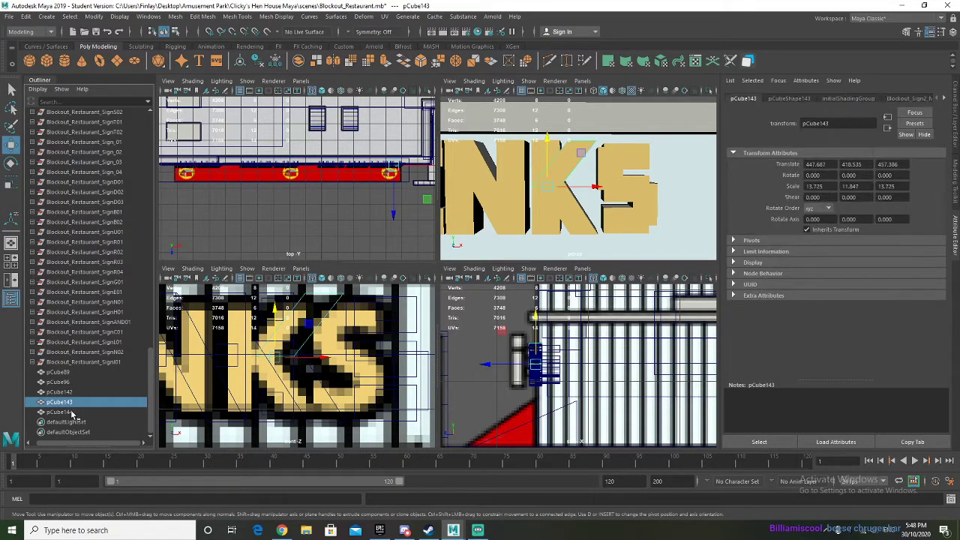
{"action": "right_click_drag", "start_coordinate": [257, 339], "coordinate": [213, 255]}
{"action": "left_click_drag", "start_coordinate": [245, 332], "coordinate": [309, 357]}
{"action": "left_click_drag", "start_coordinate": [276, 310], "coordinate": [283, 325]}
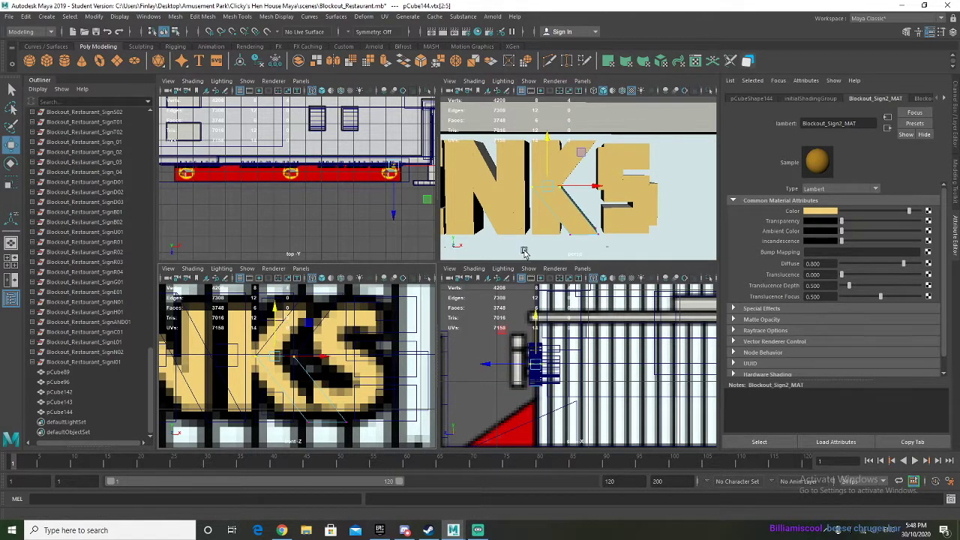
Step: Shift the inner-end vertices of the K's lower leg and upper arm along X towards the S
{"action": "left_click_drag", "start_coordinate": [547, 219], "coordinate": [575, 207], "text": "alt"}
{"action": "scroll", "coordinate": [561, 221], "scroll_direction": "down", "scroll_amount": 5}
{"action": "scroll", "coordinate": [570, 208], "scroll_direction": "up", "scroll_amount": 5}
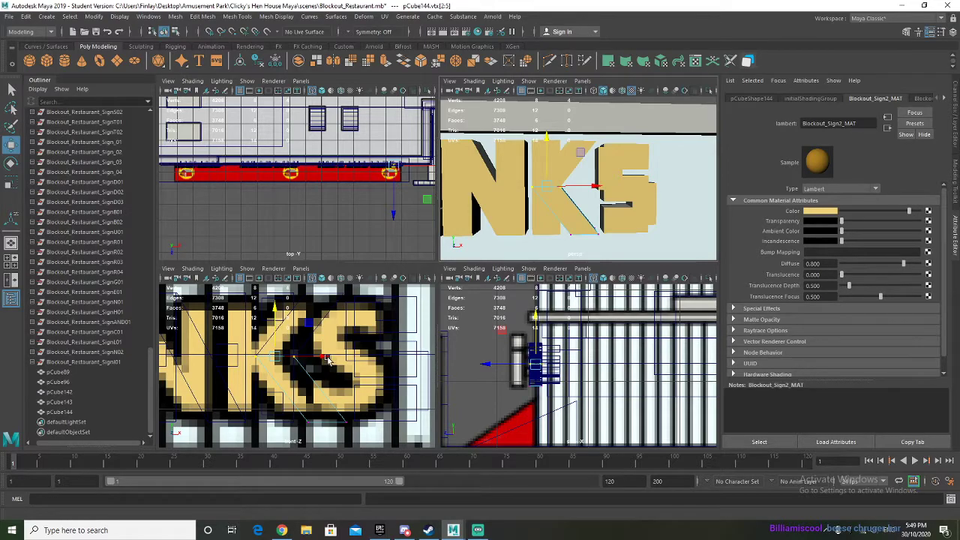
{"action": "left_click_drag", "start_coordinate": [325, 356], "coordinate": [345, 356]}
{"action": "right_click_drag", "start_coordinate": [276, 339], "coordinate": [321, 237]}
{"action": "left_click", "coordinate": [267, 339]}
{"action": "right_click_drag", "start_coordinate": [263, 348], "coordinate": [221, 256]}
{"action": "left_click_drag", "start_coordinate": [251, 348], "coordinate": [344, 359]}
{"action": "left_click", "coordinate": [342, 359]}
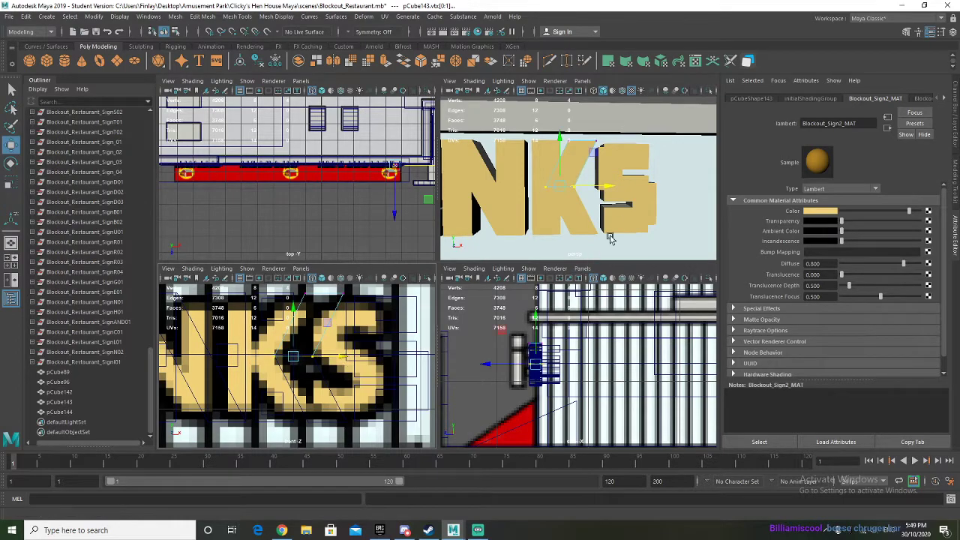
Step: Inspect the K and the DRINKS lettering in perspective, both close up and across the whole restaurant
{"action": "left_click_drag", "start_coordinate": [608, 233], "coordinate": [608, 211], "text": "alt"}
{"action": "right_click_drag", "start_coordinate": [561, 173], "coordinate": [643, 175]}
{"action": "left_click", "coordinate": [567, 239]}
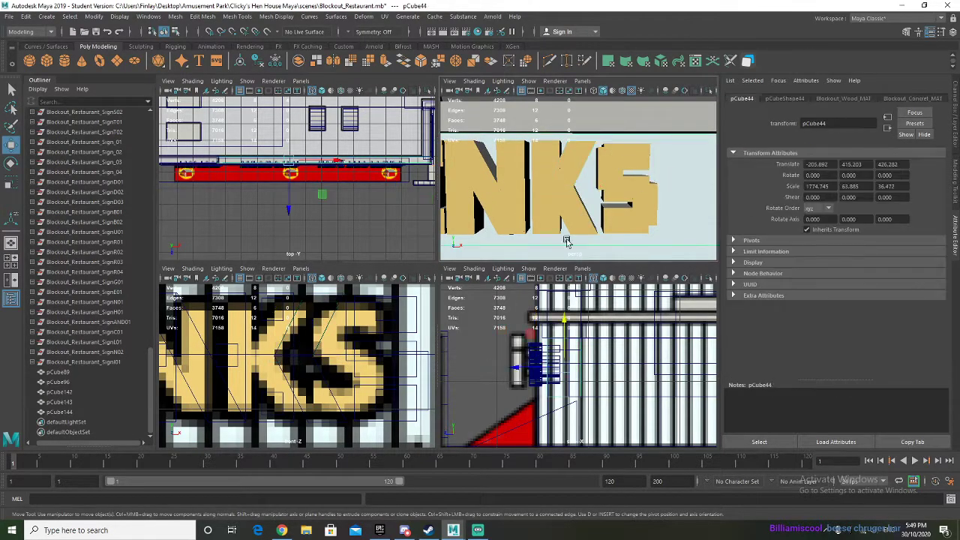
{"action": "left_click_drag", "start_coordinate": [599, 222], "coordinate": [518, 213], "text": "alt"}
{"action": "scroll", "coordinate": [581, 215], "scroll_direction": "down", "scroll_amount": 8}
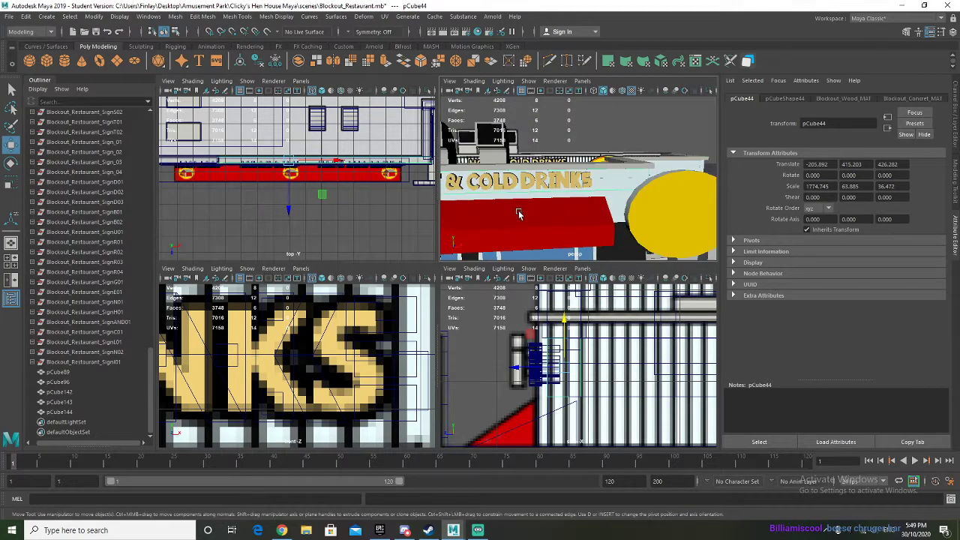
{"action": "middle_click_drag", "start_coordinate": [518, 212], "coordinate": [614, 205], "text": "alt"}
{"action": "scroll", "coordinate": [615, 205], "scroll_direction": "down", "scroll_amount": 8}
{"action": "left_click_drag", "start_coordinate": [650, 211], "coordinate": [485, 208], "text": "alt"}
{"action": "scroll", "coordinate": [562, 206], "scroll_direction": "down", "scroll_amount": 8}
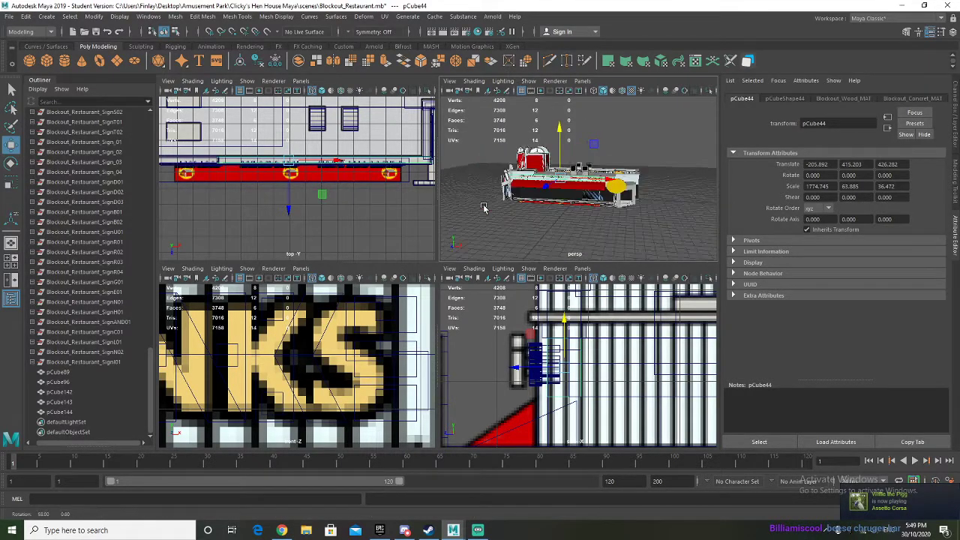
Step: Group the K's five parts and name the group Blockout_Restaurant_SignK01
{"action": "left_click", "coordinate": [60, 372]}
{"action": "left_click", "coordinate": [66, 412], "text": "shift"}
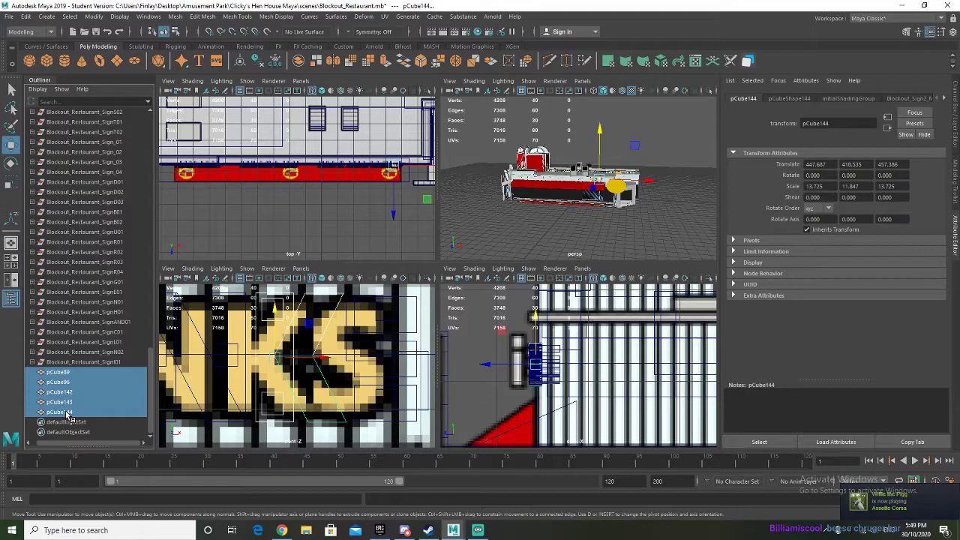
{"action": "key", "text": "ctrl+g"}
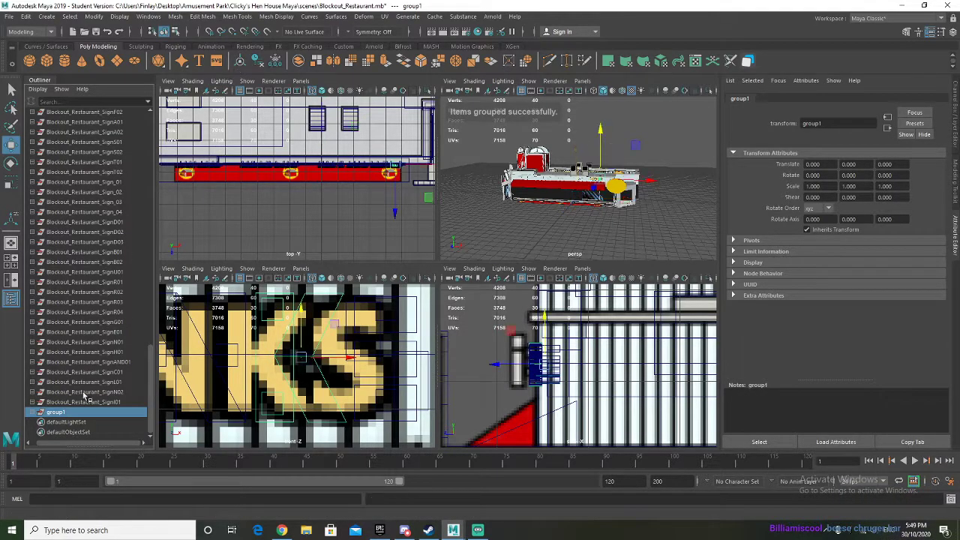
{"action": "double_click", "coordinate": [57, 412]}
{"action": "type", "text": "Blockout_Restaurant_SignA02"}
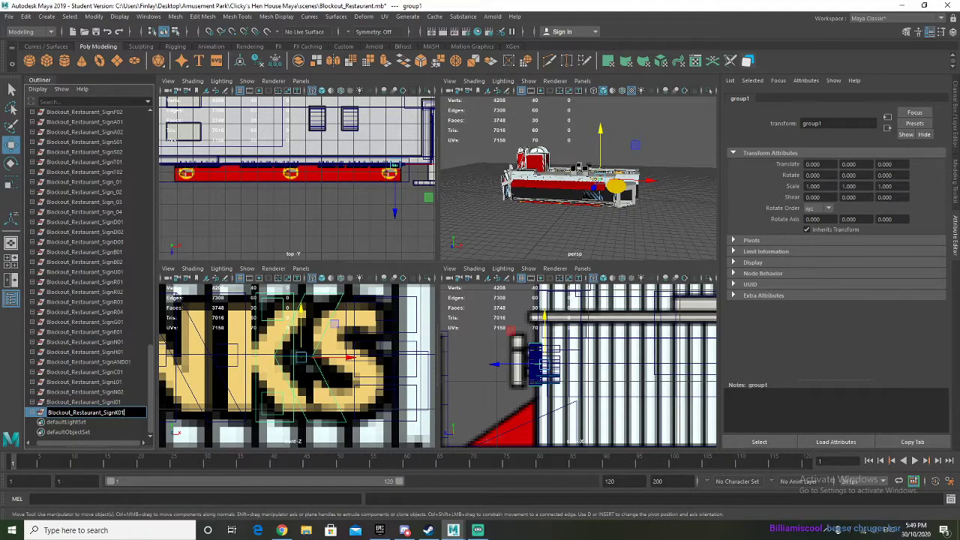
{"action": "key", "text": "Return"}
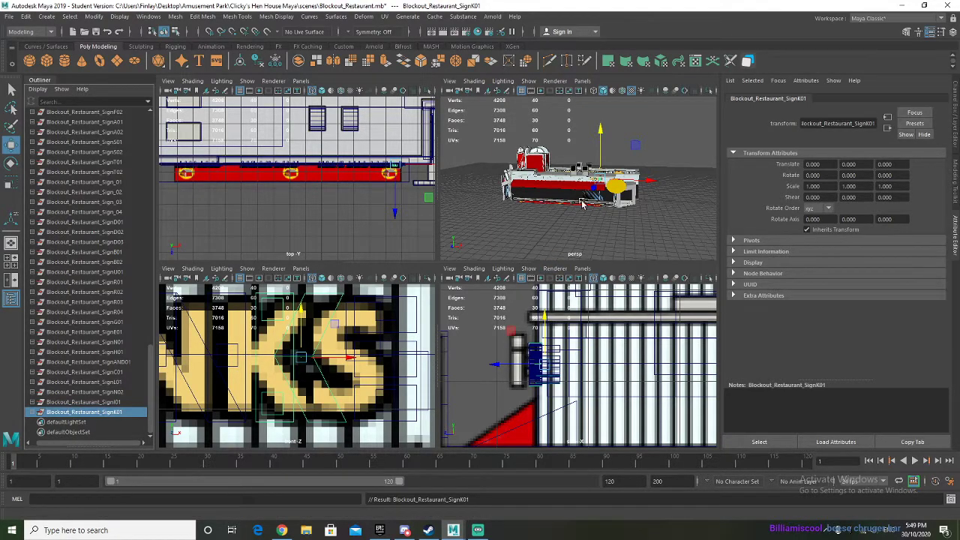
Step: Inspect the finished K and the whole restaurant blockout from the front and side in a full-size perspective view
{"action": "key", "text": "f"}
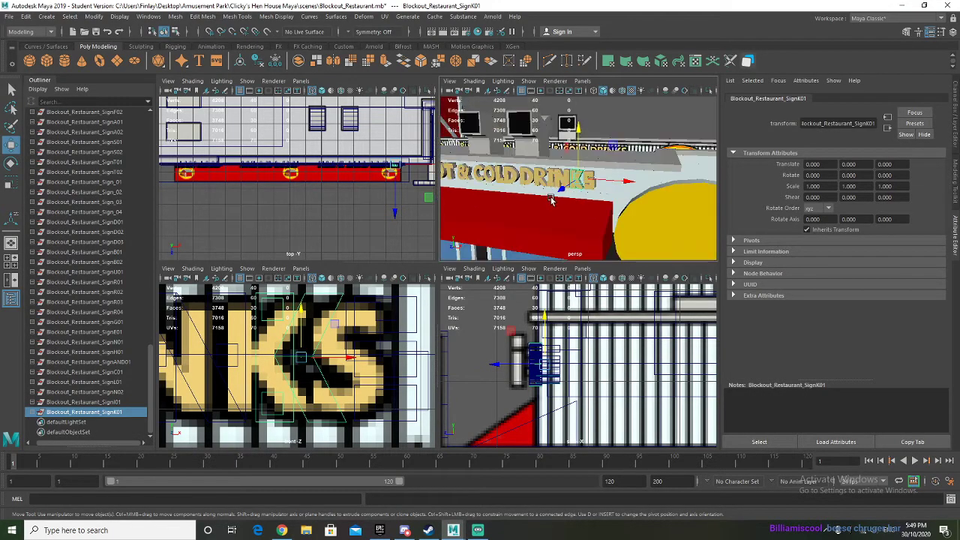
{"action": "key", "text": "space"}
{"action": "scroll", "coordinate": [526, 219], "scroll_direction": "down", "scroll_amount": 5}
{"action": "left_click_drag", "start_coordinate": [529, 262], "coordinate": [453, 273], "text": "alt"}
{"action": "scroll", "coordinate": [454, 272], "scroll_direction": "down", "scroll_amount": 4}
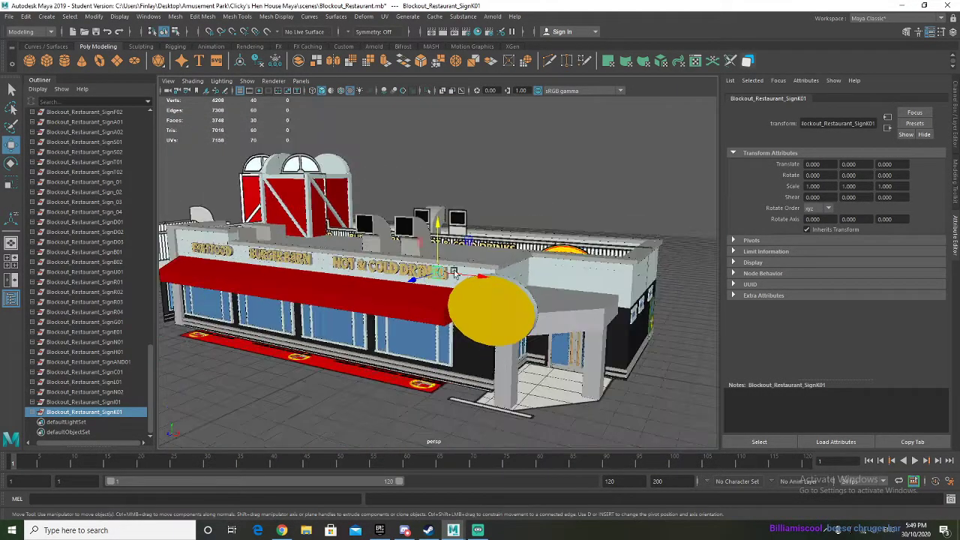
{"action": "scroll", "coordinate": [454, 273], "scroll_direction": "down", "scroll_amount": 2}
{"action": "left_click_drag", "start_coordinate": [380, 290], "coordinate": [498, 289], "text": "alt"}
{"action": "left_click_drag", "start_coordinate": [303, 296], "coordinate": [618, 303], "text": "alt"}
{"action": "scroll", "coordinate": [592, 303], "scroll_direction": "down", "scroll_amount": 6}
{"action": "scroll", "coordinate": [118, 217], "scroll_direction": "up", "scroll_amount": 12}
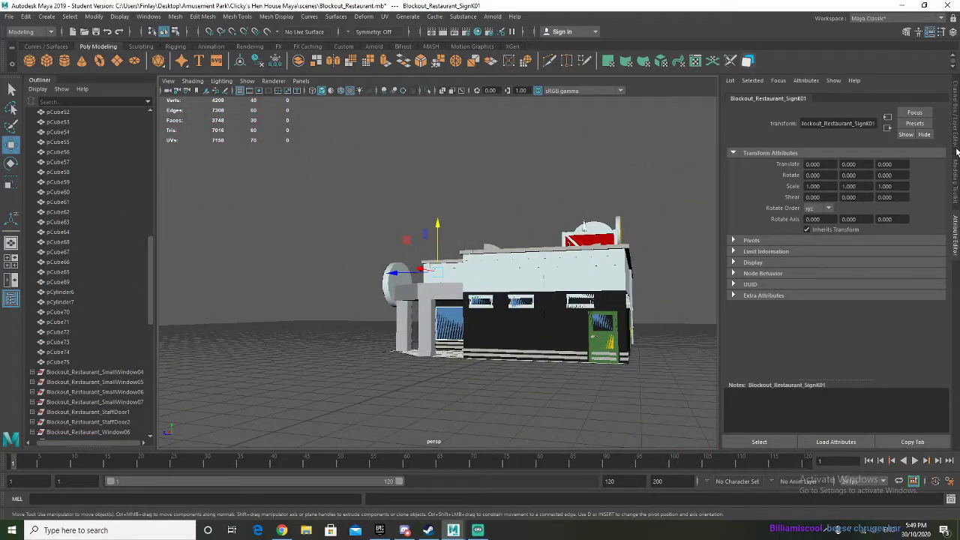
Step: Deselect the K group and hide the Orphgraphics display layer holding the reference images
{"action": "left_click", "coordinate": [658, 217]}
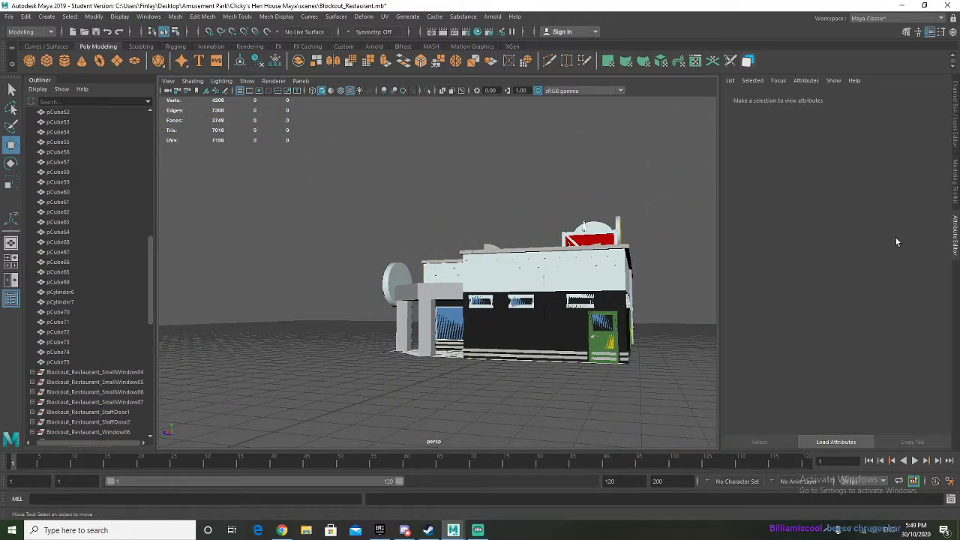
{"action": "left_click", "coordinate": [956, 134]}
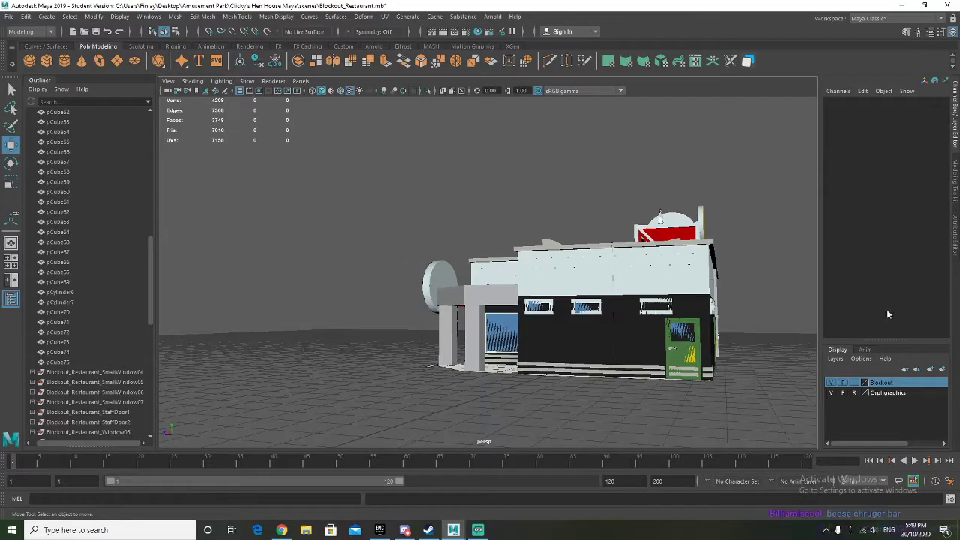
{"action": "left_click", "coordinate": [830, 393]}
Step: Examine the restaurant's sign lettering, awning and entrance without the reference images
{"action": "left_click_drag", "start_coordinate": [396, 315], "coordinate": [564, 324], "text": "alt"}
{"action": "scroll", "coordinate": [494, 335], "scroll_direction": "up", "scroll_amount": 3}
{"action": "middle_click_drag", "start_coordinate": [382, 324], "coordinate": [550, 315], "text": "alt"}
{"action": "left_click_drag", "start_coordinate": [405, 322], "coordinate": [341, 306], "text": "alt"}
{"action": "middle_click_drag", "start_coordinate": [475, 308], "coordinate": [428, 306], "text": "alt"}
{"action": "scroll", "coordinate": [430, 306], "scroll_direction": "down", "scroll_amount": 1}
{"action": "left_click_drag", "start_coordinate": [441, 297], "coordinate": [442, 304], "text": "alt"}
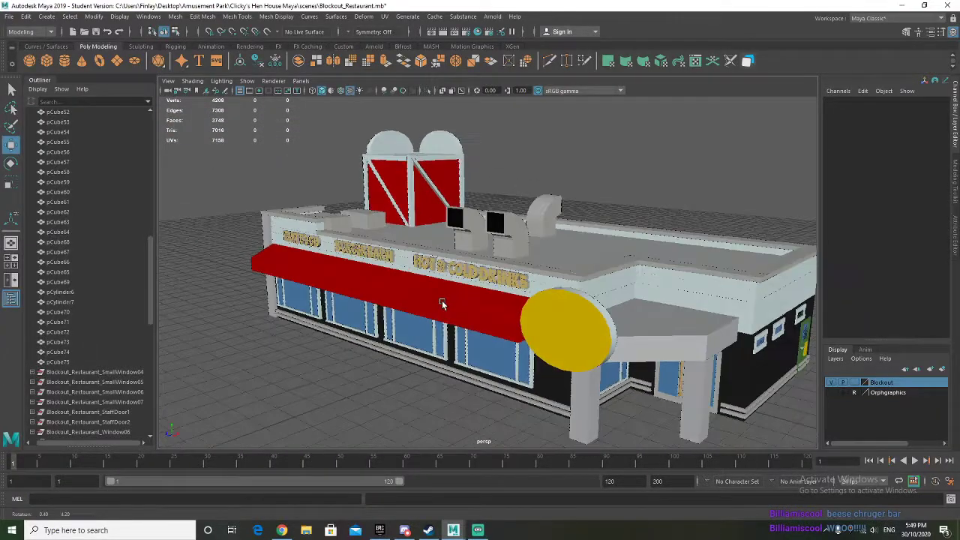
Step: Save the scene under its existing file name, Blockout_Restaurant.mb
{"action": "left_click", "coordinate": [9, 16]}
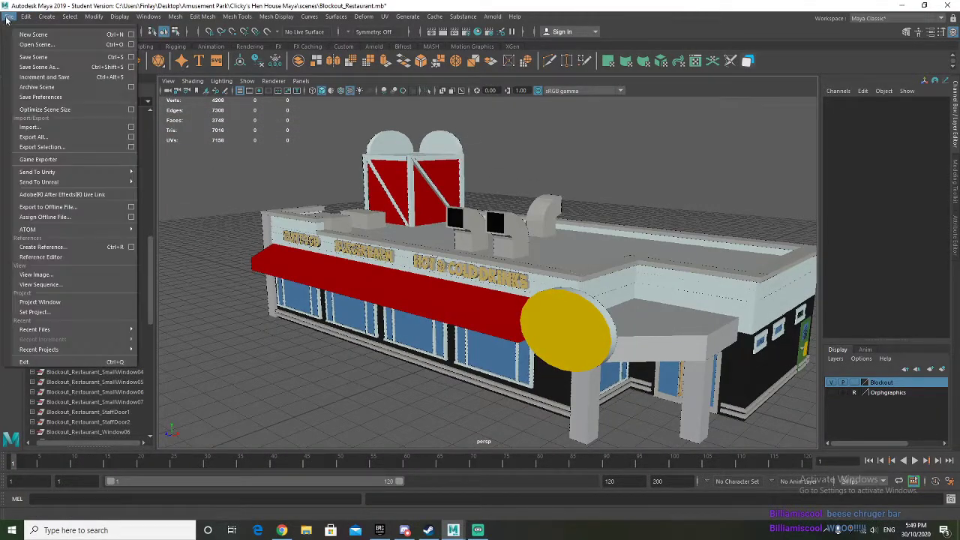
{"action": "left_click", "coordinate": [31, 58]}
{"action": "left_click", "coordinate": [455, 272]}
Step: Group every restaurant object from pCube1 through Blockout_Restaurant_SignK01 and name the group Blockout_Restaurant
{"action": "left_click_drag", "start_coordinate": [443, 278], "coordinate": [451, 291], "text": "alt"}
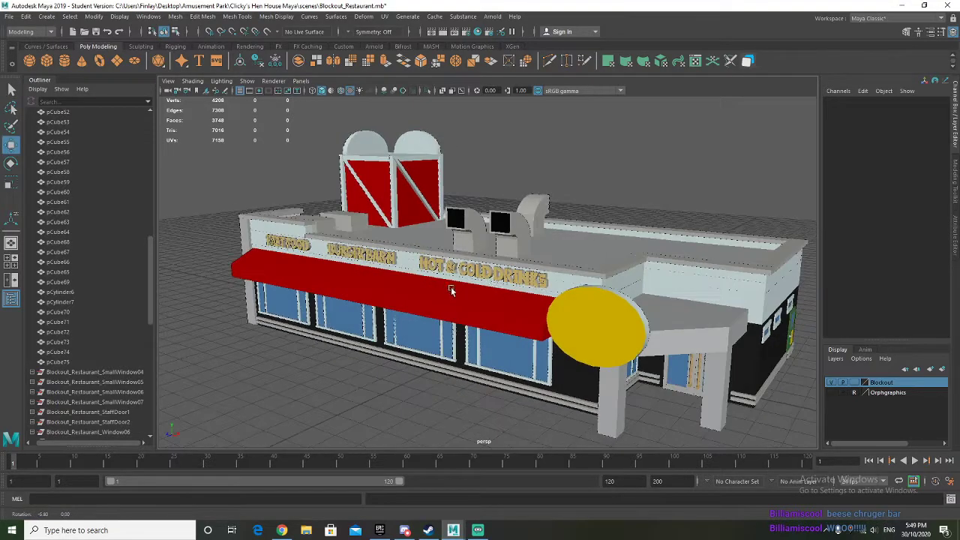
{"action": "middle_click_drag", "start_coordinate": [450, 291], "coordinate": [389, 285], "text": "alt"}
{"action": "scroll", "coordinate": [67, 374], "scroll_direction": "down", "scroll_amount": 12}
{"action": "left_click", "coordinate": [88, 411]}
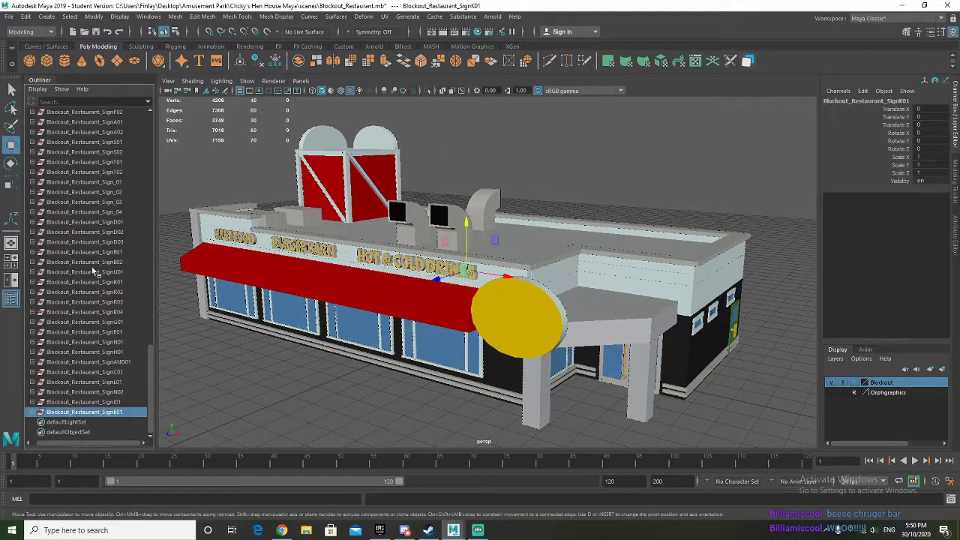
{"action": "scroll", "coordinate": [93, 253], "scroll_direction": "up", "scroll_amount": 10}
{"action": "left_click", "coordinate": [77, 182], "text": "shift"}
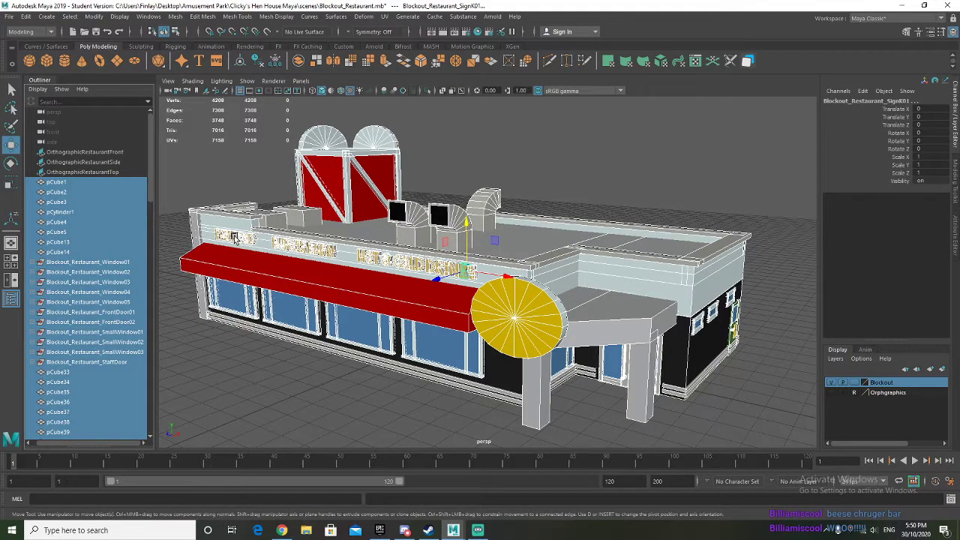
{"action": "key", "text": "ctrl+g"}
{"action": "double_click", "coordinate": [57, 182]}
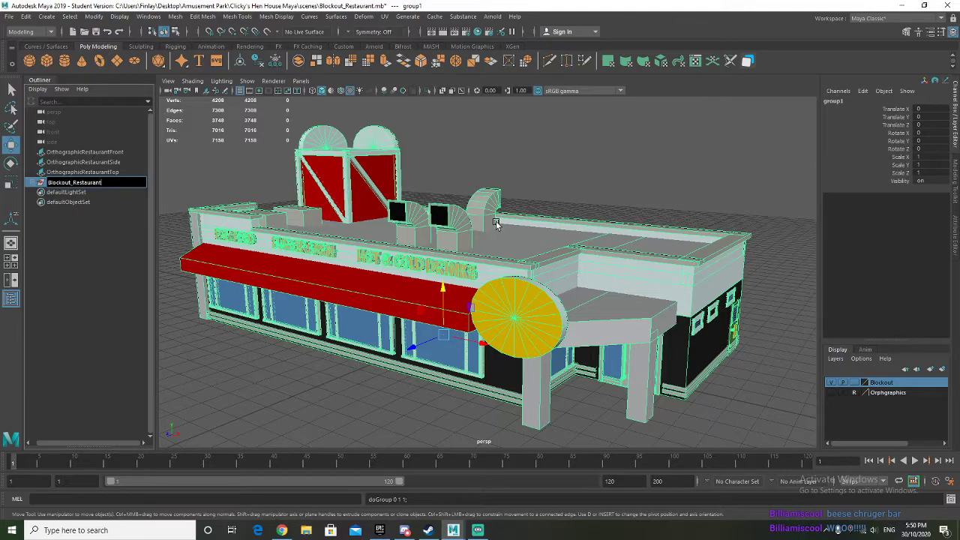
{"action": "key", "text": "Return"}
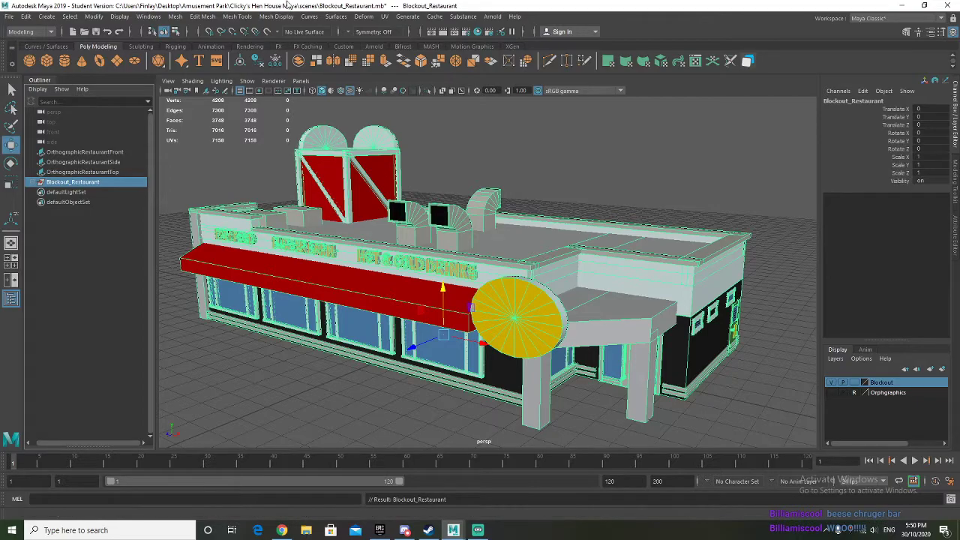
Step: Save the scene again with the whole restaurant grouped
{"action": "left_click", "coordinate": [8, 15]}
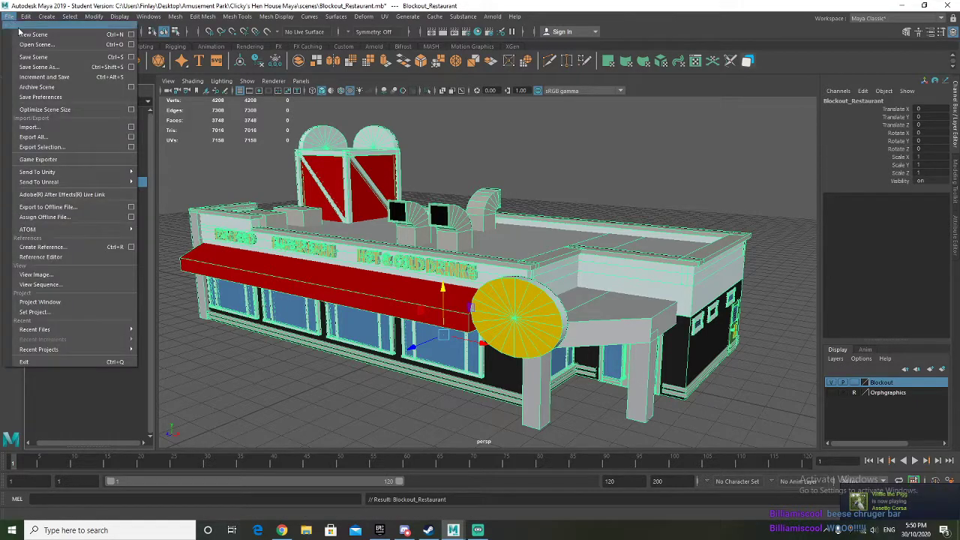
{"action": "left_click", "coordinate": [41, 59]}
{"action": "left_click", "coordinate": [453, 277]}
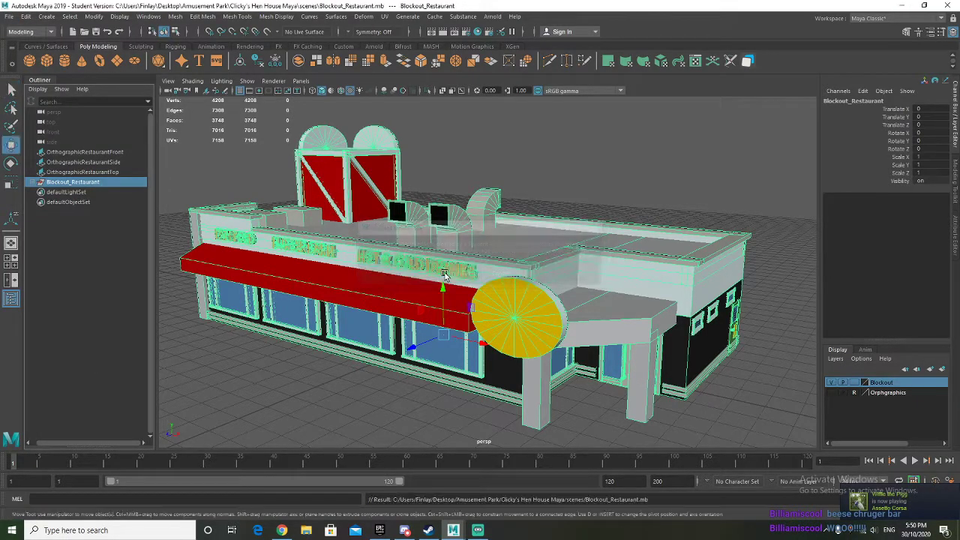
Step: Deselect the restaurant group and review the completed blockout's front and entrance from several angles
{"action": "left_click", "coordinate": [348, 378]}
{"action": "left_click_drag", "start_coordinate": [348, 378], "coordinate": [409, 336], "text": "alt"}
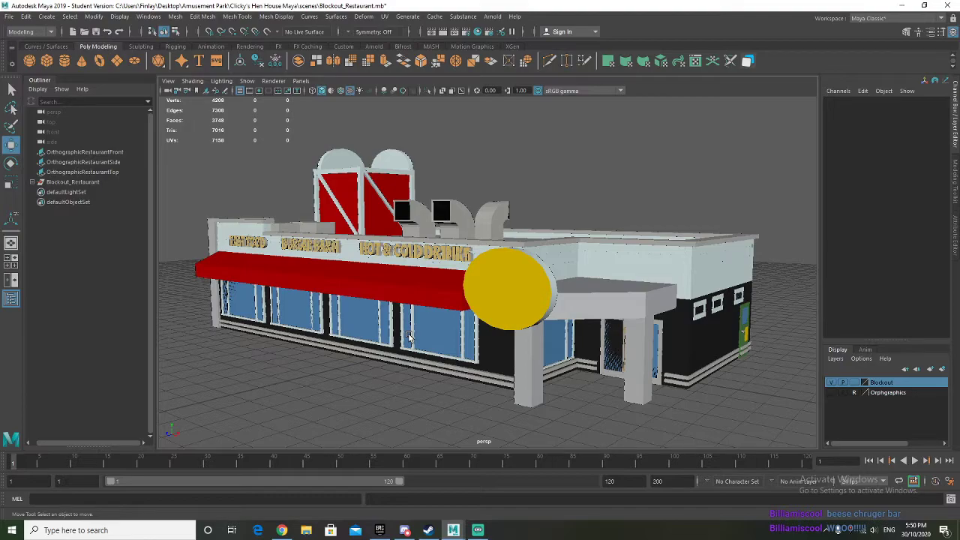
{"action": "left_click_drag", "start_coordinate": [363, 300], "coordinate": [365, 304], "text": "alt"}
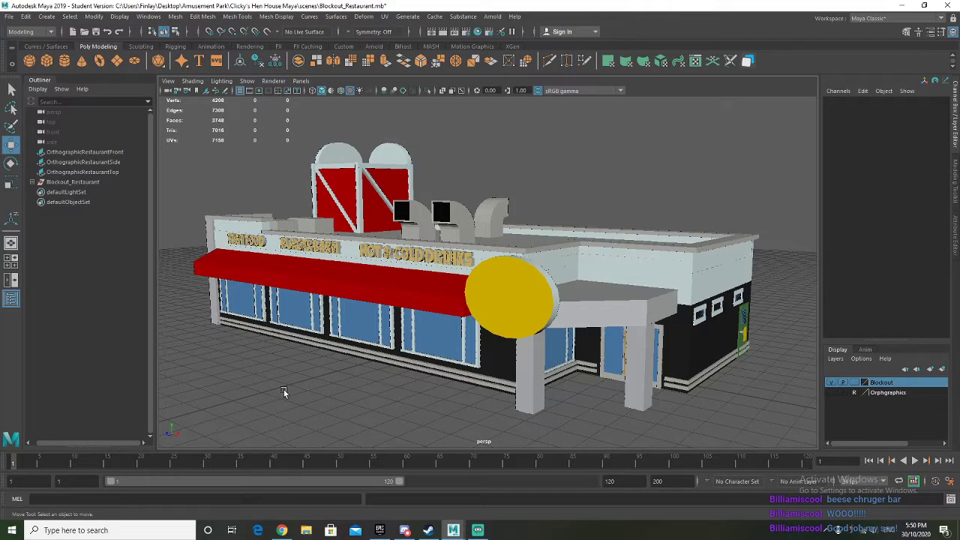
{"action": "left_click_drag", "start_coordinate": [283, 387], "coordinate": [344, 371], "text": "alt"}
{"action": "middle_click_drag", "start_coordinate": [344, 370], "coordinate": [435, 372], "text": "alt"}
{"action": "left_click_drag", "start_coordinate": [435, 372], "coordinate": [395, 380], "text": "alt"}
{"action": "middle_click_drag", "start_coordinate": [394, 379], "coordinate": [349, 358], "text": "alt"}
{"action": "left_click_drag", "start_coordinate": [349, 359], "coordinate": [397, 361], "text": "alt"}
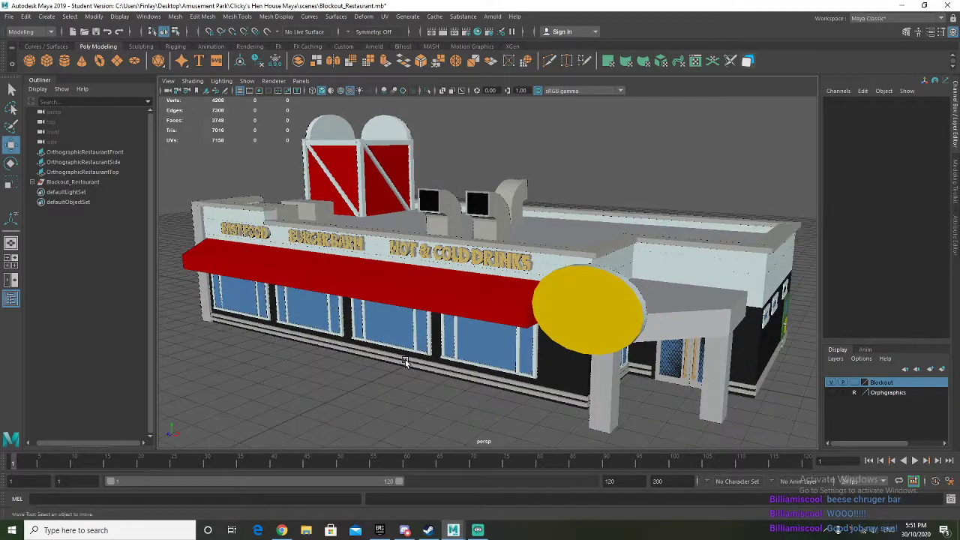